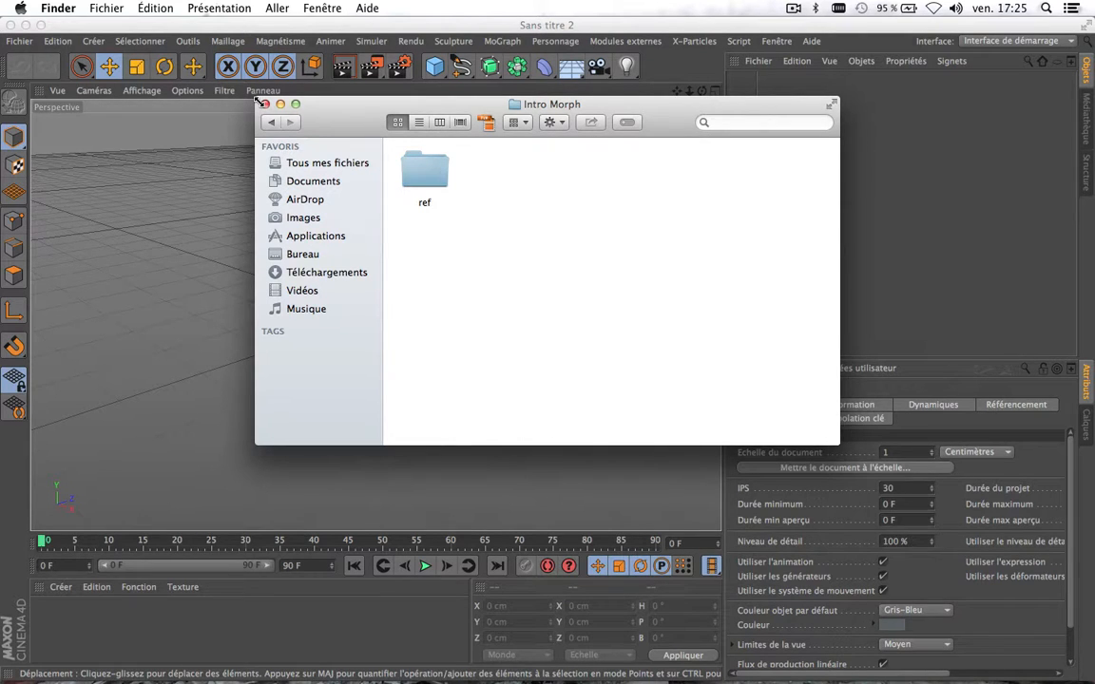
# Open the ref folder and preview the reference video 336708000.mp4
pyautogui.doubleClick(422, 168)
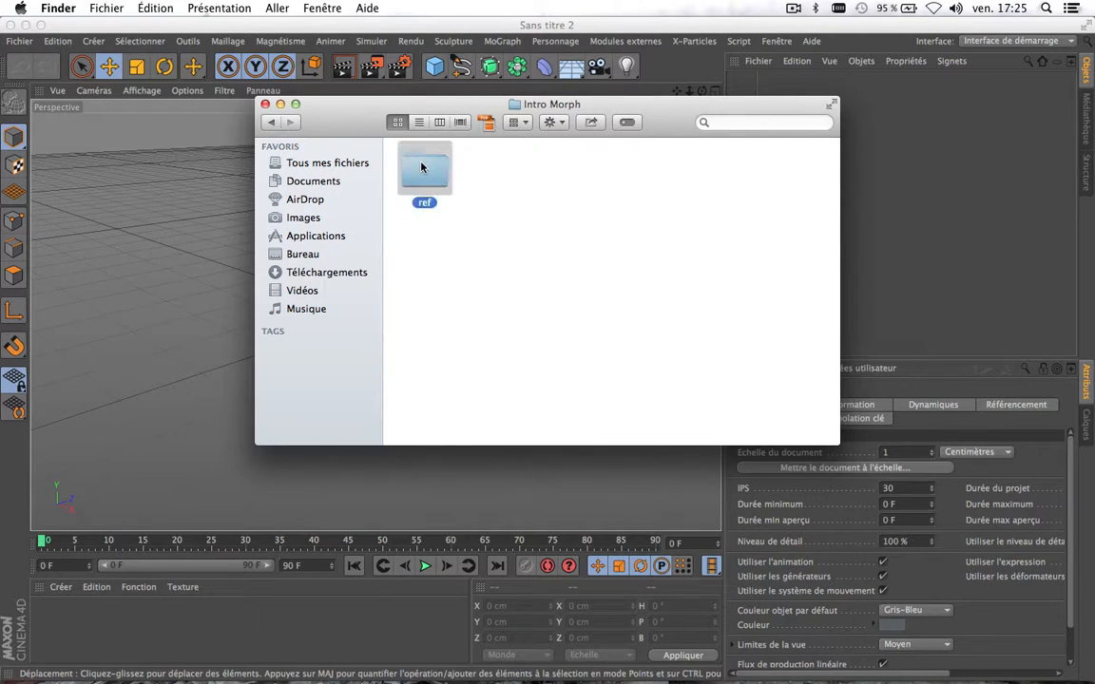
pyautogui.click(561, 186)
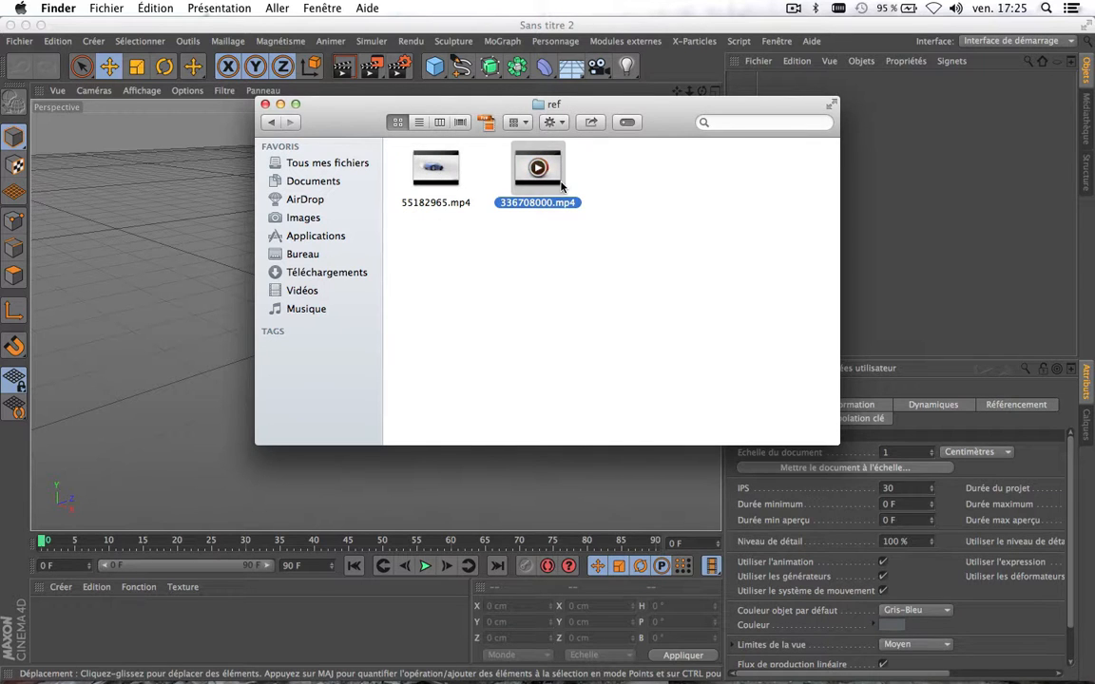
pyautogui.press('space')
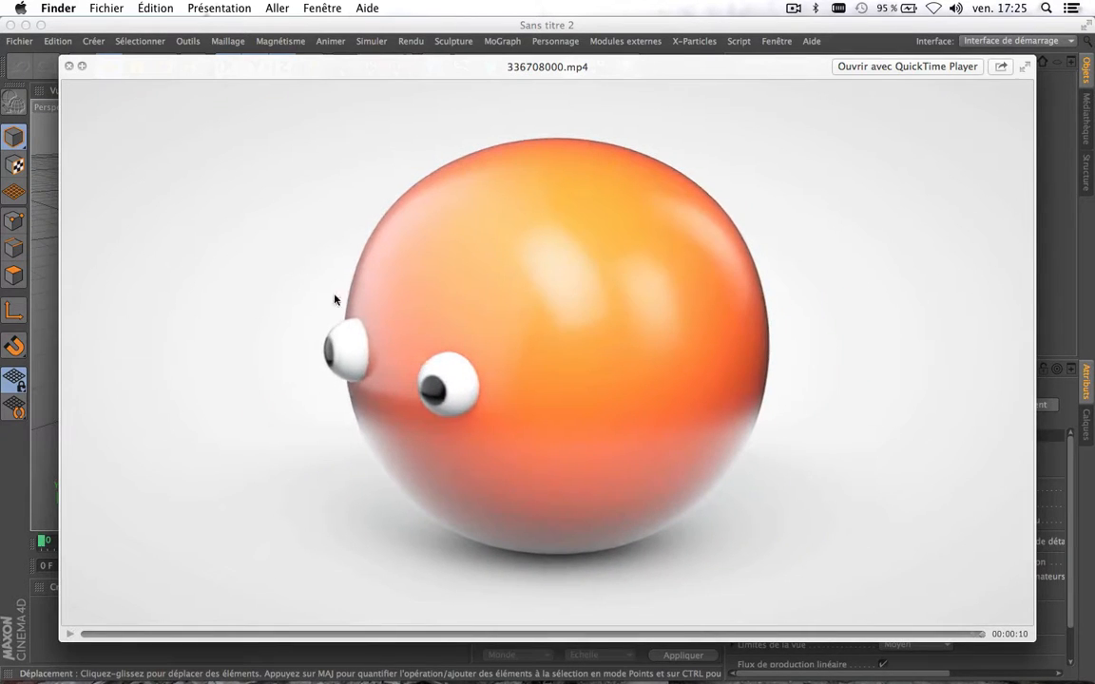
pyautogui.click(69, 67)
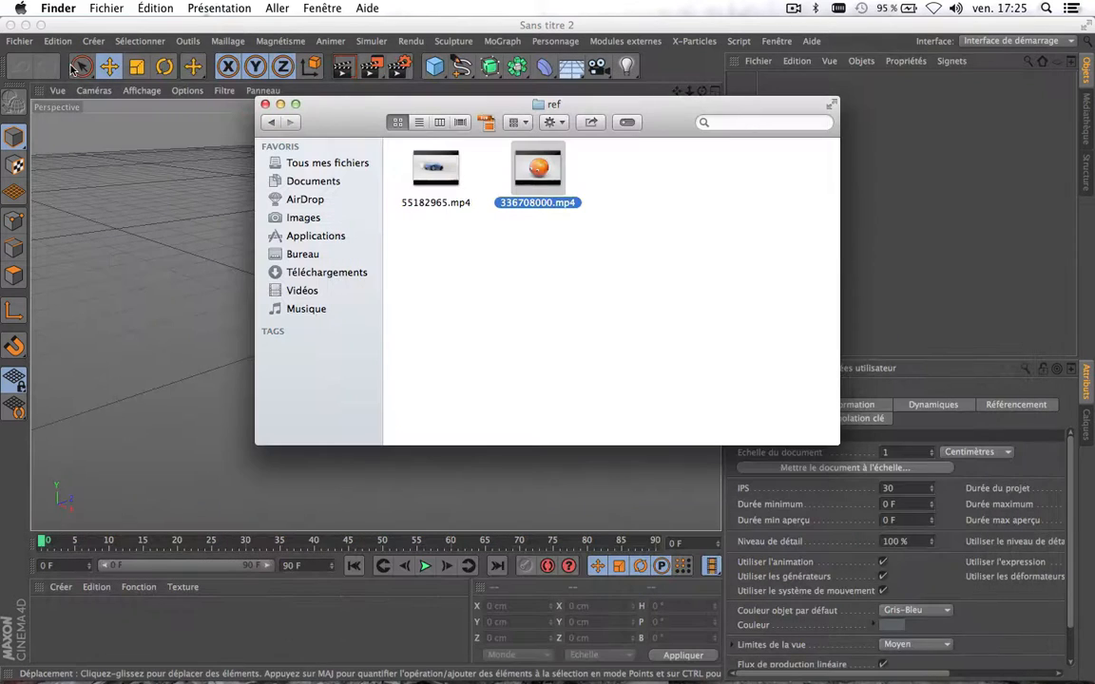
# Watch the reference video 55182965.mp4 in full screen, close it and switch to CINEMA 4D
pyautogui.click(453, 179)
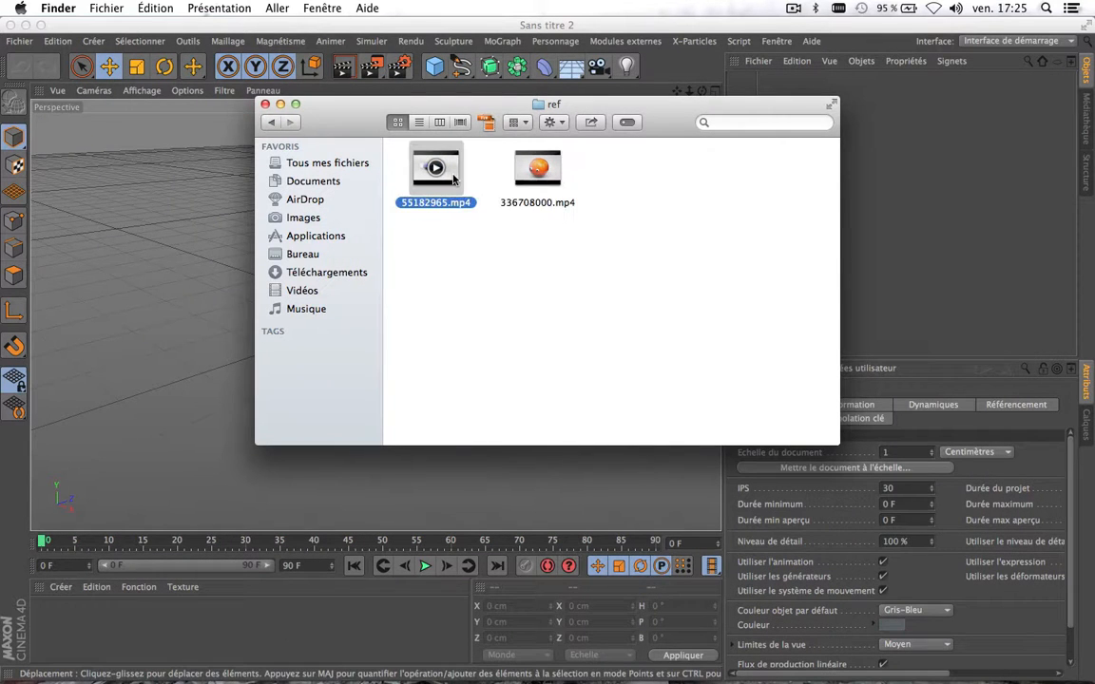
pyautogui.press('space')
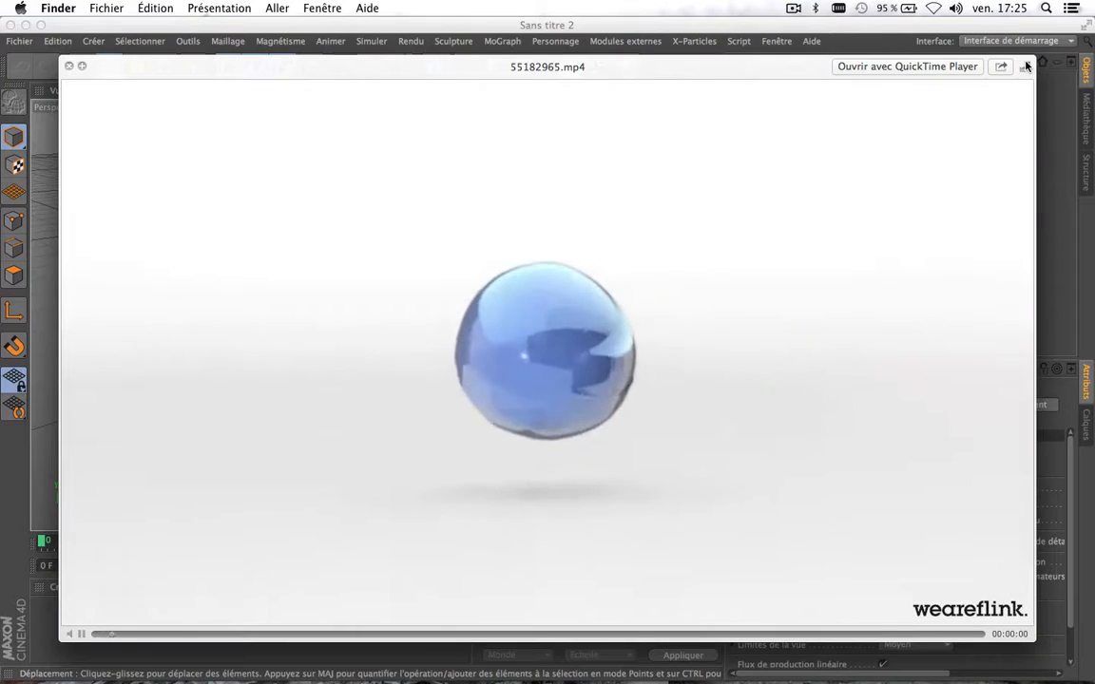
pyautogui.click(1026, 66)
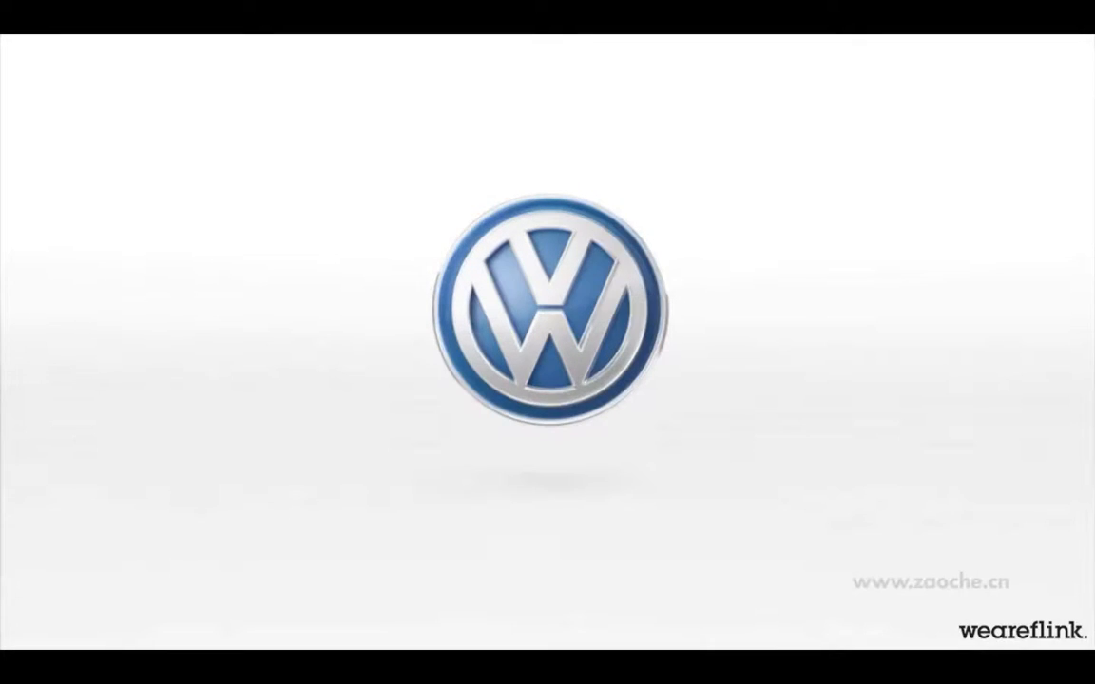
pyautogui.press('Escape')
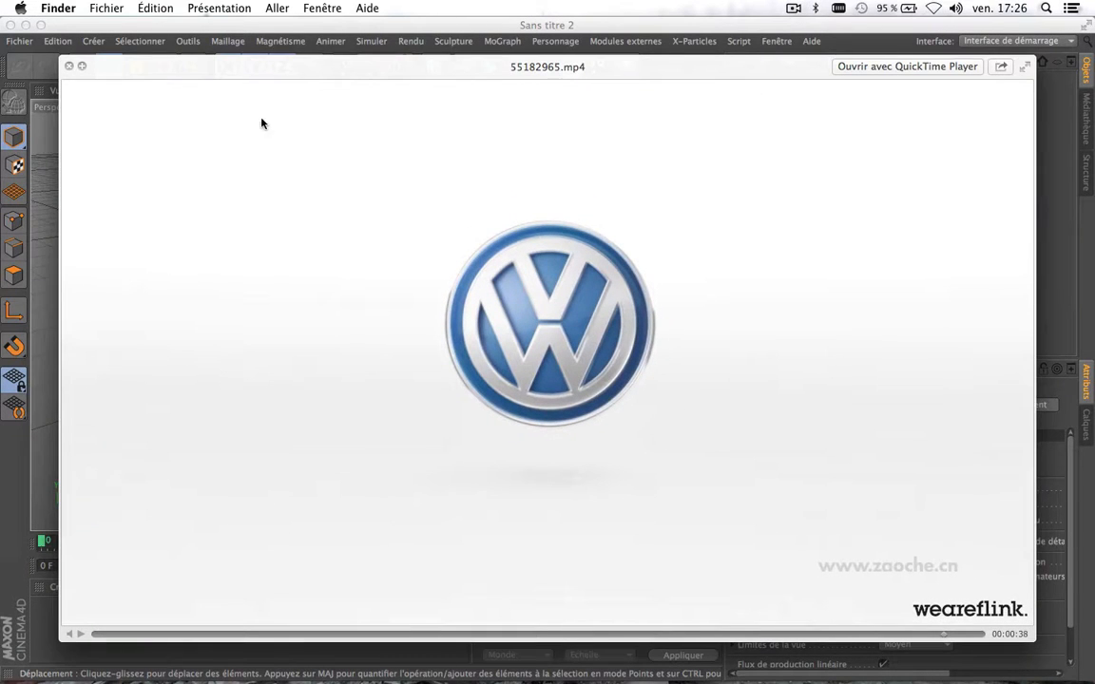
pyautogui.click(69, 67)
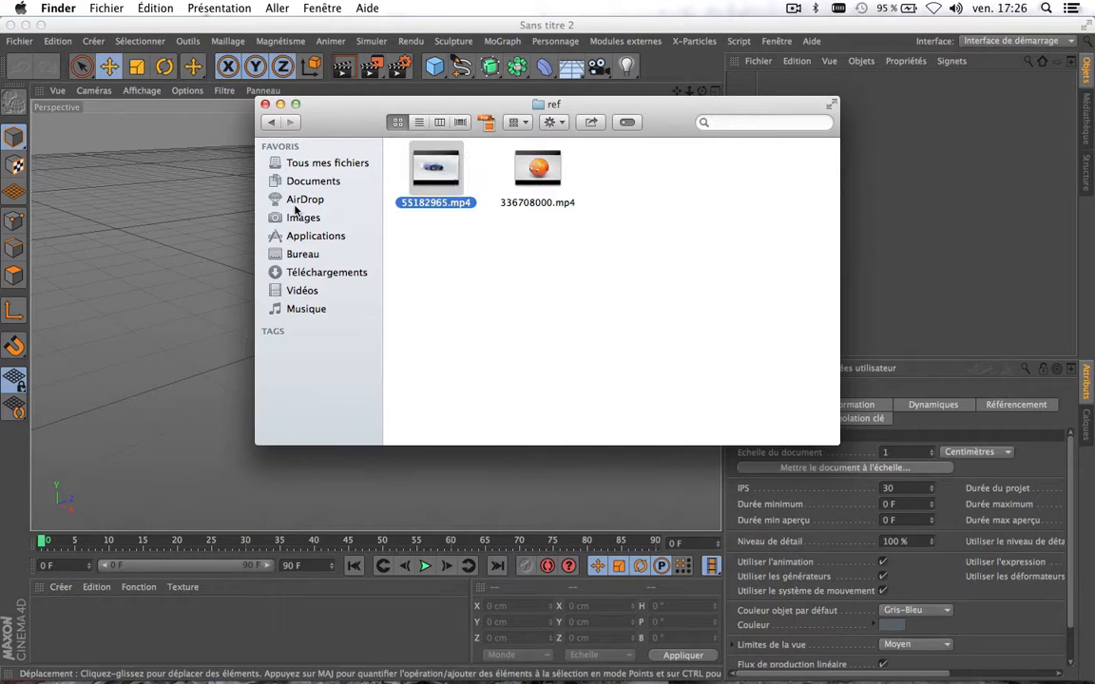
pyautogui.moveTo(359, 107); pyautogui.dragTo(252, 131)
pyautogui.click(157, 128)
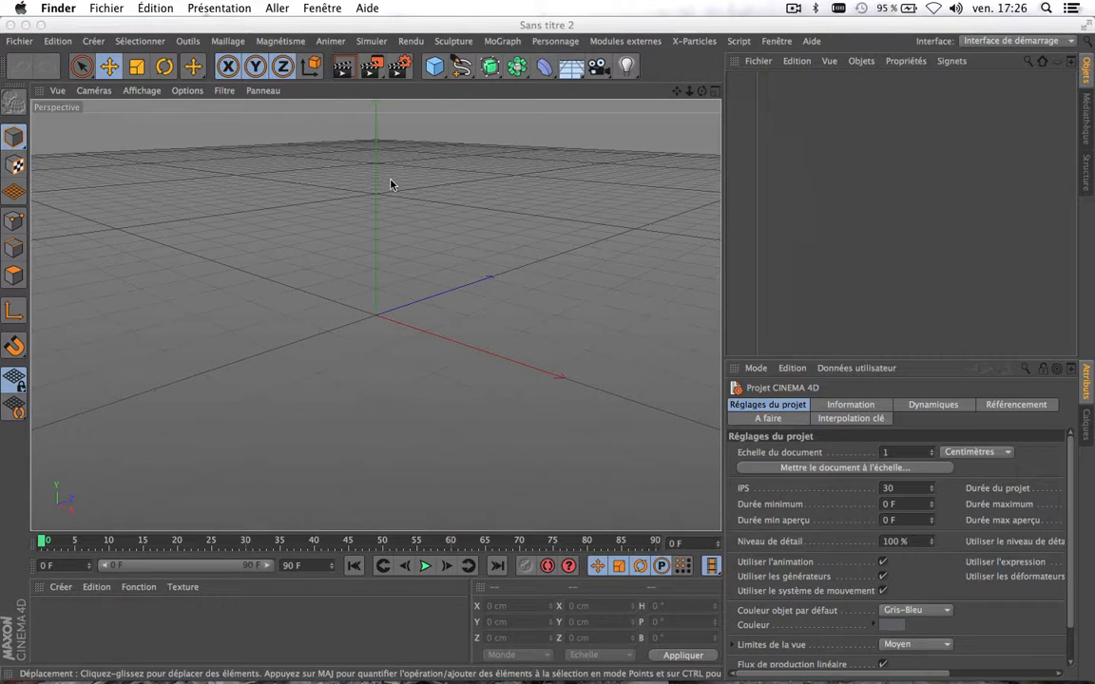
# Add a cube to the scene and set the viewport display to Gouraud shading with lines
pyautogui.click(435, 66)
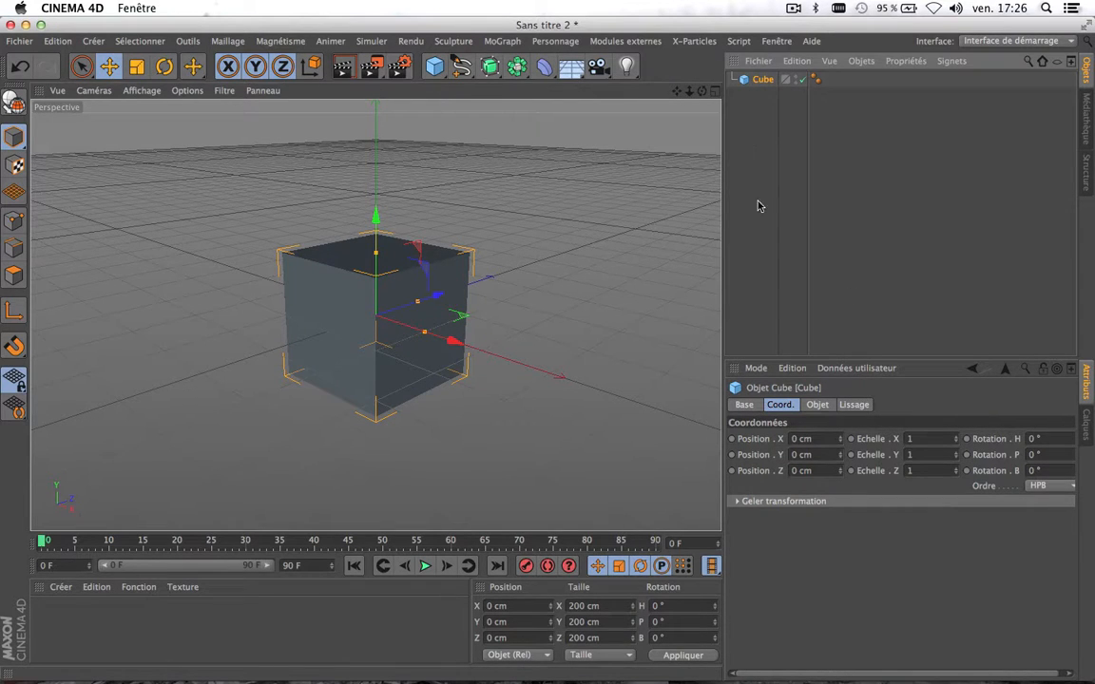
pyautogui.click(141, 90)
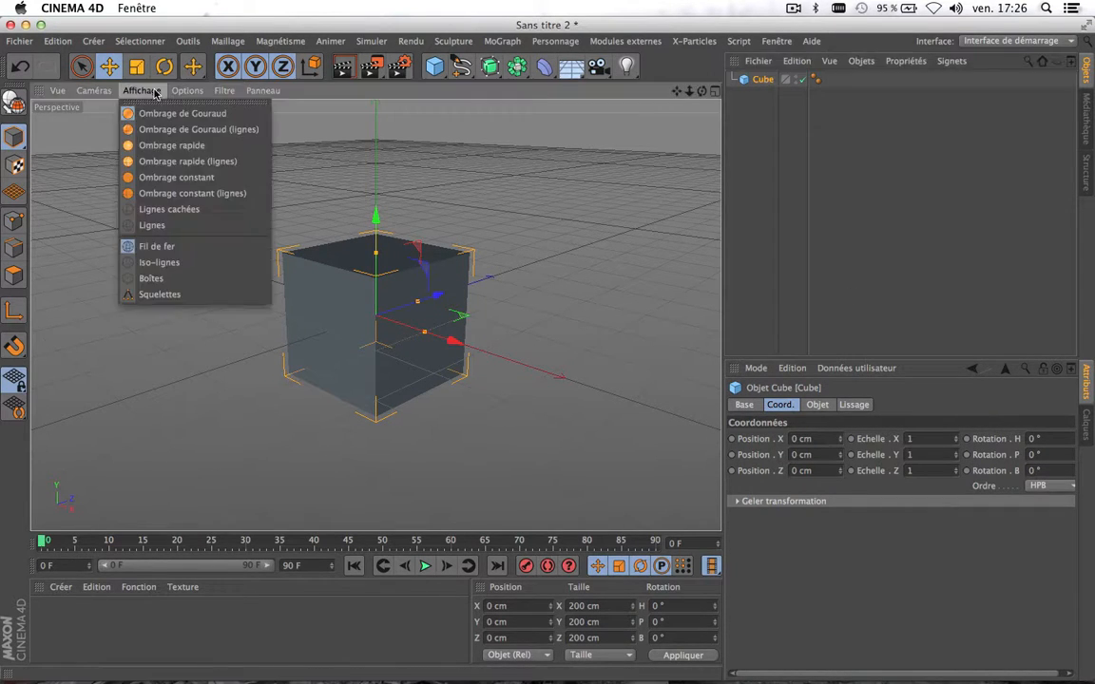
pyautogui.click(172, 134)
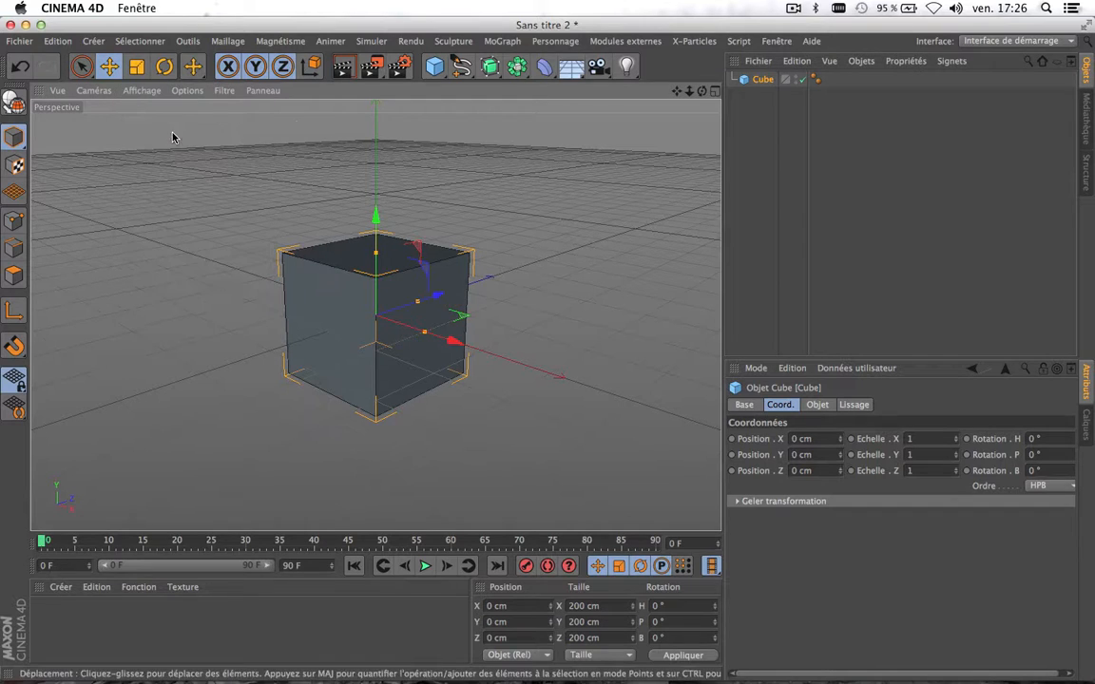
# Set the cube's segments to 4 in X, Y and Z
pyautogui.click(818, 404)
pyautogui.click(951, 437)
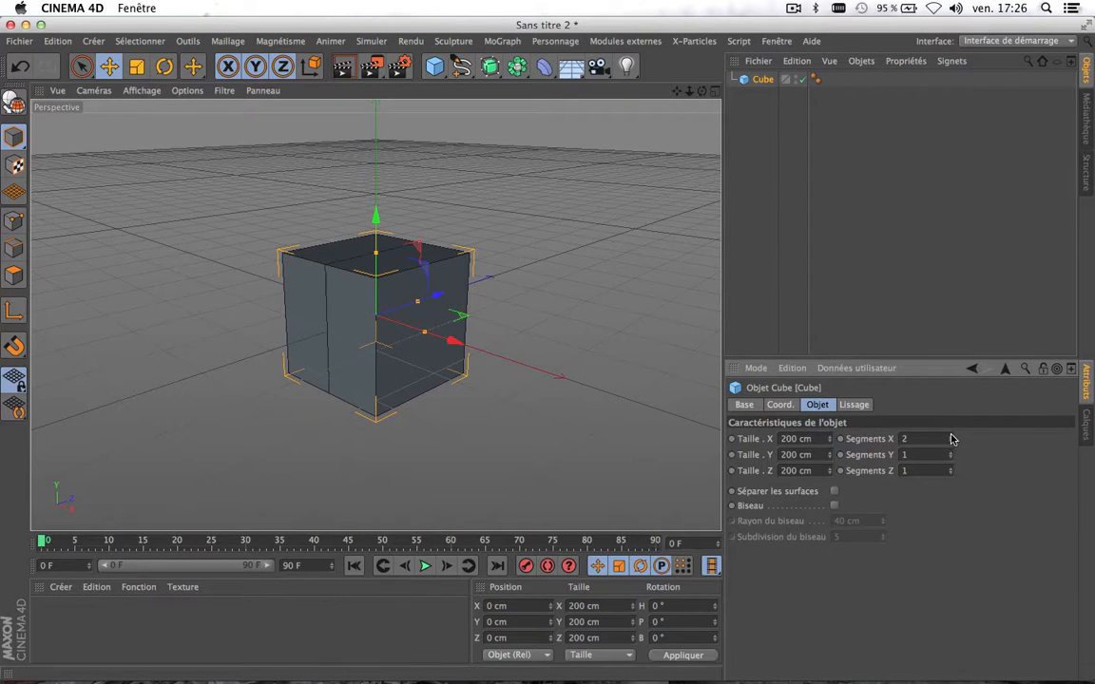
pyautogui.click(951, 437)
pyautogui.click(951, 437)
pyautogui.click(952, 451)
pyautogui.click(951, 451)
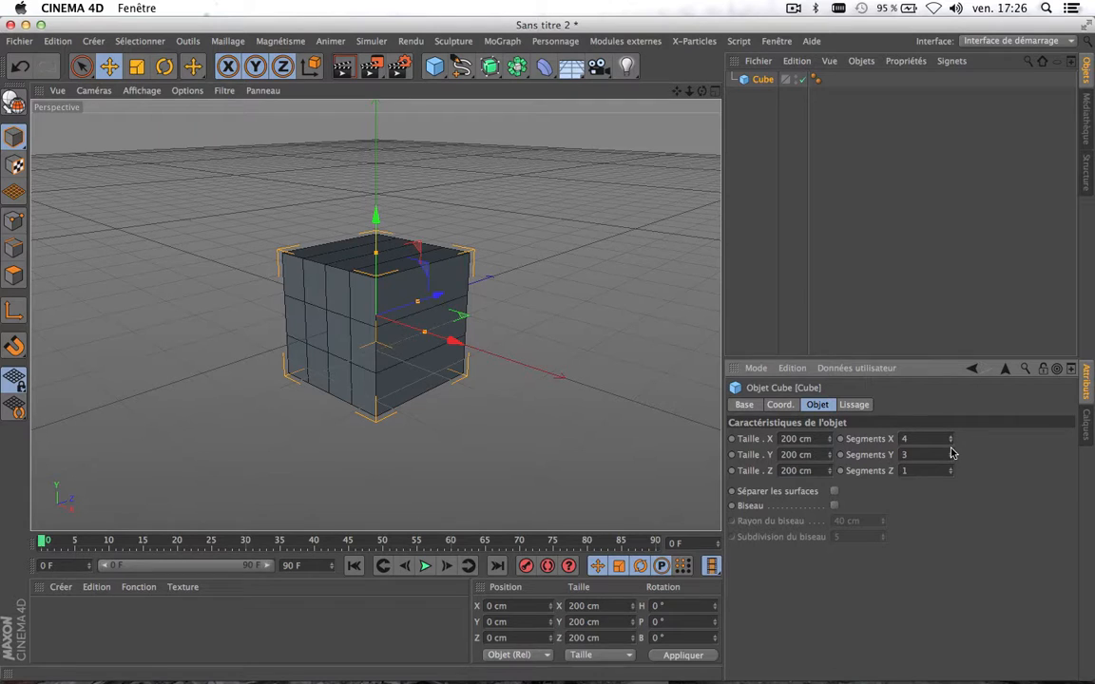
pyautogui.click(951, 452)
pyautogui.click(951, 467)
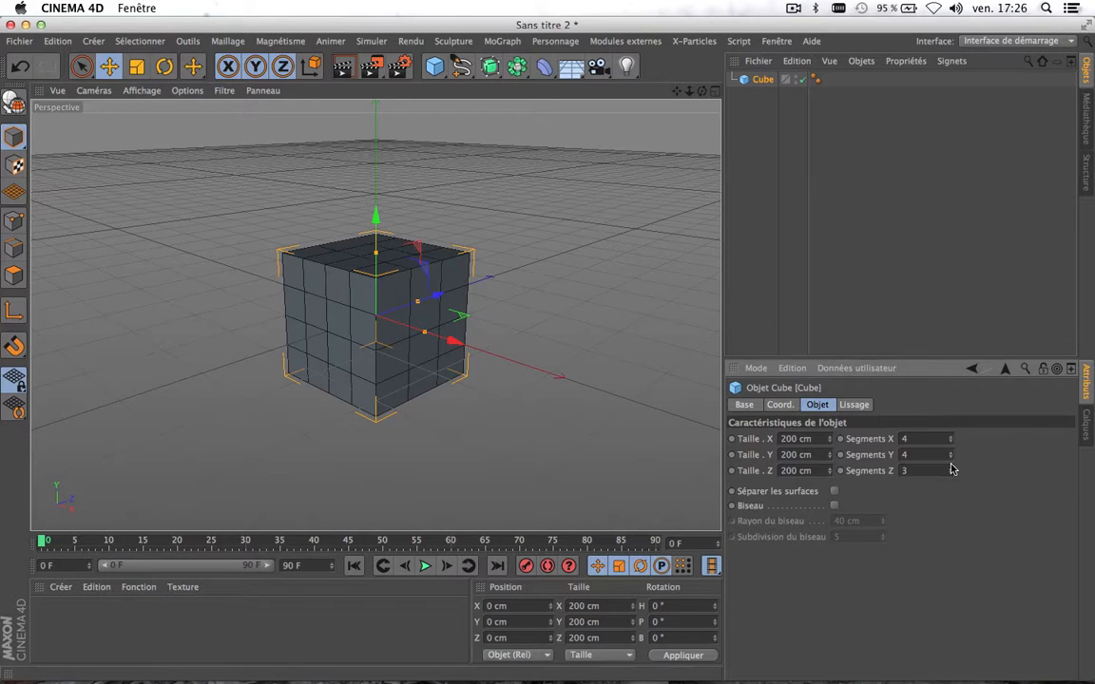
pyautogui.click(952, 467)
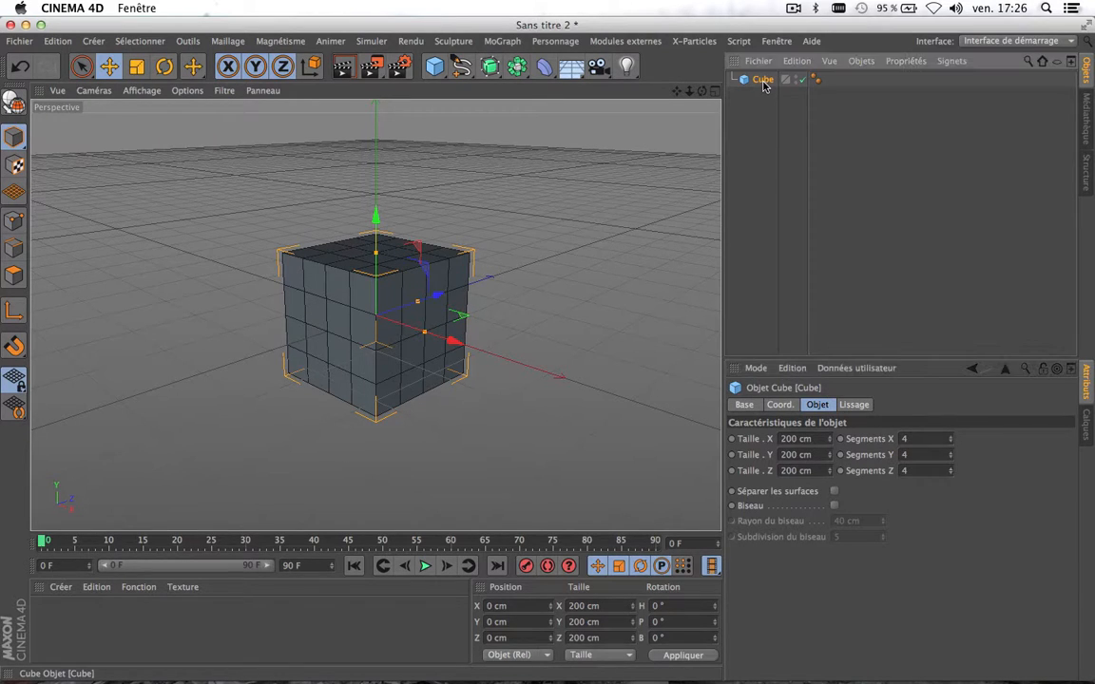
# Make two copies of the segmented cube by copying and pasting it
pyautogui.press('super+c')
pyautogui.press('super+v')
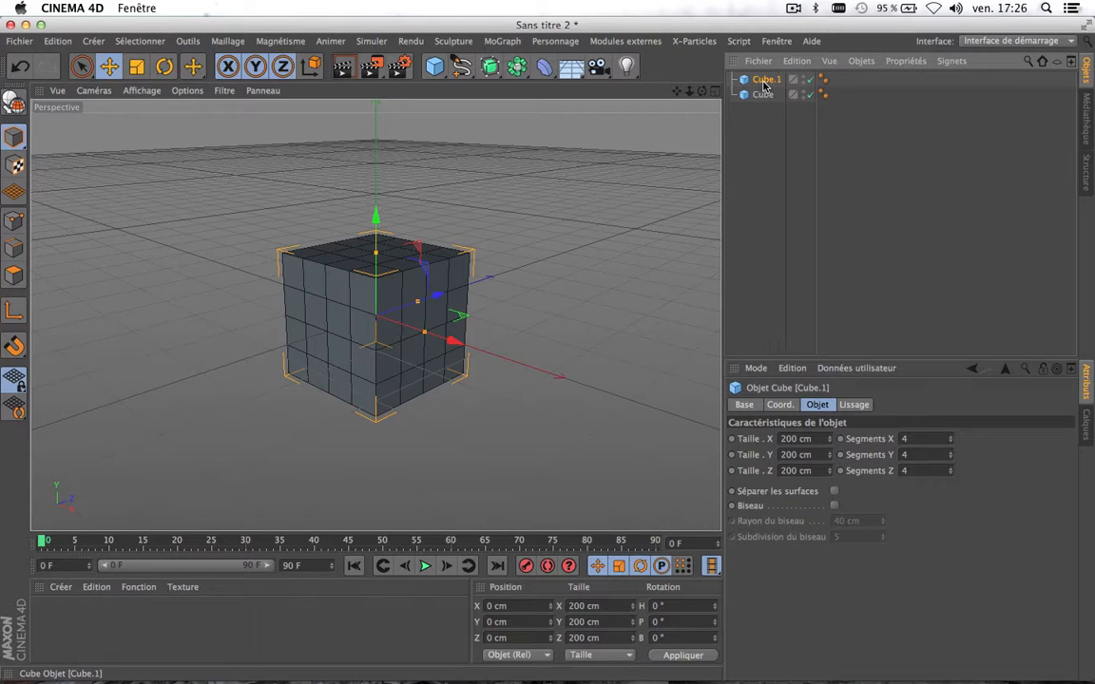
pyautogui.press('super+v')
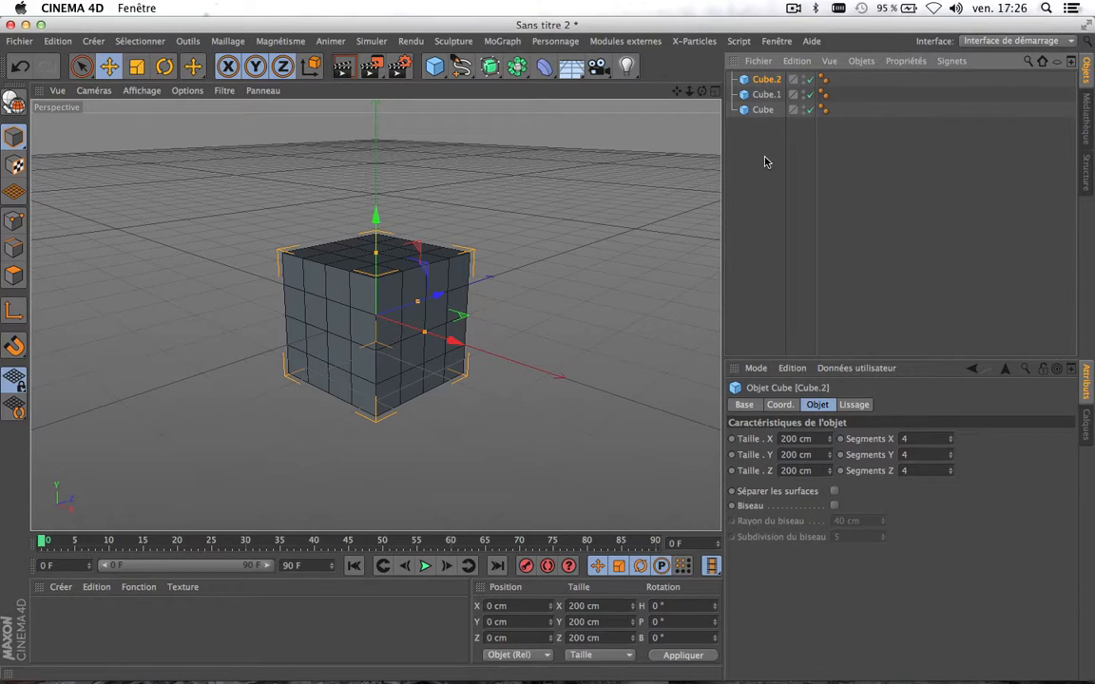
# Rename the original cube as Sphére
pyautogui.click(762, 110)
pyautogui.doubleClick(763, 110)
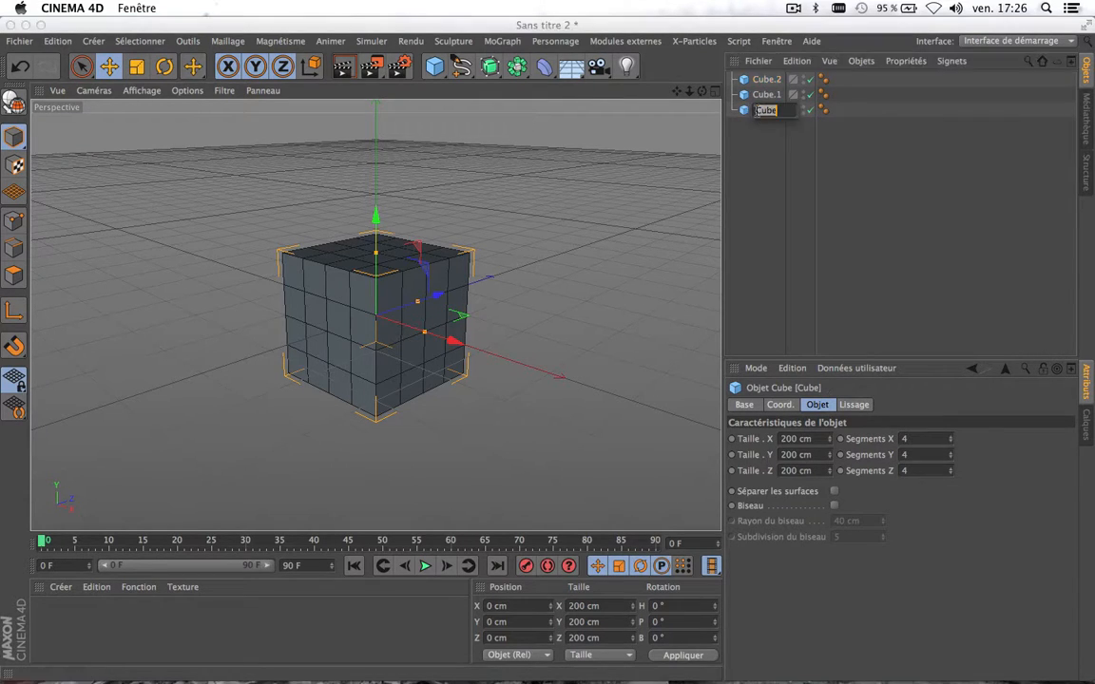
pyautogui.press('BackSpace')
pyautogui.press('Return')
# Rename the first cube copy, Cube.1, as Cube
pyautogui.doubleClick(770, 94)
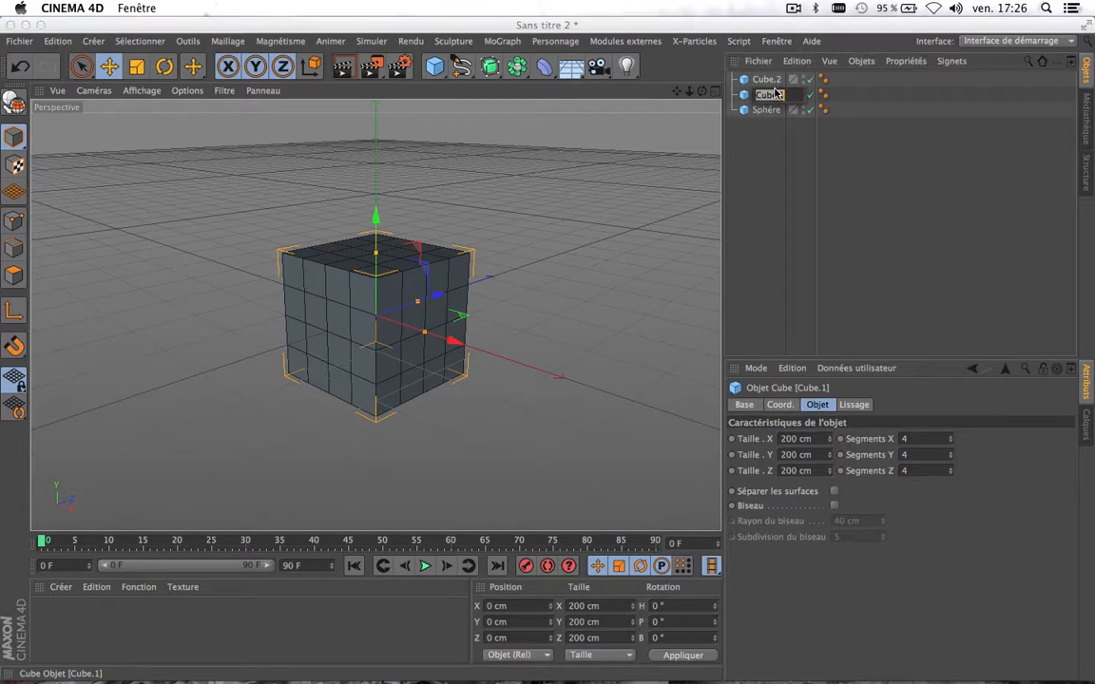
pyautogui.write('Cub')
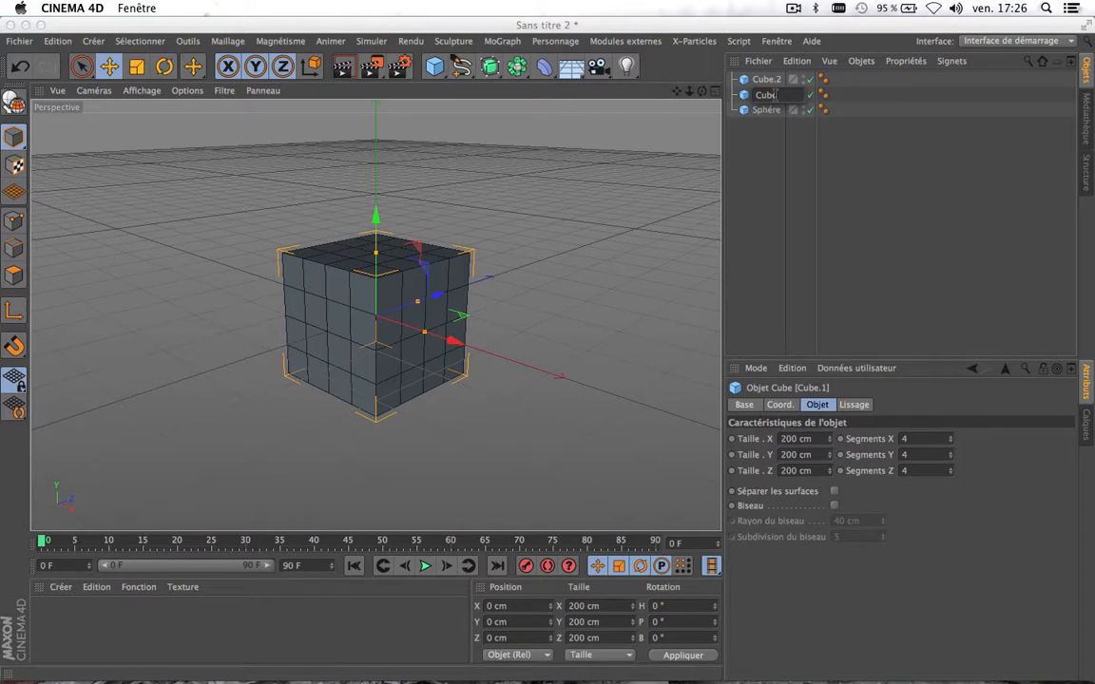
pyautogui.write('e')
pyautogui.press('Return')
# Rename the second cube copy, Cube.2, as Bateau
pyautogui.click(766, 79)
pyautogui.doubleClick(769, 80)
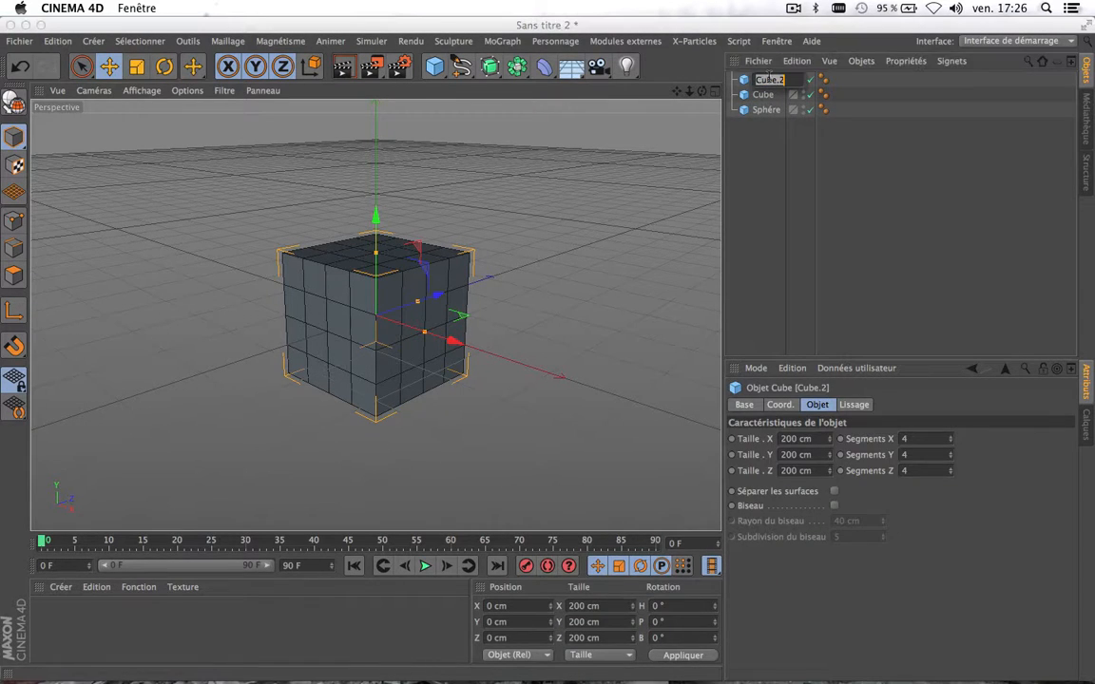
pyautogui.write('Bateau')
pyautogui.click(765, 171)
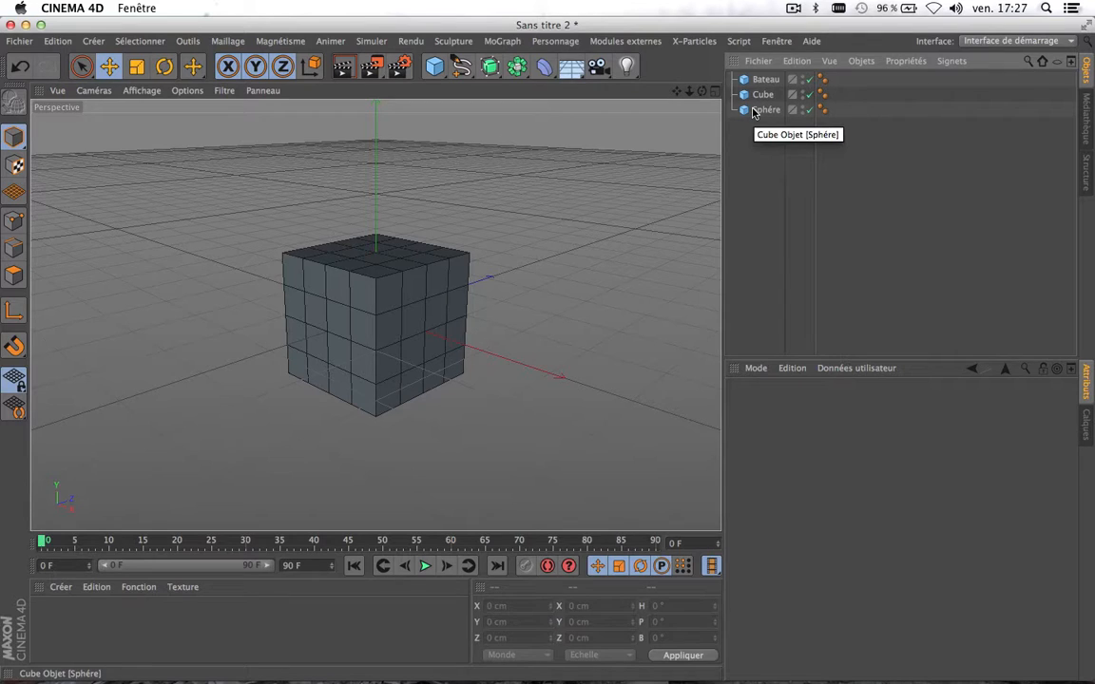
pyautogui.moveTo(756, 130); pyautogui.dragTo(772, 74)
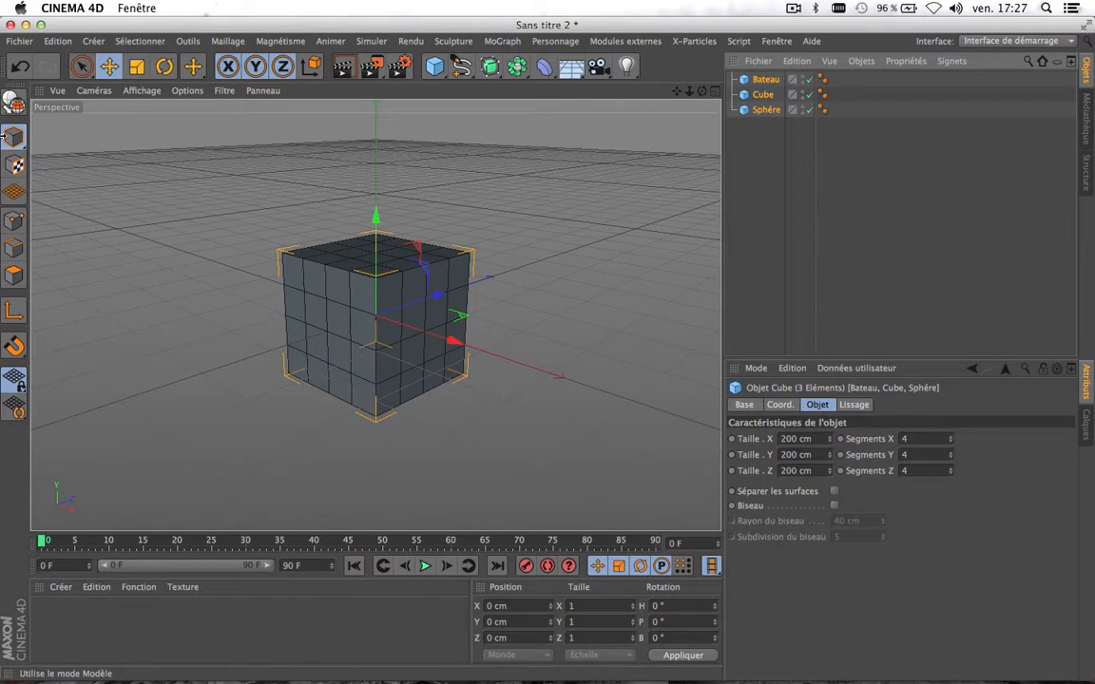
pyautogui.click(14, 102)
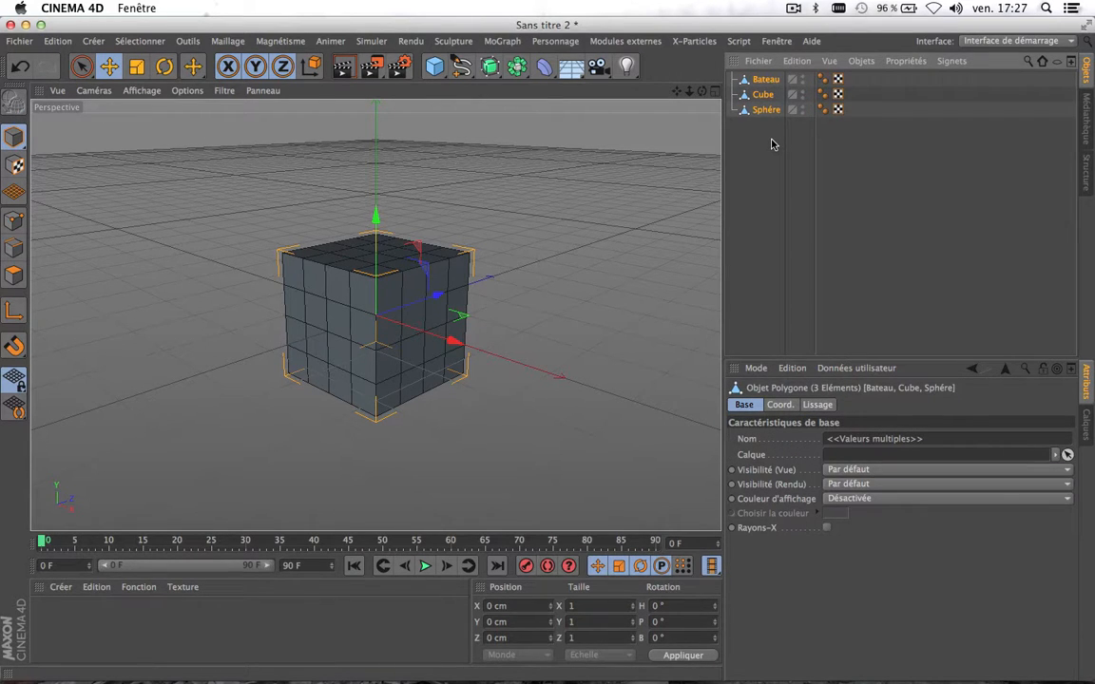
pyautogui.press('super+z')
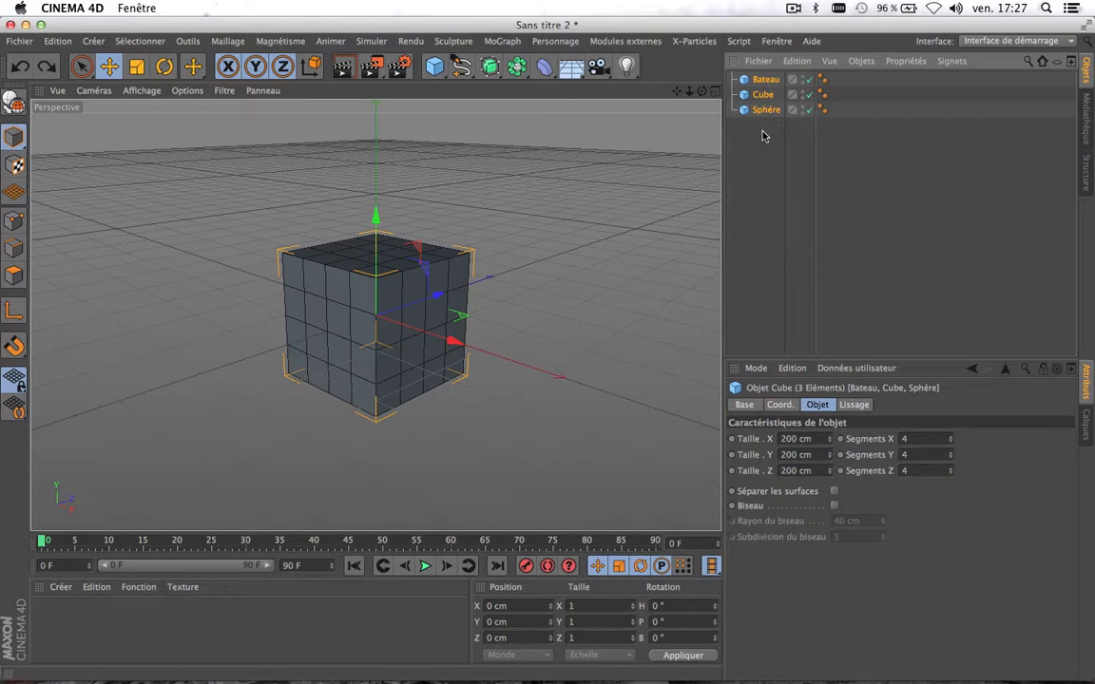
pyautogui.click(763, 127)
# Add a Sphérification deformer as a child of the Sphére object and set its intensity to 100 %
pyautogui.click(766, 111)
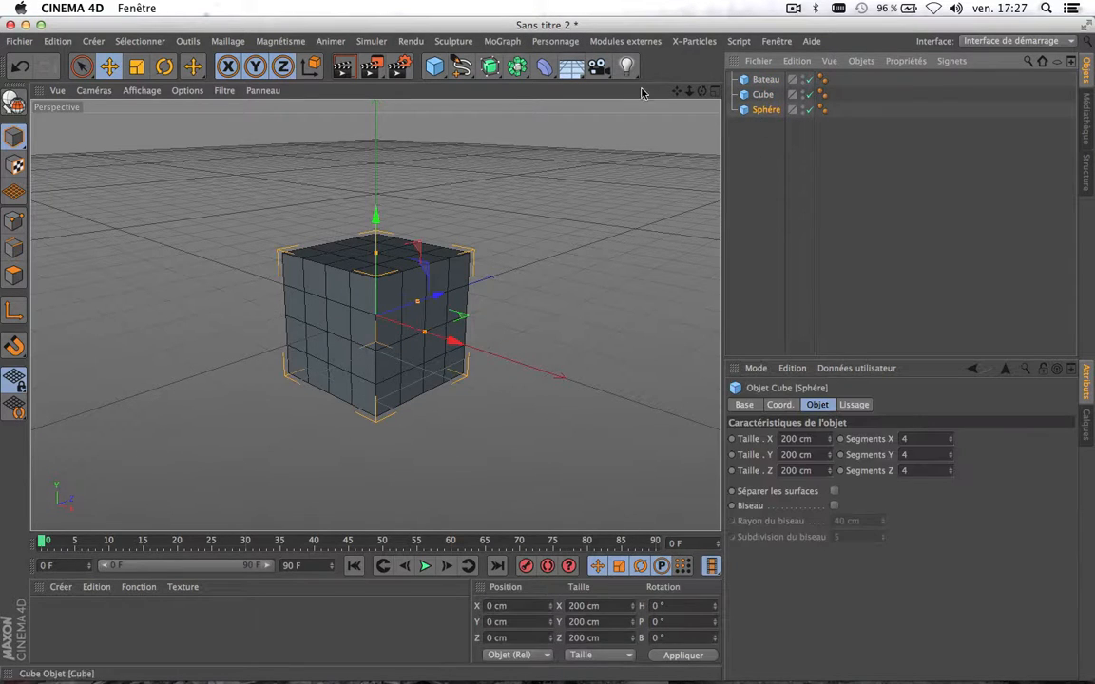
pyautogui.click(542, 65)
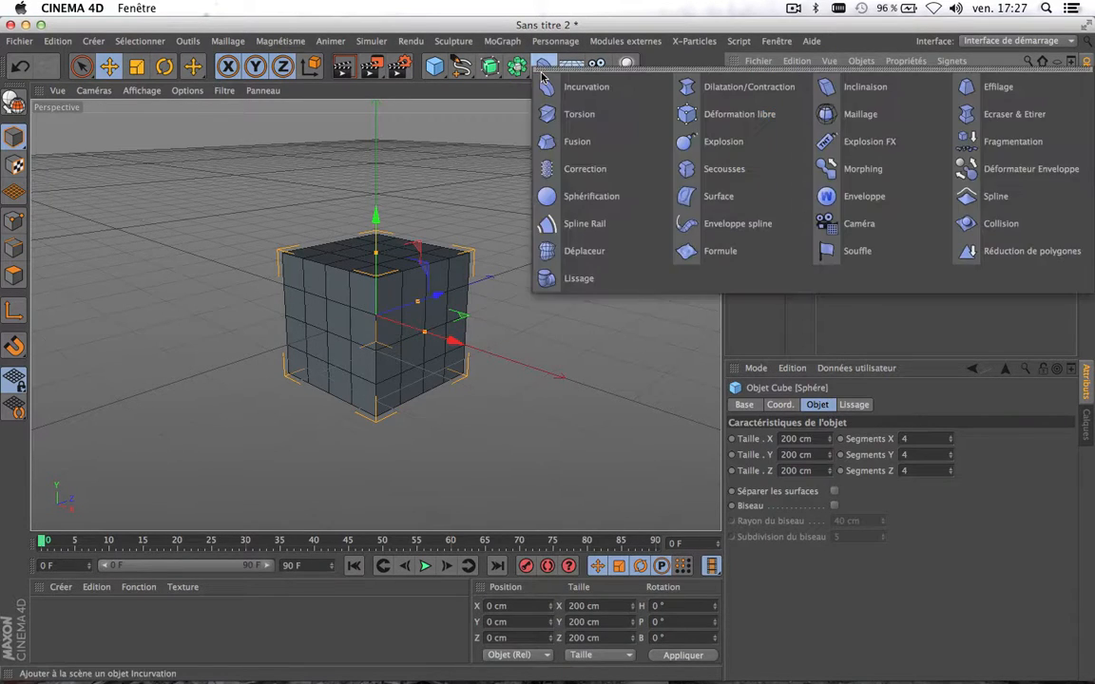
pyautogui.click(561, 199)
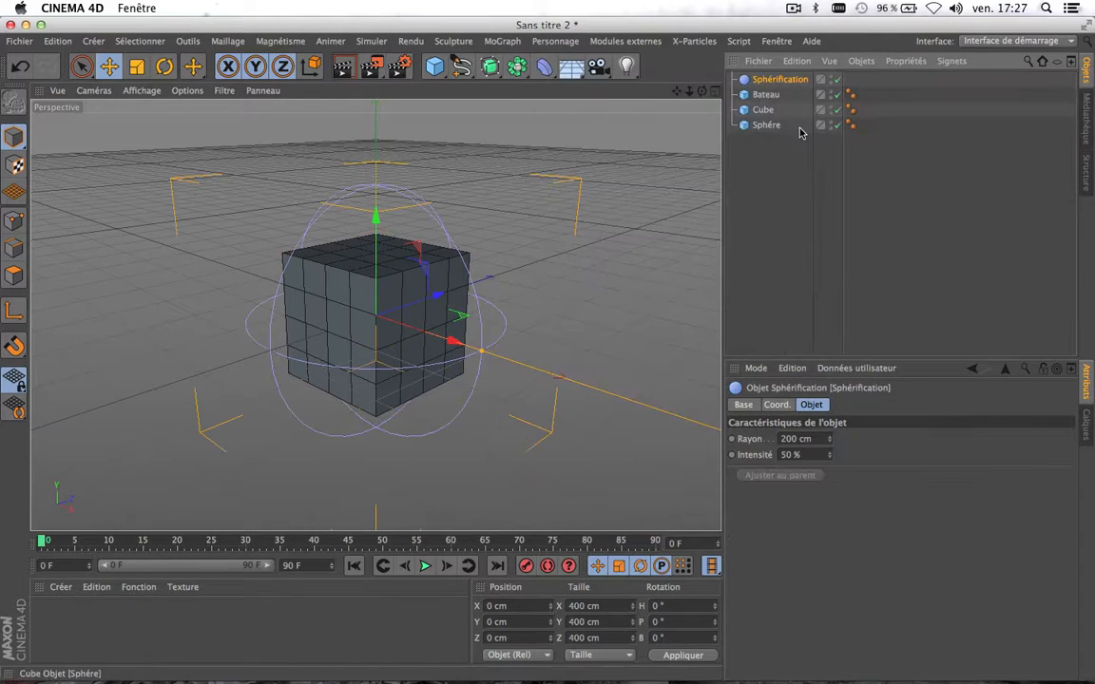
pyautogui.moveTo(765, 82); pyautogui.dragTo(766, 127)
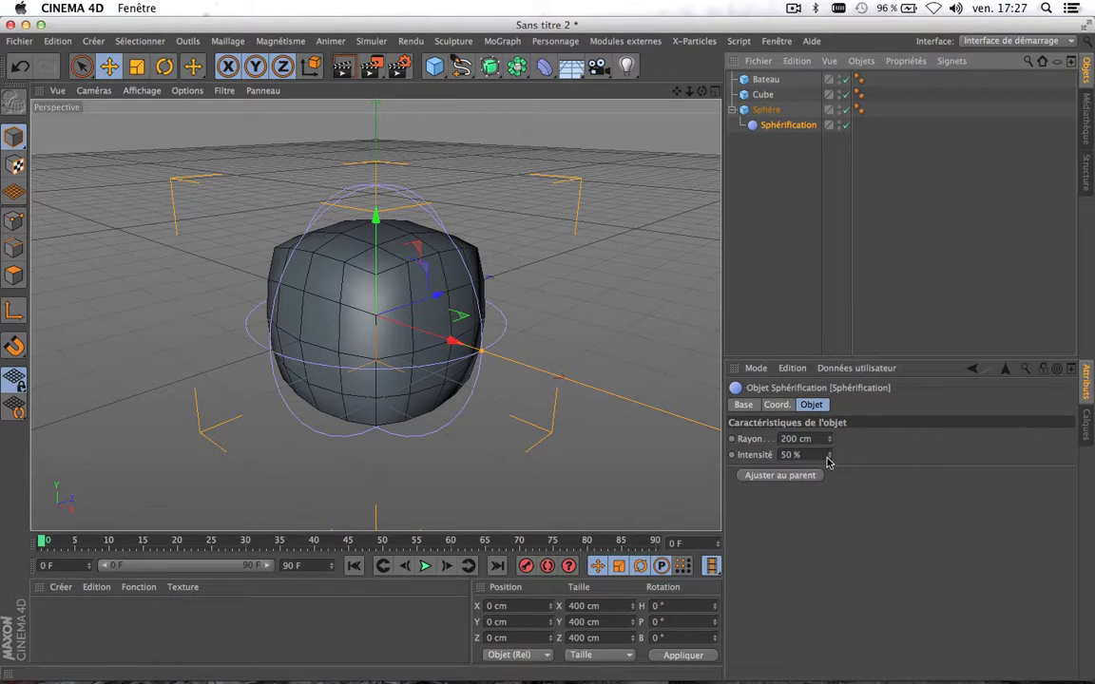
pyautogui.moveTo(828, 460); pyautogui.dragTo(846, 452)
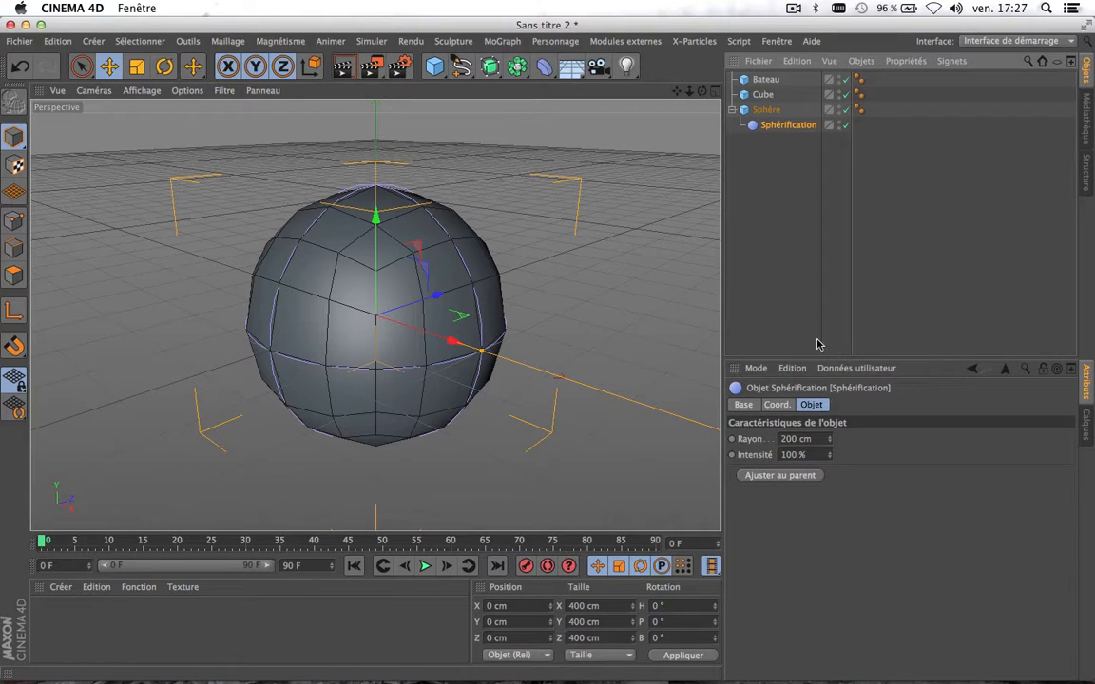
# Convert the Bateau, Cube and Sphére objects together into editable polygon objects
pyautogui.click(777, 151)
pyautogui.click(731, 109)
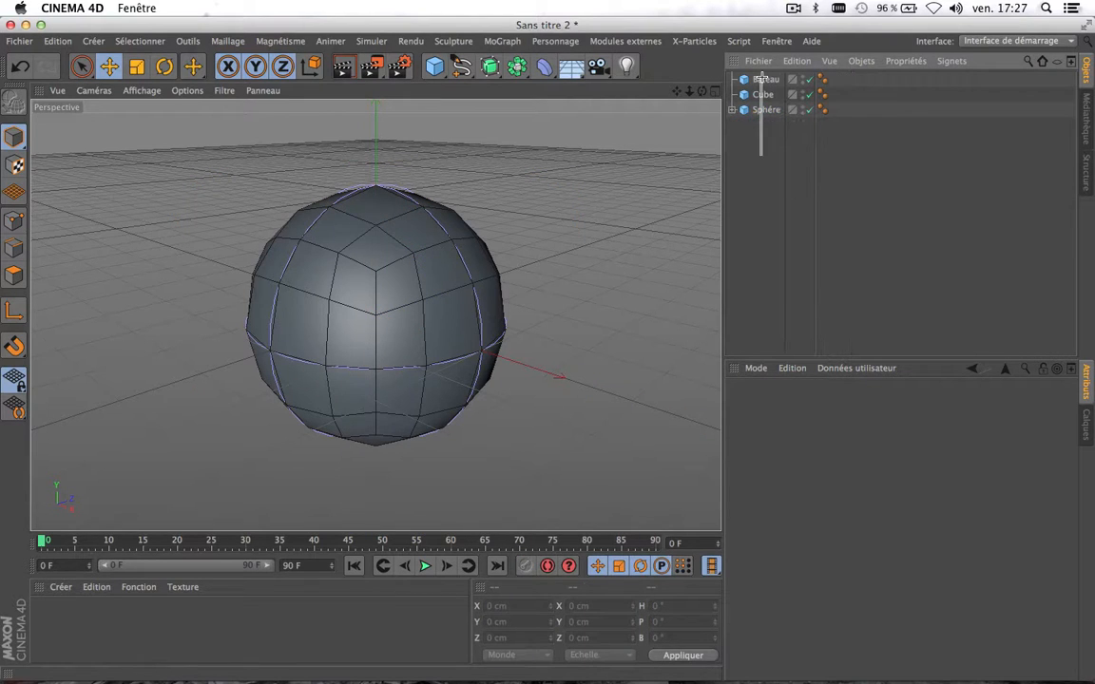
pyautogui.moveTo(761, 78); pyautogui.dragTo(764, 76)
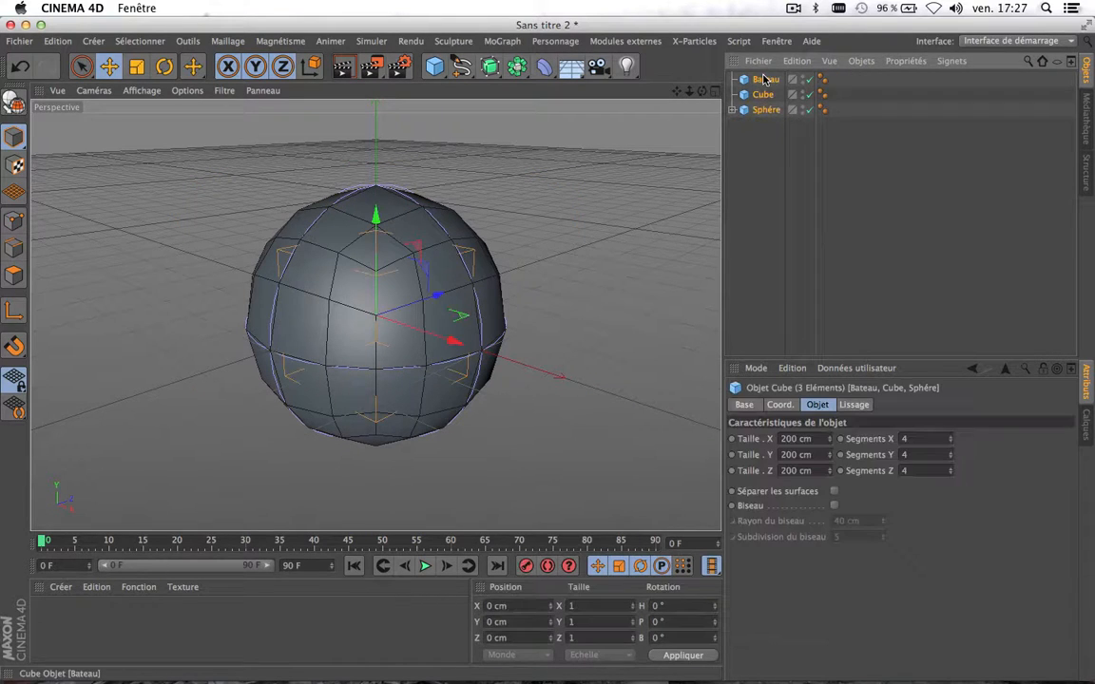
pyautogui.click(14, 101)
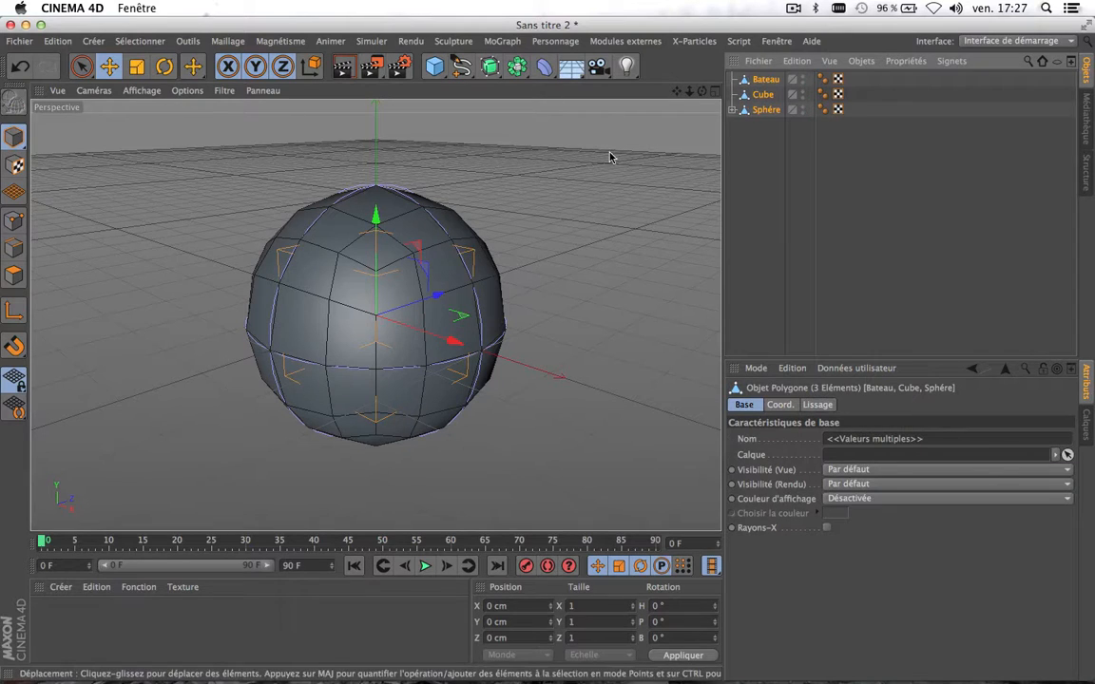
pyautogui.click(733, 111)
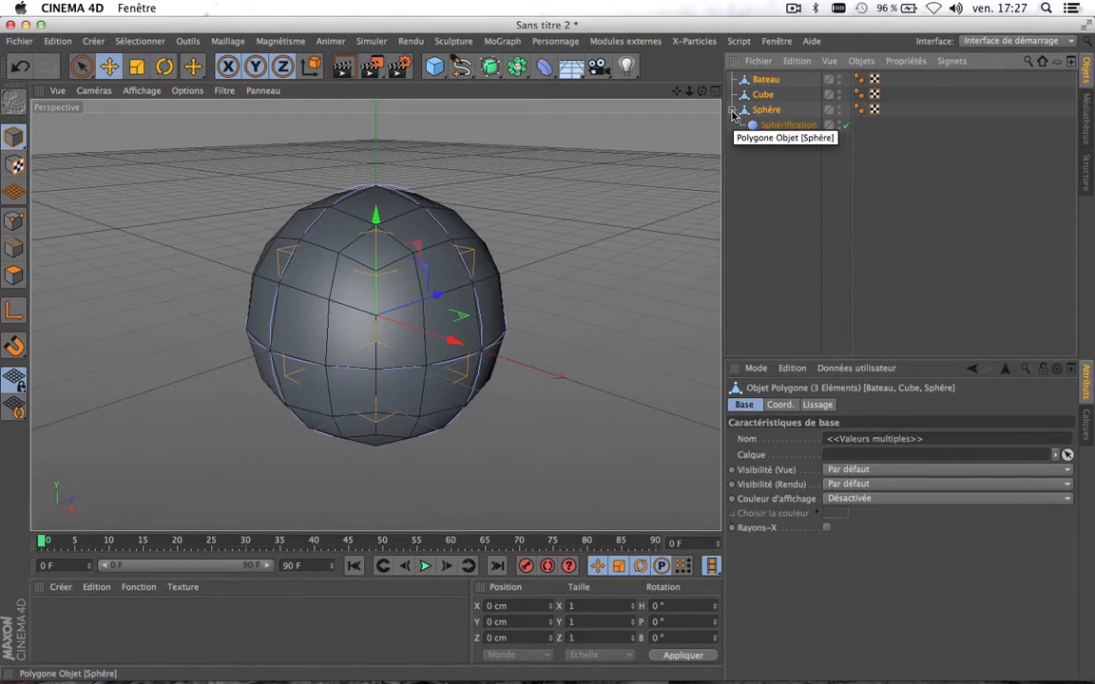
pyautogui.click(733, 110)
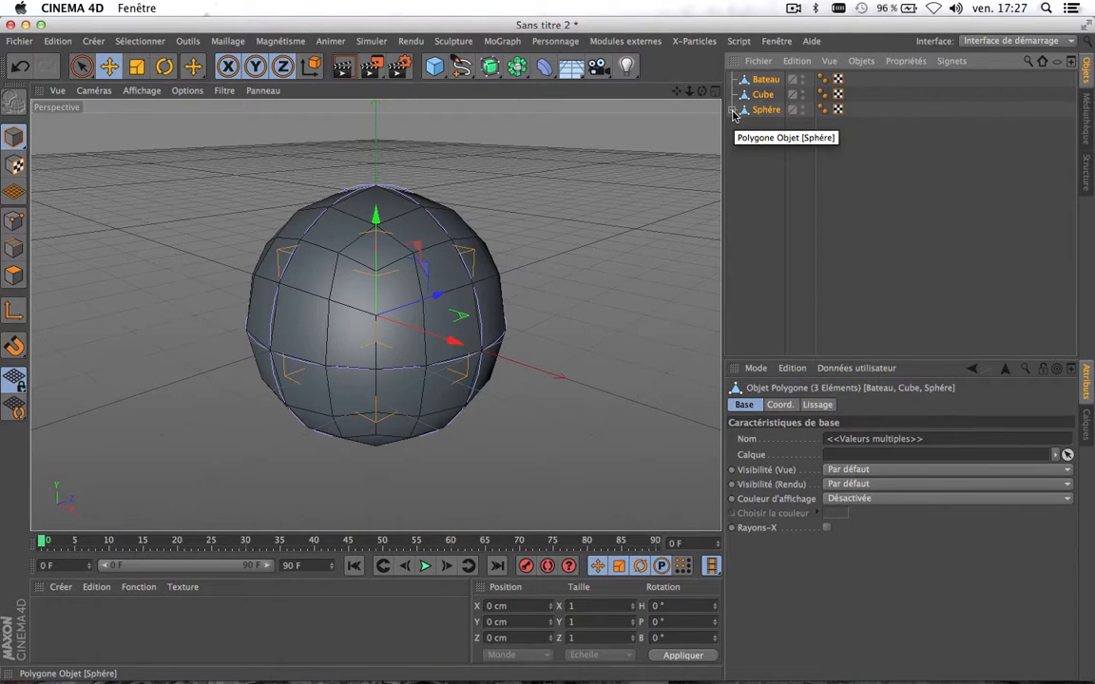
pyautogui.click(774, 178)
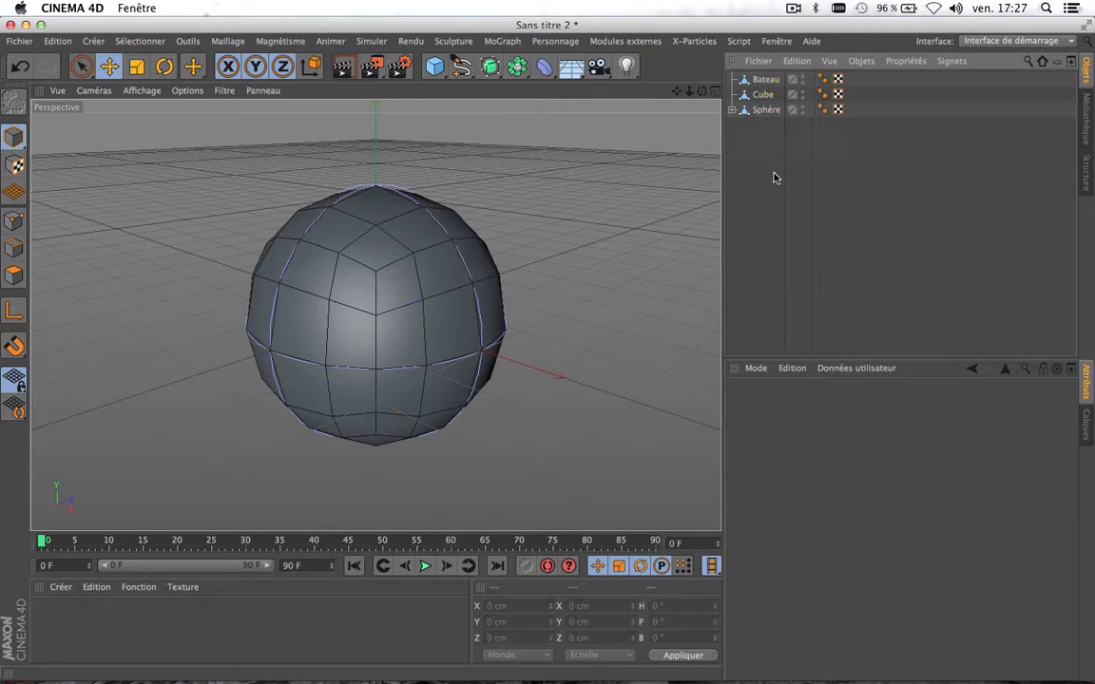
pyautogui.click(731, 111)
pyautogui.click(731, 110)
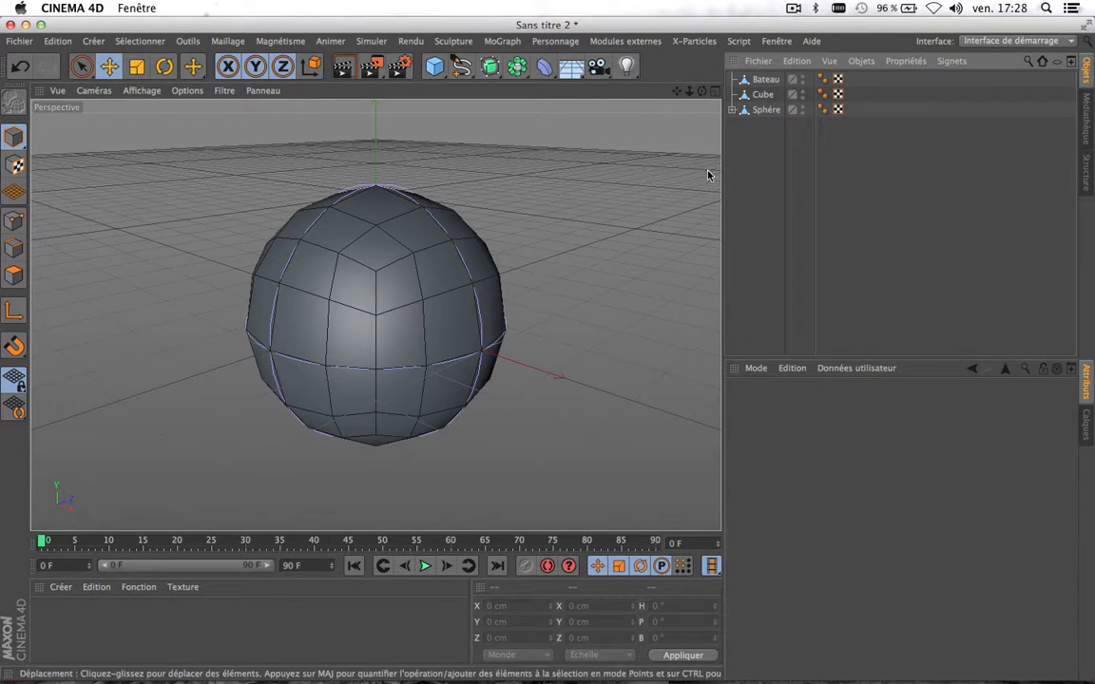
pyautogui.click(762, 110)
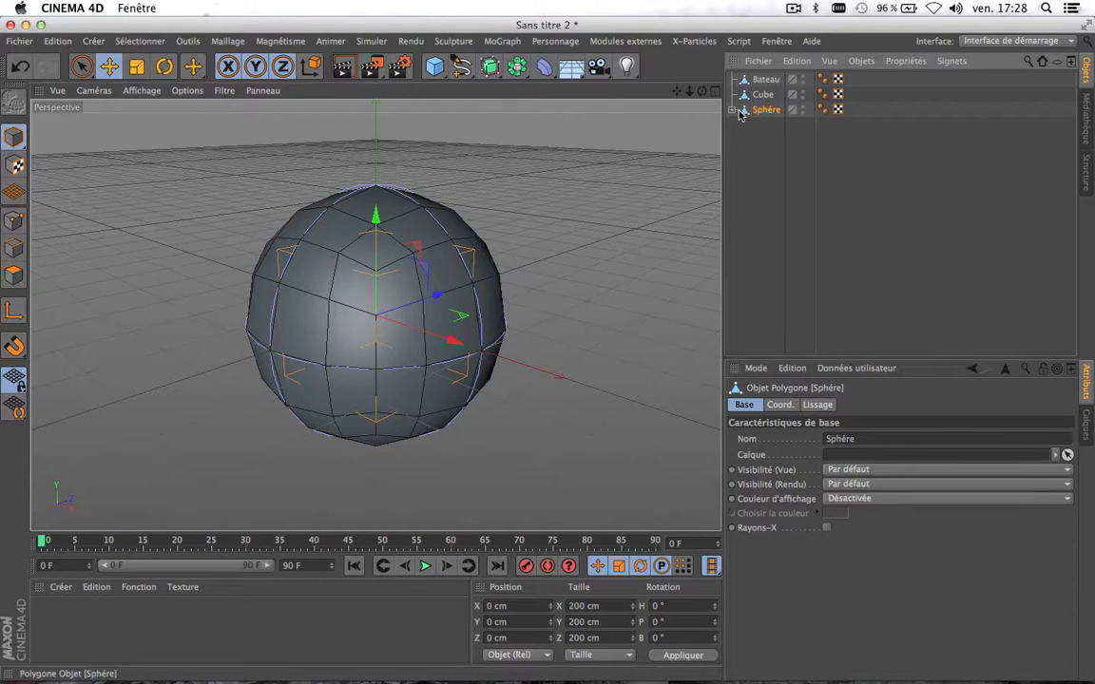
# Hide the Cube and Sphére objects in the viewport and in the render so only Bateau is displayed
pyautogui.click(765, 80)
pyautogui.click(805, 107)
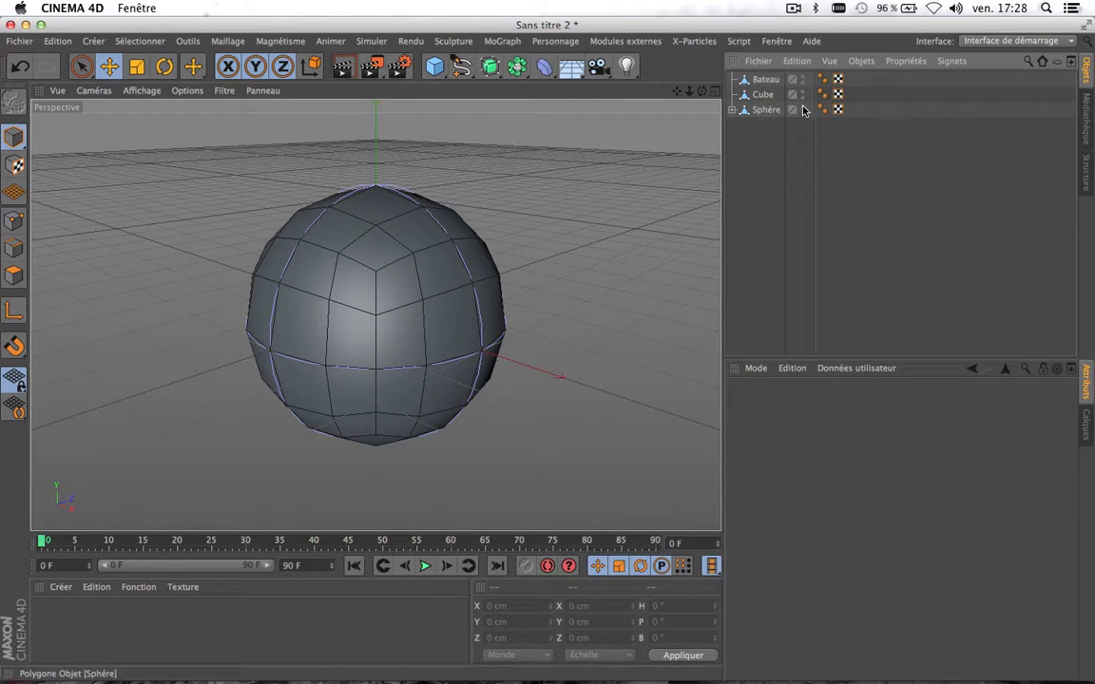
pyautogui.click(803, 108)
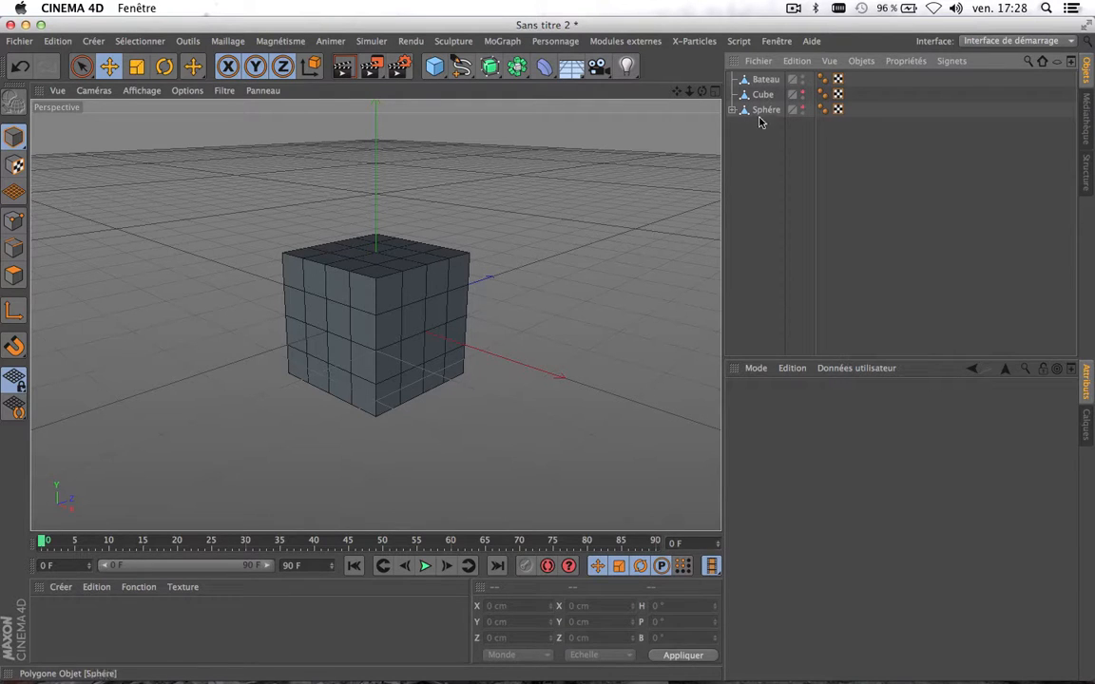
# Select all polygons of the Bateau object and flatten them vertically to a height of about 114 cm
pyautogui.click(760, 82)
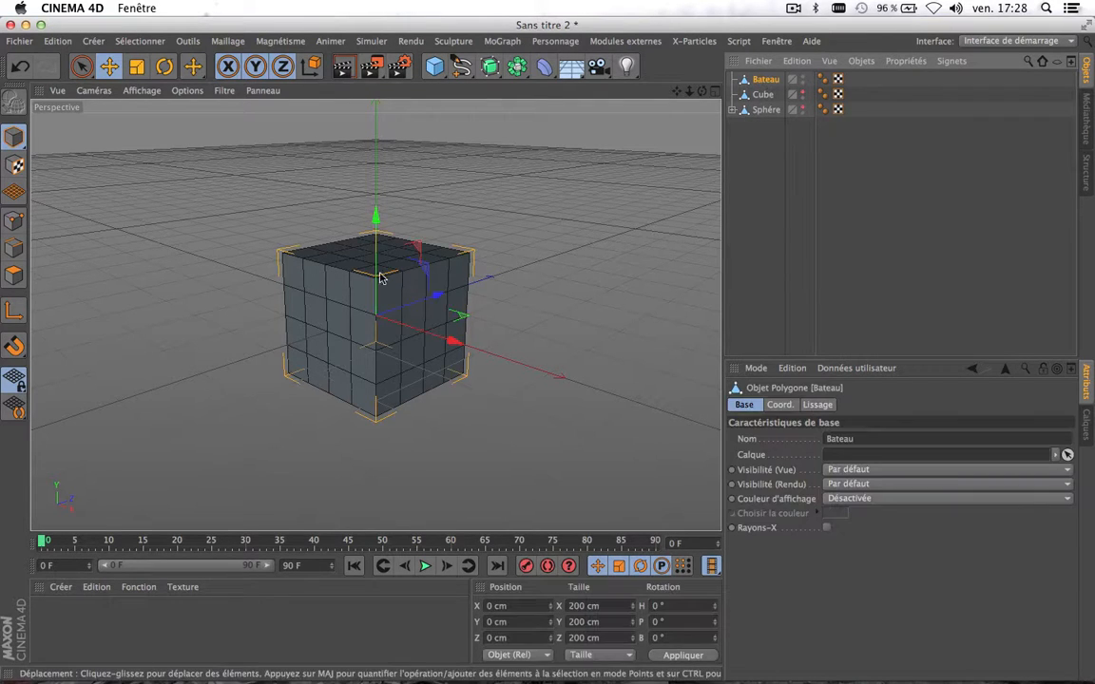
pyautogui.click(16, 274)
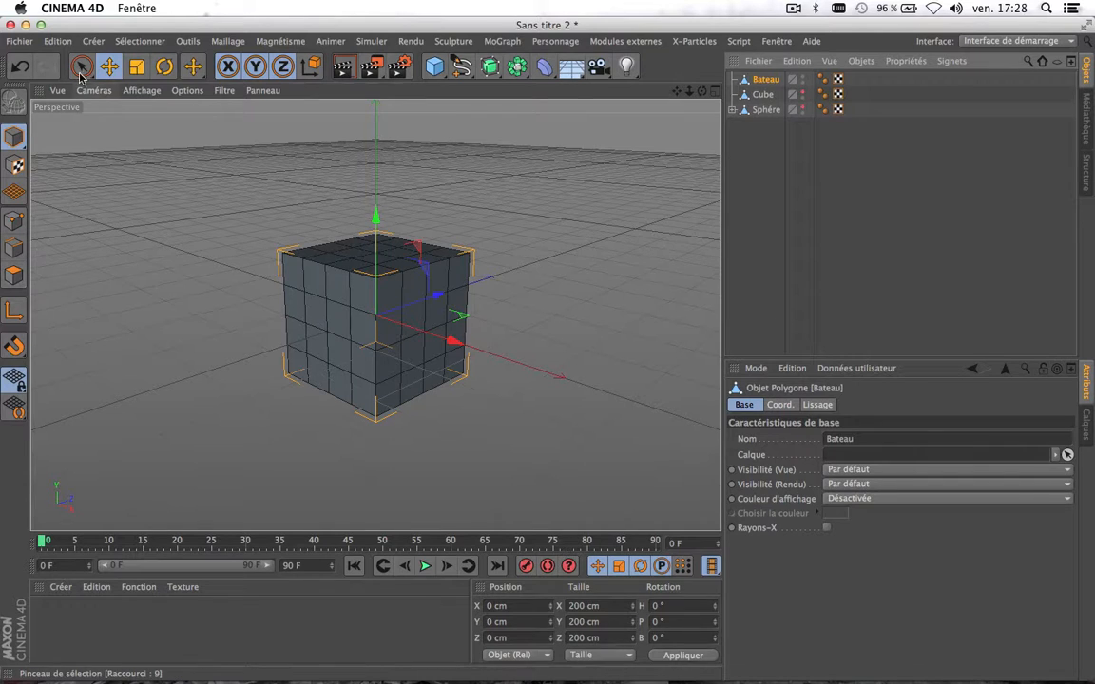
pyautogui.click(82, 69)
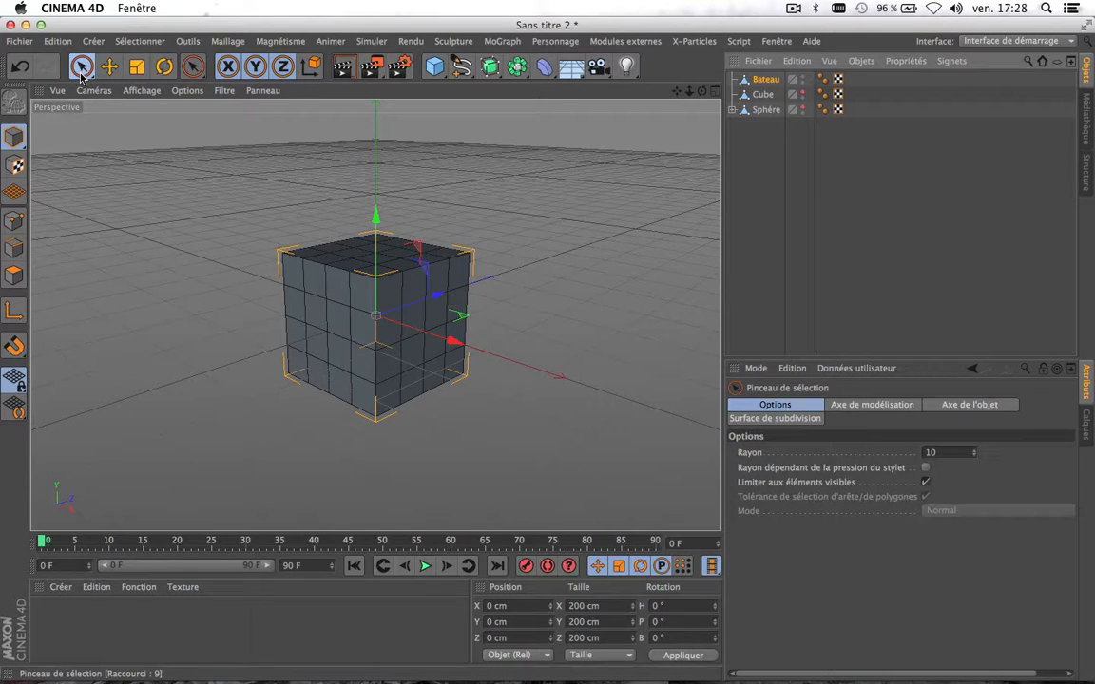
pyautogui.click(15, 275)
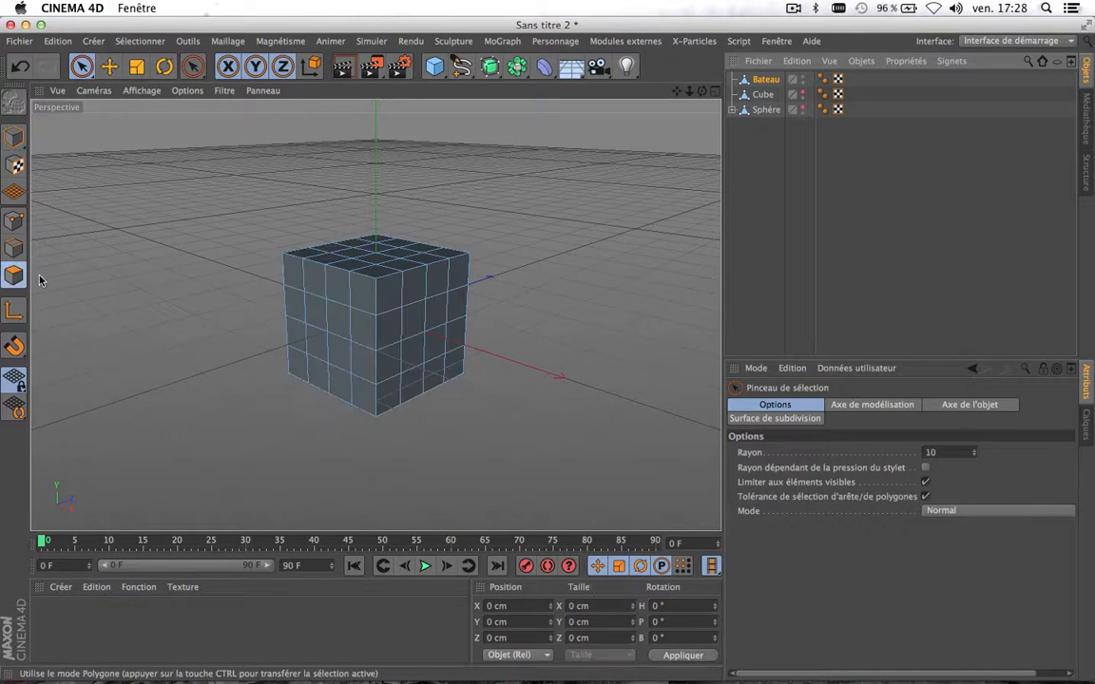
pyautogui.click(361, 329)
pyautogui.press('super+a')
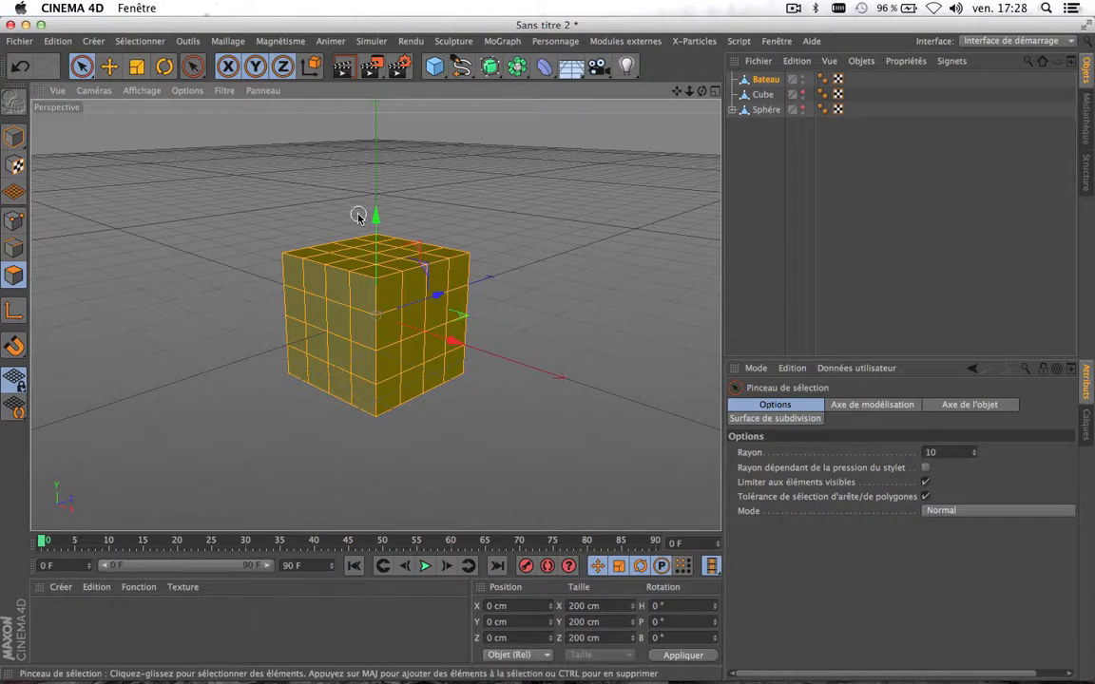
pyautogui.click(137, 67)
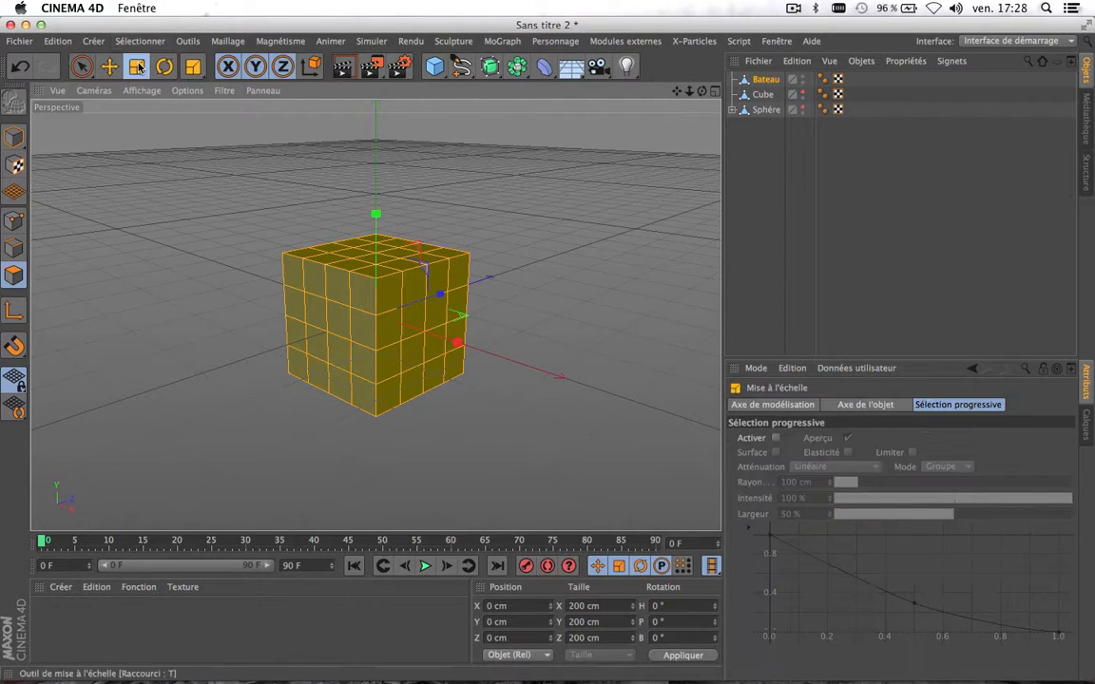
pyautogui.moveTo(376, 214); pyautogui.dragTo(375, 264)
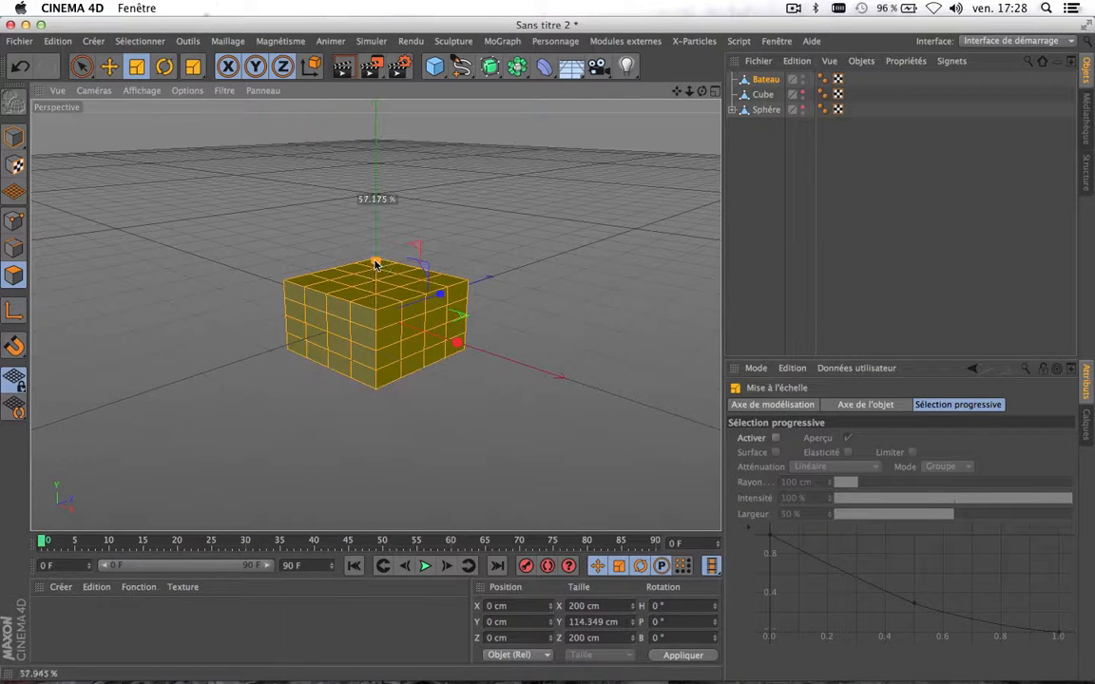
# Stretch all of Bateau's polygons along the Z axis to a length of about 491 cm
pyautogui.moveTo(439, 295); pyautogui.dragTo(520, 272)
pyautogui.scroll(2, 458, 421)
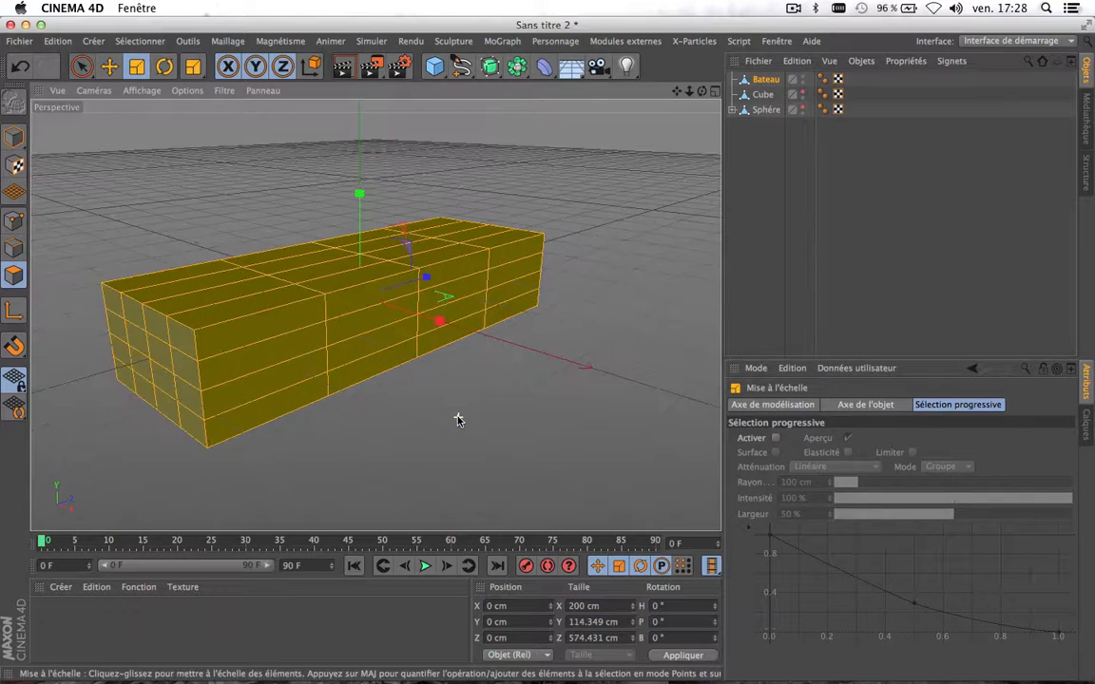
pyautogui.scroll(-5, 458, 421)
pyautogui.moveTo(450, 317); pyautogui.dragTo(442, 319)
pyautogui.scroll(2, 98, 323)
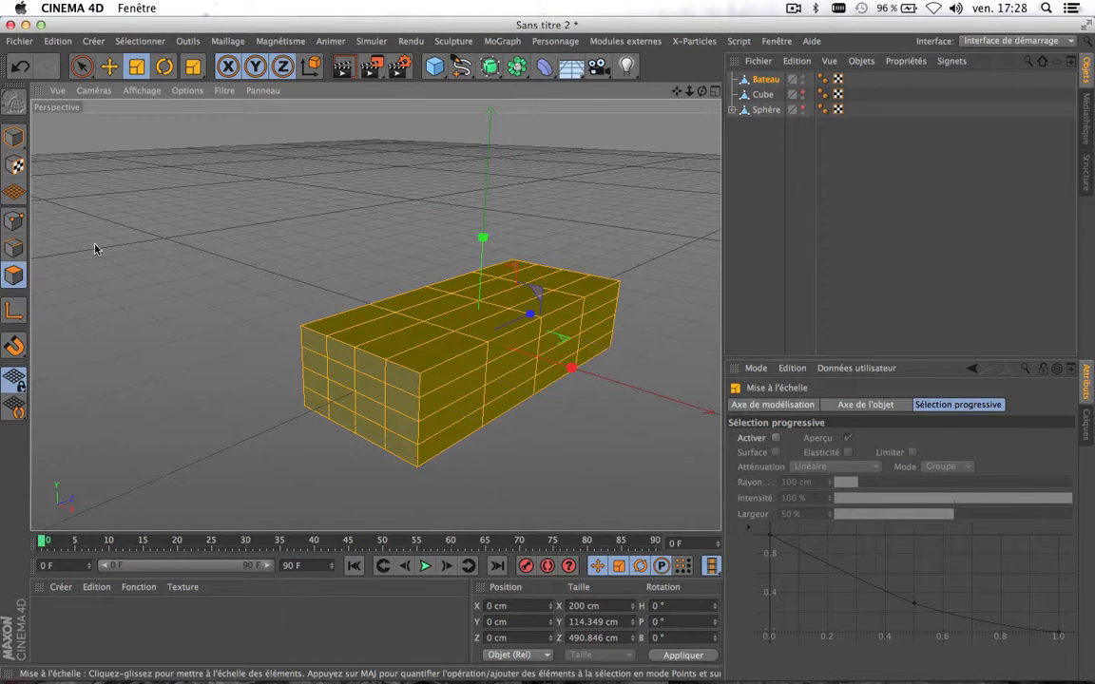
# In point mode, select the three middle point columns of Bateau's front end and pull them outward to Z about -293 cm
pyautogui.click(140, 41)
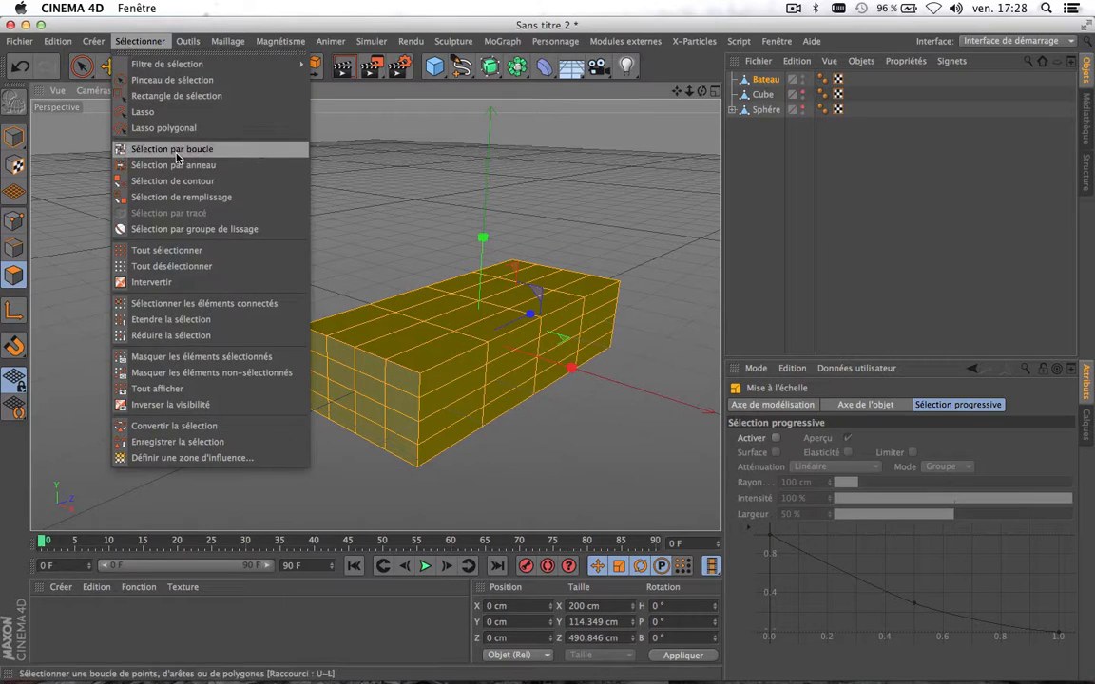
pyautogui.click(16, 224)
pyautogui.click(16, 224)
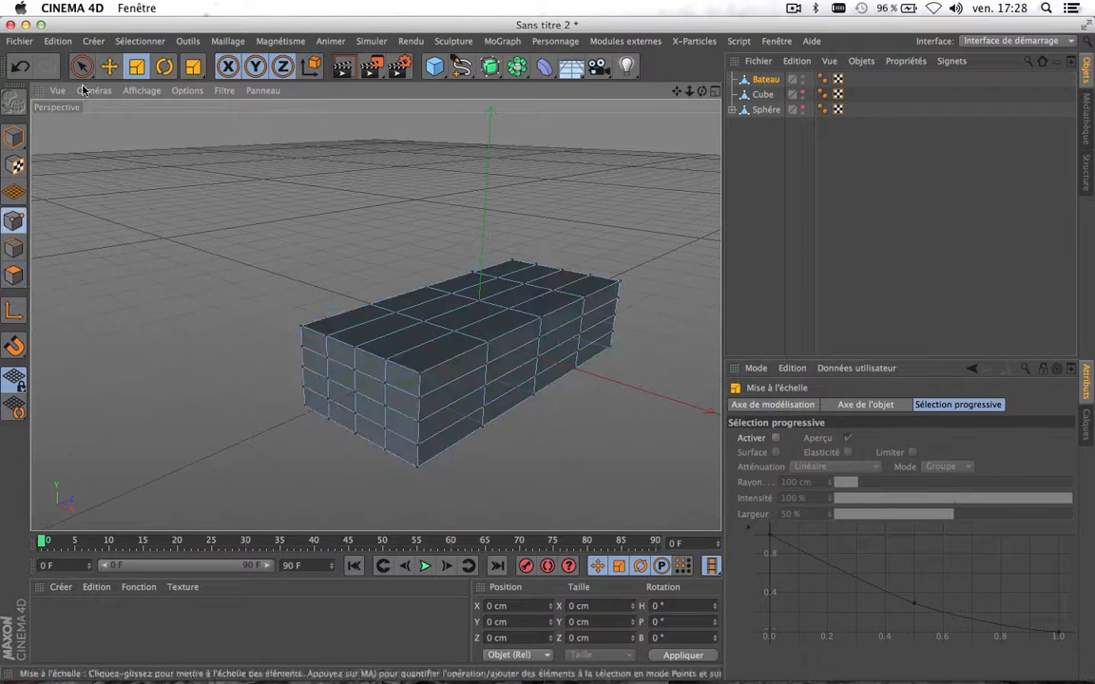
pyautogui.click(85, 69)
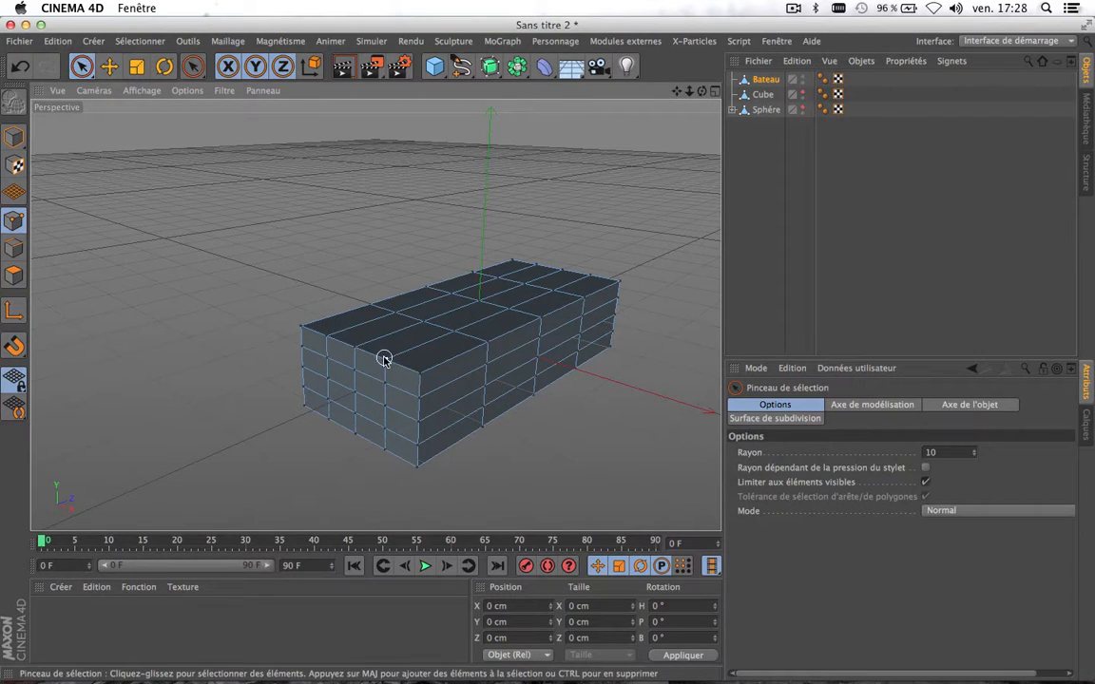
pyautogui.moveTo(380, 462); pyautogui.dragTo(352, 446)
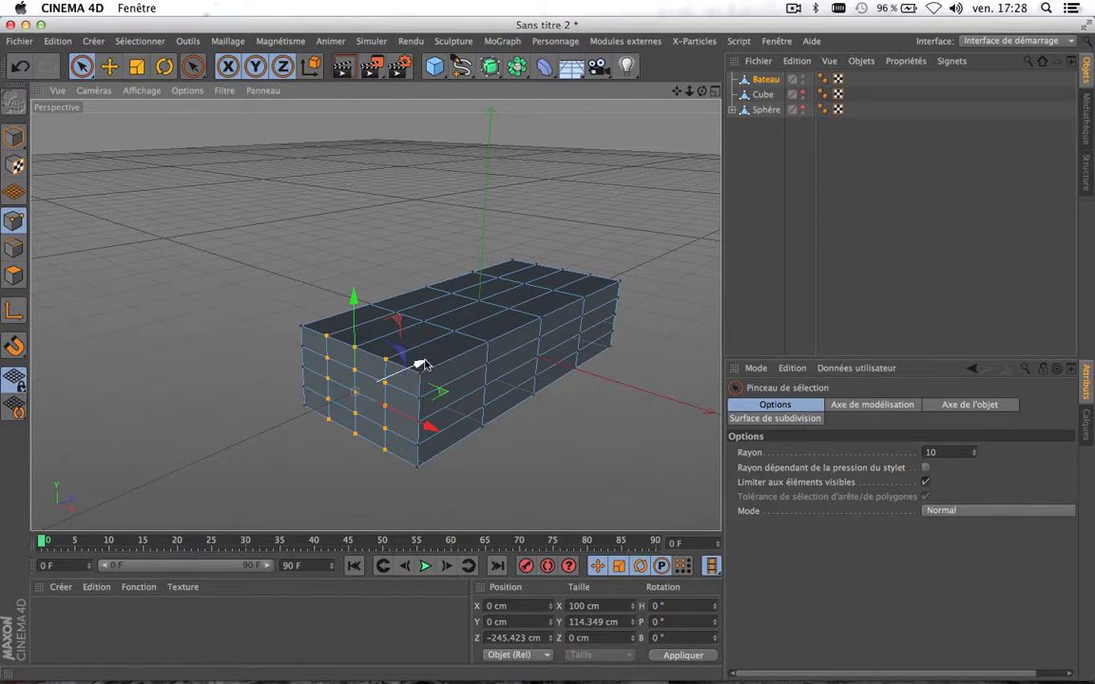
pyautogui.moveTo(420, 364); pyautogui.dragTo(397, 381)
# Select only the centre point column of Bateau's front end and pull it outward to Z about -315 cm
pyautogui.click(298, 456)
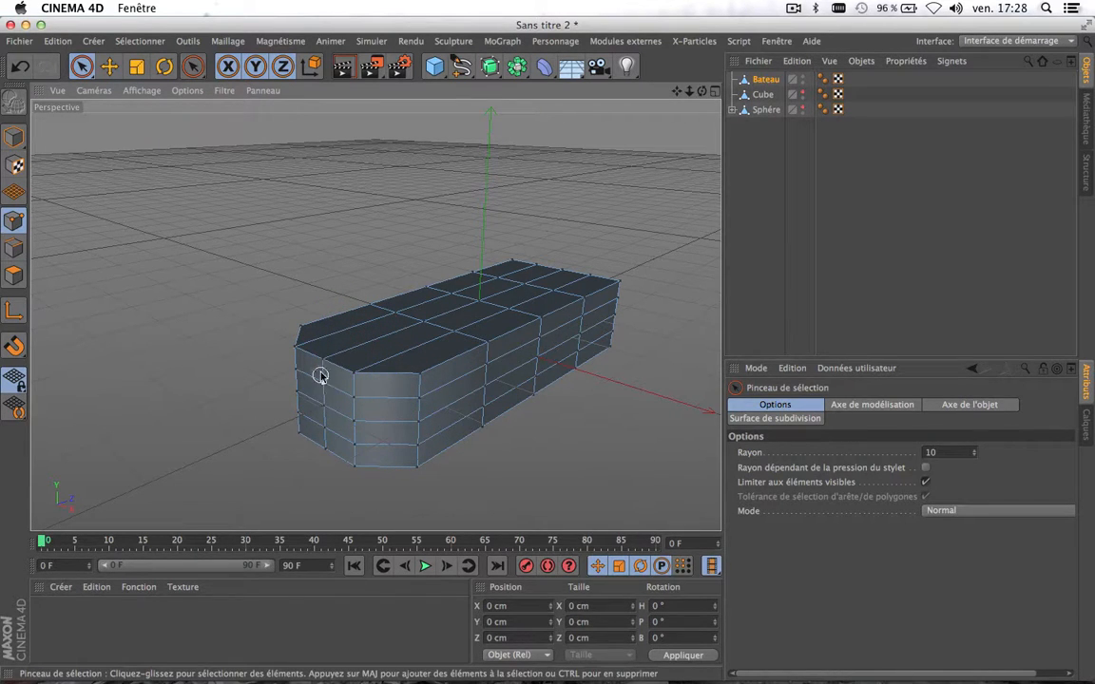
pyautogui.moveTo(320, 375); pyautogui.dragTo(320, 462)
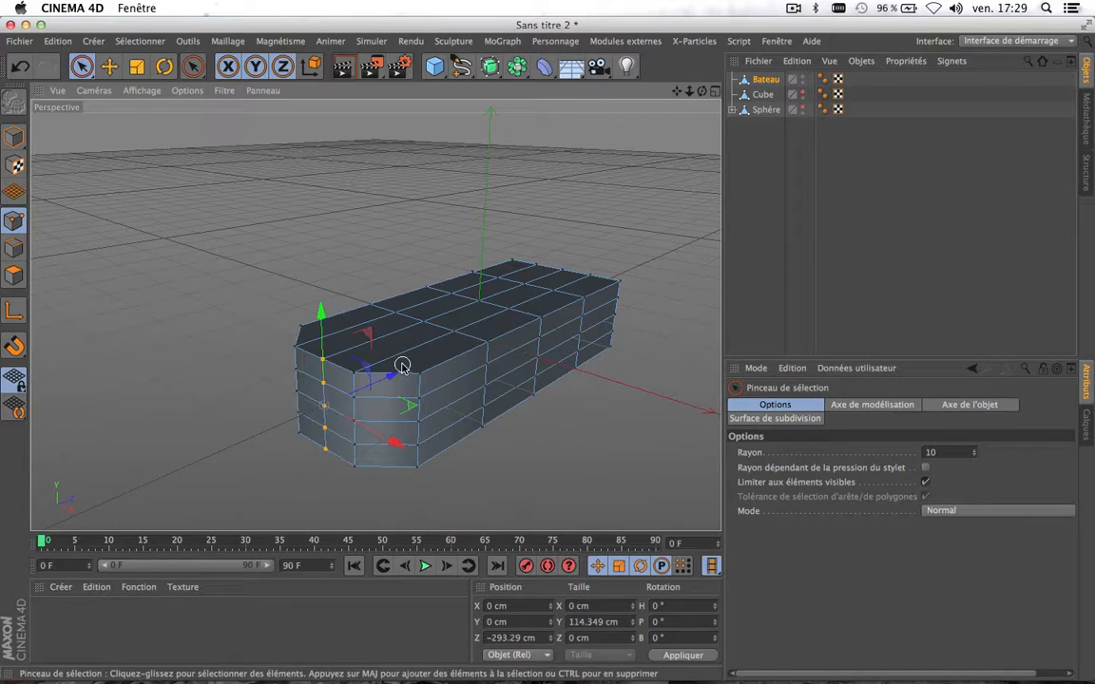
pyautogui.moveTo(402, 366); pyautogui.dragTo(381, 385)
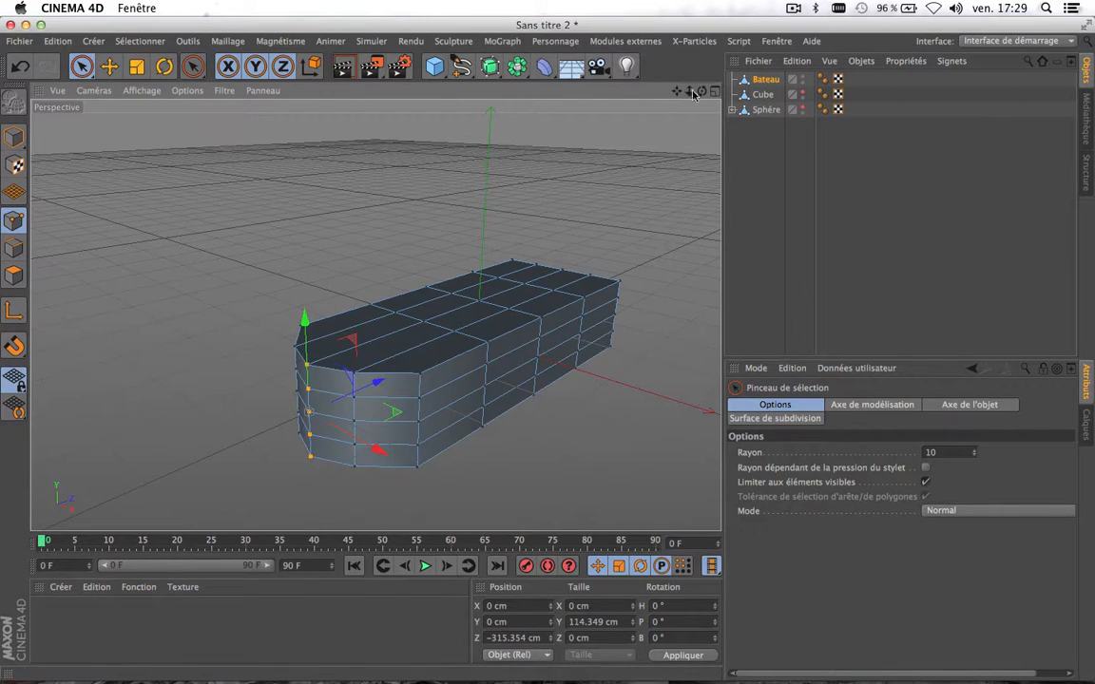
# Select the three middle point columns of Bateau's rear end and pull them slightly outward to Z about 250 cm
pyautogui.moveTo(677, 91); pyautogui.dragTo(584, 193)
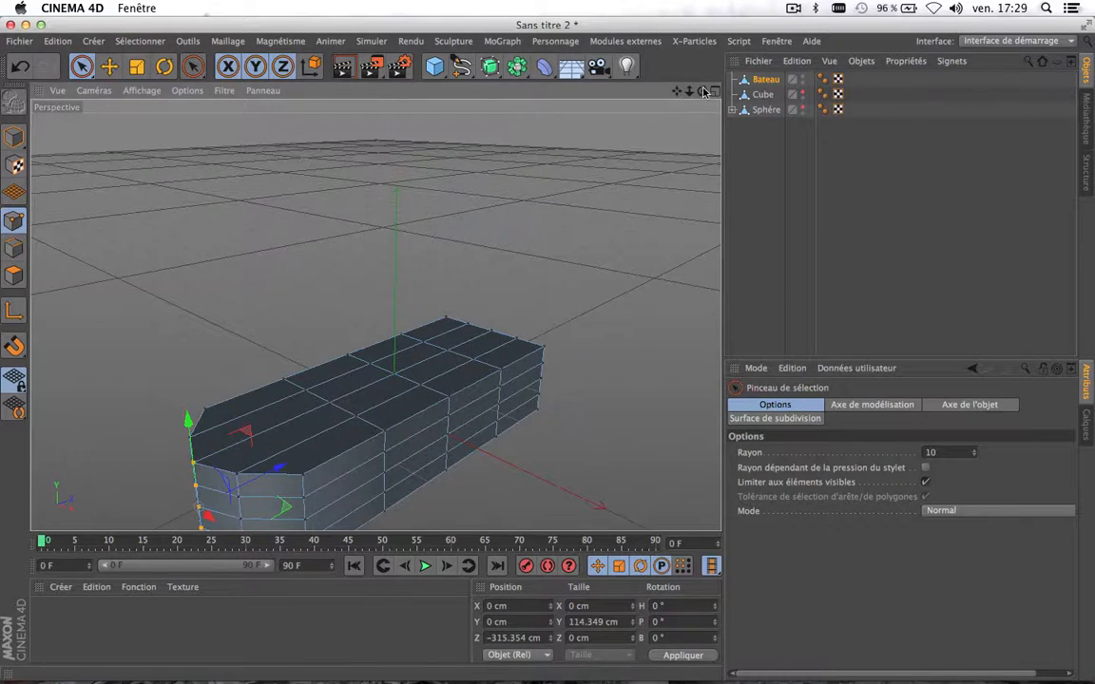
pyautogui.moveTo(702, 91); pyautogui.dragTo(19, 2)
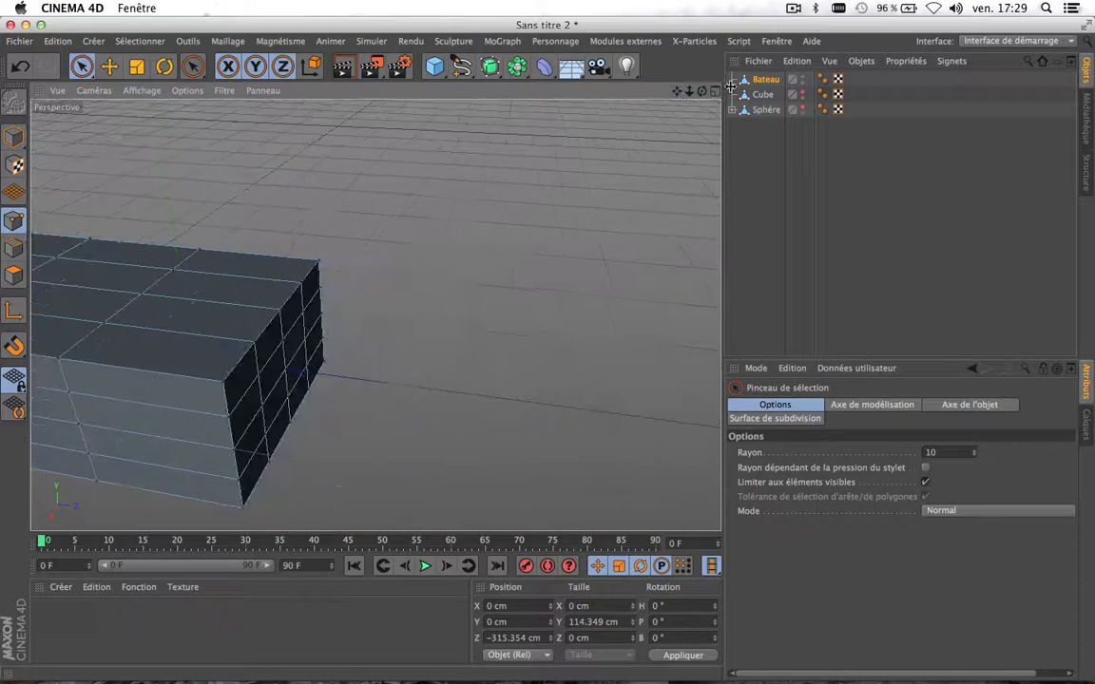
pyautogui.moveTo(703, 93); pyautogui.dragTo(646, 133)
pyautogui.moveTo(676, 92); pyautogui.dragTo(505, 8)
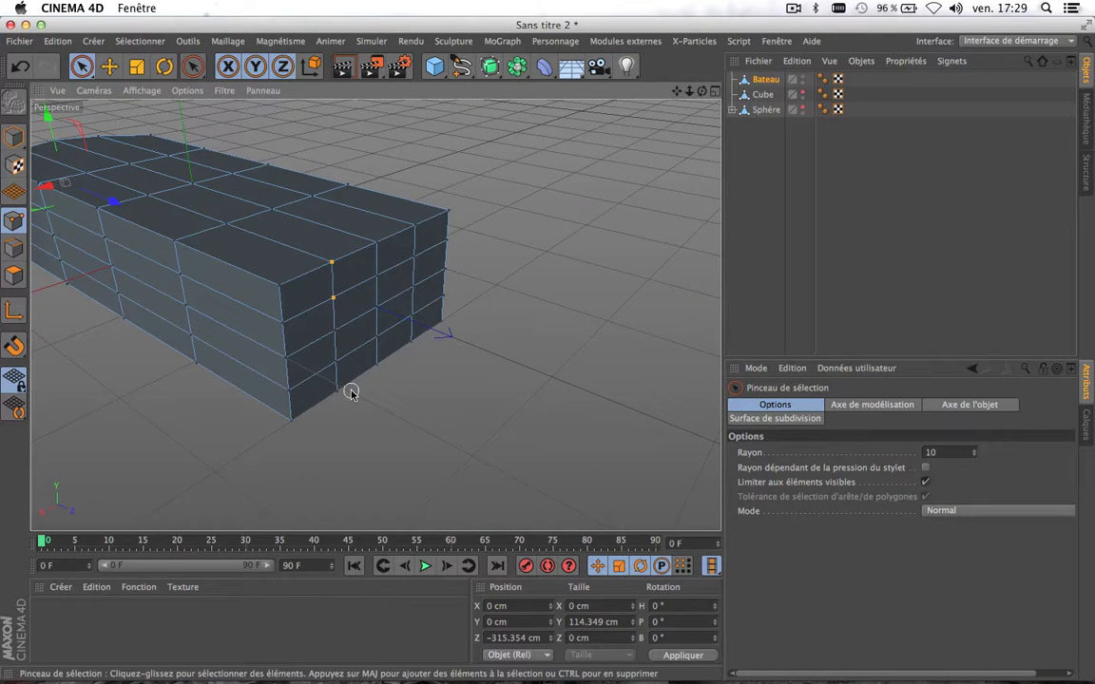
pyautogui.moveTo(327, 325); pyautogui.dragTo(345, 277)
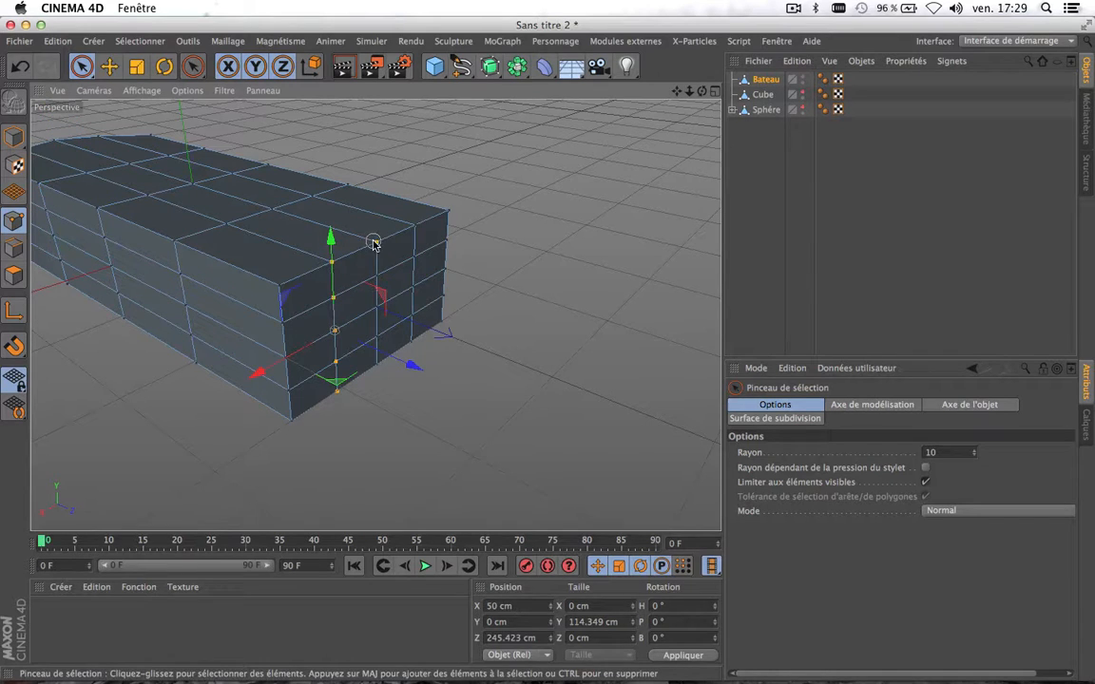
pyautogui.keyDown('shift'); pyautogui.moveTo(371, 319); pyautogui.dragTo(371, 314); pyautogui.keyUp('shift')
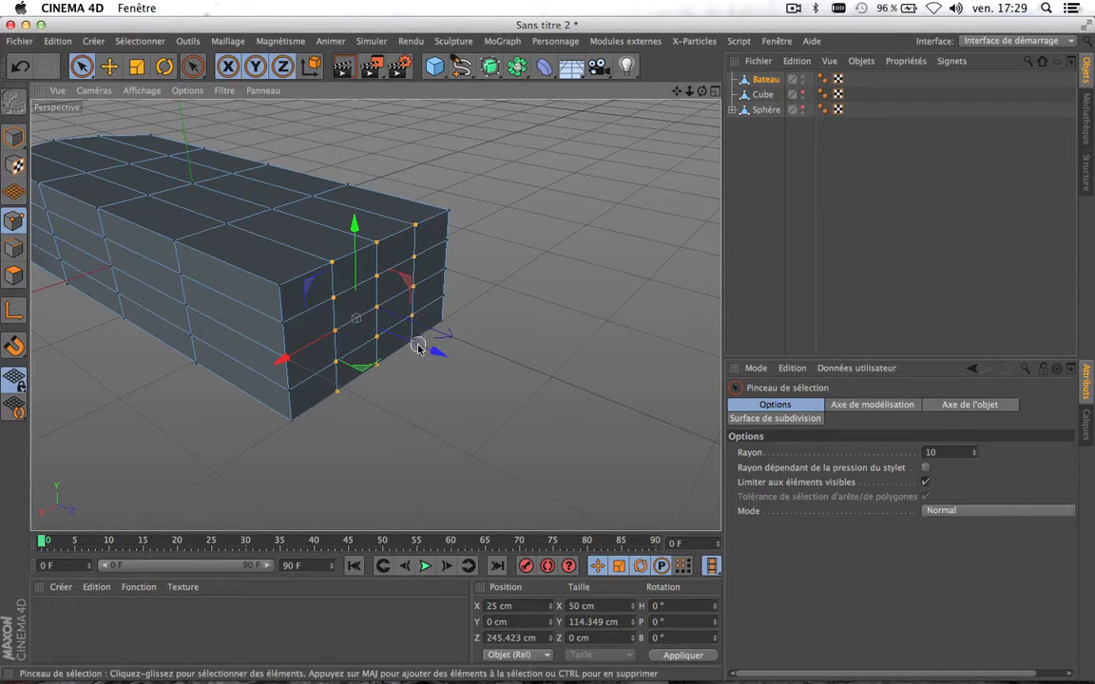
pyautogui.keyDown('shift'); pyautogui.moveTo(414, 339); pyautogui.dragTo(432, 397); pyautogui.keyUp('shift')
pyautogui.moveTo(453, 339); pyautogui.dragTo(457, 342)
# Select only the centre point column of Bateau's rear end and pull it outward to Z about 253 cm
pyautogui.click(448, 380)
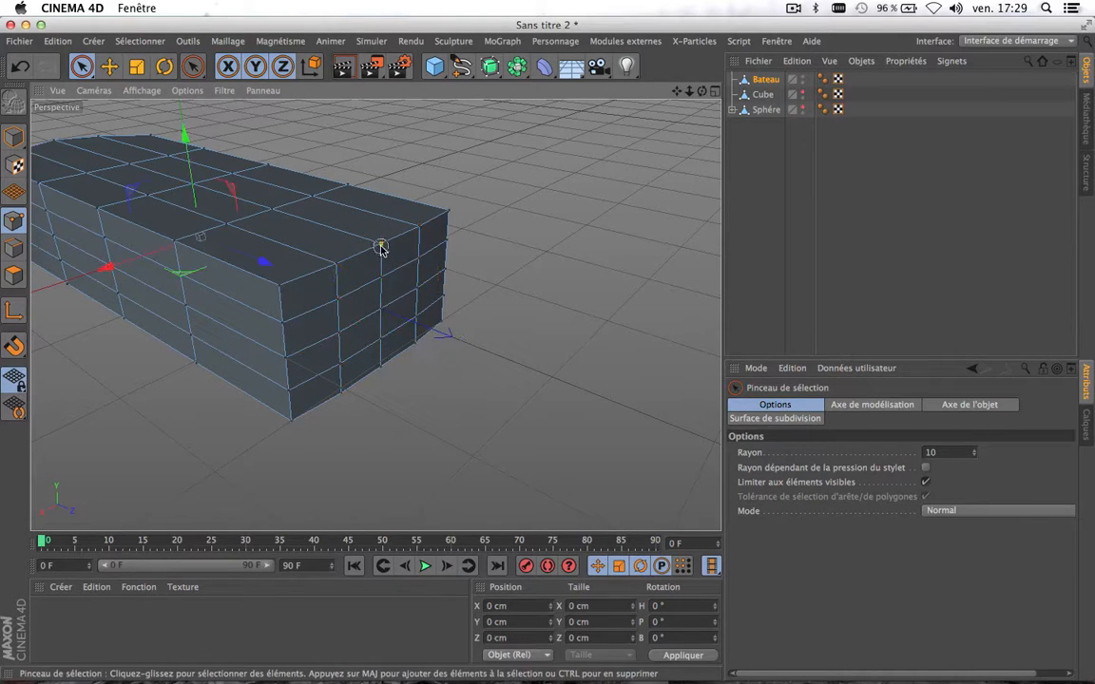
pyautogui.moveTo(383, 343); pyautogui.dragTo(384, 384)
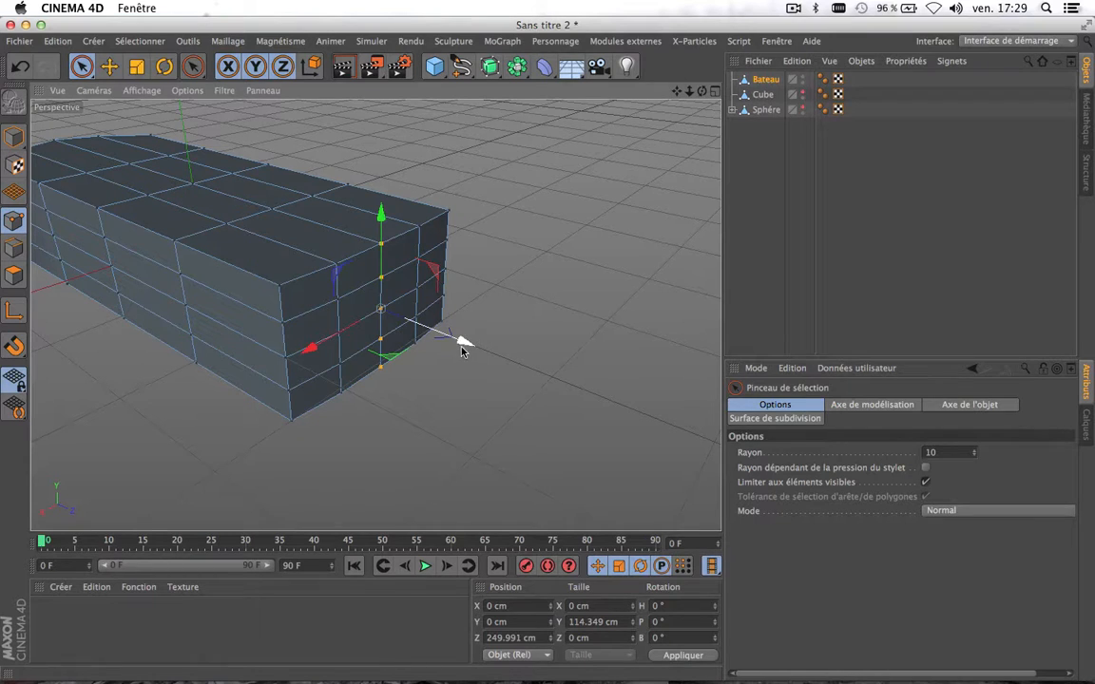
pyautogui.moveTo(459, 342); pyautogui.dragTo(466, 345)
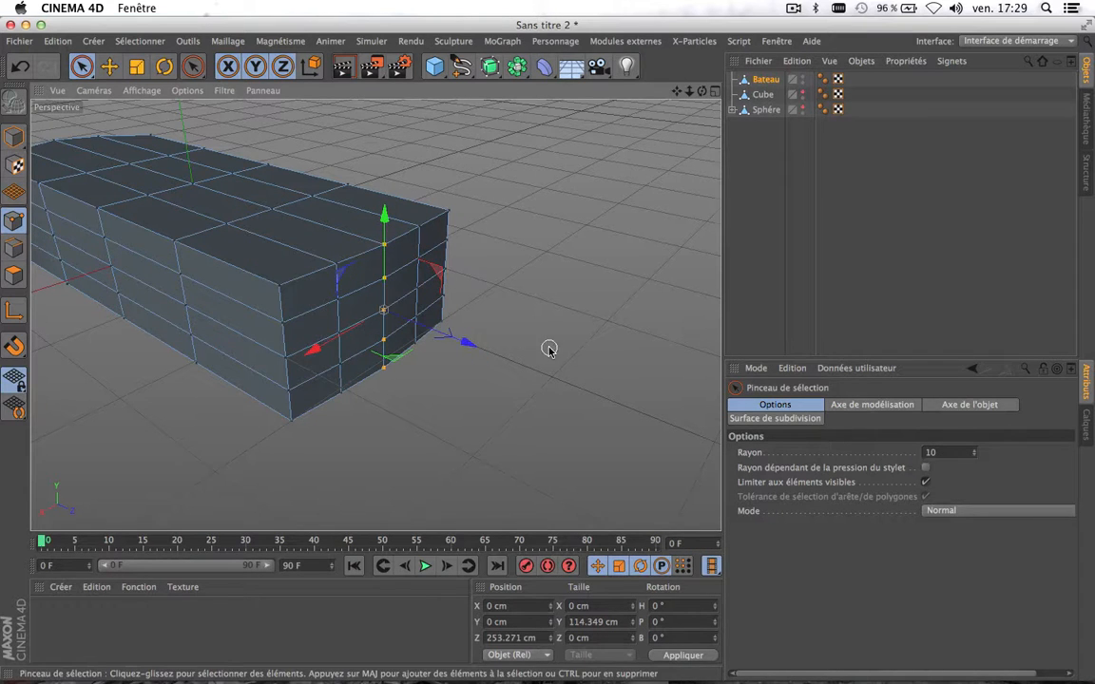
# Bring the whole Bateau object back into view with its front end facing the camera to examine its shape
pyautogui.scroll(-5, 552, 350)
pyautogui.moveTo(701, 91); pyautogui.dragTo(746, 63)
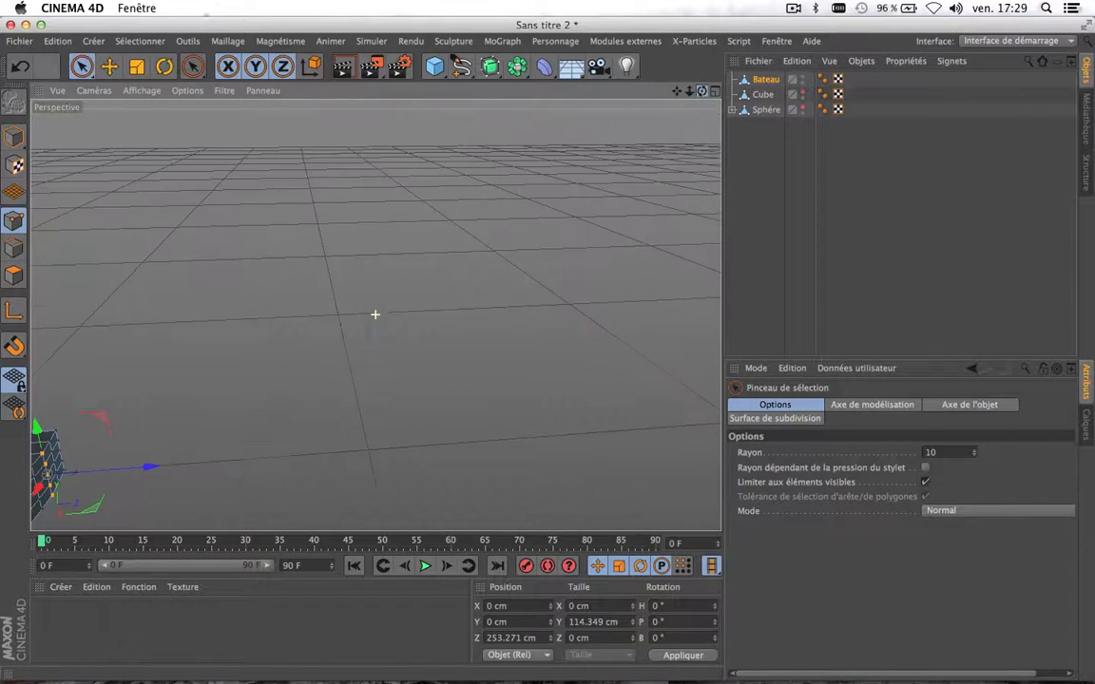
pyautogui.moveTo(677, 92); pyautogui.dragTo(960, 97)
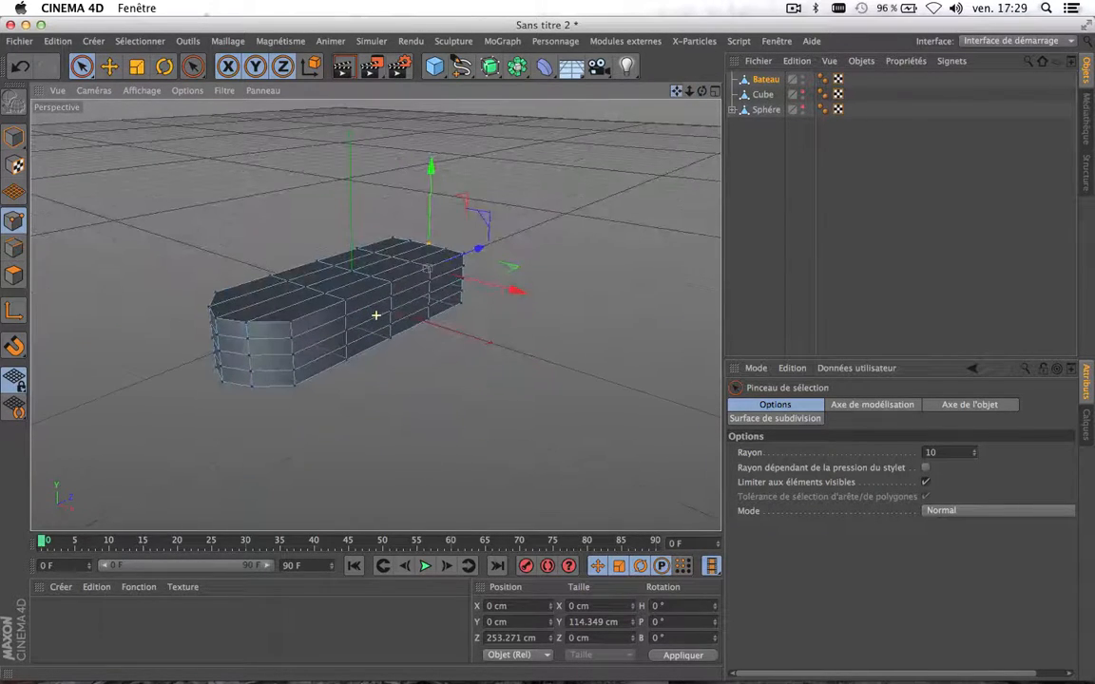
pyautogui.moveTo(677, 91); pyautogui.dragTo(673, 124)
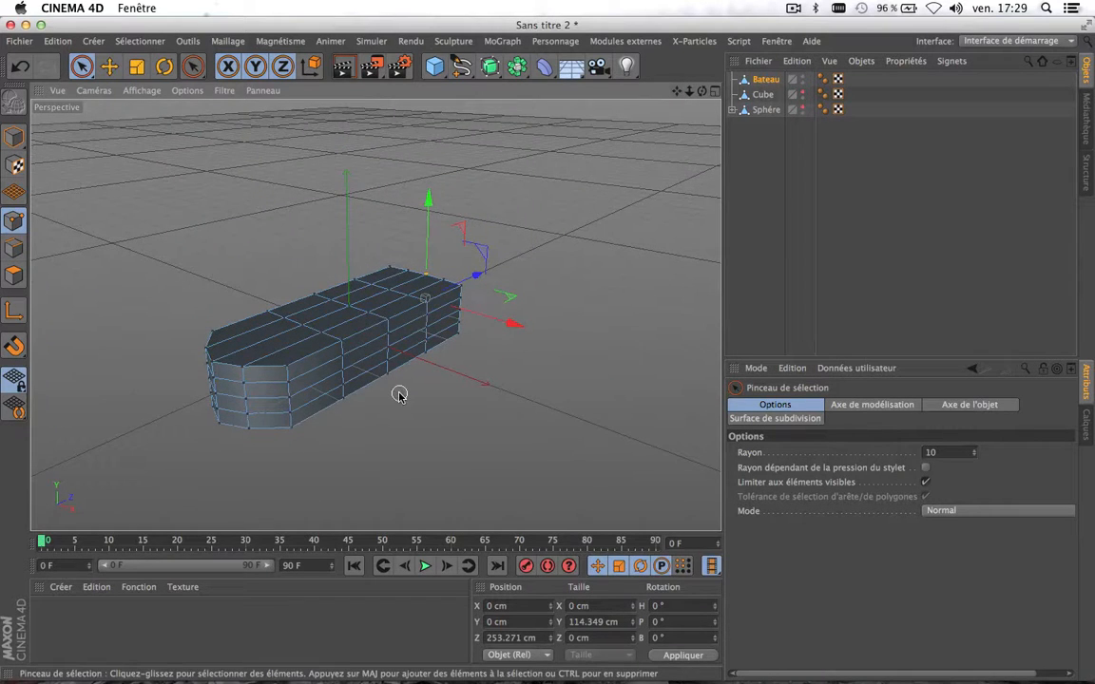
pyautogui.scroll(5, 399, 395)
pyautogui.scroll(-5, 400, 395)
pyautogui.scroll(2, 399, 394)
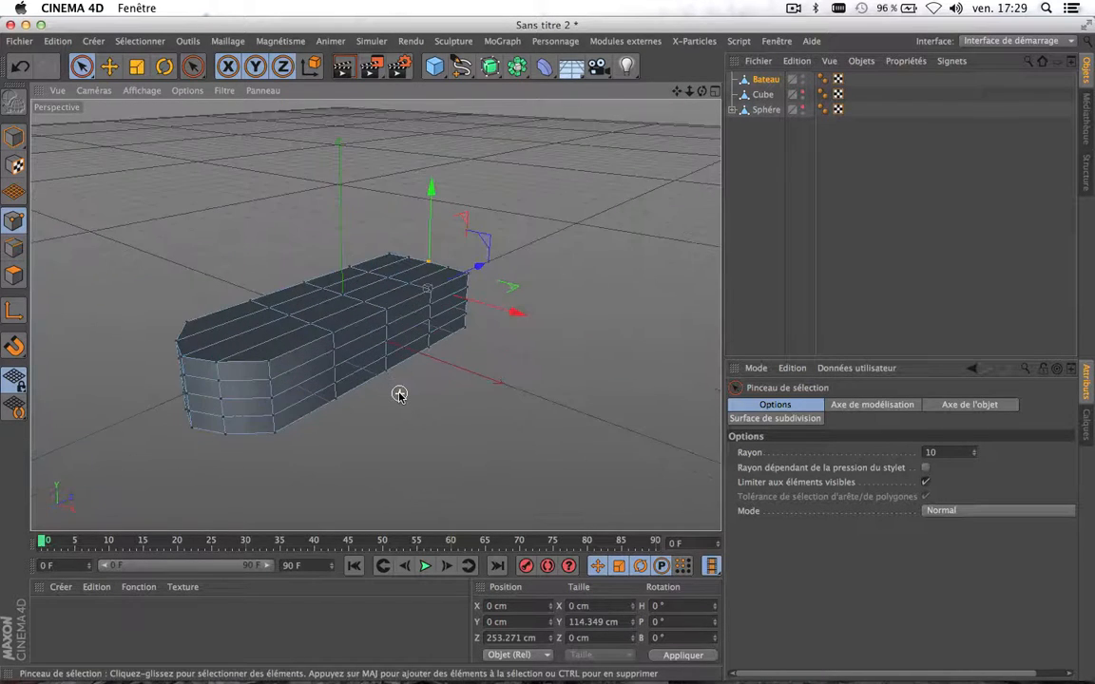
# View Bateau from below and select all the polygons of its flat underside
pyautogui.scroll(2, 400, 395)
pyautogui.moveTo(701, 92); pyautogui.dragTo(701, 66)
pyautogui.keyDown('alt'); pyautogui.moveTo(230, 231); pyautogui.dragTo(236, 108, button='middle'); pyautogui.keyUp('alt')
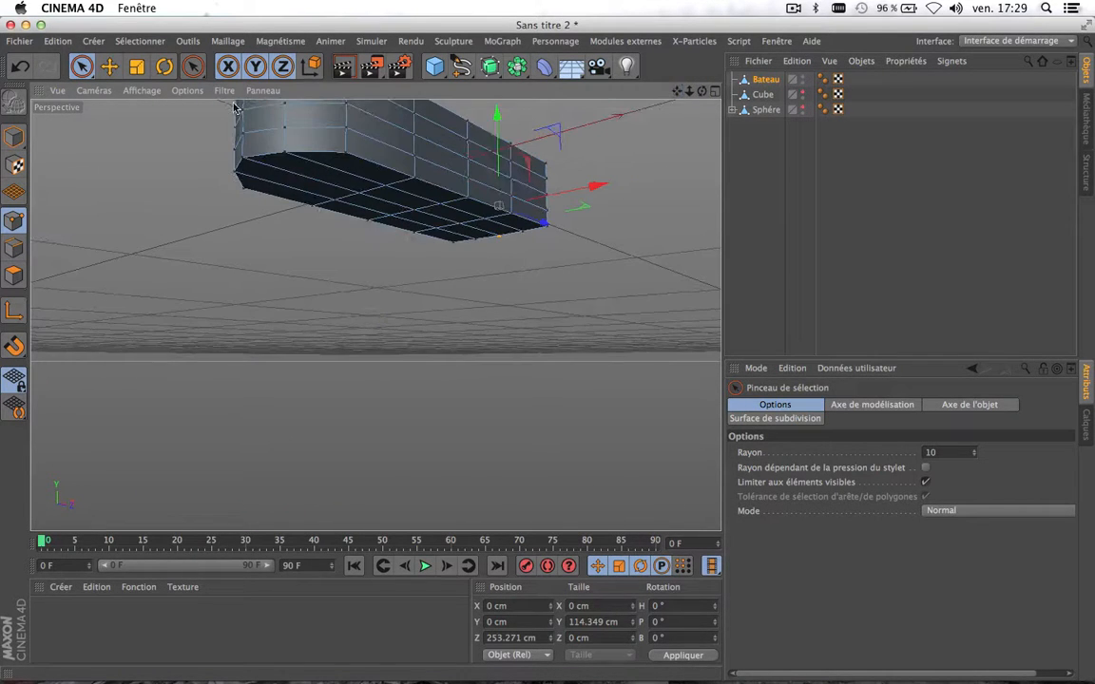
pyautogui.click(14, 274)
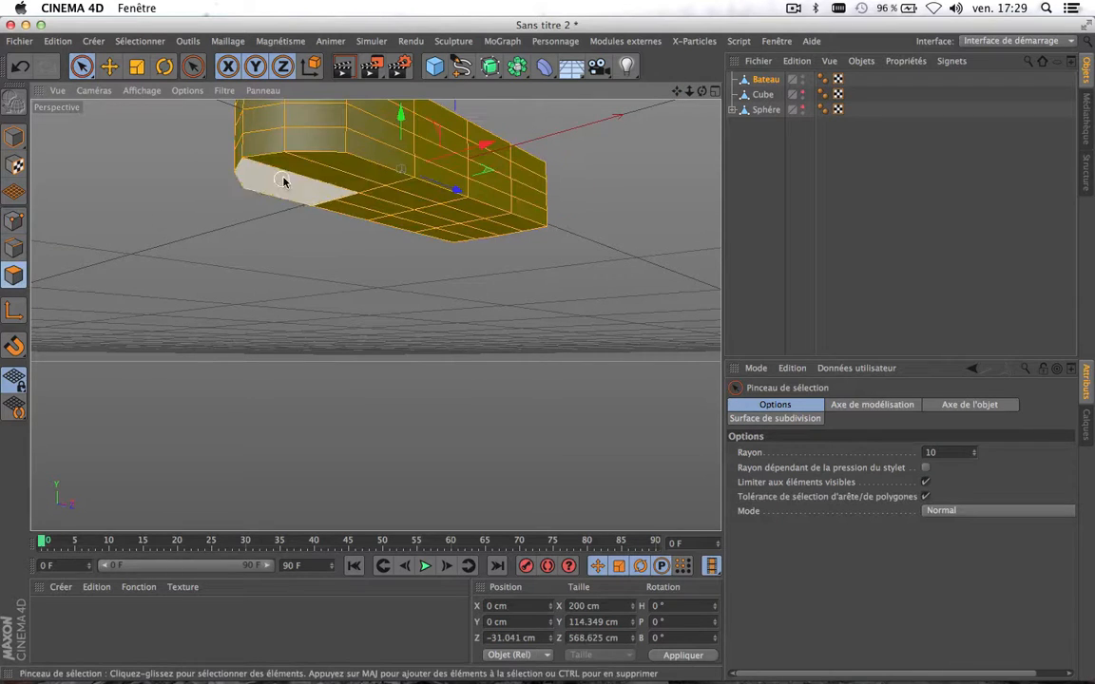
pyautogui.click(338, 165)
pyautogui.moveTo(337, 165)
pyautogui.mouseDown()
pyautogui.moveTo(285, 173)
pyautogui.moveTo(470, 212)
pyautogui.moveTo(443, 202)
pyautogui.moveTo(432, 229)
pyautogui.mouseUp()
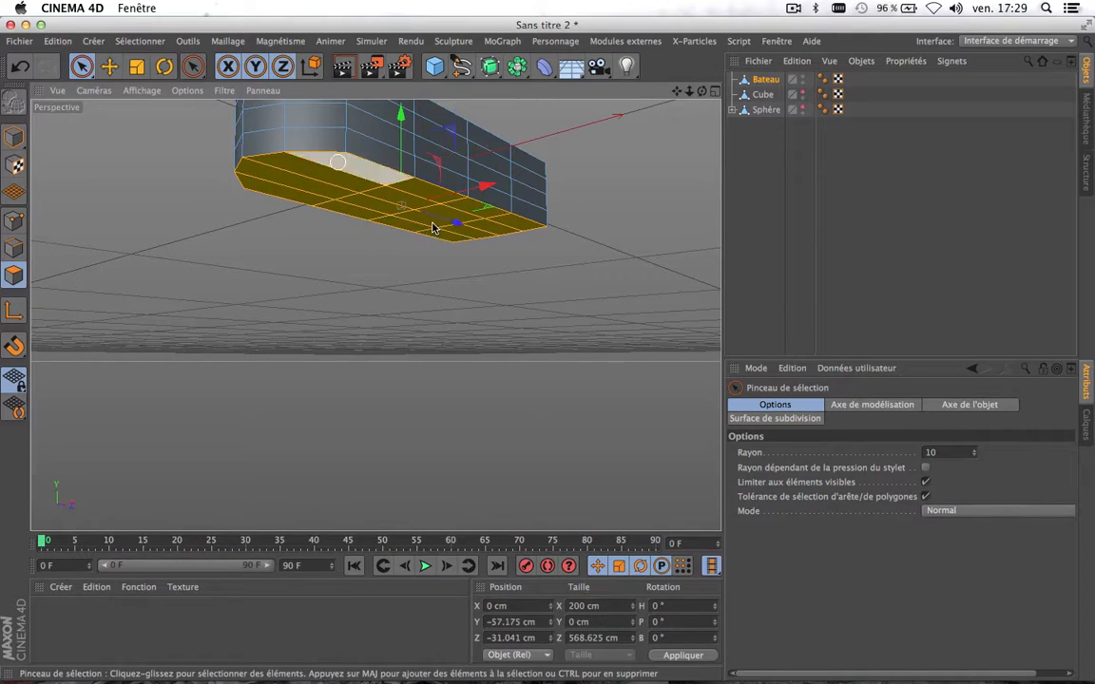
# Scale the selected underside polygons down to about 96.6 cm in X and 274.6 cm in Z
pyautogui.click(136, 65)
pyautogui.moveTo(671, 140); pyautogui.dragTo(490, 351)
pyautogui.scroll(5, 577, 157)
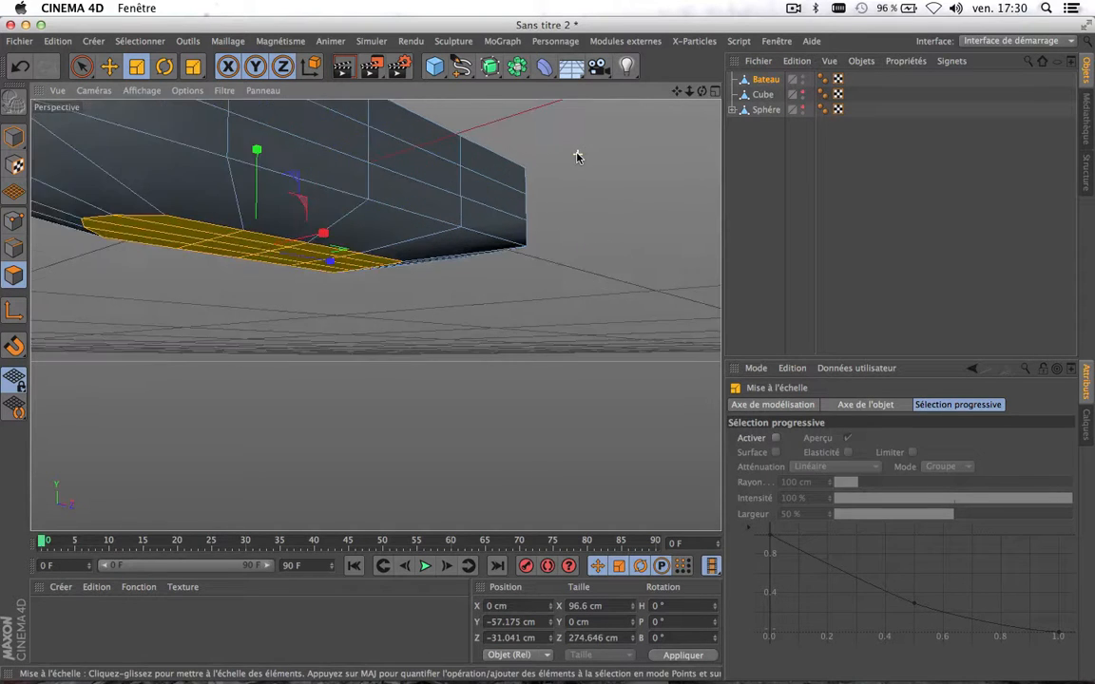
pyautogui.scroll(-4, 579, 157)
# Loop-select the lowest horizontal edge loop on the hull's sides and scale it to about 150.4 cm in X and 427.6 cm in Z
pyautogui.moveTo(676, 92); pyautogui.dragTo(377, 314)
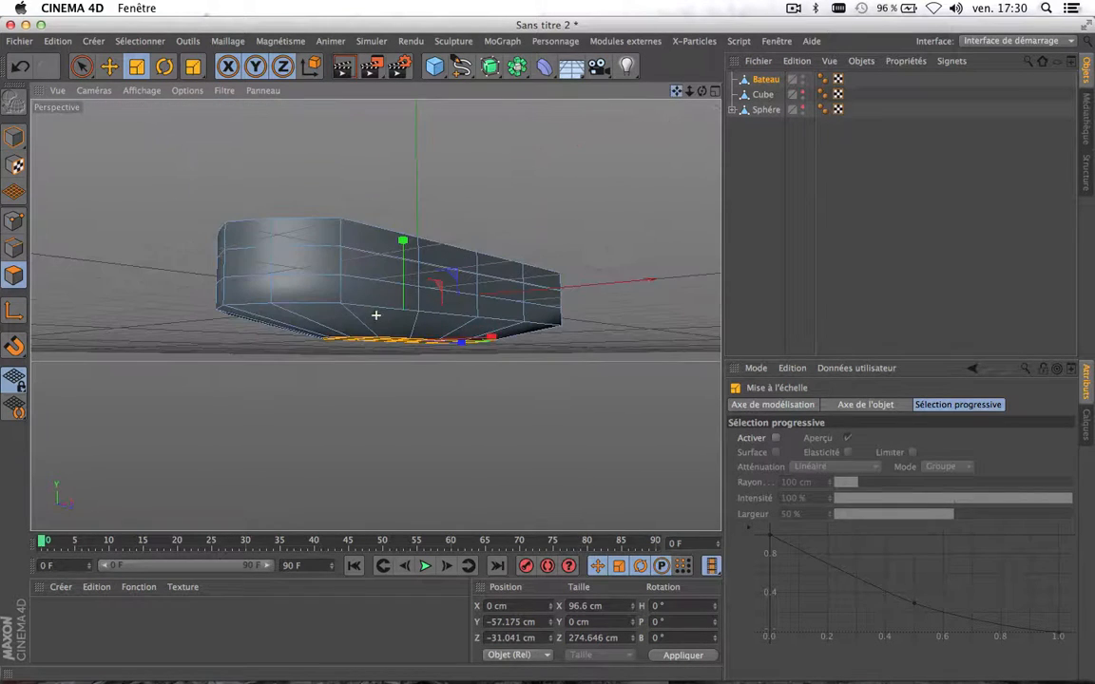
pyautogui.click(19, 246)
pyautogui.click(143, 41)
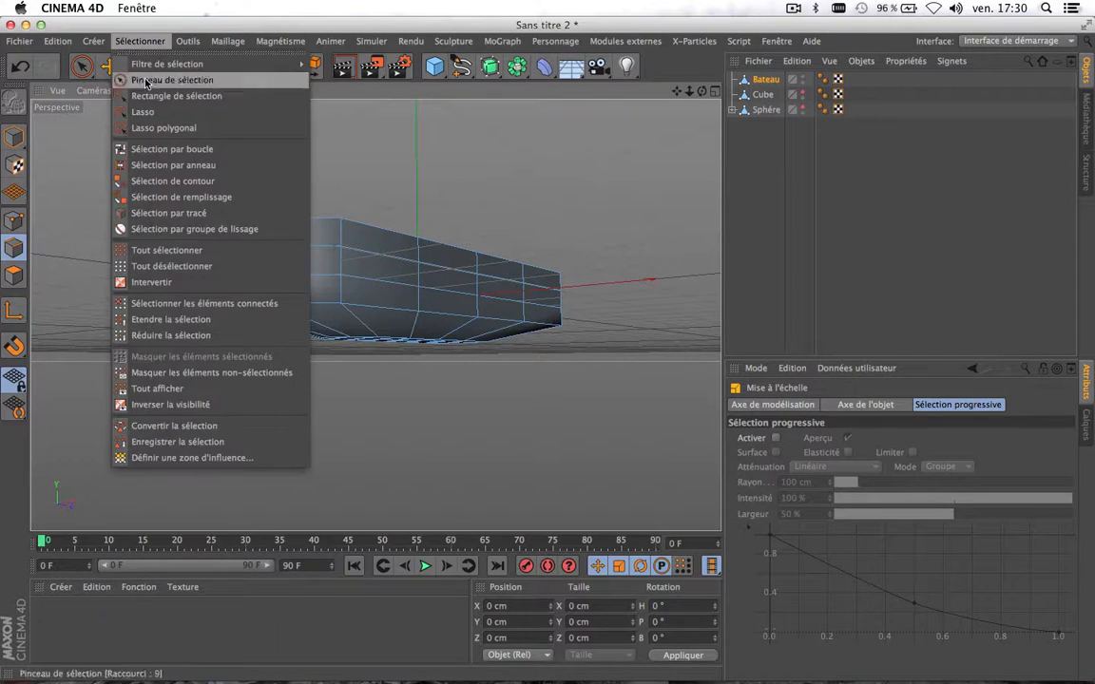
pyautogui.click(140, 144)
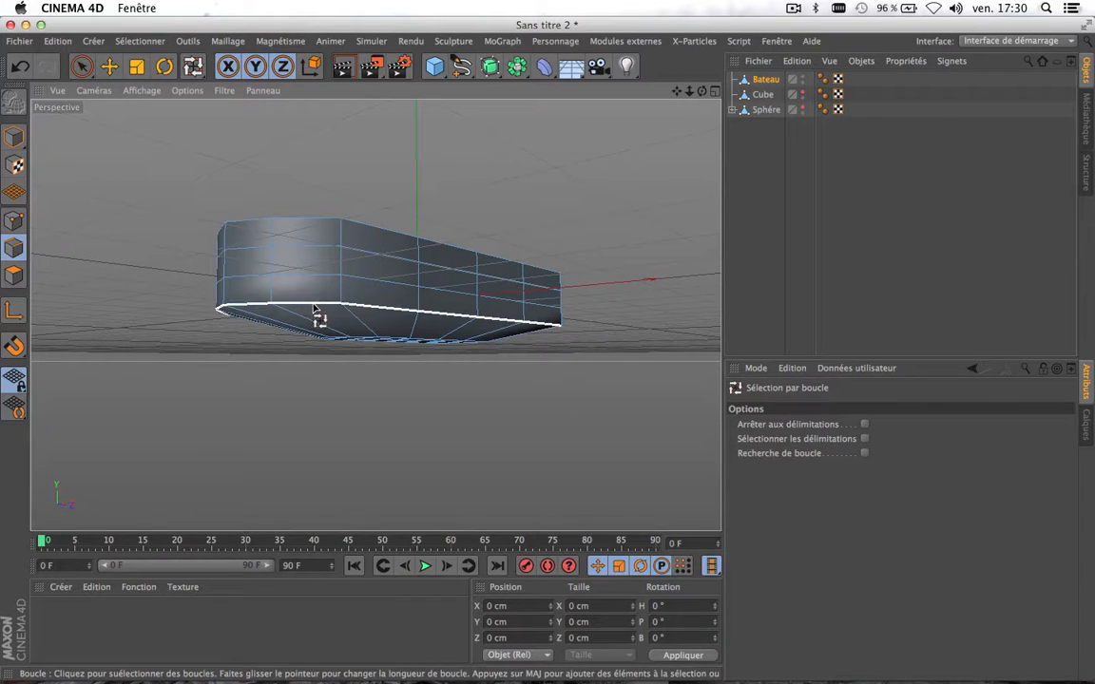
pyautogui.click(316, 311)
pyautogui.press('t')
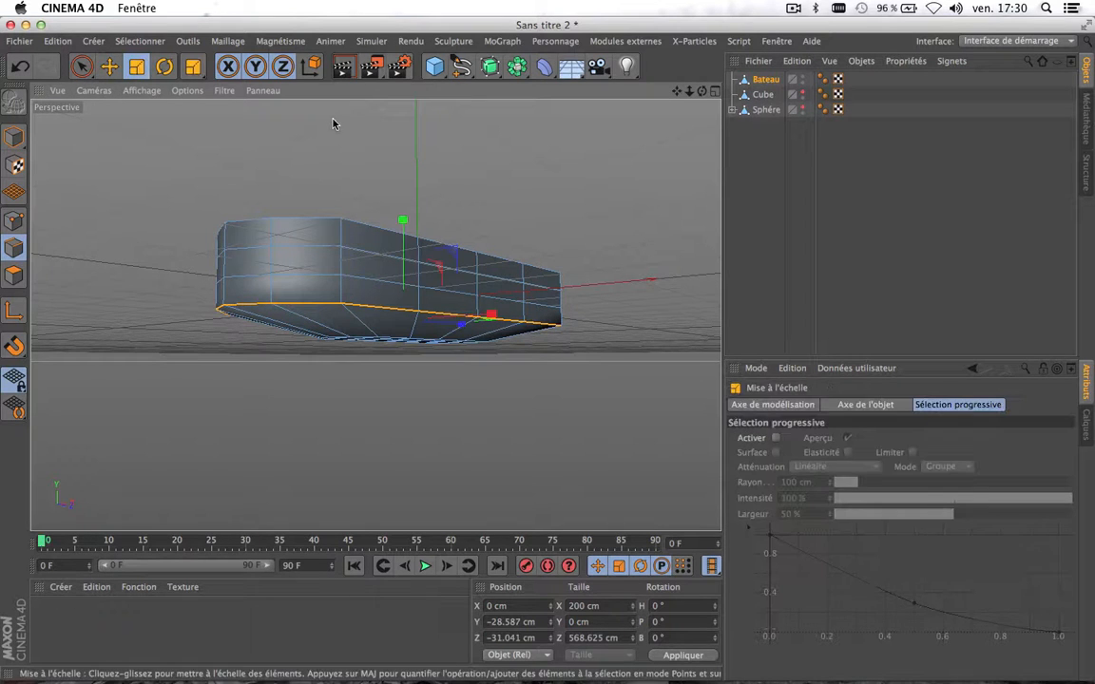
pyautogui.moveTo(638, 178); pyautogui.dragTo(515, 227)
pyautogui.scroll(4, 597, 217)
pyautogui.scroll(-5, 582, 220)
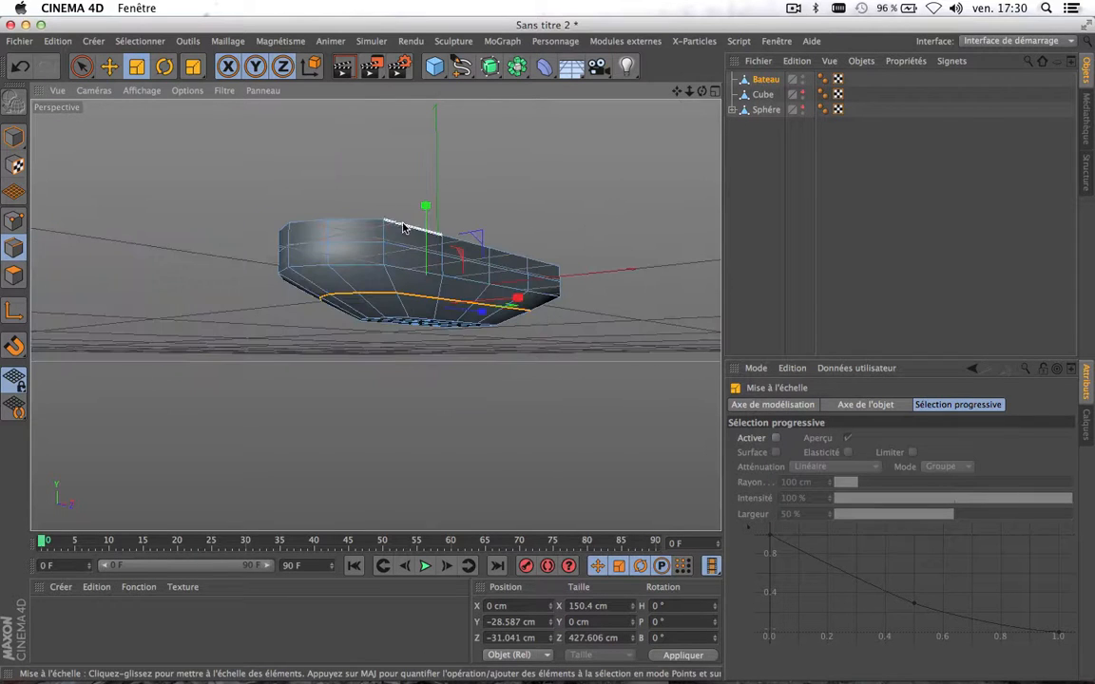
# Loop-select the middle horizontal edge loop of the hull and scale it to about 175 cm in X and 497.5 cm in Z
pyautogui.click(139, 41)
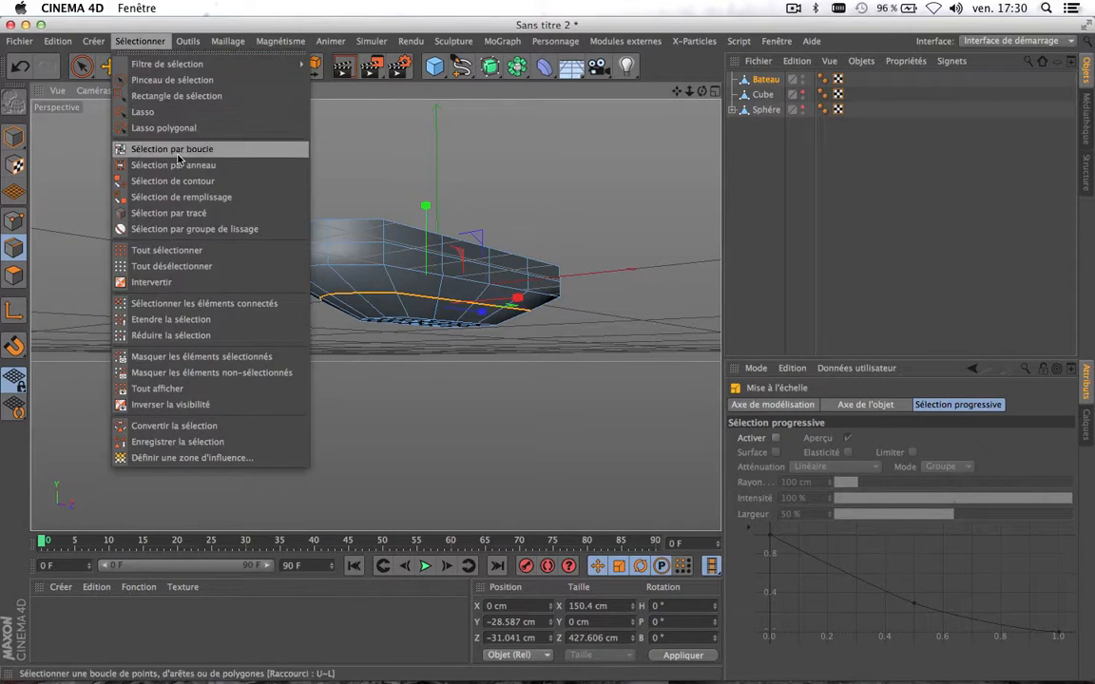
pyautogui.click(163, 147)
pyautogui.click(361, 269)
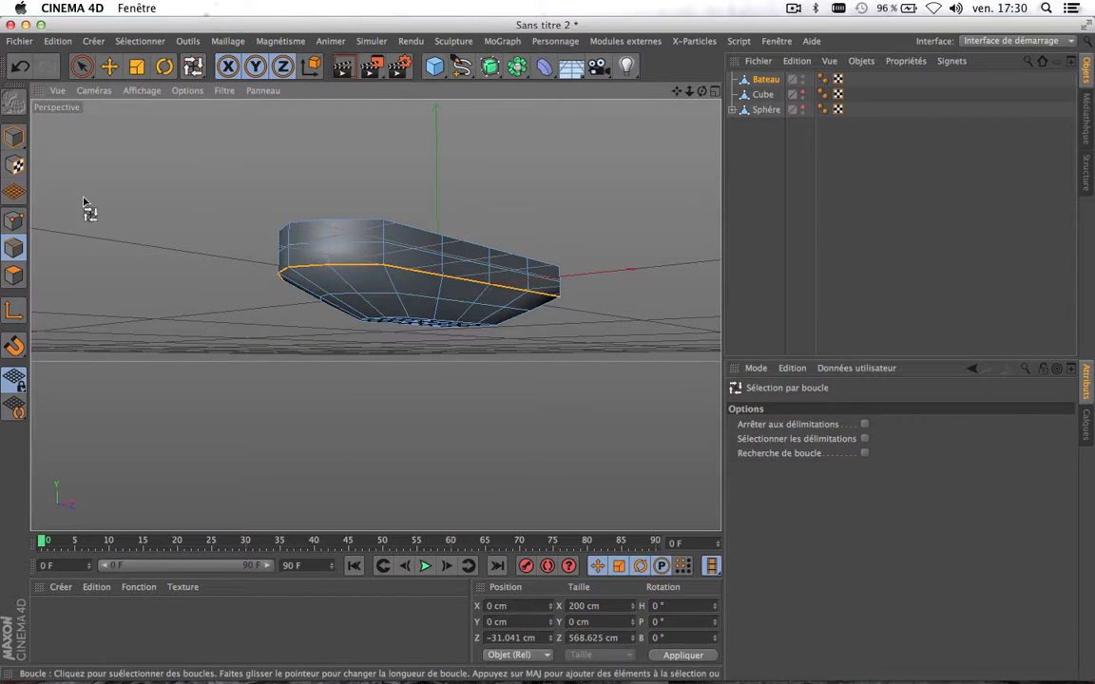
pyautogui.click(136, 67)
pyautogui.moveTo(655, 168); pyautogui.dragTo(587, 190)
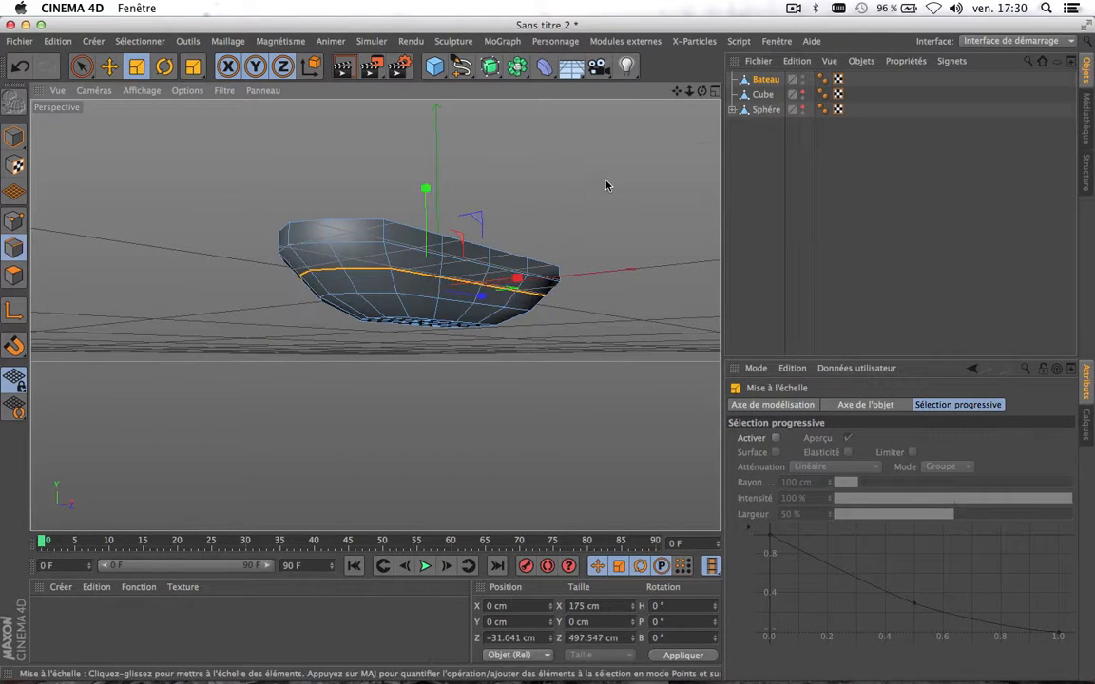
pyautogui.scroll(5, 609, 185)
pyautogui.scroll(-3, 605, 183)
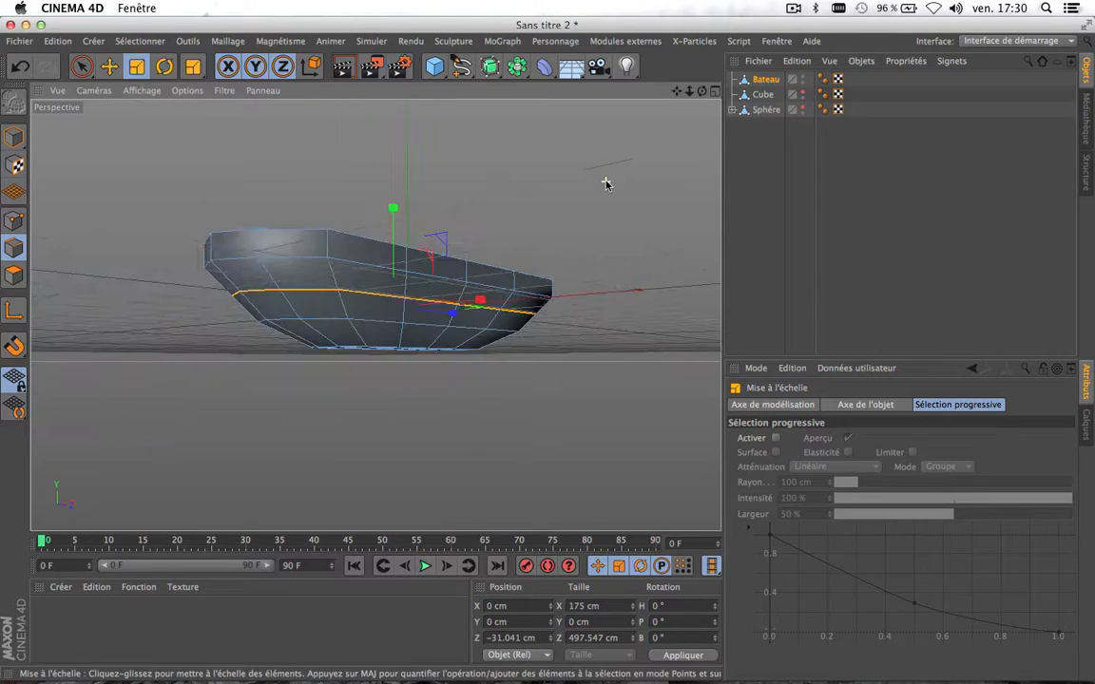
# Select the edge loop just above the hull's bottom again and shrink it to about 135.8 cm in X and 386.1 cm in Z
pyautogui.click(140, 41)
pyautogui.click(172, 149)
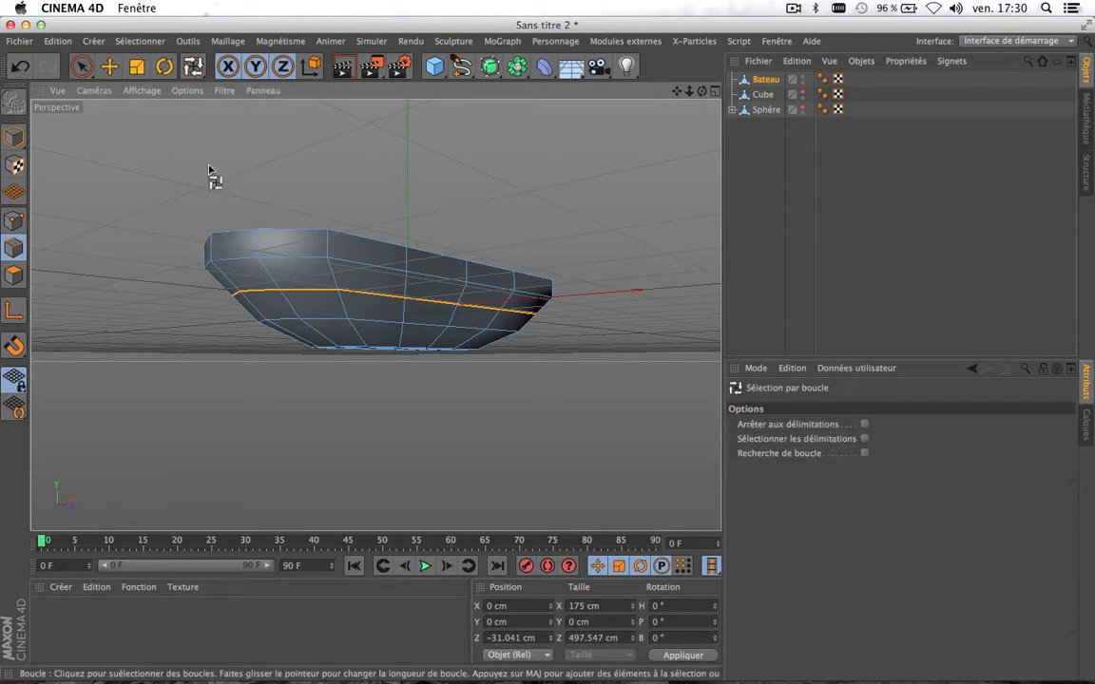
pyautogui.click(330, 324)
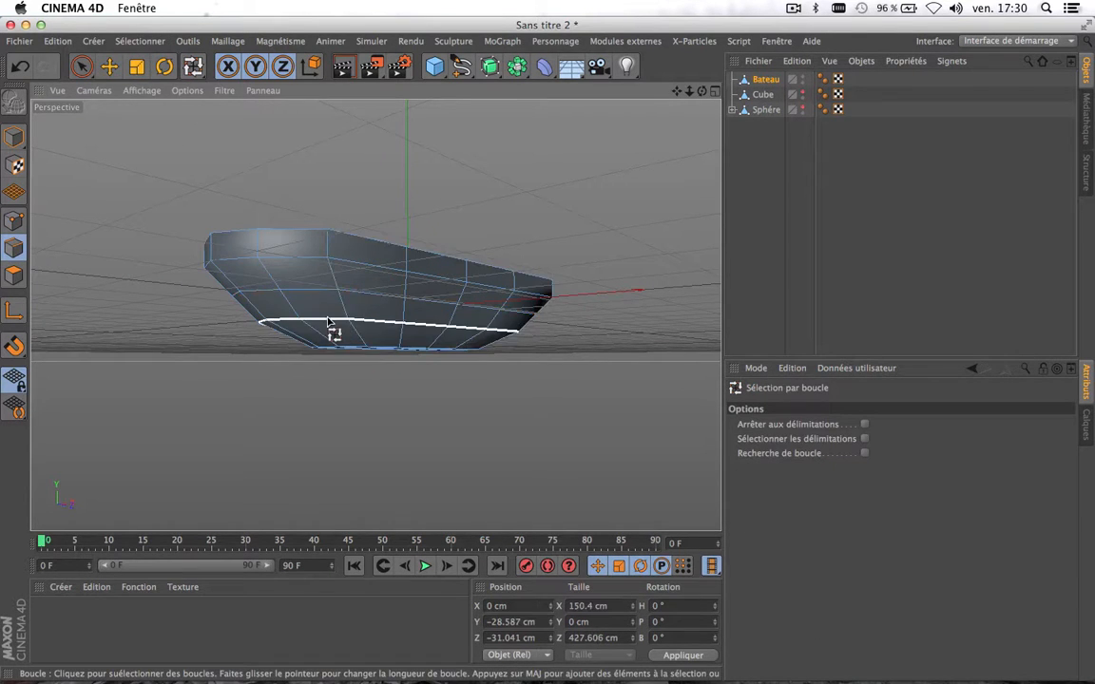
pyautogui.click(137, 66)
pyautogui.moveTo(584, 181); pyautogui.dragTo(536, 207)
pyautogui.scroll(3, 643, 201)
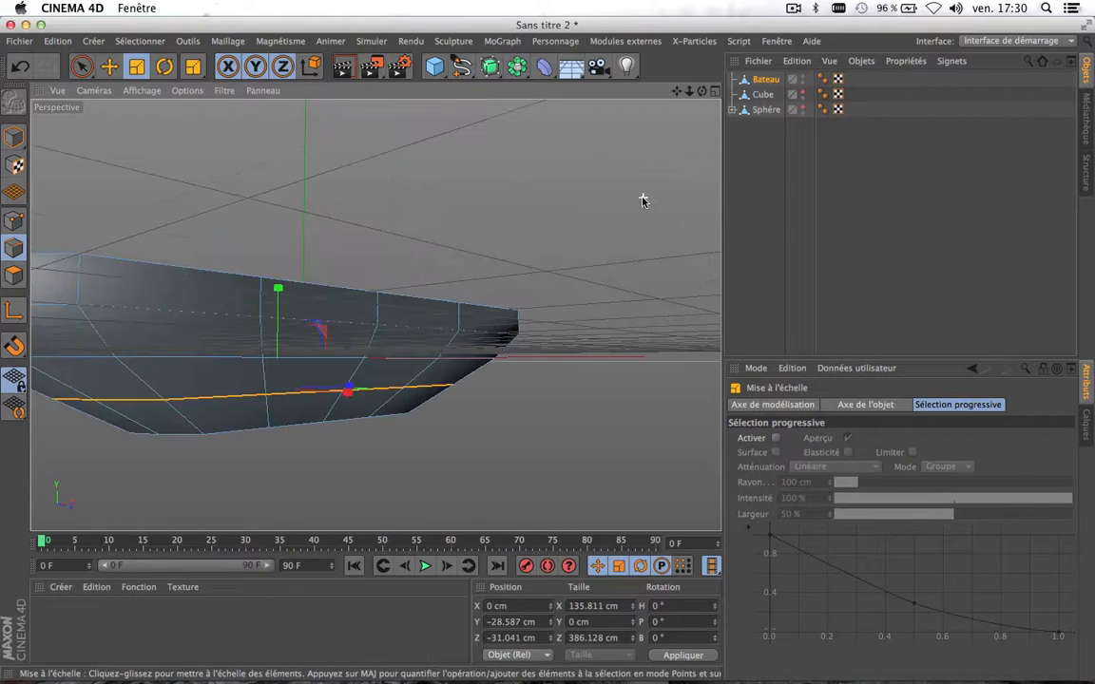
pyautogui.scroll(-6, 643, 200)
pyautogui.scroll(4, 643, 200)
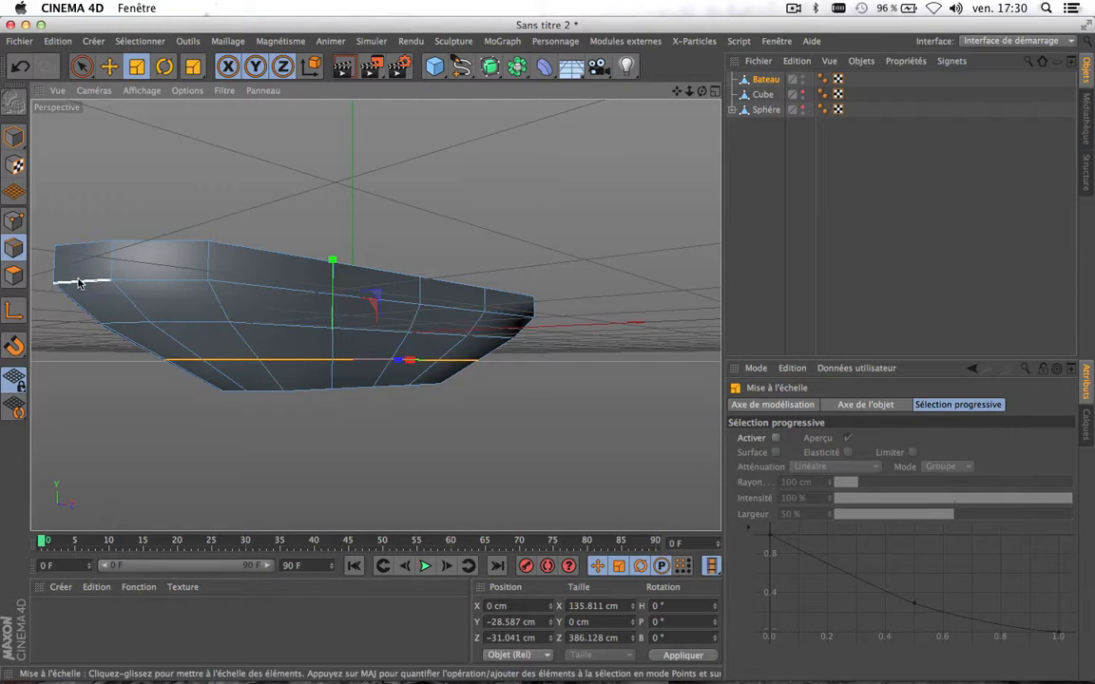
# Clear the edge loop selection and examine the tapered hull from below and from above
pyautogui.click(140, 41)
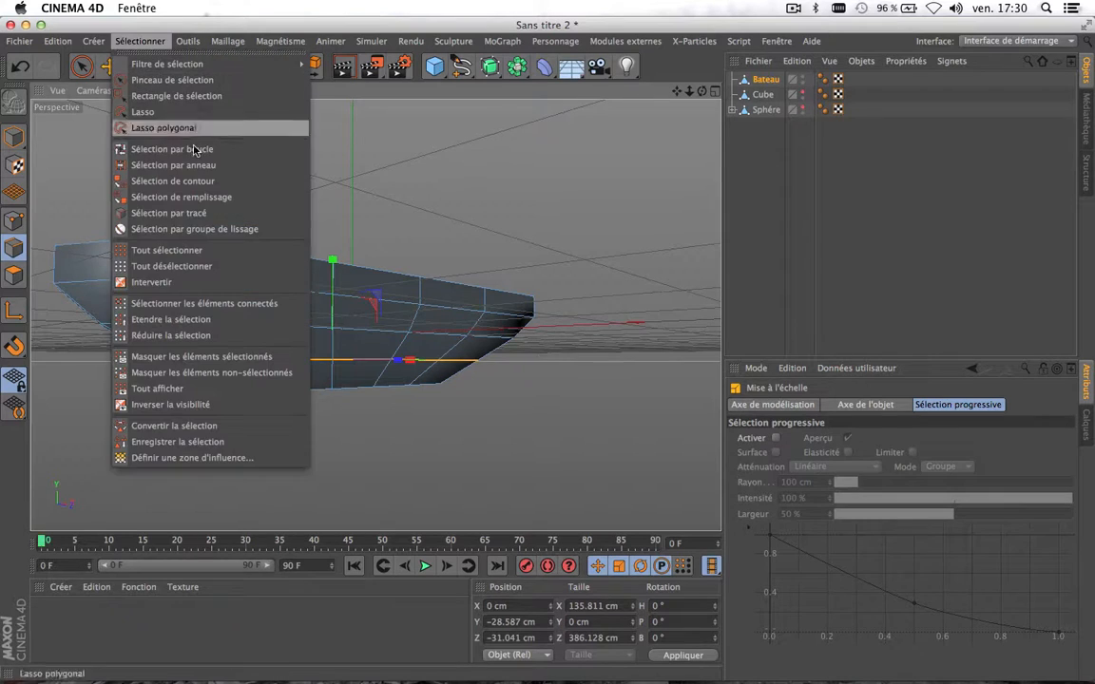
pyautogui.click(192, 149)
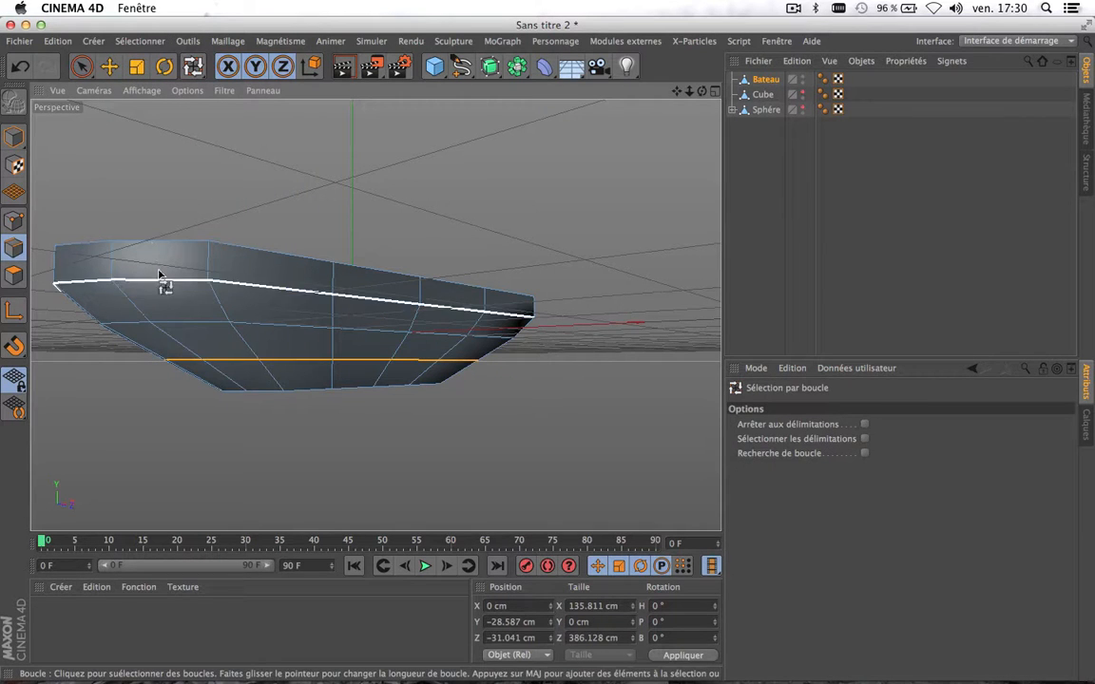
pyautogui.click(402, 163)
pyautogui.scroll(-5, 624, 219)
pyautogui.scroll(6, 625, 221)
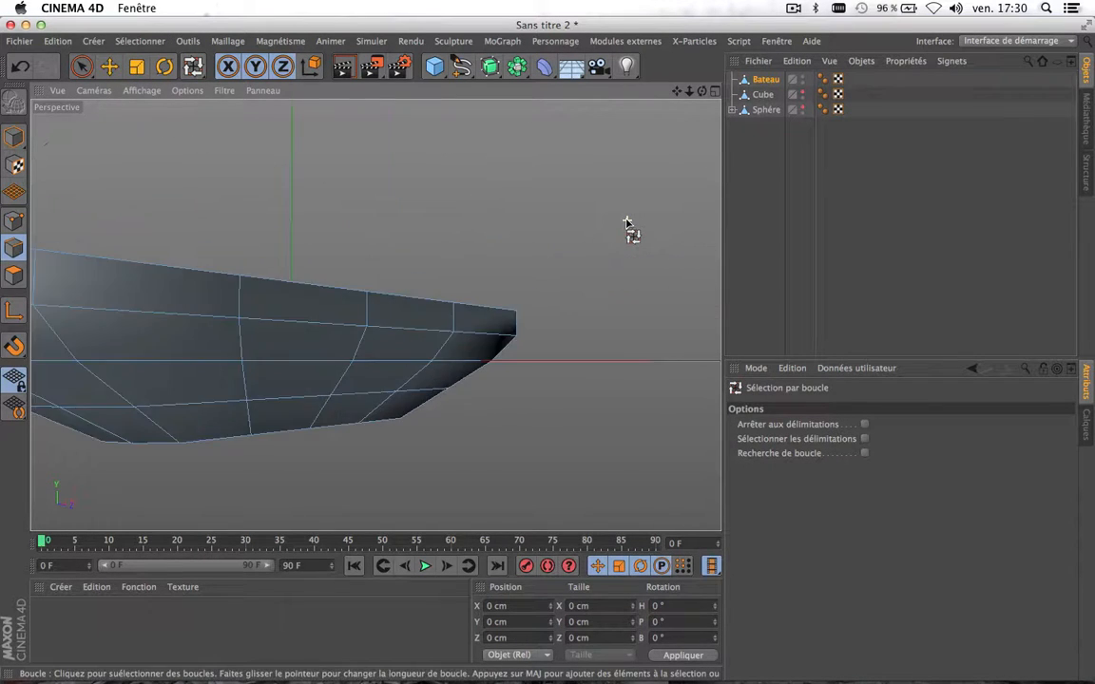
pyautogui.scroll(-5, 626, 222)
pyautogui.scroll(4, 627, 220)
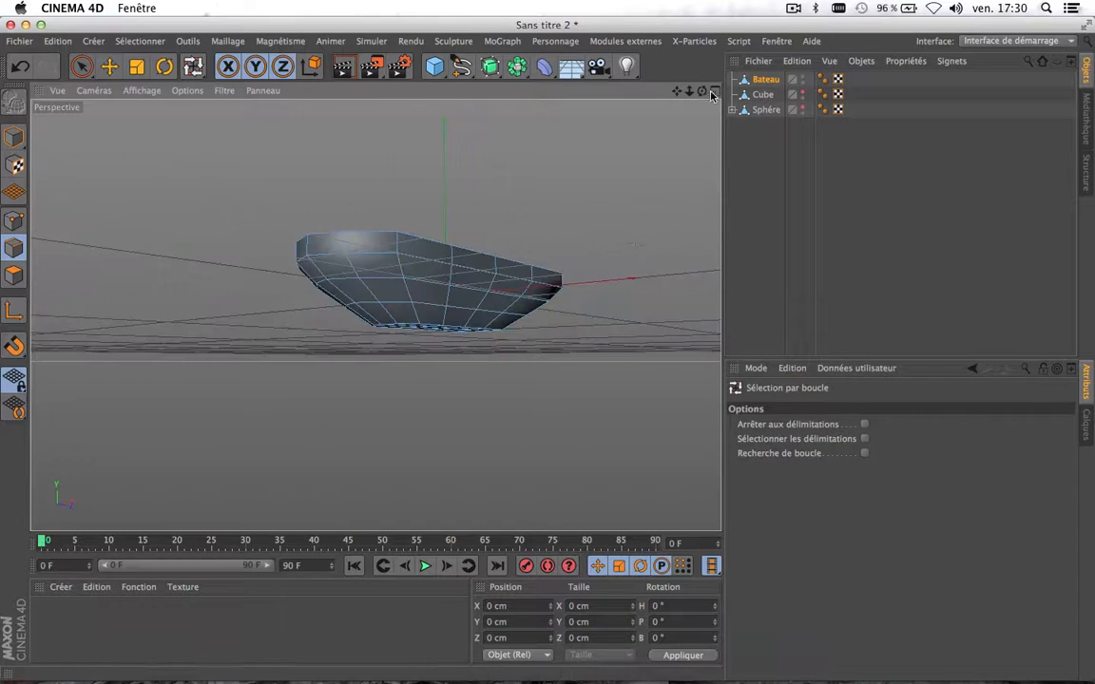
pyautogui.moveTo(701, 93)
pyautogui.mouseDown()
pyautogui.moveTo(701, 146)
pyautogui.moveTo(584, 378)
pyautogui.moveTo(584, 410)
pyautogui.mouseUp()
pyautogui.moveTo(702, 96); pyautogui.dragTo(681, 108)
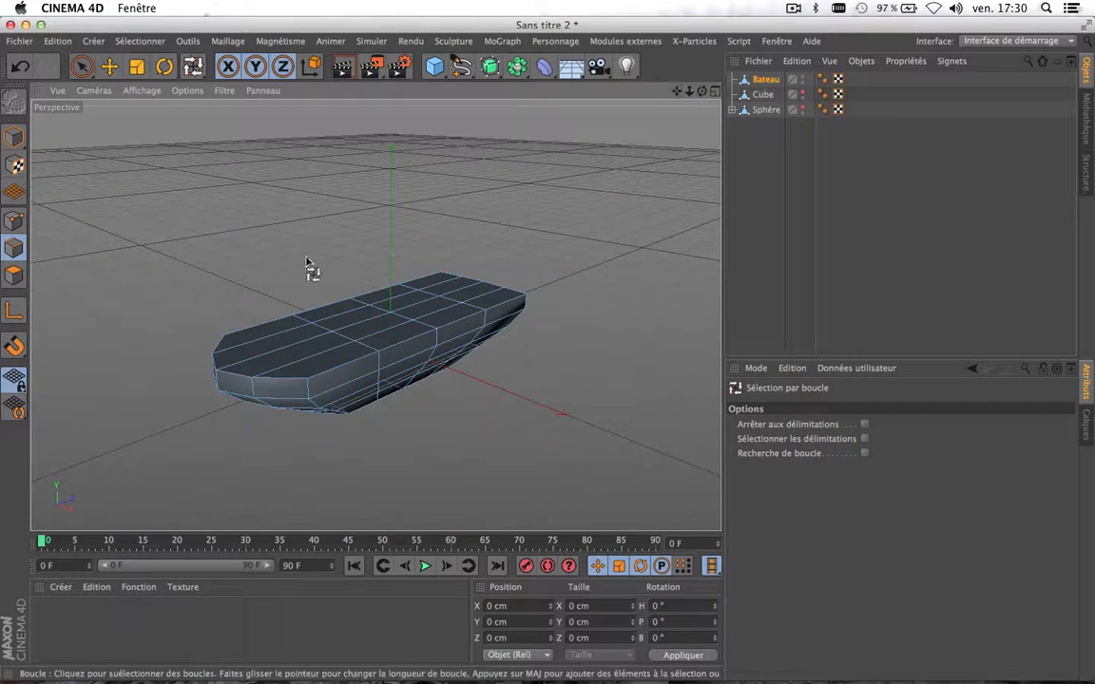
# Pull the three inner points of the deck's front cross row forward, with the centre point further out to Z about -165 cm
pyautogui.click(81, 66)
pyautogui.click(14, 220)
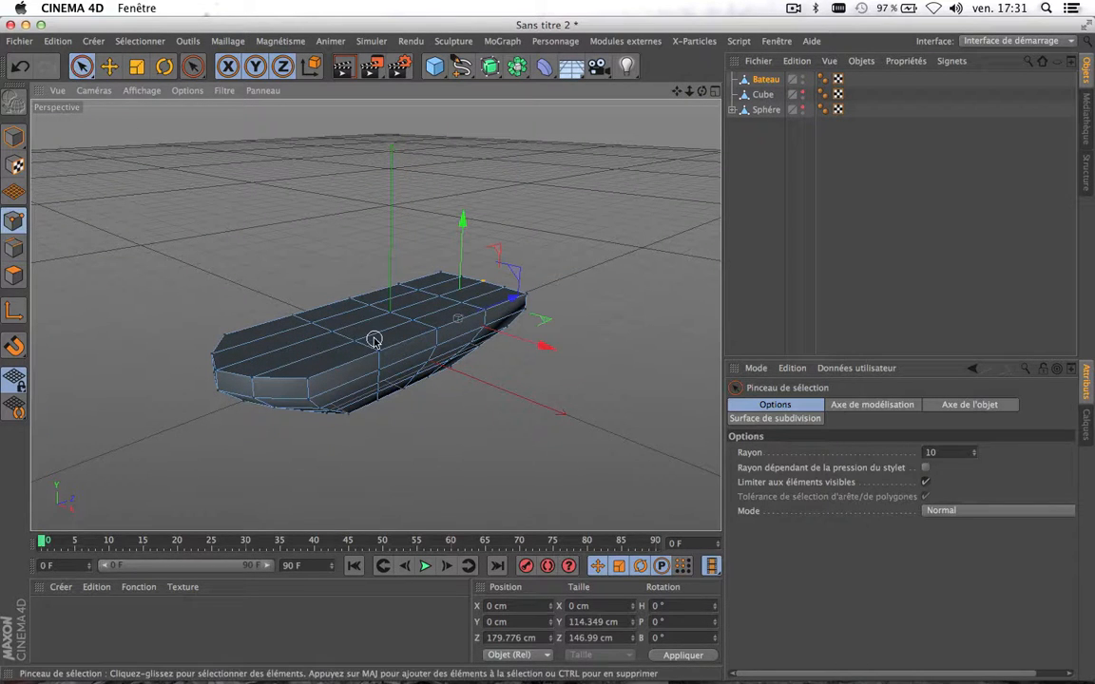
pyautogui.click(319, 323)
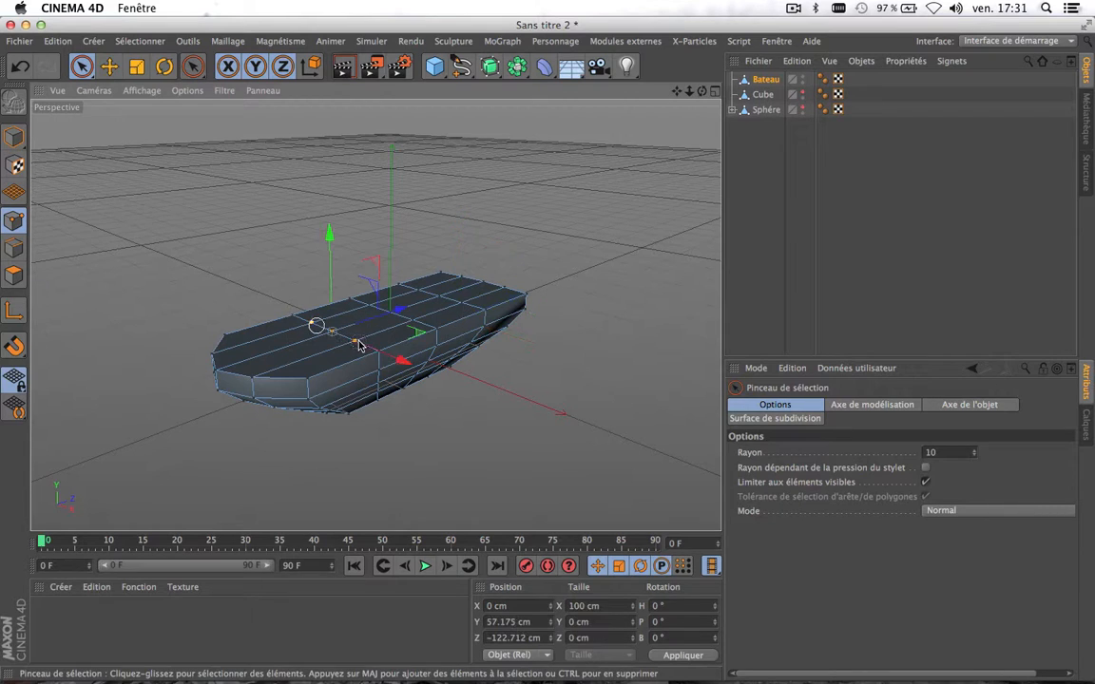
pyautogui.moveTo(380, 318); pyautogui.dragTo(374, 321)
pyautogui.click(418, 405)
pyautogui.click(320, 340)
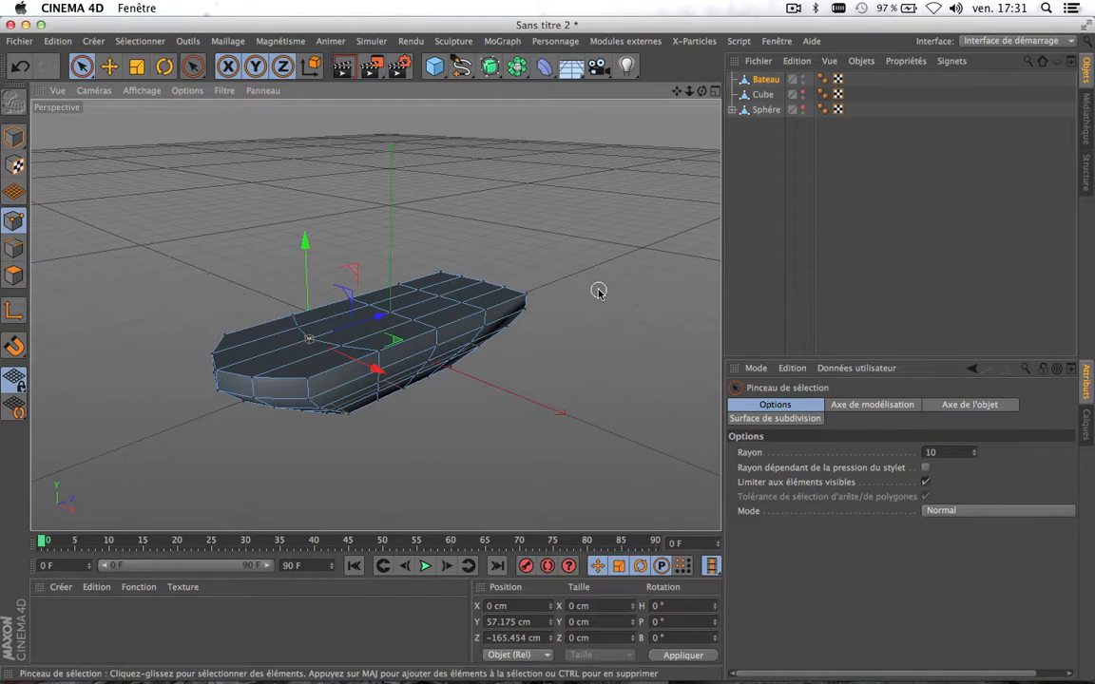
# Pull the three inner points of the deck's rear cross row backward to Z about 129 cm, and the centre point to about 131 cm
pyautogui.scroll(5, 597, 291)
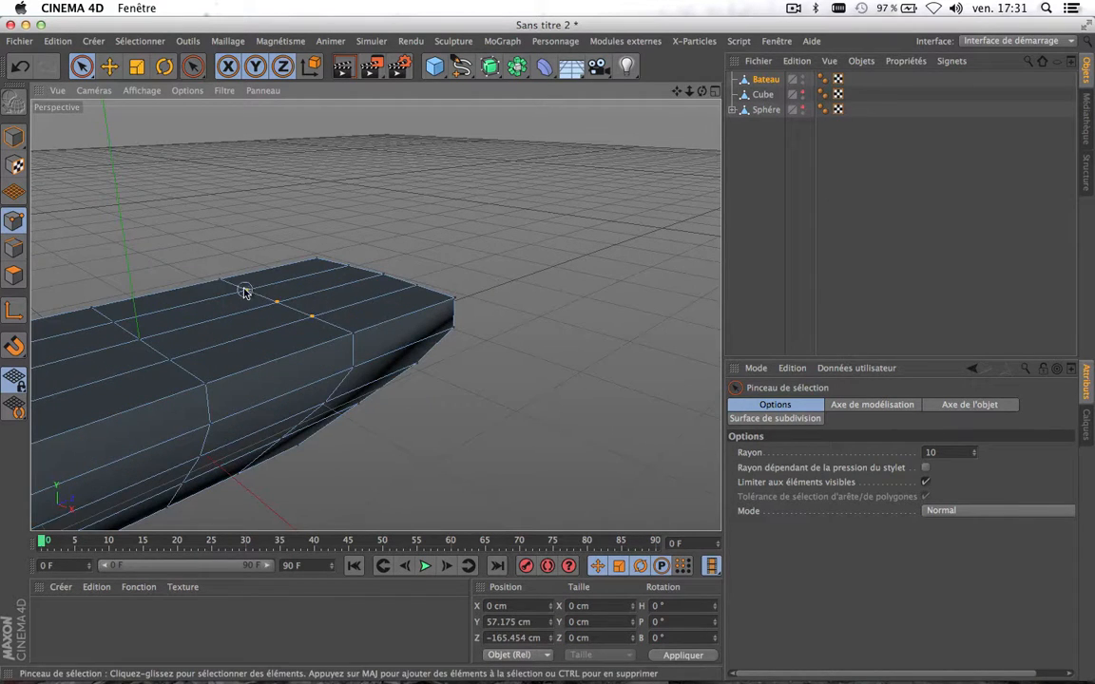
pyautogui.moveTo(244, 290); pyautogui.dragTo(245, 290)
pyautogui.moveTo(339, 289); pyautogui.dragTo(344, 287)
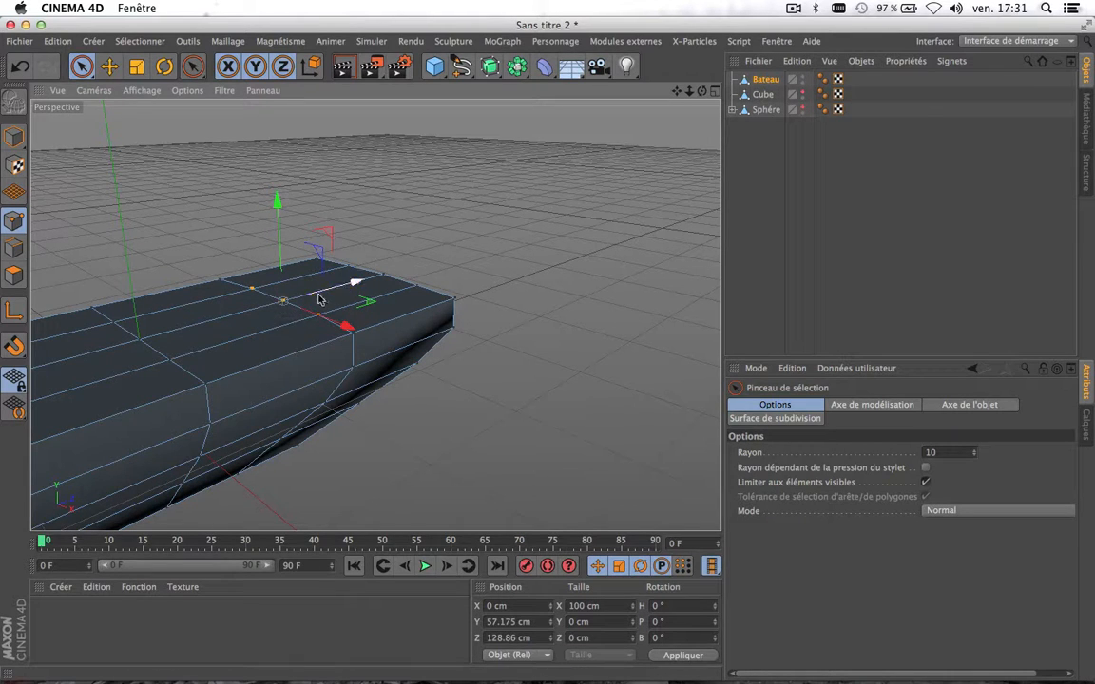
pyautogui.click(496, 396)
pyautogui.click(283, 303)
pyautogui.moveTo(316, 296); pyautogui.dragTo(320, 295)
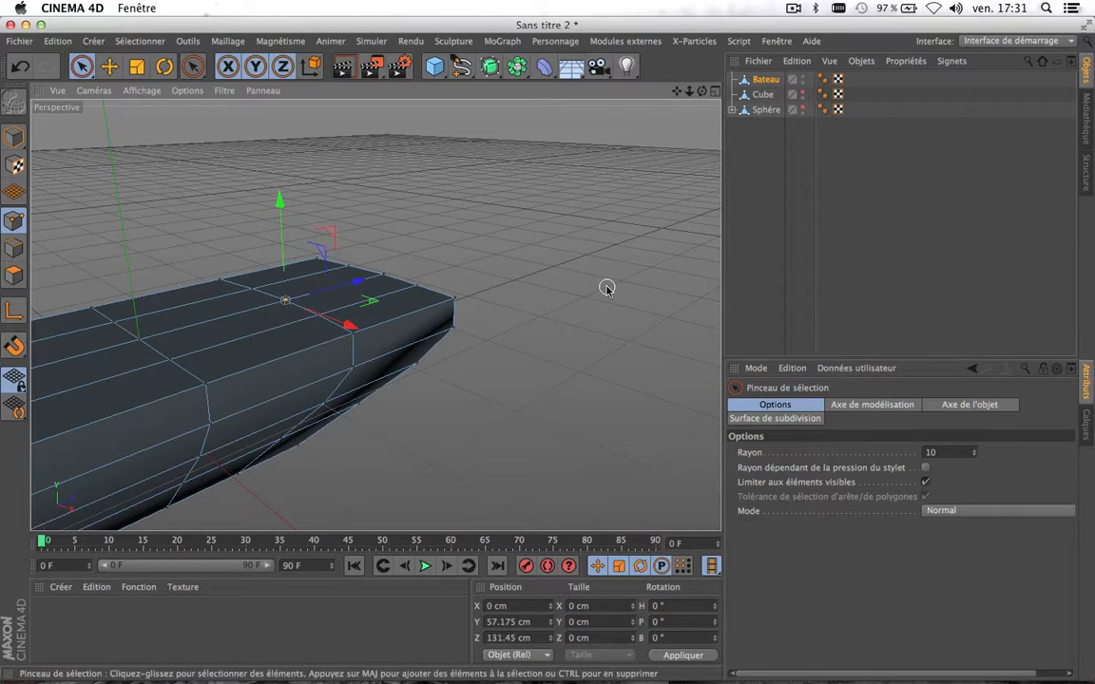
pyautogui.scroll(-6, 607, 288)
pyautogui.scroll(3, 608, 288)
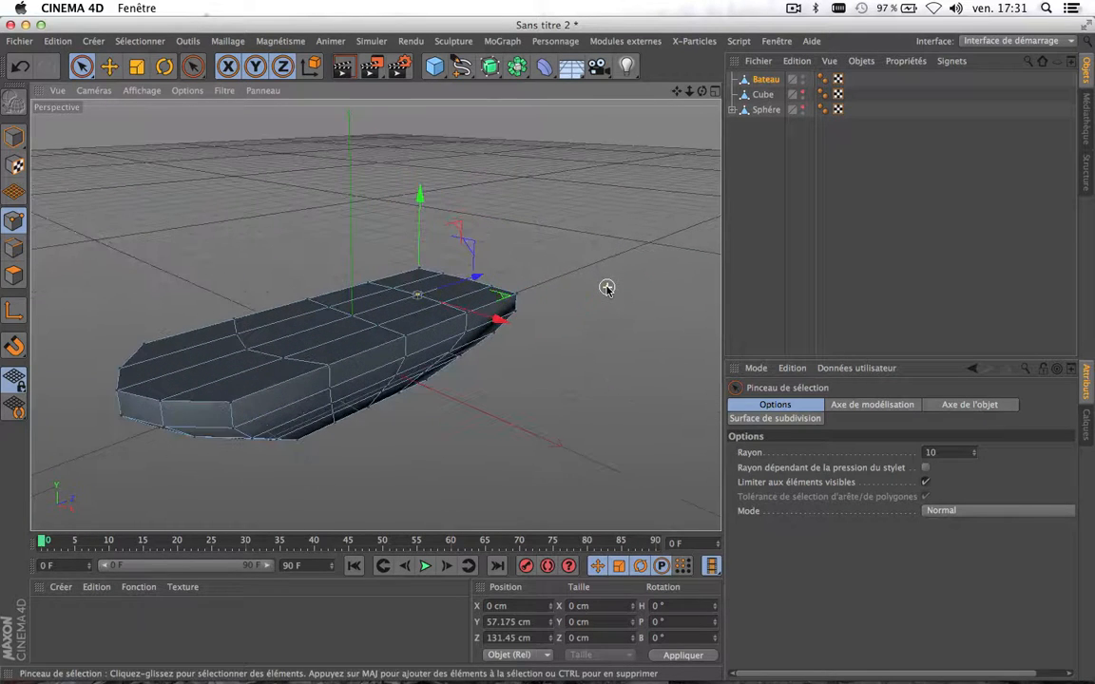
# Select the four central deck polygons and push them down to Y about 14 cm to hollow out the boat
pyautogui.moveTo(702, 92); pyautogui.dragTo(376, 315)
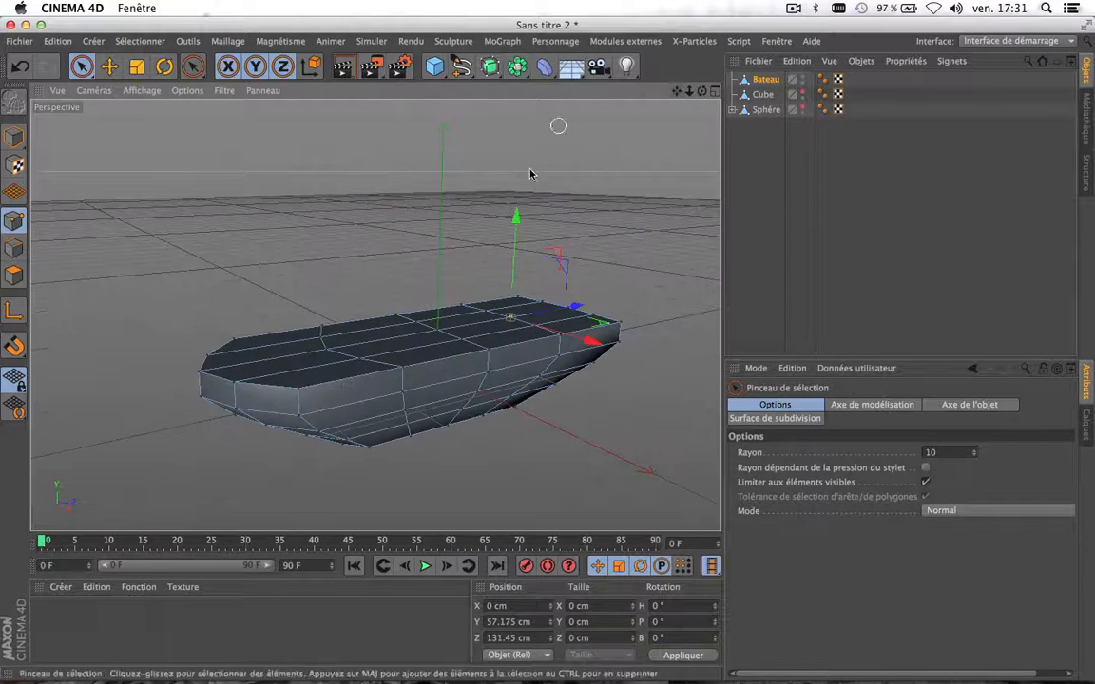
pyautogui.moveTo(689, 95); pyautogui.dragTo(379, 312)
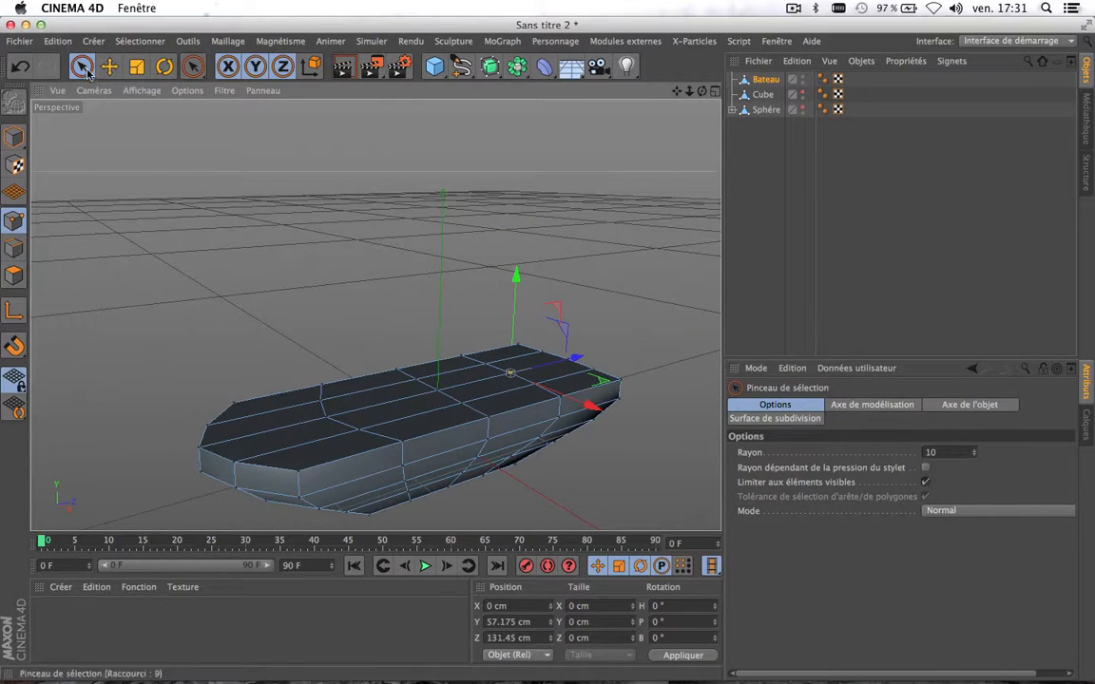
pyautogui.click(13, 274)
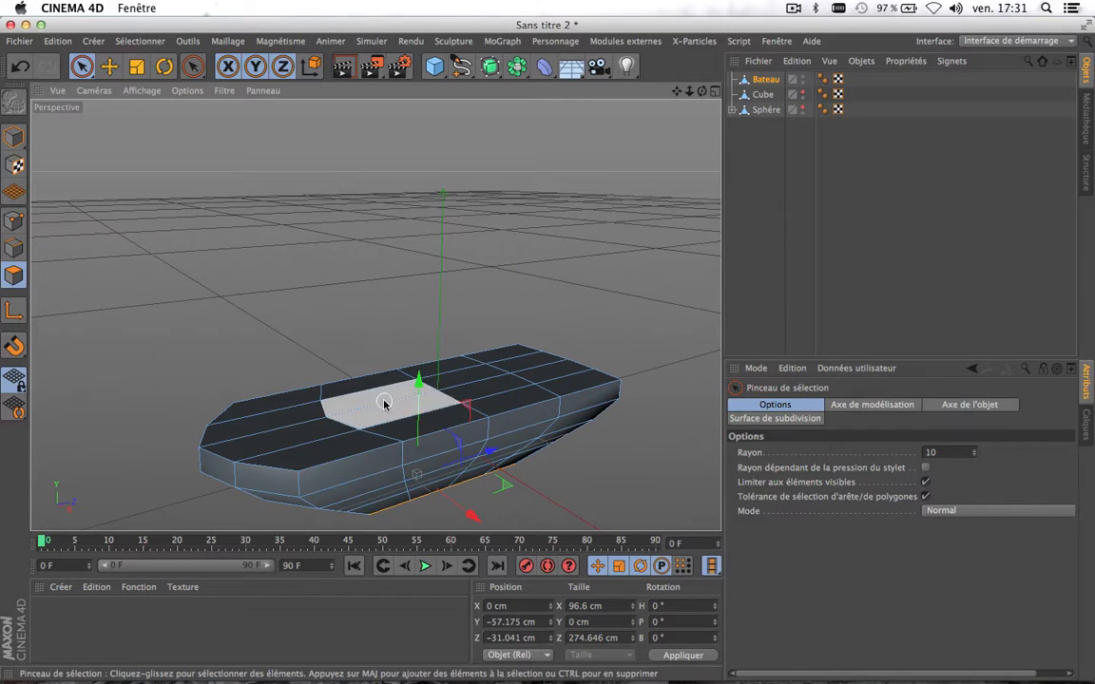
pyautogui.moveTo(375, 403); pyautogui.dragTo(447, 389)
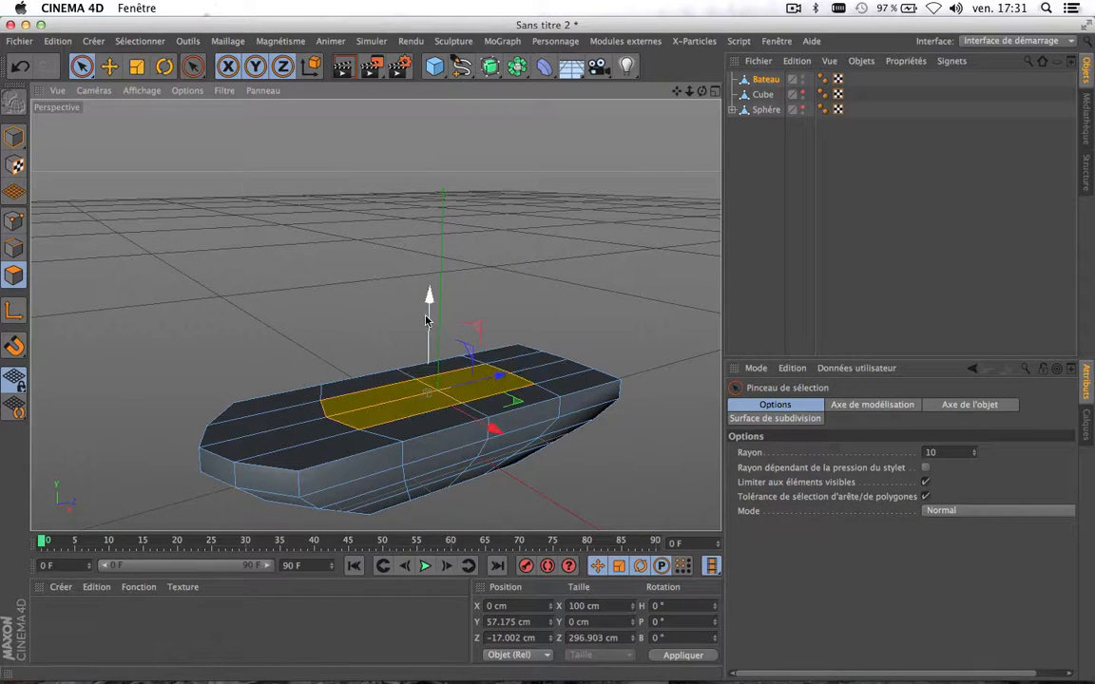
pyautogui.moveTo(429, 305); pyautogui.dragTo(425, 331)
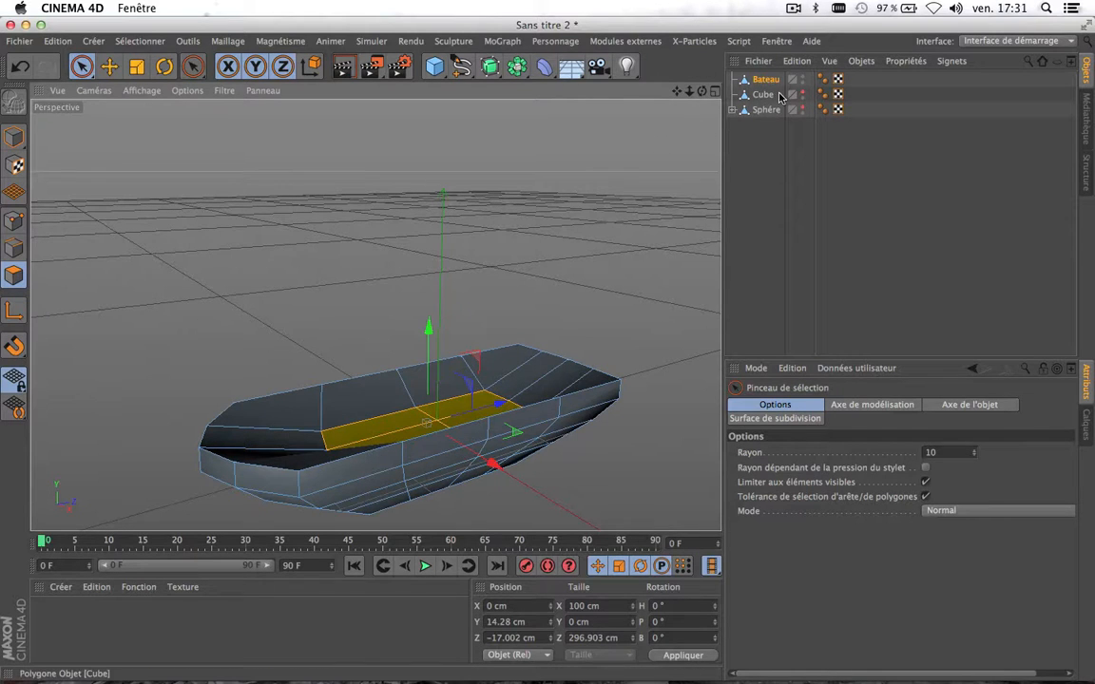
pyautogui.scroll(-5, 624, 190)
pyautogui.scroll(4, 623, 190)
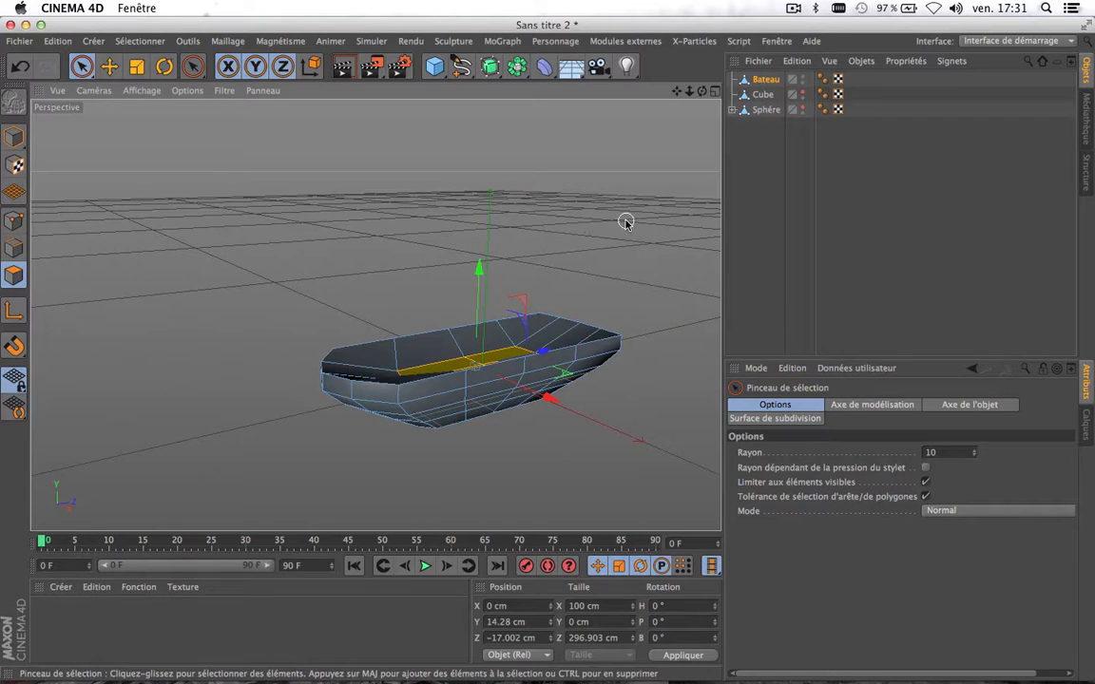
# Make the Cube and Sphére objects visible again alongside the boat in the perspective view
pyautogui.scroll(3, 631, 255)
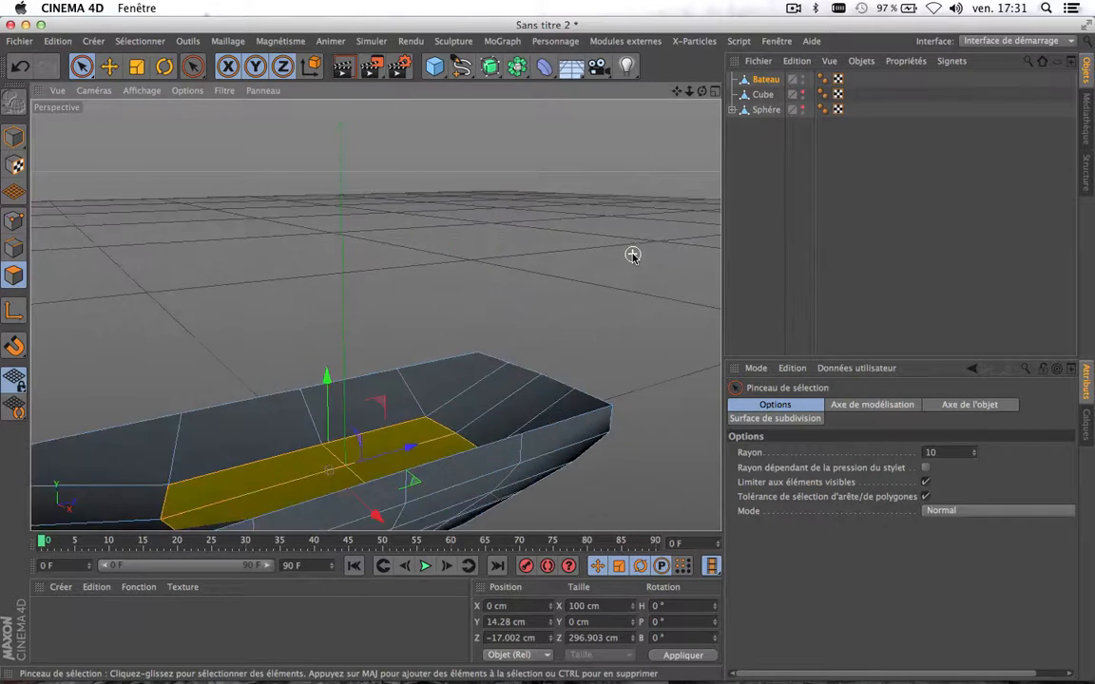
pyautogui.scroll(-4, 632, 255)
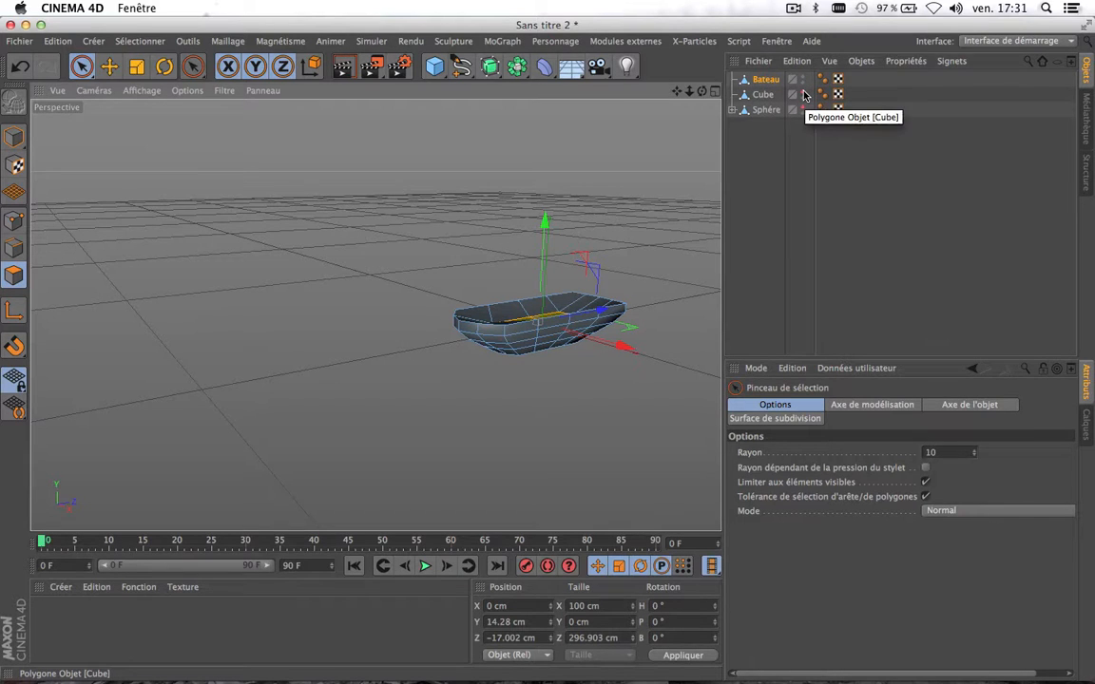
pyautogui.click(802, 92)
pyautogui.click(802, 108)
pyautogui.scroll(5, 616, 126)
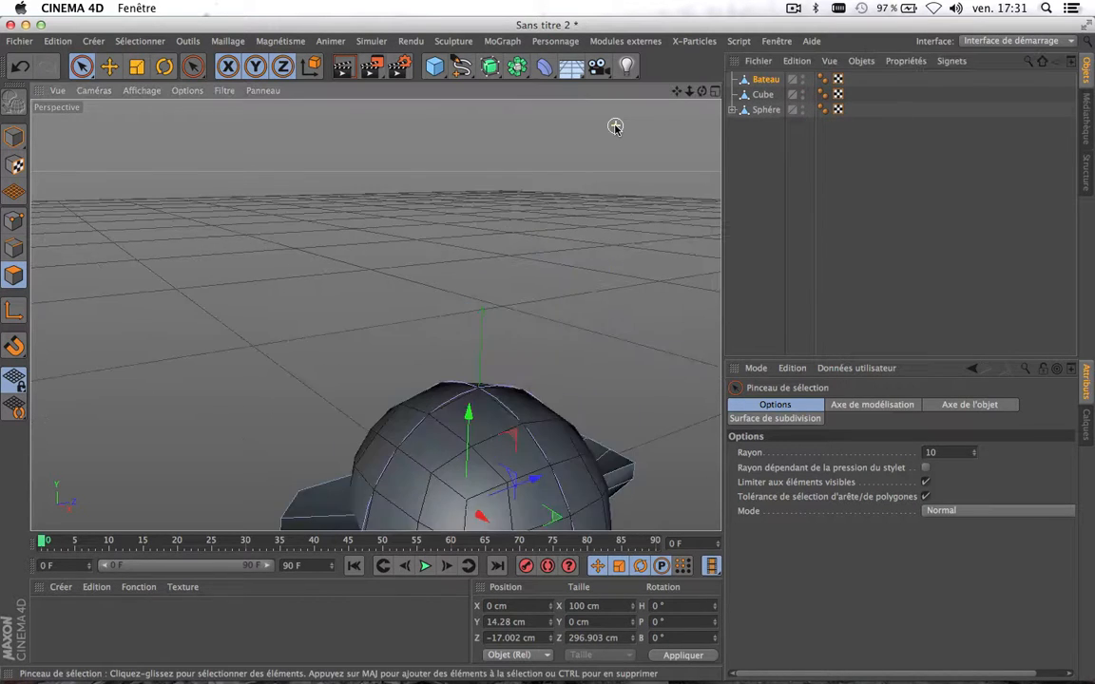
pyautogui.scroll(-2, 616, 127)
pyautogui.moveTo(676, 90); pyautogui.dragTo(582, 94)
pyautogui.moveTo(376, 315); pyautogui.dragTo(333, 324)
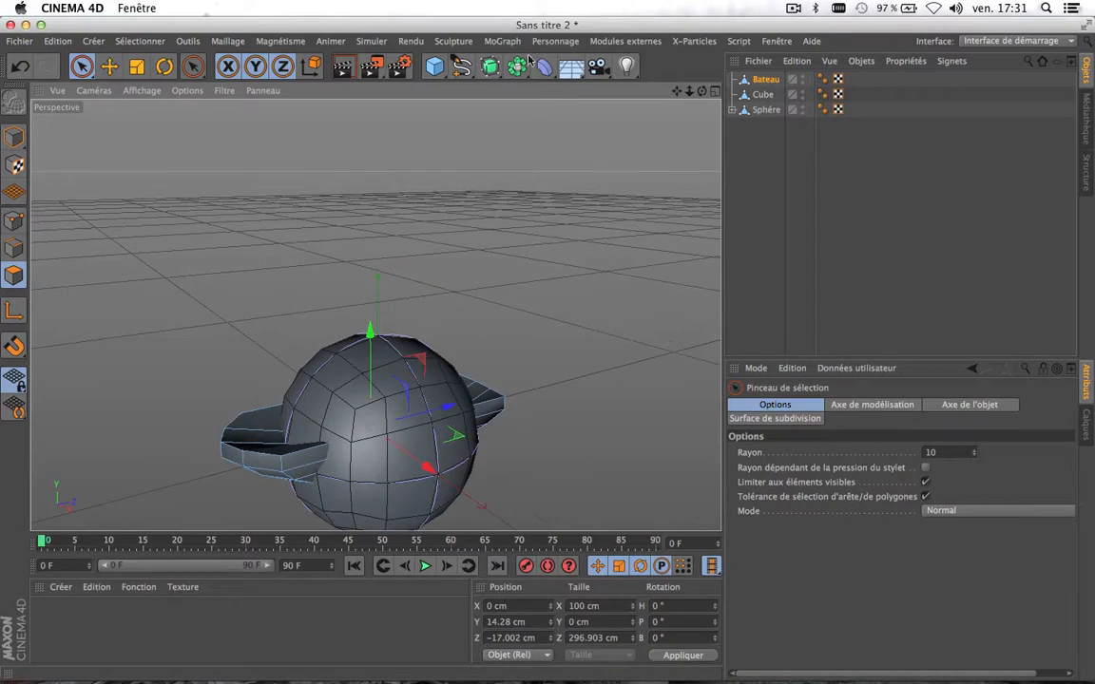
# Add three Surface de subdivision objects to the scene
pyautogui.click(488, 69)
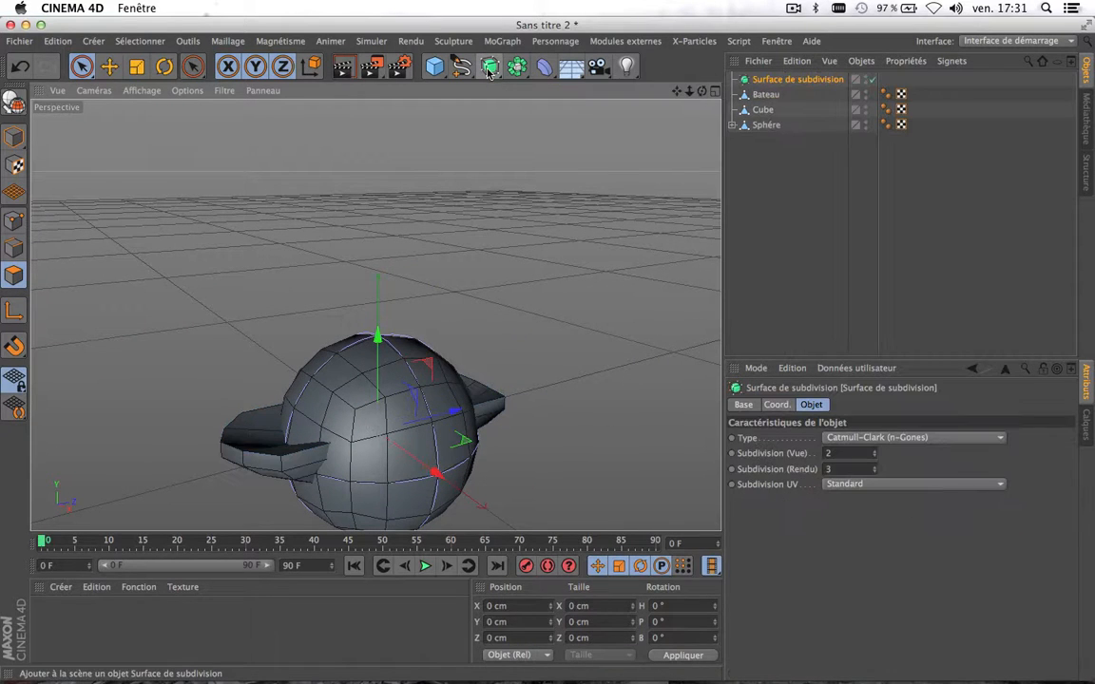
pyautogui.click(488, 68)
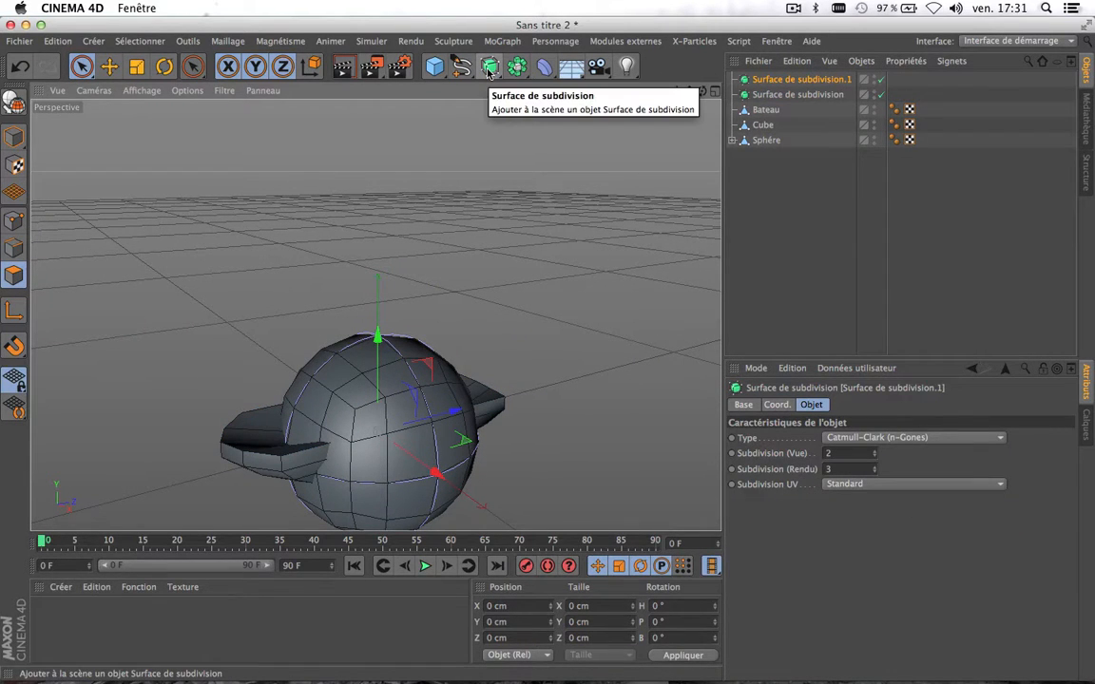
pyautogui.click(488, 69)
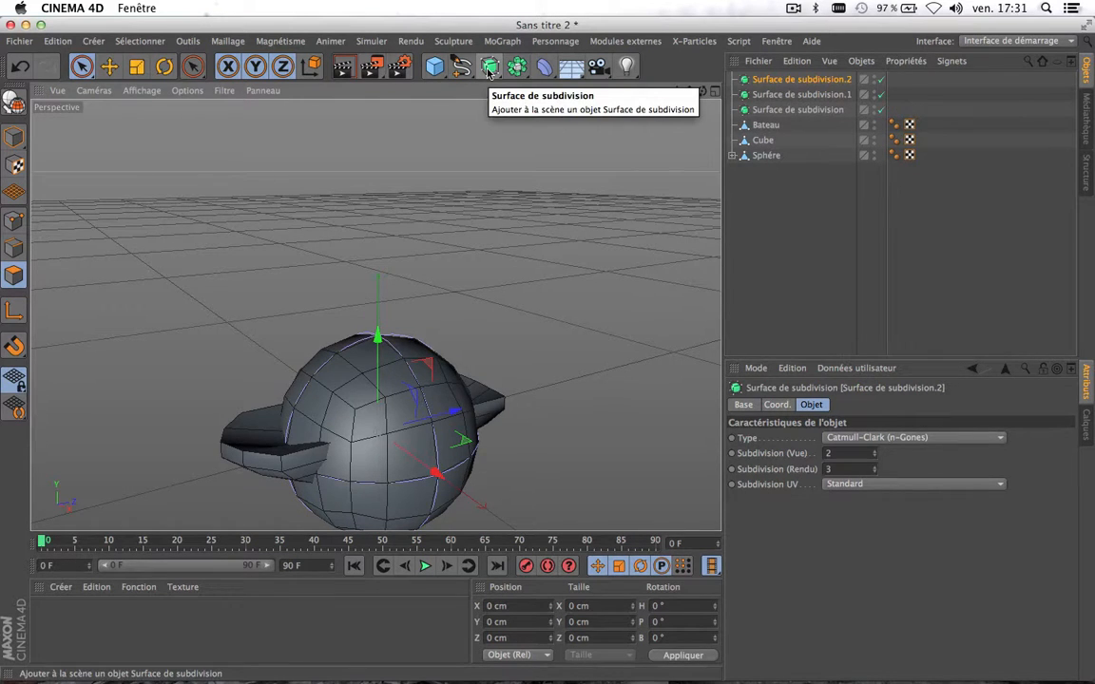
# Nest Bateau under Surface de subdivision.2, Cube under Surface de subdivision.1 and Sphére under Surface de subdivision
pyautogui.click(761, 130)
pyautogui.moveTo(768, 131); pyautogui.dragTo(766, 84)
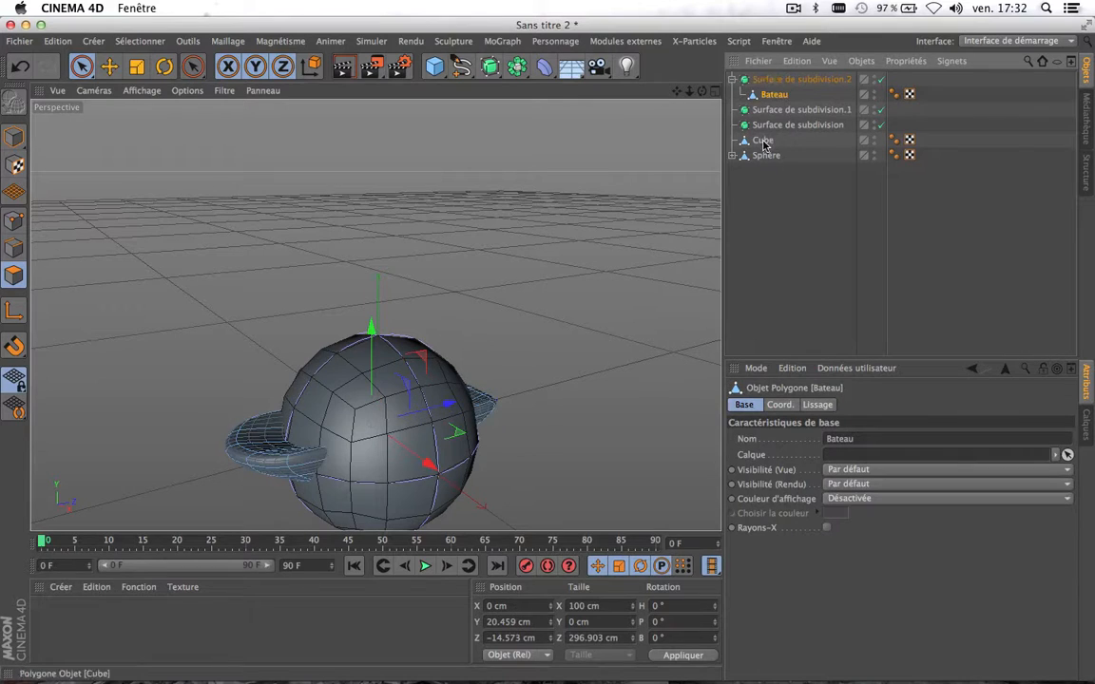
pyautogui.moveTo(763, 141); pyautogui.dragTo(776, 111)
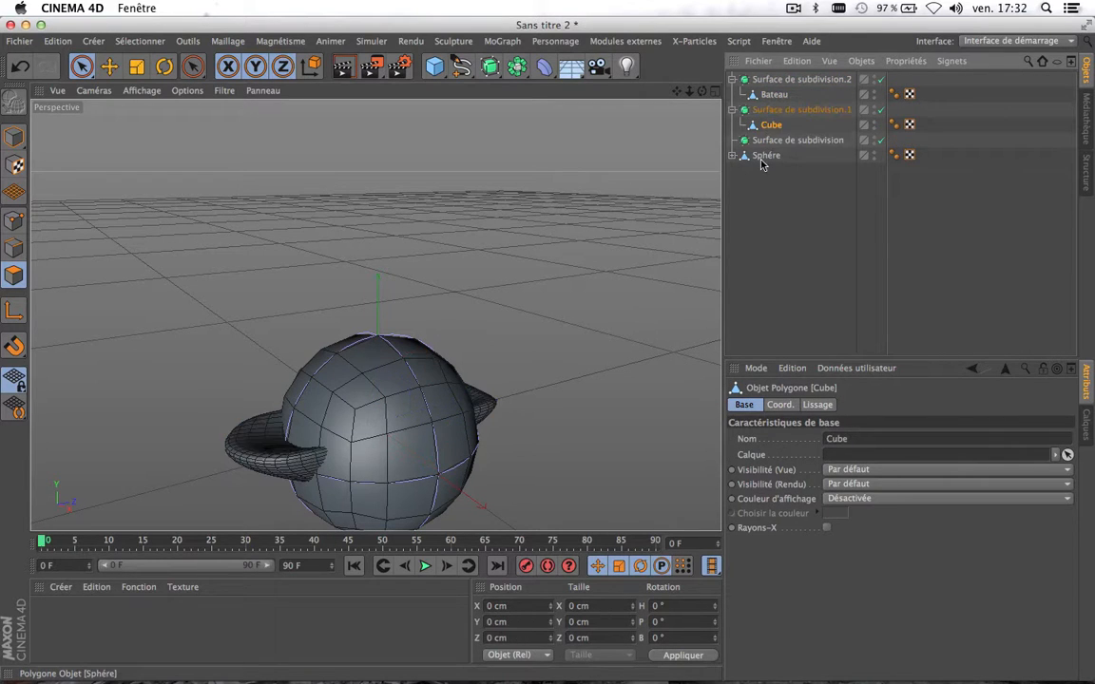
pyautogui.moveTo(763, 160)
pyautogui.mouseDown()
pyautogui.moveTo(777, 152)
pyautogui.moveTo(766, 144)
pyautogui.mouseUp()
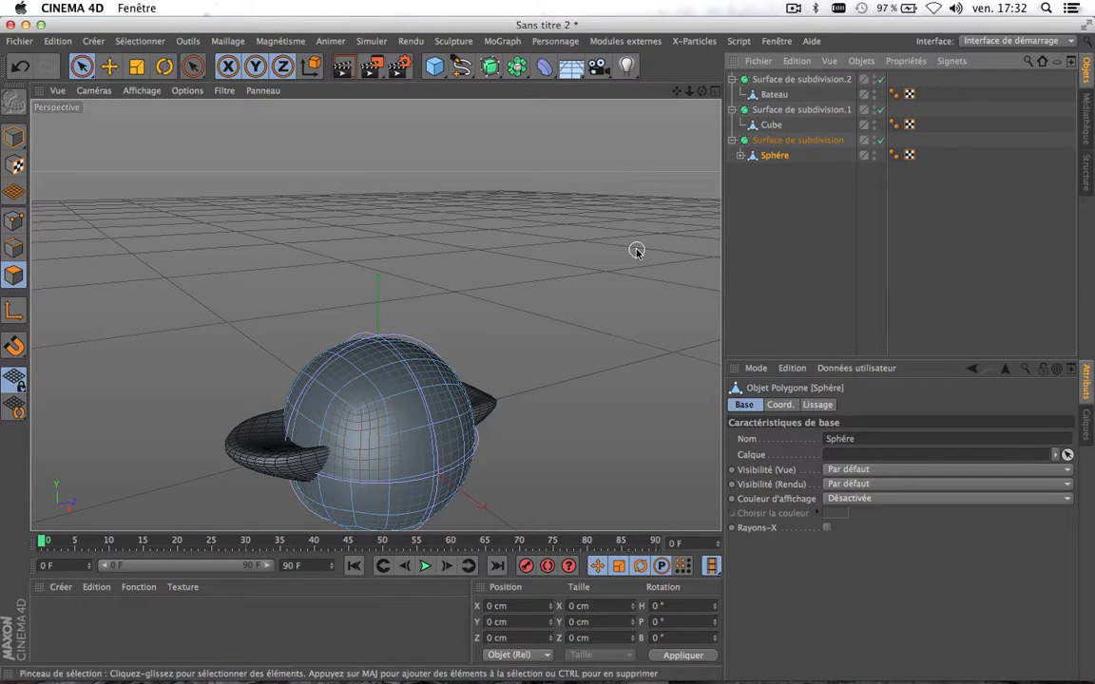
# Examine the smoothed sphere and boat from near and far, and clear the object selection
pyautogui.scroll(-3, 635, 250)
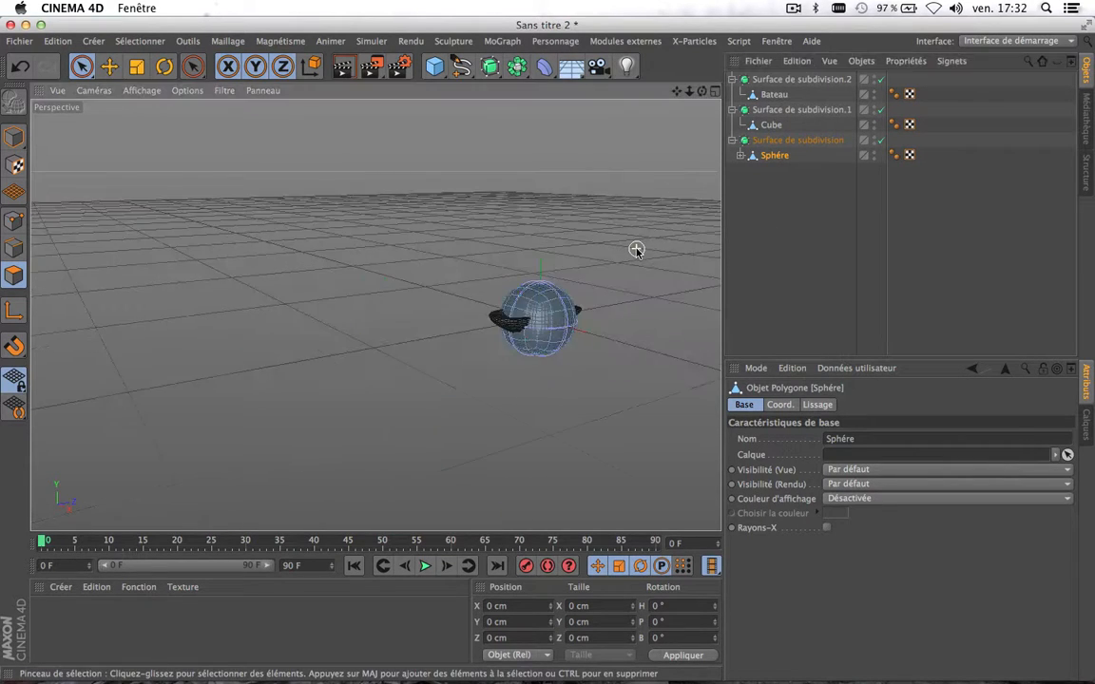
pyautogui.scroll(5, 547, 345)
pyautogui.scroll(-5, 548, 345)
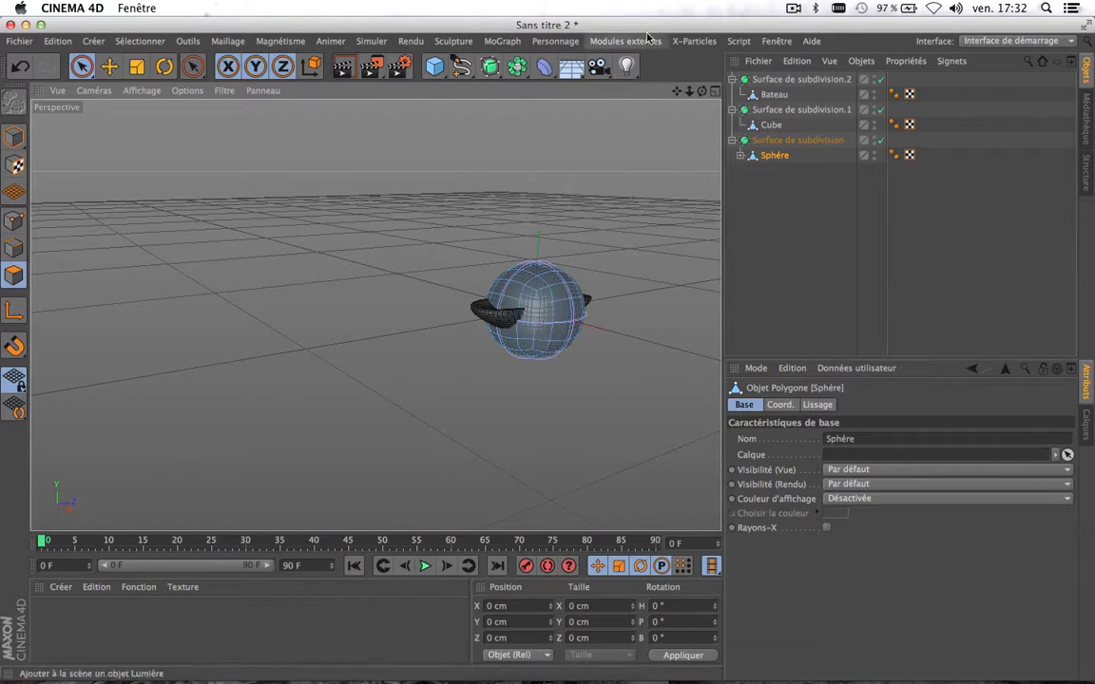
pyautogui.moveTo(677, 91); pyautogui.dragTo(555, 162)
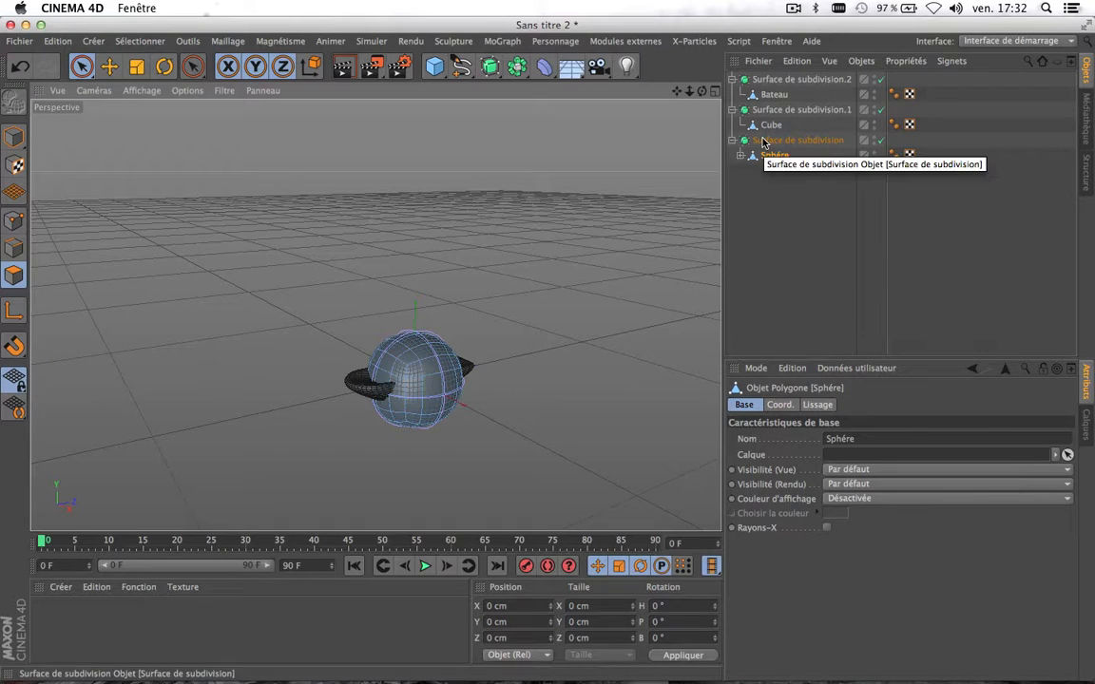
pyautogui.moveTo(778, 82)
pyautogui.mouseDown()
pyautogui.moveTo(773, 208)
pyautogui.moveTo(778, 84)
pyautogui.mouseUp()
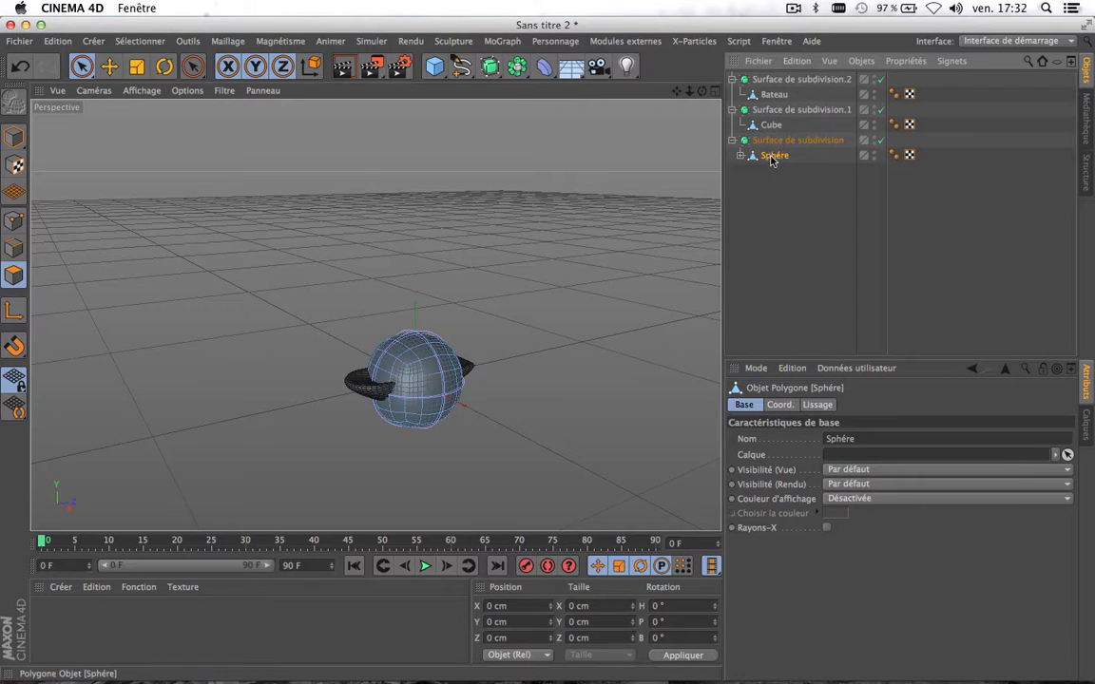
pyautogui.scroll(5, 416, 350)
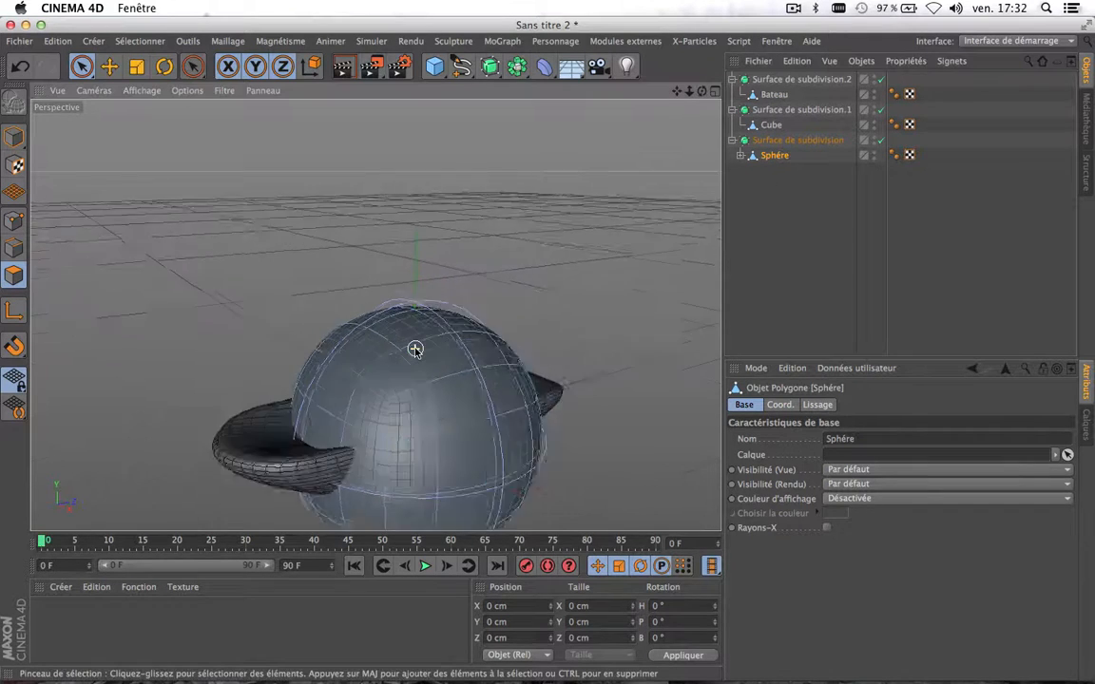
pyautogui.scroll(3, 415, 350)
pyautogui.click(415, 351)
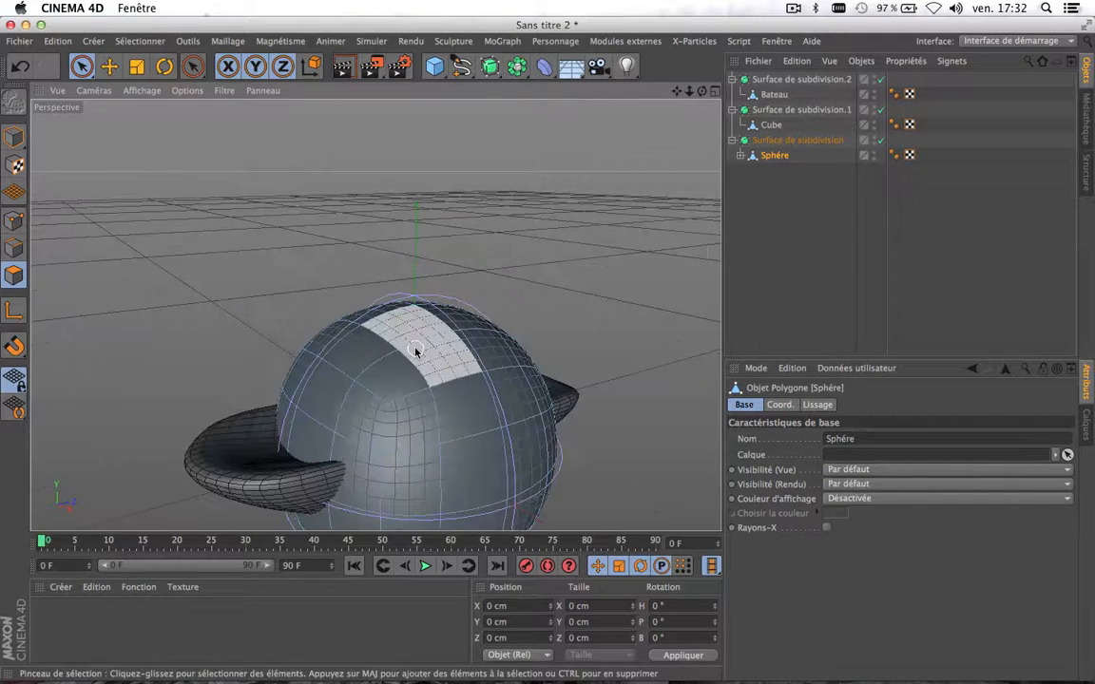
pyautogui.click(770, 215)
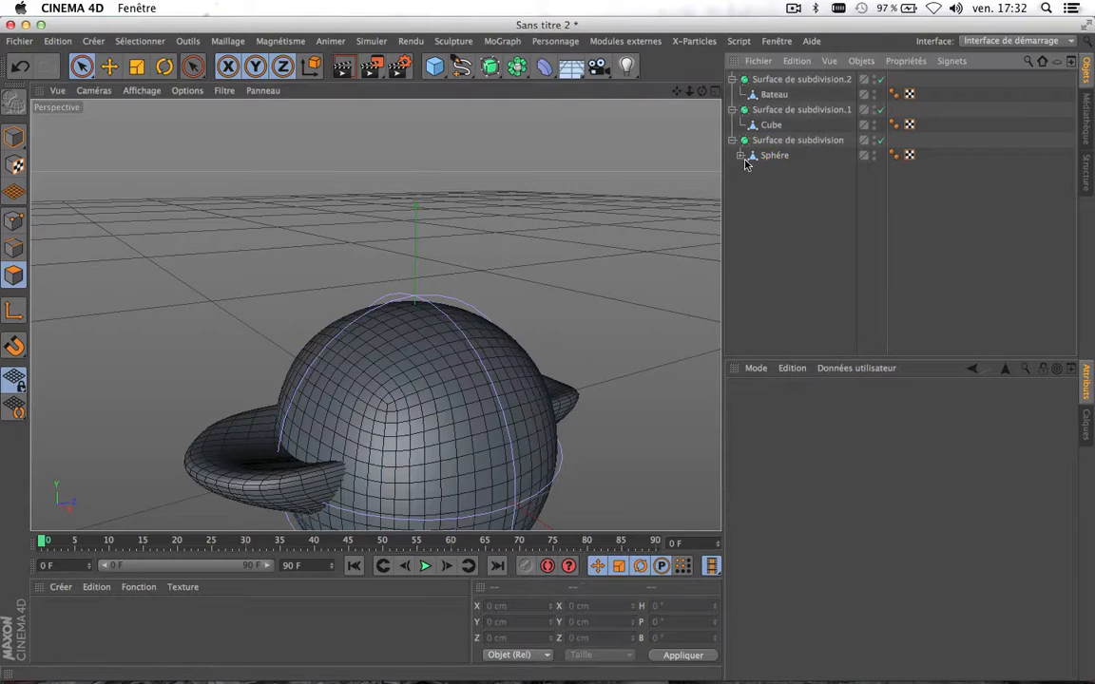
# Convert the current state of Surface de subdivision.2 with Convertir en objet and rename the resulting mesh as B
pyautogui.click(792, 81)
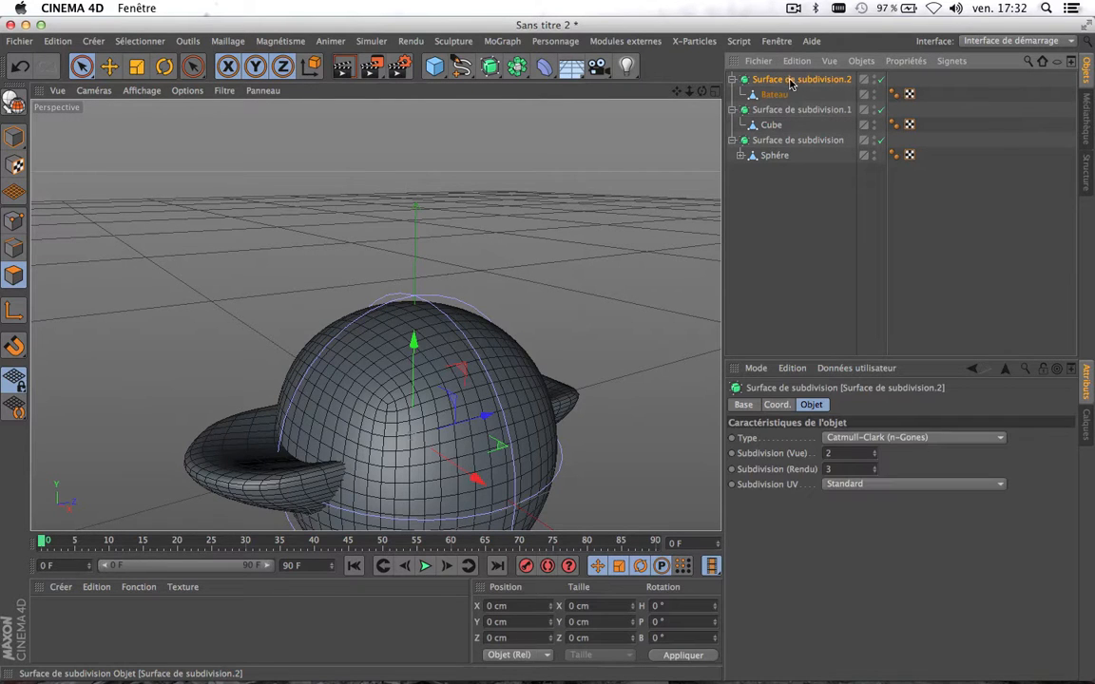
pyautogui.rightClick(789, 82)
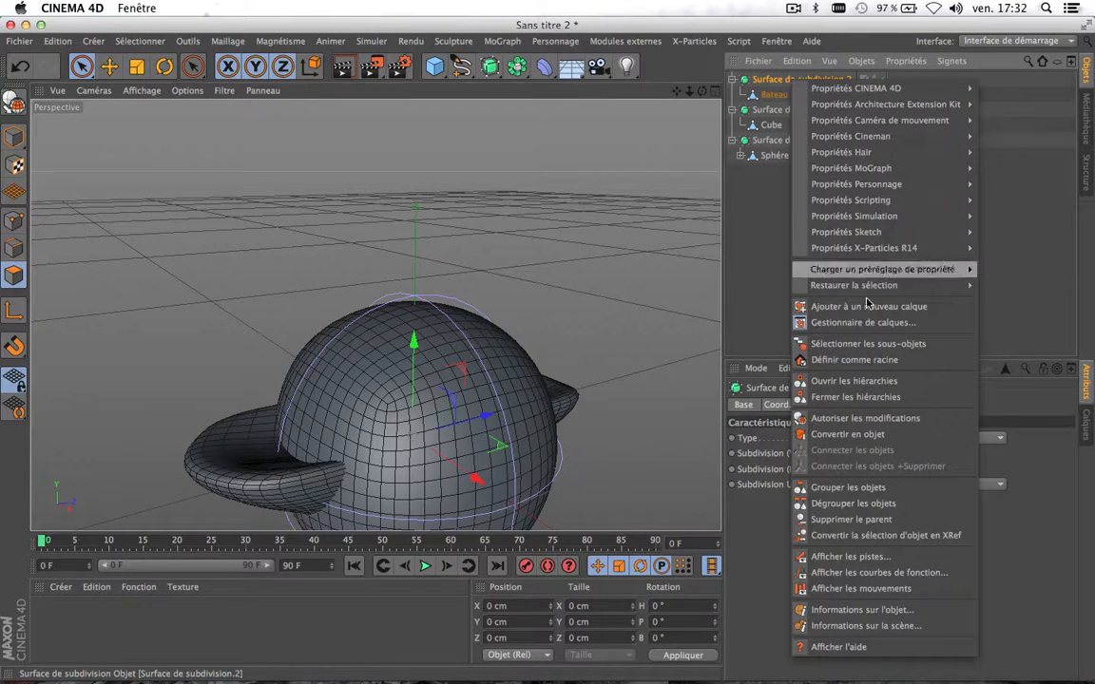
pyautogui.click(846, 436)
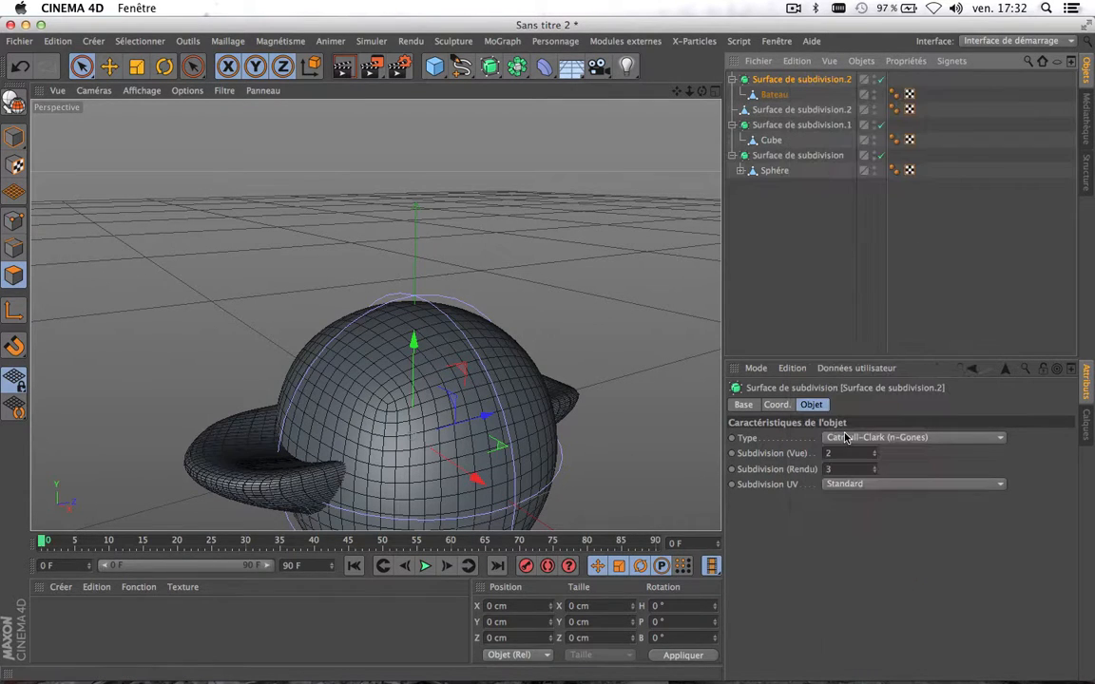
pyautogui.click(769, 112)
pyautogui.doubleClick(769, 111)
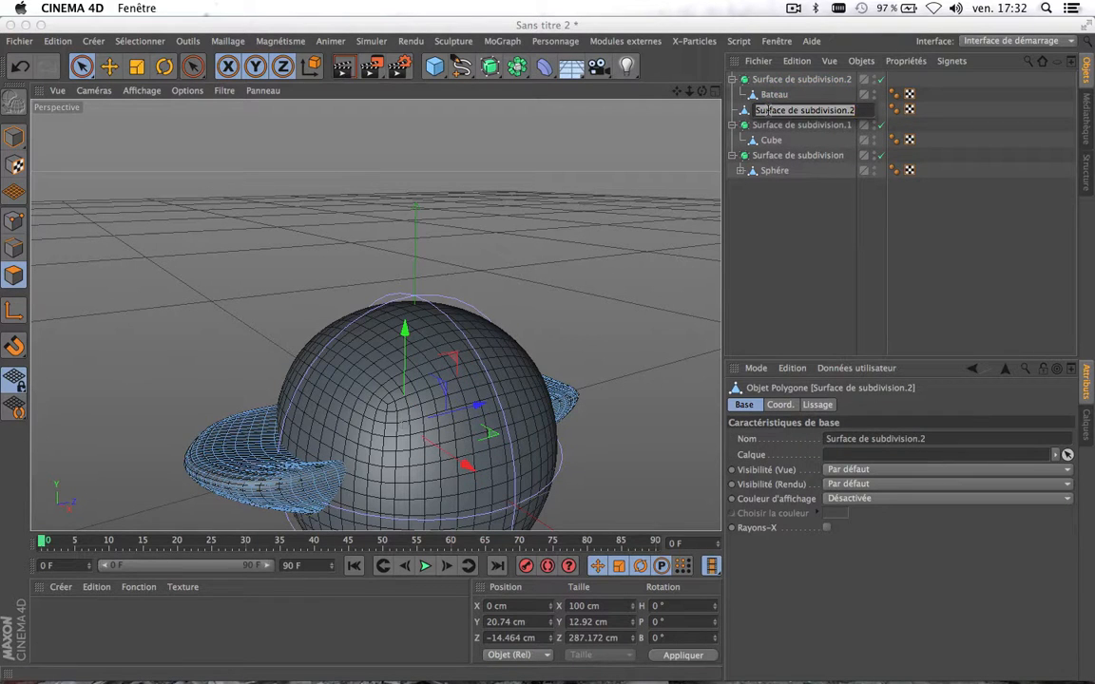
pyautogui.write('B')
pyautogui.click(787, 285)
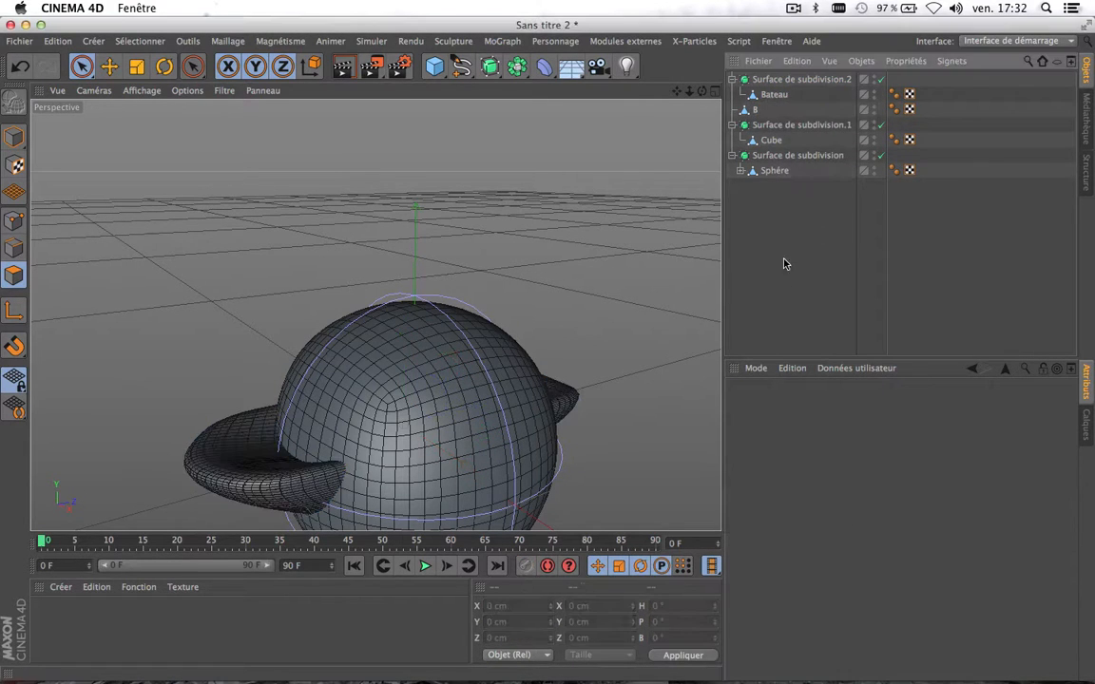
# Convert the current state of Surface de subdivision.1 with Convertir en objet and rename the resulting mesh as C
pyautogui.click(784, 130)
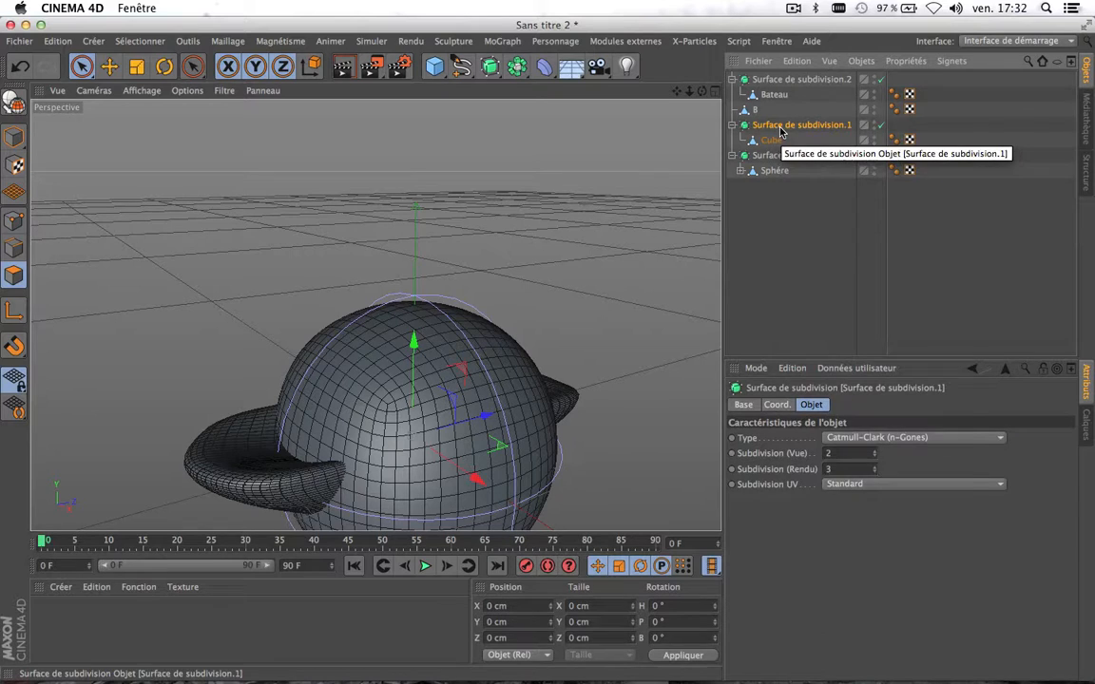
pyautogui.rightClick(780, 132)
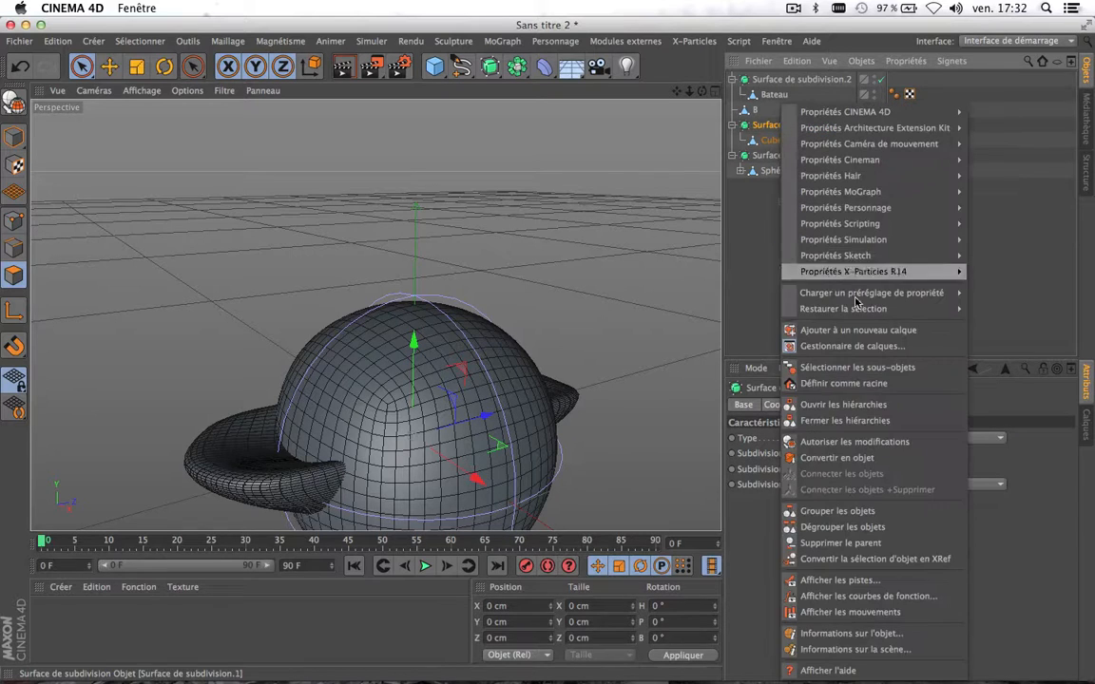
pyautogui.click(837, 458)
pyautogui.click(798, 158)
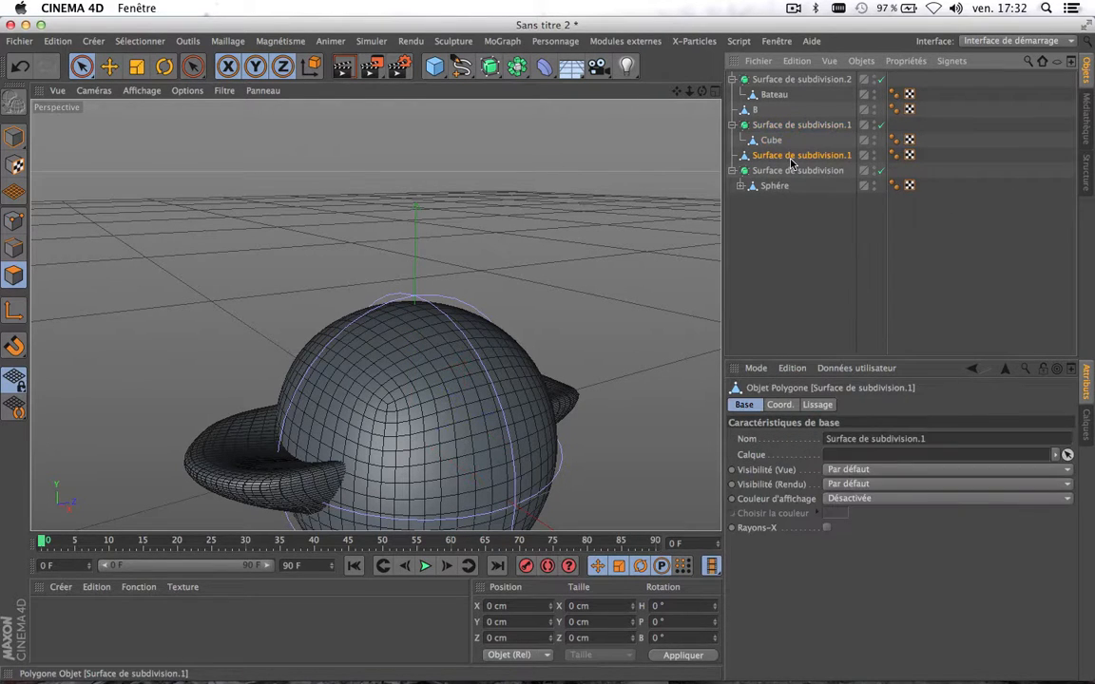
pyautogui.doubleClick(791, 156)
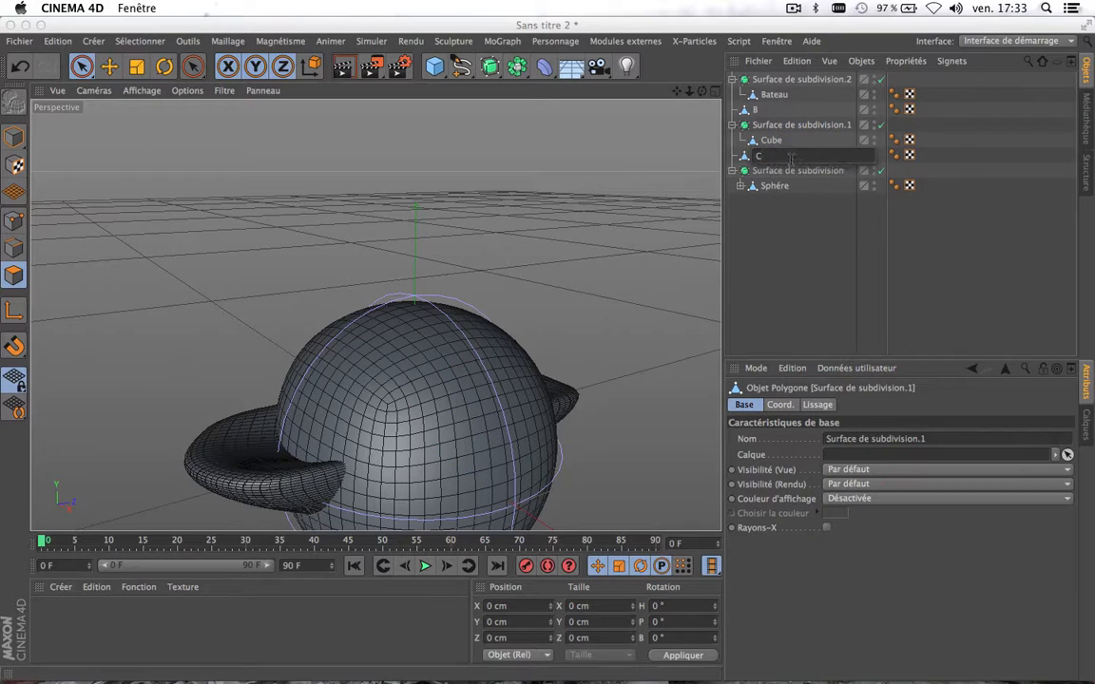
pyautogui.write('C')
pyautogui.press('Return')
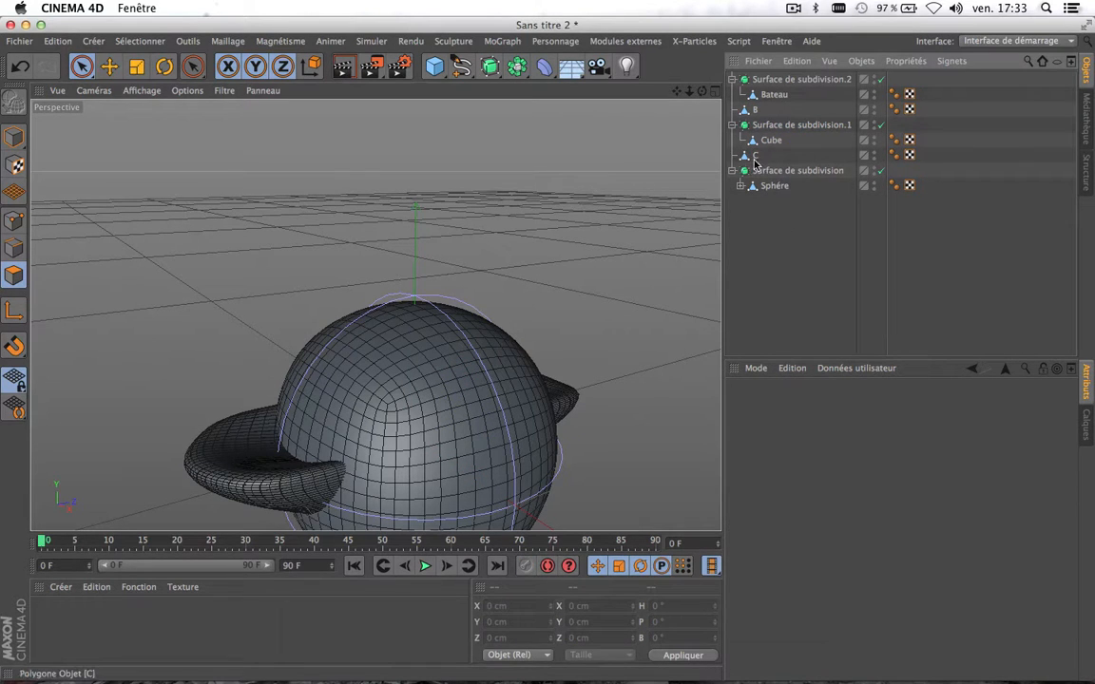
# Convert the current state of the sphere's Surface de subdivision with Convertir en objet and rename the resulting mesh as S
pyautogui.click(776, 172)
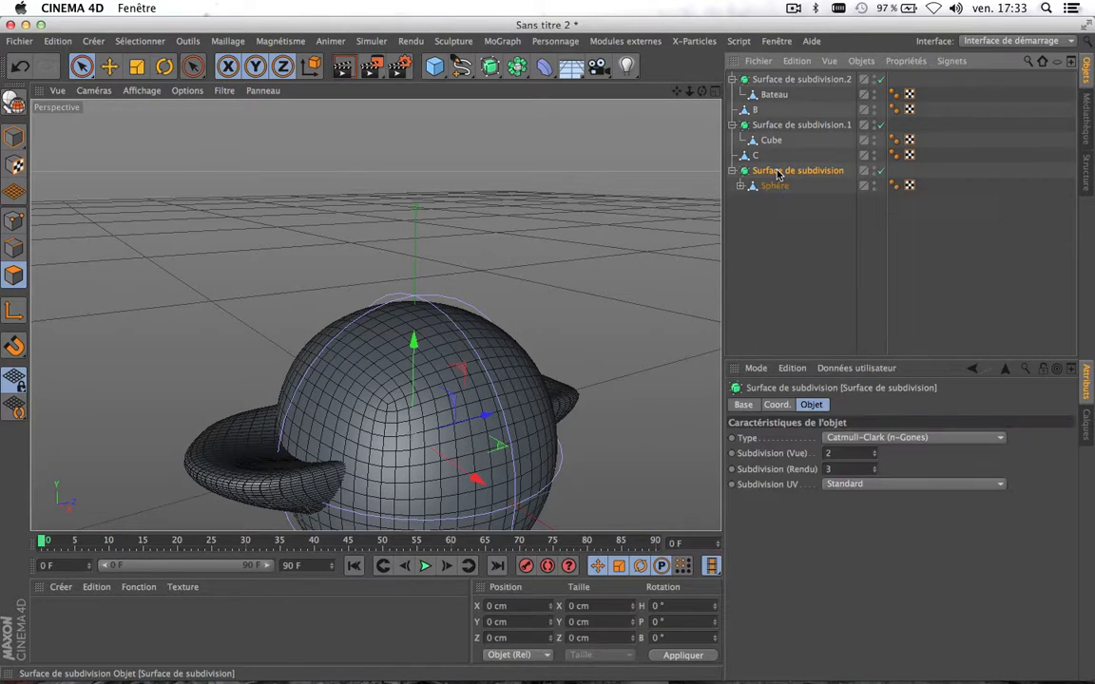
pyautogui.rightClick(777, 172)
pyautogui.click(836, 458)
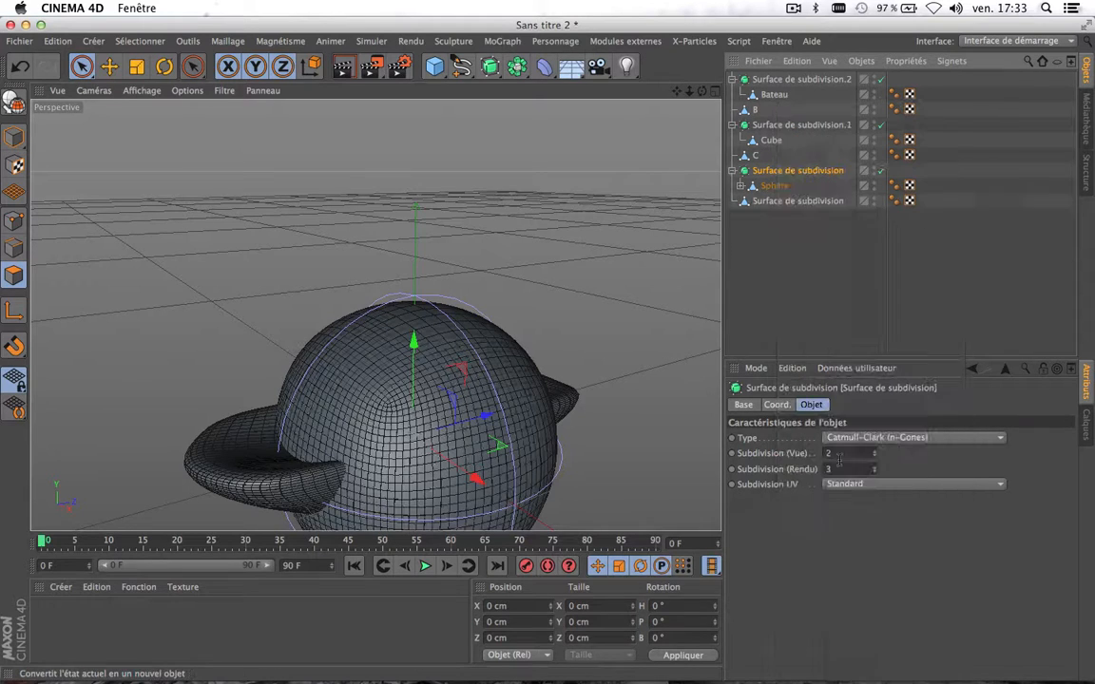
pyautogui.click(783, 201)
pyautogui.doubleClick(782, 201)
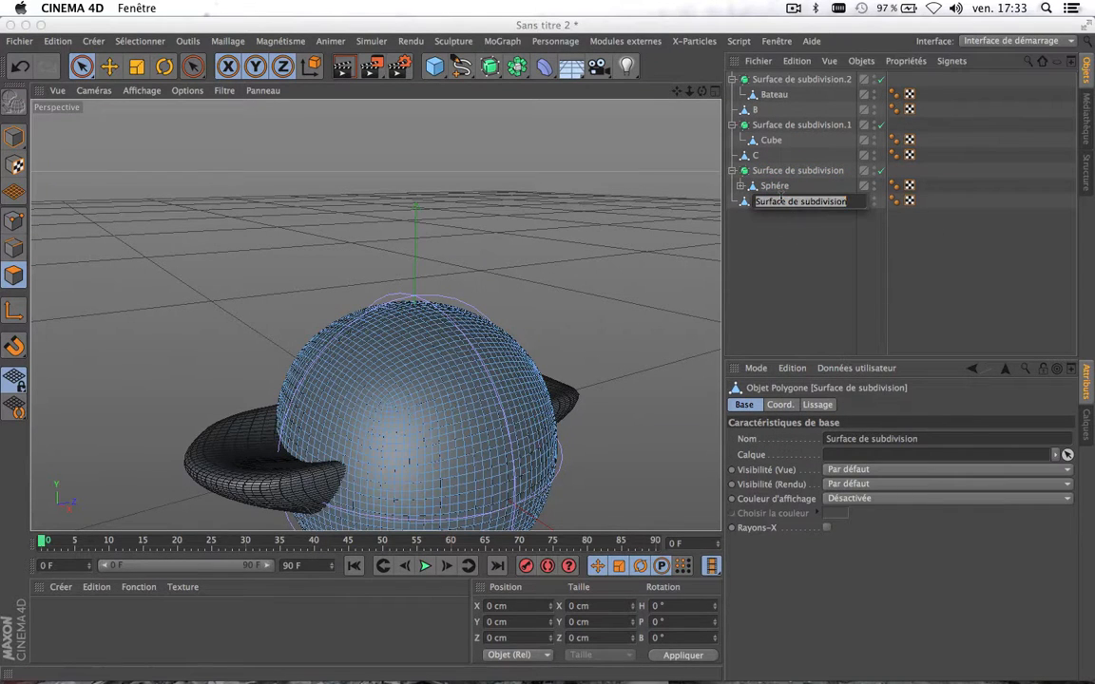
pyautogui.write('S')
pyautogui.click(760, 266)
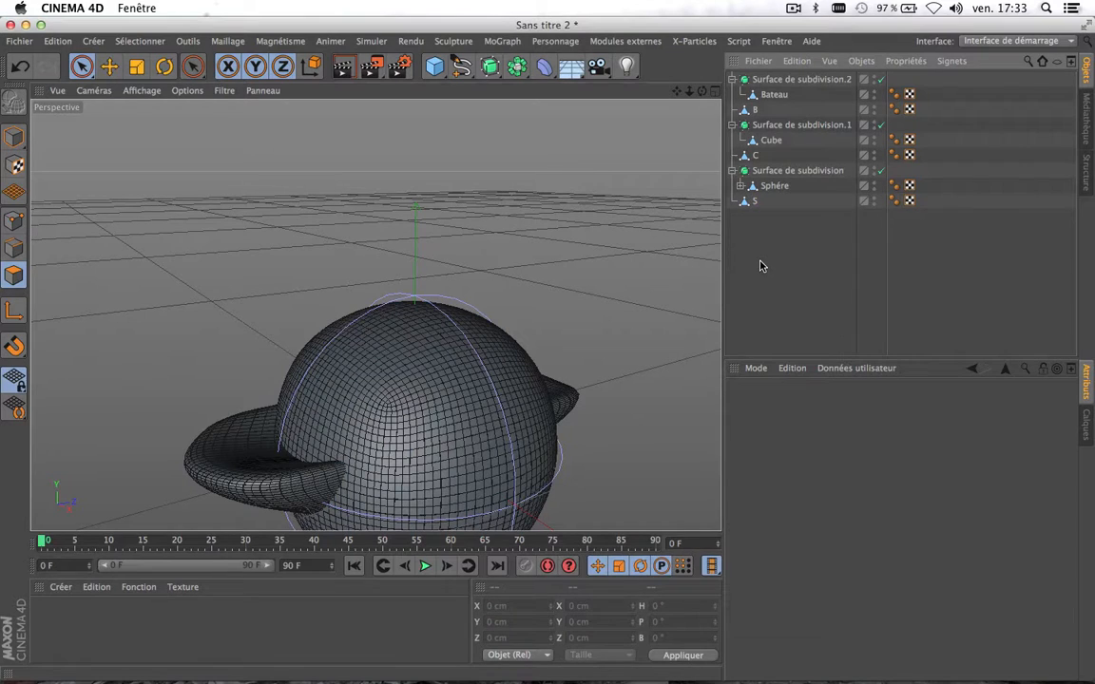
# Move the meshes S, C and B above the subdivision surfaces in the object hierarchy, in the order S, C, B
pyautogui.click(756, 202)
pyautogui.keyDown('shift'); pyautogui.click(757, 155); pyautogui.keyUp('shift')
pyautogui.keyDown('shift'); pyautogui.click(757, 110); pyautogui.keyUp('shift')
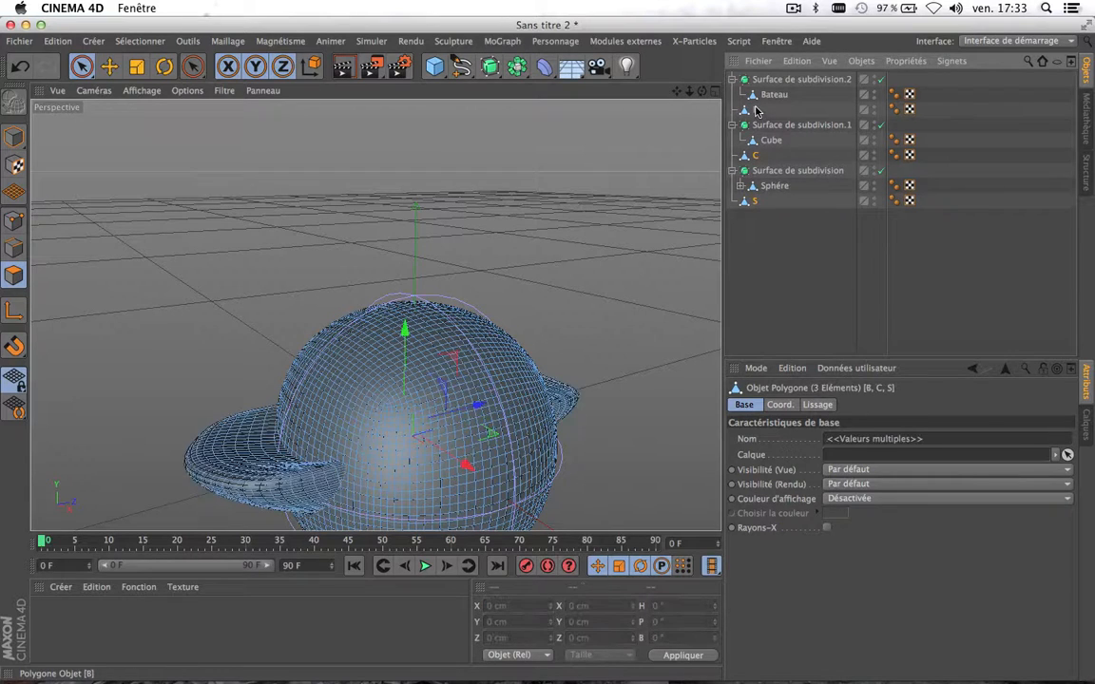
pyautogui.moveTo(756, 206); pyautogui.dragTo(770, 79)
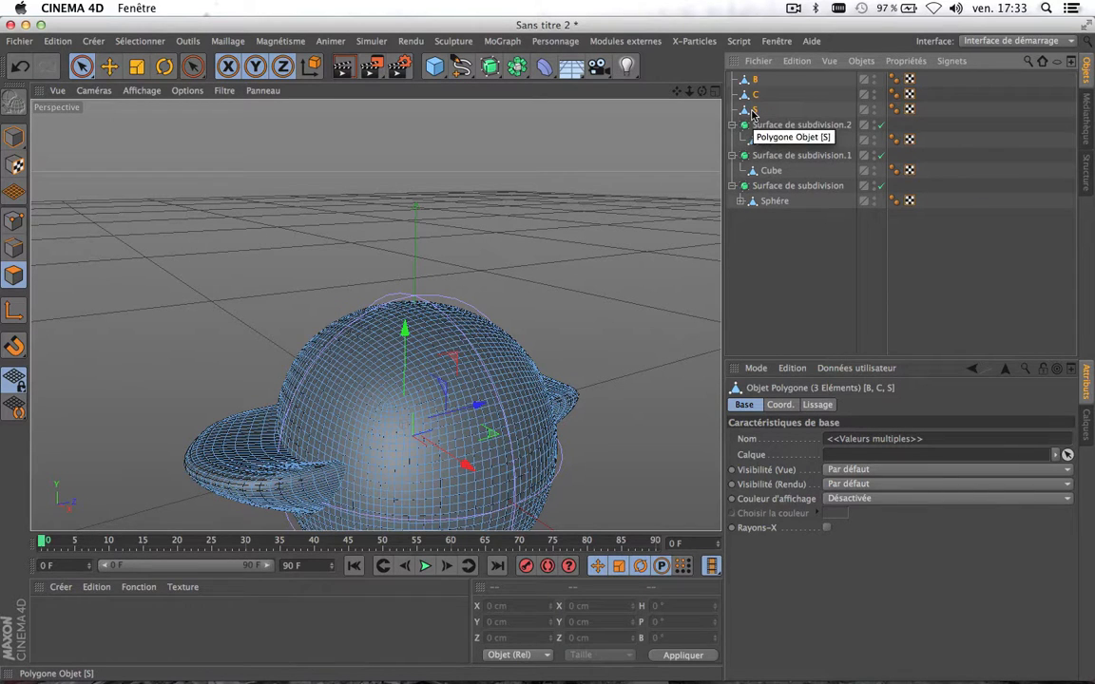
pyautogui.moveTo(754, 109)
pyautogui.mouseDown()
pyautogui.moveTo(764, 81)
pyautogui.moveTo(749, 78)
pyautogui.moveTo(749, 115)
pyautogui.moveTo(761, 76)
pyautogui.moveTo(760, 119)
pyautogui.mouseUp()
pyautogui.click(764, 272)
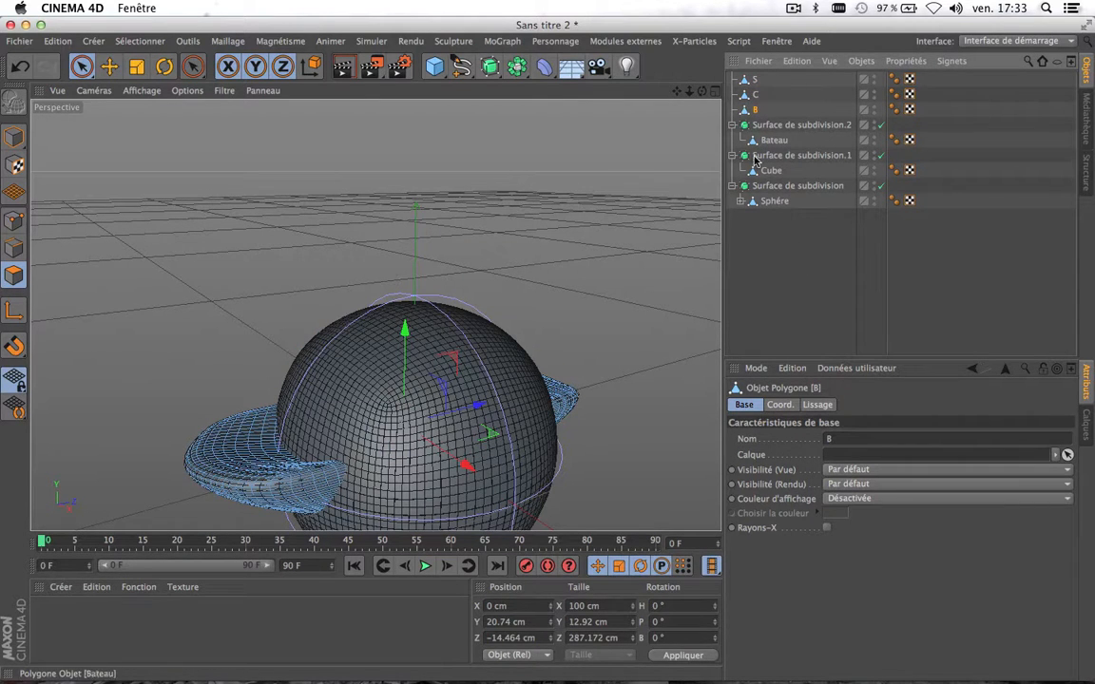
pyautogui.click(792, 305)
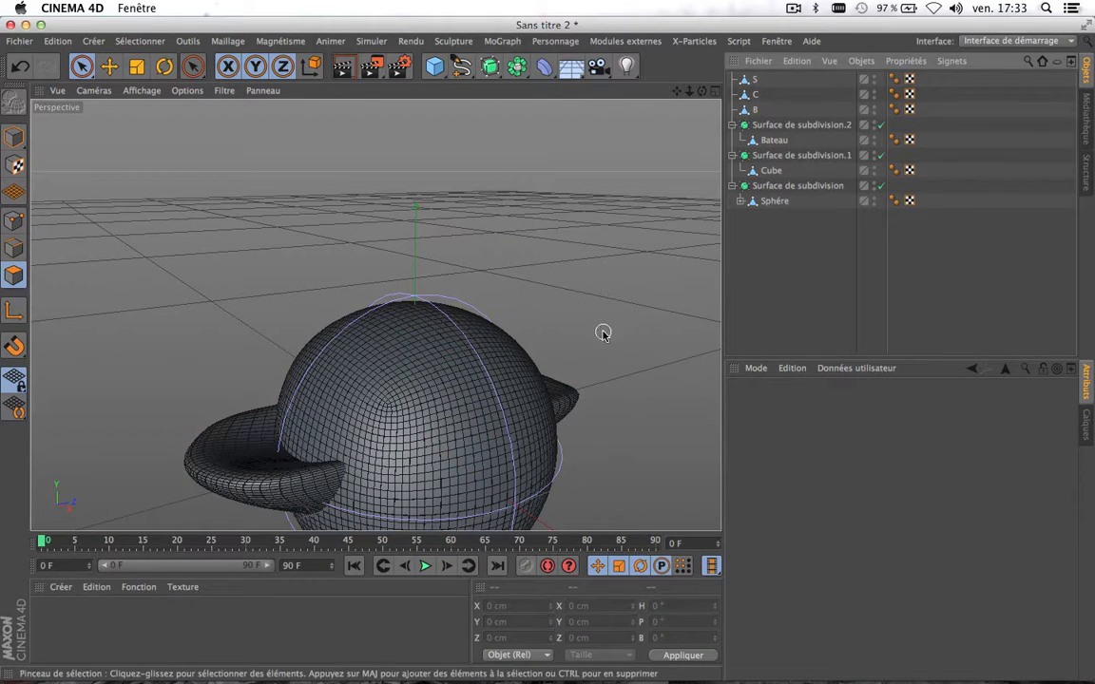
# Add a Morphing de pose property to the mesh S
pyautogui.scroll(-5, 602, 332)
pyautogui.scroll(10, 602, 332)
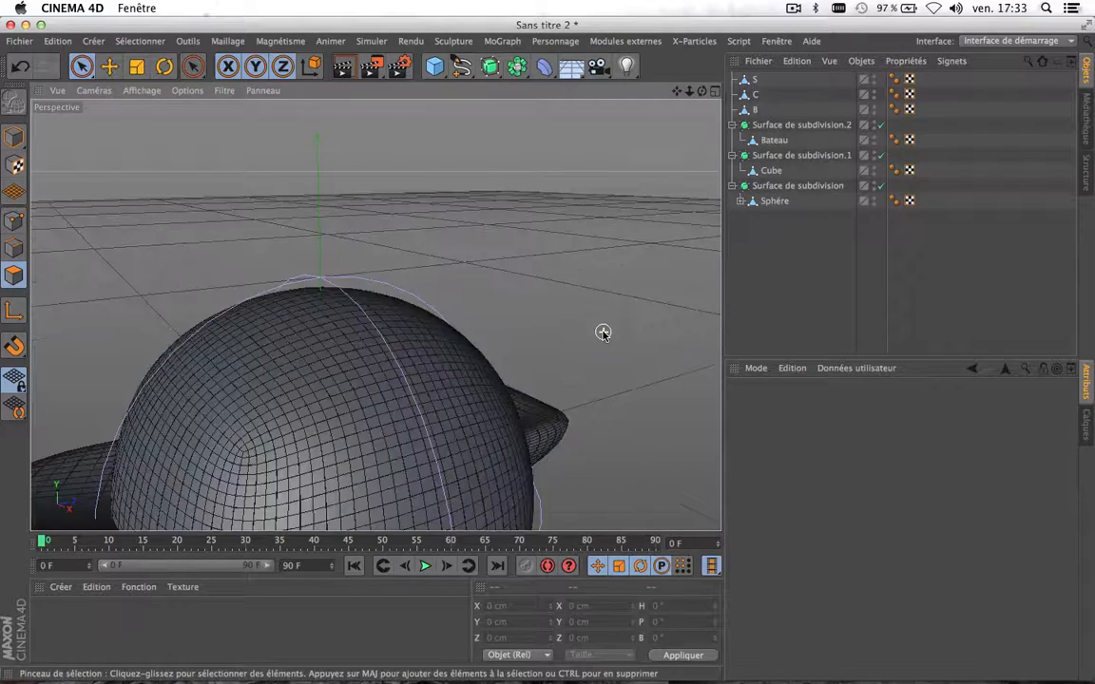
pyautogui.scroll(-6, 602, 332)
pyautogui.scroll(3, 602, 332)
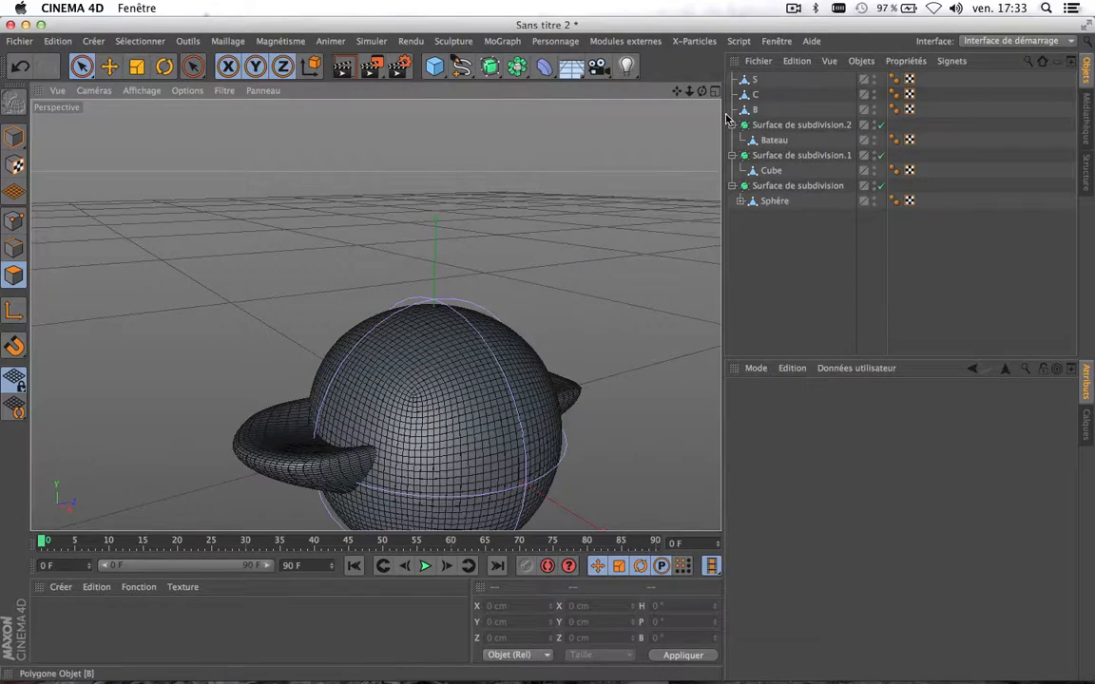
pyautogui.moveTo(679, 91); pyautogui.dragTo(634, 28)
pyautogui.click(755, 81)
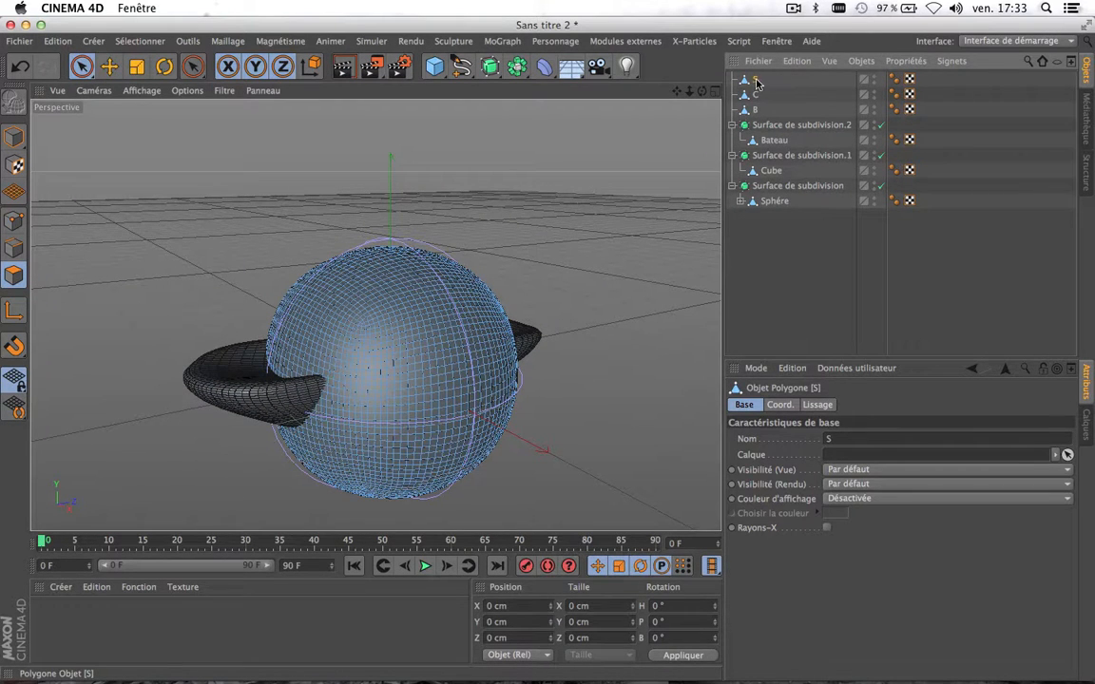
pyautogui.rightClick(756, 81)
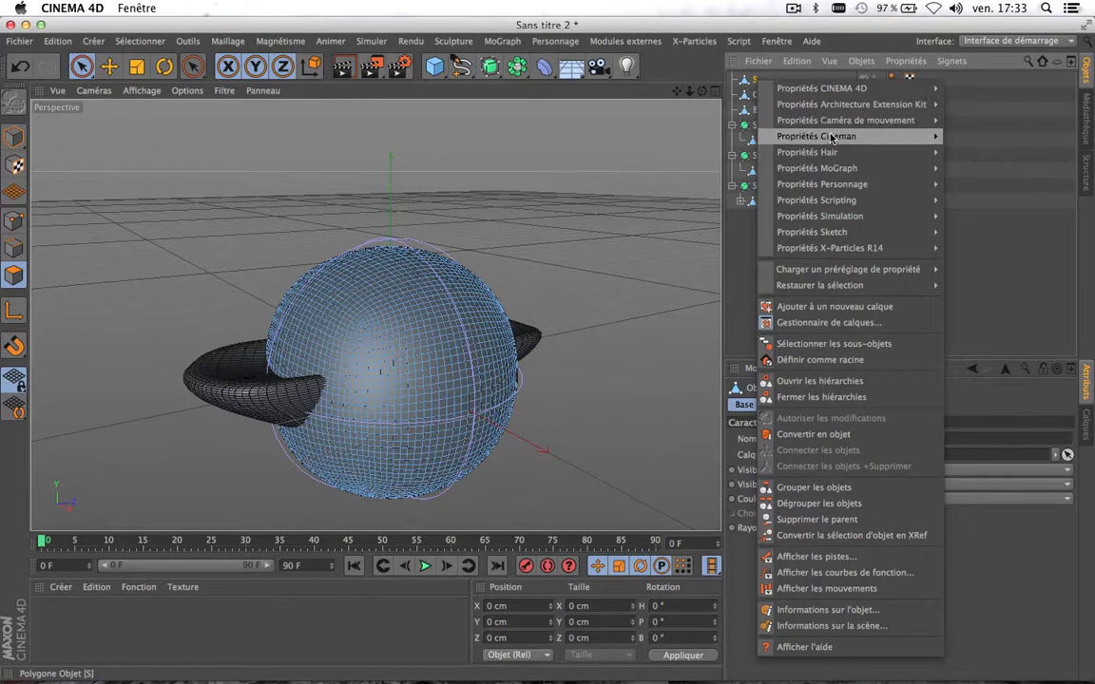
pyautogui.moveTo(822, 186)
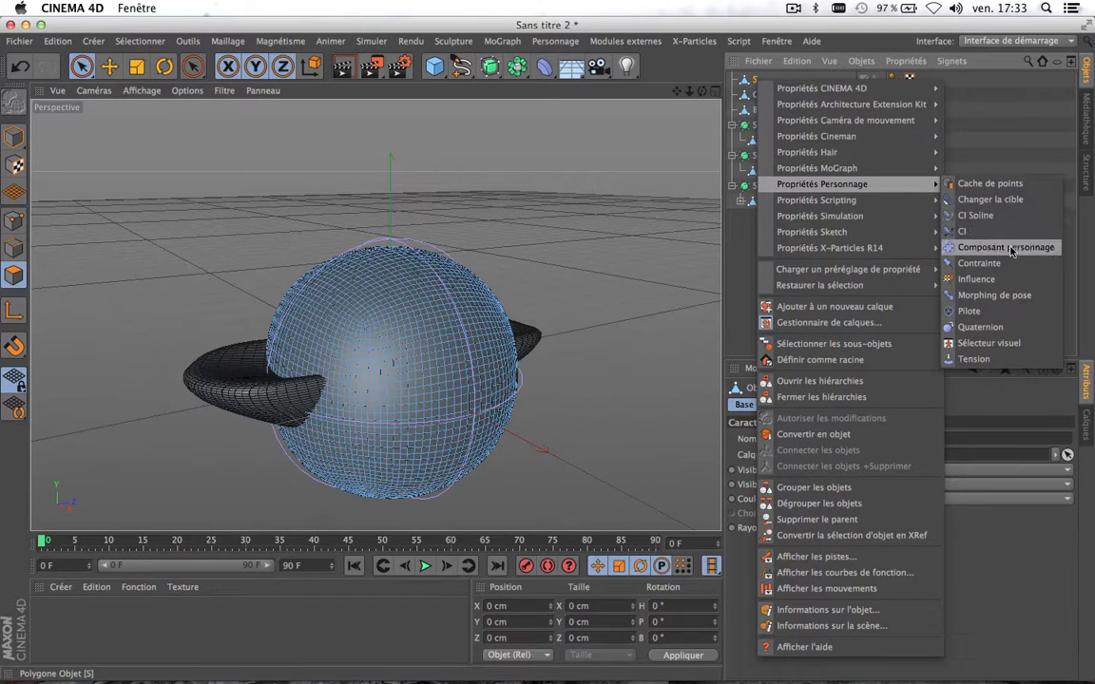
pyautogui.click(1024, 298)
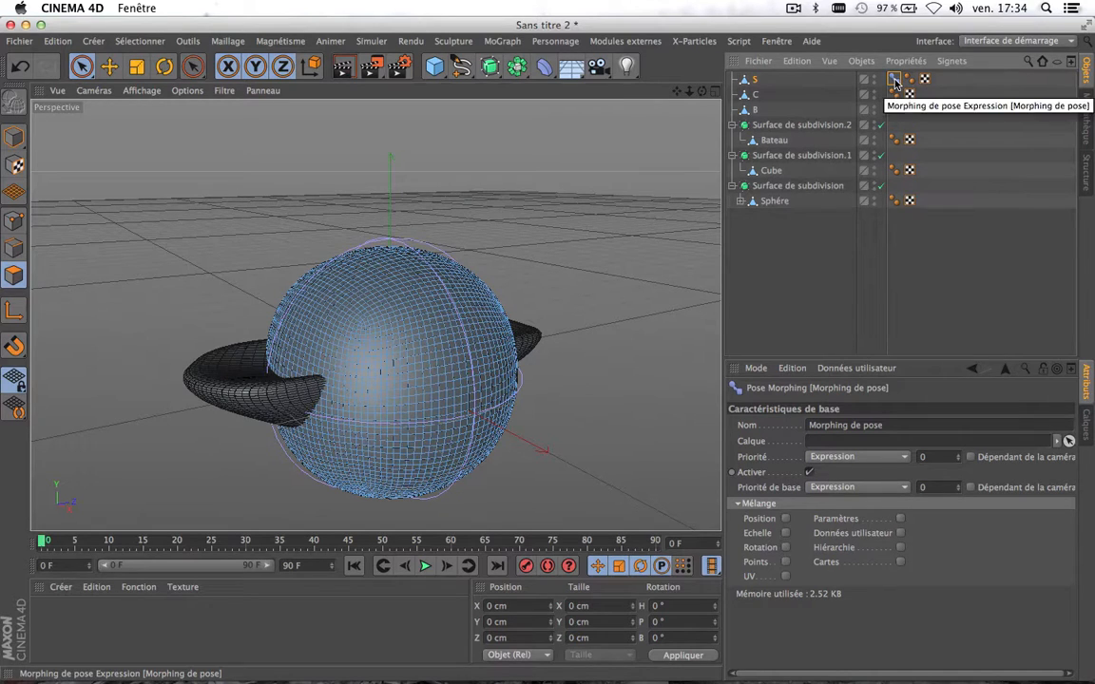
# Enable Points as the blended attribute of the Morphing de pose property and display its pose list
pyautogui.click(785, 562)
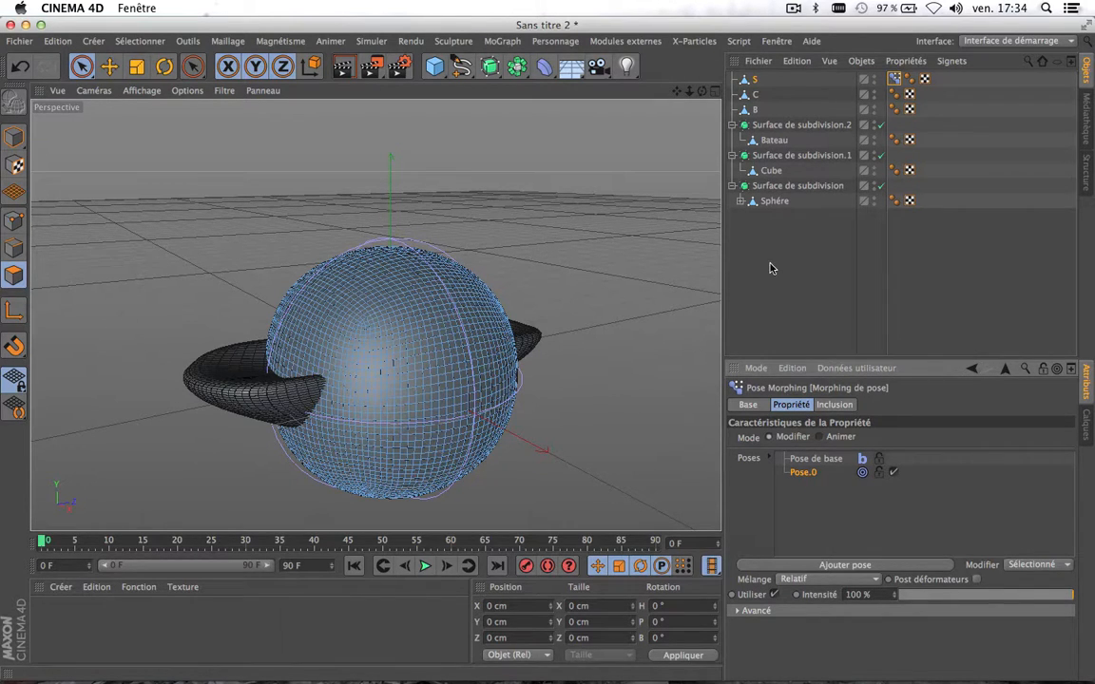
pyautogui.click(748, 405)
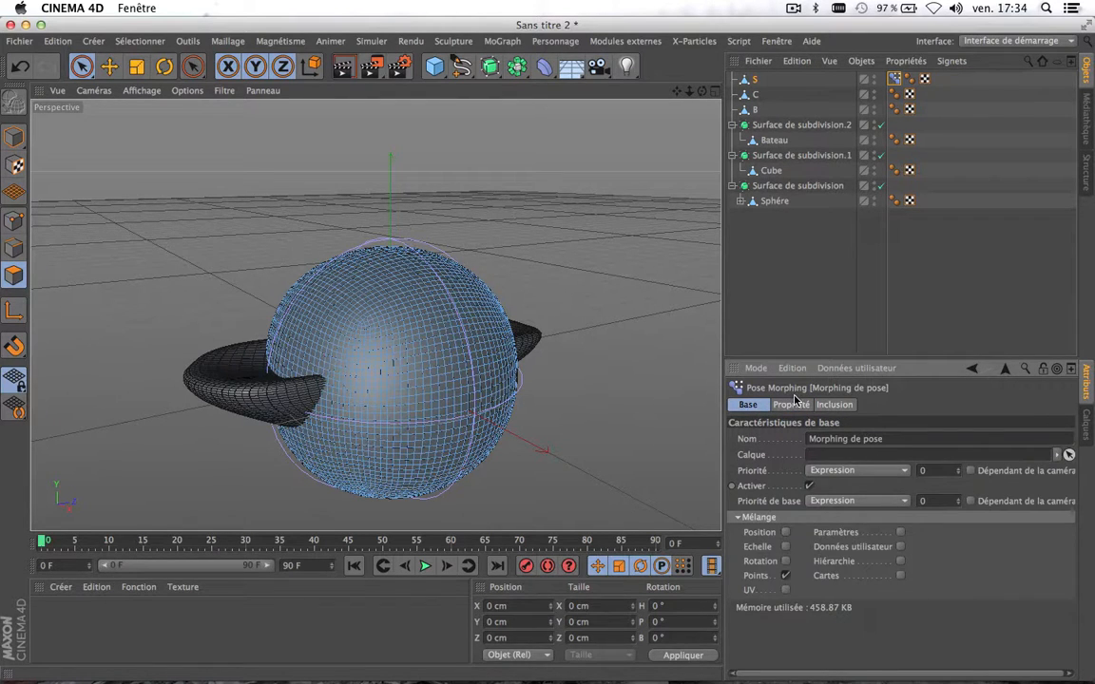
pyautogui.click(793, 405)
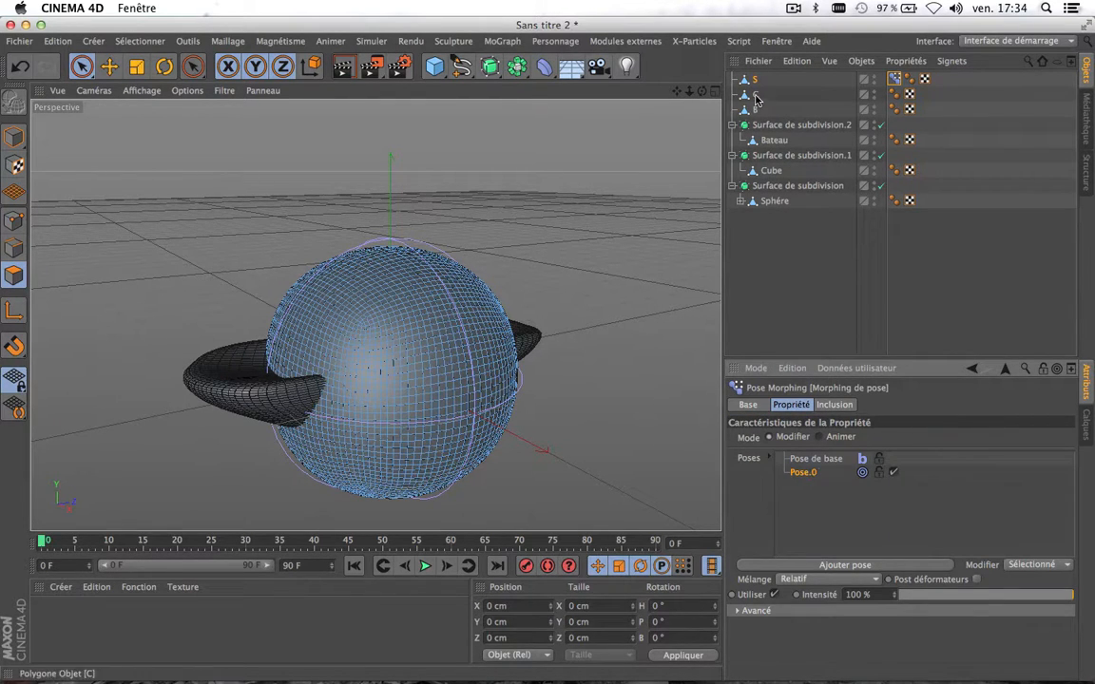
# Add mesh C to the pose list as an absolute morph target
pyautogui.click(829, 408)
pyautogui.moveTo(820, 411); pyautogui.dragTo(803, 502)
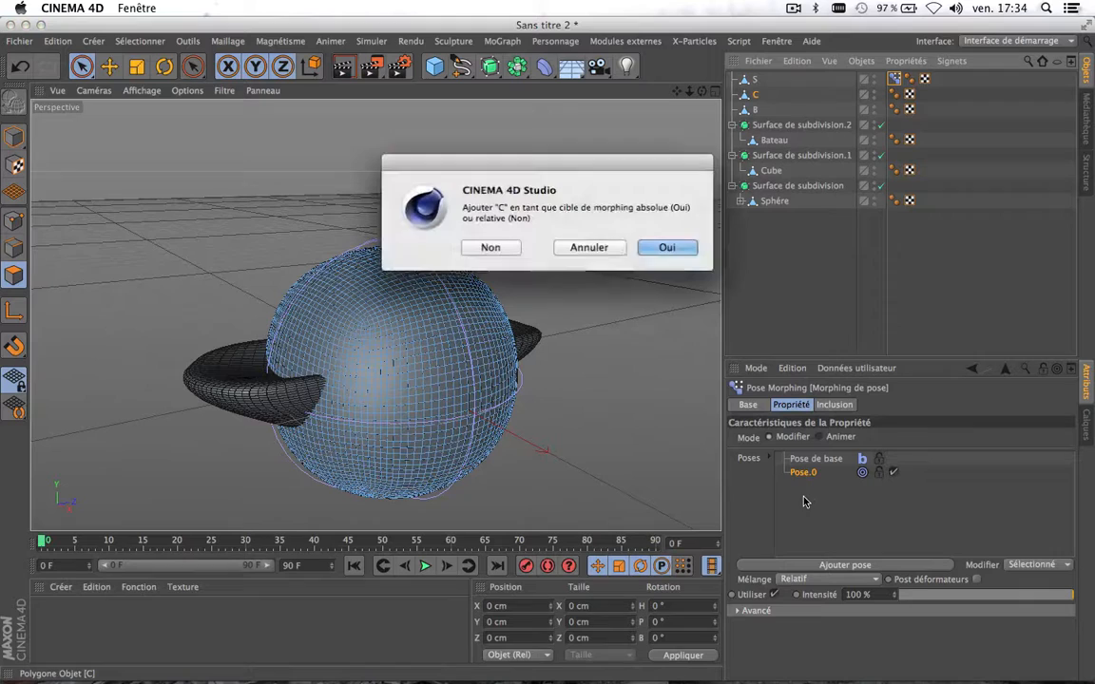
pyautogui.click(681, 248)
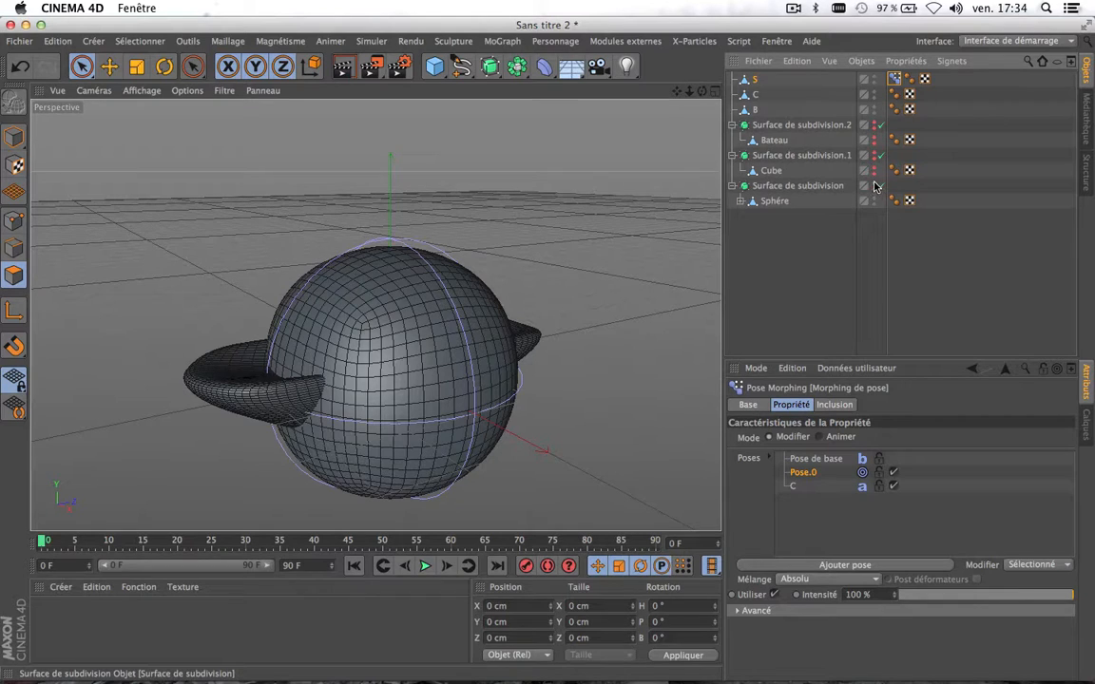
# Hide the three subdivision surfaces with their children and mesh B, and collapse the subdivision hierarchies
pyautogui.keyDown('alt'); pyautogui.doubleClick(874, 184); pyautogui.keyUp('alt')
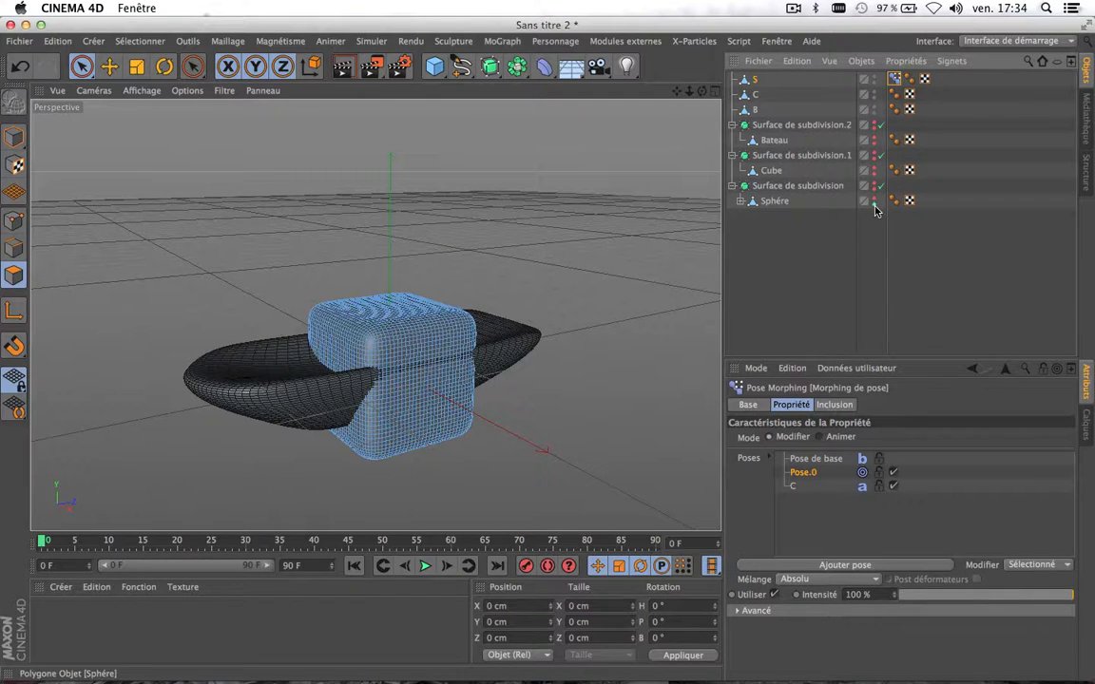
pyautogui.click(731, 126)
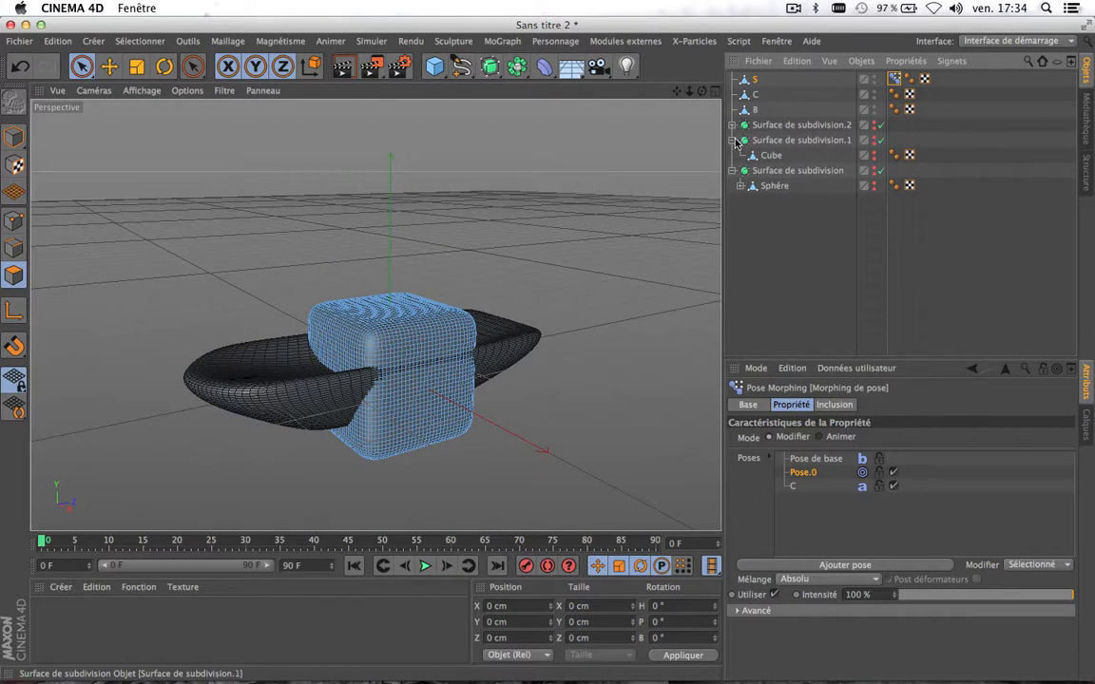
pyautogui.click(736, 140)
pyautogui.click(732, 156)
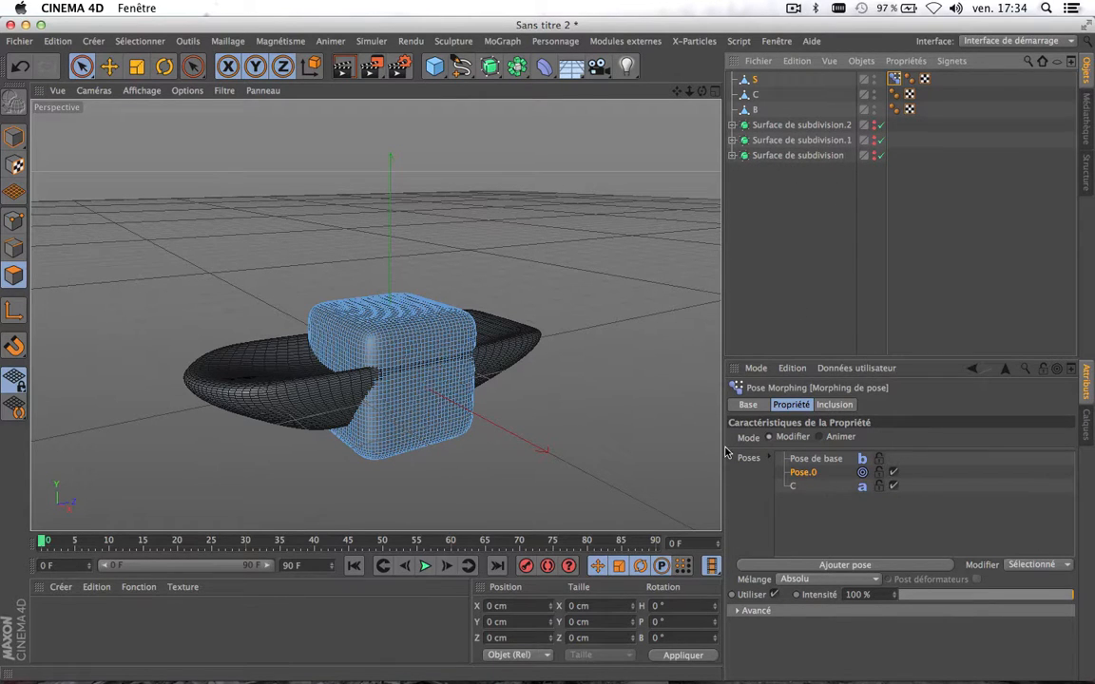
pyautogui.click(874, 109)
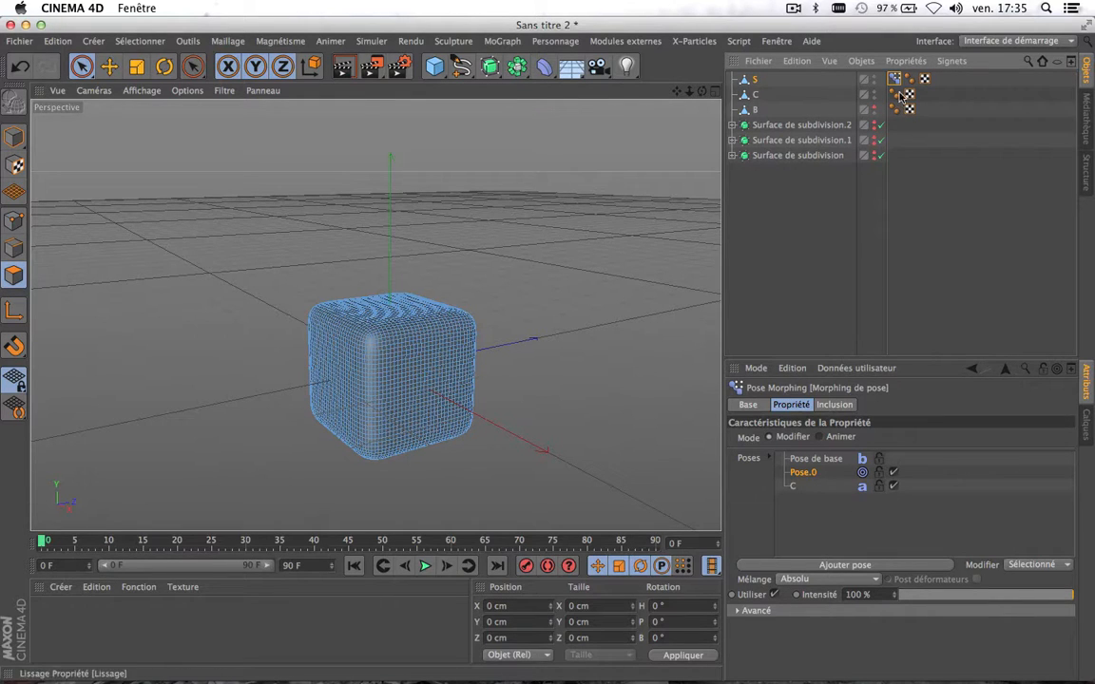
# Hide mesh C and test the sphere-to-cube morph in Animer mode, lowering C to 37 % and 13 %
pyautogui.click(820, 437)
pyautogui.moveTo(924, 515)
pyautogui.mouseDown()
pyautogui.moveTo(820, 510)
pyautogui.moveTo(1046, 510)
pyautogui.moveTo(820, 510)
pyautogui.moveTo(1093, 477)
pyautogui.moveTo(837, 510)
pyautogui.moveTo(1065, 510)
pyautogui.moveTo(794, 553)
pyautogui.moveTo(887, 514)
pyautogui.moveTo(1066, 510)
pyautogui.moveTo(826, 510)
pyautogui.moveTo(1069, 510)
pyautogui.moveTo(841, 511)
pyautogui.moveTo(1088, 539)
pyautogui.moveTo(1045, 510)
pyautogui.moveTo(832, 510)
pyautogui.moveTo(942, 520)
pyautogui.mouseUp()
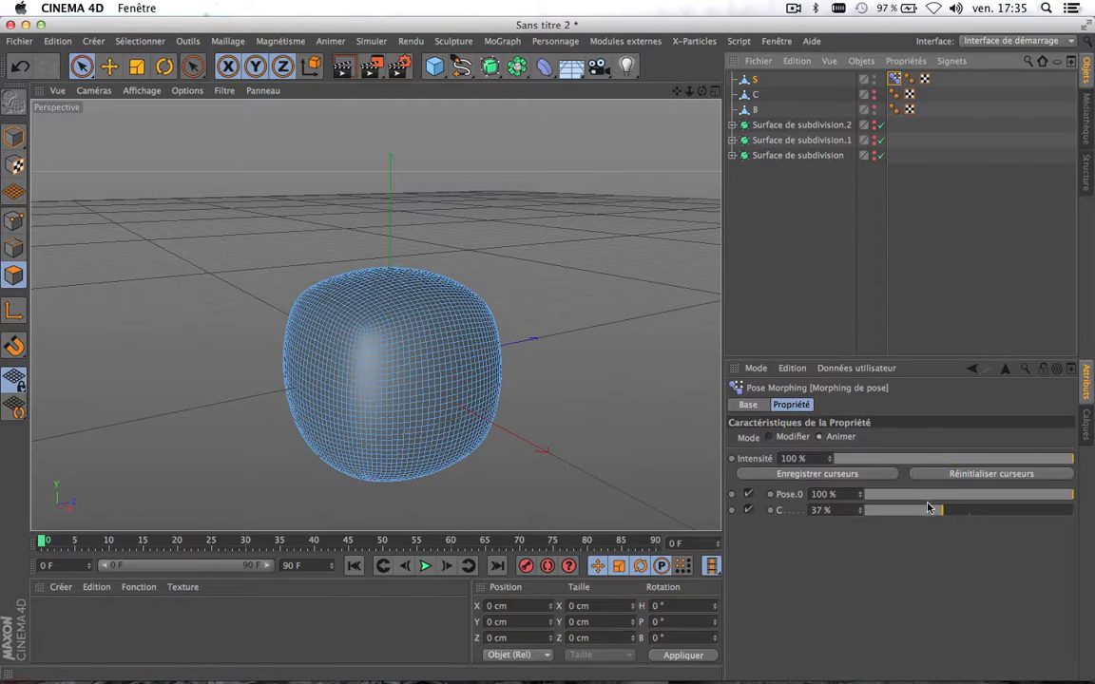
pyautogui.moveTo(929, 508); pyautogui.dragTo(891, 510)
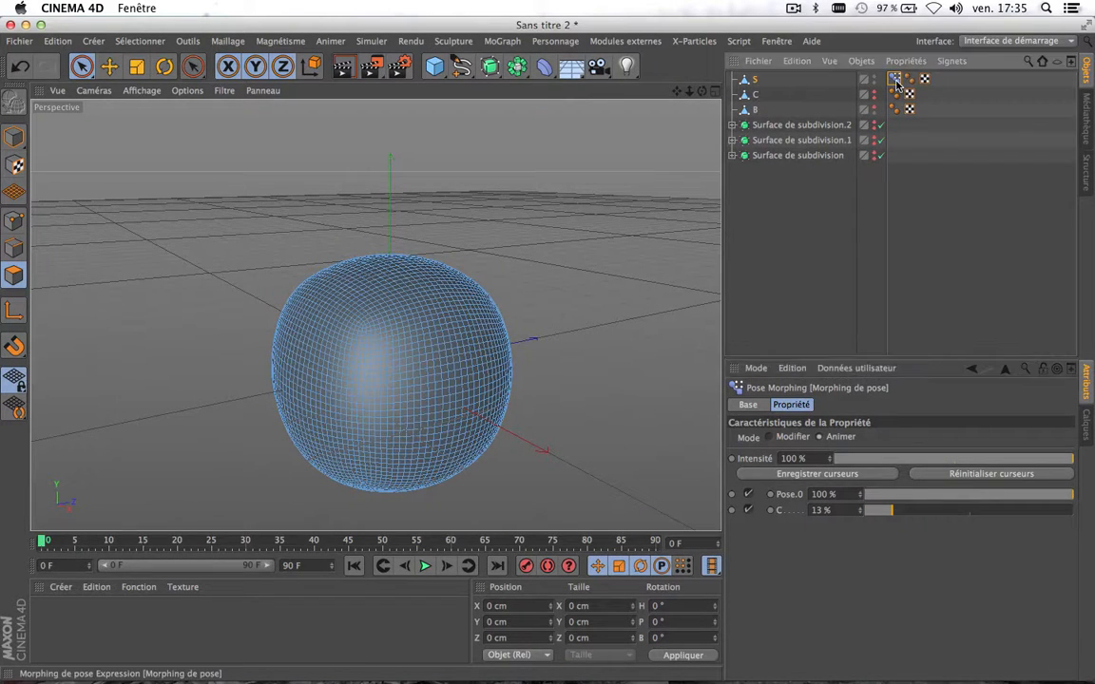
# Show mesh B again and set the C pose strength to 0 % in Animer mode
pyautogui.click(770, 436)
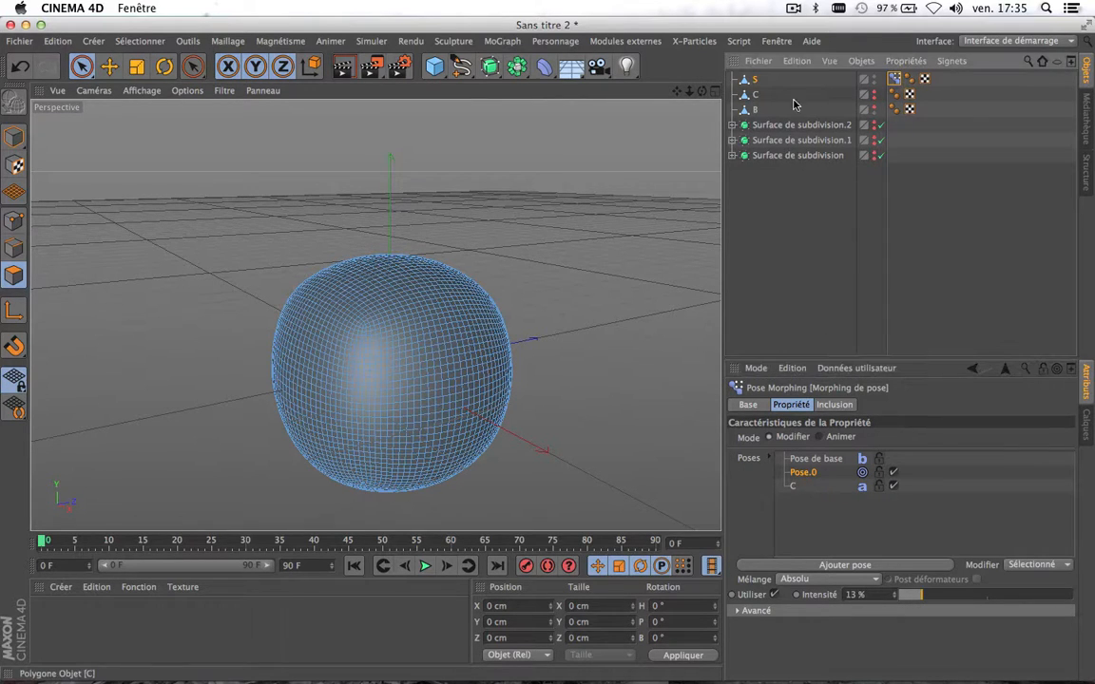
pyautogui.click(874, 110)
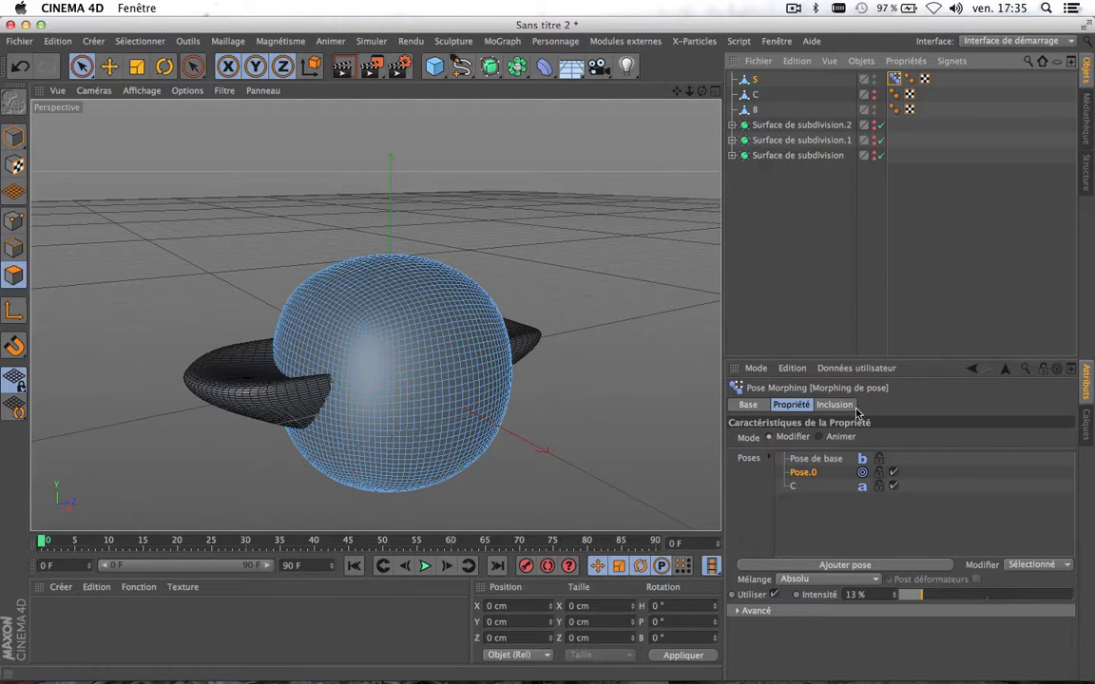
pyautogui.click(840, 436)
pyautogui.moveTo(936, 510); pyautogui.dragTo(815, 509)
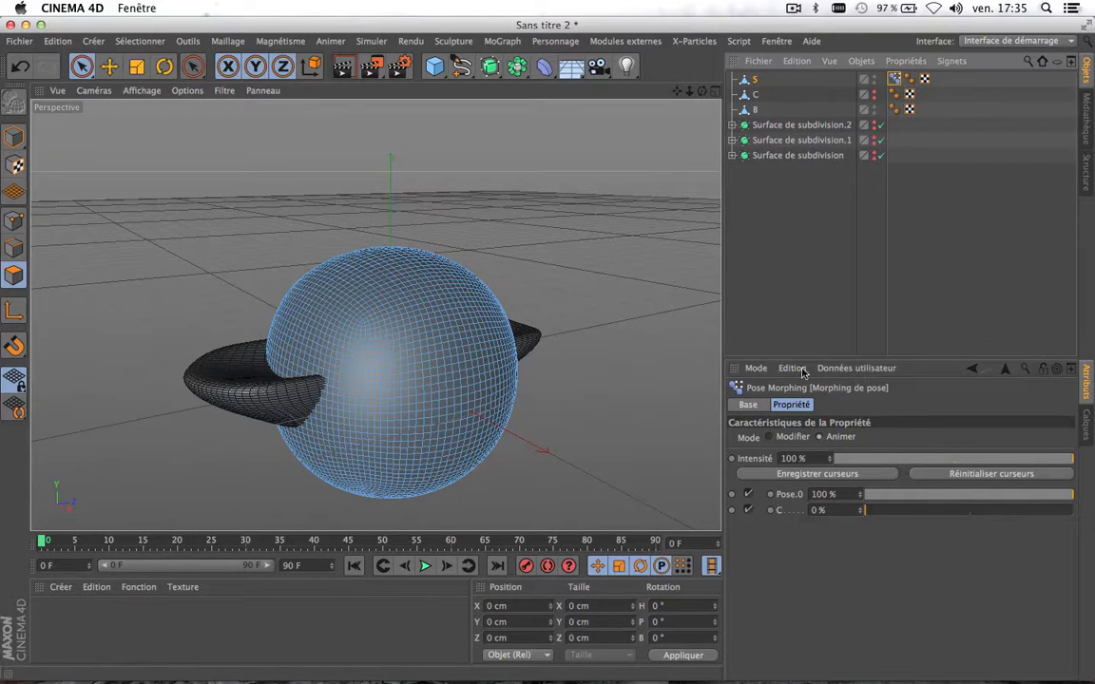
# Return the property to Modifier mode and add mesh B as an absolute morph target
pyautogui.click(787, 439)
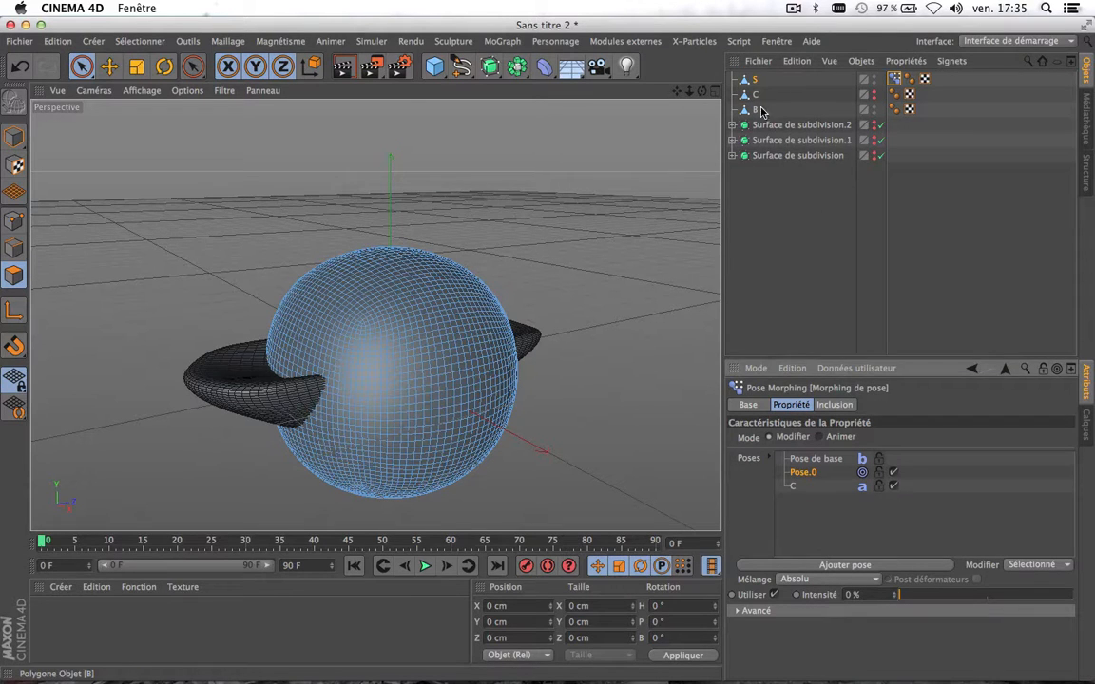
pyautogui.moveTo(756, 109); pyautogui.dragTo(813, 499)
pyautogui.click(667, 248)
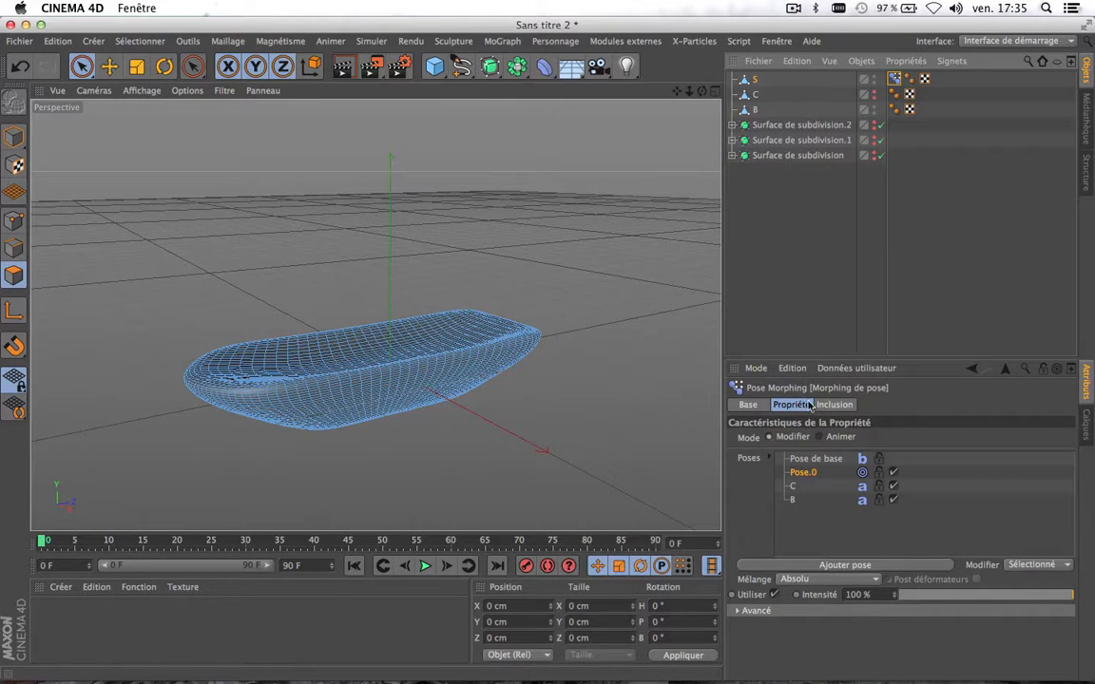
# Set the B pose strength to 0 % in Animer mode and hide mesh B
pyautogui.click(823, 437)
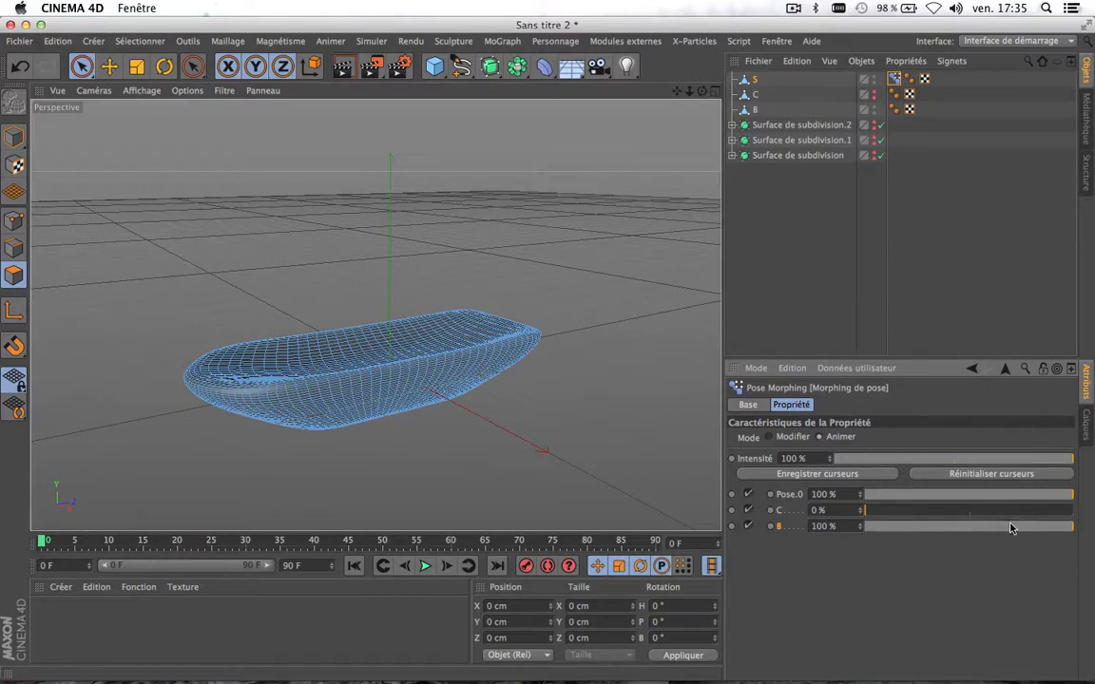
pyautogui.moveTo(1011, 529); pyautogui.dragTo(692, 493)
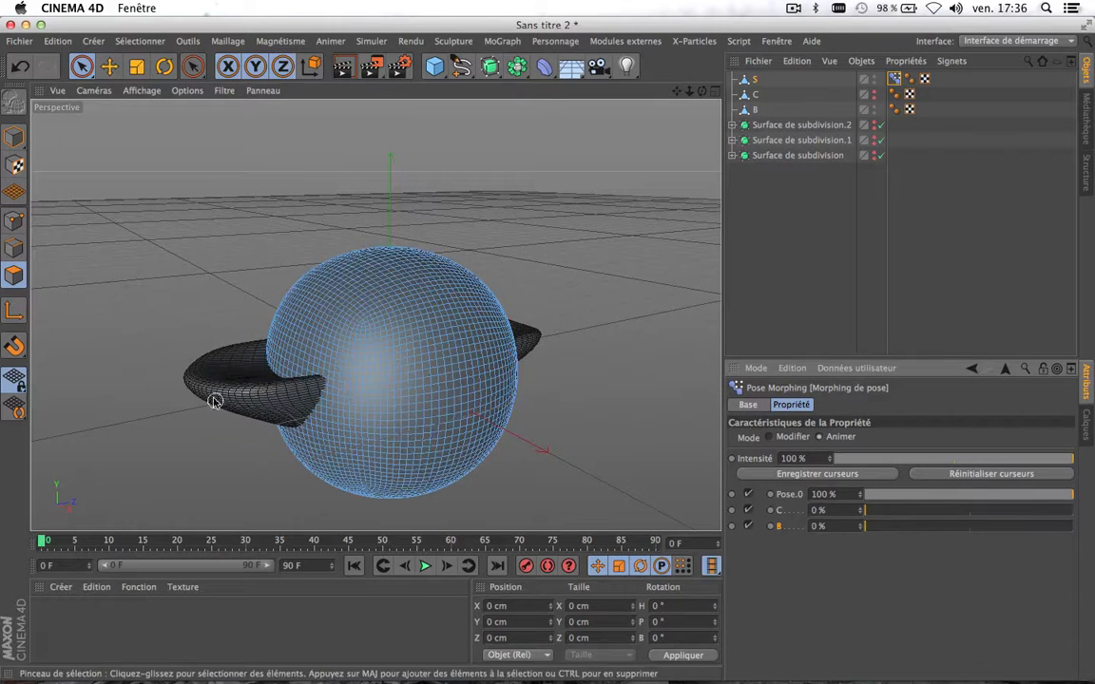
pyautogui.click(875, 120)
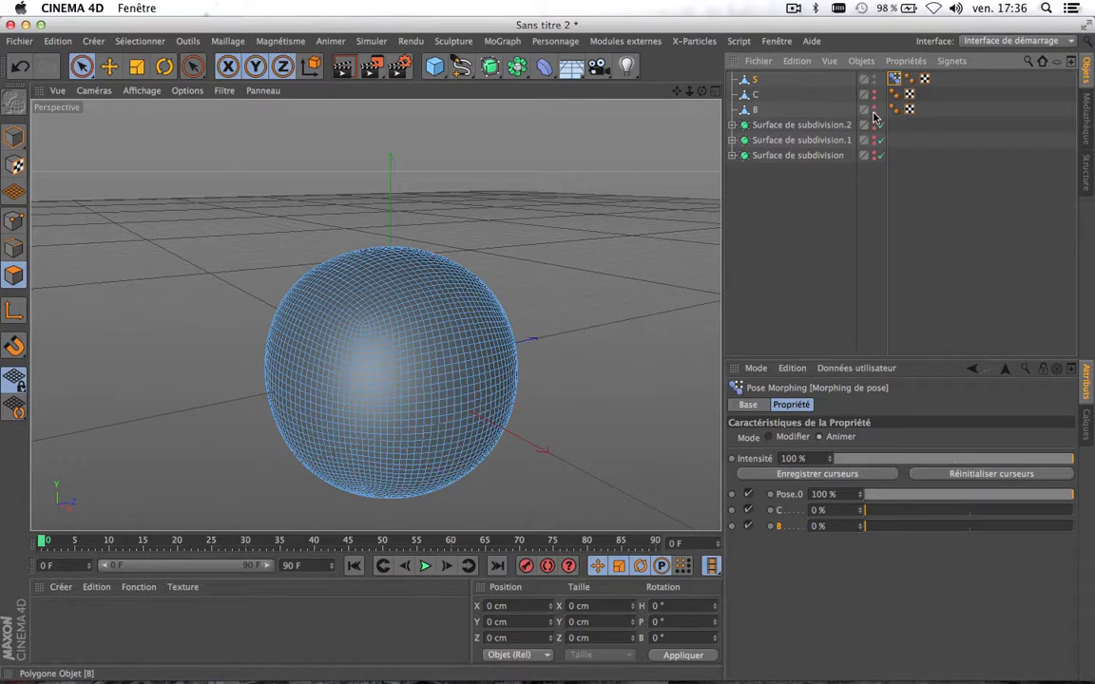
# Test the morphs by rendering the view with B at 100 %, trying C at 100 % with B at 0 %, and returning B to 100 %
pyautogui.moveTo(881, 528); pyautogui.dragTo(1093, 563)
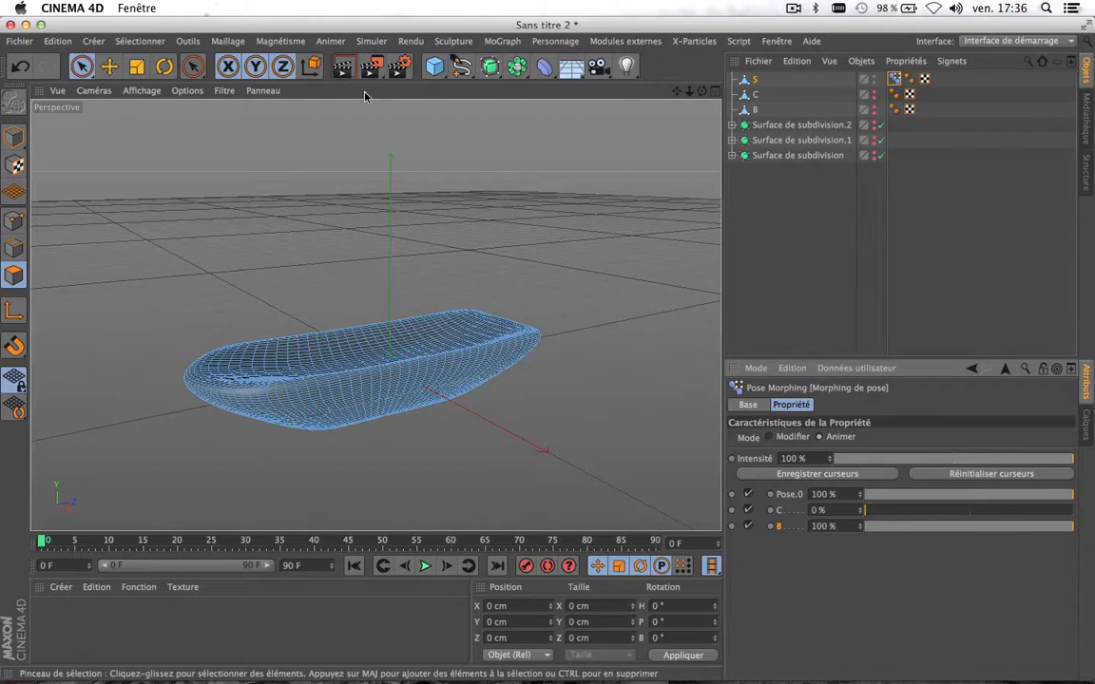
pyautogui.click(343, 65)
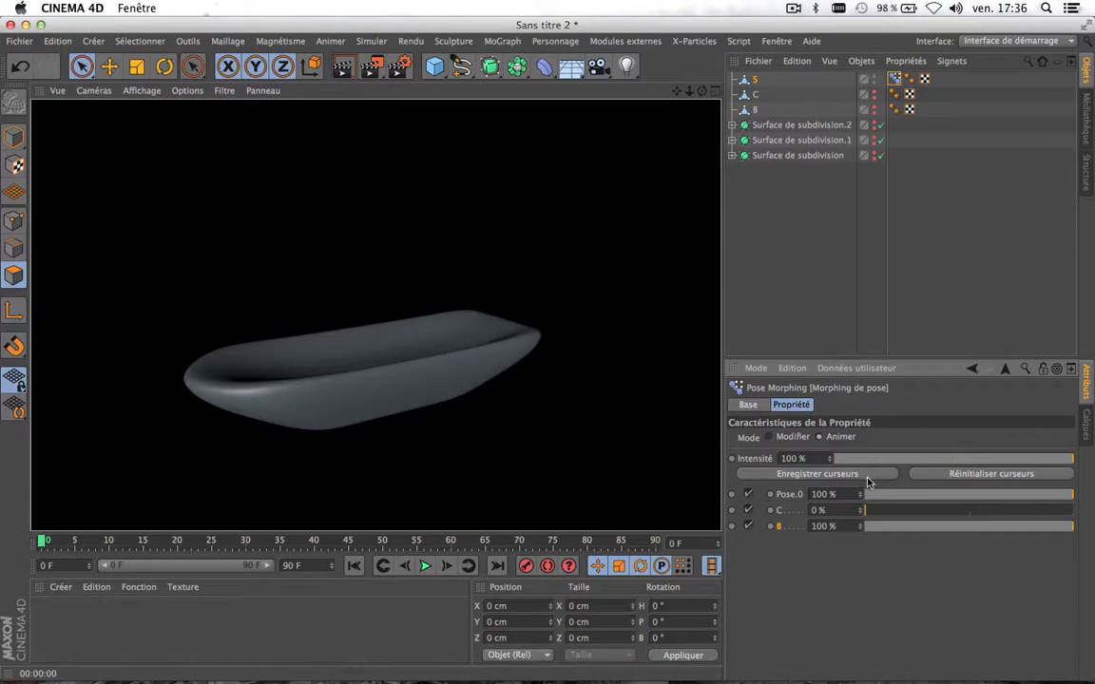
pyautogui.moveTo(966, 530); pyautogui.dragTo(1076, 495)
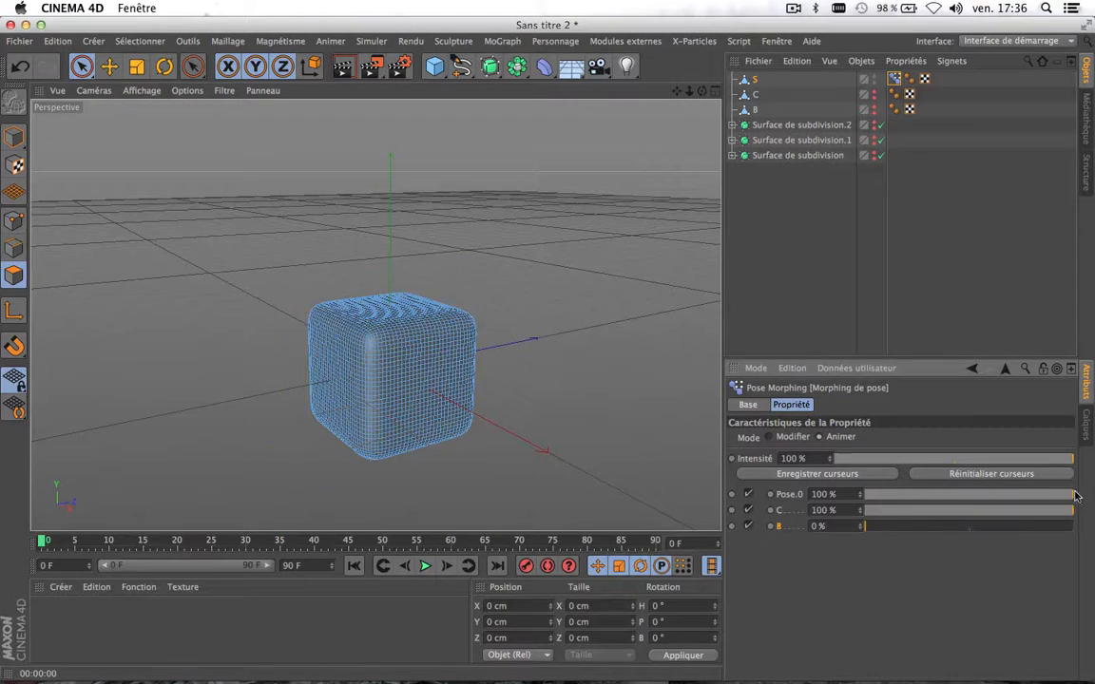
pyautogui.moveTo(901, 529); pyautogui.dragTo(970, 474)
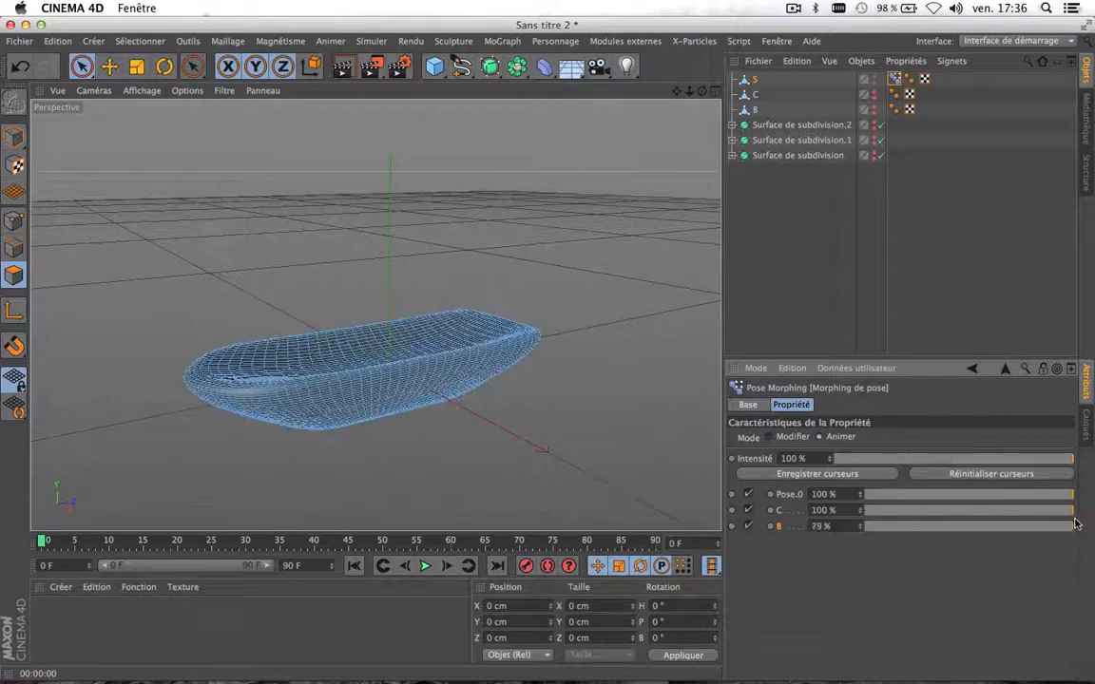
# Render the boat morph from another angle, inspect its shape all around and check mesh B and the morph property of S
pyautogui.scroll(10, 305, 392)
pyautogui.scroll(-8, 305, 391)
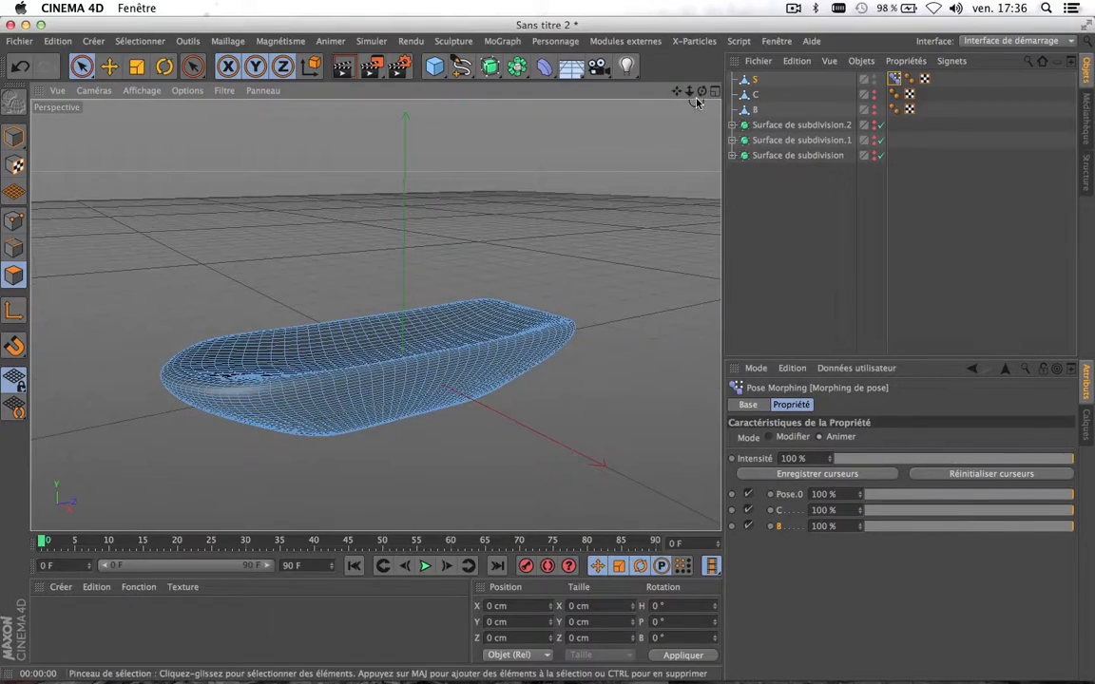
pyautogui.moveTo(703, 93); pyautogui.dragTo(895, 262)
pyautogui.click(344, 66)
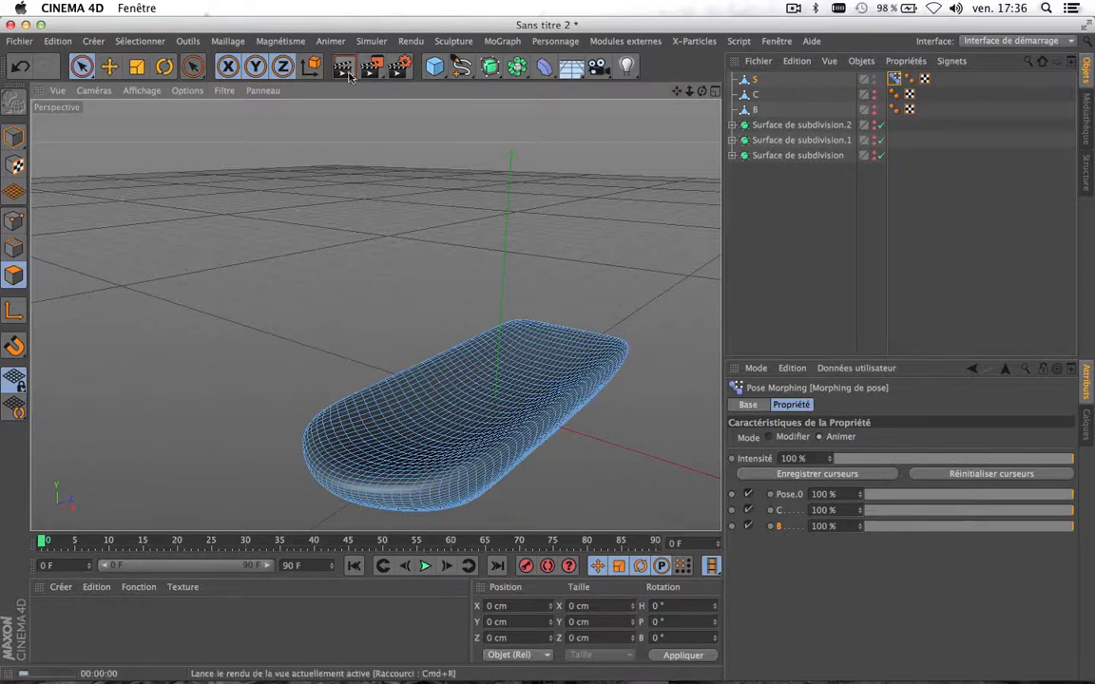
pyautogui.scroll(-3, 548, 373)
pyautogui.scroll(5, 549, 374)
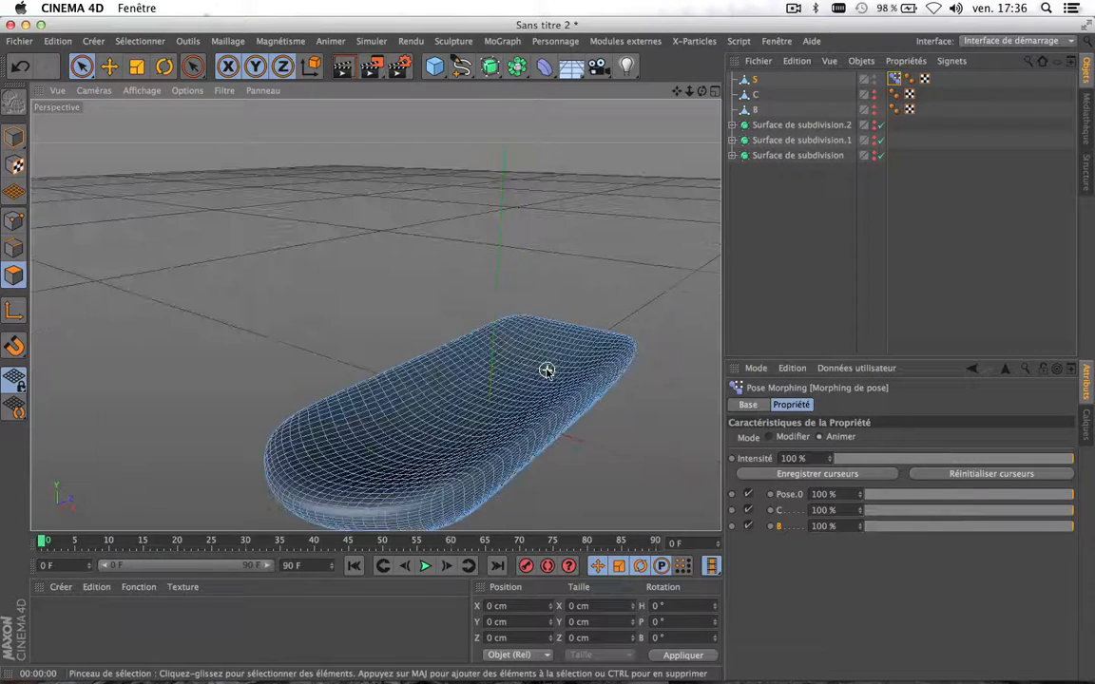
pyautogui.moveTo(702, 92); pyautogui.dragTo(377, 315)
pyautogui.click(756, 110)
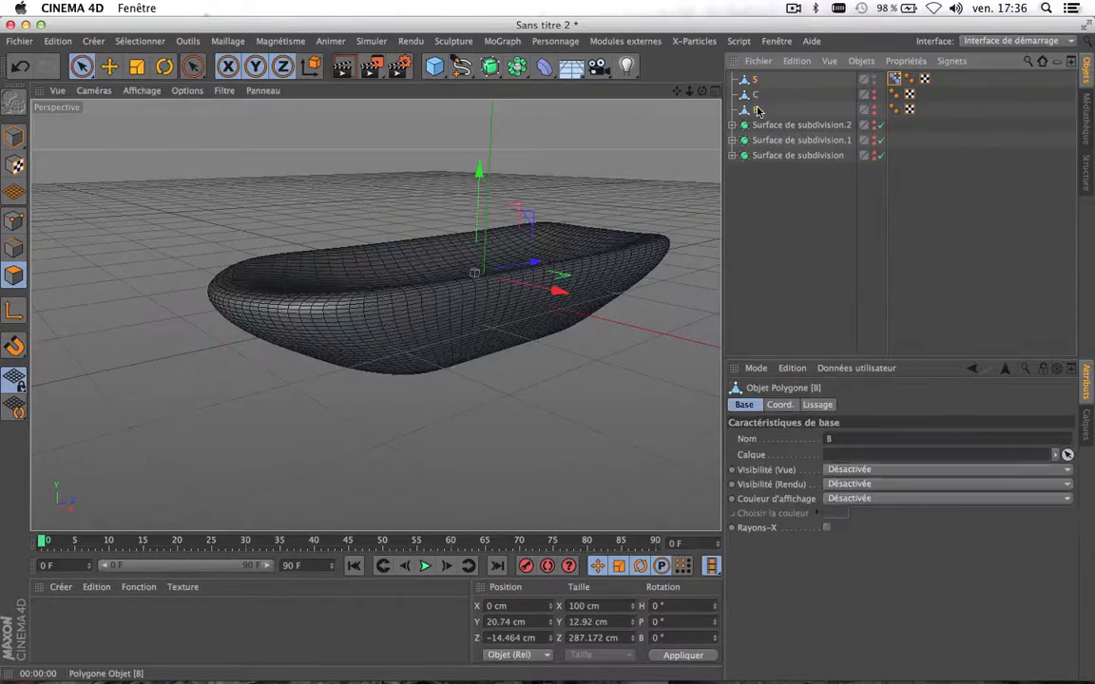
pyautogui.click(894, 78)
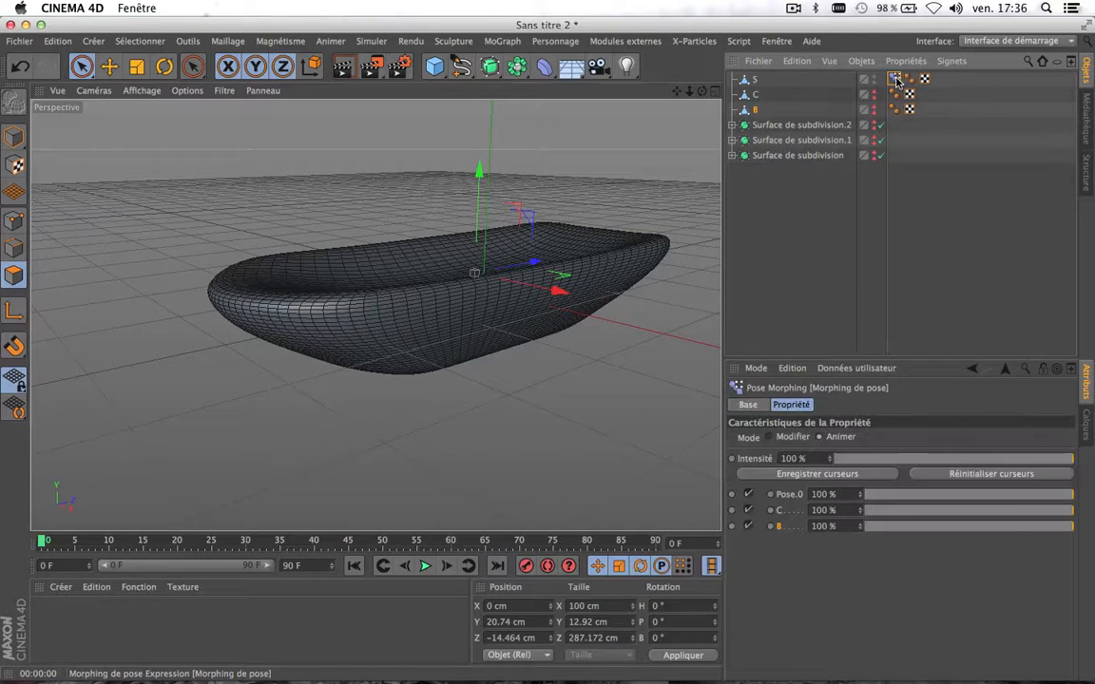
pyautogui.click(776, 221)
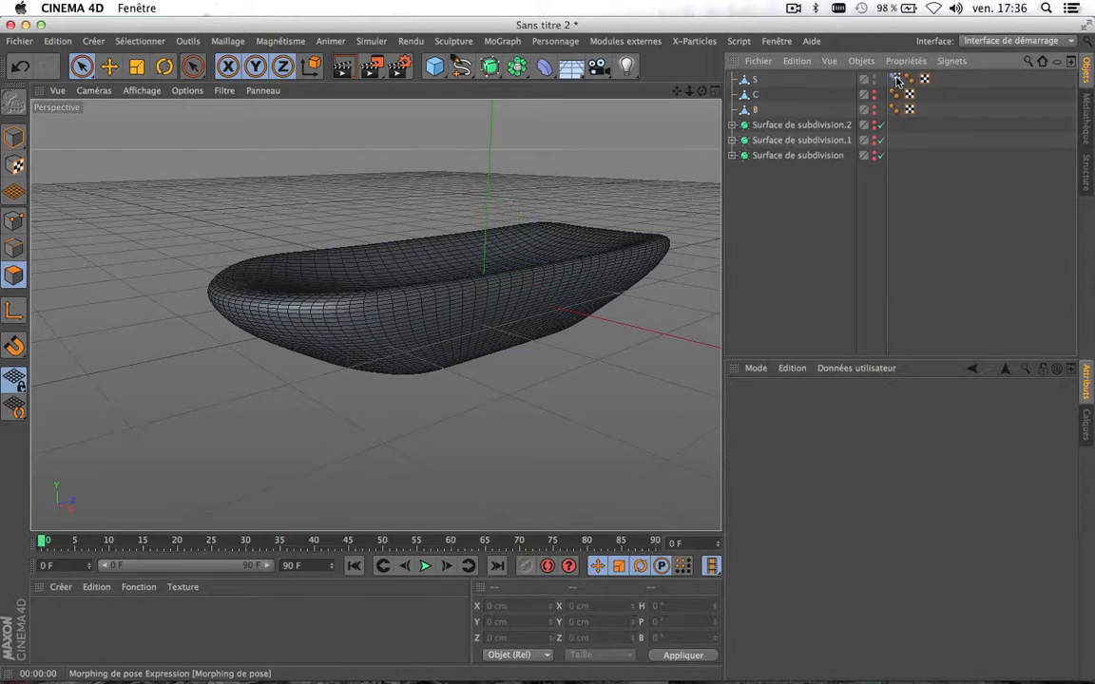
# Set the morph sliders of S to 100 % for Pose.0 and C and 0 % for B
pyautogui.click(894, 80)
pyautogui.moveTo(948, 527); pyautogui.dragTo(838, 539)
pyautogui.moveTo(970, 494); pyautogui.dragTo(768, 533)
pyautogui.moveTo(1027, 510); pyautogui.dragTo(1093, 503)
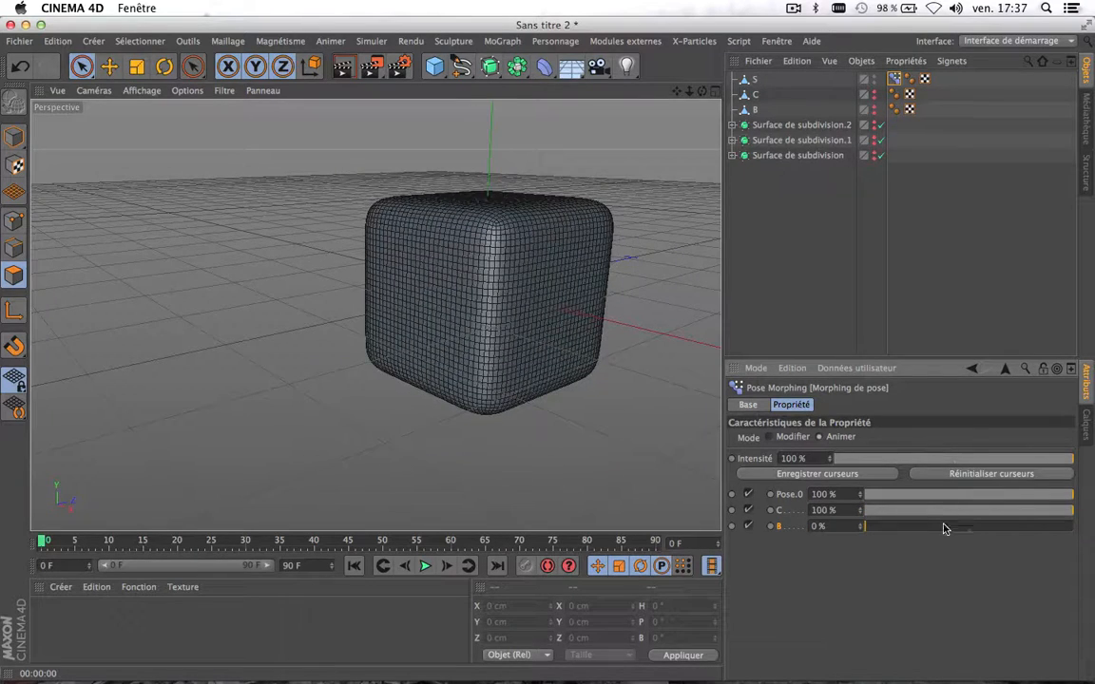
pyautogui.moveTo(944, 529); pyautogui.dragTo(819, 529)
pyautogui.moveTo(947, 516); pyautogui.dragTo(1093, 516)
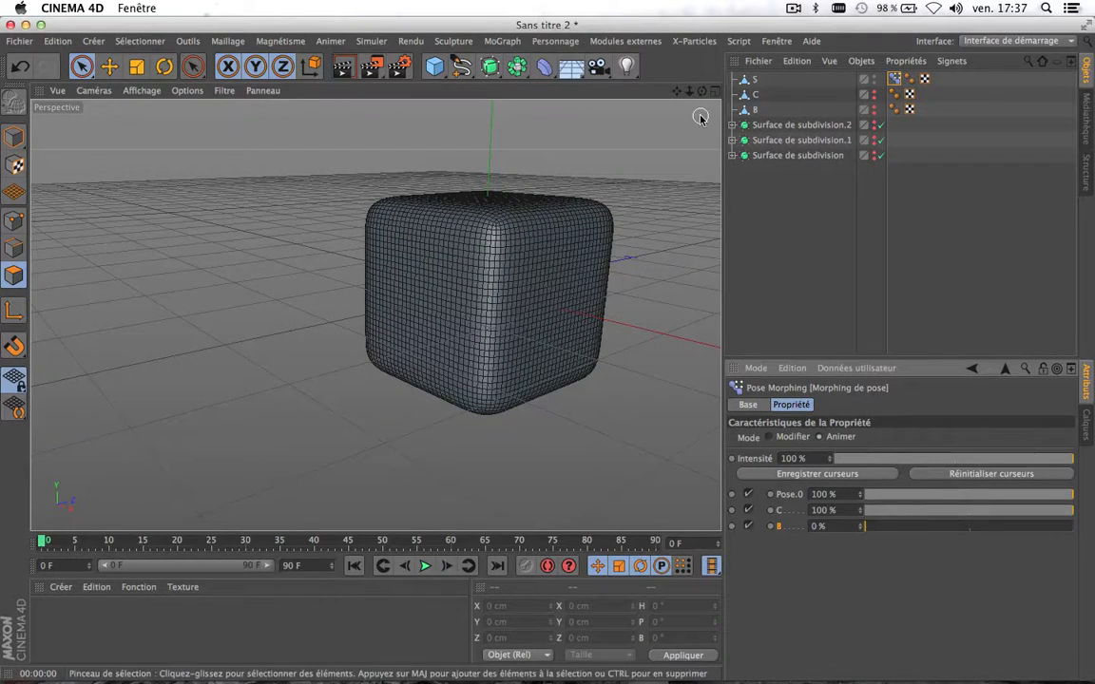
# Add a sphere primitive and scale it down uniformly in object mode to about 39 cm across
pyautogui.click(432, 76)
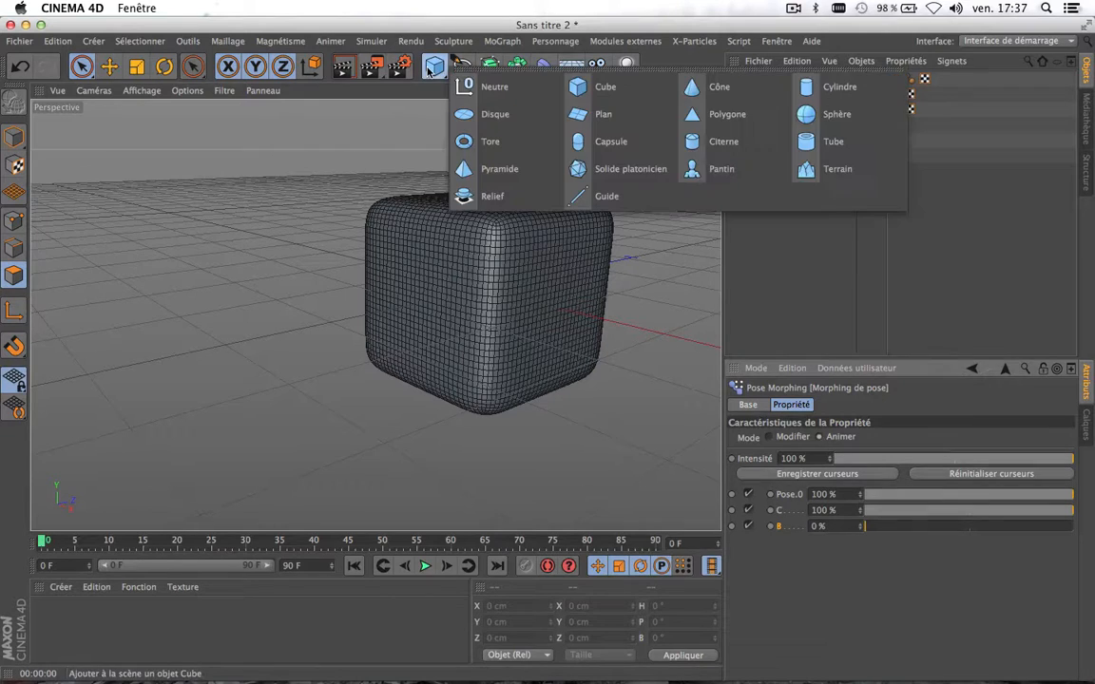
pyautogui.click(811, 120)
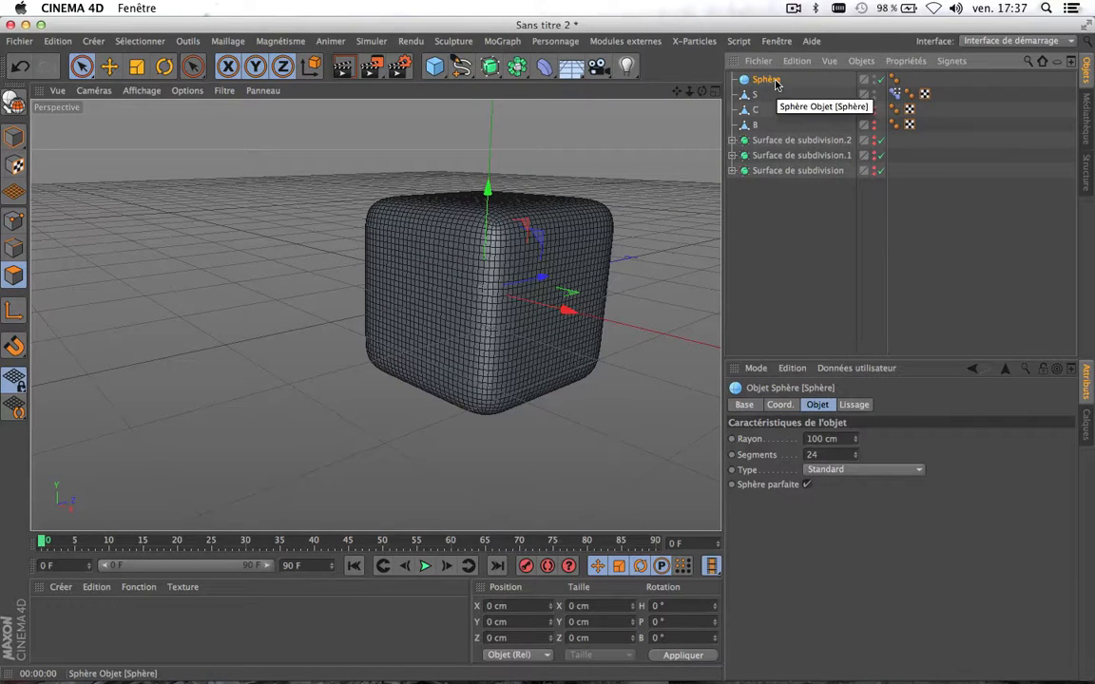
pyautogui.click(138, 67)
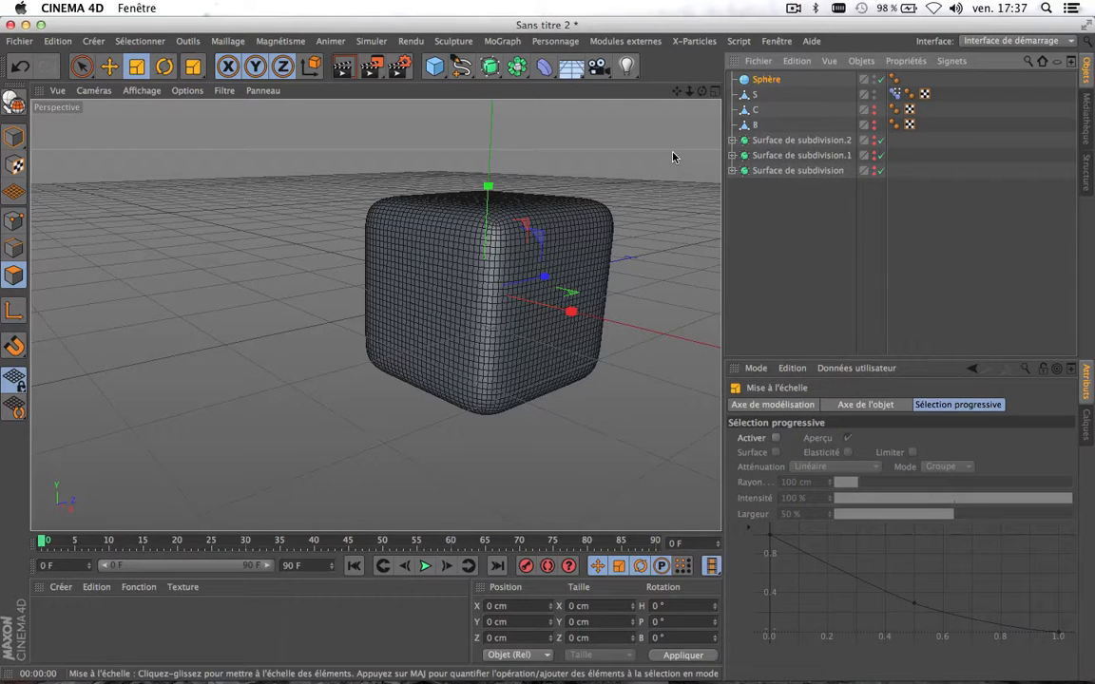
pyautogui.click(14, 136)
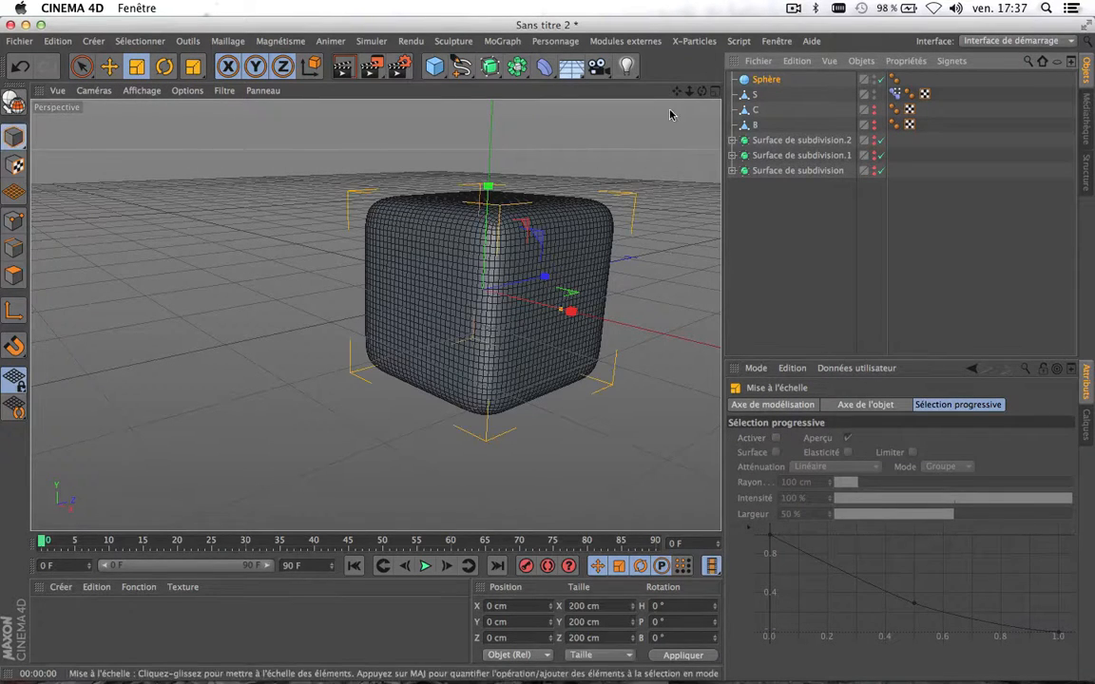
pyautogui.moveTo(704, 134); pyautogui.dragTo(373, 420)
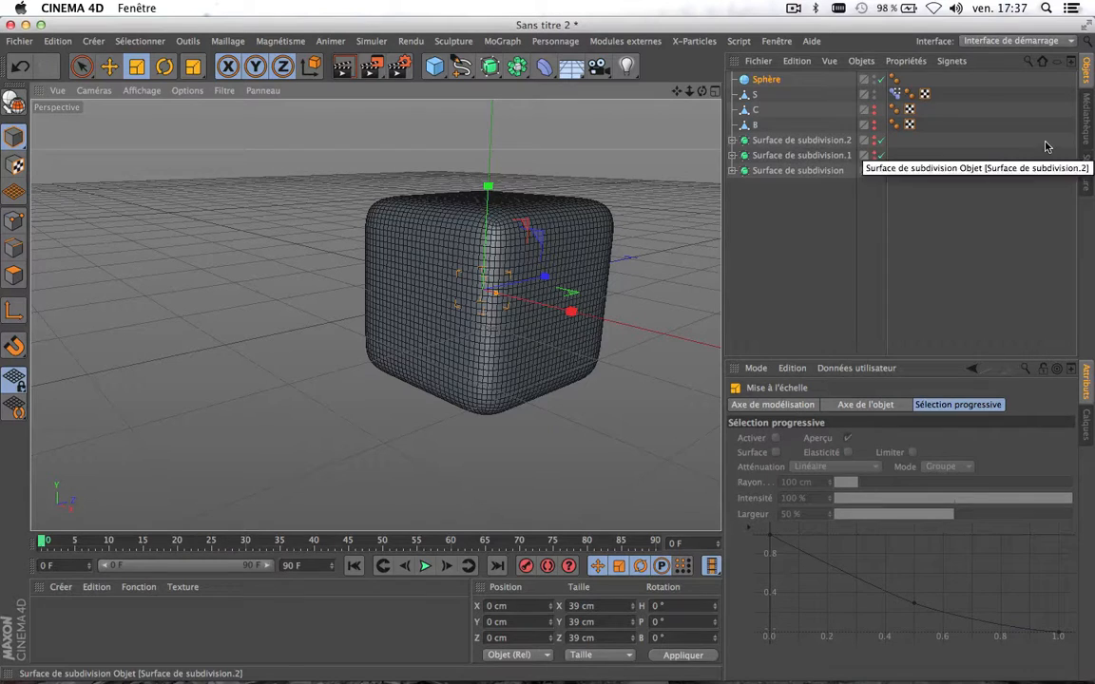
# Add a Contrainte property to the new sphere and enable its Limite constraint
pyautogui.click(779, 81)
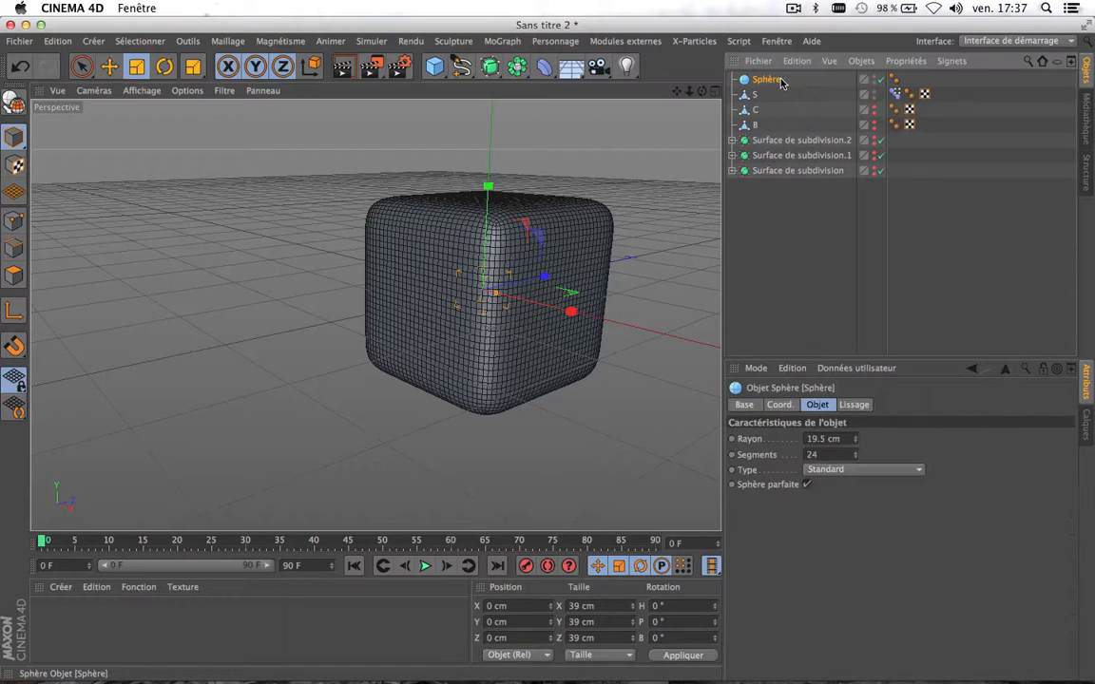
pyautogui.rightClick(781, 84)
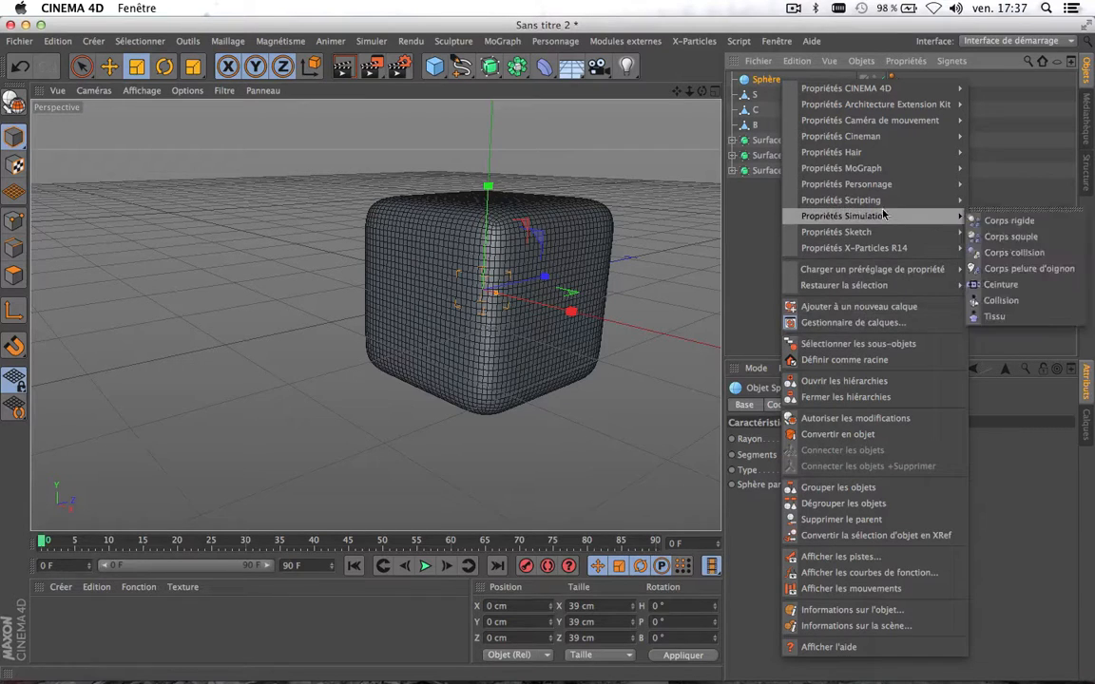
pyautogui.moveTo(882, 187)
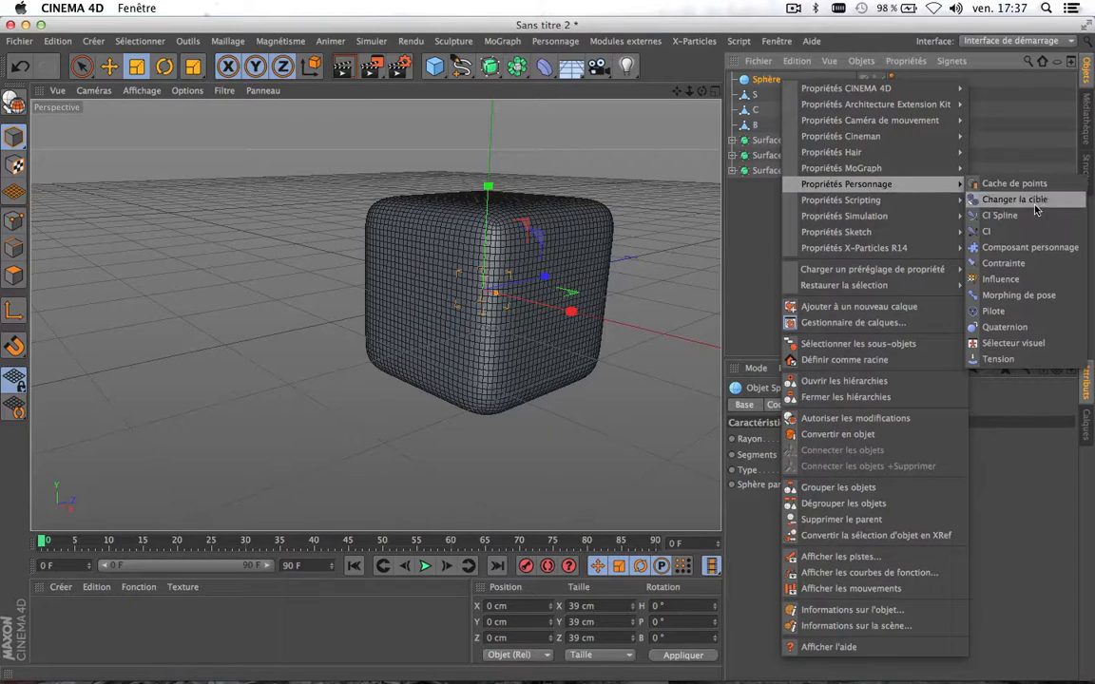
pyautogui.click(1003, 264)
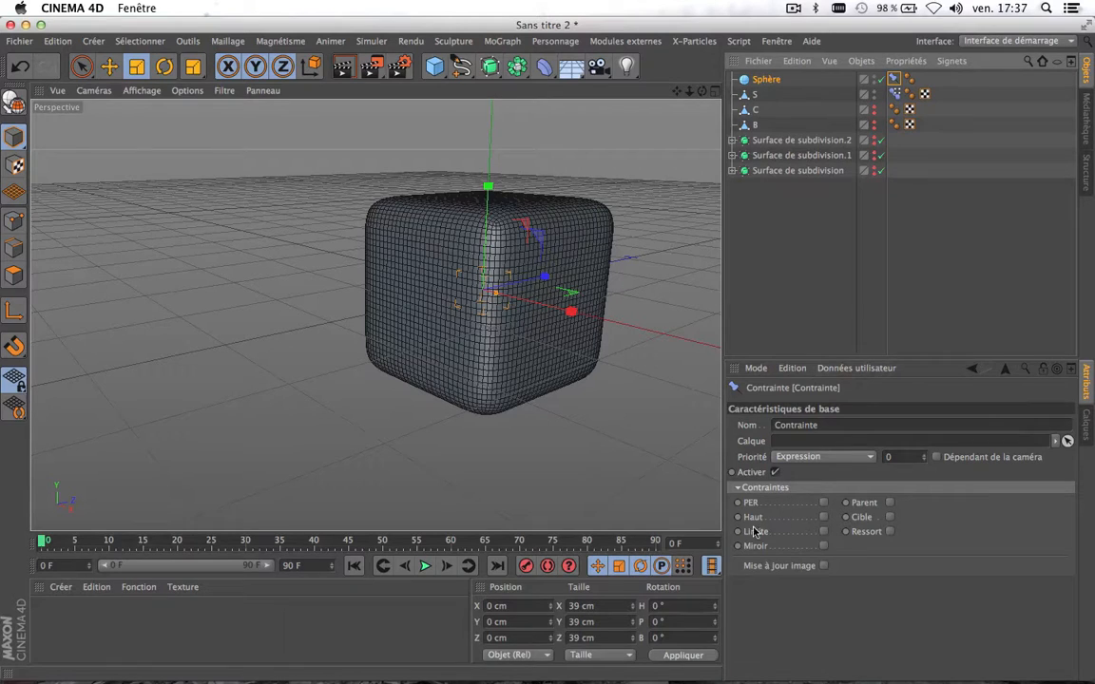
pyautogui.click(823, 533)
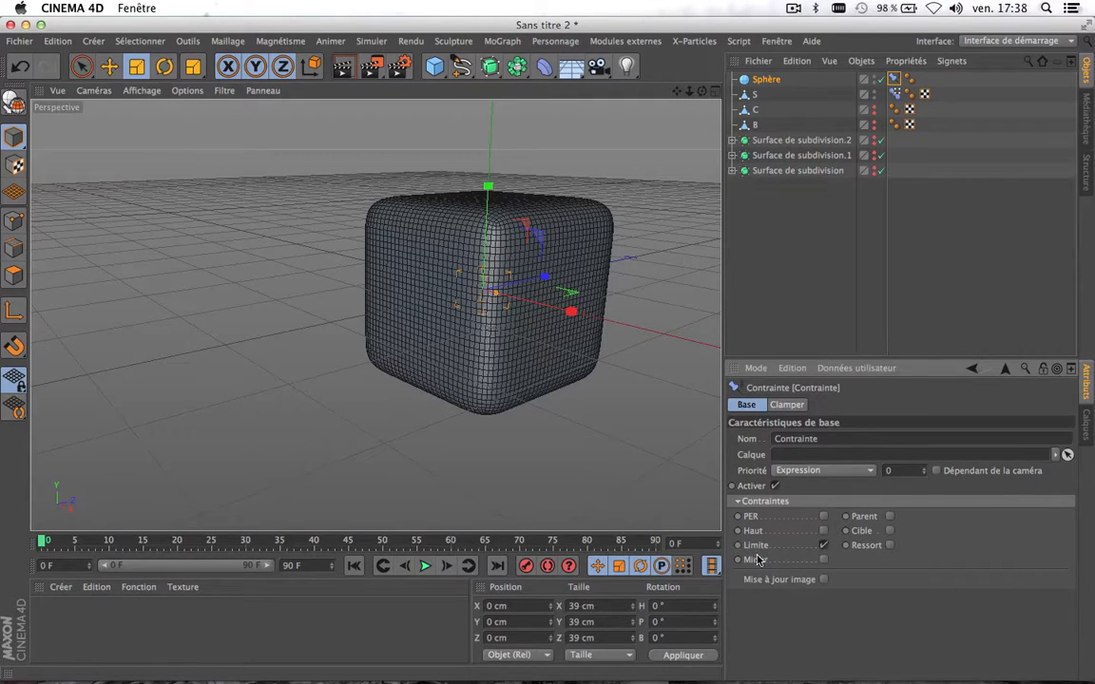
# Configure the sphere's clamp from Origine in Fixer position mode, aligned as Normale, with mesh S as the target
pyautogui.click(788, 406)
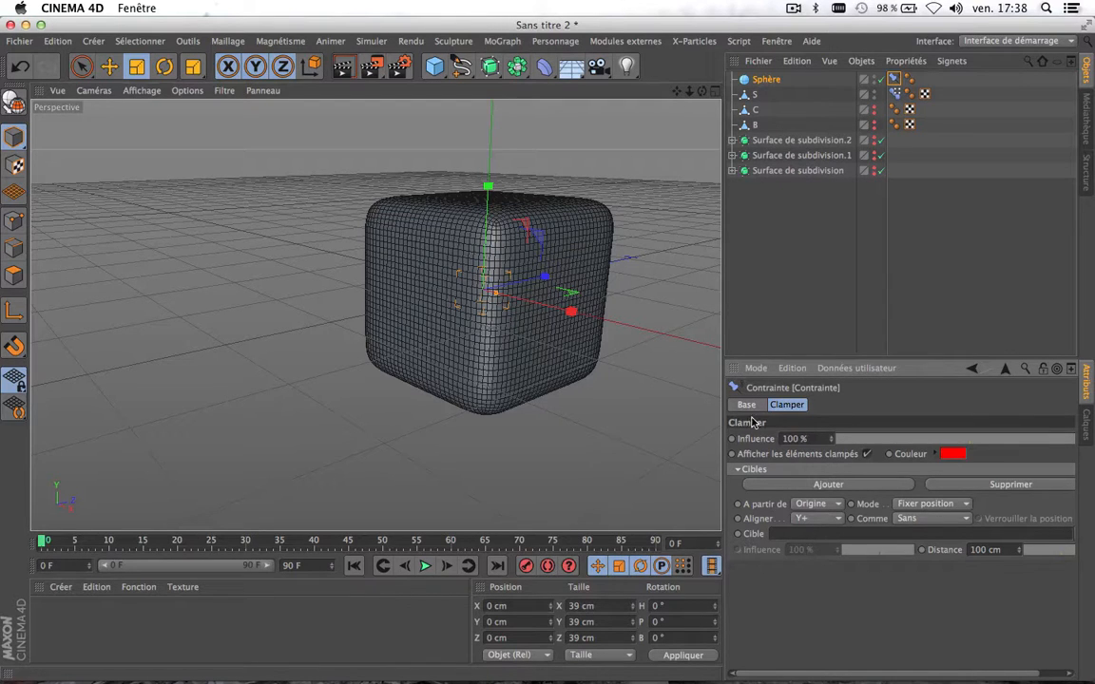
pyautogui.click(825, 506)
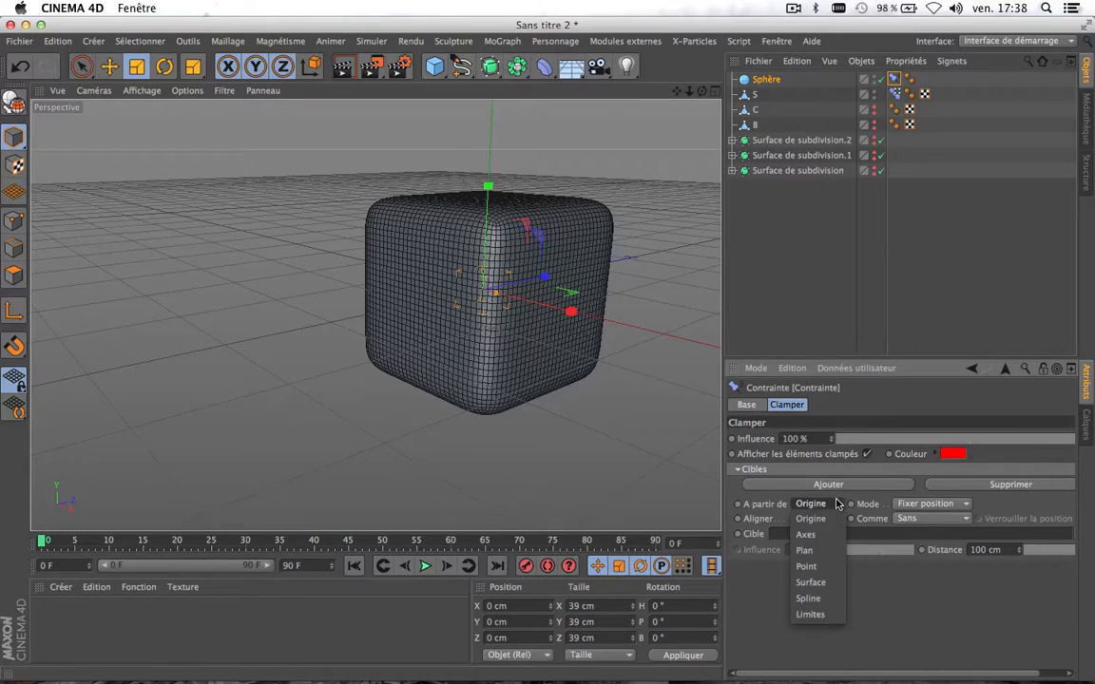
pyautogui.click(810, 519)
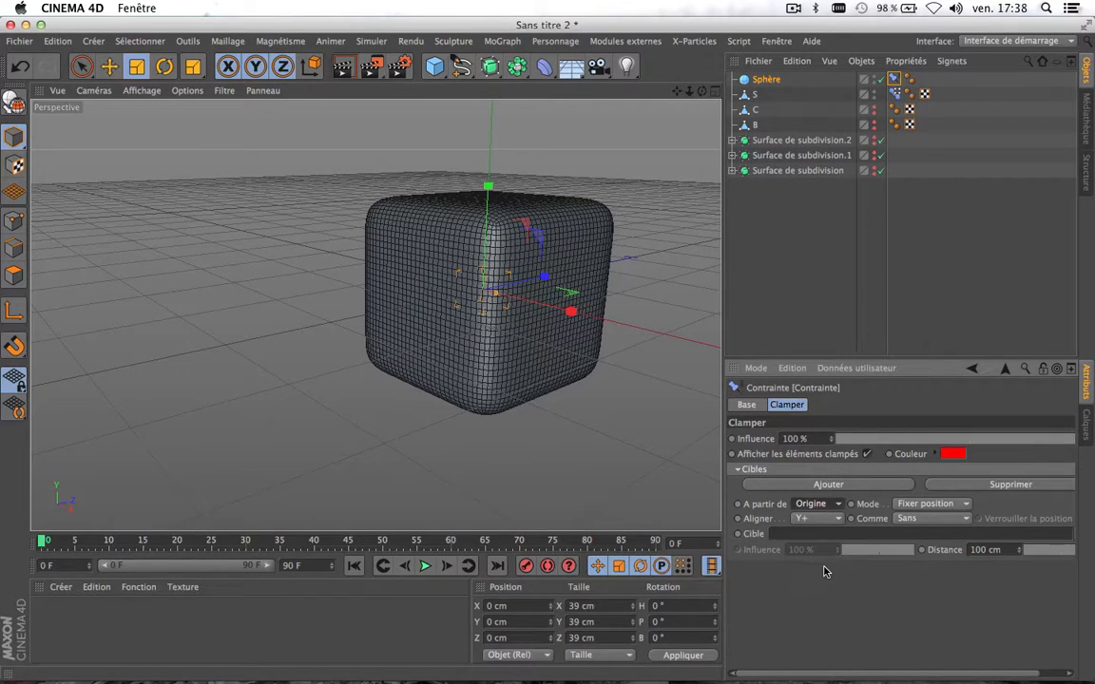
pyautogui.click(957, 507)
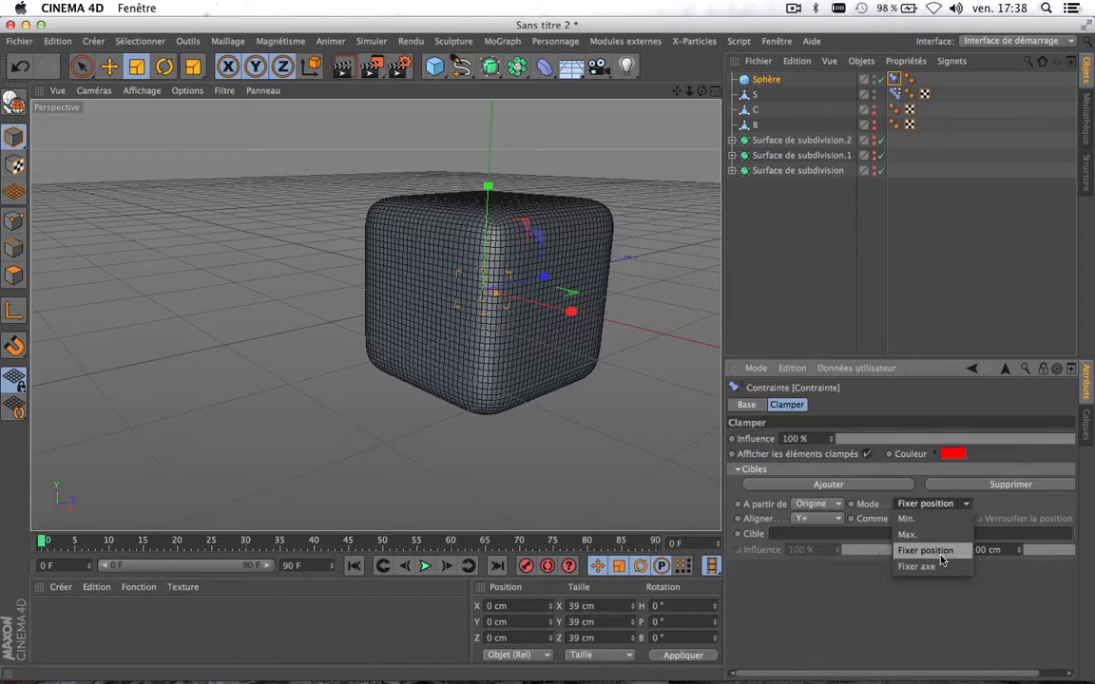
pyautogui.click(947, 550)
pyautogui.click(933, 519)
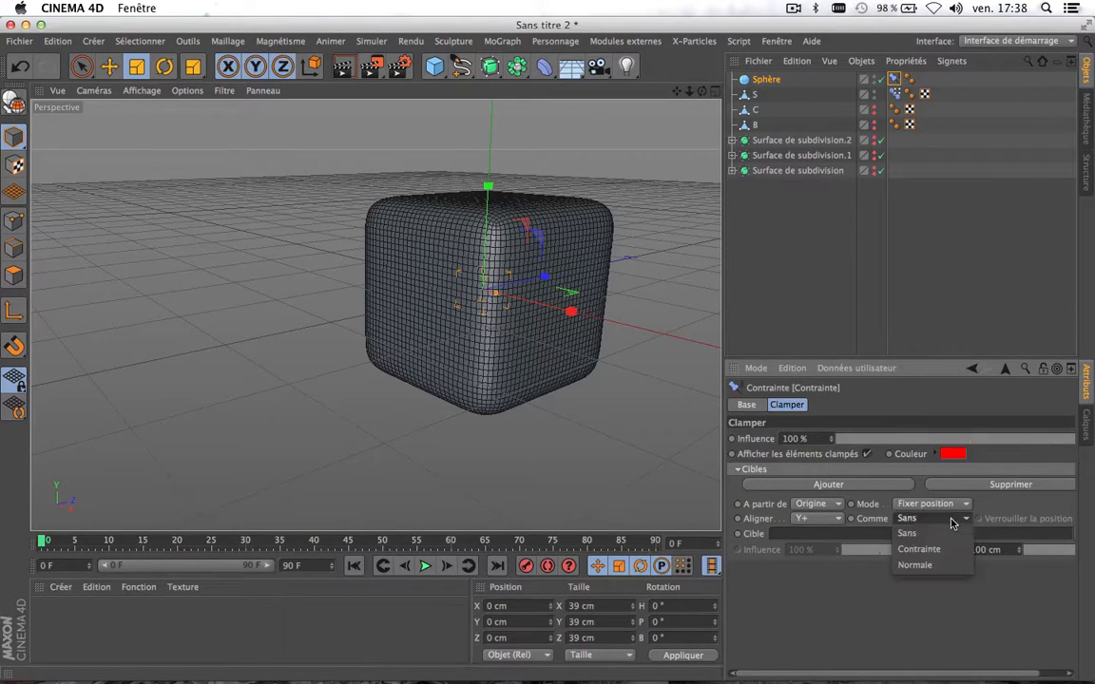
pyautogui.click(927, 562)
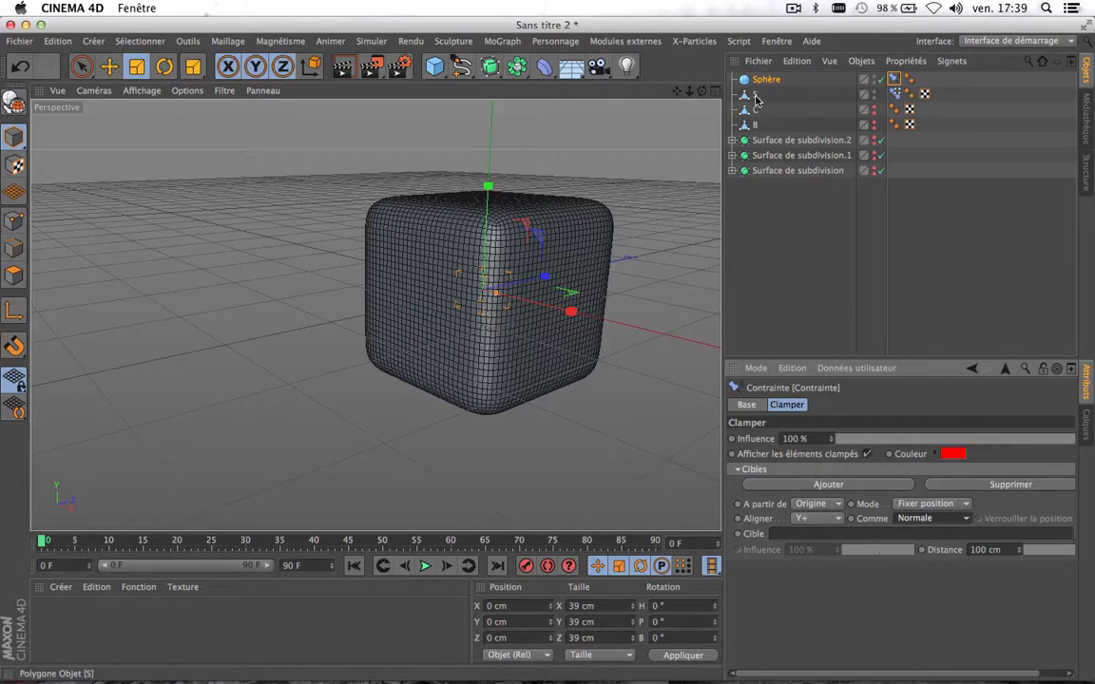
pyautogui.moveTo(757, 99); pyautogui.dragTo(789, 543)
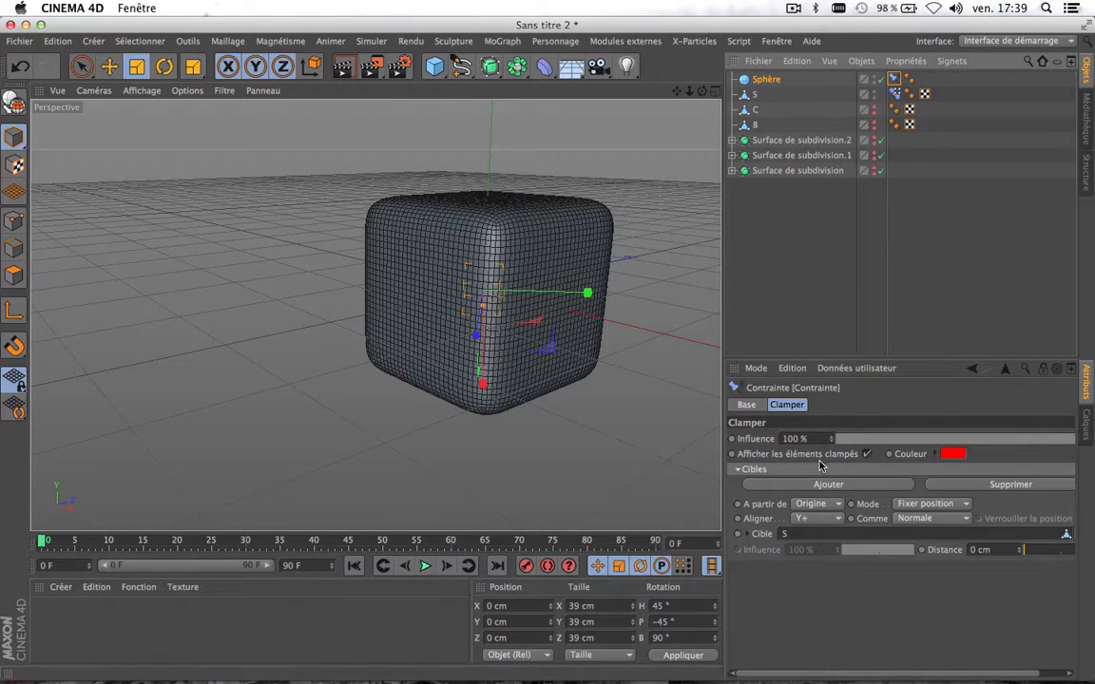
# Change the clamp's reference to Surface so the sphere attaches to the outside of mesh S
pyautogui.click(834, 504)
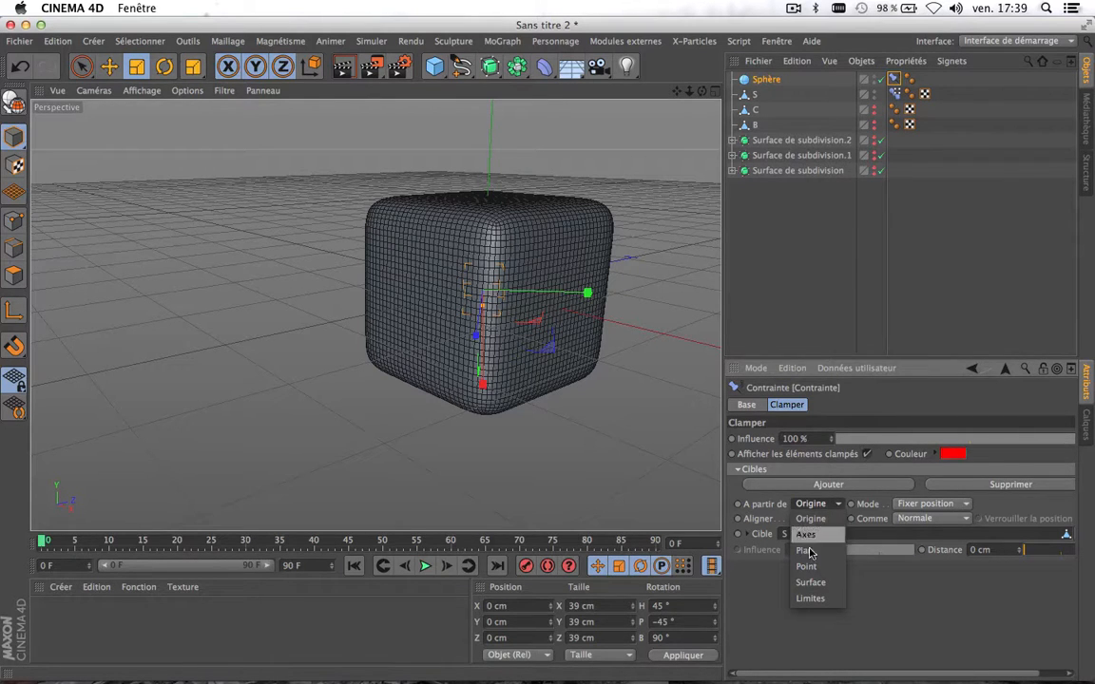
pyautogui.click(900, 584)
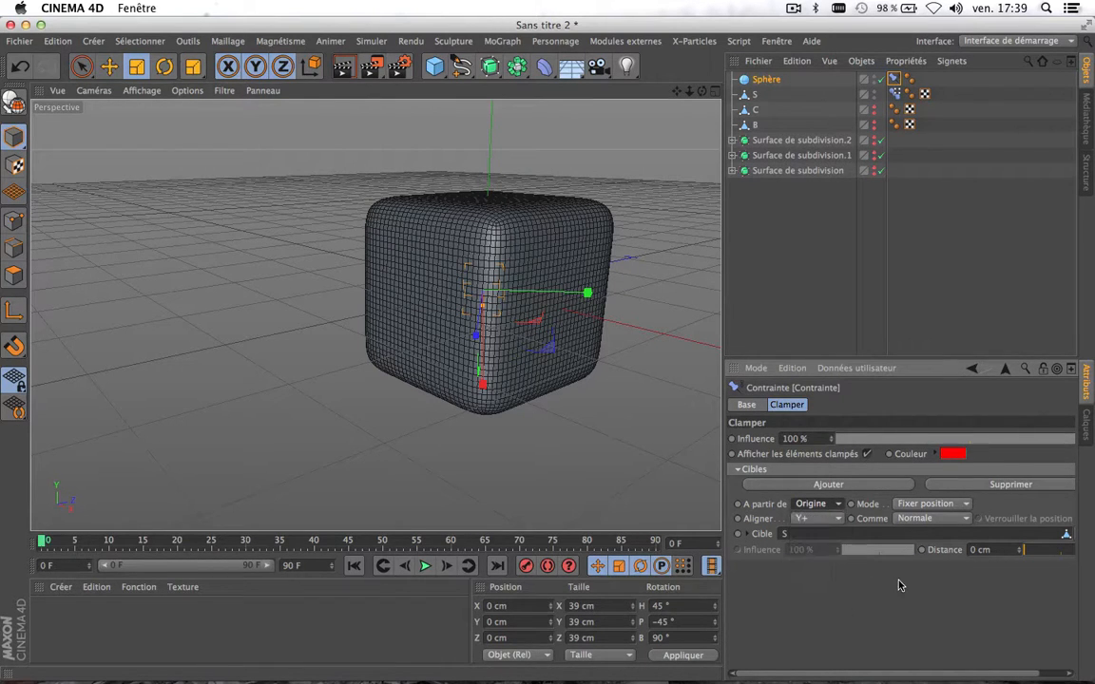
pyautogui.click(842, 505)
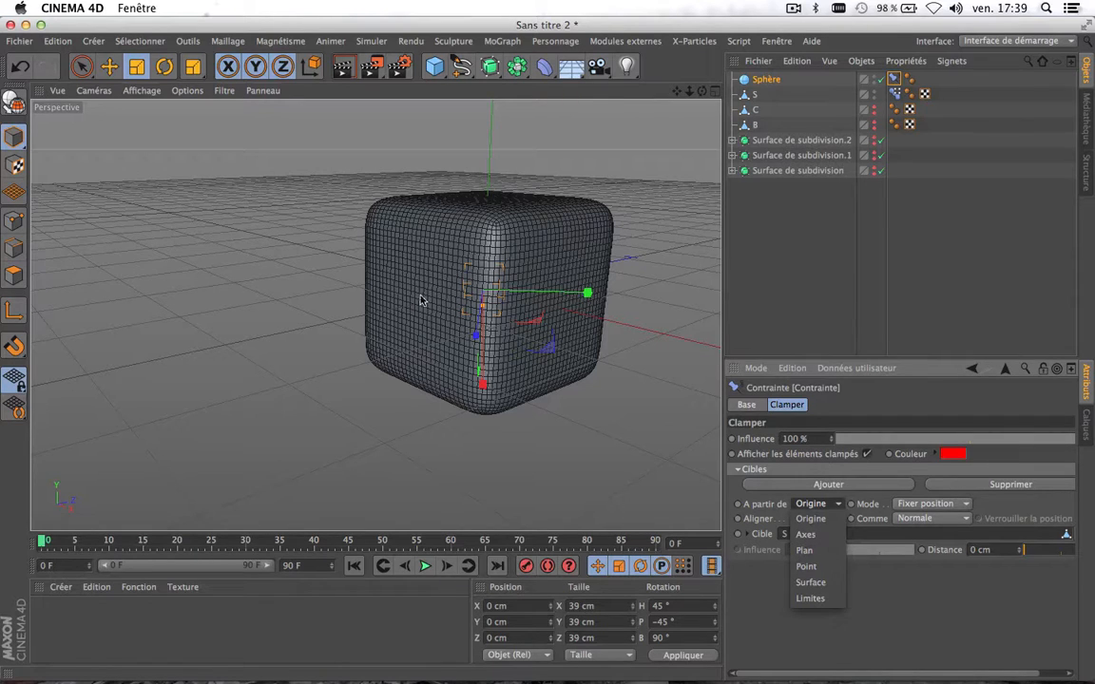
pyautogui.click(809, 582)
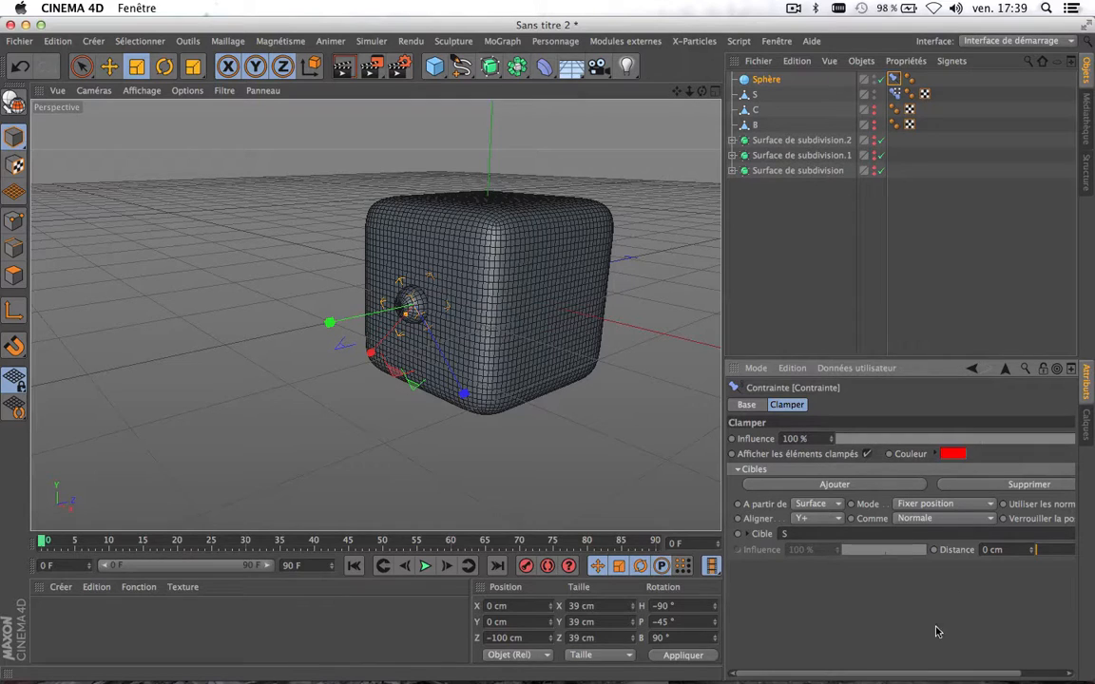
# Try the clamp distance at 100 cm twice, returning it to 0 cm each time
pyautogui.moveTo(909, 673); pyautogui.dragTo(952, 674)
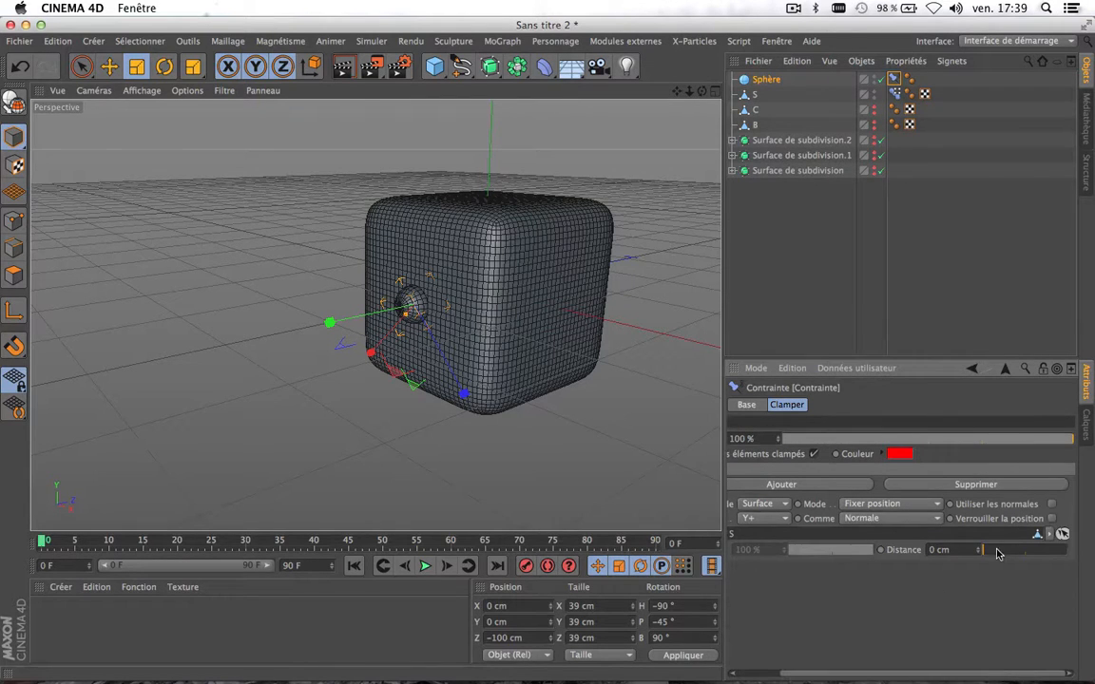
pyautogui.moveTo(985, 552)
pyautogui.mouseDown()
pyautogui.moveTo(1088, 554)
pyautogui.moveTo(983, 553)
pyautogui.moveTo(969, 568)
pyautogui.mouseUp()
pyautogui.moveTo(950, 564); pyautogui.dragTo(1084, 557)
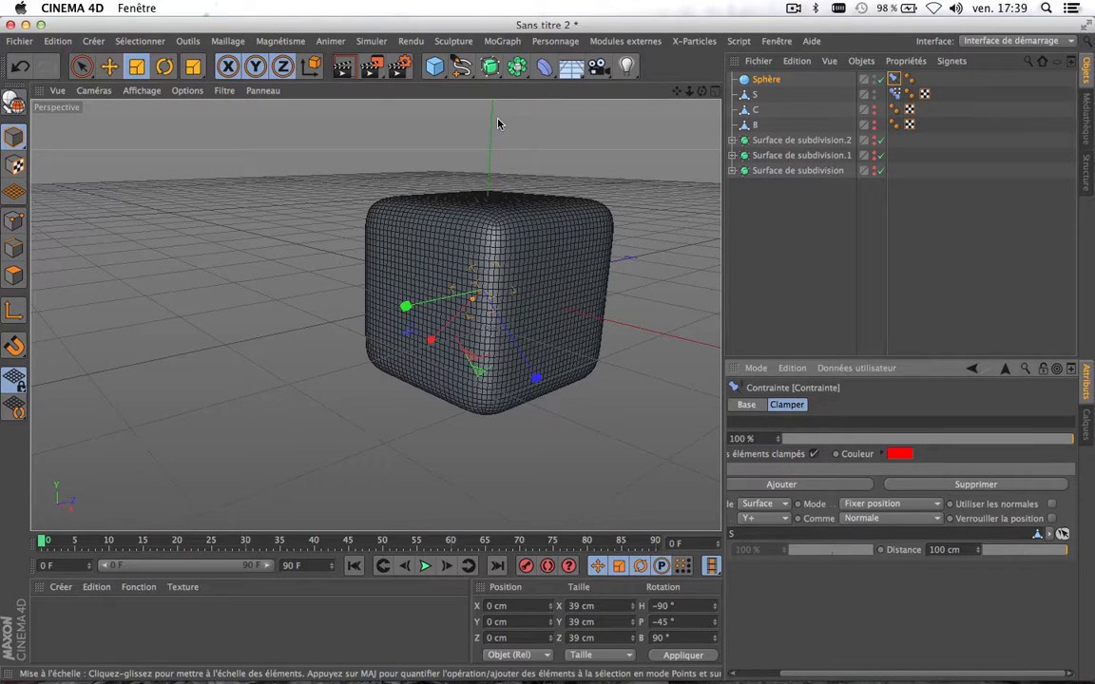
pyautogui.keyDown('alt'); pyautogui.moveTo(617, 165); pyautogui.dragTo(400, 166); pyautogui.keyUp('alt')
pyautogui.moveTo(677, 92); pyautogui.dragTo(696, 6)
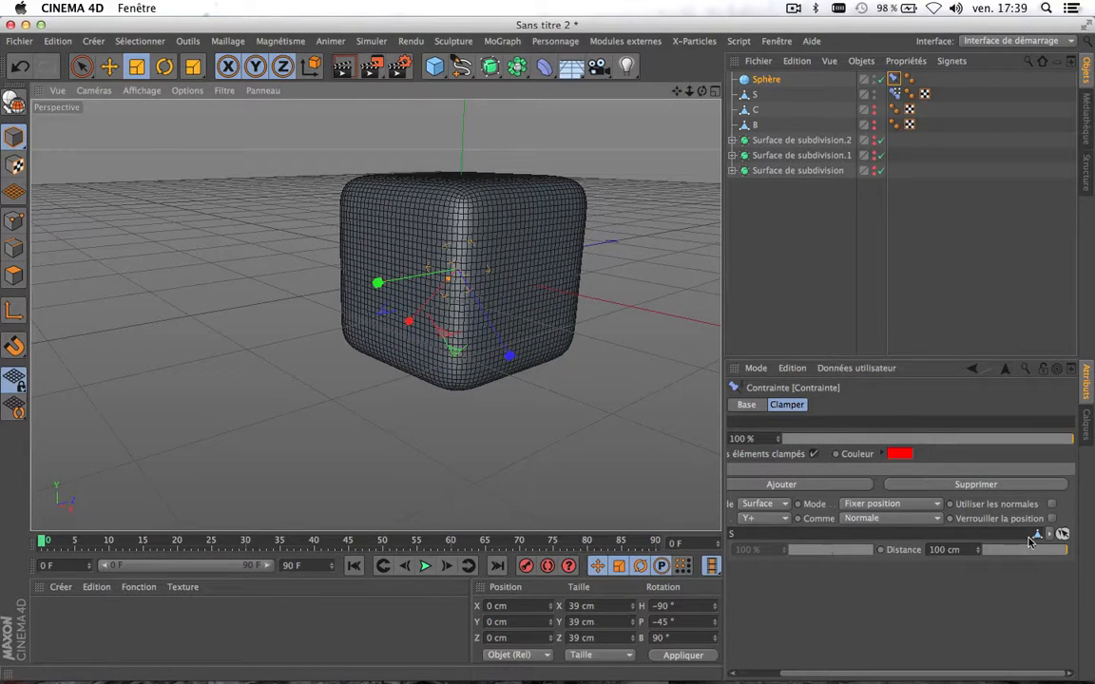
pyautogui.moveTo(1047, 551); pyautogui.dragTo(940, 550)
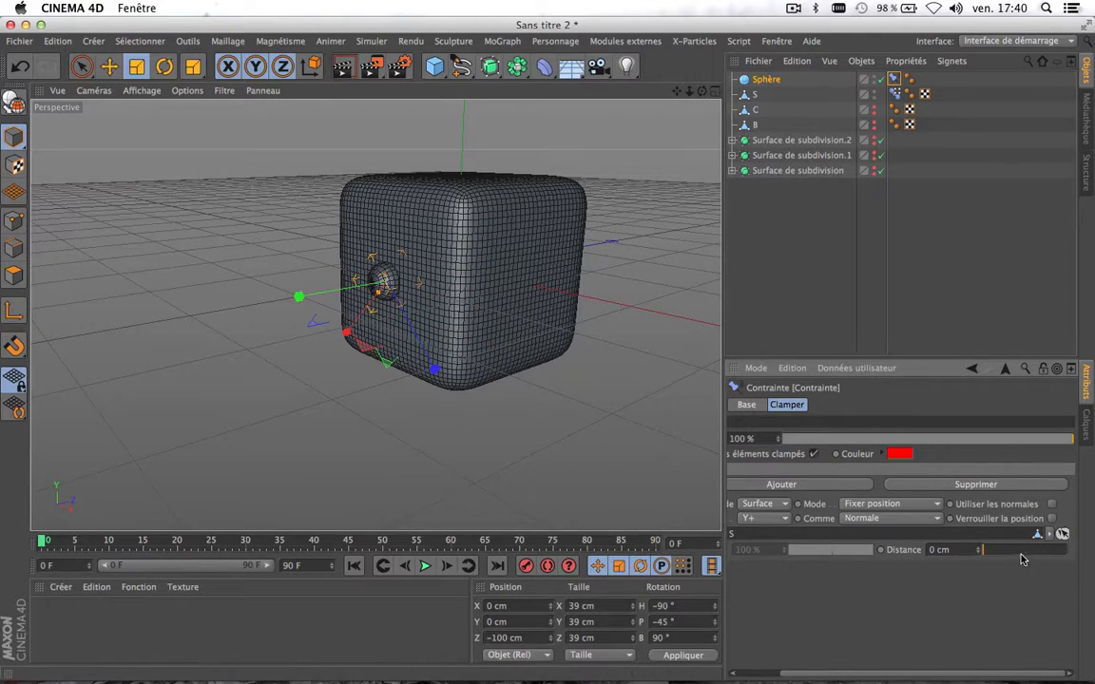
pyautogui.moveTo(947, 552); pyautogui.dragTo(1093, 558)
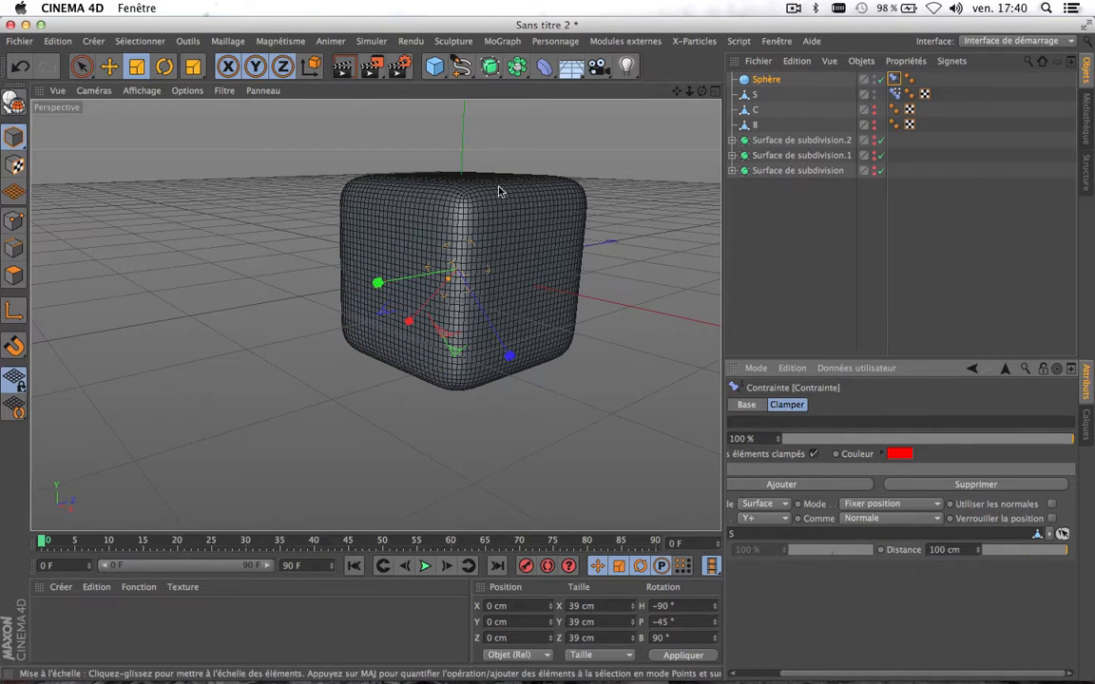
pyautogui.moveTo(978, 549); pyautogui.dragTo(857, 560)
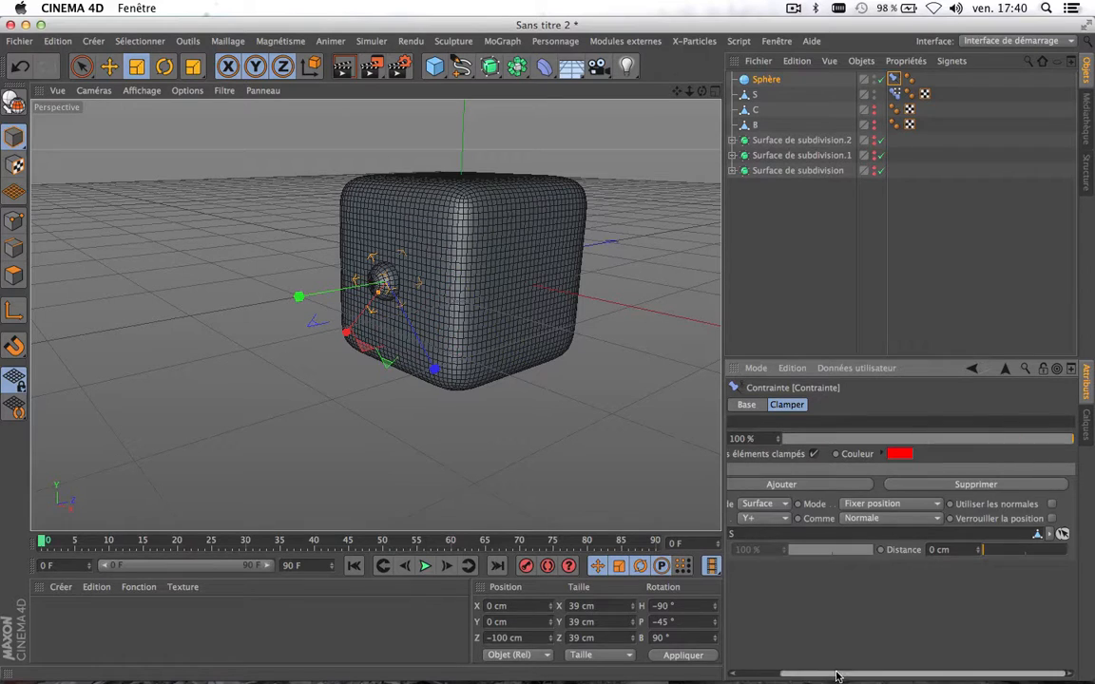
pyautogui.moveTo(834, 674); pyautogui.dragTo(757, 677)
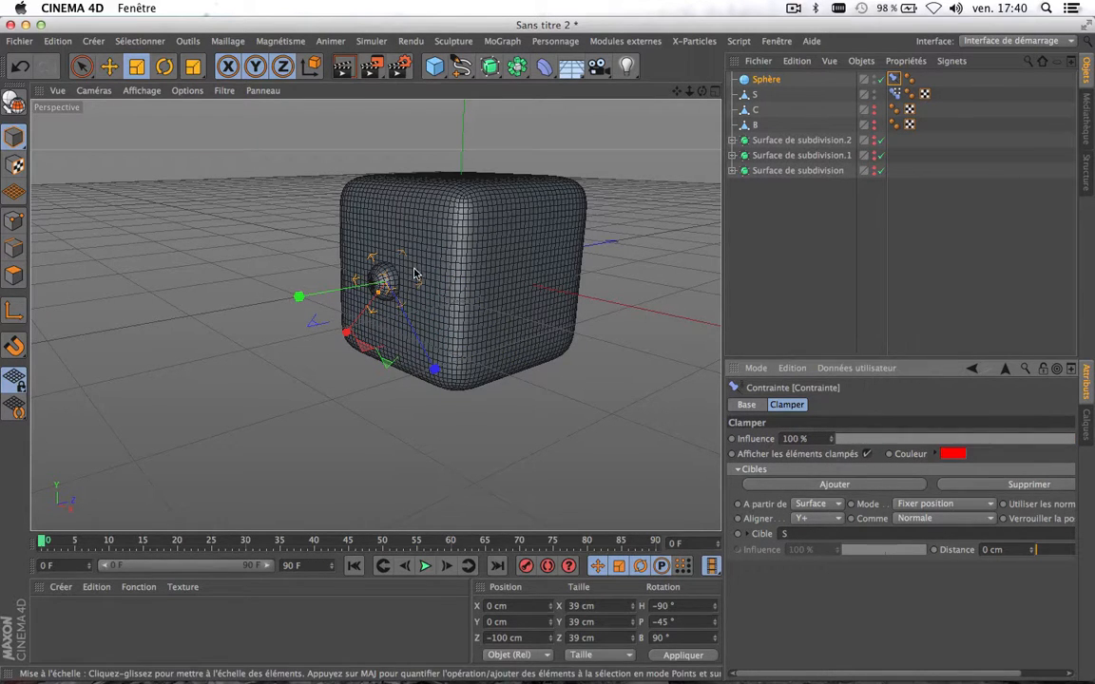
# Maximize the Avant view, switch it to shaded display with mesh lines and frame the small sphere on S closely
pyautogui.scroll(6, 411, 267)
pyautogui.scroll(-4, 411, 267)
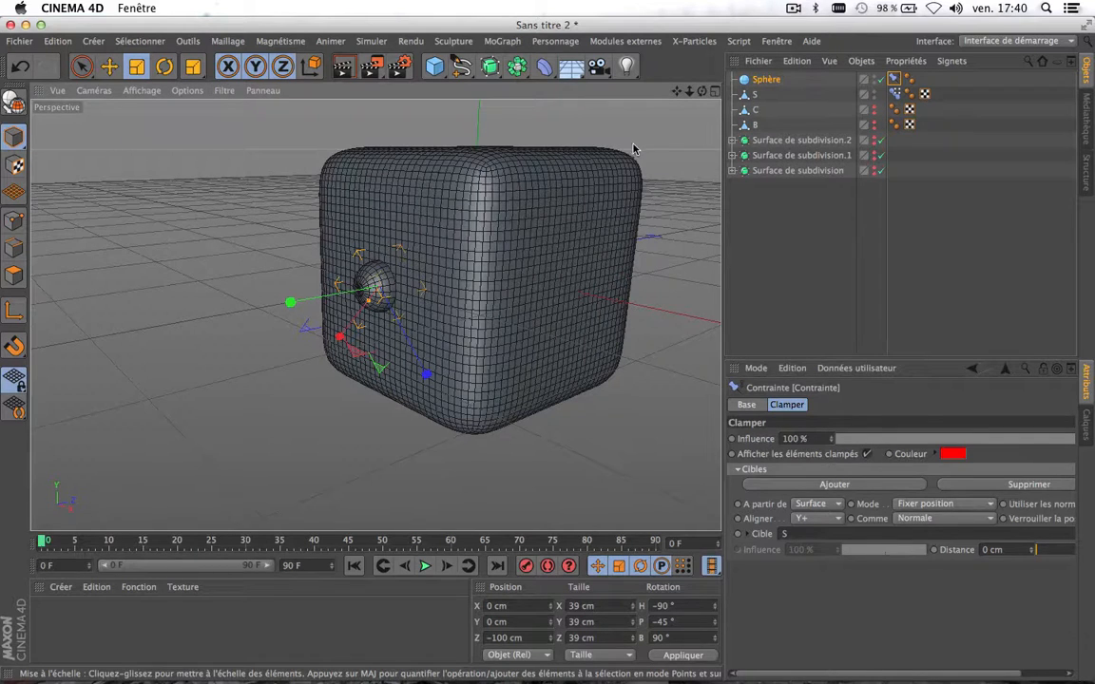
pyautogui.click(716, 93)
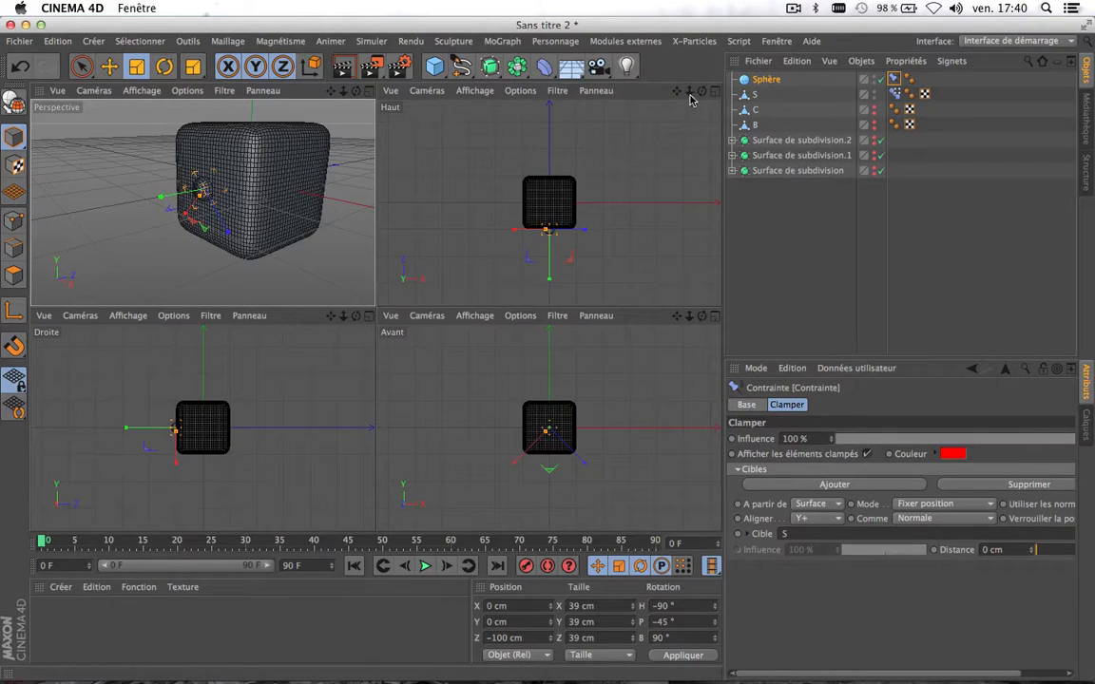
pyautogui.click(714, 316)
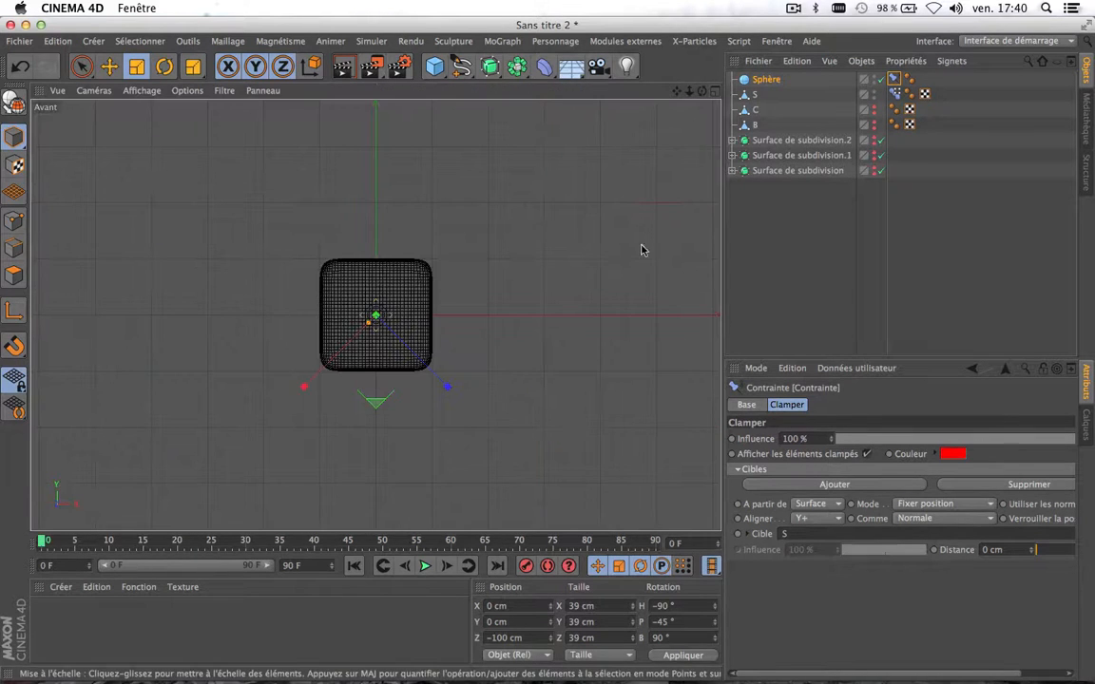
pyautogui.click(142, 91)
pyautogui.click(159, 130)
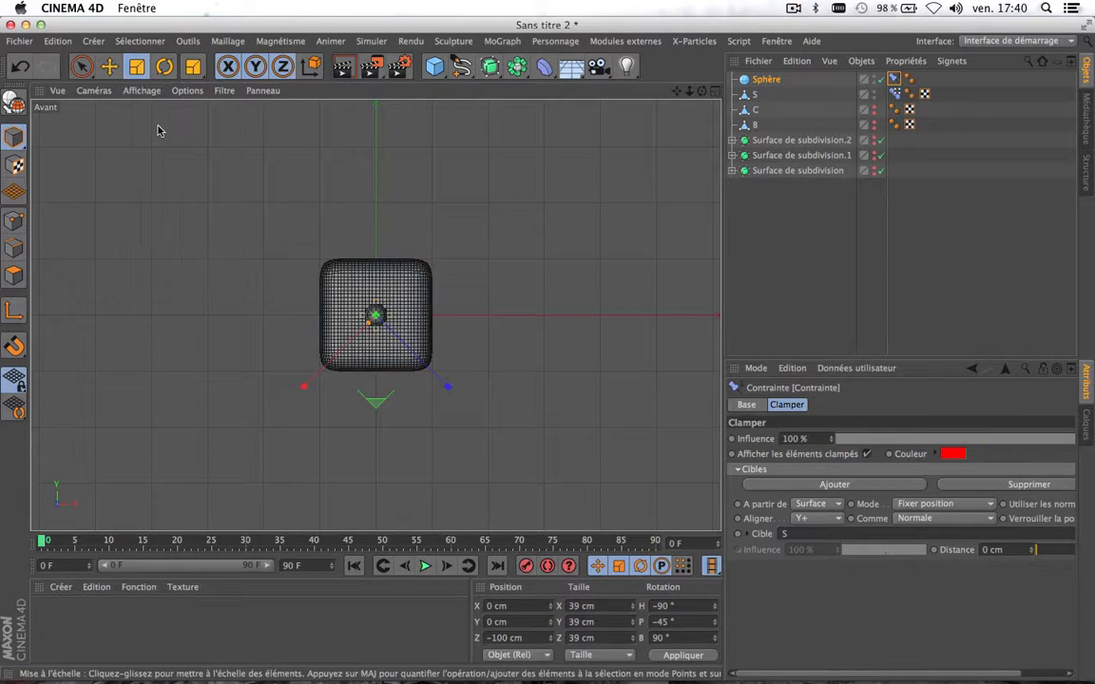
pyautogui.scroll(10, 375, 300)
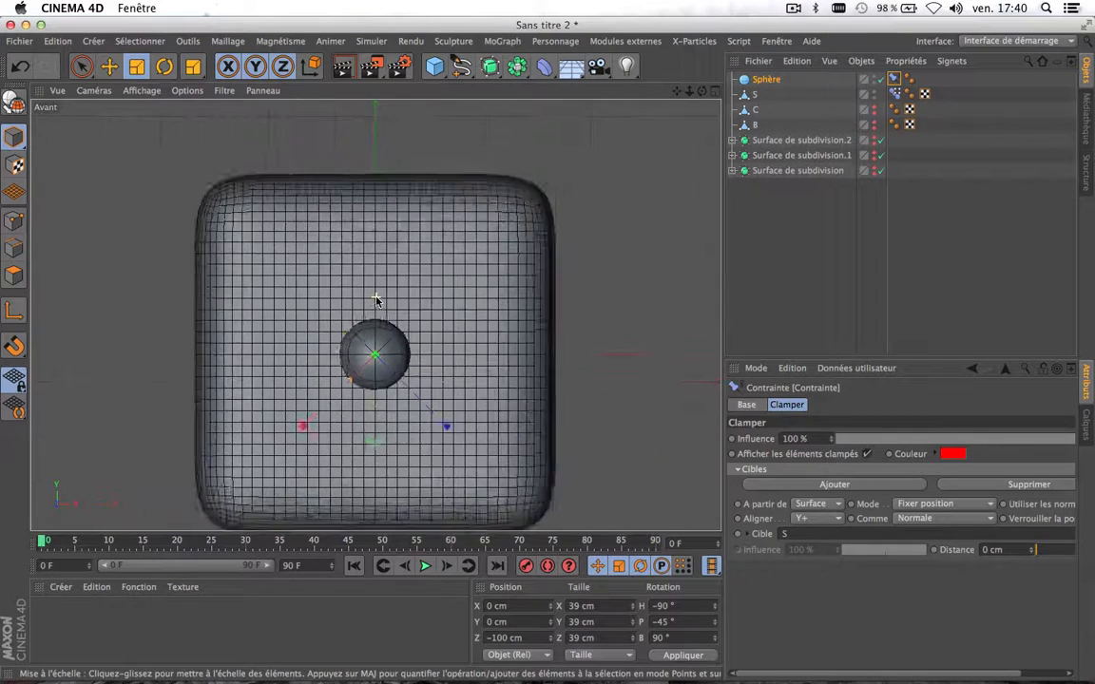
# Move the clamped sphere across the front face of S to about X -48.6 cm, Y 48.6 cm, near the upper corner
pyautogui.scroll(2, 376, 300)
pyautogui.scroll(-2, 588, 267)
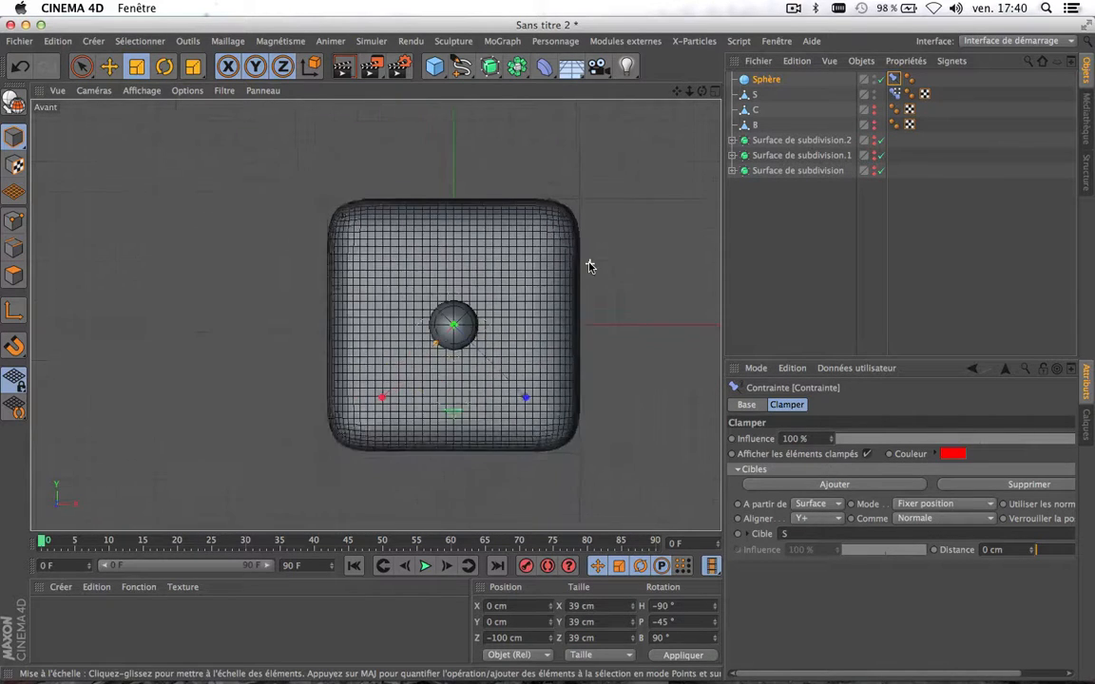
pyautogui.scroll(4, 588, 267)
pyautogui.click(109, 66)
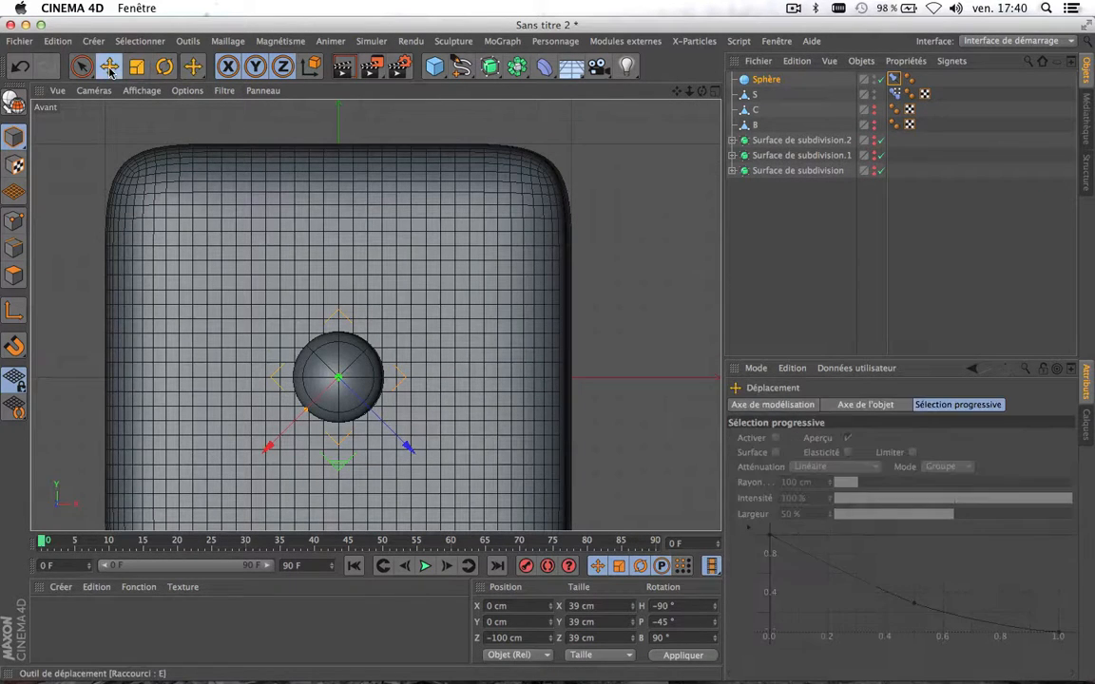
pyautogui.moveTo(676, 91); pyautogui.dragTo(679, 17)
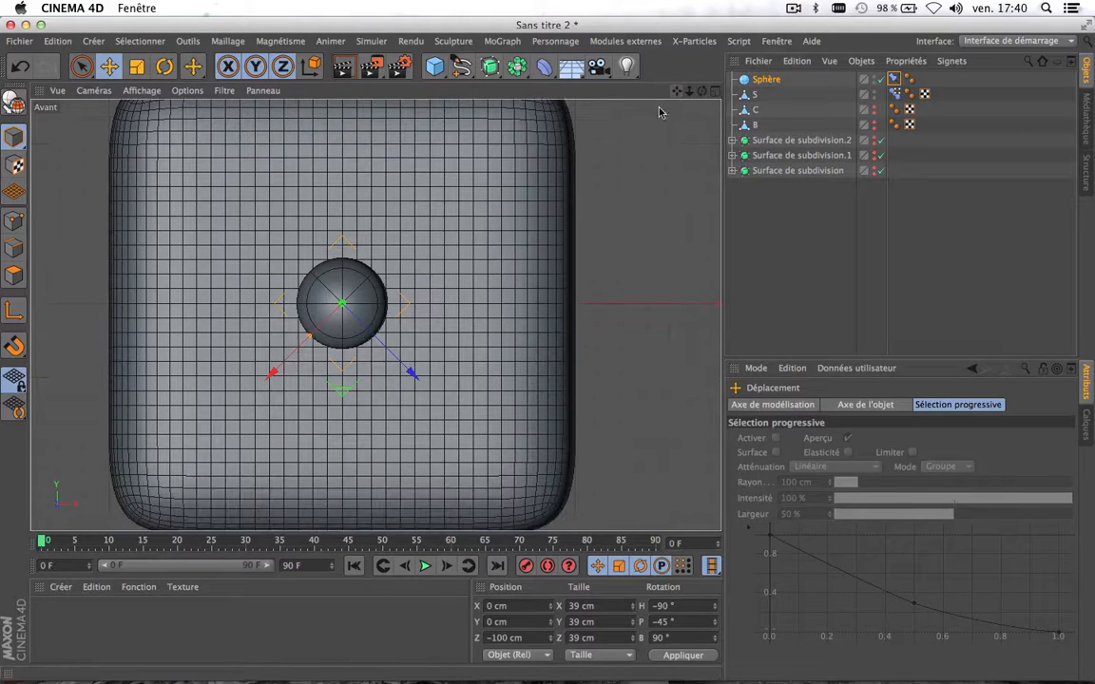
pyautogui.moveTo(410, 373); pyautogui.dragTo(299, 254)
pyautogui.scroll(-5, 290, 232)
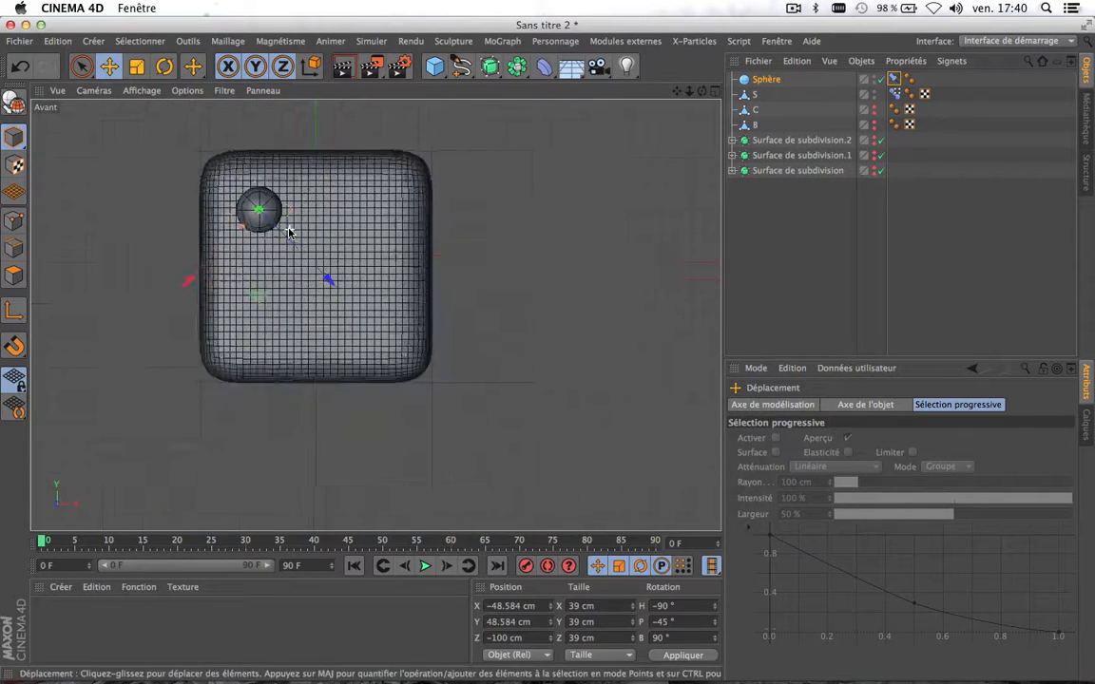
pyautogui.scroll(2, 289, 233)
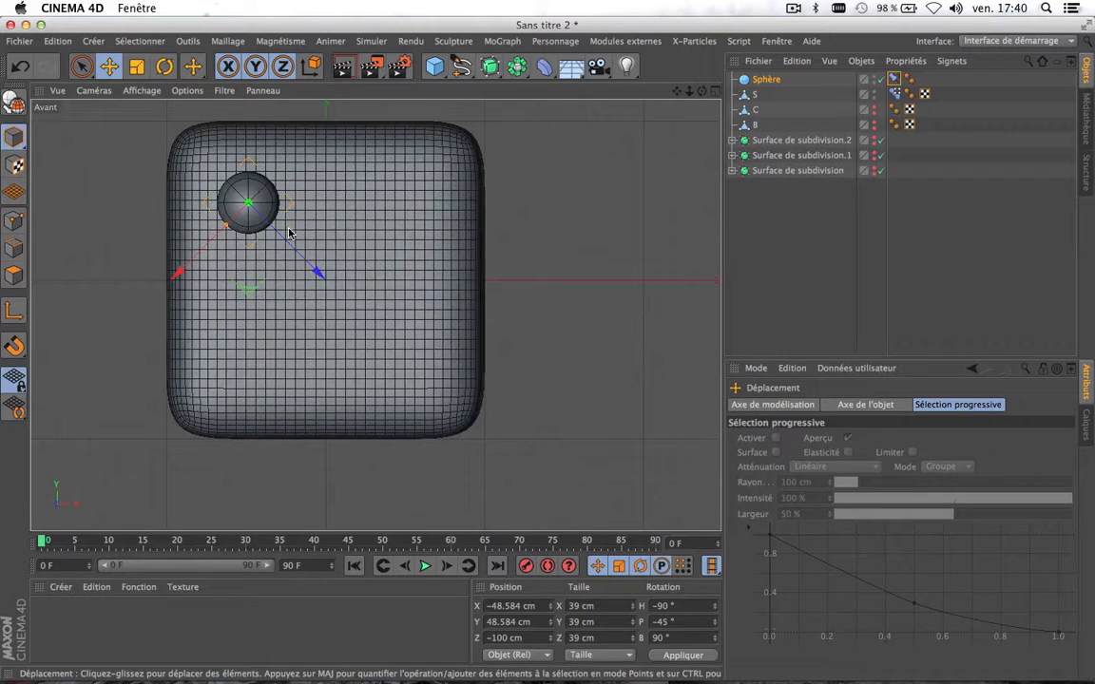
pyautogui.click(715, 96)
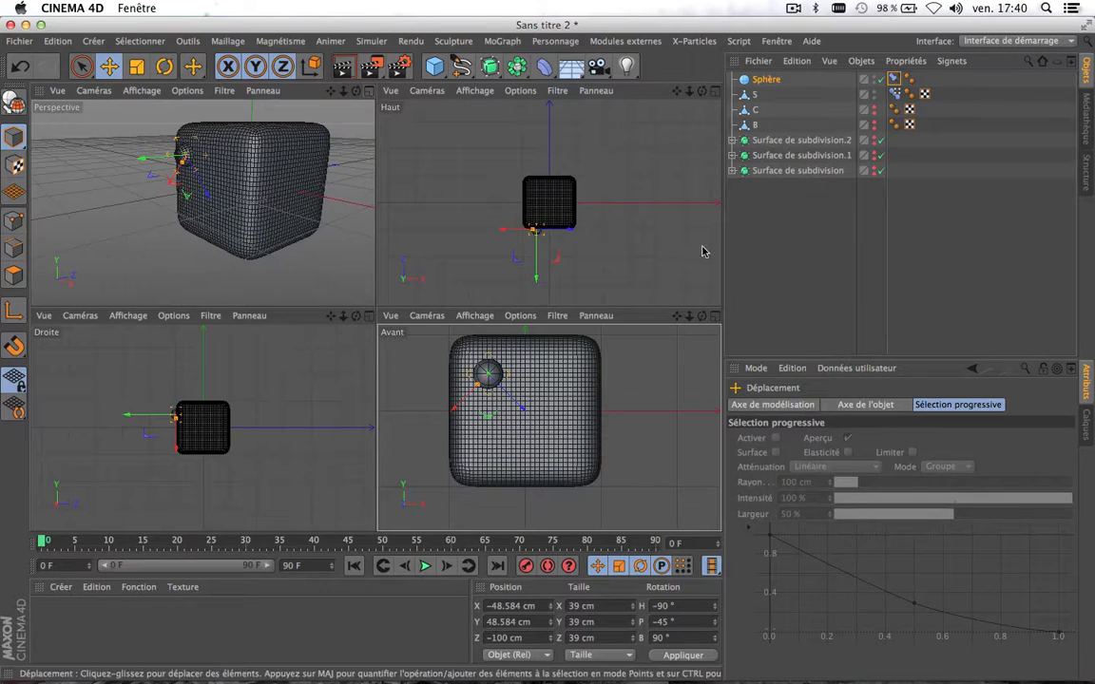
pyautogui.click(716, 321)
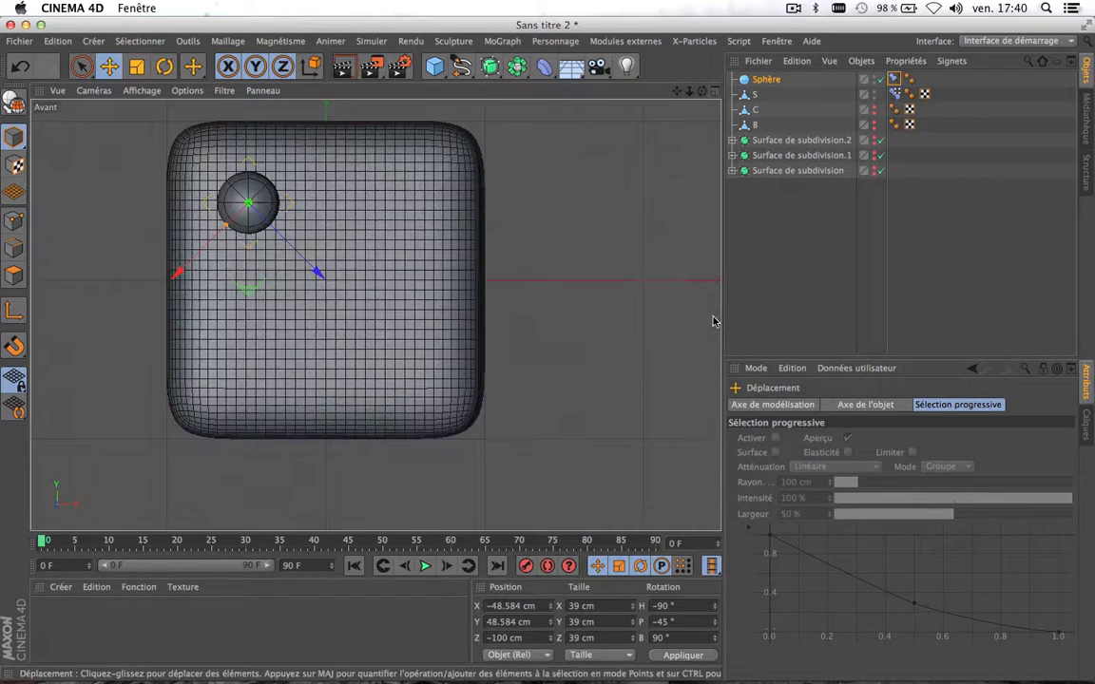
# Duplicate the clamped sphere in place and open the copy's constraint settings
pyautogui.moveTo(679, 93); pyautogui.dragTo(719, 158)
pyautogui.click(758, 82)
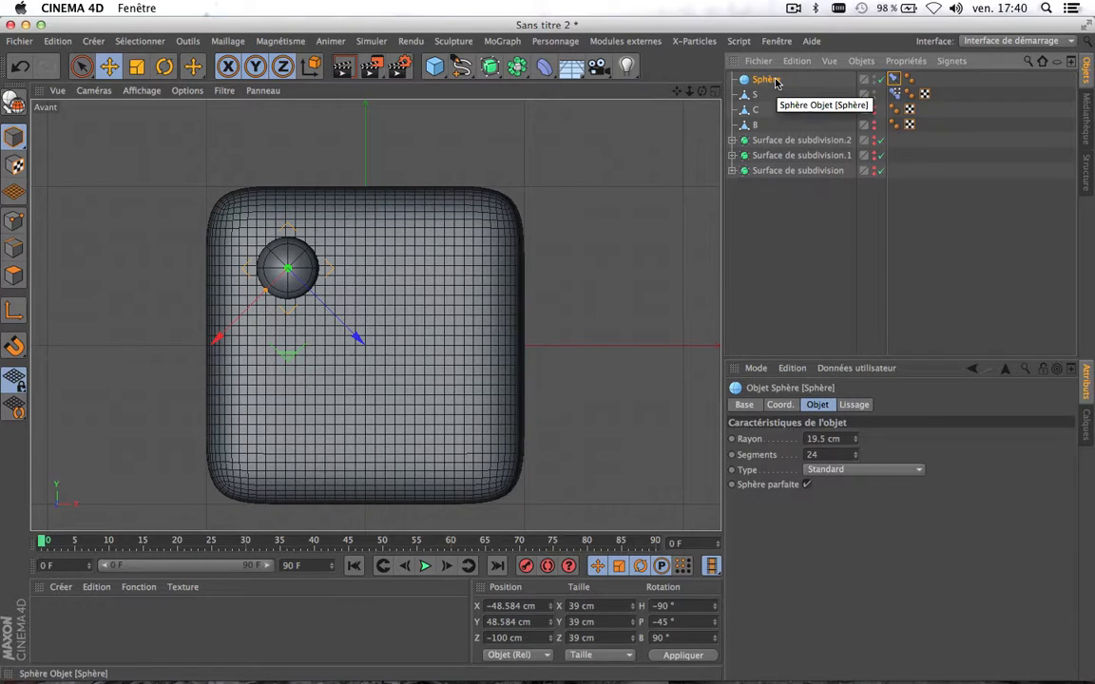
pyautogui.press('super+c')
pyautogui.press('super+v')
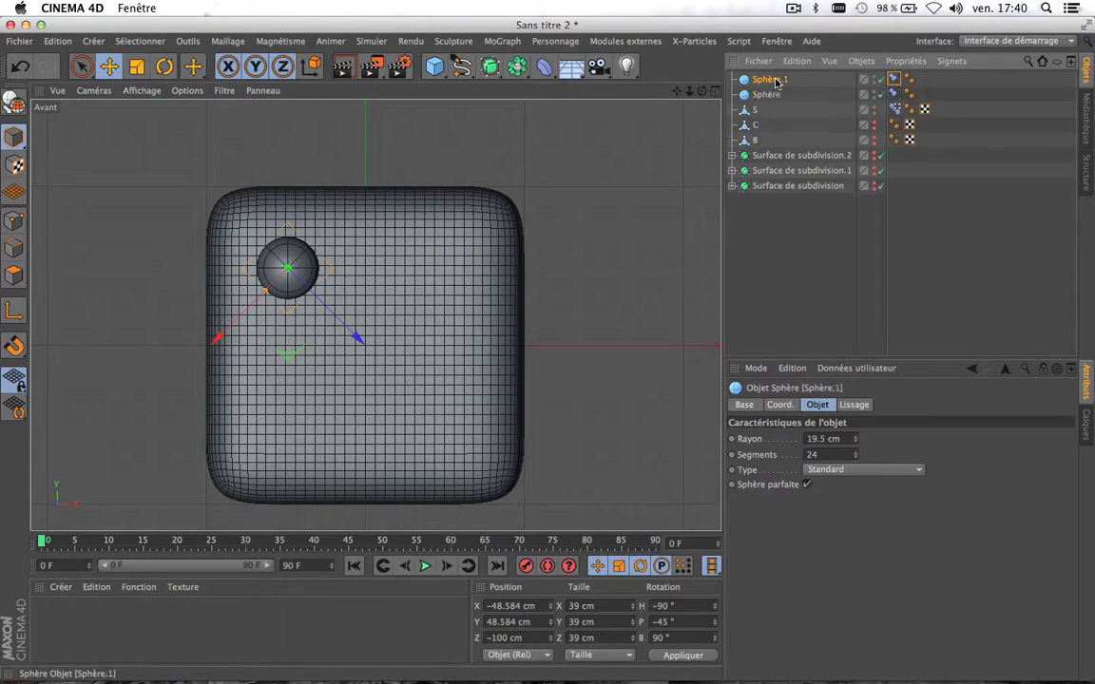
pyautogui.click(893, 79)
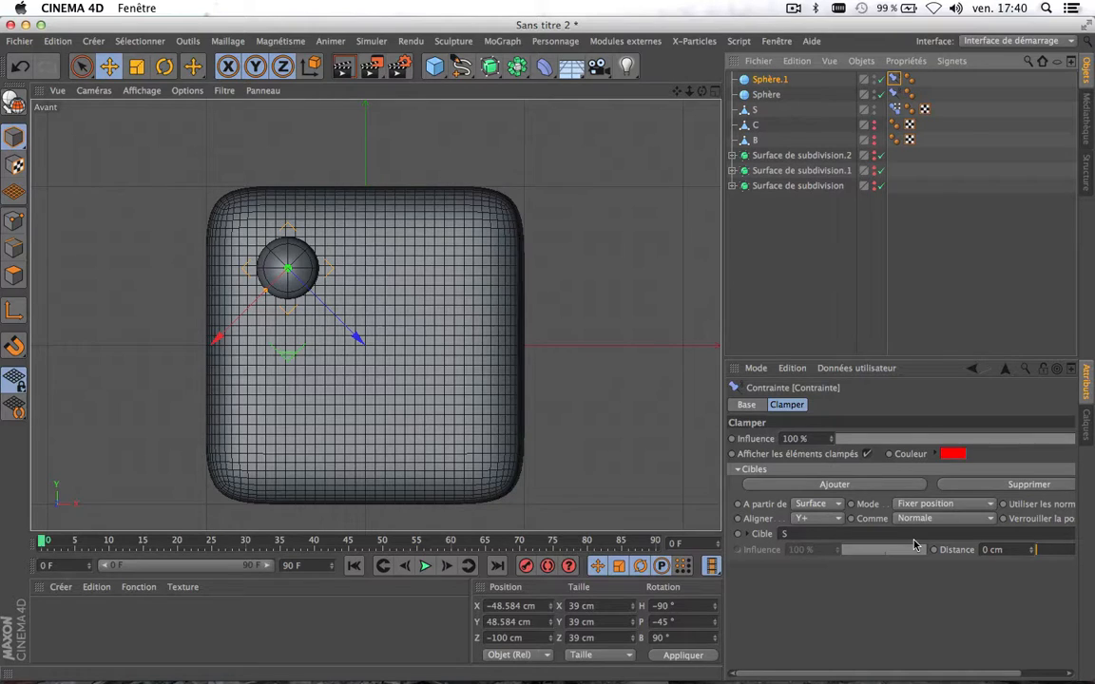
# Place the copied sphere opposite the original by setting its X position to 48.584 cm, and deselect it
pyautogui.click(775, 80)
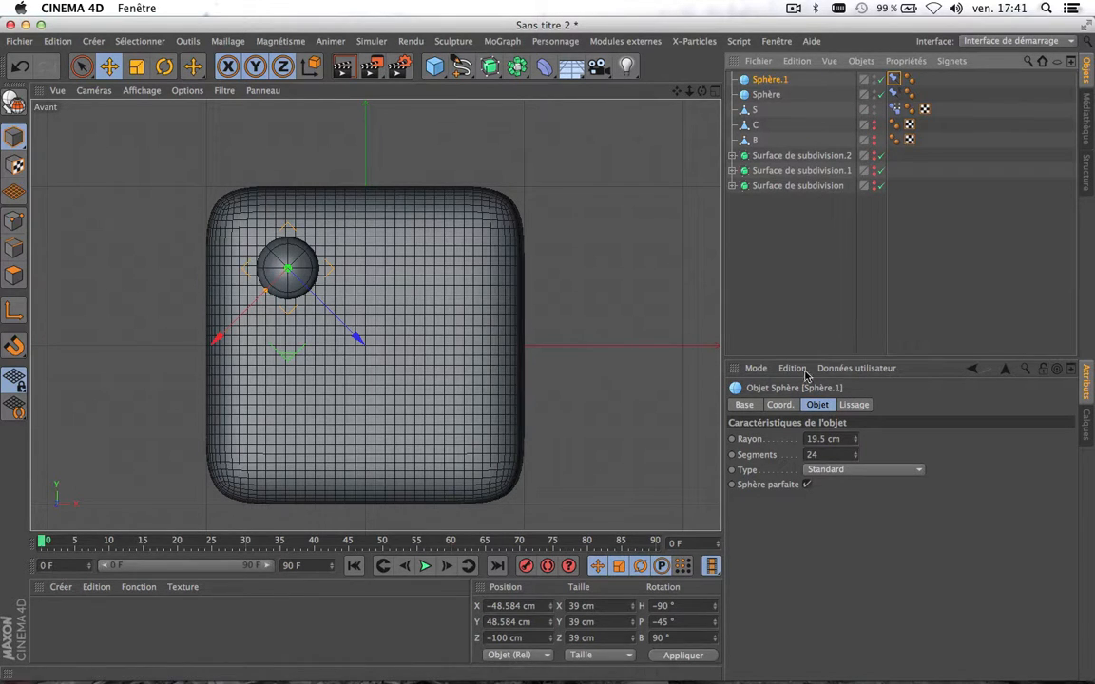
pyautogui.click(779, 405)
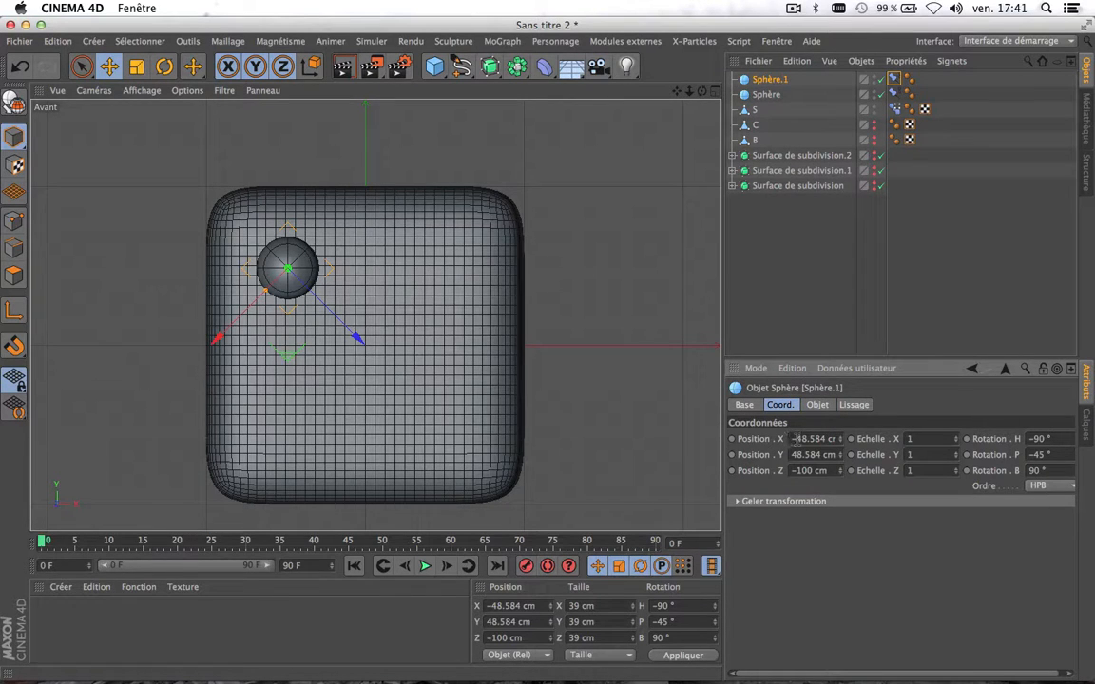
pyautogui.press('BackSpace')
pyautogui.press('Return')
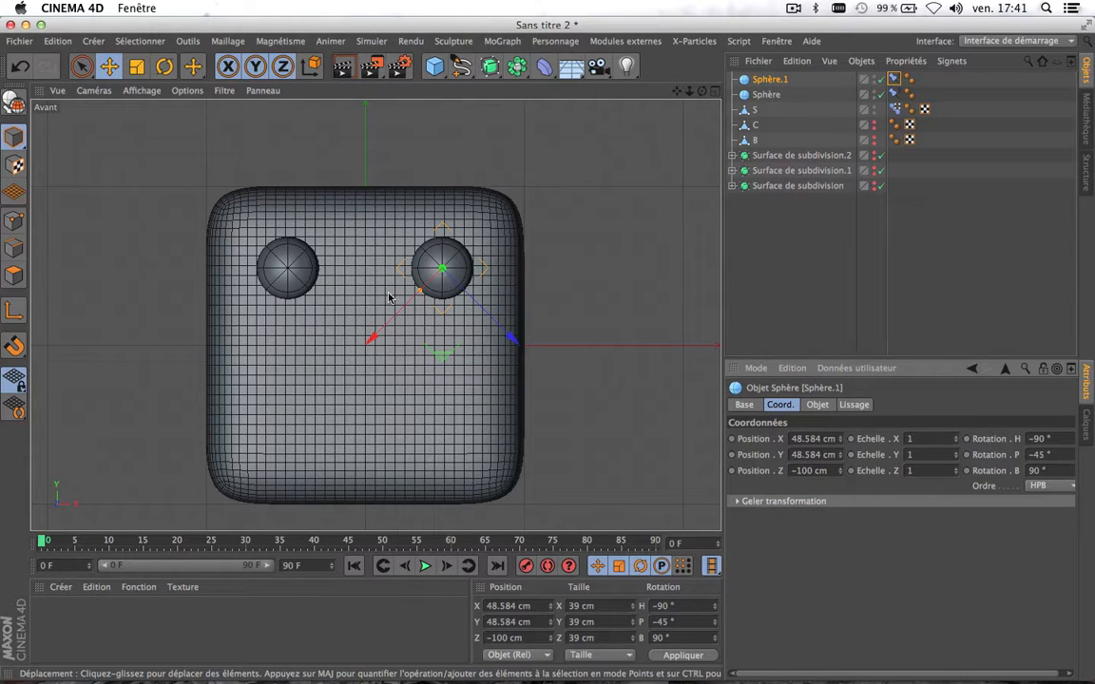
pyautogui.click(625, 281)
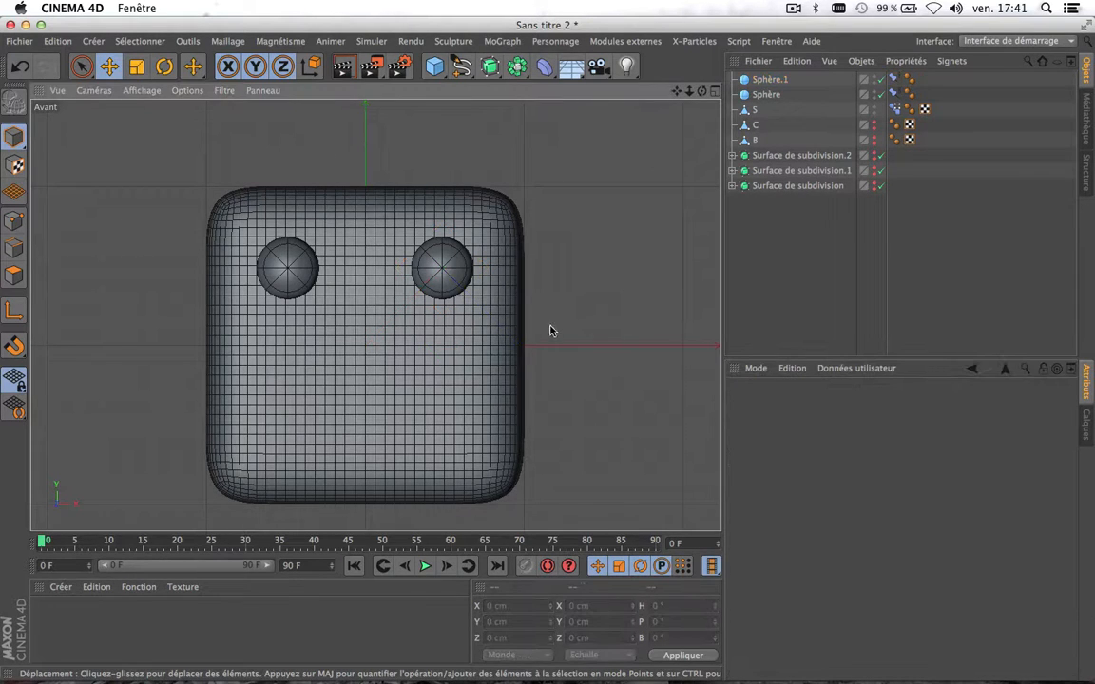
# Enable Verrouiller la position in the clamp constraints of both spheres, working in the maximized Perspective view
pyautogui.click(715, 92)
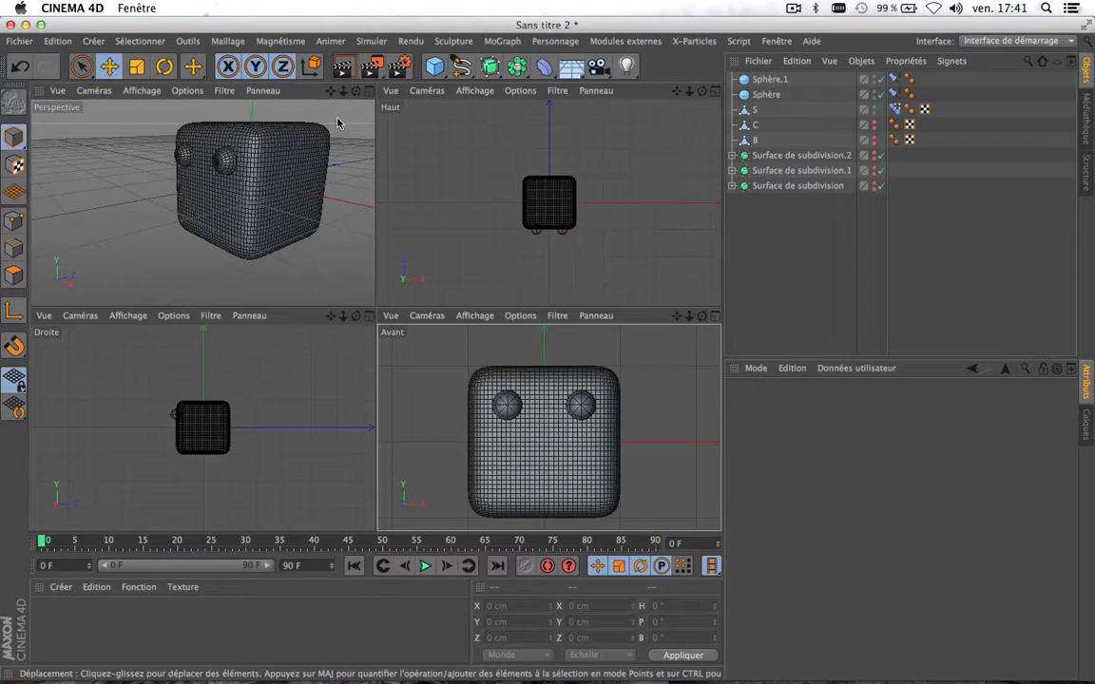
pyautogui.click(367, 93)
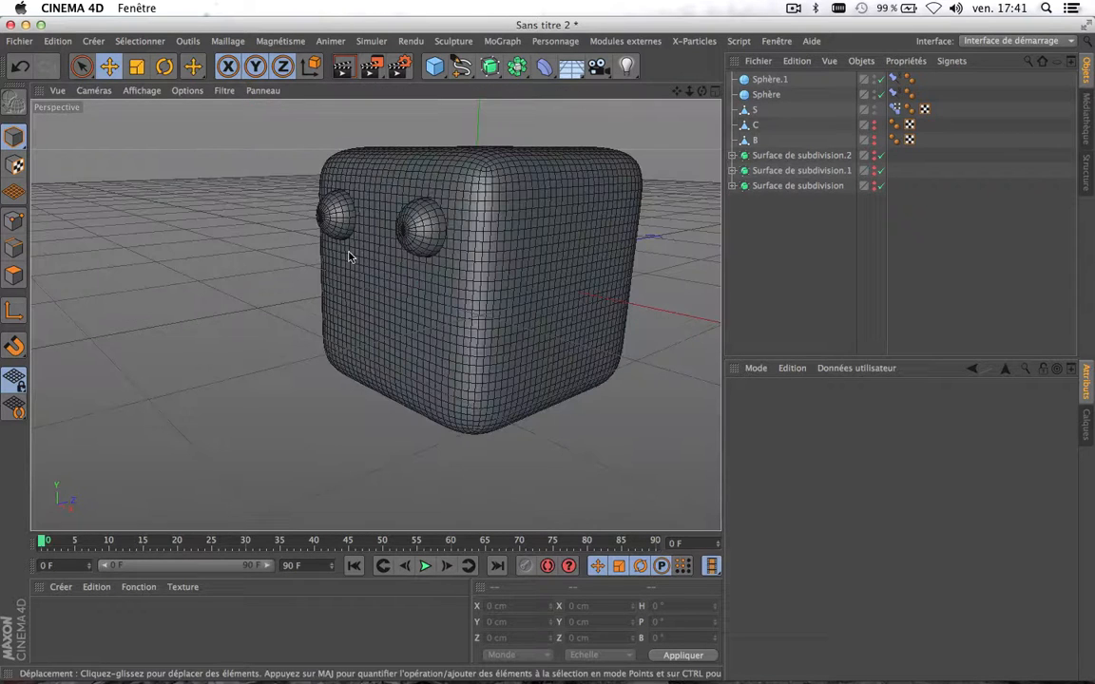
pyautogui.scroll(-5, 349, 252)
pyautogui.scroll(4, 350, 249)
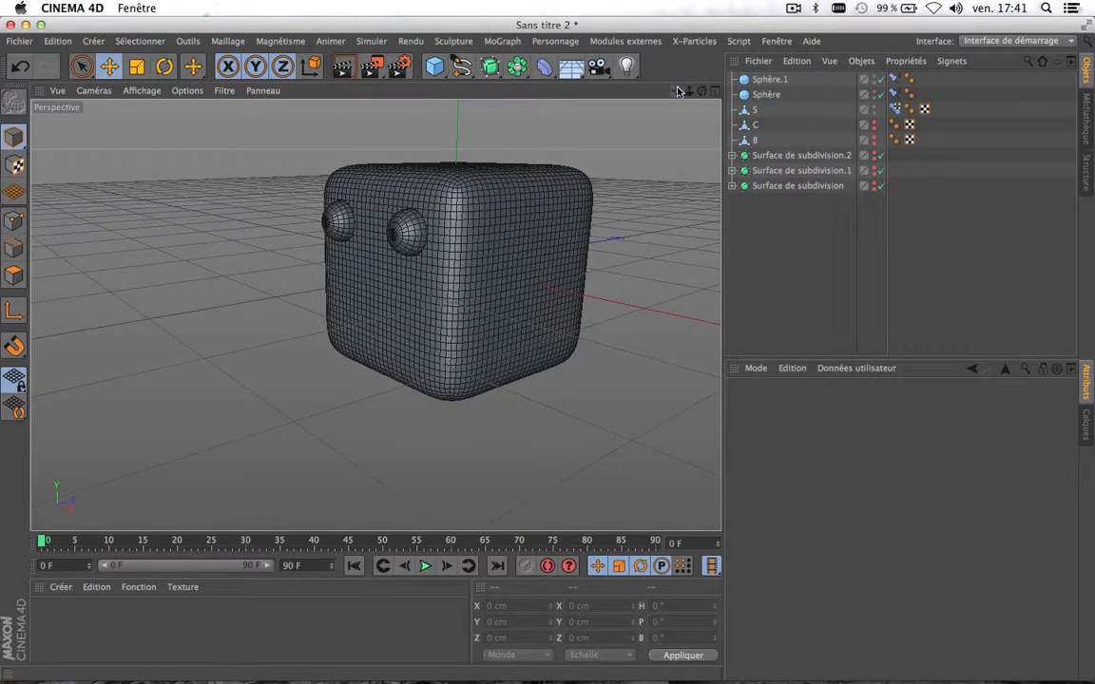
pyautogui.moveTo(678, 91); pyautogui.dragTo(677, 143)
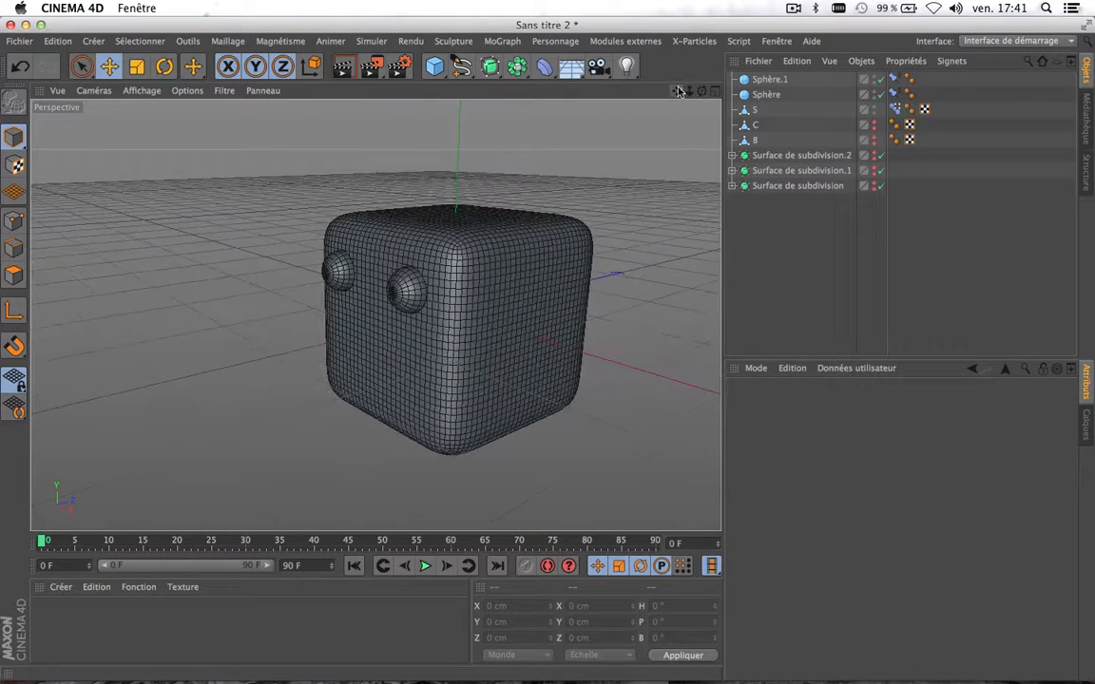
pyautogui.click(895, 81)
pyautogui.click(894, 94)
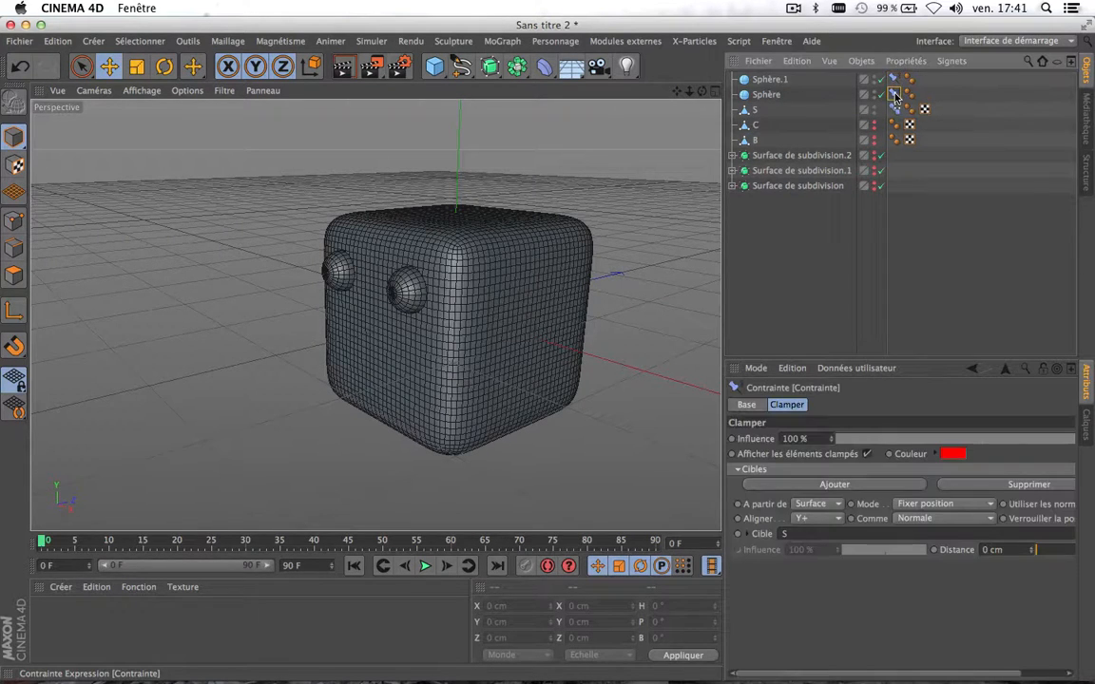
pyautogui.moveTo(888, 675); pyautogui.dragTo(991, 675)
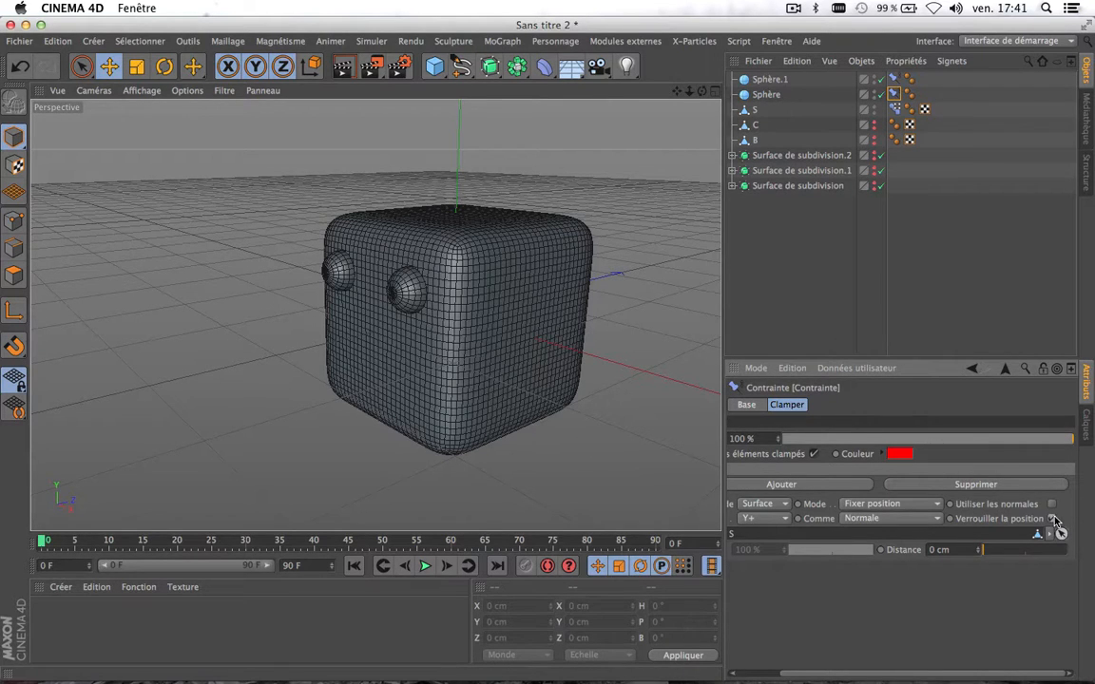
pyautogui.click(893, 80)
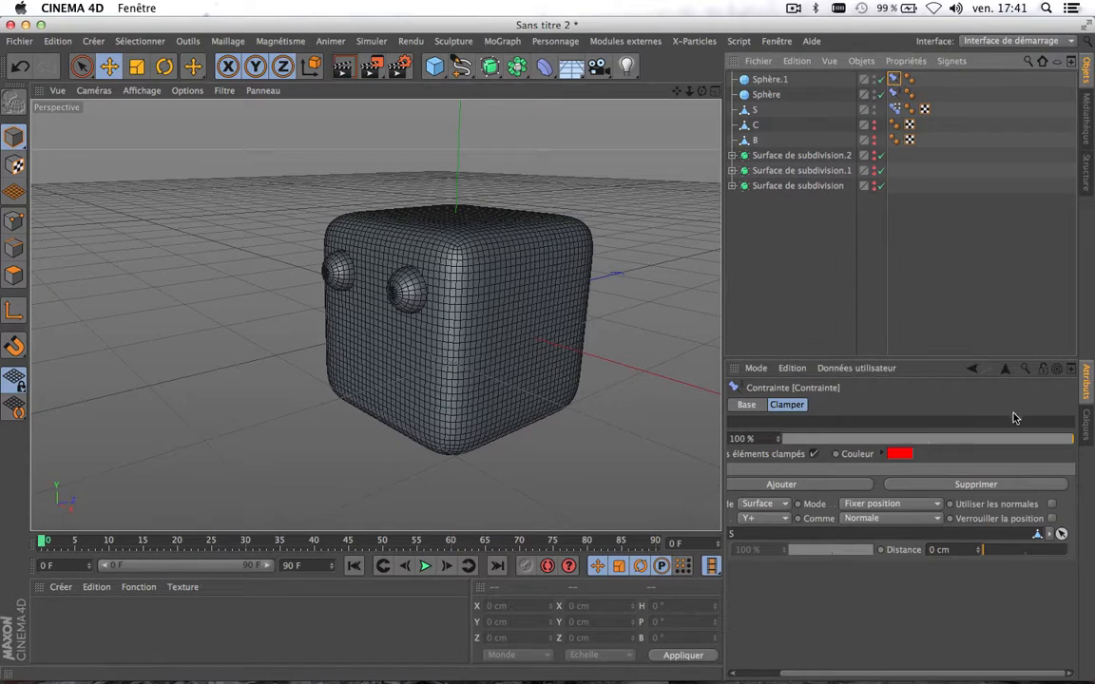
pyautogui.click(1051, 520)
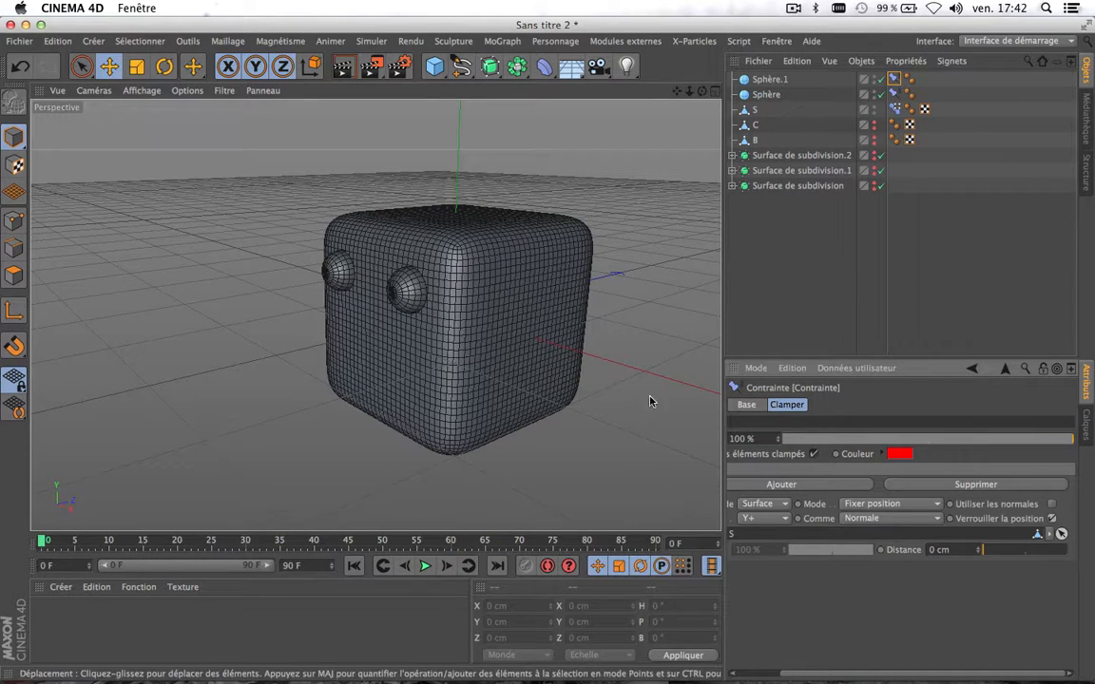
# Test the pose morph of S with C at 0 % and inspect how both spheres follow the rounded shape
pyautogui.click(893, 110)
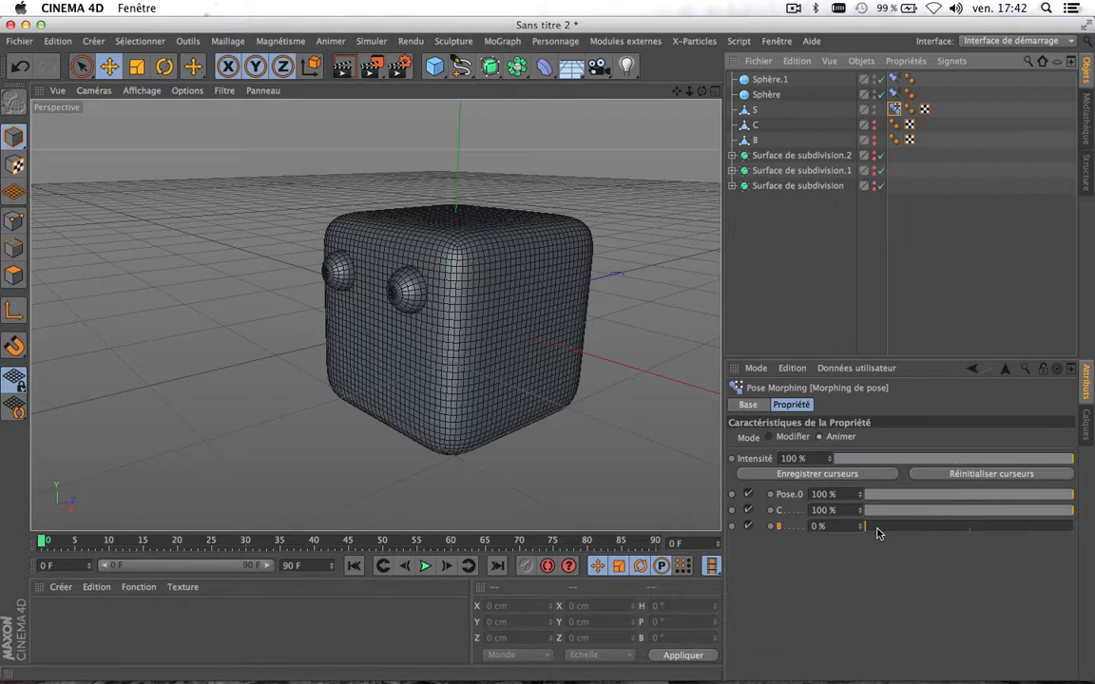
pyautogui.moveTo(885, 532); pyautogui.dragTo(830, 492)
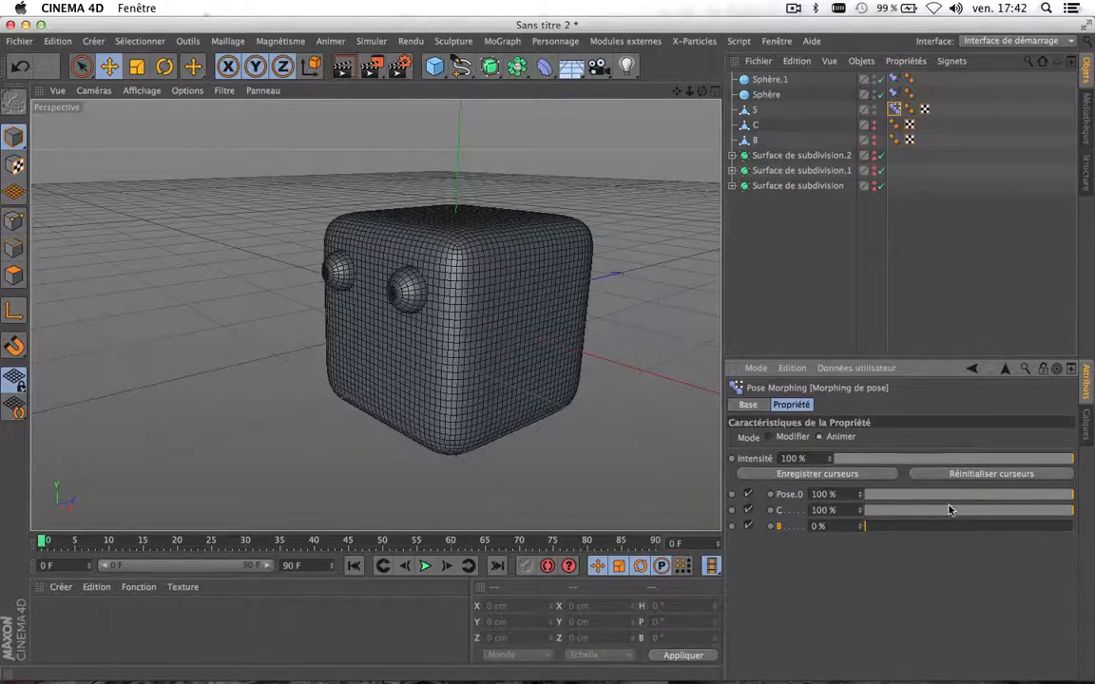
pyautogui.moveTo(986, 513); pyautogui.dragTo(836, 458)
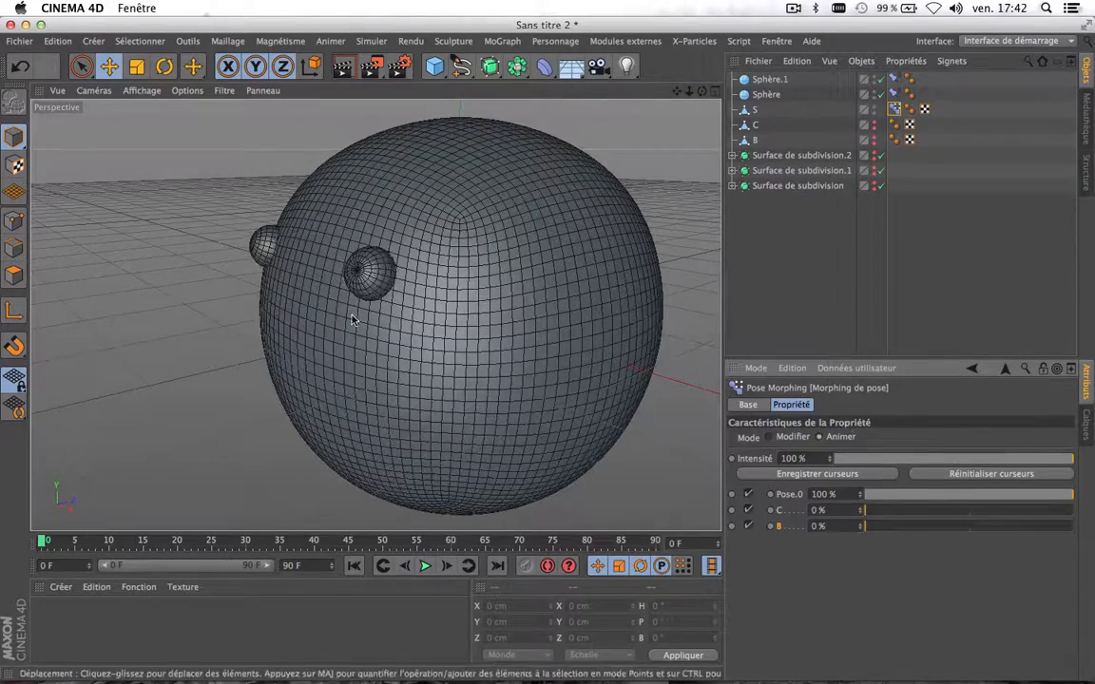
pyautogui.moveTo(701, 91); pyautogui.dragTo(646, 176)
pyautogui.scroll(-8, 441, 252)
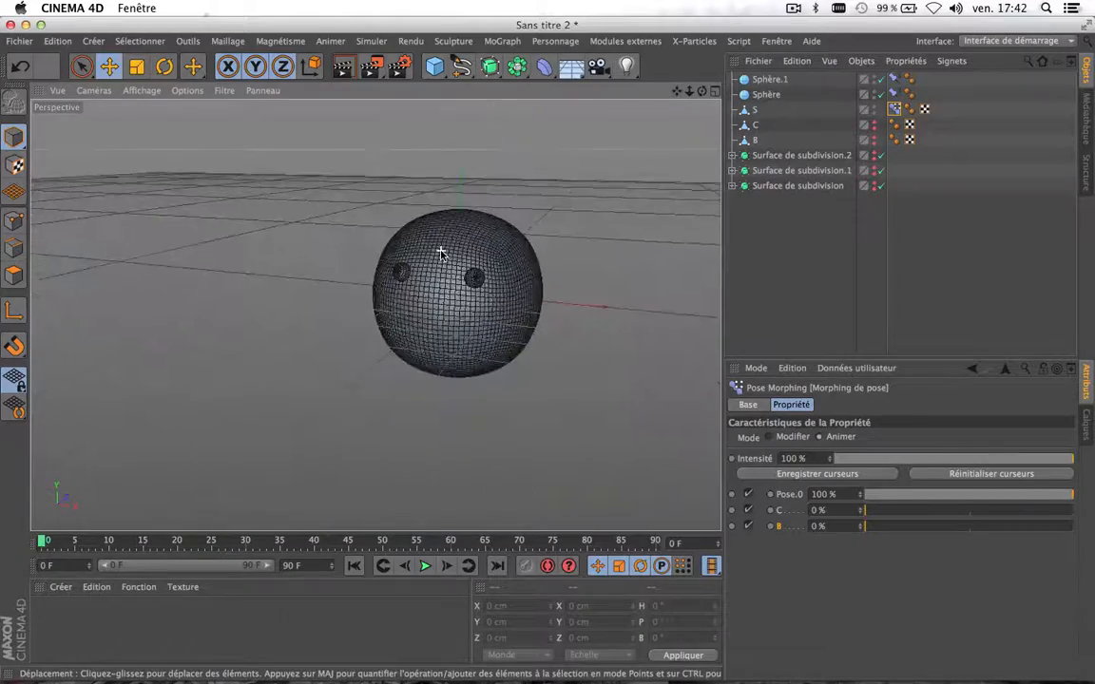
pyautogui.scroll(6, 441, 254)
pyautogui.scroll(2, 441, 254)
pyautogui.moveTo(701, 91); pyautogui.dragTo(771, 102)
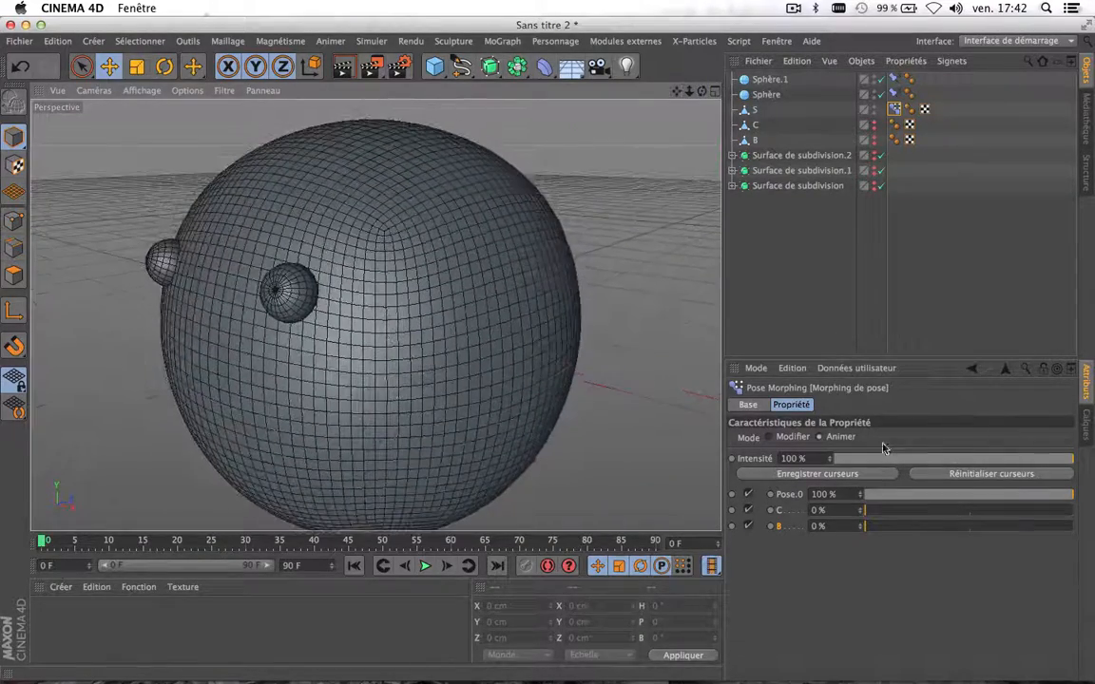
# Raise morph targets C and B of S to 100 % and inspect both spheres on the front of the boat shape
pyautogui.moveTo(877, 511); pyautogui.dragTo(975, 579)
pyautogui.moveTo(914, 525); pyautogui.dragTo(1093, 546)
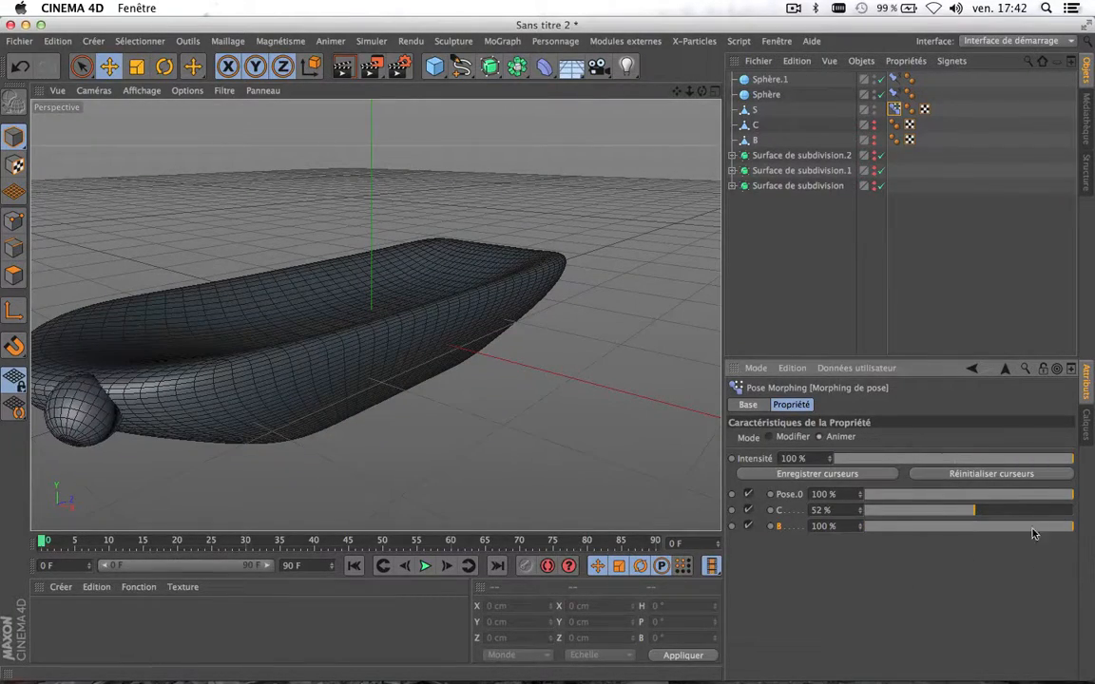
pyautogui.moveTo(1008, 517); pyautogui.dragTo(1079, 514)
pyautogui.scroll(-5, 668, 445)
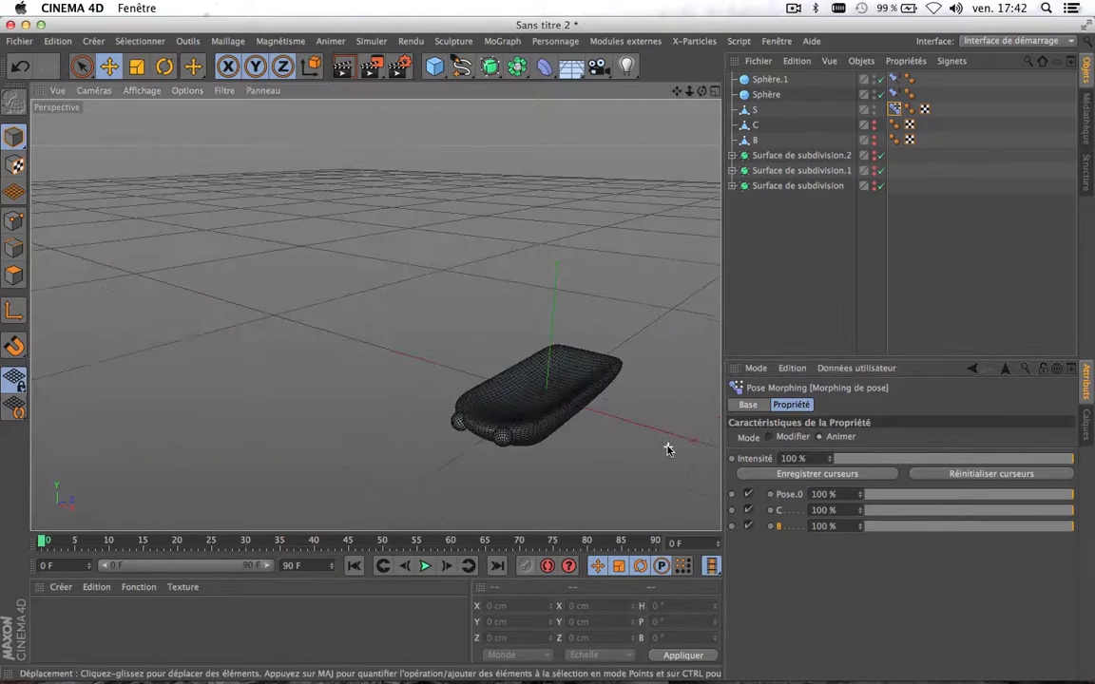
pyautogui.moveTo(702, 91); pyautogui.dragTo(376, 316)
pyautogui.scroll(4, 361, 281)
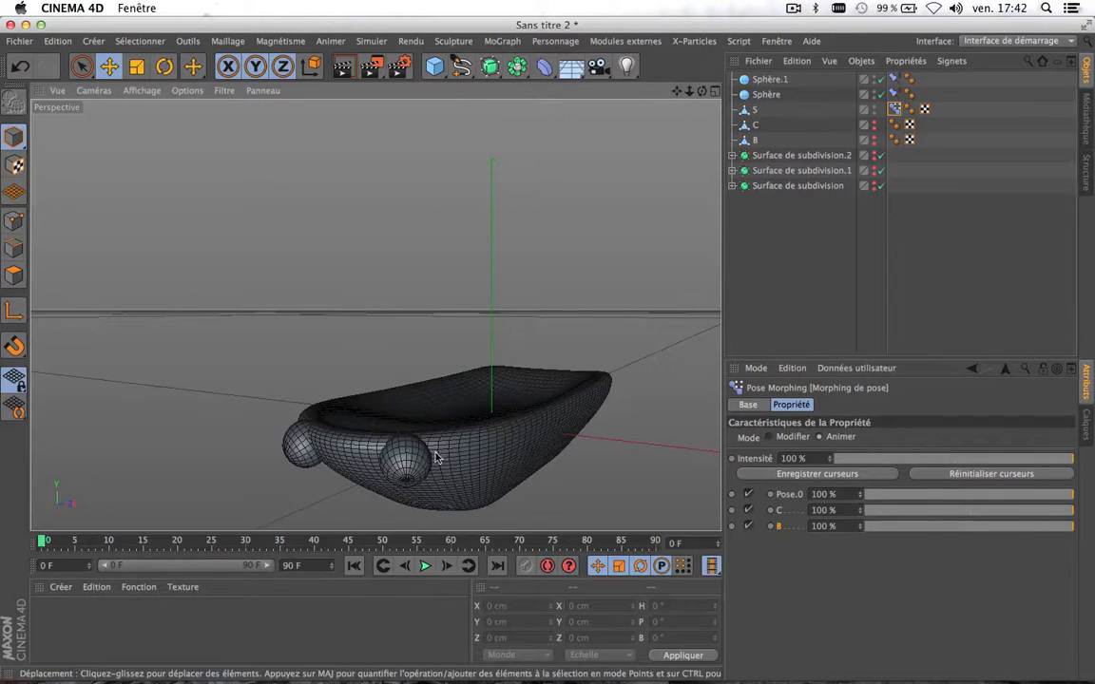
pyautogui.moveTo(702, 91); pyautogui.dragTo(376, 315)
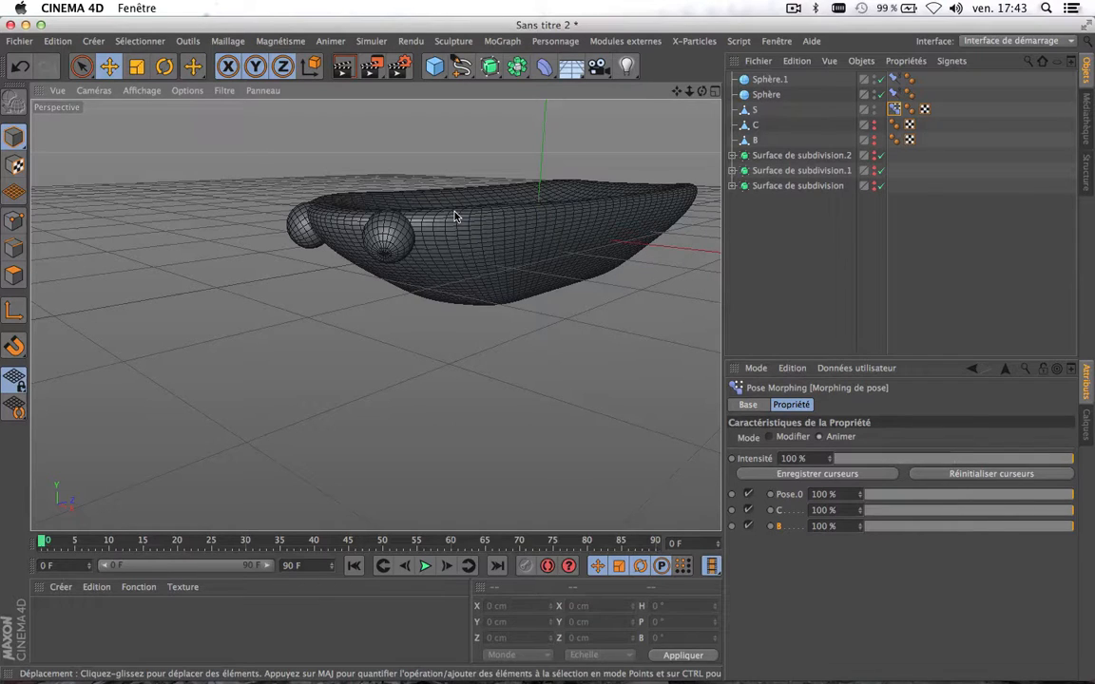
pyautogui.moveTo(702, 91); pyautogui.dragTo(376, 313)
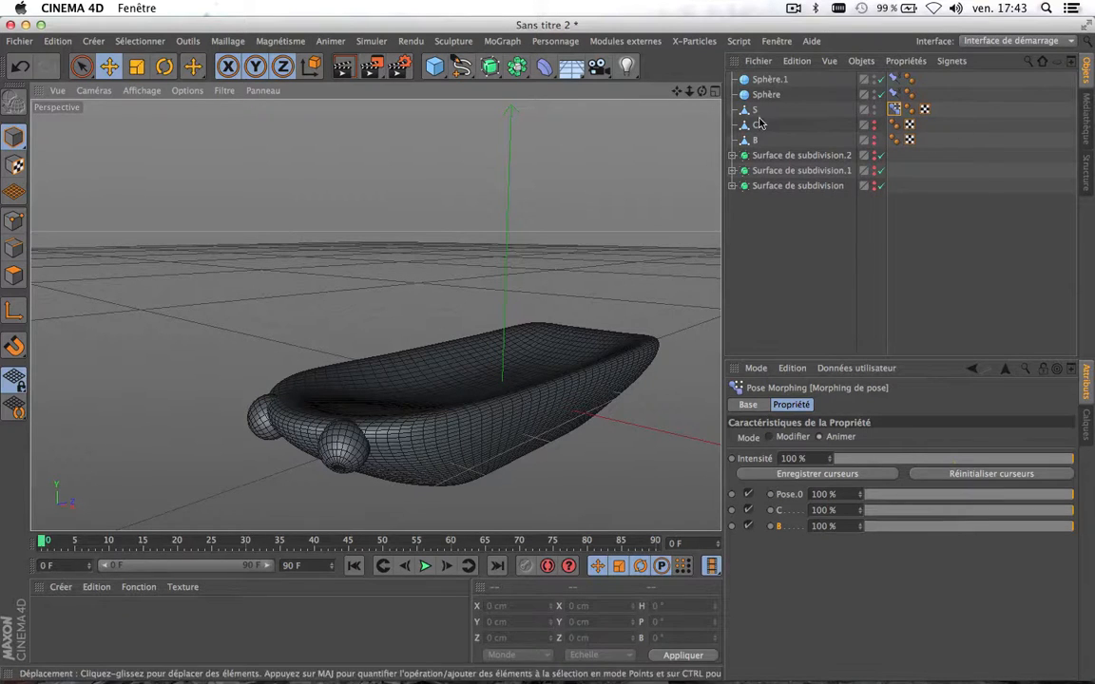
# Disable Verrouiller la position in the clamp constraints of both spheres
pyautogui.click(893, 80)
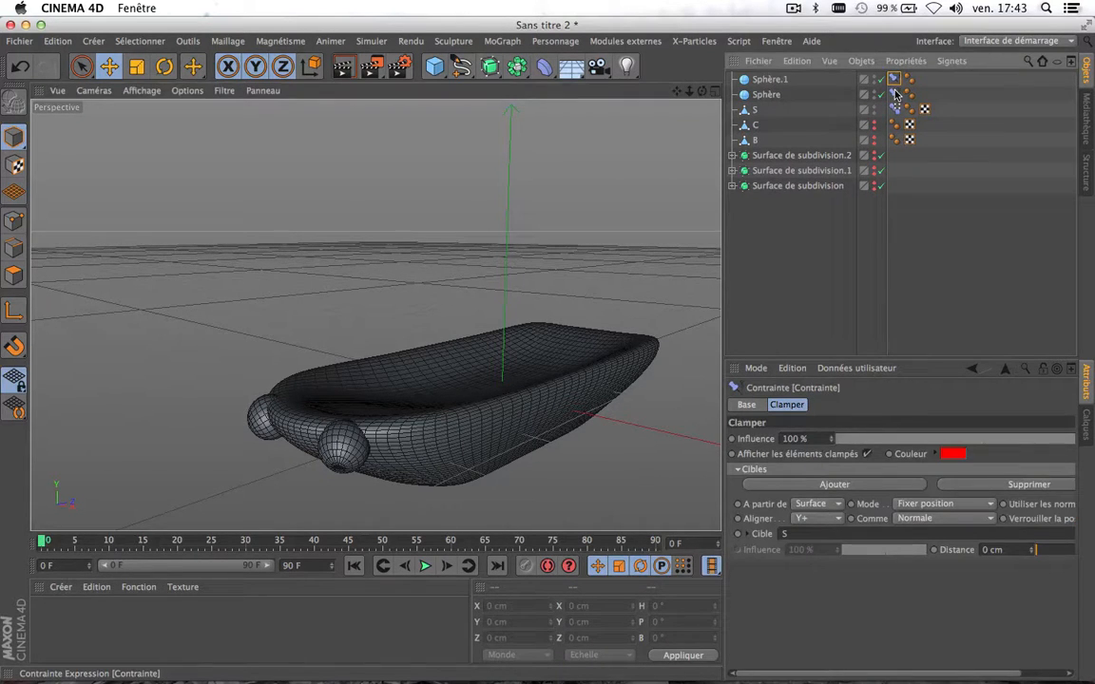
pyautogui.keyDown('shift'); pyautogui.click(894, 94); pyautogui.keyUp('shift')
pyautogui.hscroll(3, 1019, 676)
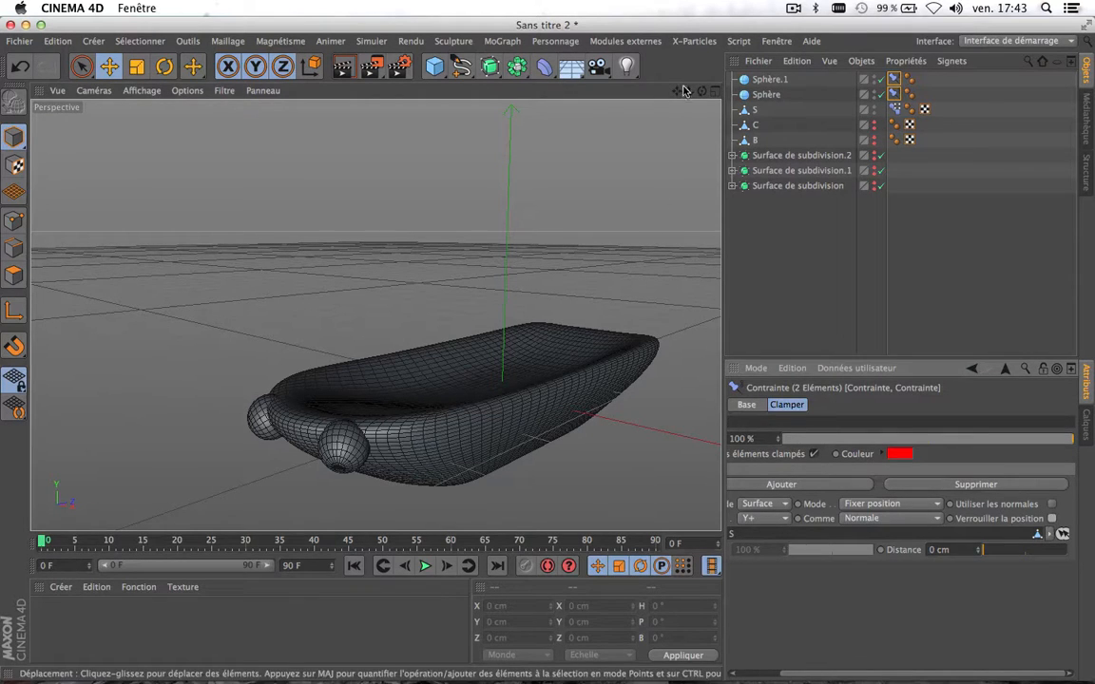
# Move Sphère.1 along the boat's front to about X 60 cm, Y 39.5 cm, Z -278.6 cm
pyautogui.click(769, 80)
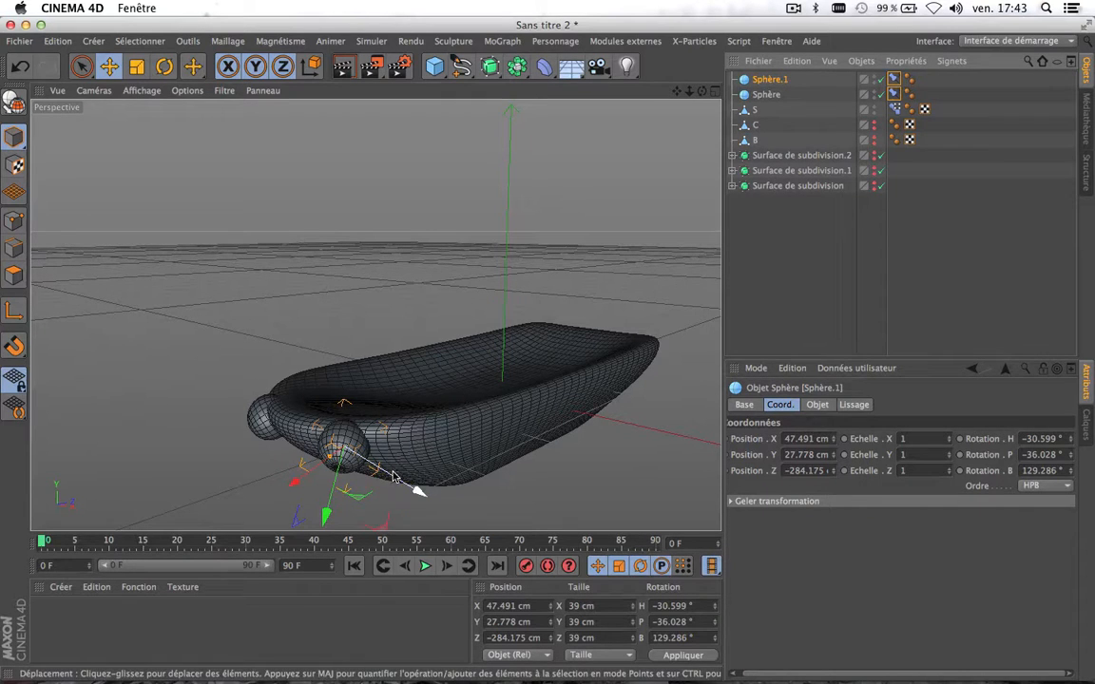
pyautogui.moveTo(302, 480); pyautogui.dragTo(397, 449)
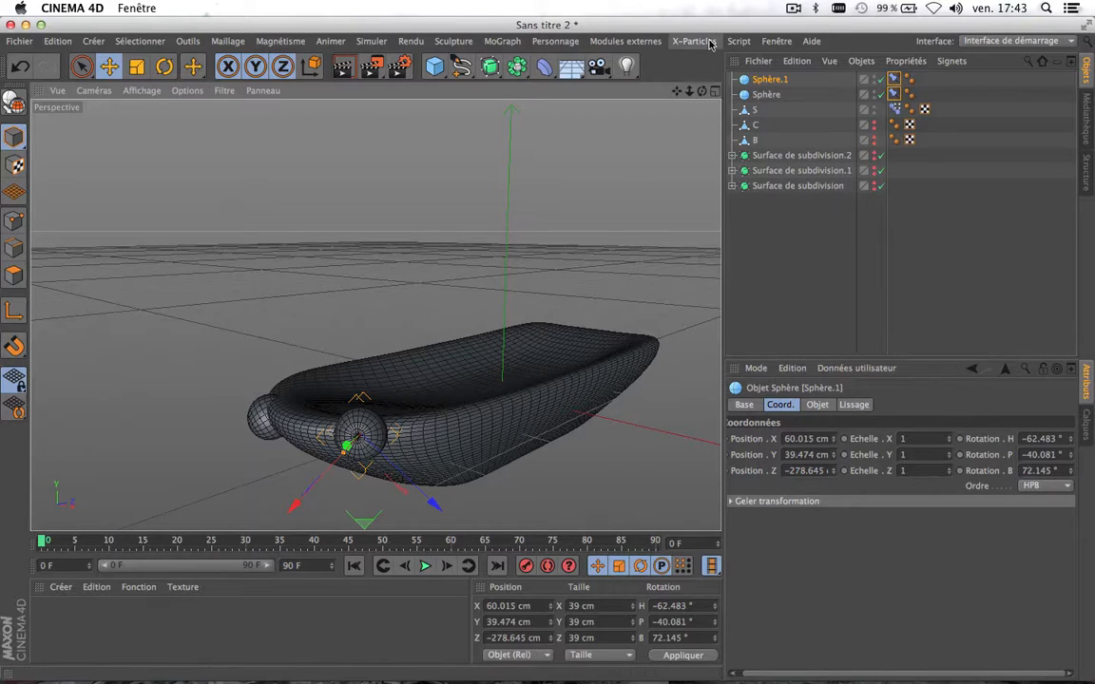
pyautogui.moveTo(702, 91)
pyautogui.mouseDown()
pyautogui.moveTo(374, 316)
pyautogui.moveTo(715, 96)
pyautogui.moveTo(375, 316)
pyautogui.moveTo(703, 91)
pyautogui.mouseUp()
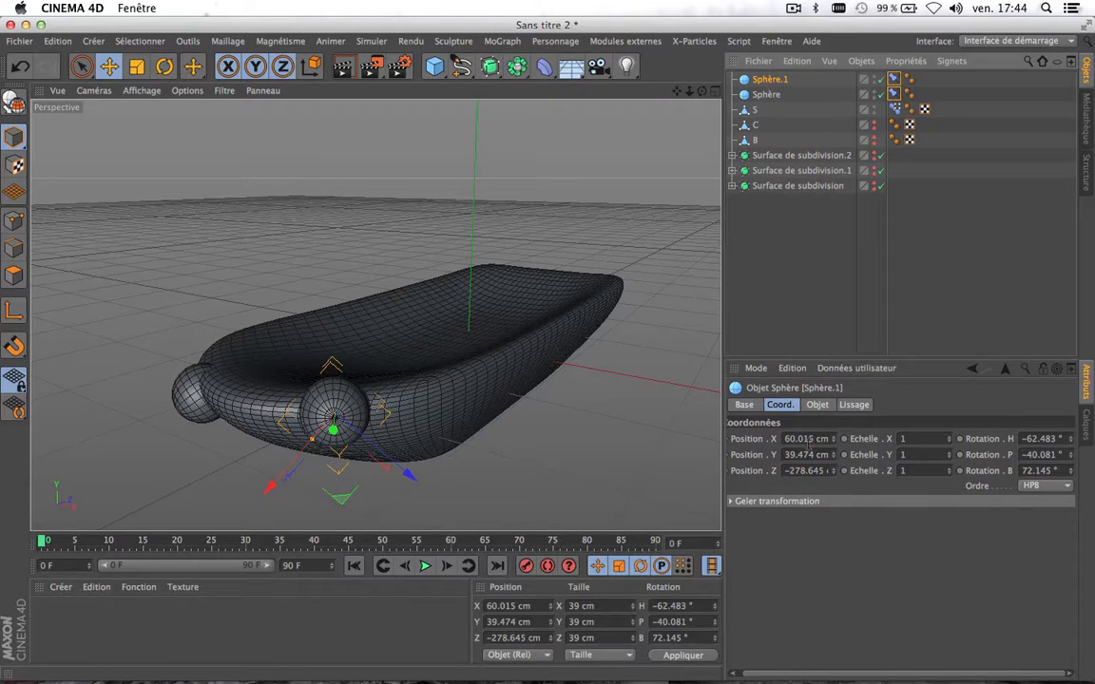
# Try to mirror Sphère by copying the X position of Sphère.1 and entering it as -60.015 cm
pyautogui.rightClick(808, 440)
pyautogui.press('super+c')
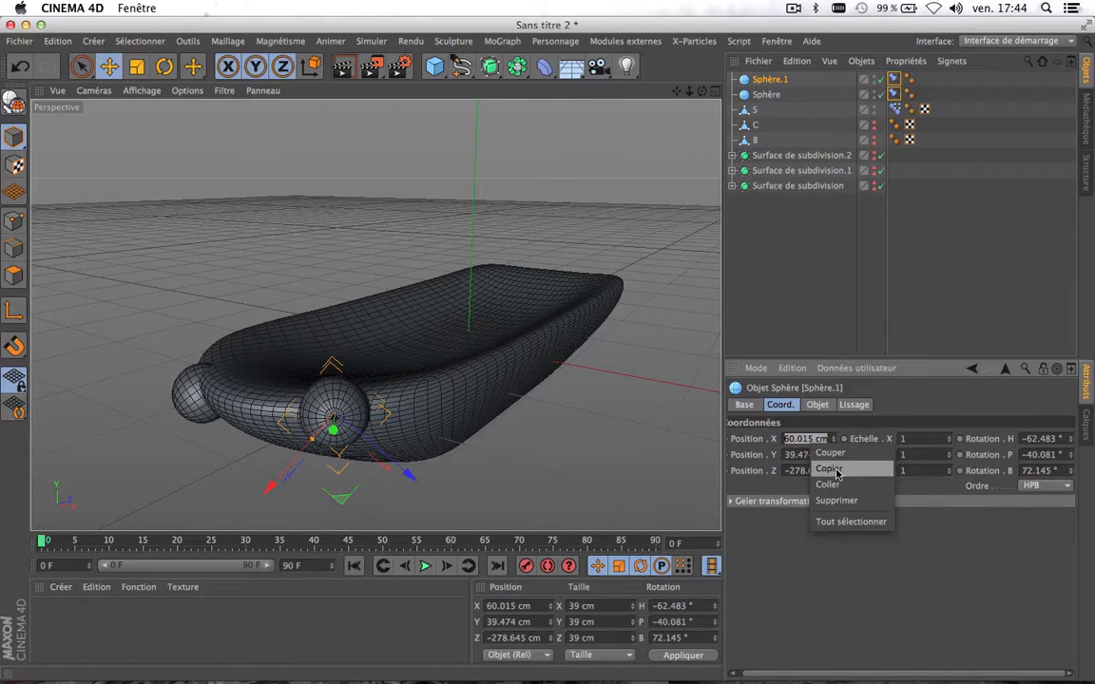
pyautogui.click(829, 469)
pyautogui.click(766, 94)
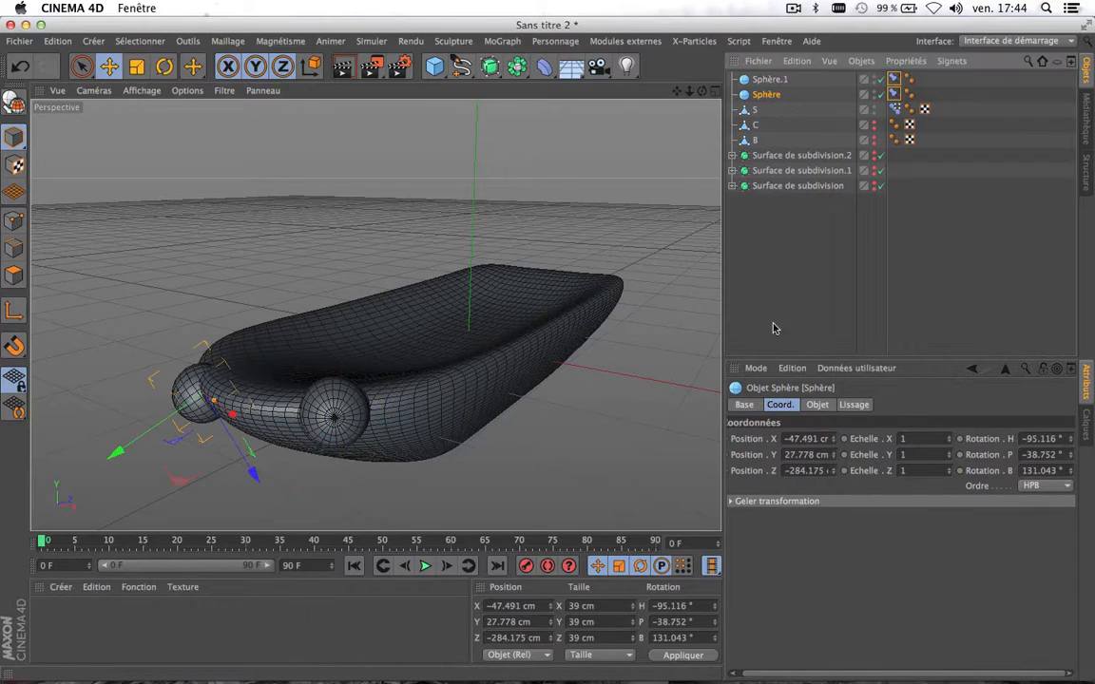
pyautogui.rightClick(807, 439)
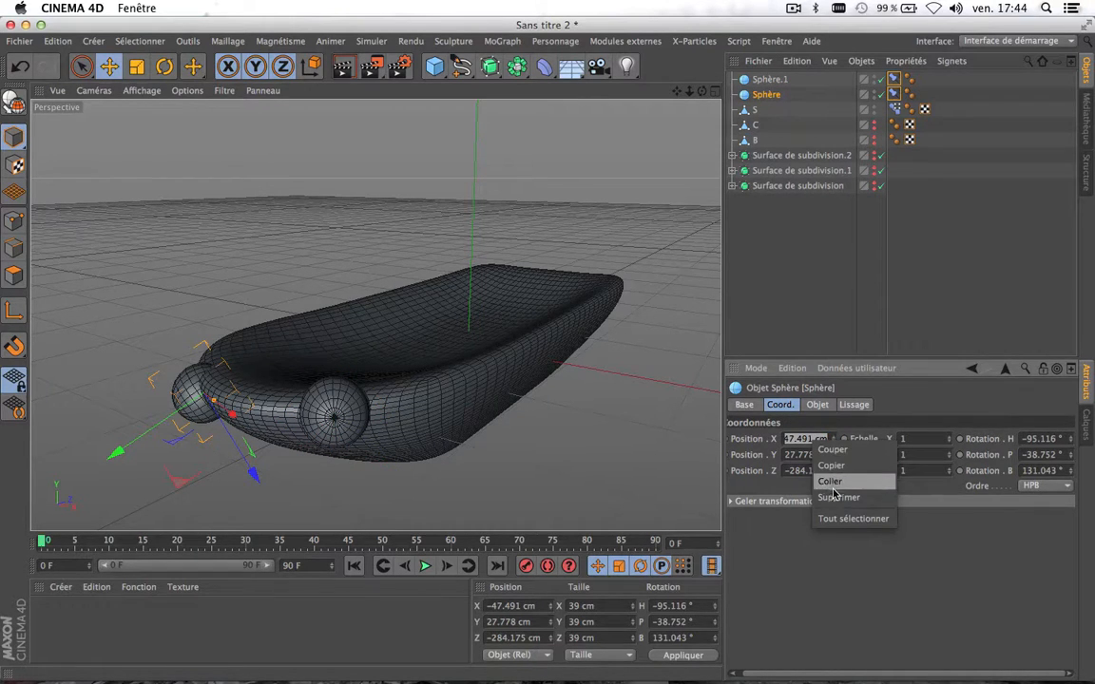
pyautogui.click(829, 481)
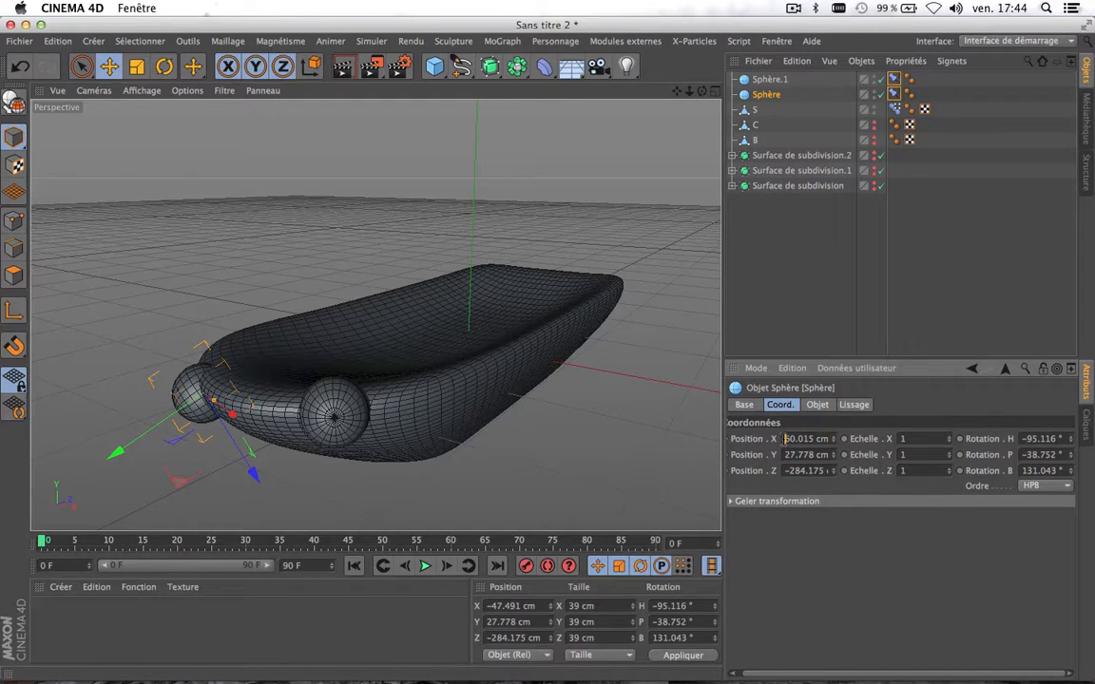
pyautogui.write('-')
pyautogui.press('Return')
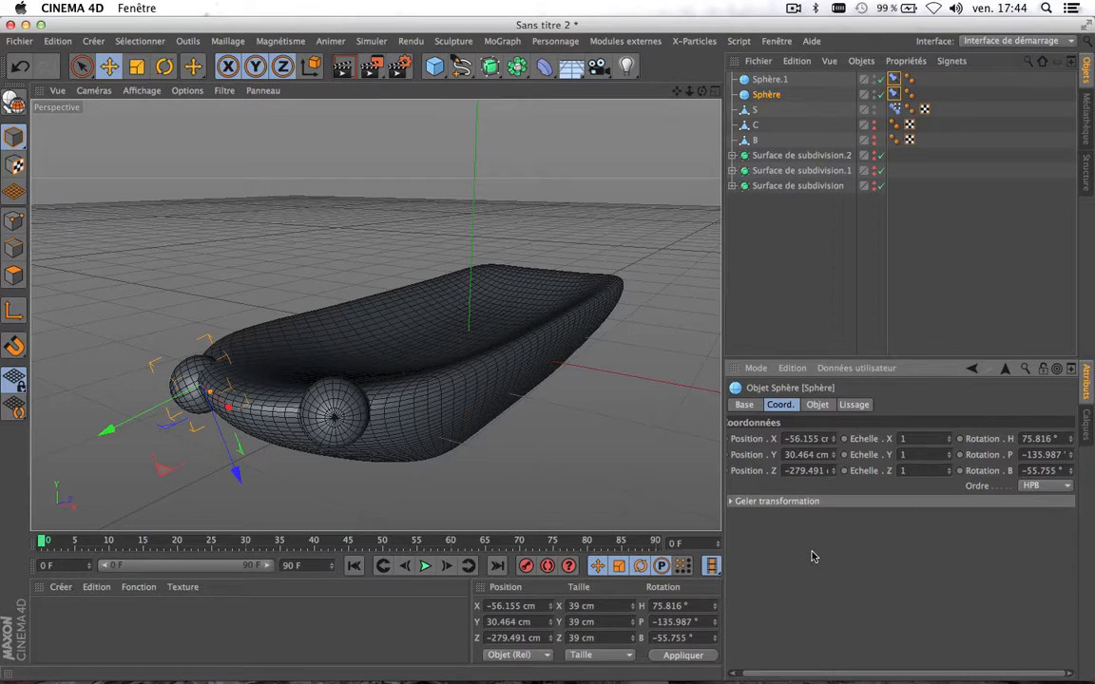
# Try replacing the X position of Sphère with the pasted value 60.015 cm
pyautogui.doubleClick(803, 438)
pyautogui.rightClick(806, 438)
pyautogui.click(827, 478)
pyautogui.press('Return')
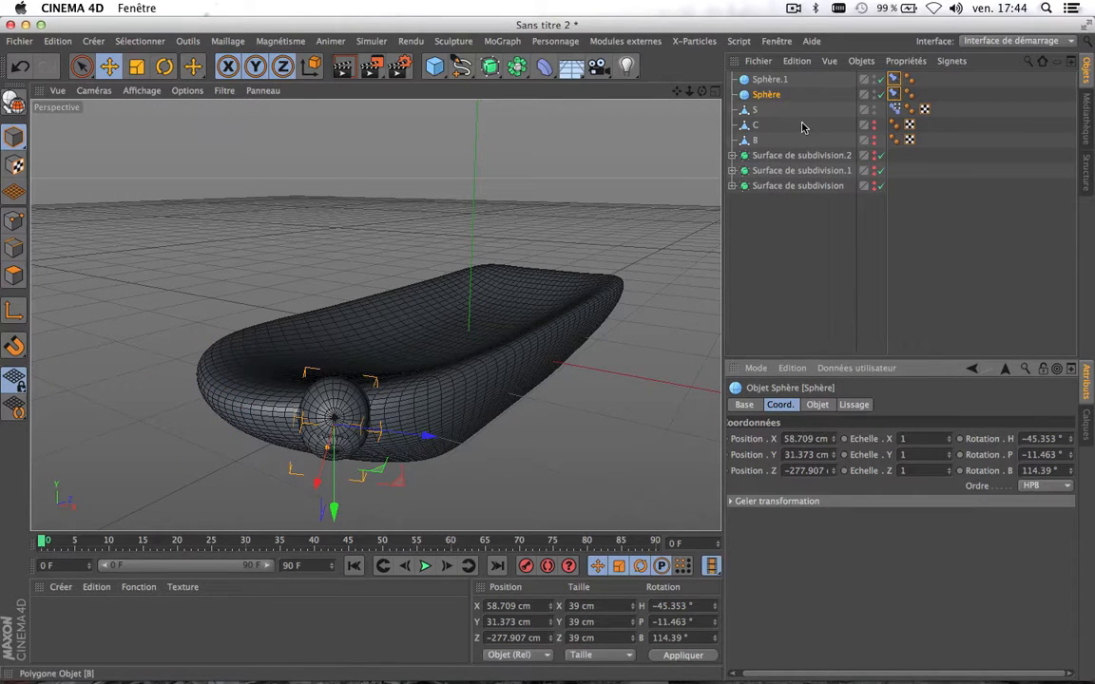
# Try copying the X position of Sphère.1 again, apply 60.015 cm to Sphère's coordinates, and fine-tune its X position
pyautogui.click(770, 79)
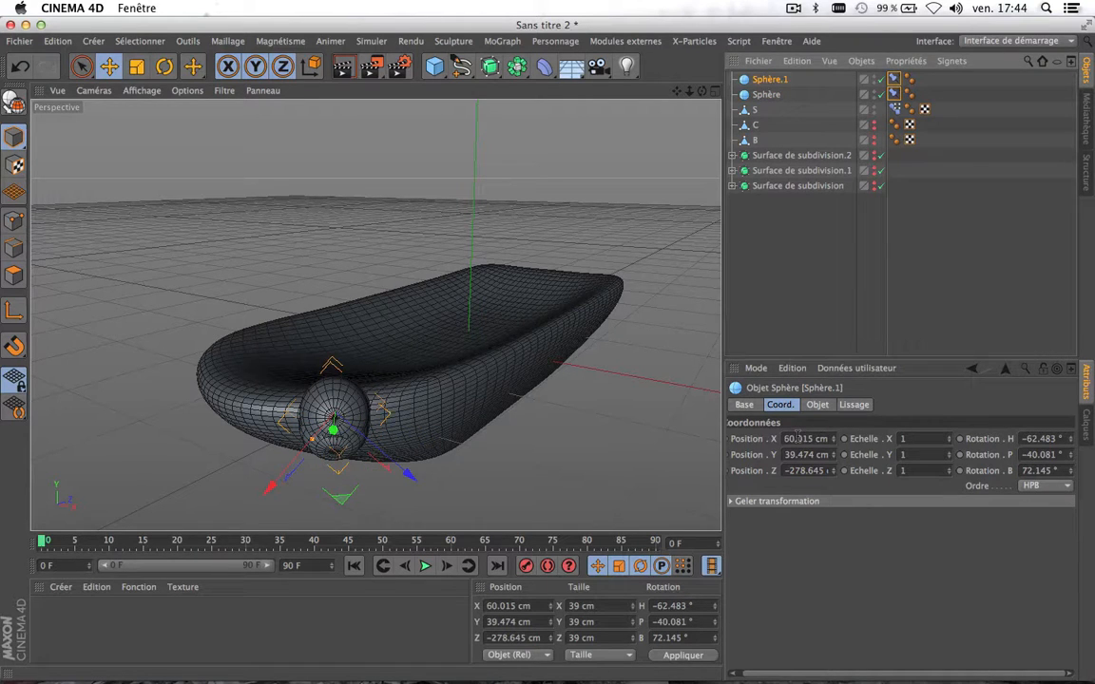
pyautogui.click(797, 439)
pyautogui.rightClick(798, 439)
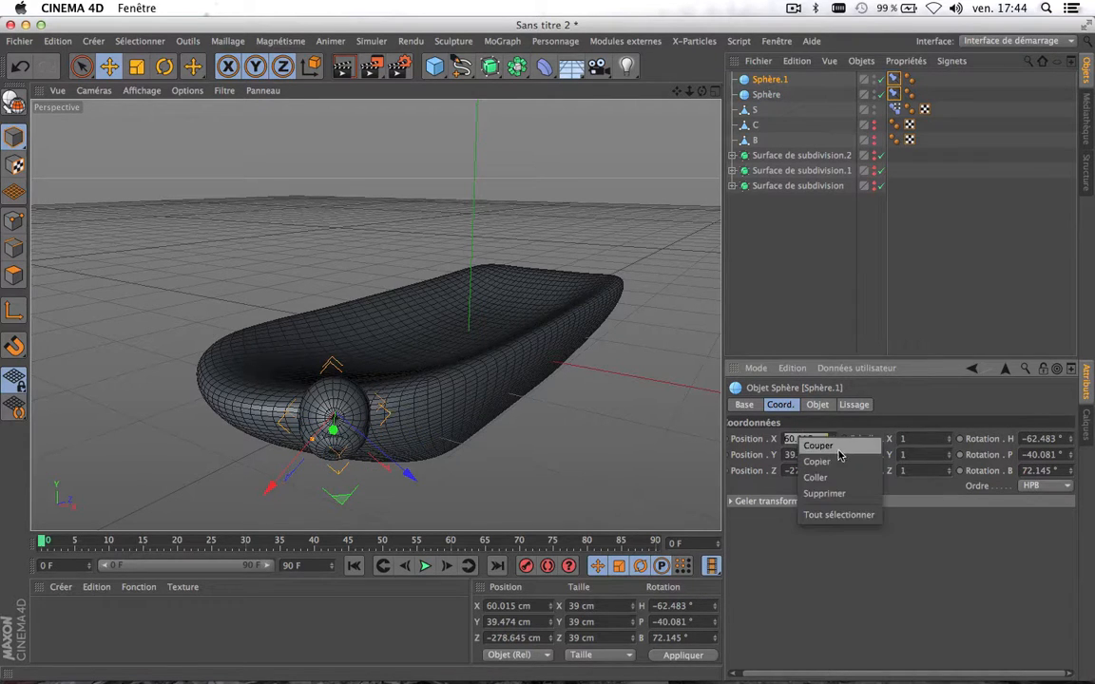
pyautogui.click(829, 476)
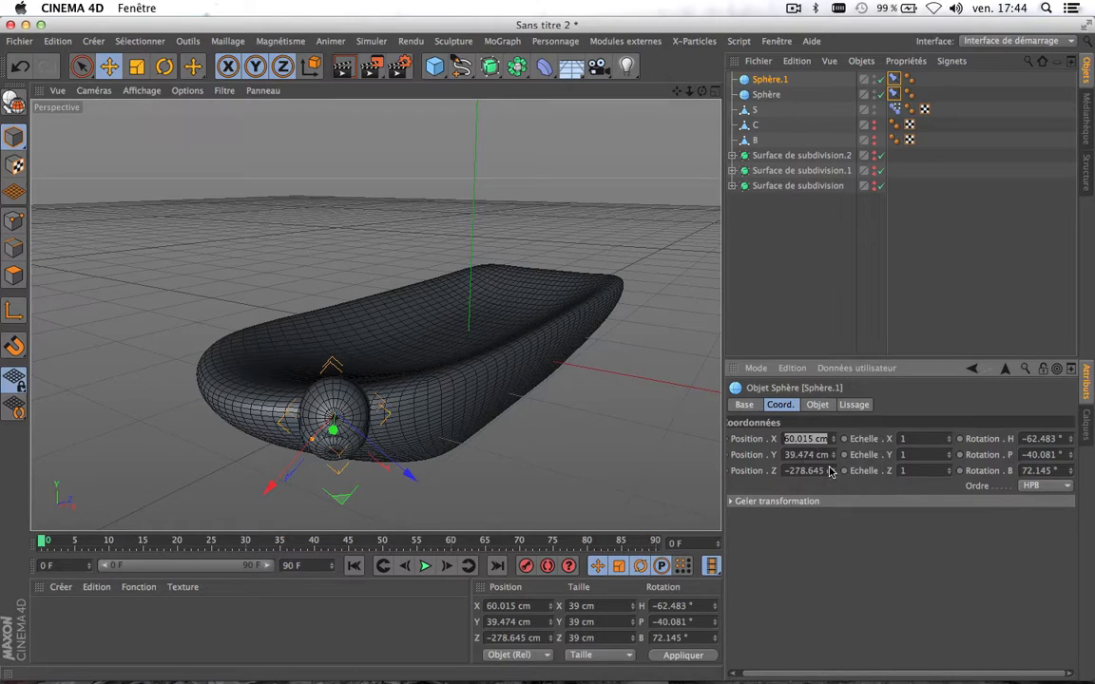
pyautogui.click(766, 94)
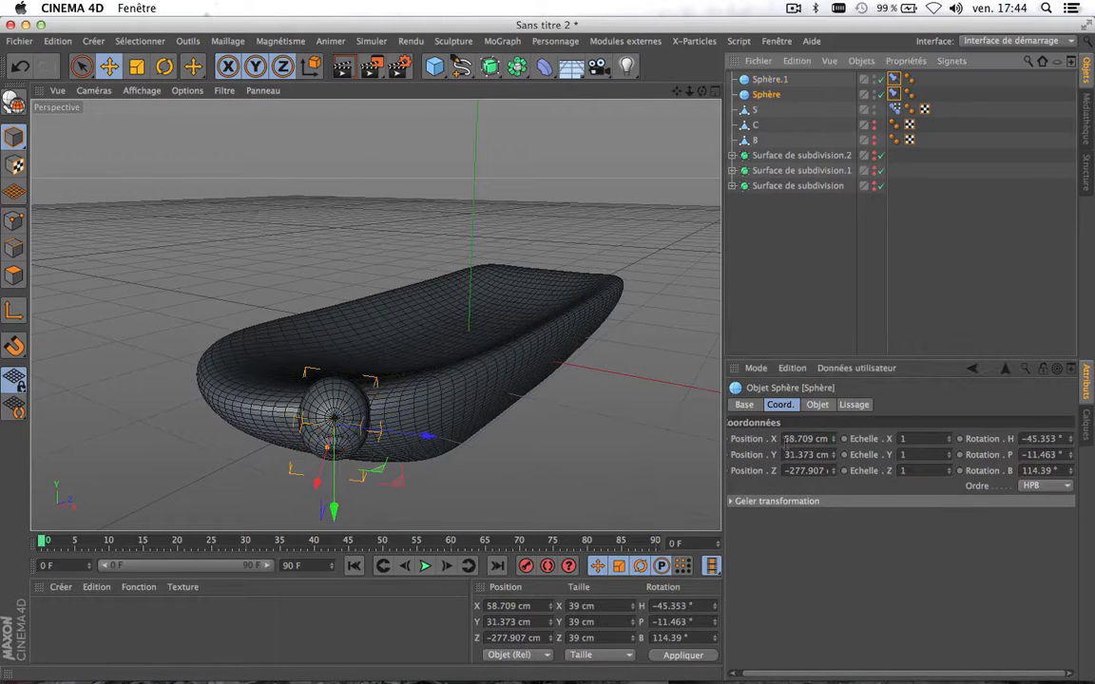
pyautogui.click(519, 605)
pyautogui.rightClick(519, 605)
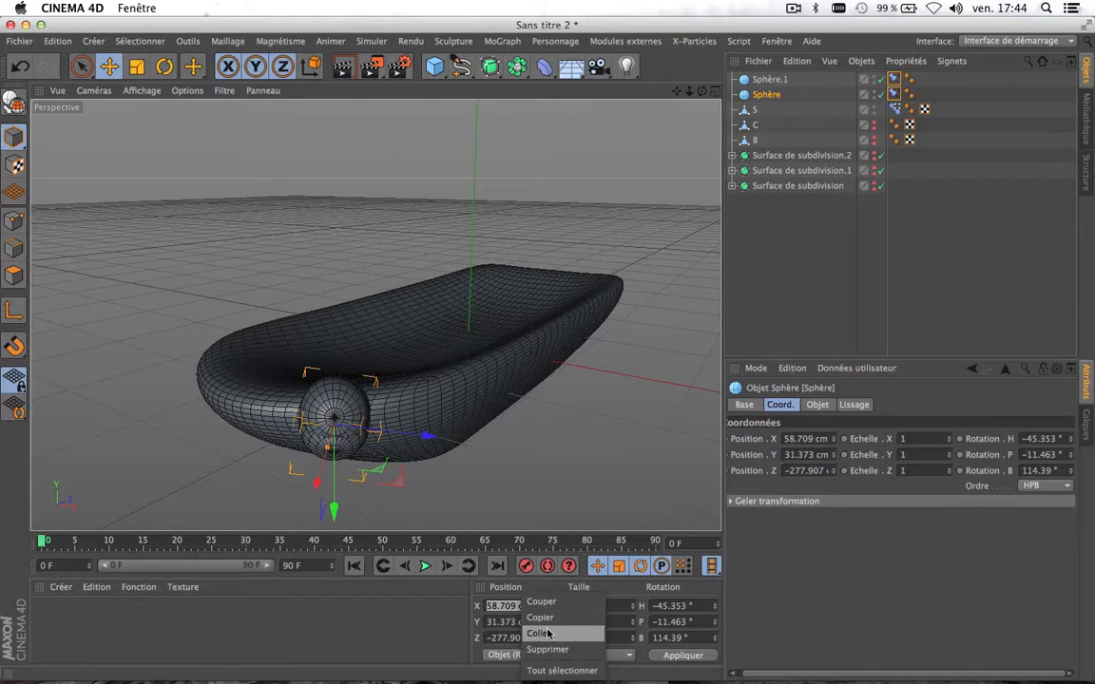
pyautogui.click(502, 566)
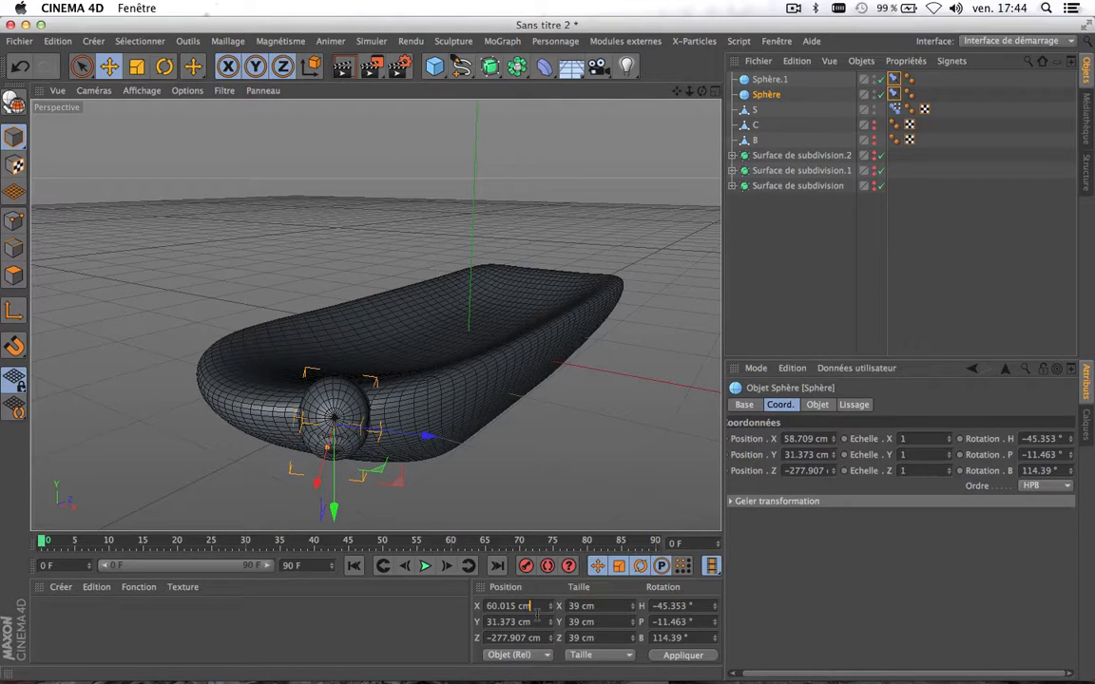
pyautogui.press('Return')
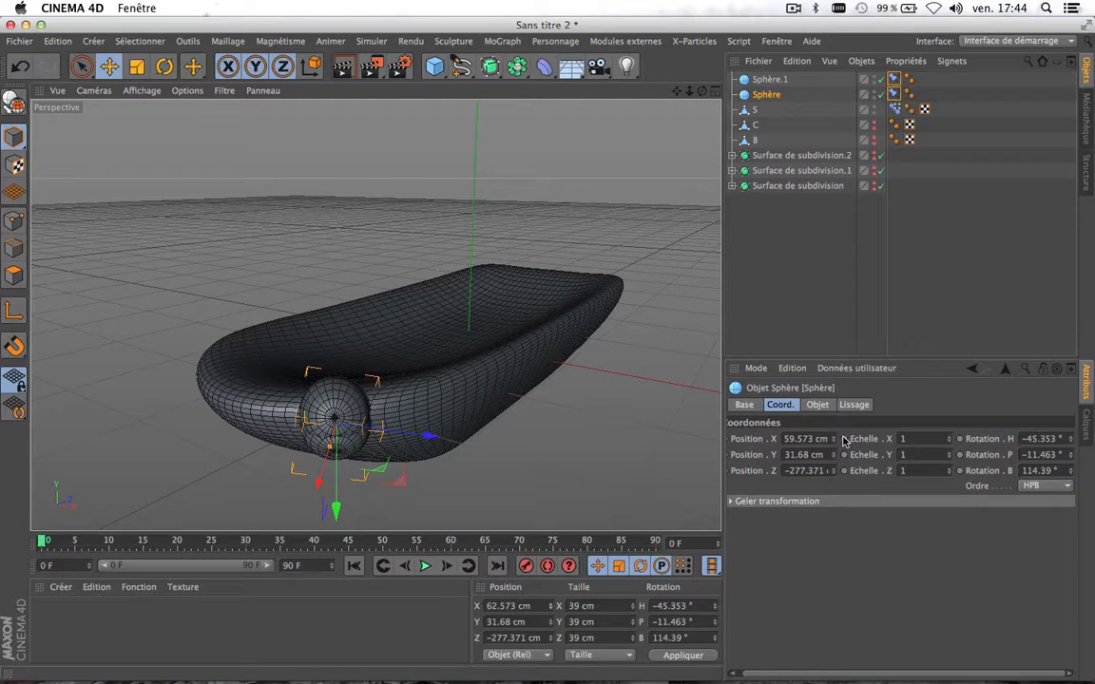
pyautogui.moveTo(835, 439)
pyautogui.mouseDown()
pyautogui.moveTo(874, 440)
pyautogui.moveTo(784, 439)
pyautogui.moveTo(832, 439)
pyautogui.mouseUp()
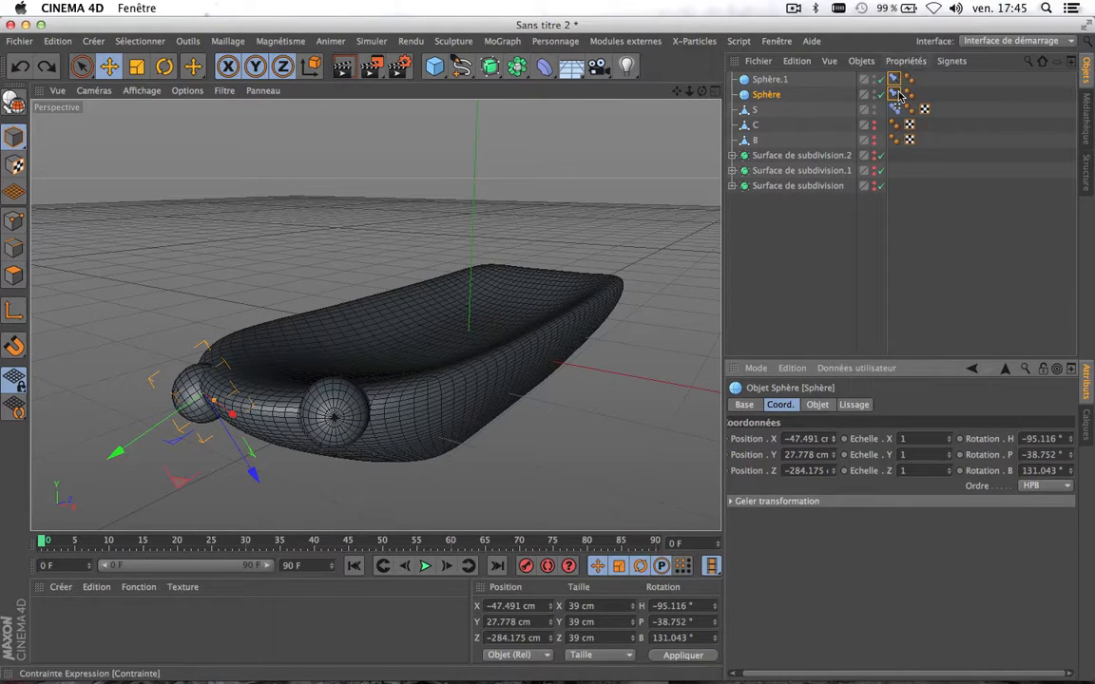
# Set the X position of Sphère.1 to 60 cm
pyautogui.click(777, 298)
pyautogui.click(768, 79)
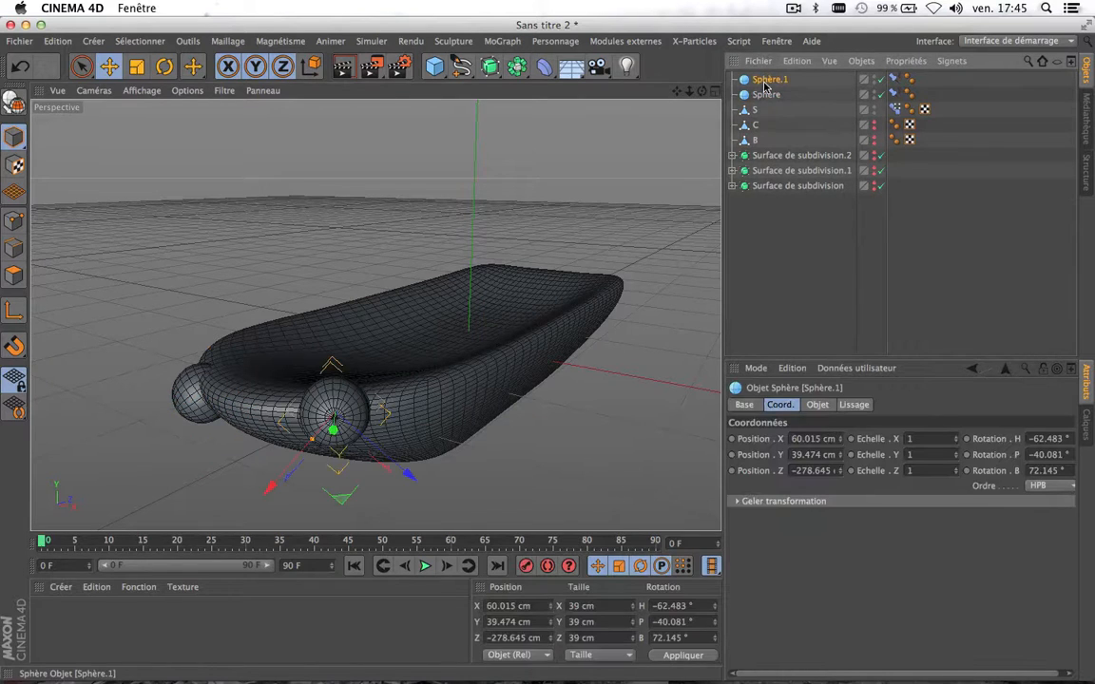
pyautogui.click(809, 439)
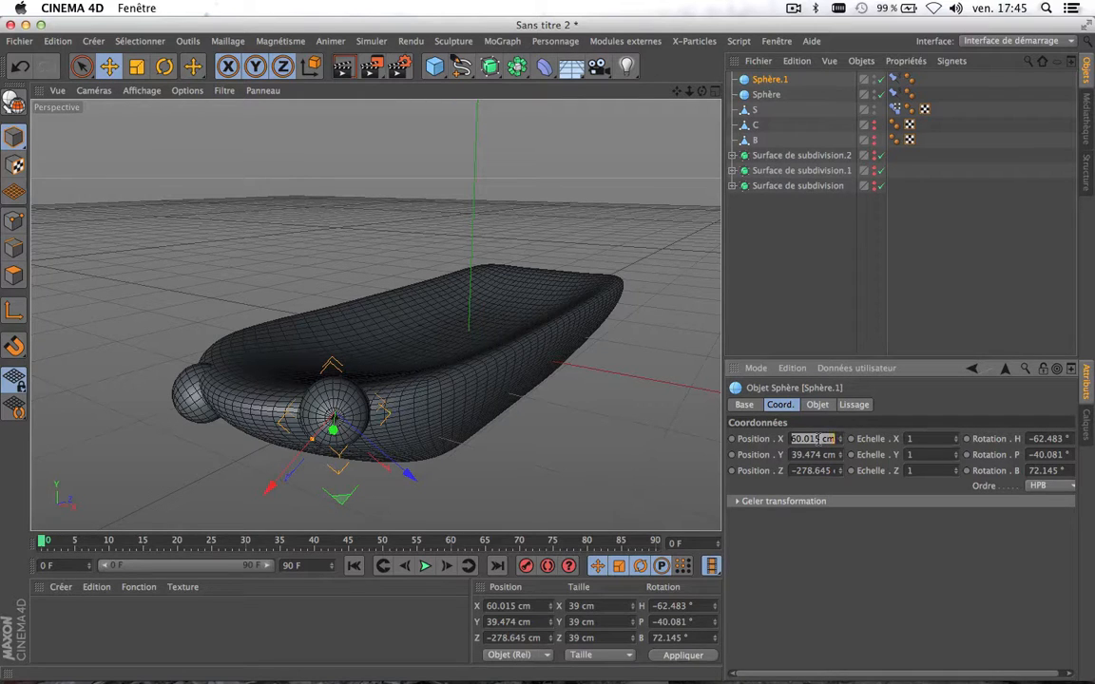
pyautogui.write('60')
pyautogui.press('Return')
pyautogui.doubleClick(814, 438)
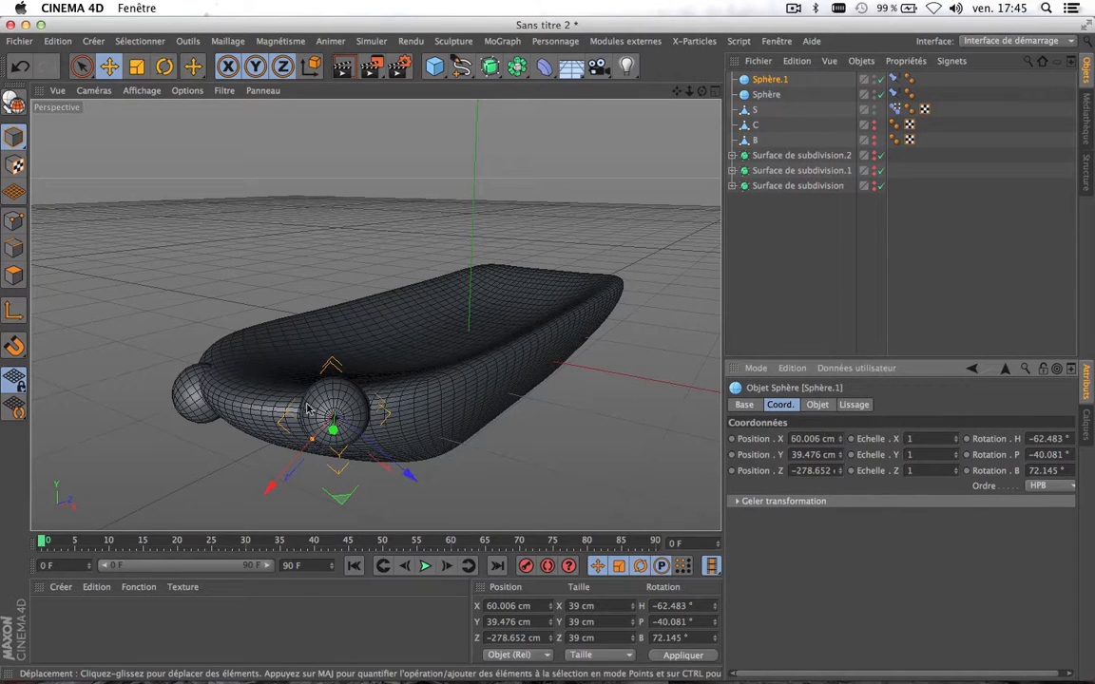
# Delete Sphère and replace it with a duplicate of Sphère.1
pyautogui.click(766, 95)
pyautogui.press('Delete')
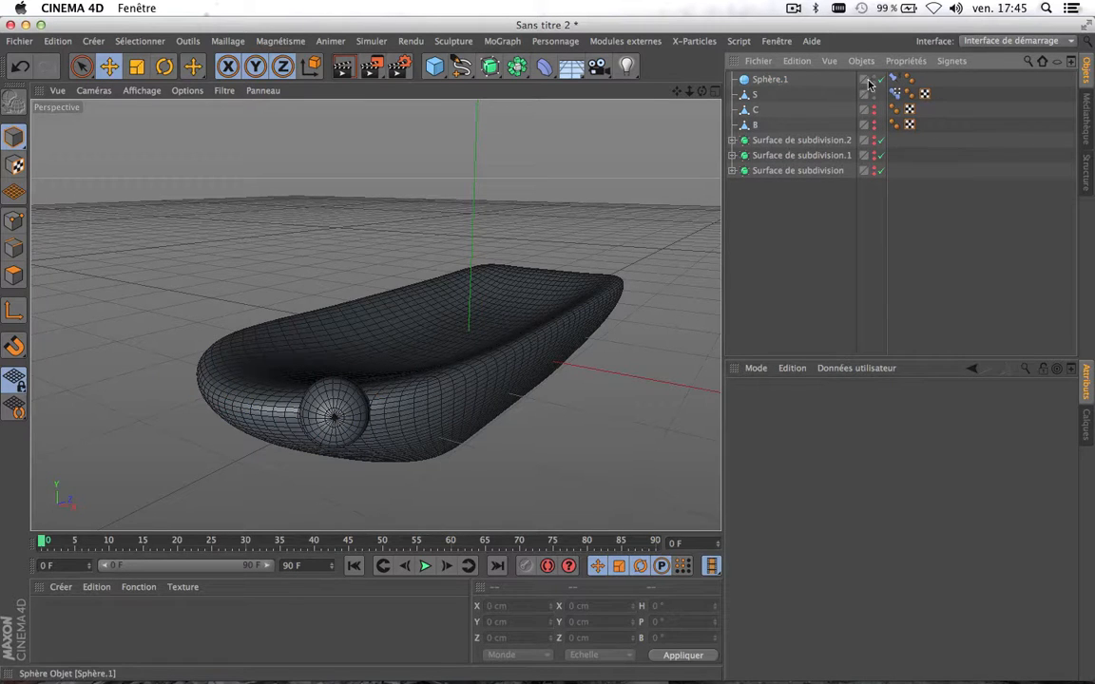
pyautogui.click(772, 80)
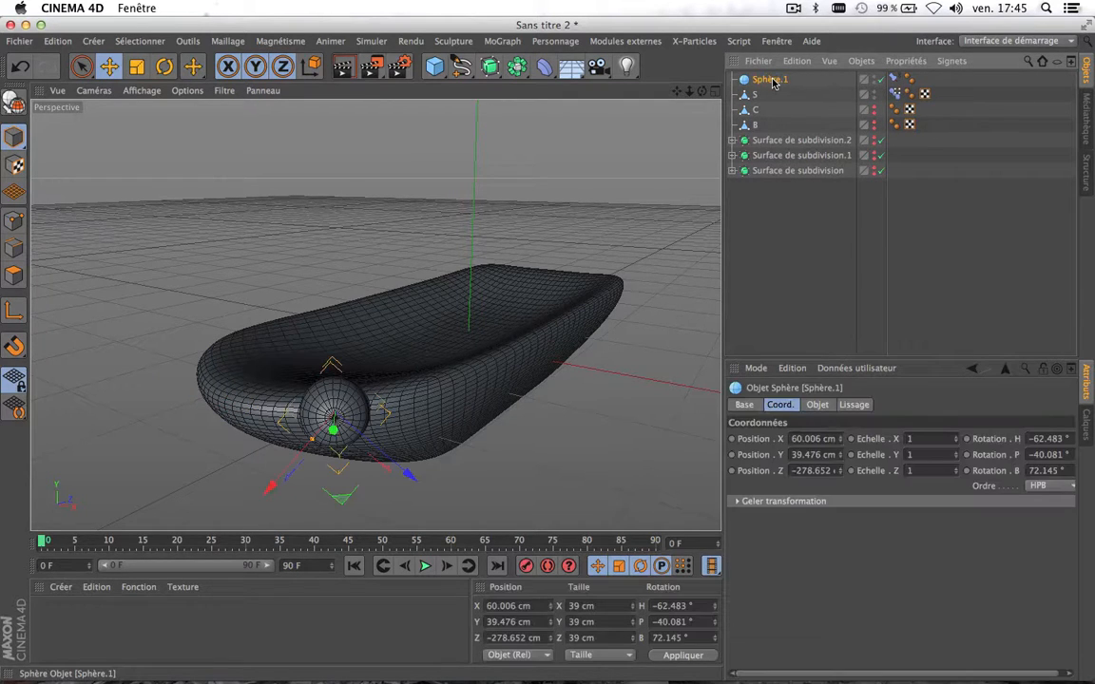
pyautogui.press('super+c')
pyautogui.press('super+v')
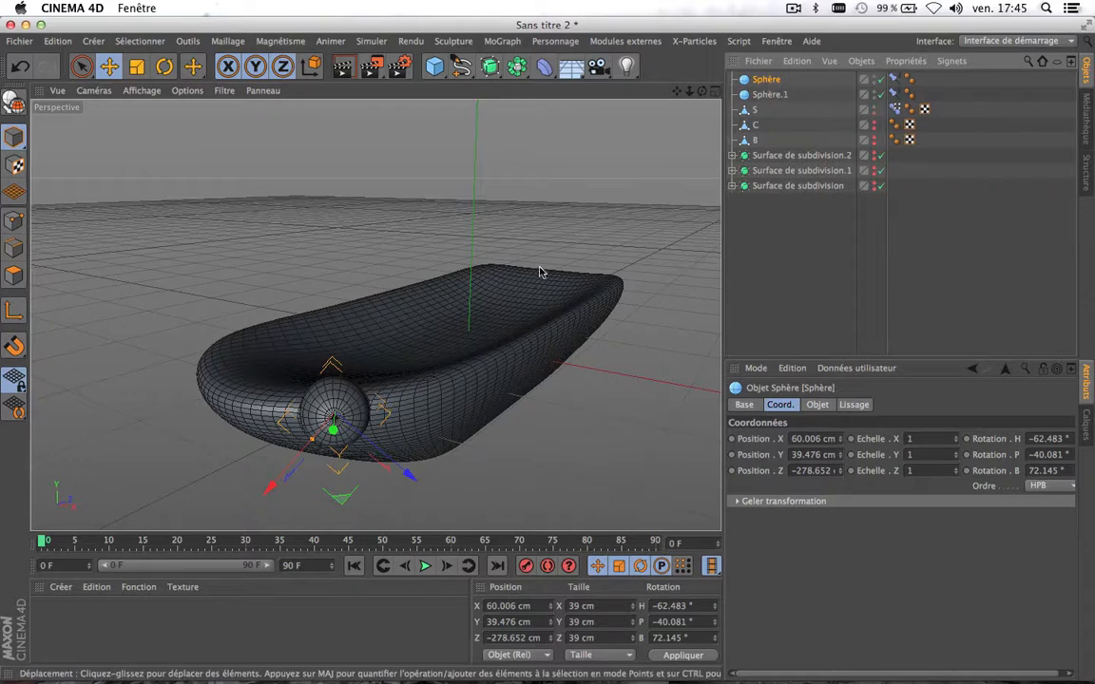
# Mirror the duplicated sphere to the opposite side of the boat by setting its X position to -60.006 cm
pyautogui.doubleClick(814, 438)
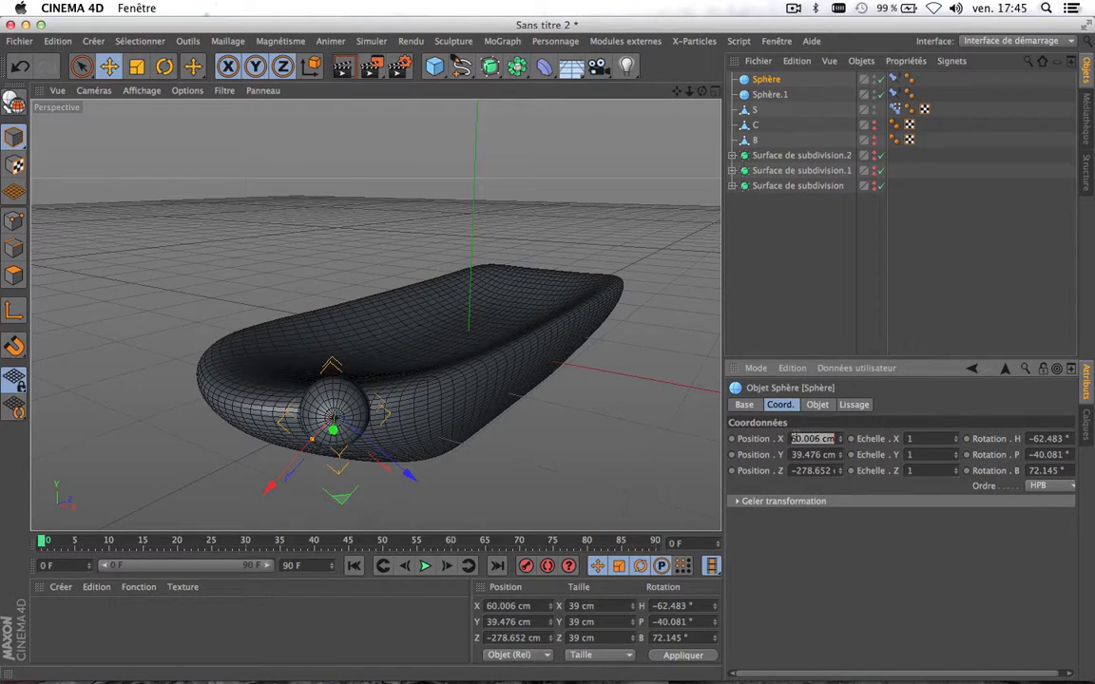
pyautogui.click(792, 438)
pyautogui.write('-')
pyautogui.press('Return')
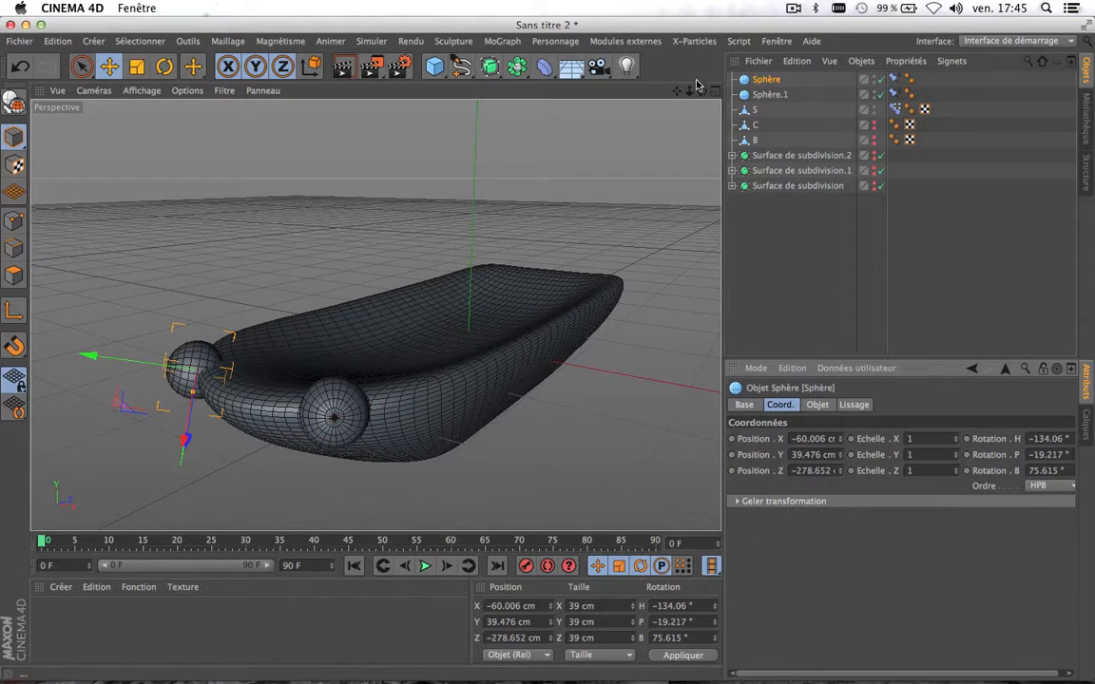
# Render the Perspective view and examine how both spheres sit on the front of the boat shape
pyautogui.moveTo(704, 89); pyautogui.dragTo(335, 311)
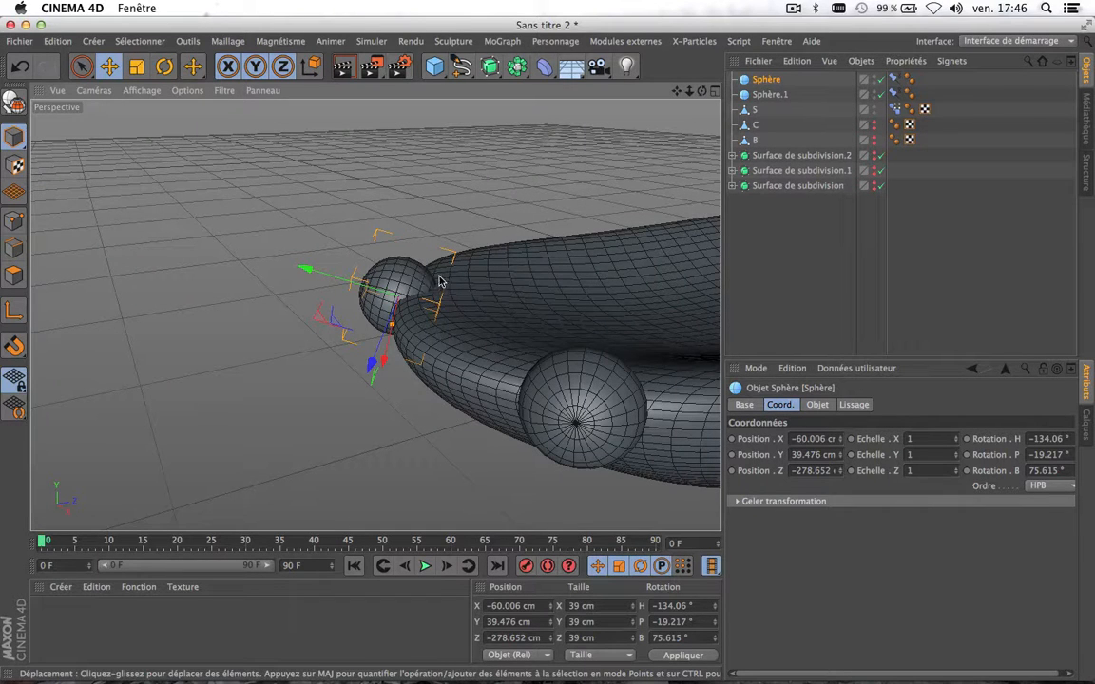
pyautogui.scroll(-5, 437, 275)
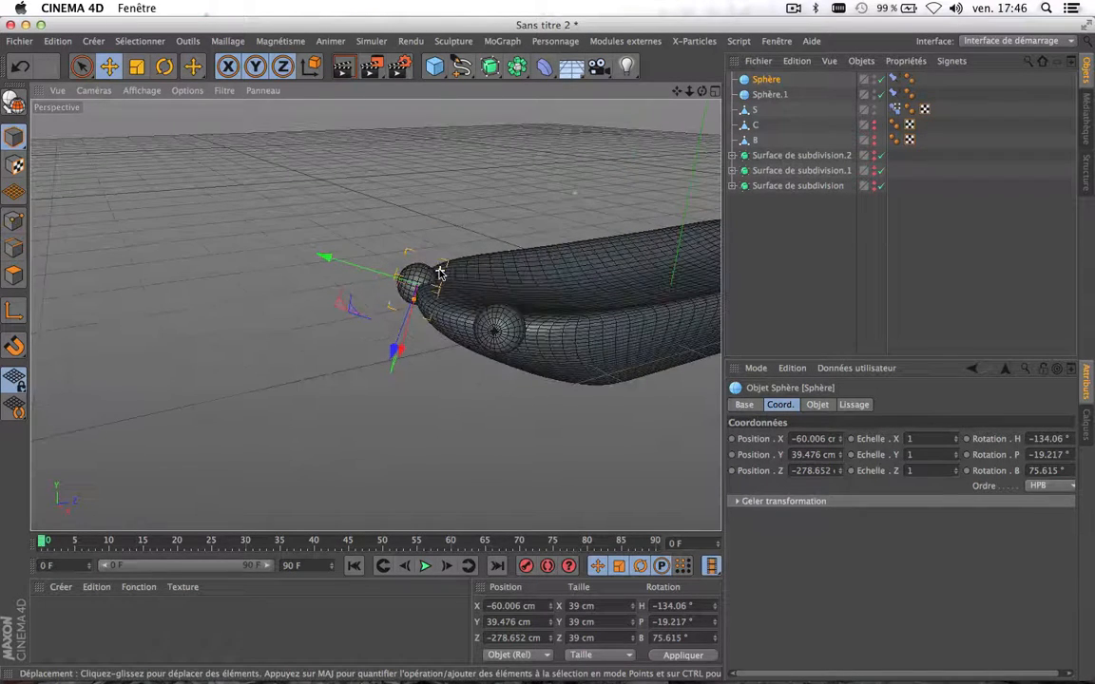
pyautogui.click(448, 484)
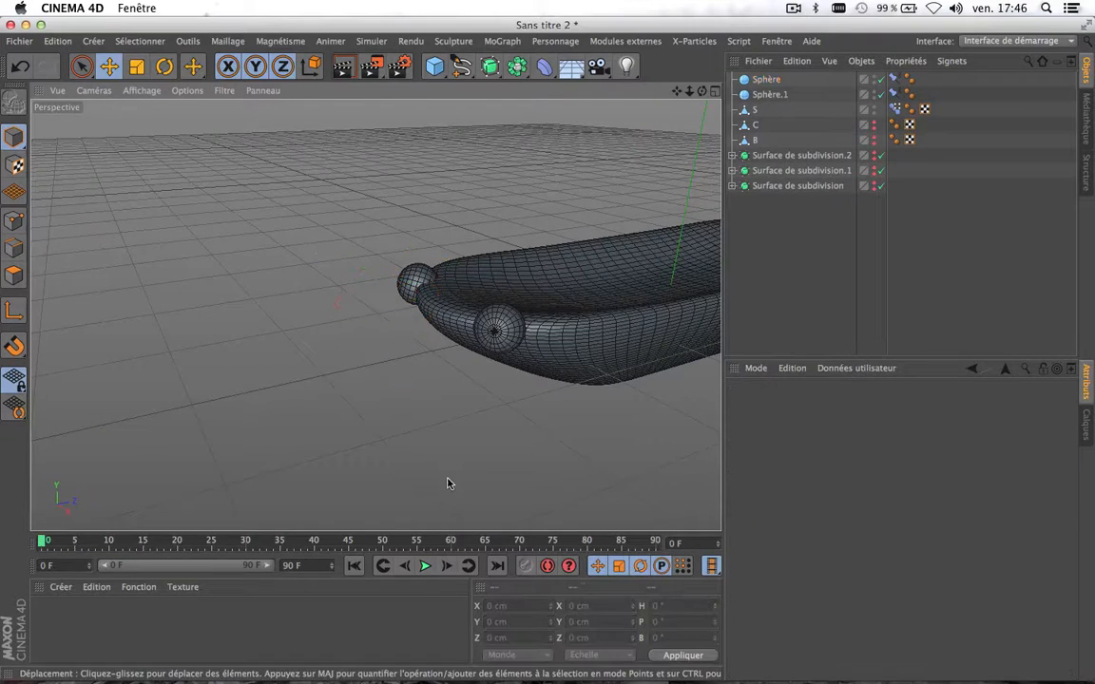
pyautogui.click(343, 65)
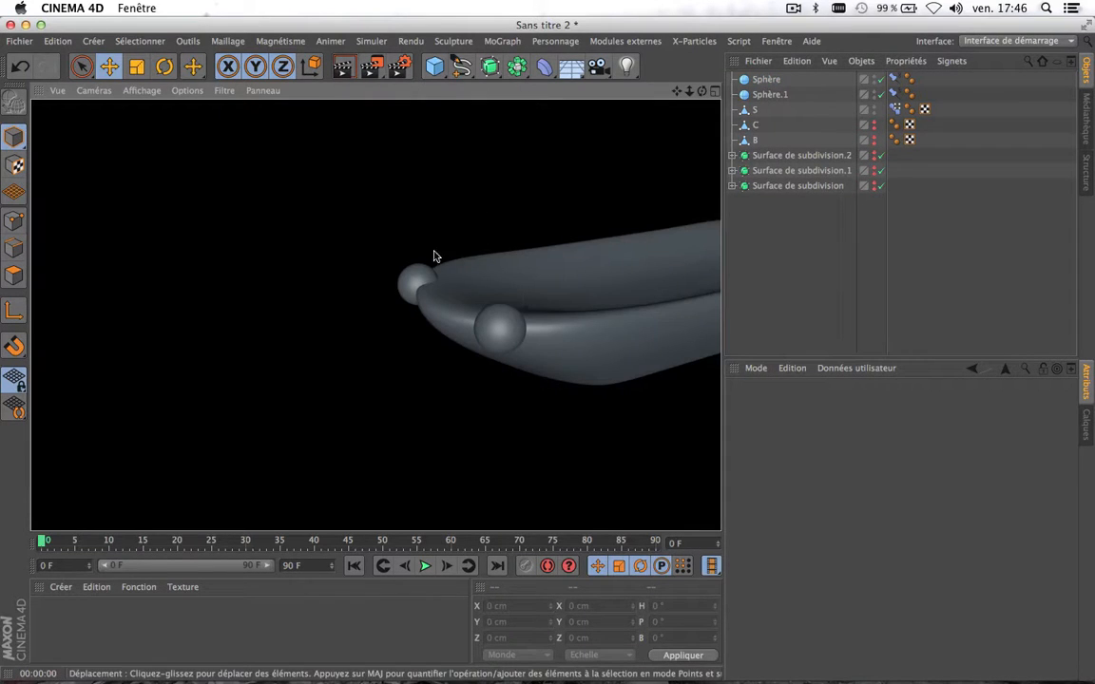
pyautogui.click(544, 432)
pyautogui.moveTo(702, 92); pyautogui.dragTo(627, 72)
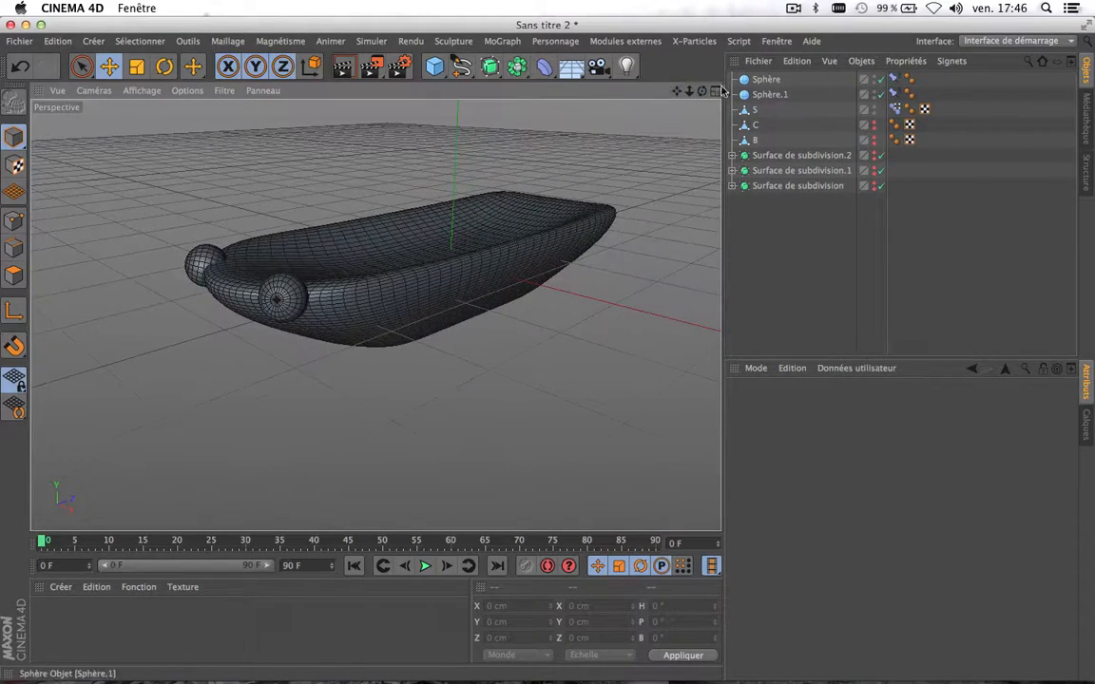
pyautogui.moveTo(704, 92)
pyautogui.mouseDown()
pyautogui.moveTo(658, 93)
pyautogui.moveTo(695, 90)
pyautogui.mouseUp()
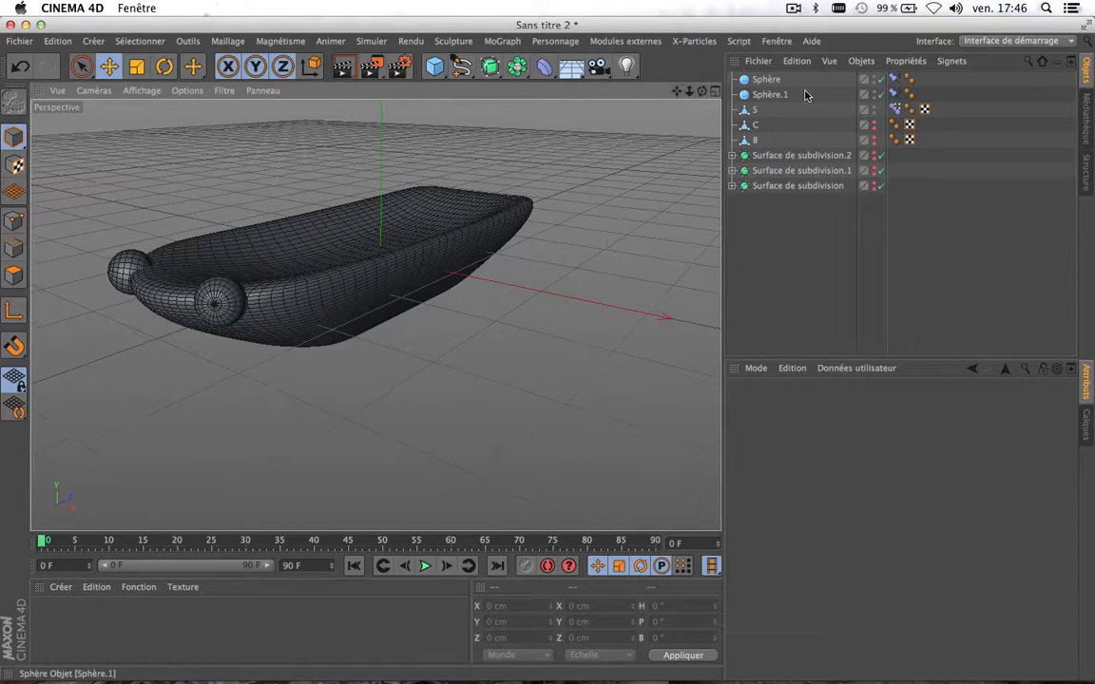
# Enable Verrouiller la position again in the clamp constraints of Sphère.1 and Sphère
pyautogui.click(894, 80)
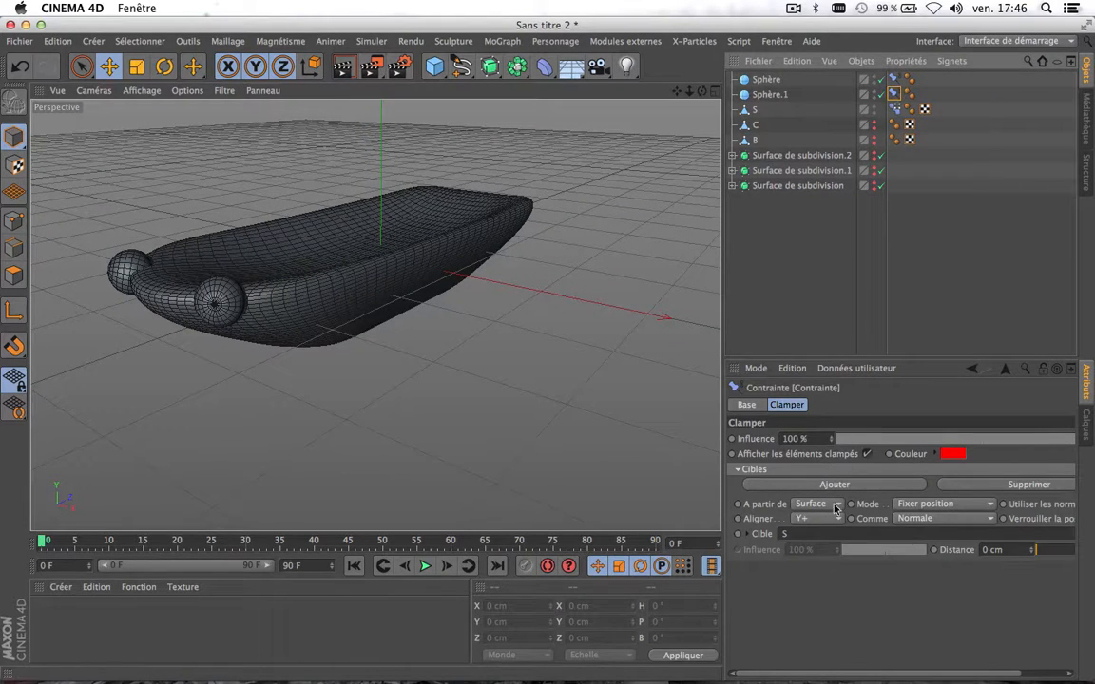
pyautogui.moveTo(822, 672); pyautogui.dragTo(874, 672)
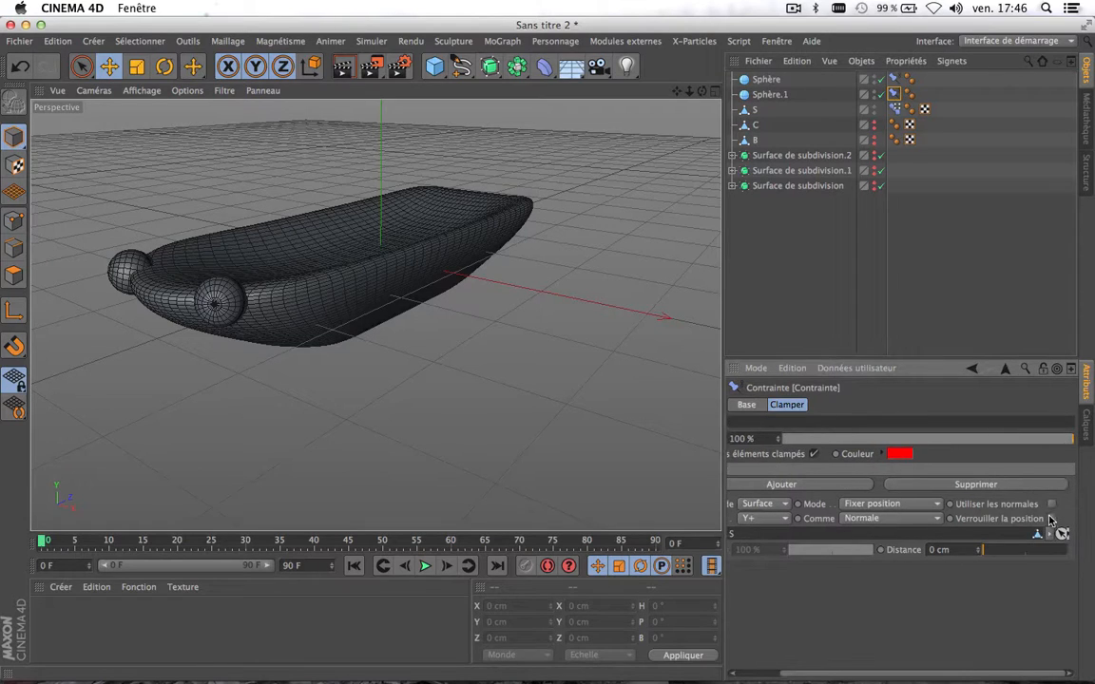
pyautogui.click(894, 80)
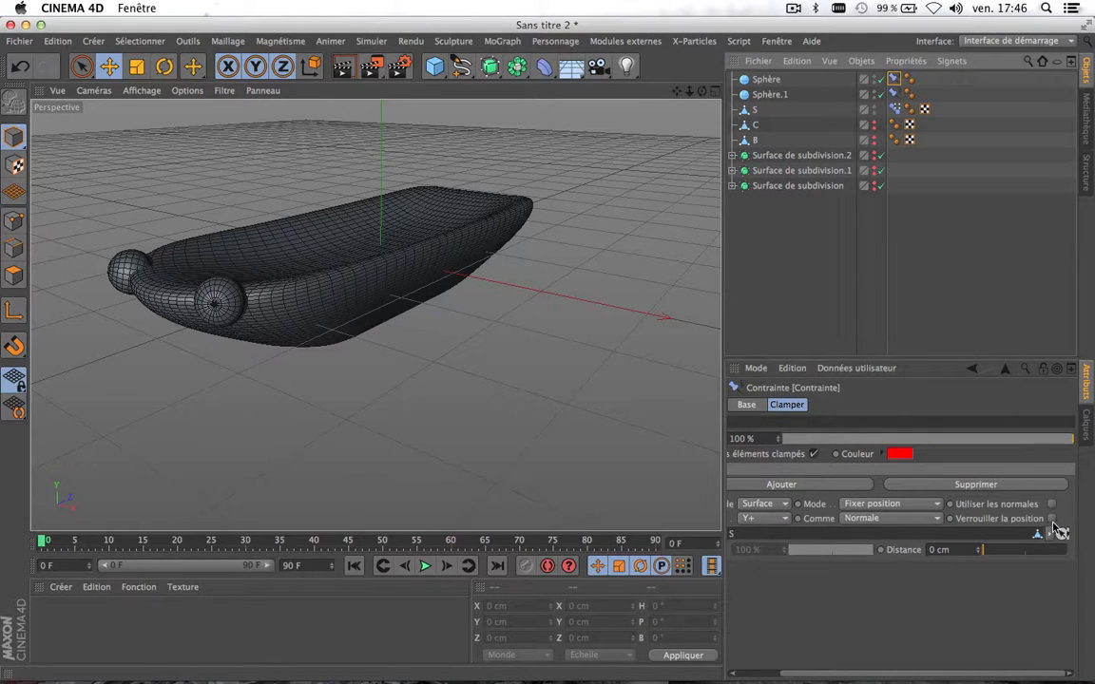
# Lower morph target B of S to 0 % and inspect both spheres on the front of the cube shape
pyautogui.click(894, 110)
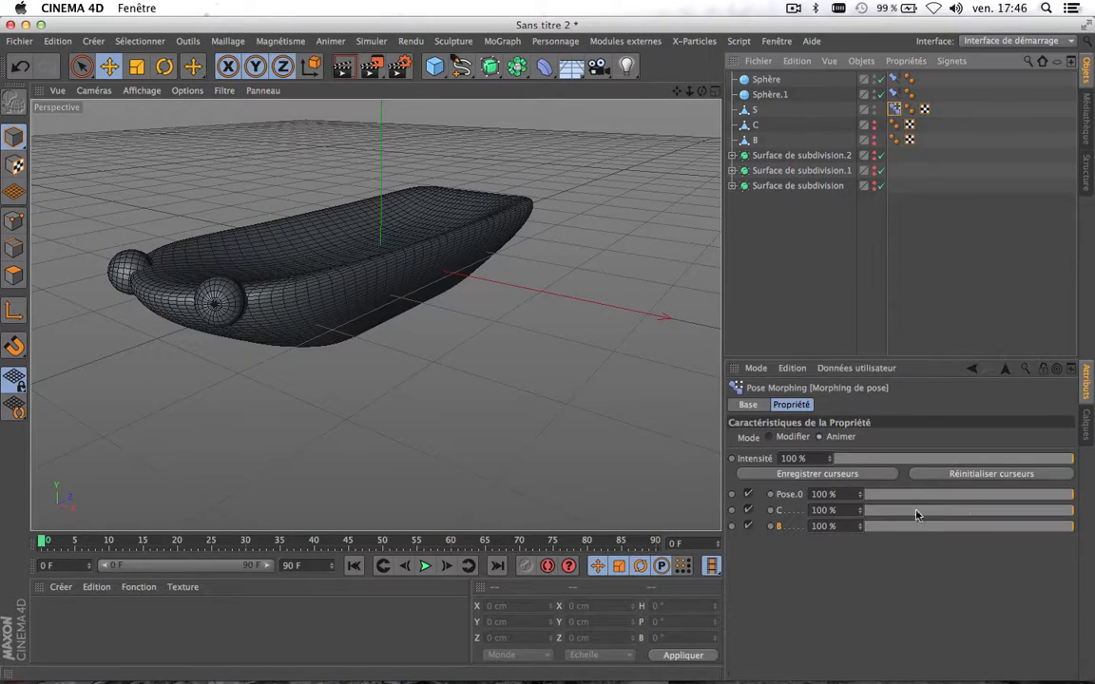
pyautogui.moveTo(949, 529); pyautogui.dragTo(836, 530)
pyautogui.moveTo(677, 91); pyautogui.dragTo(377, 315)
pyautogui.moveTo(677, 91); pyautogui.dragTo(374, 314)
pyautogui.moveTo(702, 91); pyautogui.dragTo(375, 314)
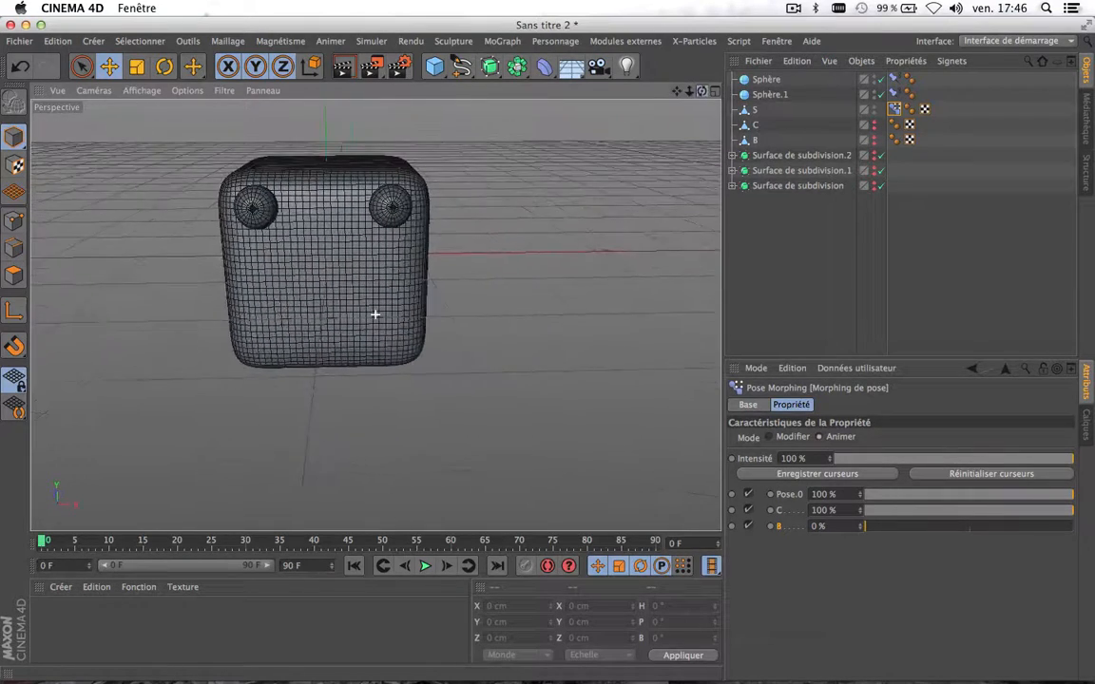
# Turn off Verrouiller la position in the Clamper constraints of both spheres
pyautogui.moveTo(677, 91); pyautogui.dragTo(377, 314)
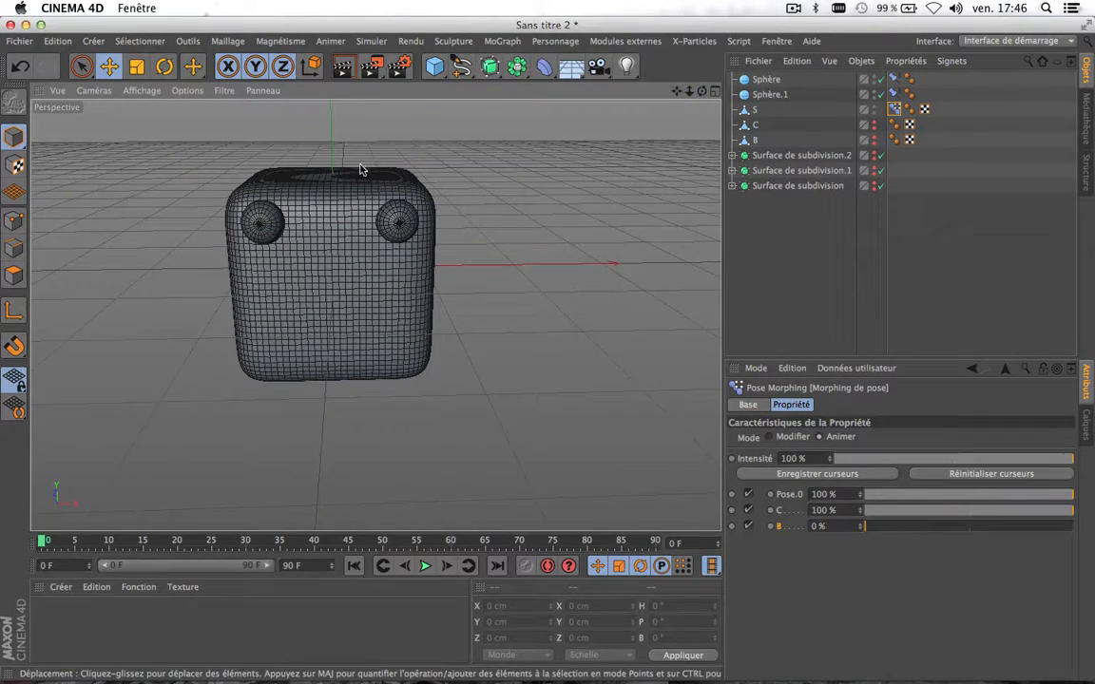
pyautogui.scroll(3, 362, 166)
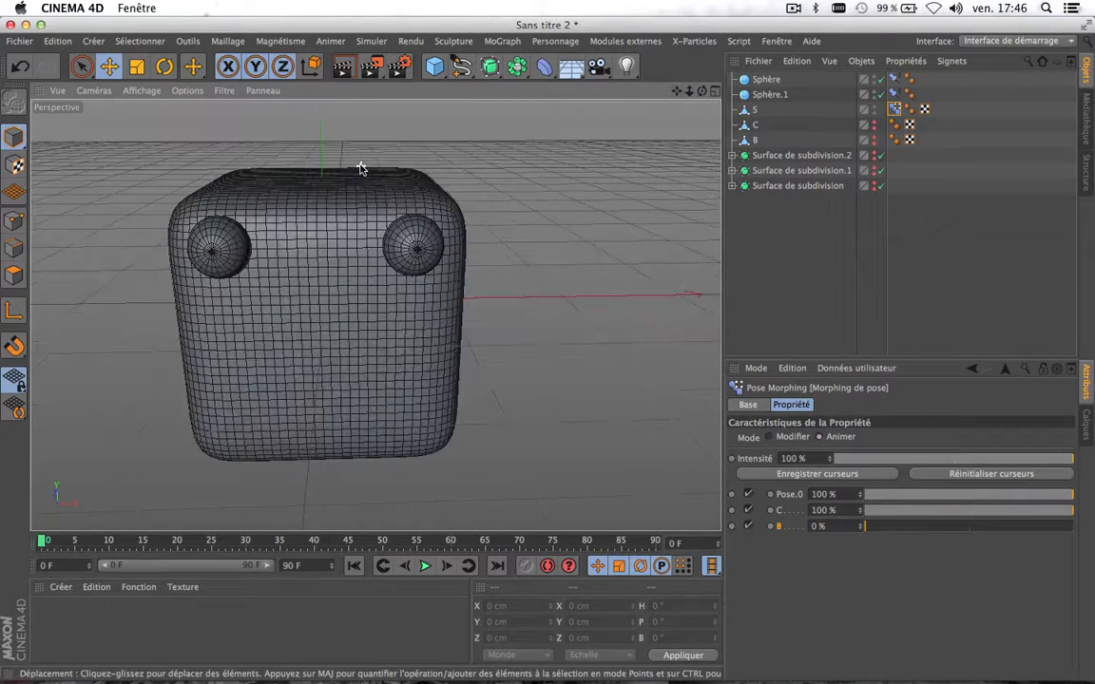
pyautogui.click(892, 80)
pyautogui.keyDown('shift'); pyautogui.click(893, 94); pyautogui.keyUp('shift')
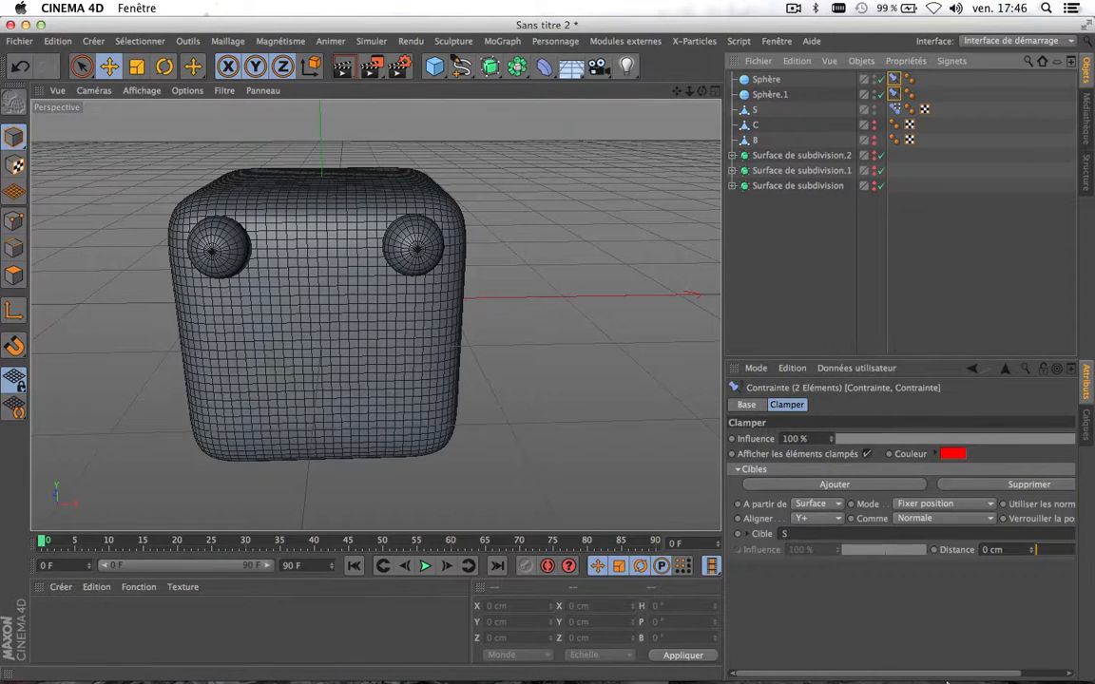
pyautogui.moveTo(953, 674); pyautogui.dragTo(1009, 675)
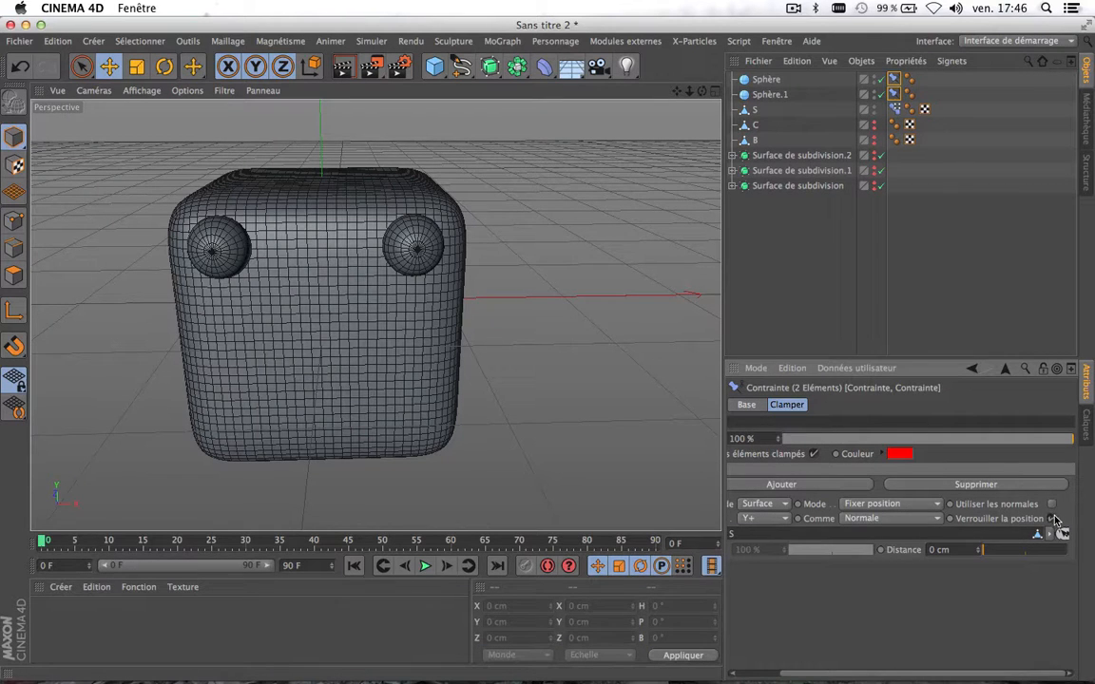
# Try to bring the two spheres closer together by scaling them as a group
pyautogui.click(766, 80)
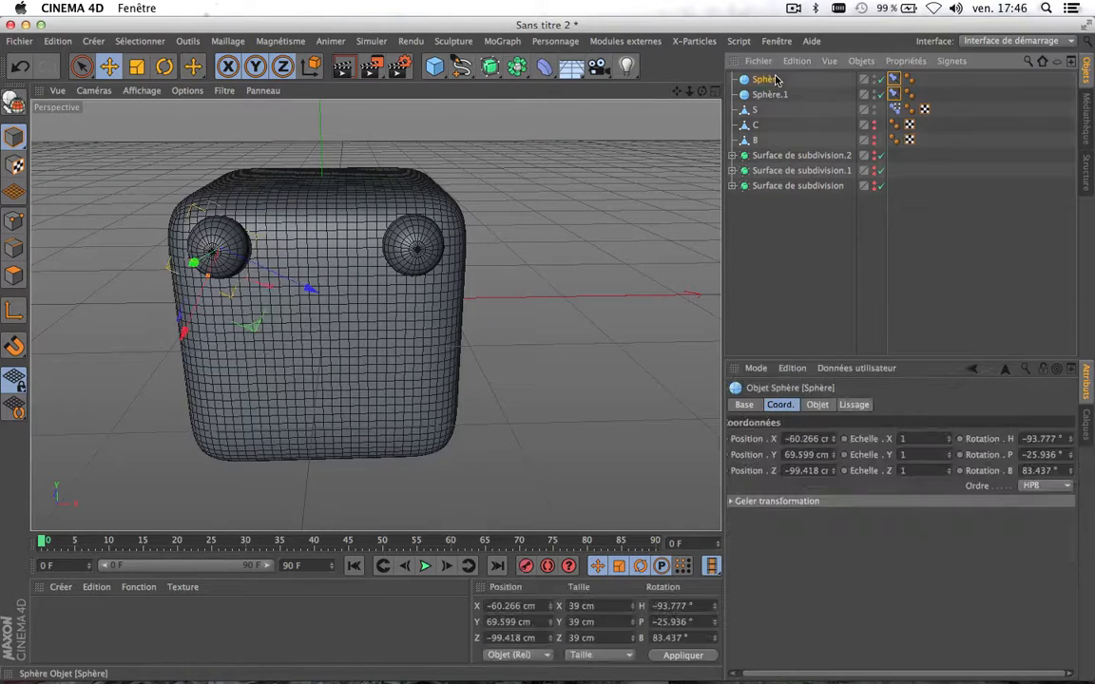
pyautogui.keyDown('shift'); pyautogui.click(766, 95); pyautogui.keyUp('shift')
pyautogui.press('t')
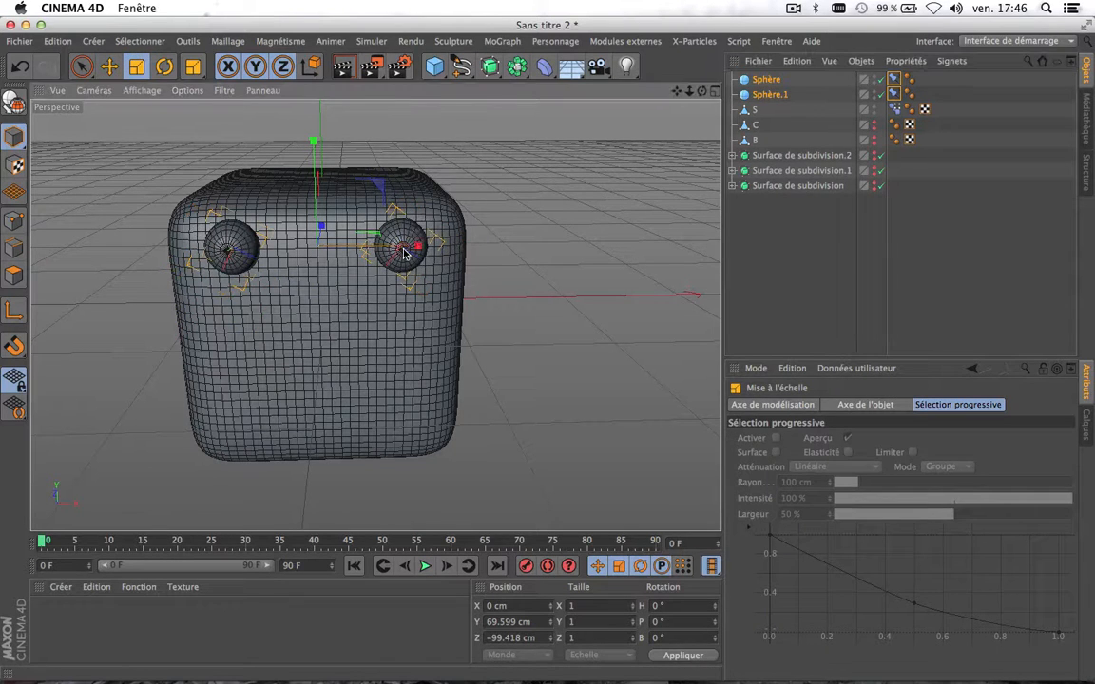
pyautogui.click(642, 244)
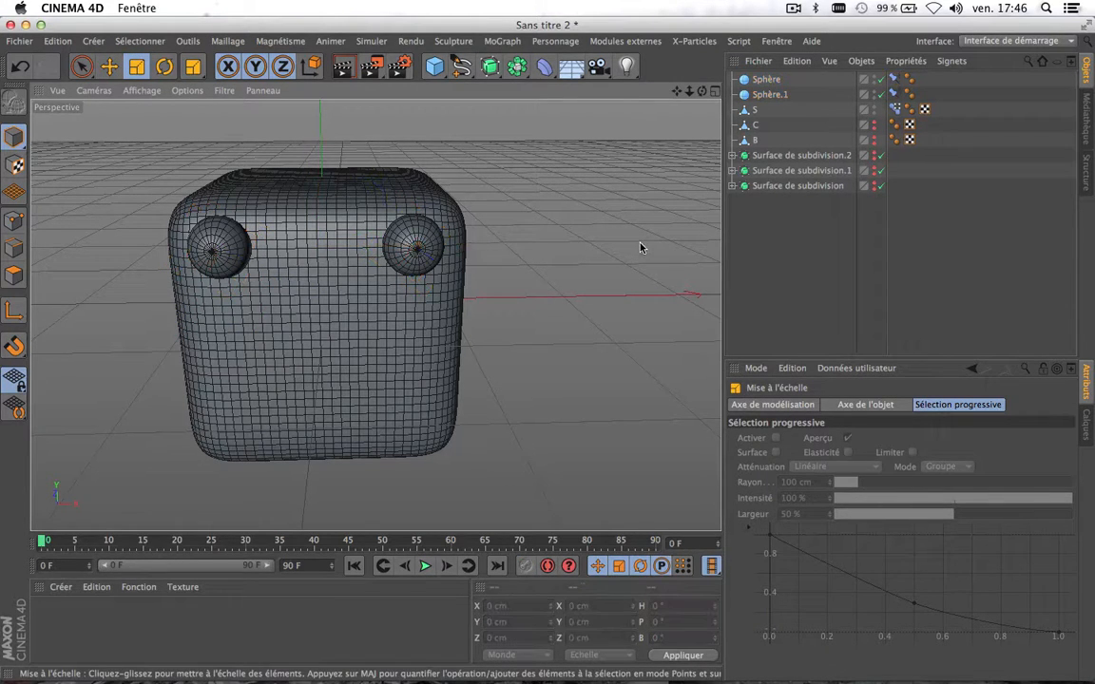
# Delete the sphere Sphère.1 so that only one eye stays on the cube
pyautogui.click(775, 80)
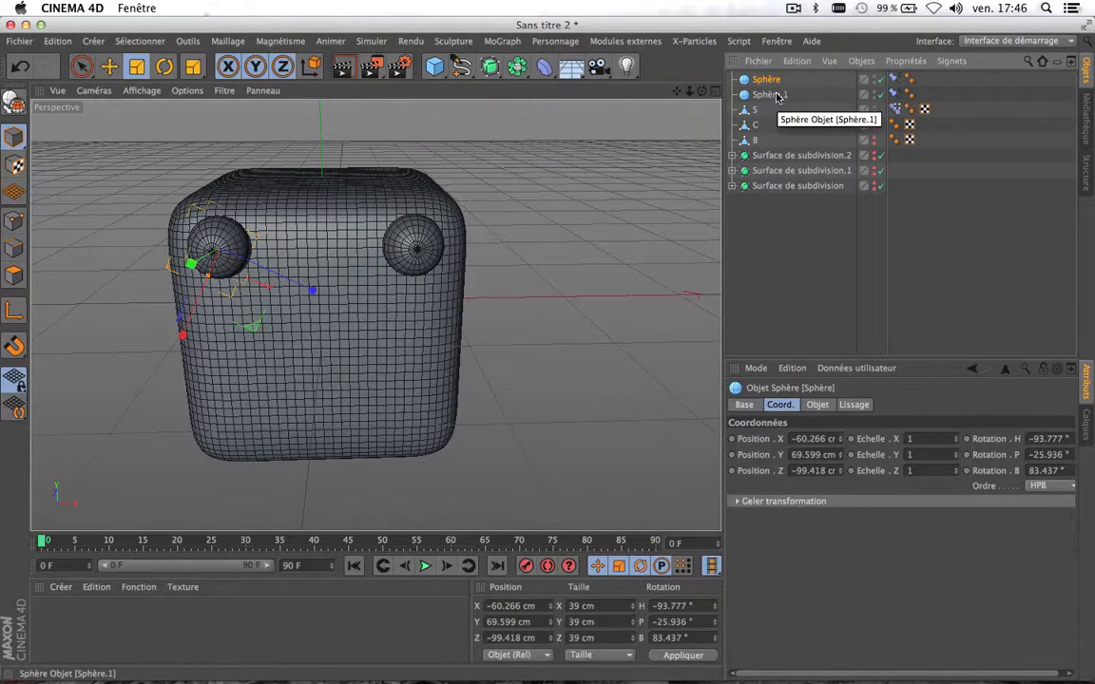
pyautogui.click(768, 95)
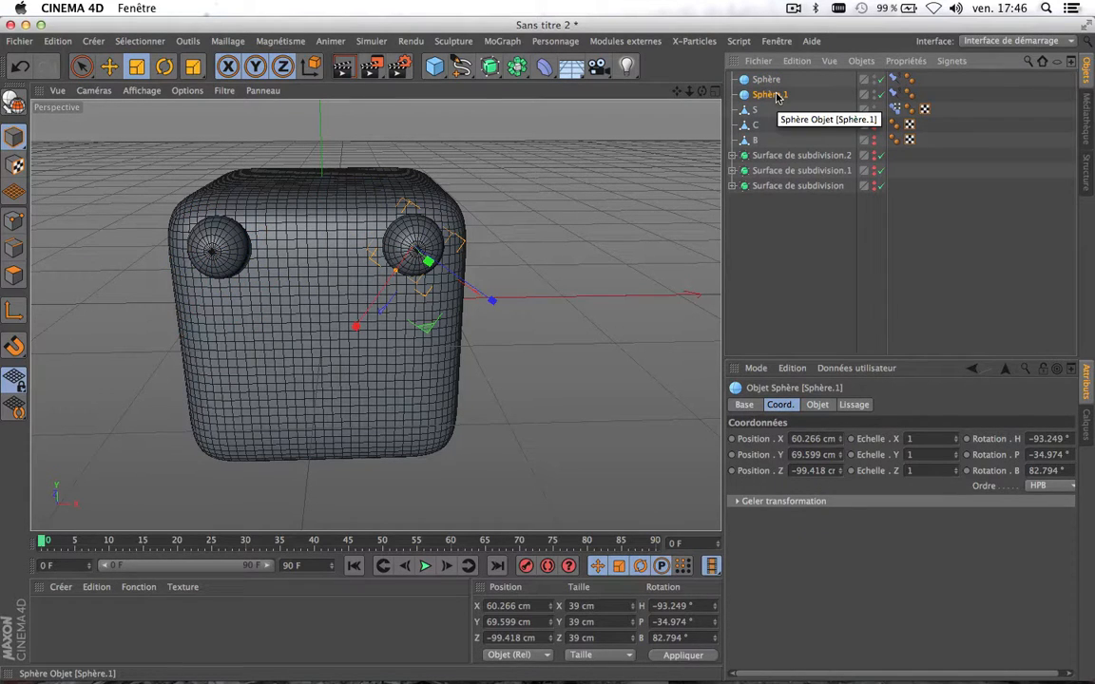
pyautogui.press('Delete')
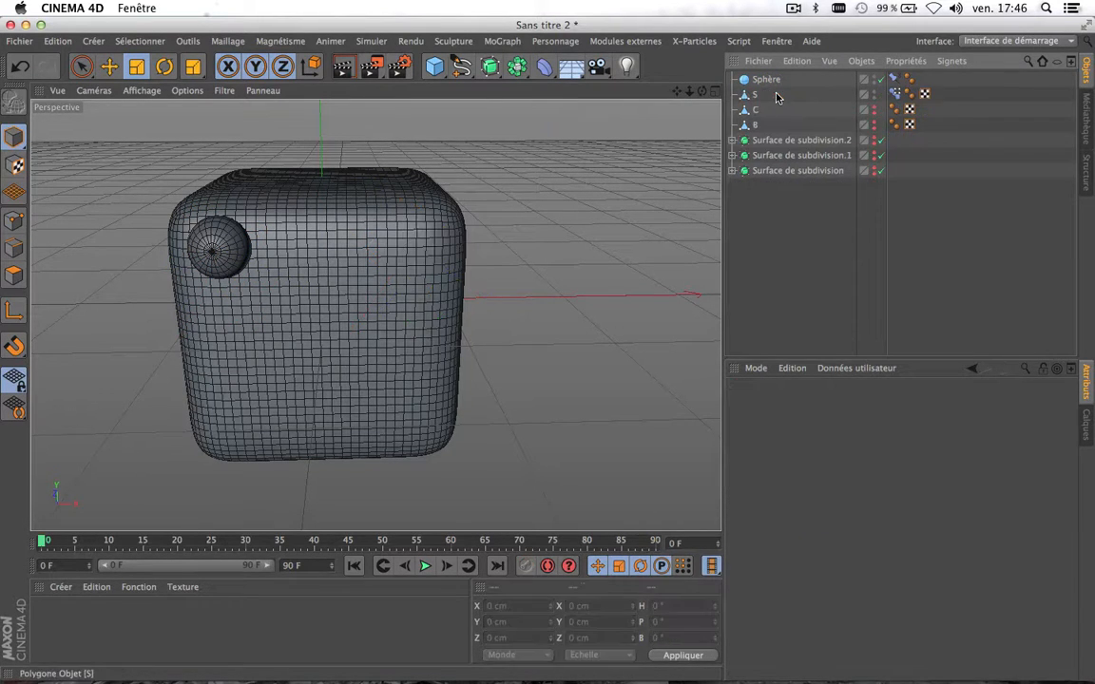
# Move the remaining sphere toward the middle of the cube's front face, to about X -37.7 cm and Y 69.1 cm
pyautogui.click(777, 80)
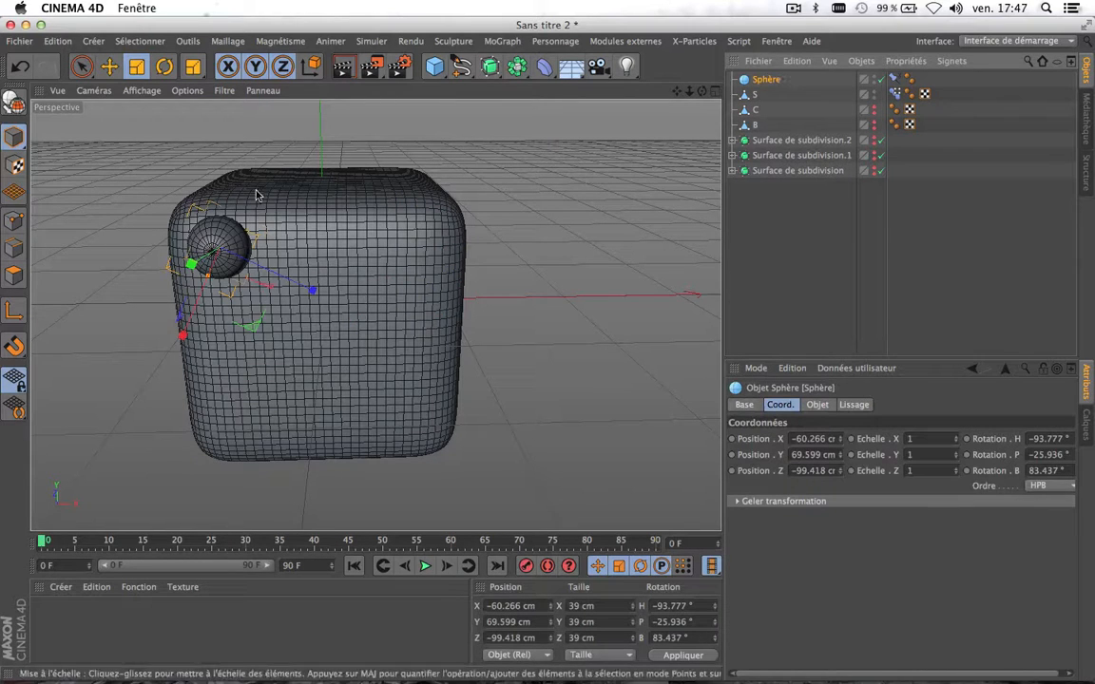
pyautogui.click(109, 66)
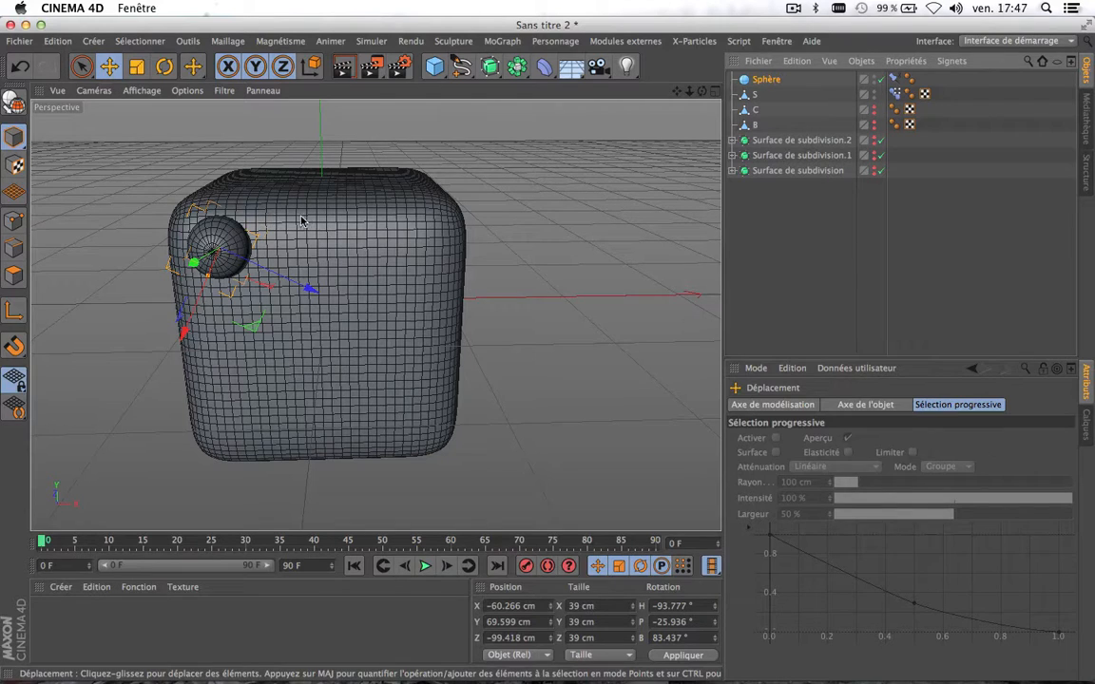
pyautogui.moveTo(298, 276); pyautogui.dragTo(327, 284)
pyautogui.moveTo(217, 344); pyautogui.dragTo(228, 334)
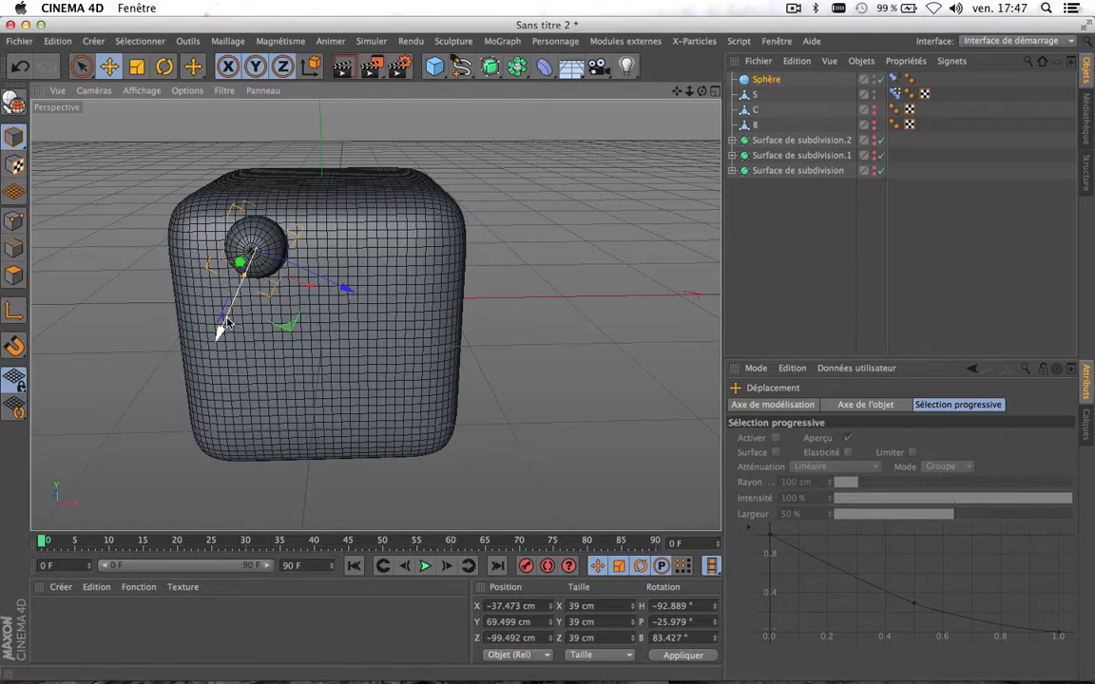
pyautogui.moveTo(225, 324); pyautogui.dragTo(222, 327)
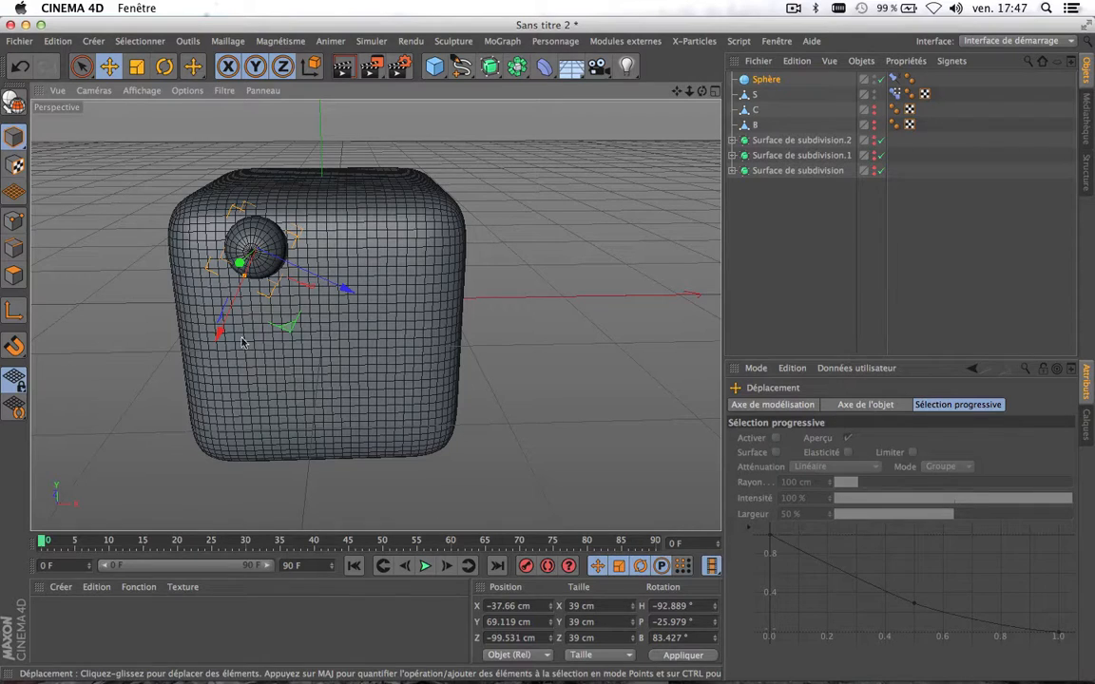
# Duplicate the sphere and set the copy's X position to 37.66 cm to form the mirrored second eye
pyautogui.click(776, 83)
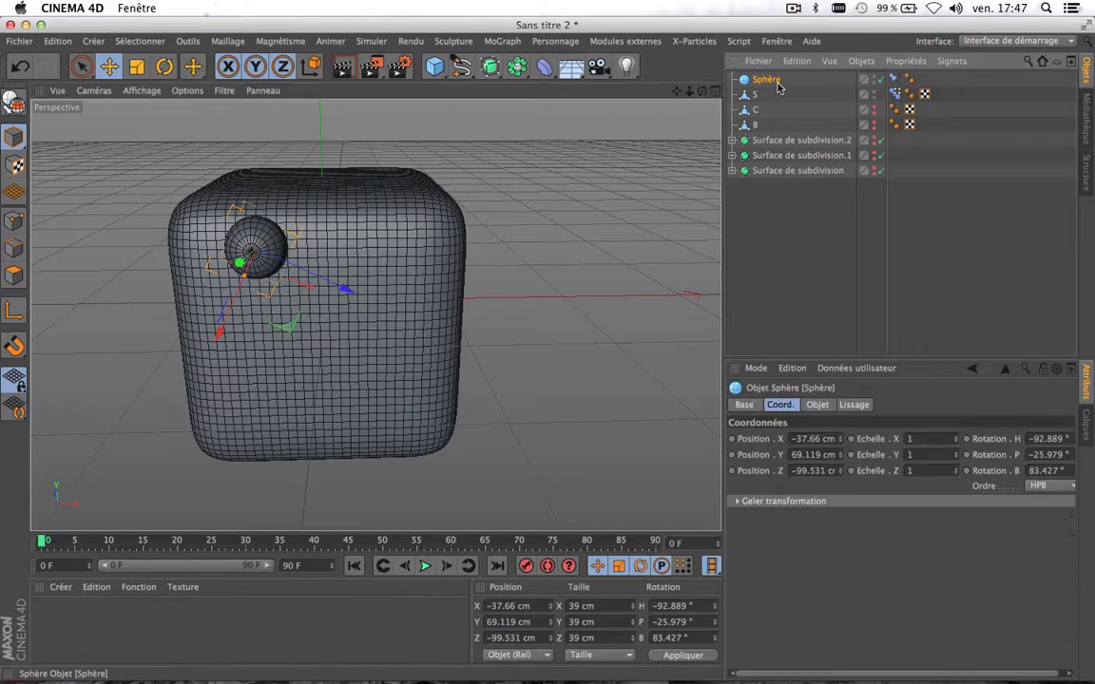
pyautogui.press('super+c')
pyautogui.press('super+v')
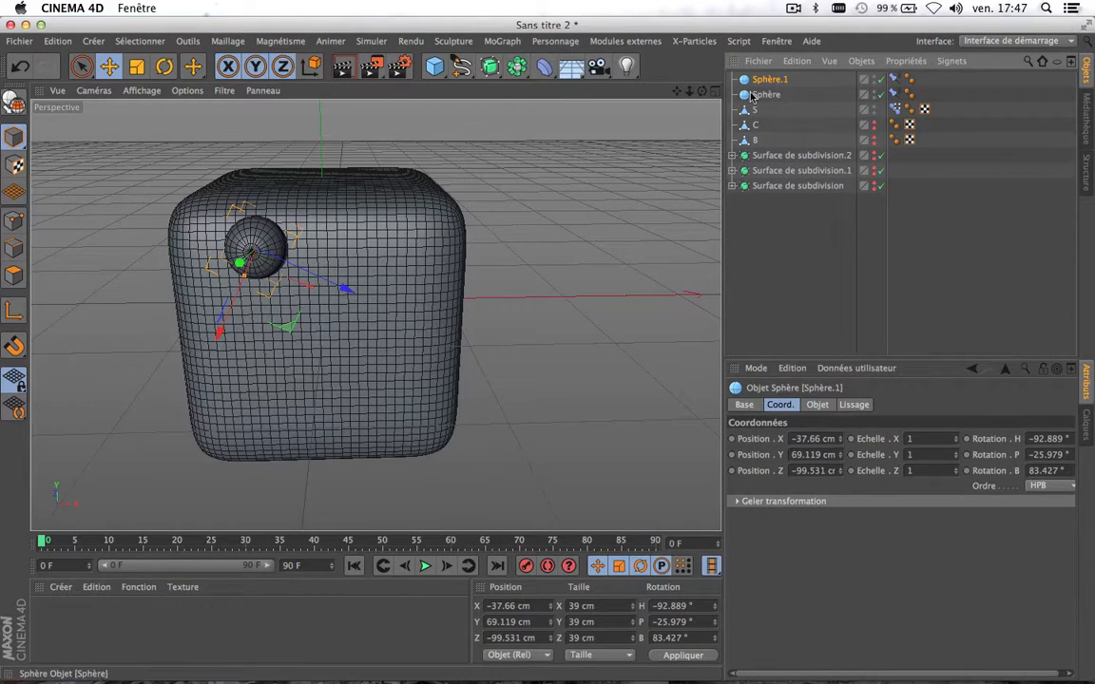
pyautogui.click(809, 439)
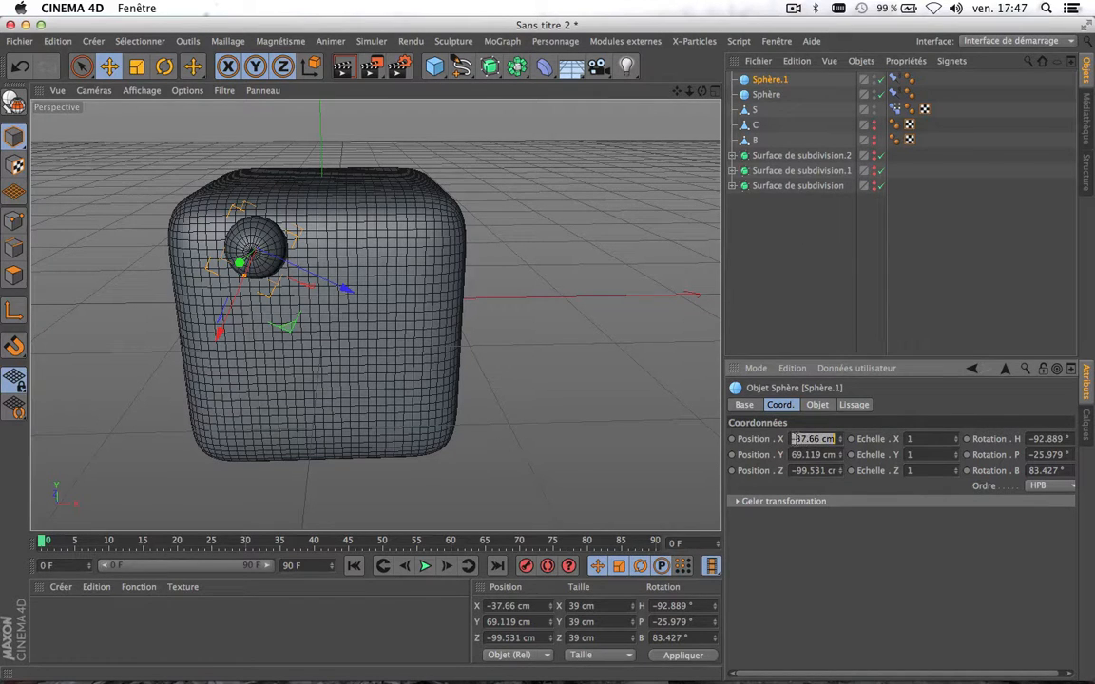
pyautogui.click(796, 439)
pyautogui.press('BackSpace')
pyautogui.press('Return')
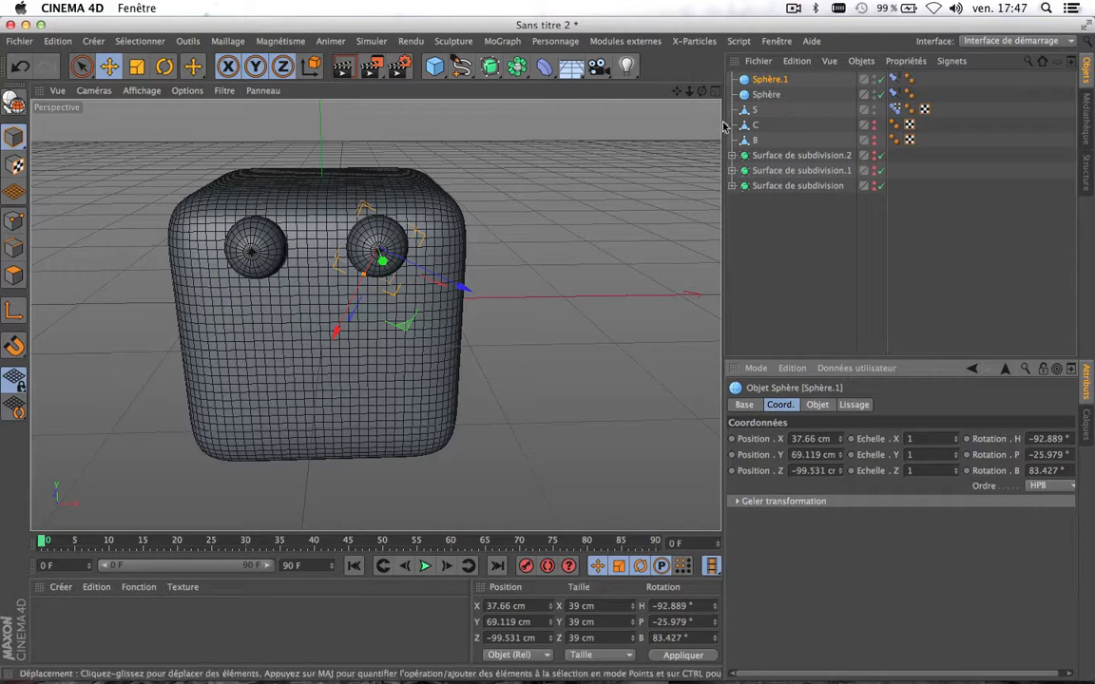
# Turn on Verrouiller la position in the Clamper constraints of both spheres
pyautogui.click(893, 80)
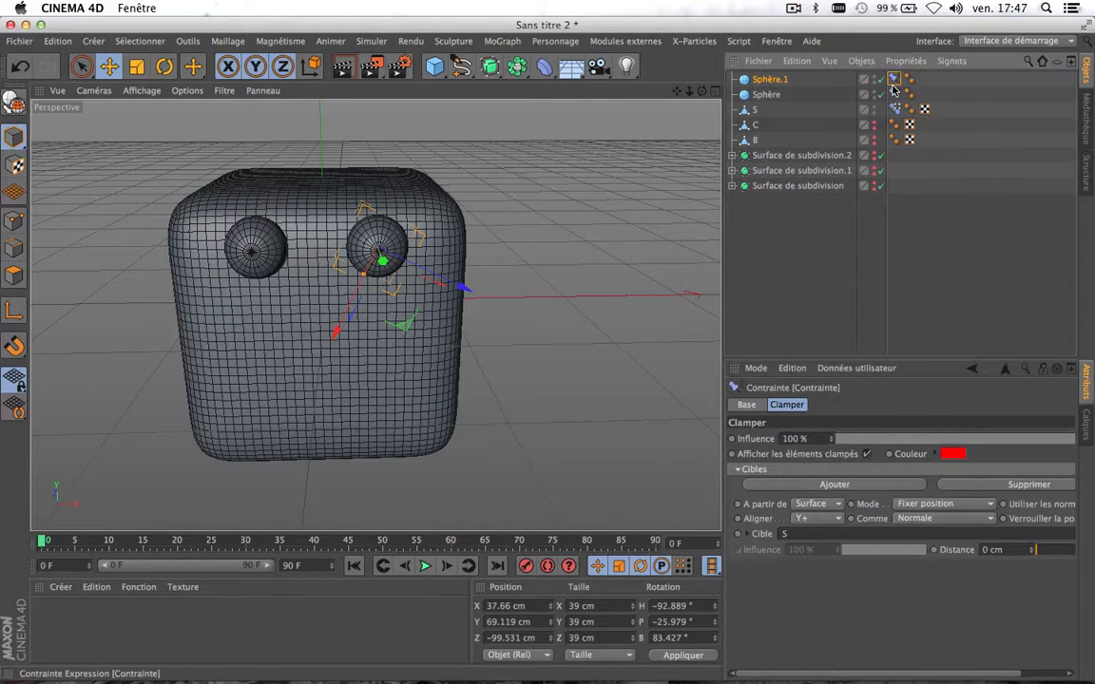
pyautogui.keyDown('shift'); pyautogui.click(893, 94); pyautogui.keyUp('shift')
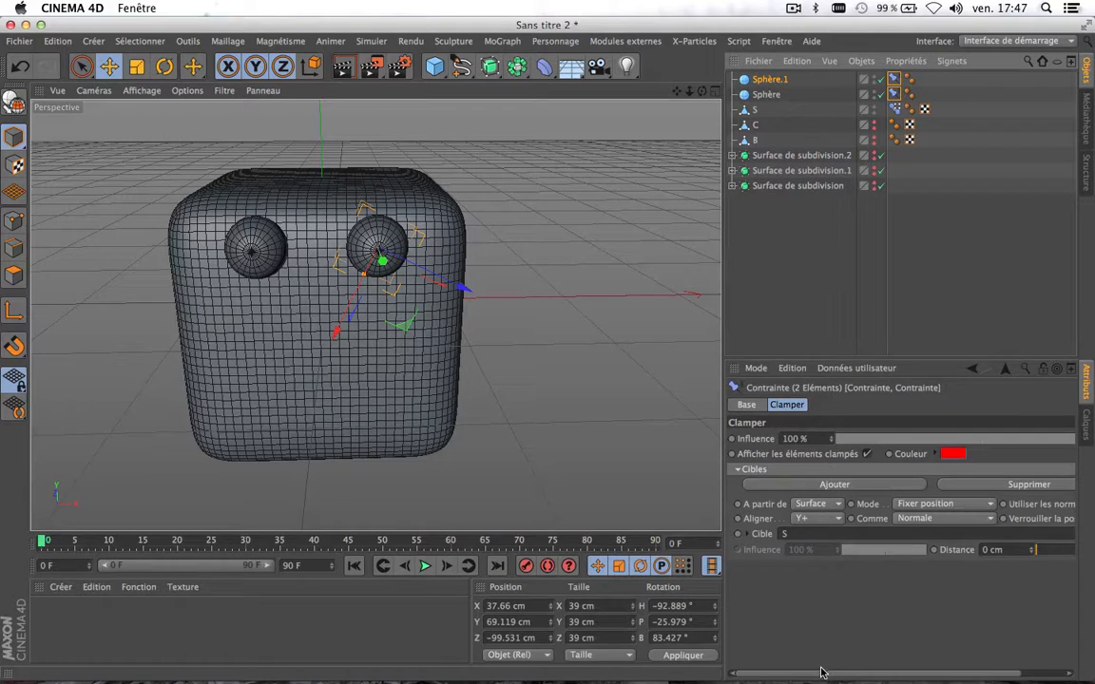
pyautogui.moveTo(823, 673); pyautogui.dragTo(873, 673)
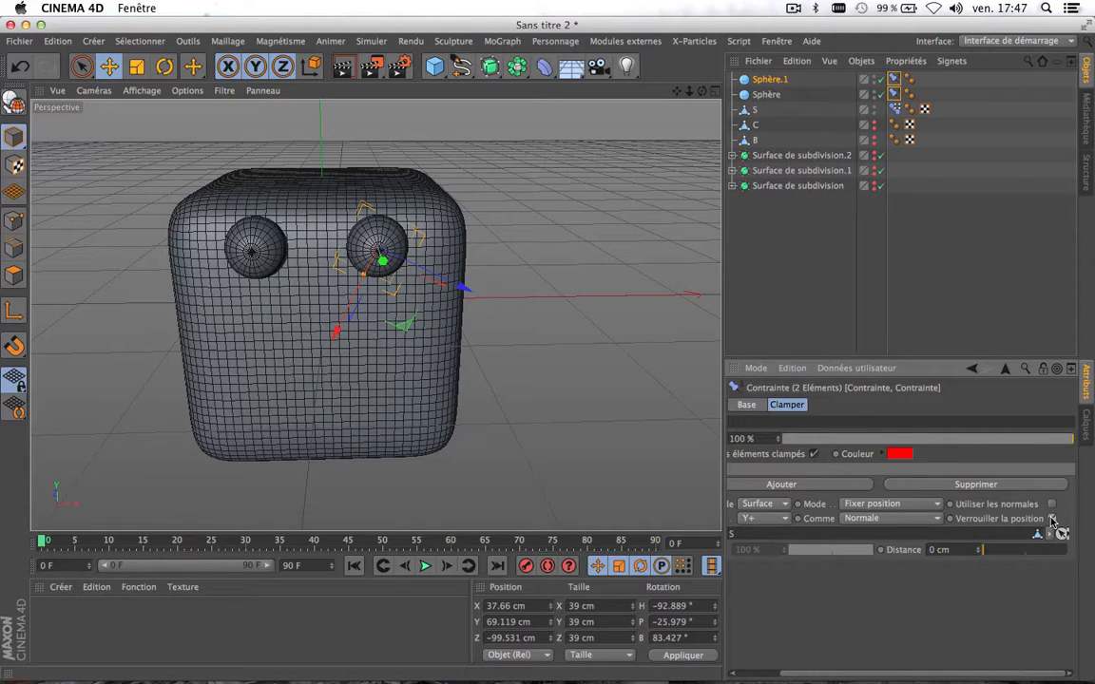
# Test the morph on object S by varying pose B's strength and returning it to 0 %, examining how the eyes follow
pyautogui.click(894, 109)
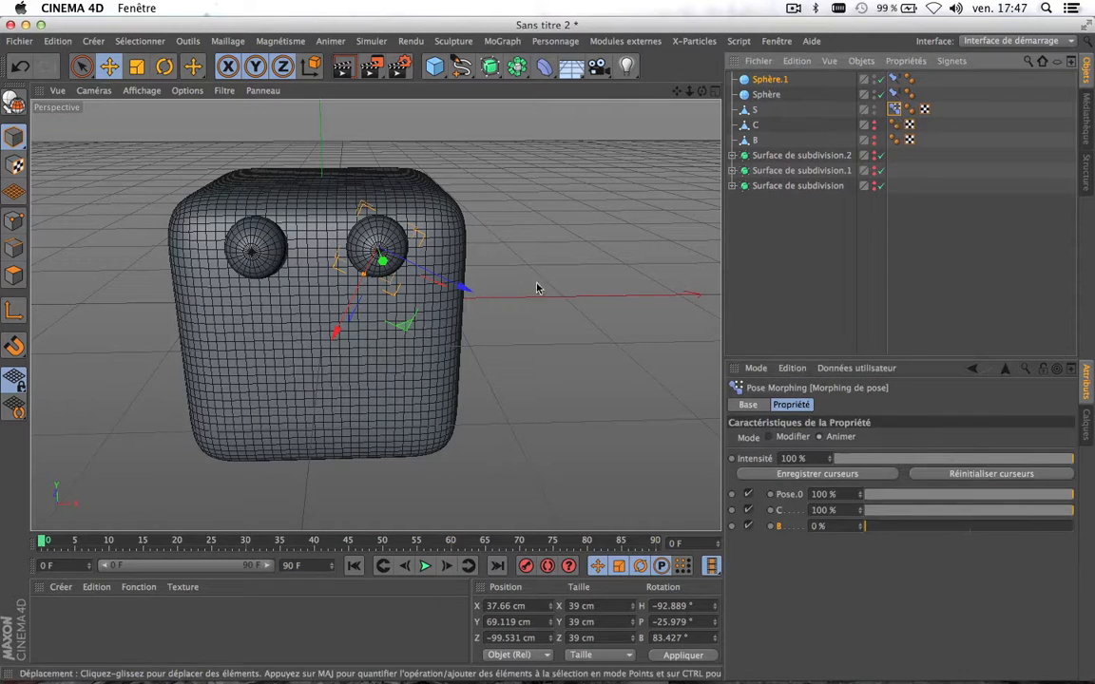
pyautogui.scroll(-3, 524, 306)
pyautogui.keyDown('alt'); pyautogui.moveTo(524, 306); pyautogui.dragTo(376, 315); pyautogui.keyUp('alt')
pyautogui.moveTo(675, 90); pyautogui.dragTo(605, 78)
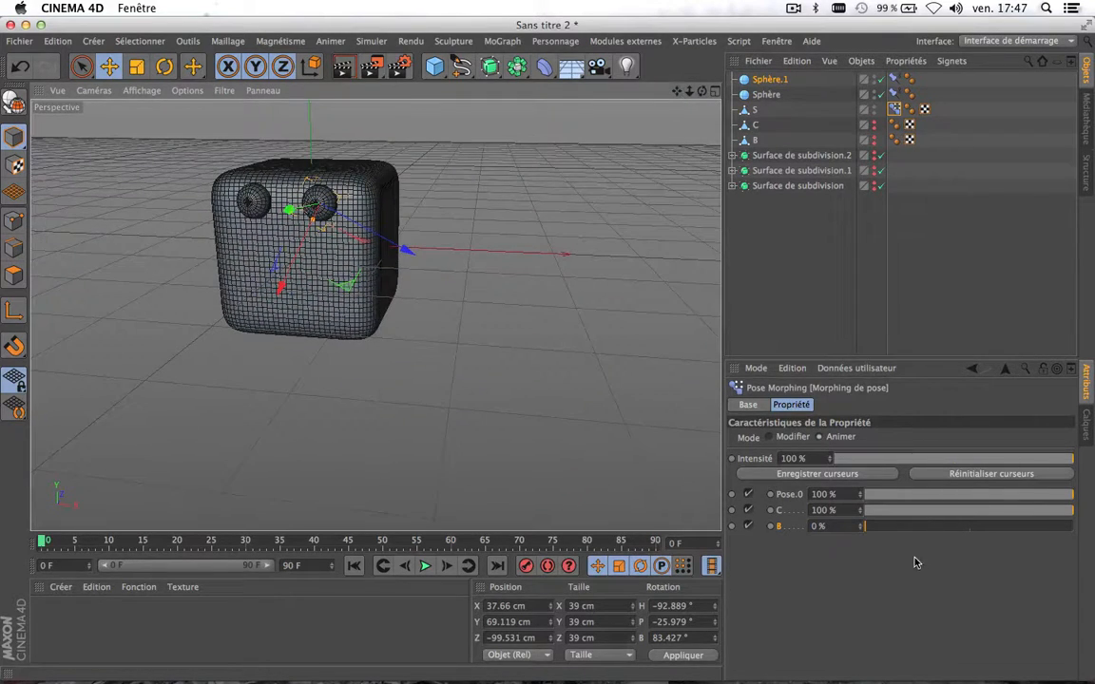
pyautogui.moveTo(884, 529); pyautogui.dragTo(834, 560)
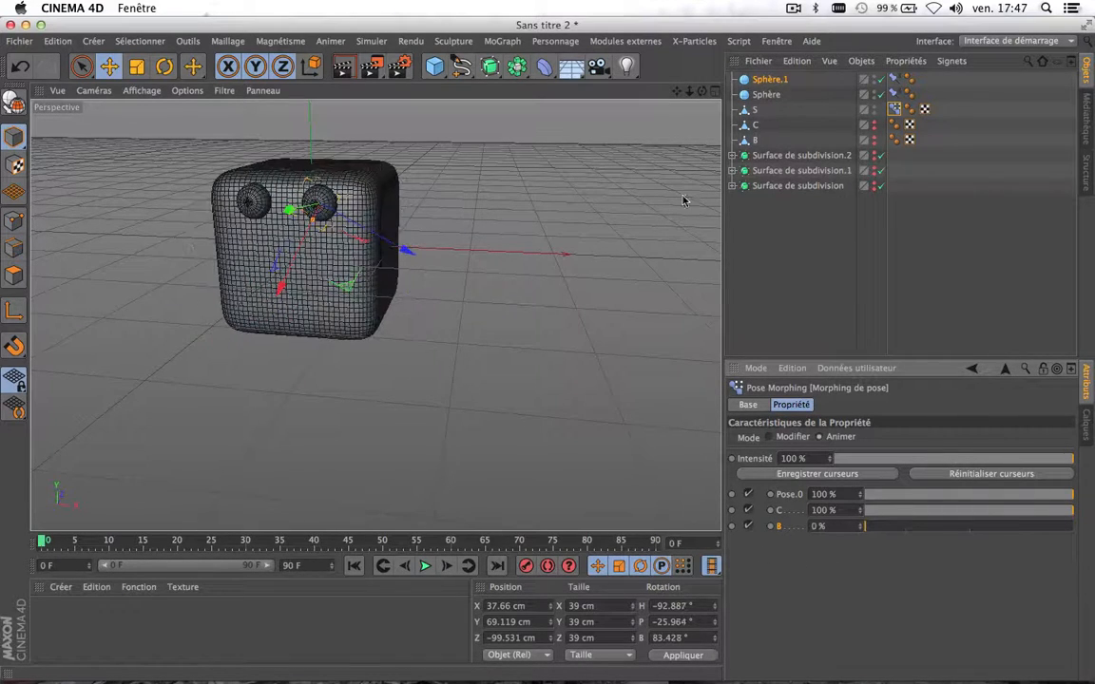
pyautogui.moveTo(701, 93); pyautogui.dragTo(388, 142)
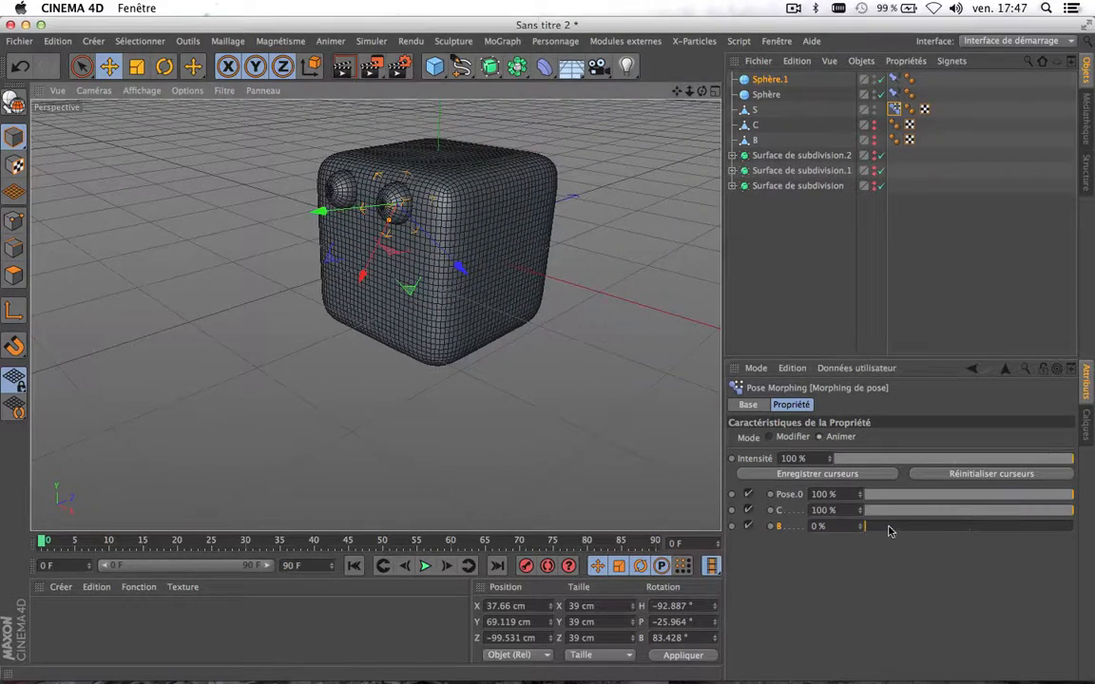
pyautogui.moveTo(865, 526); pyautogui.dragTo(825, 542)
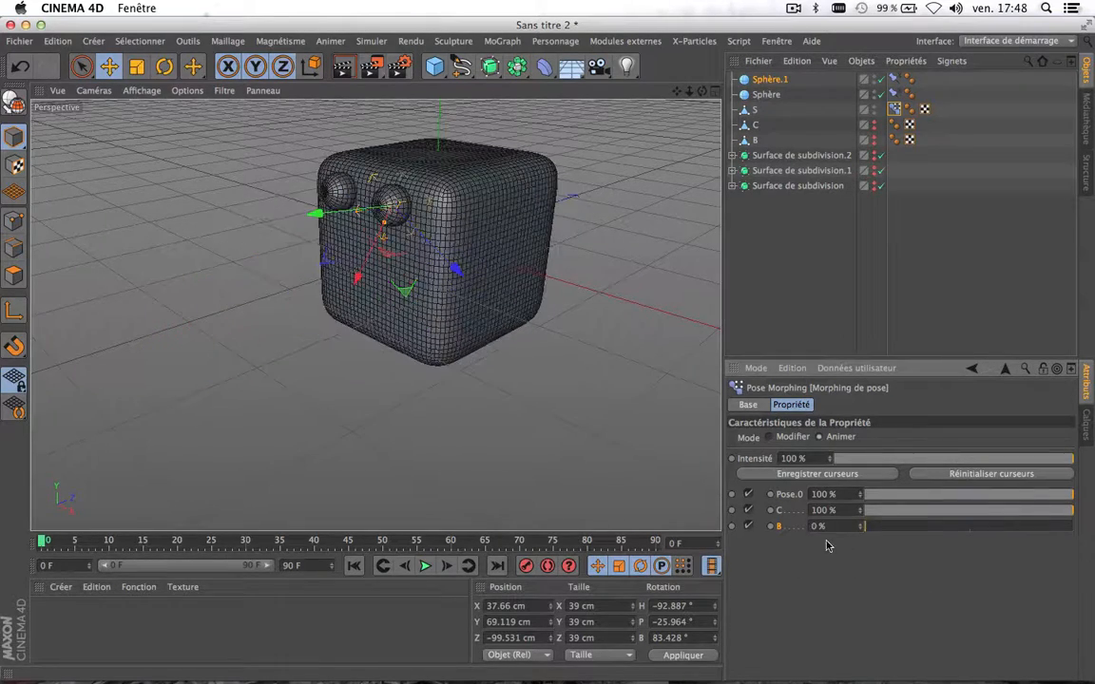
pyautogui.moveTo(994, 504); pyautogui.dragTo(969, 507)
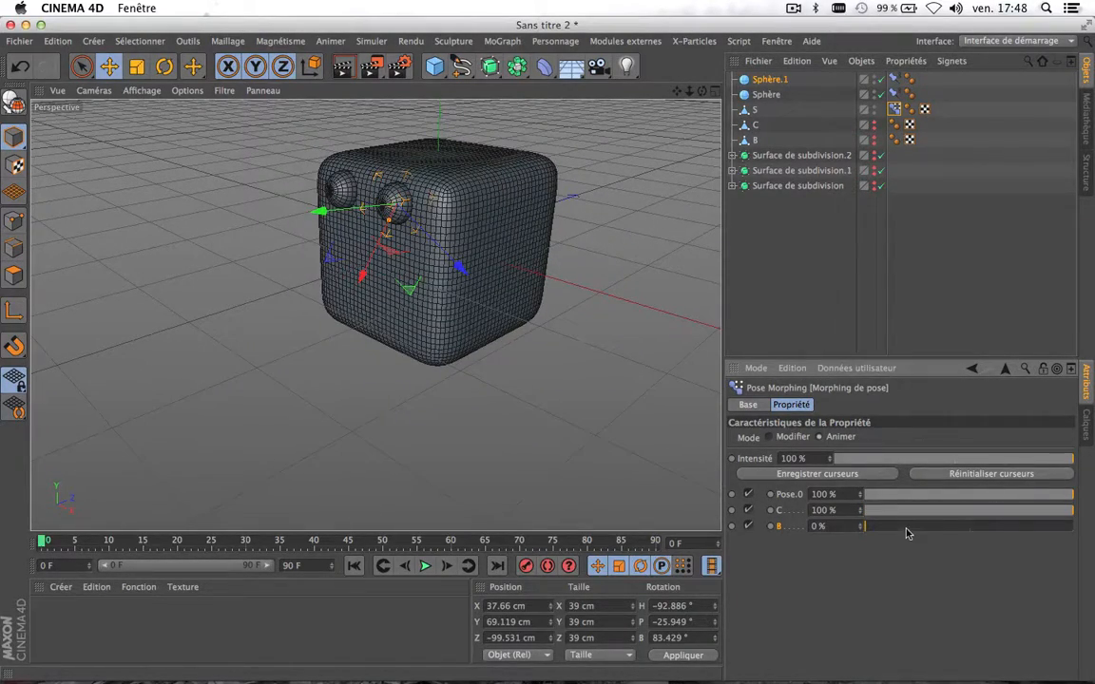
# Set pose B's strength to 100 % and examine how the eyes sit on the morphed shape
pyautogui.moveTo(906, 533); pyautogui.dragTo(1074, 528)
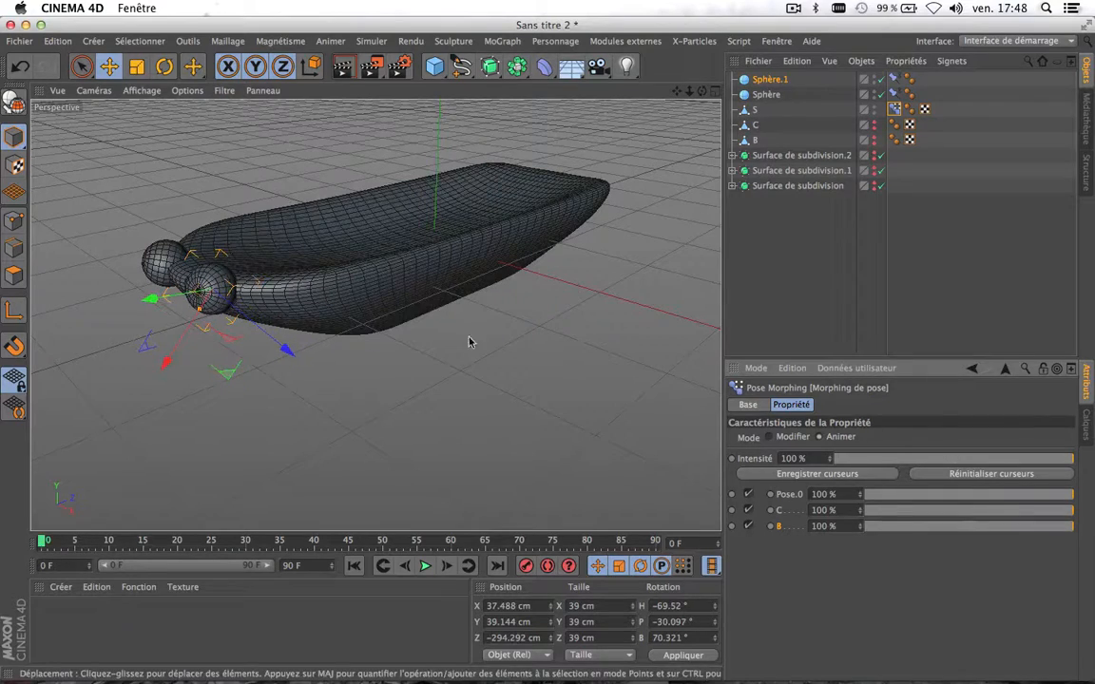
pyautogui.scroll(6, 179, 244)
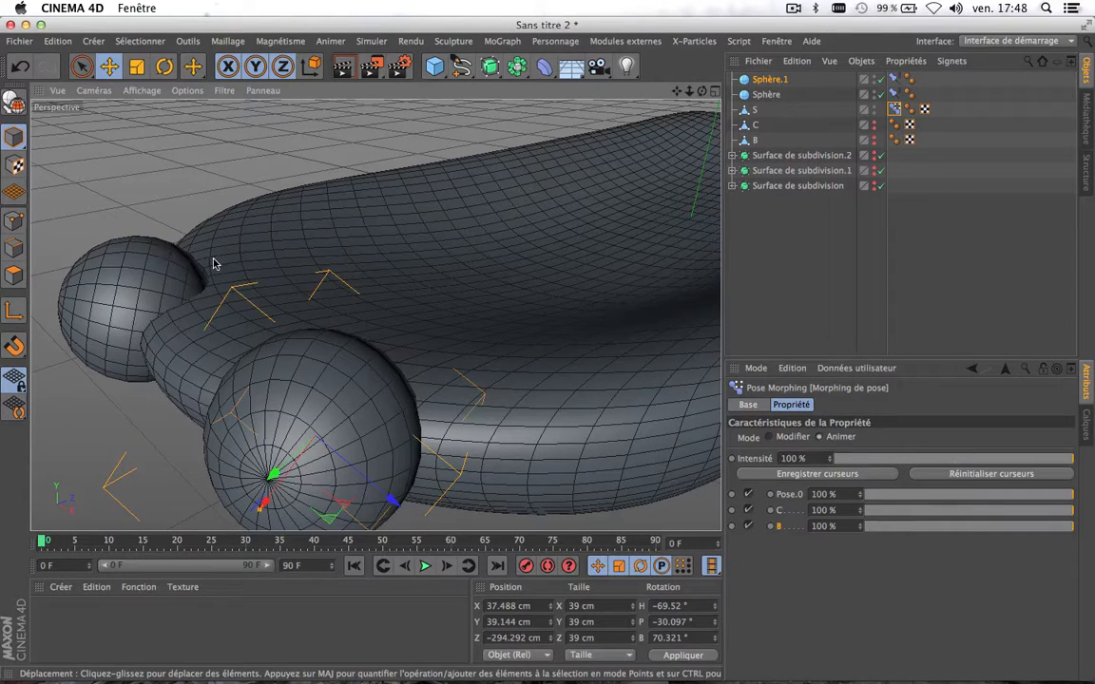
pyautogui.scroll(-5, 298, 252)
pyautogui.keyDown('alt'); pyautogui.moveTo(299, 252); pyautogui.dragTo(554, 165); pyautogui.keyUp('alt')
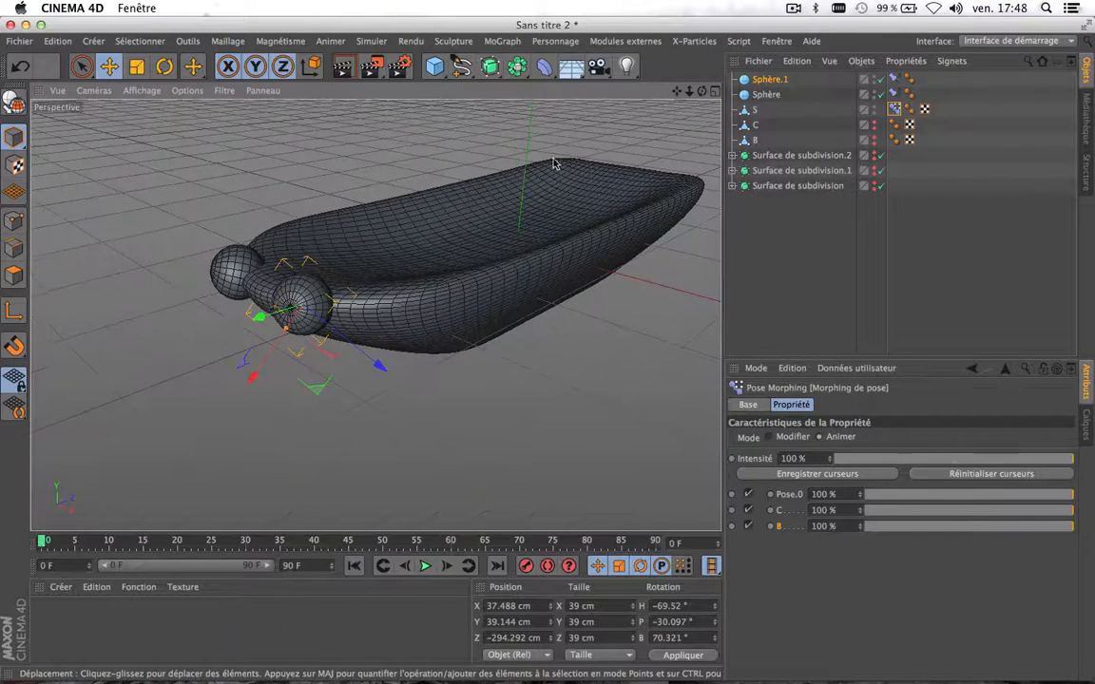
# Make target B visible and extrude its selected inner floor polygons upward by about 62 cm
pyautogui.click(757, 126)
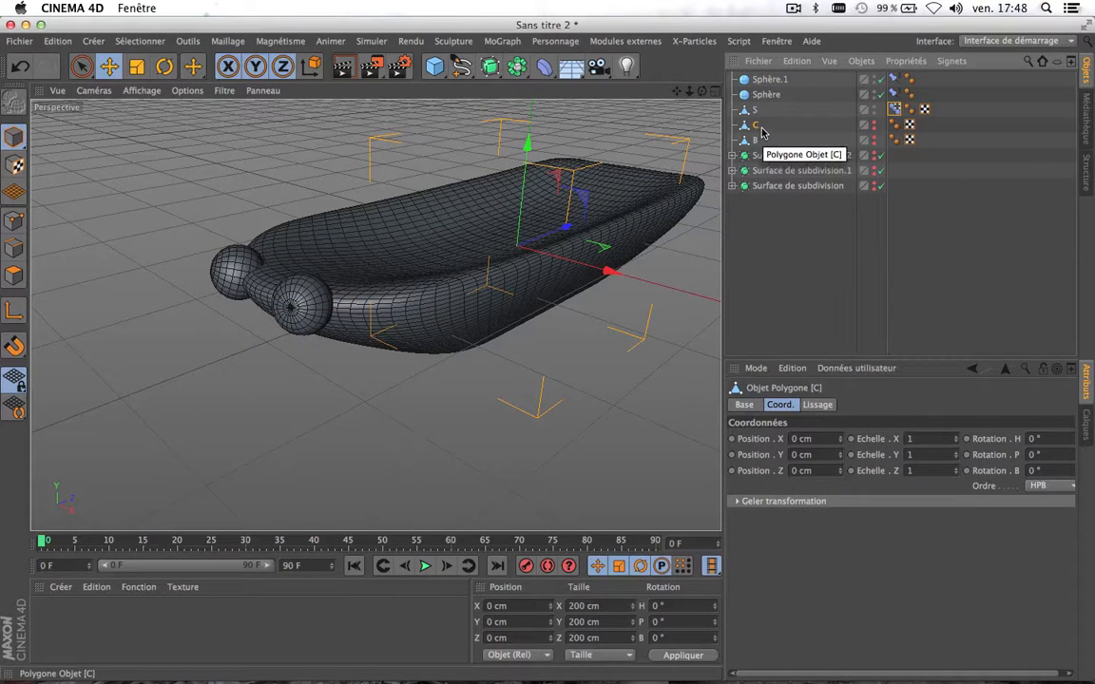
pyautogui.click(757, 141)
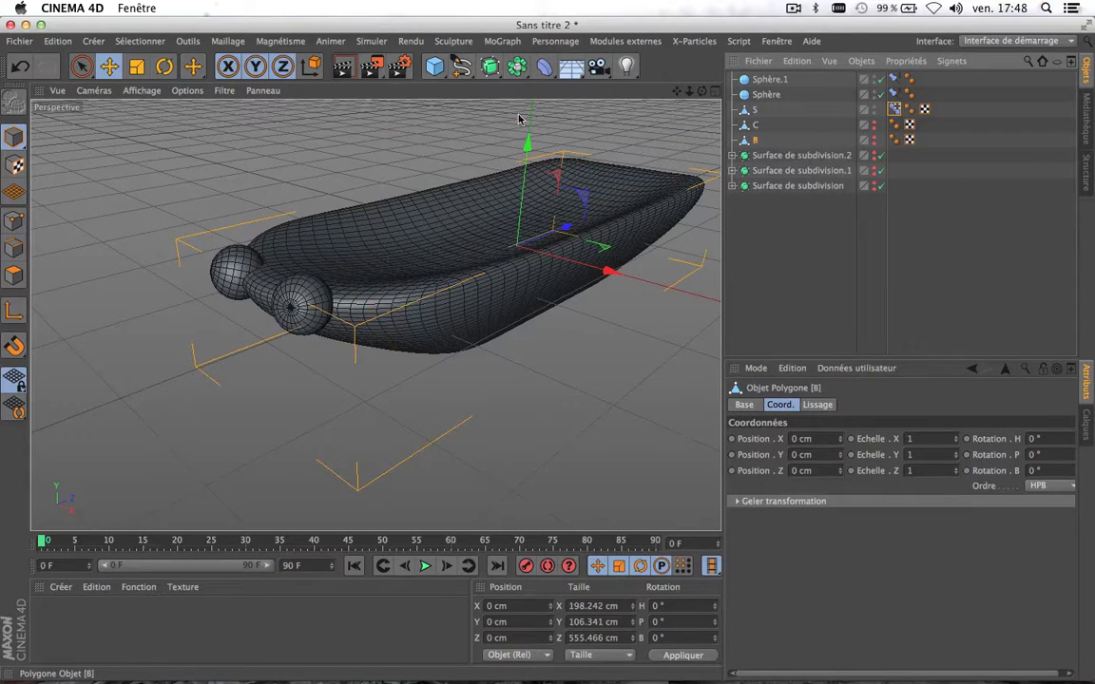
pyautogui.click(13, 274)
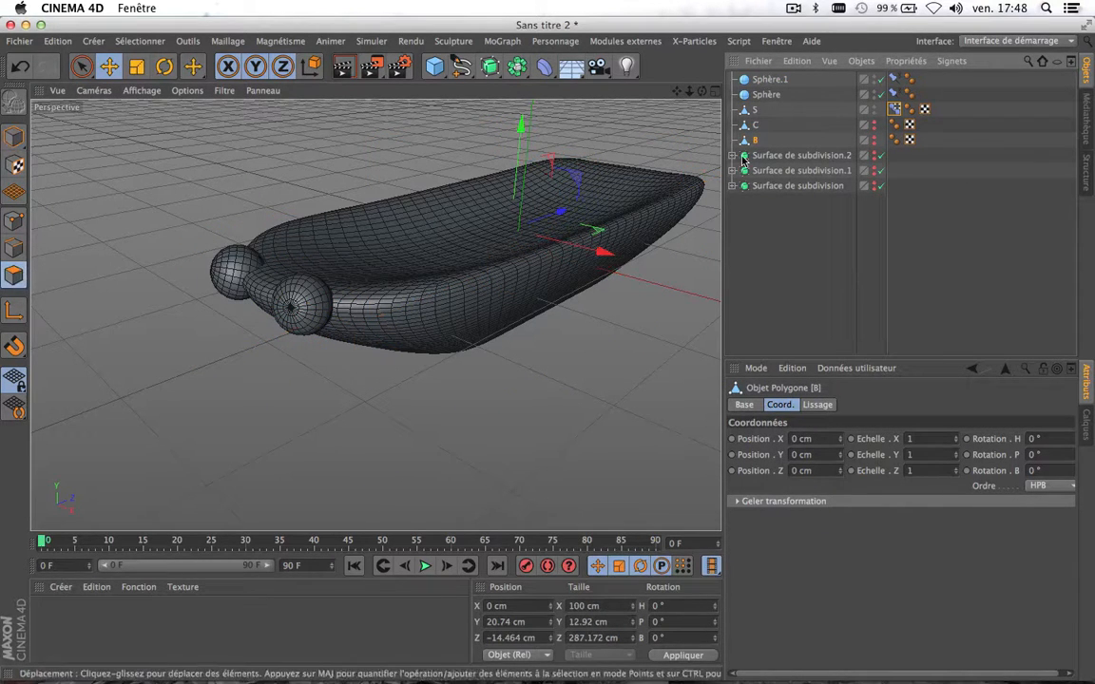
pyautogui.click(875, 138)
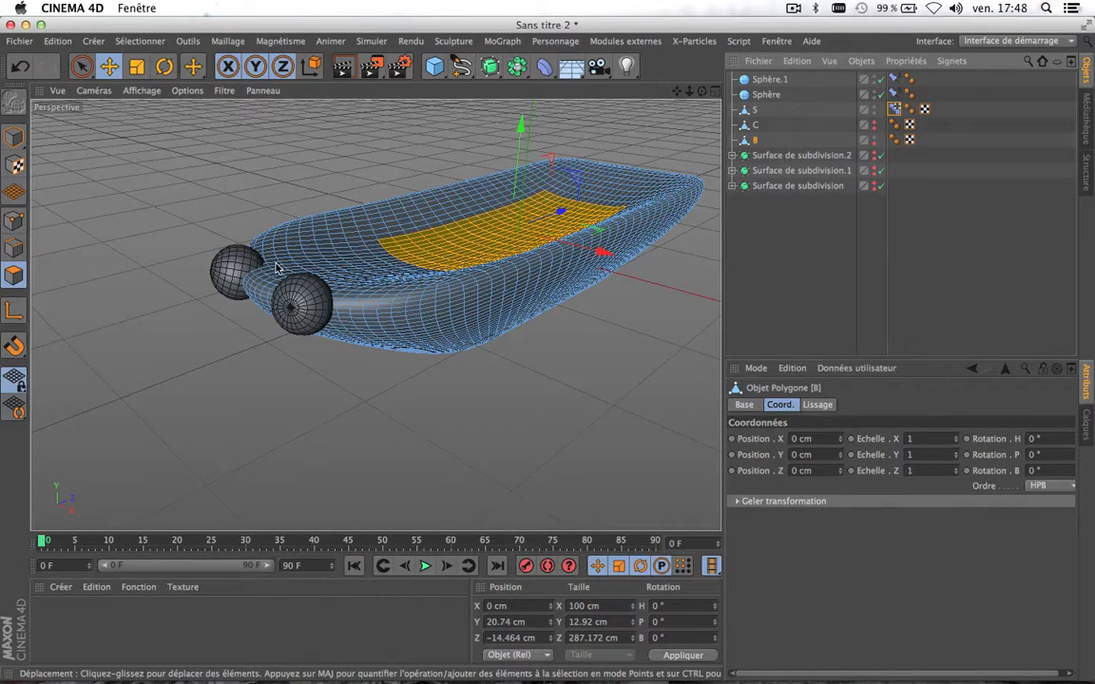
pyautogui.click(81, 67)
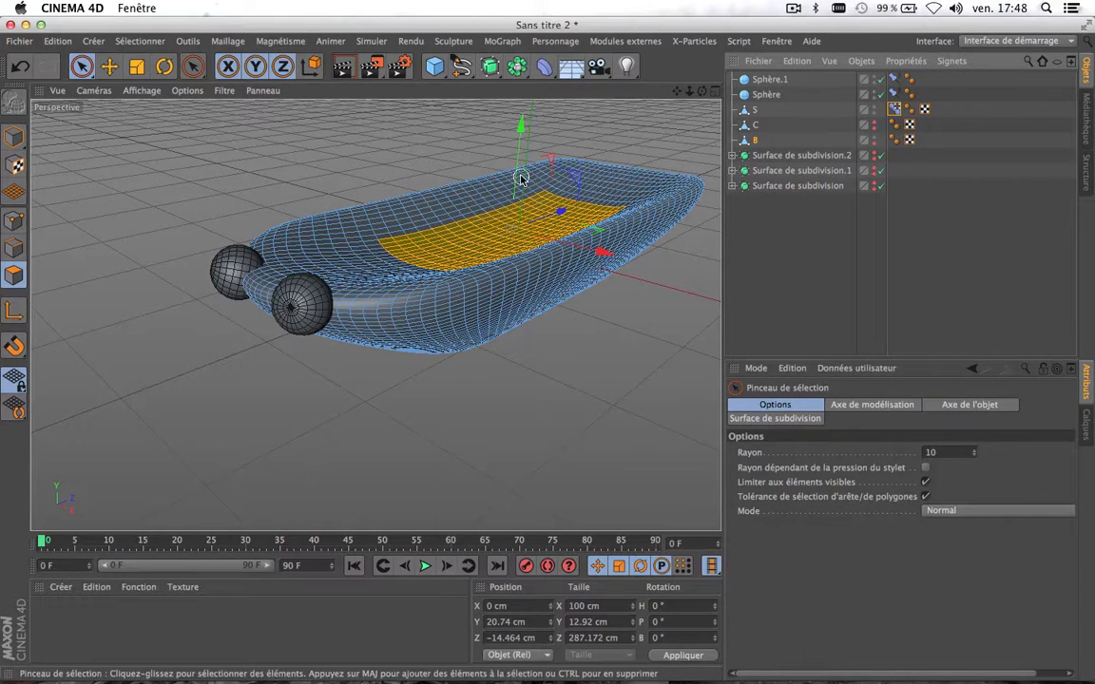
pyautogui.keyDown('ctrl'); pyautogui.moveTo(520, 126); pyautogui.dragTo(522, 54); pyautogui.keyUp('ctrl')
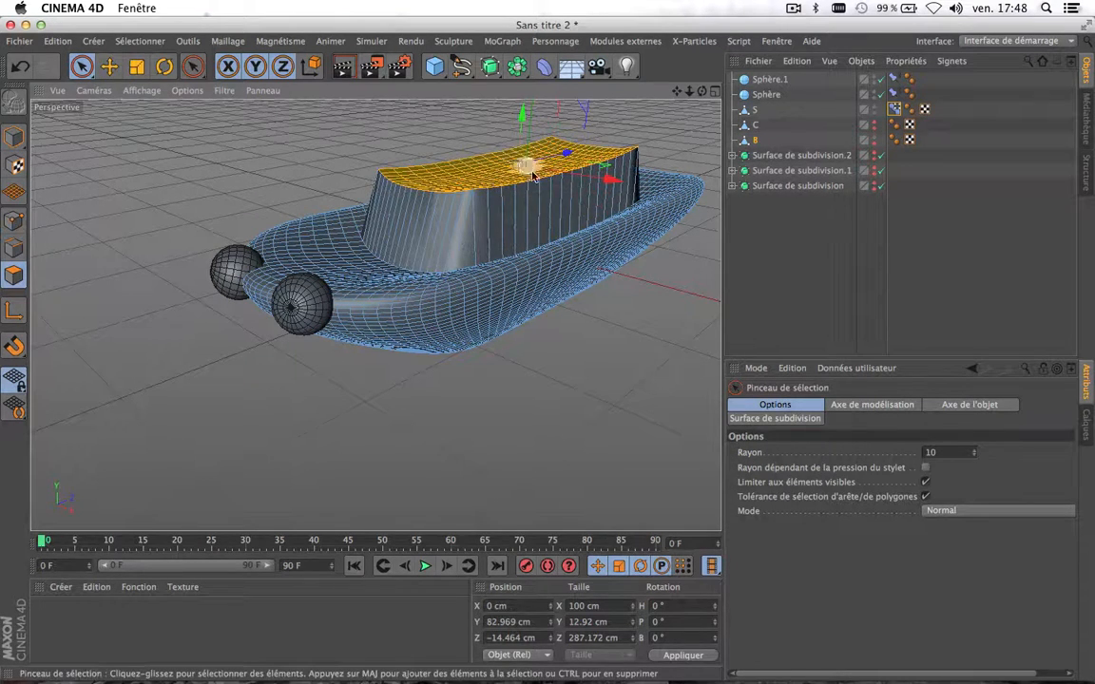
# Hide target B and vary pose B's strength on object S, ending at 100 %, to test the extruded shape
pyautogui.click(872, 141)
pyautogui.click(894, 109)
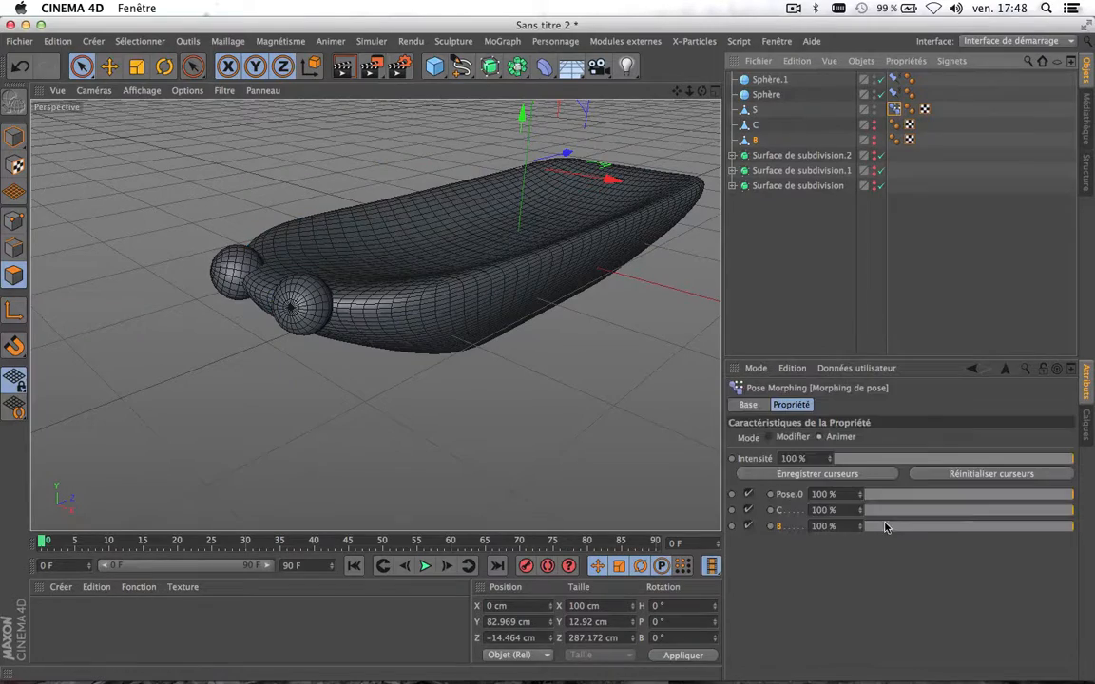
pyautogui.moveTo(919, 529); pyautogui.dragTo(1093, 475)
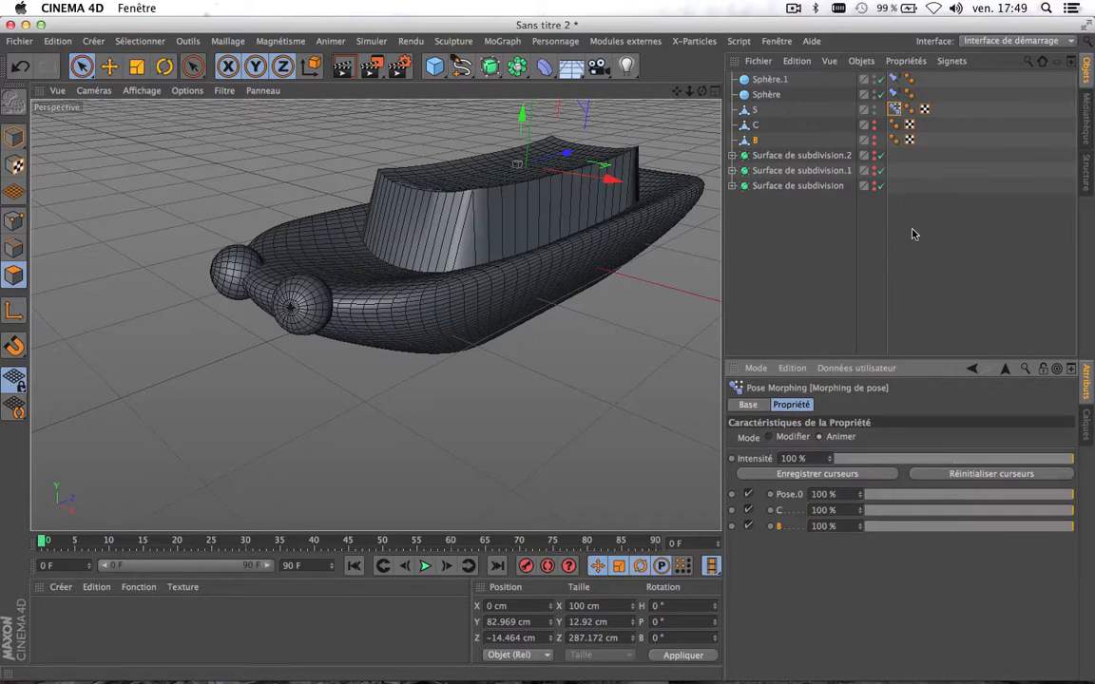
# Undo the extrusion on target B together with the preceding visibility and pose strength changes
pyautogui.hotkey('ctrl', 'z')
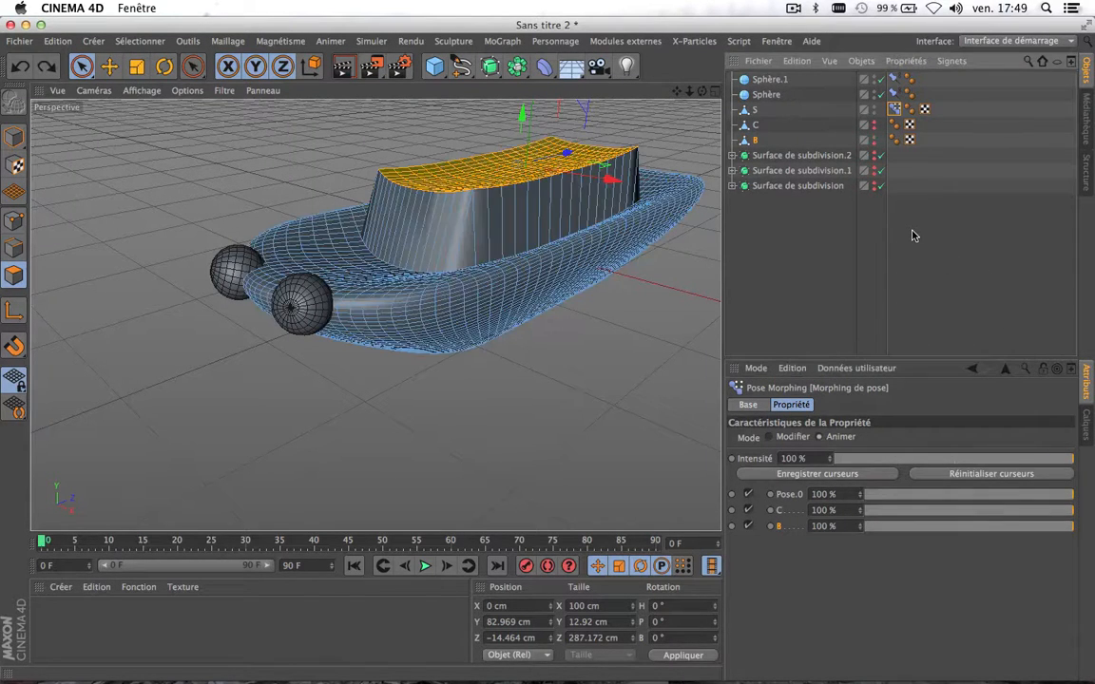
pyautogui.hotkey('ctrl', 'z')
pyautogui.hotkey('ctrl', 'z')
pyautogui.hotkey('ctrl', 'z')
pyautogui.hotkey('ctrl', 'z')
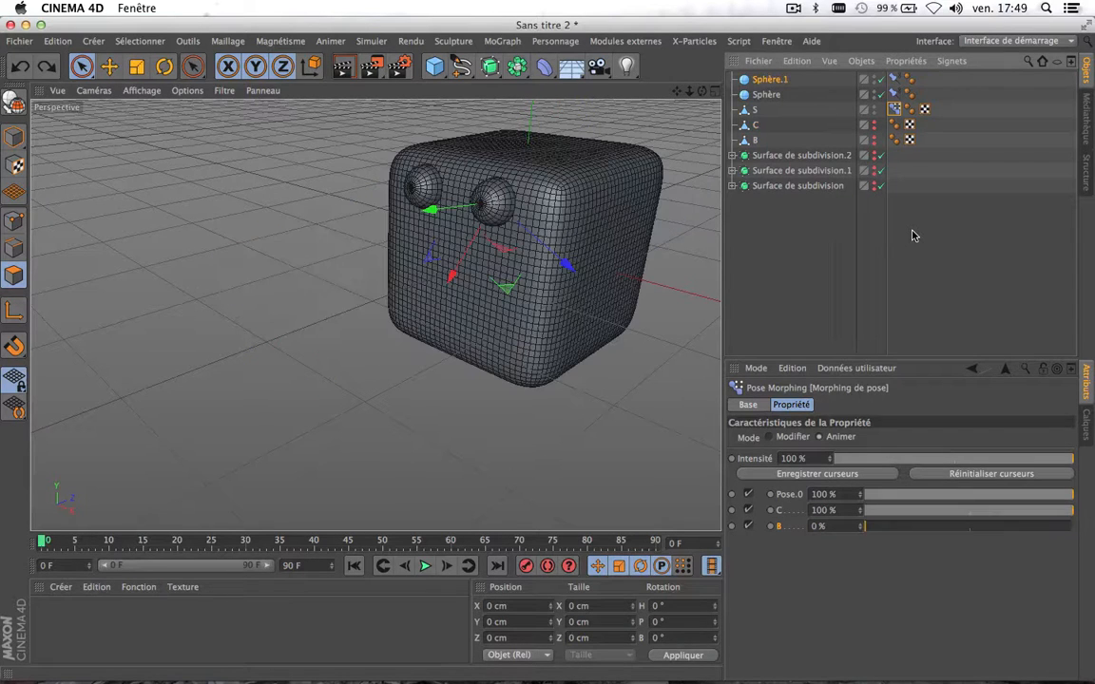
# Show and select target B, and set pose B's strength on object S to 100 %
pyautogui.click(874, 141)
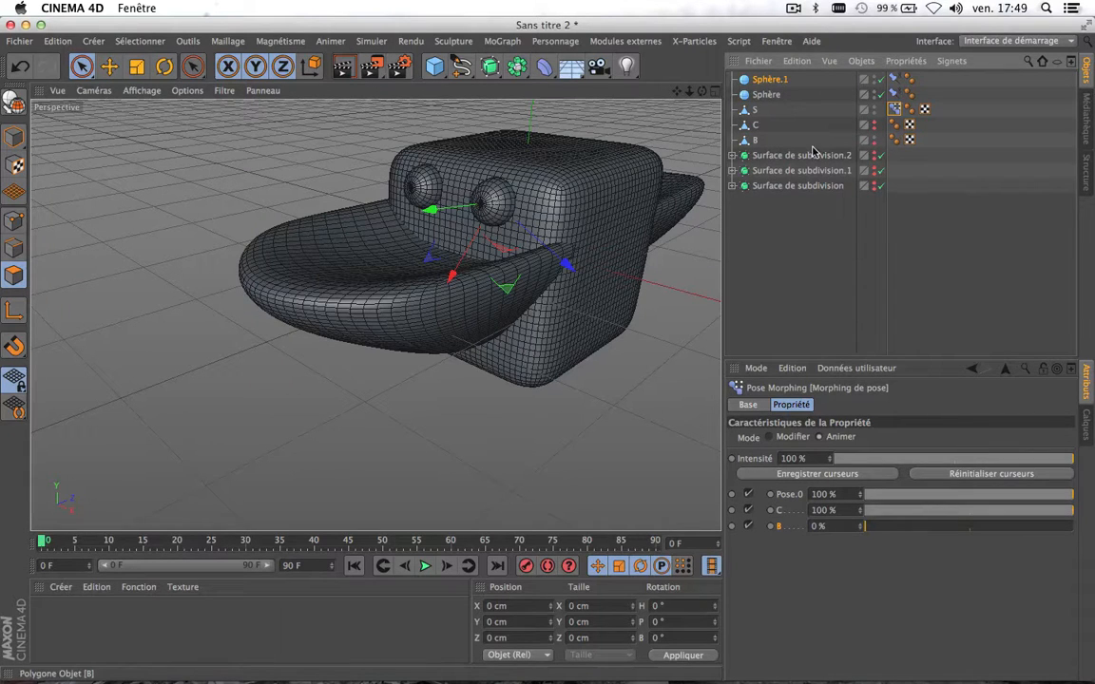
pyautogui.click(754, 140)
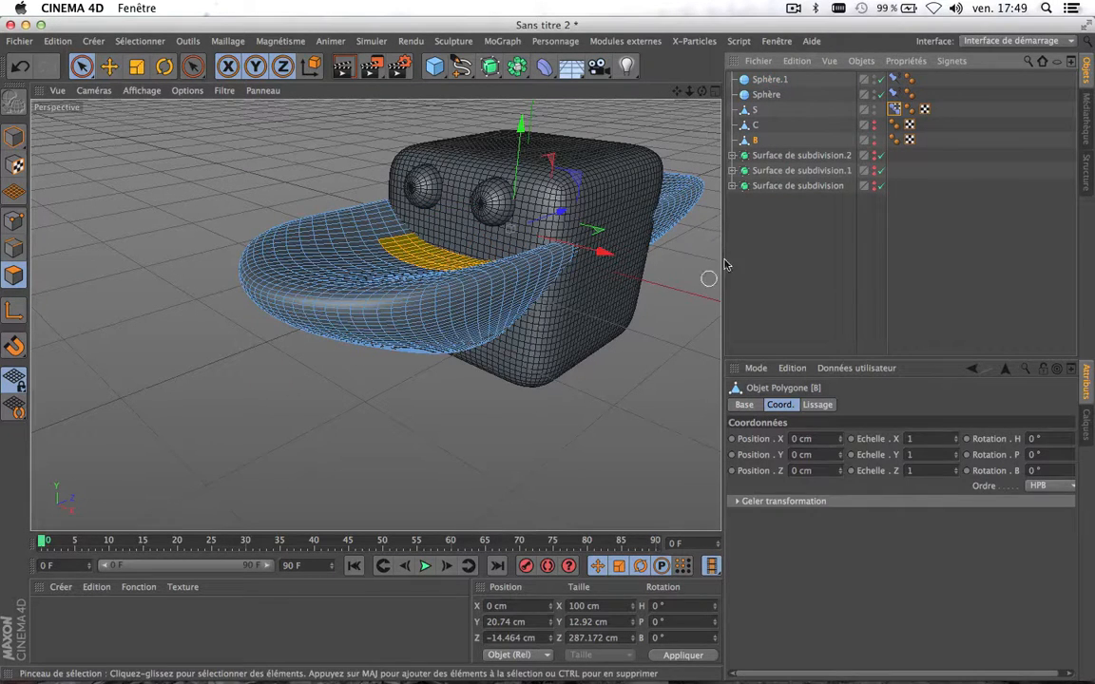
pyautogui.click(894, 109)
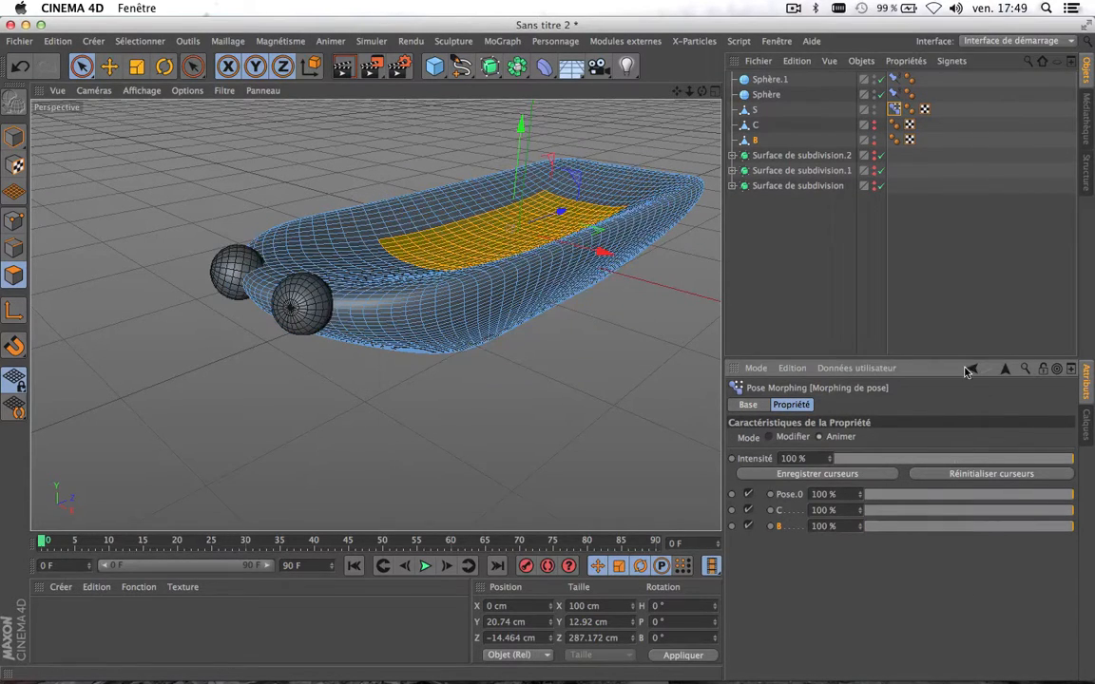
# Hide both eye spheres and select a small patch of polygons on B's front rim where one eye sits
pyautogui.scroll(5, 270, 248)
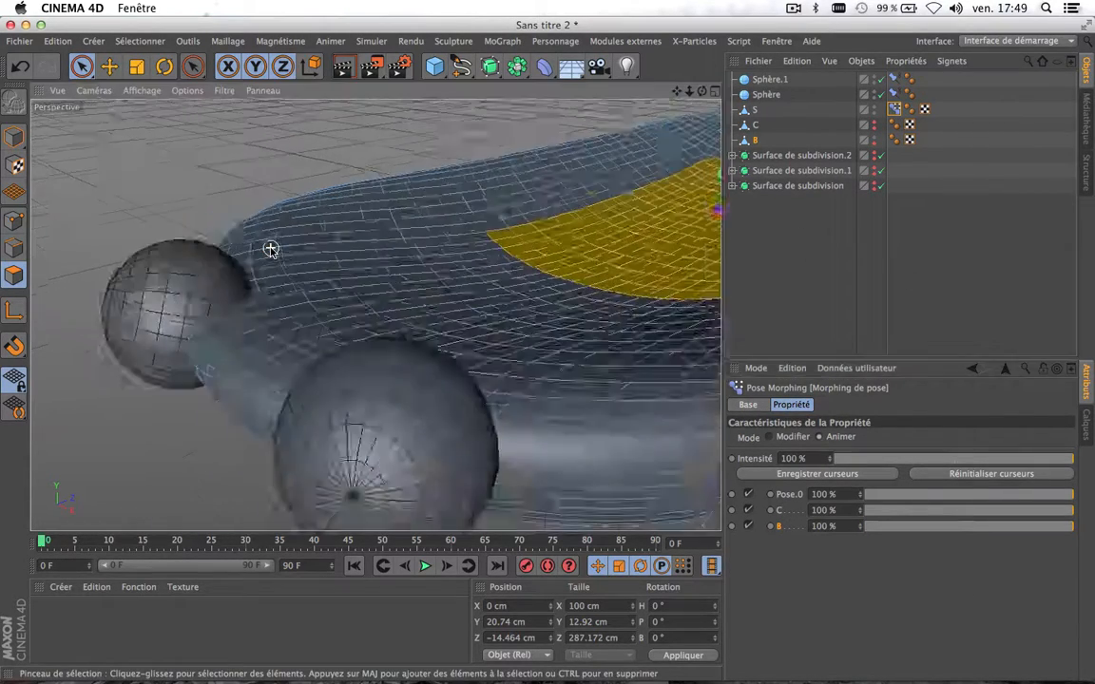
pyautogui.scroll(2, 271, 248)
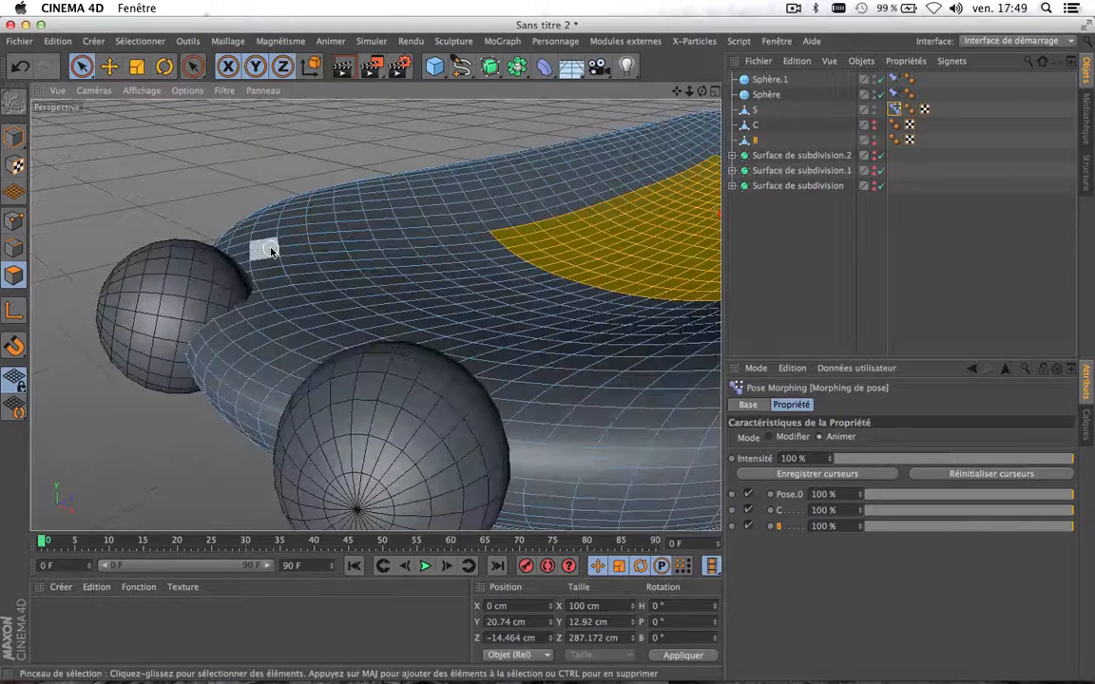
pyautogui.click(249, 295)
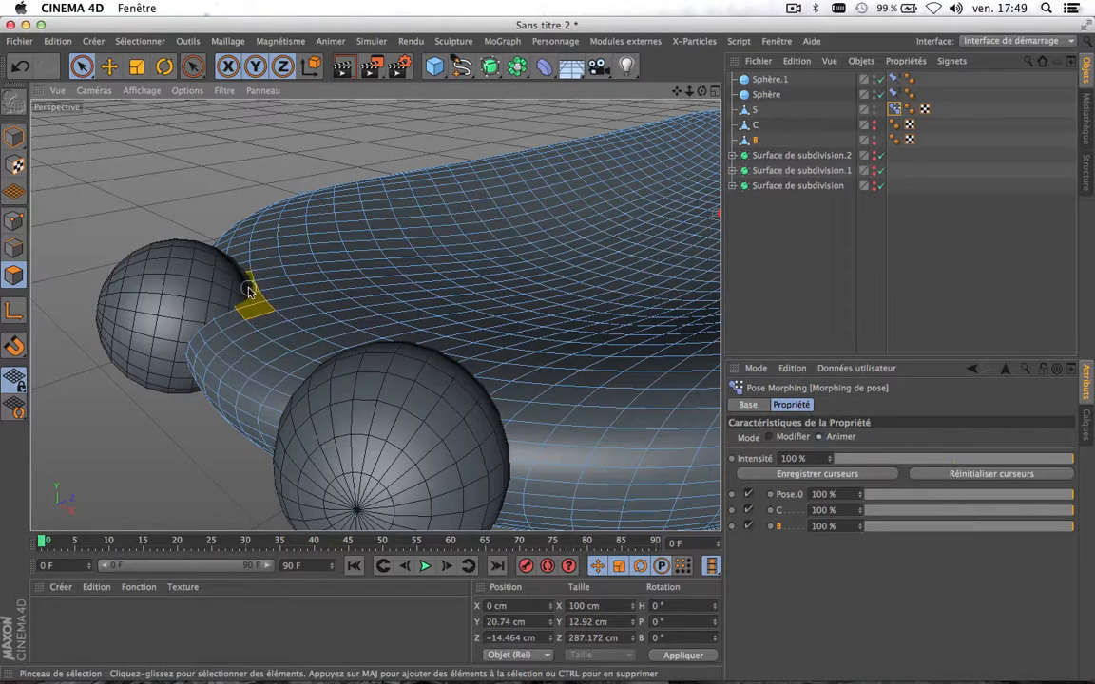
pyautogui.moveTo(245, 280); pyautogui.dragTo(245, 280)
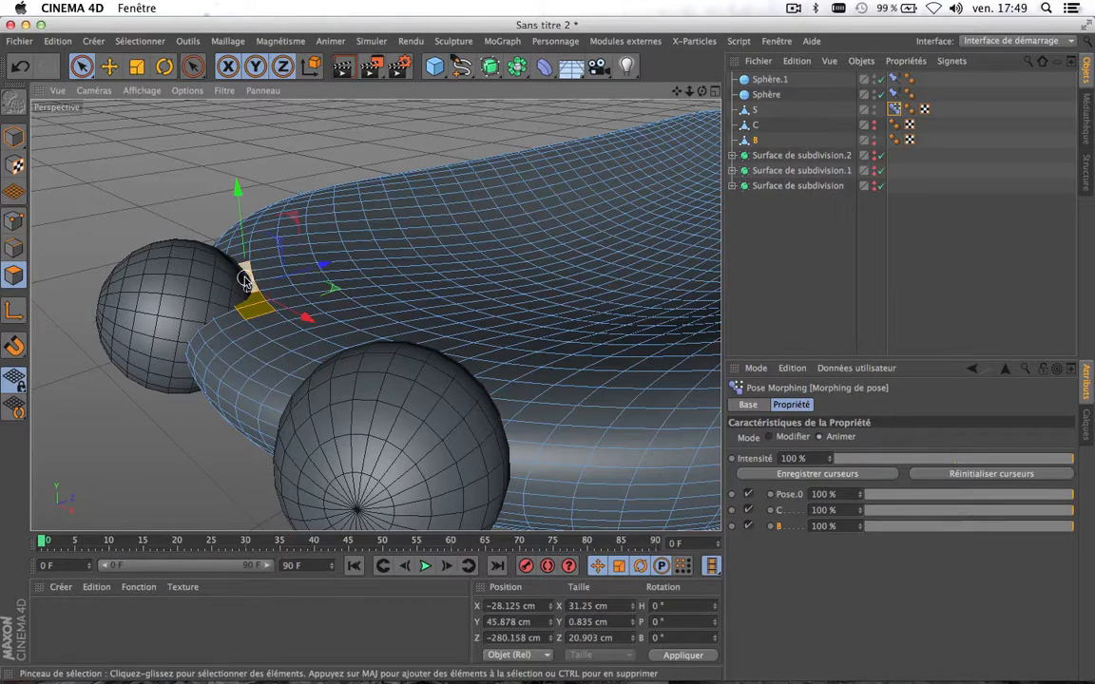
pyautogui.click(873, 76)
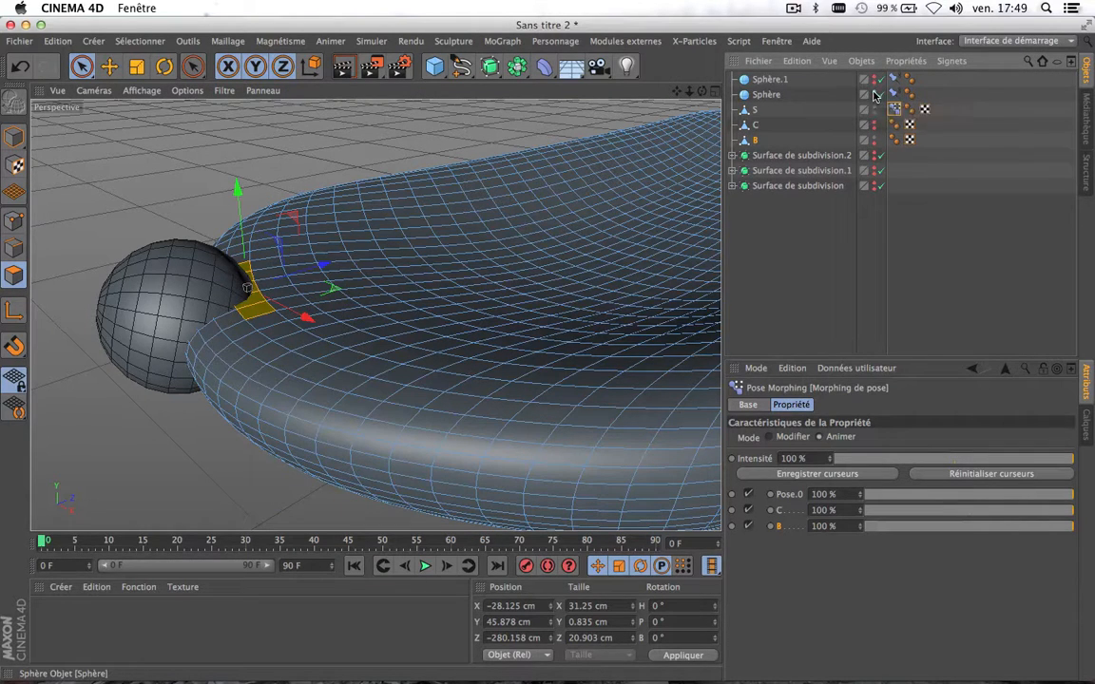
pyautogui.click(874, 92)
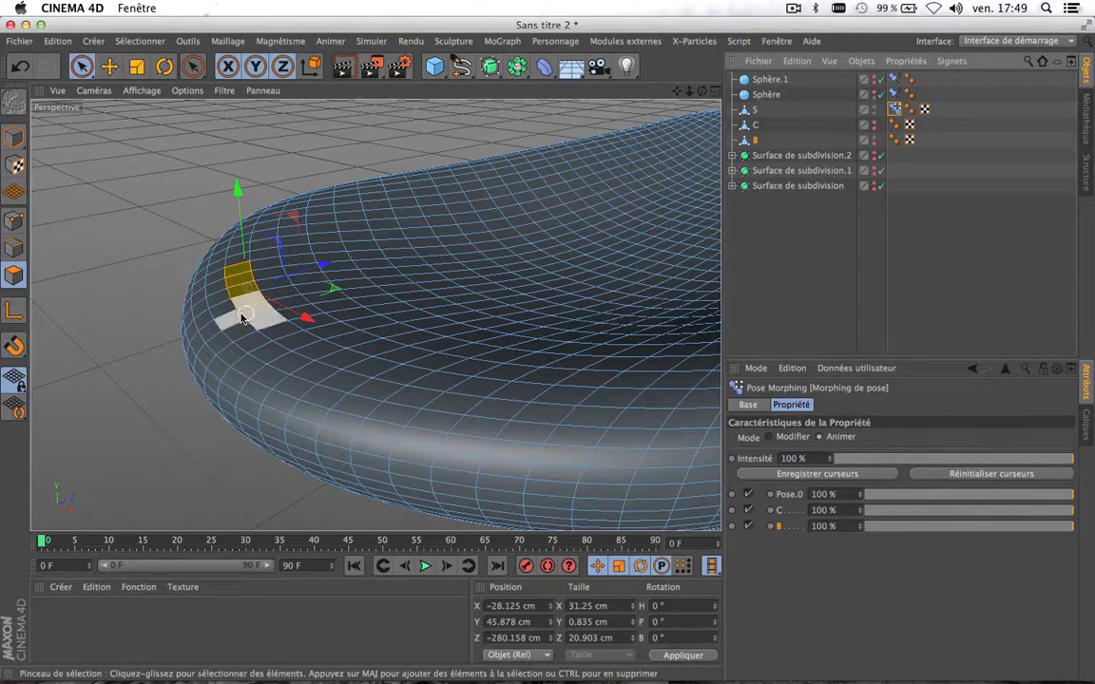
pyautogui.click(218, 287)
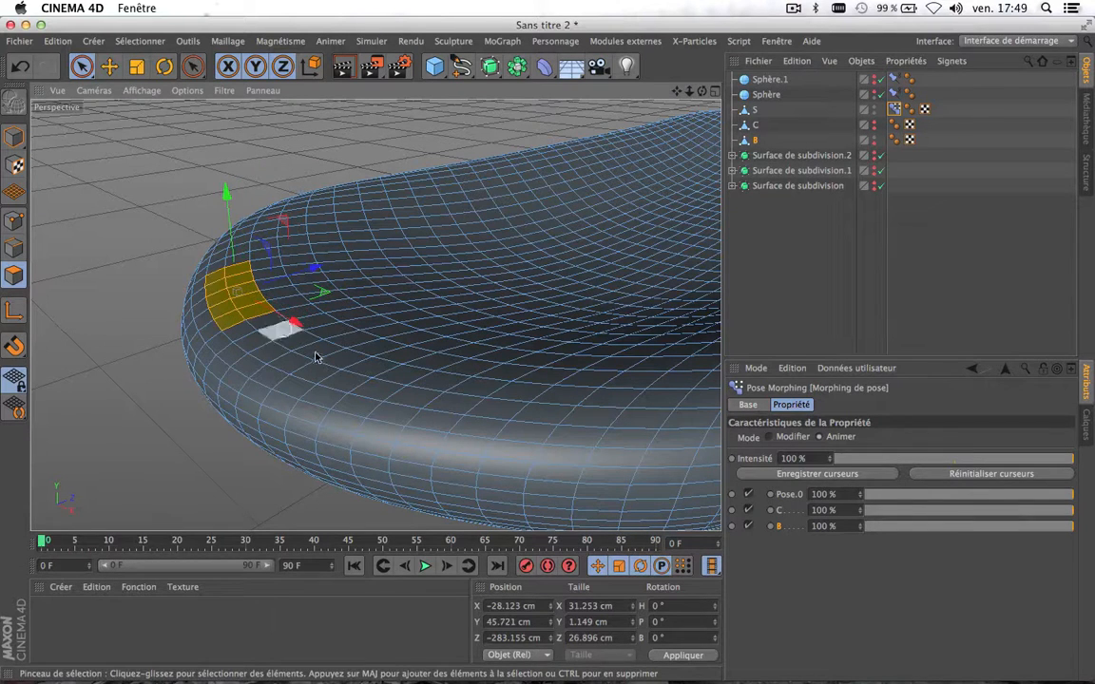
# In a shaded top view, add the matching patch of polygons on the other side of B's front rim to the selection
pyautogui.click(715, 91)
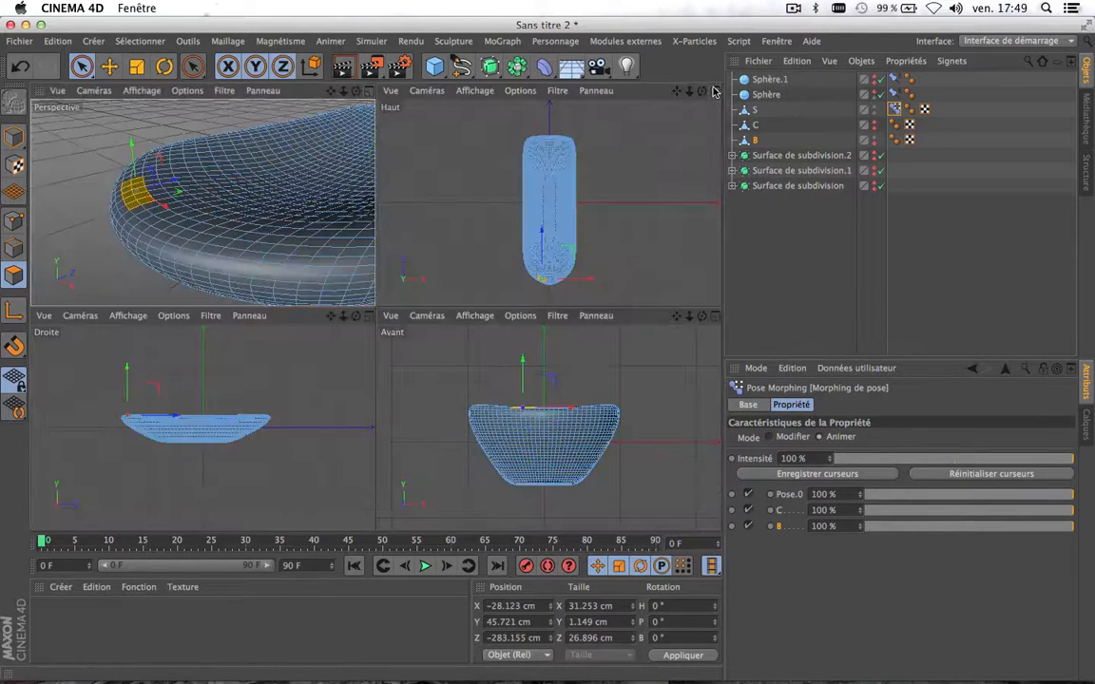
pyautogui.click(715, 90)
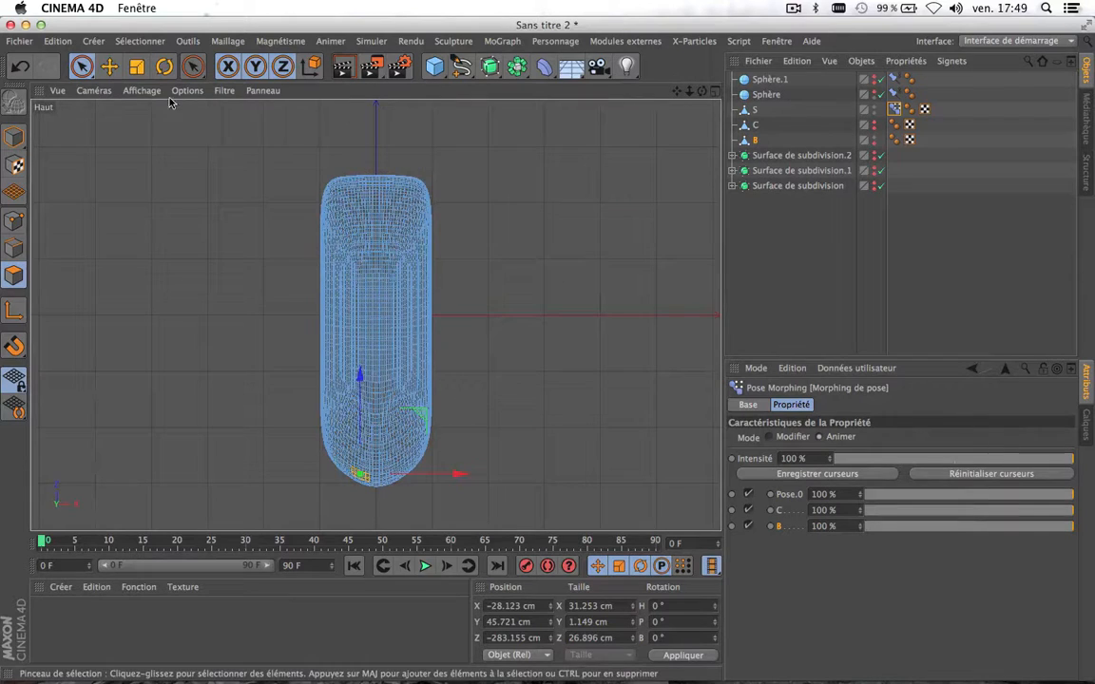
pyautogui.click(142, 90)
pyautogui.click(157, 128)
pyautogui.scroll(10, 376, 483)
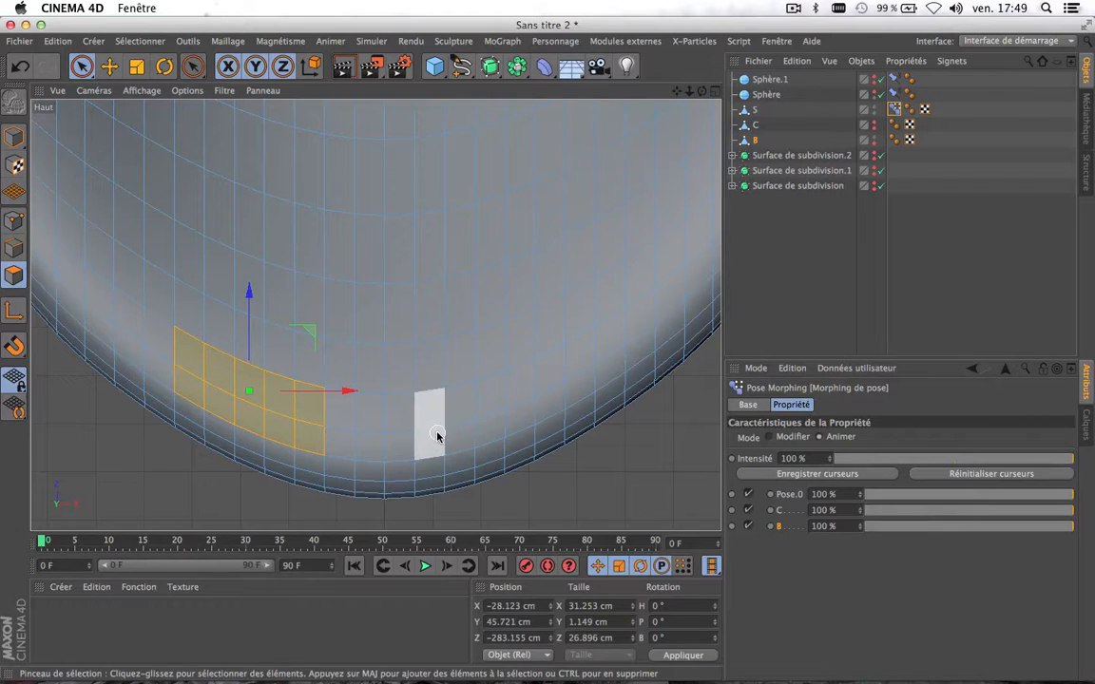
pyautogui.keyDown('shift'); pyautogui.moveTo(437, 436); pyautogui.dragTo(463, 425); pyautogui.keyUp('shift')
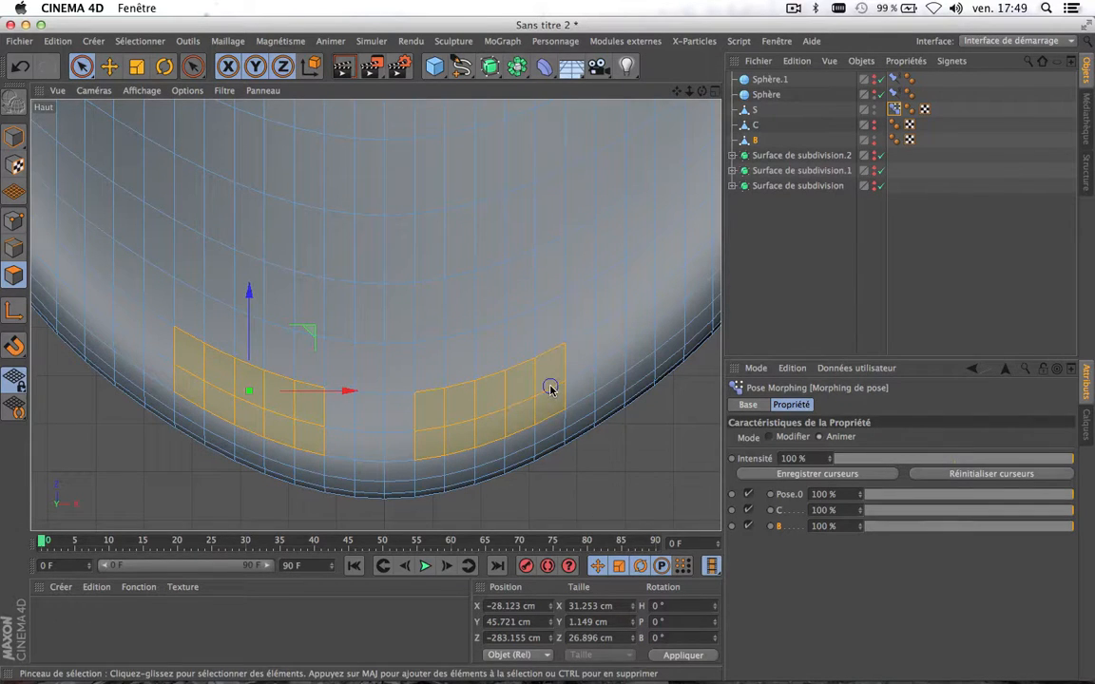
pyautogui.keyDown('shift'); pyautogui.moveTo(550, 388); pyautogui.dragTo(550, 390); pyautogui.keyUp('shift')
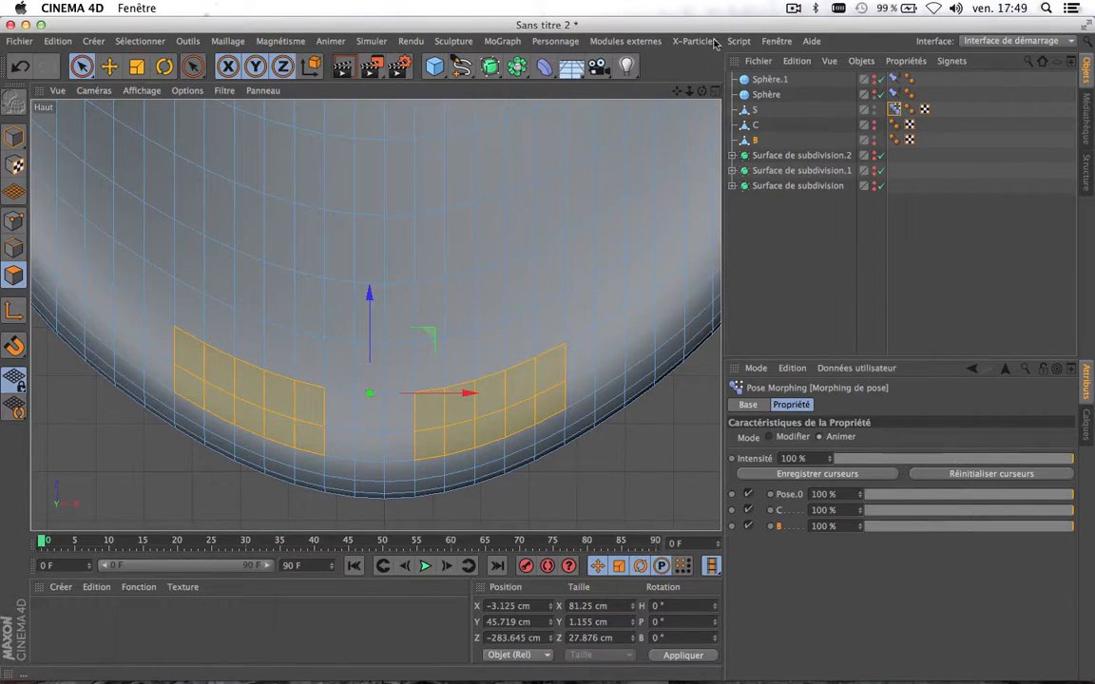
# Back in the perspective view, raise both patches about 1.4 cm and extrude them upward by about 4.6 cm
pyautogui.click(703, 90)
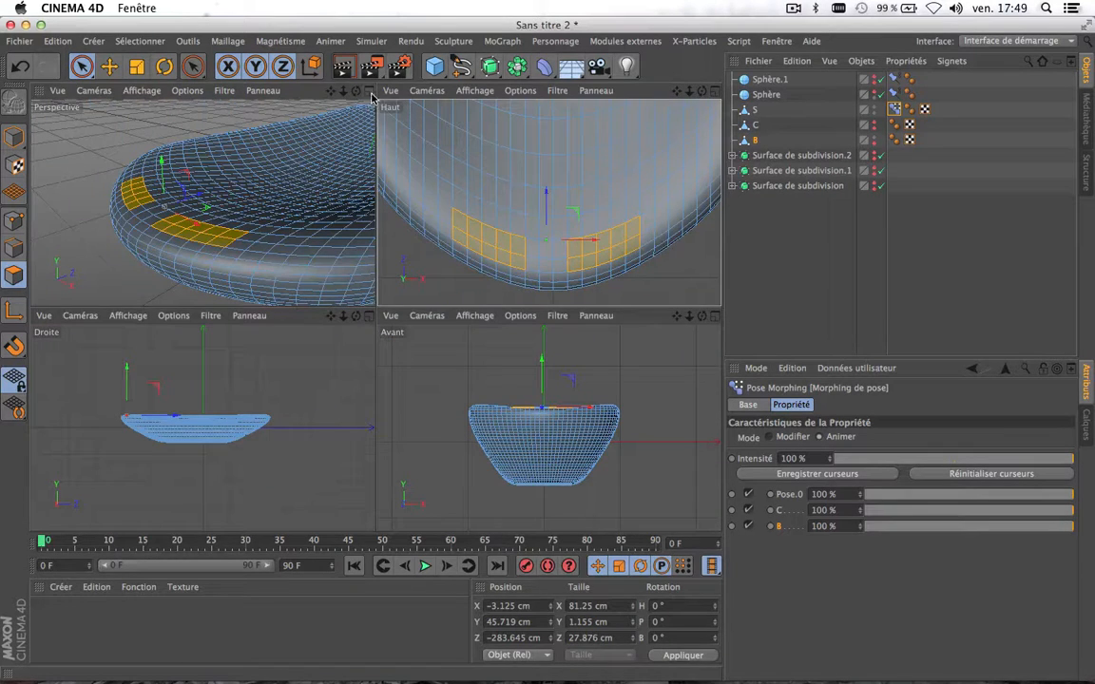
pyautogui.click(367, 92)
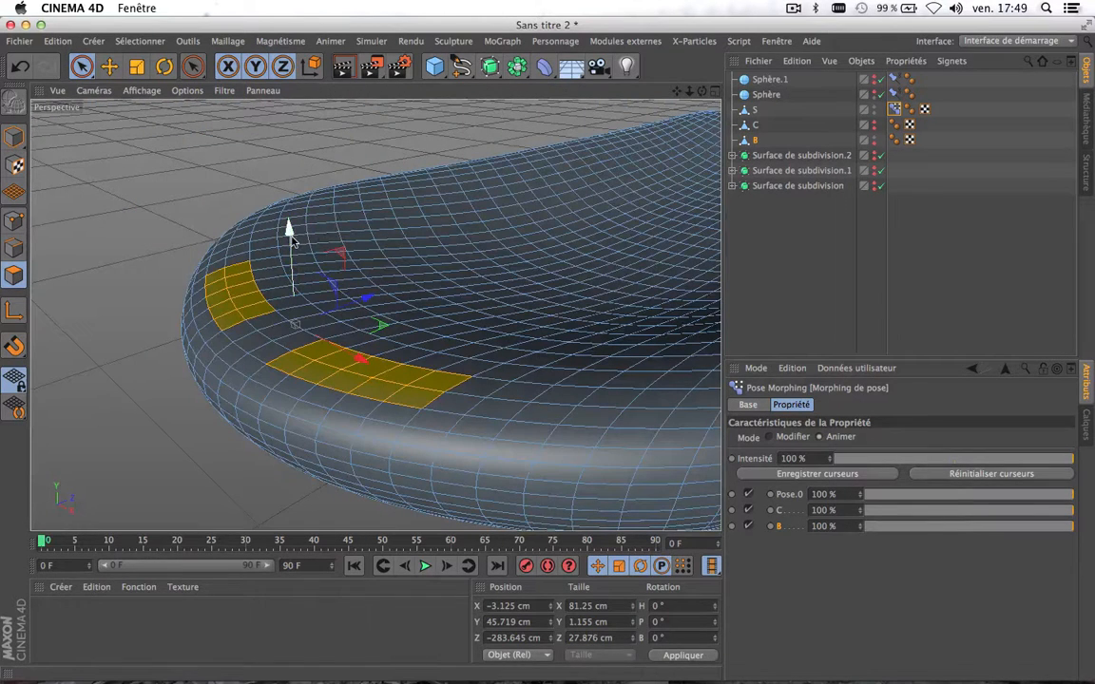
pyautogui.moveTo(288, 228); pyautogui.dragTo(291, 237)
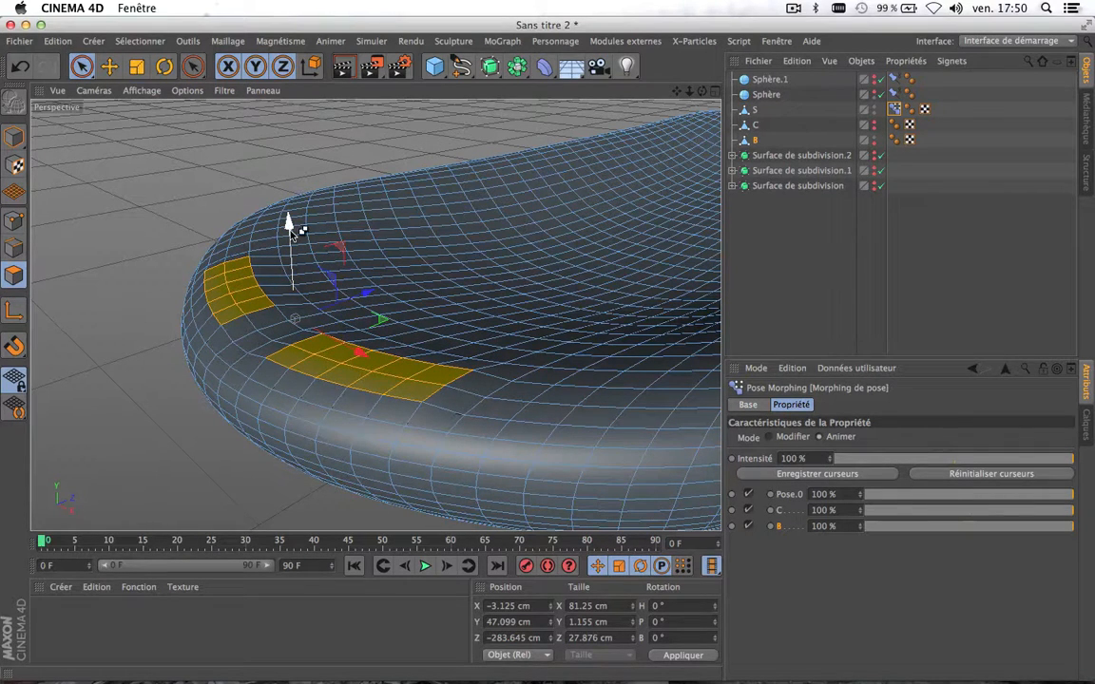
pyautogui.keyDown('ctrl'); pyautogui.moveTo(292, 235); pyautogui.dragTo(291, 210); pyautogui.keyUp('ctrl')
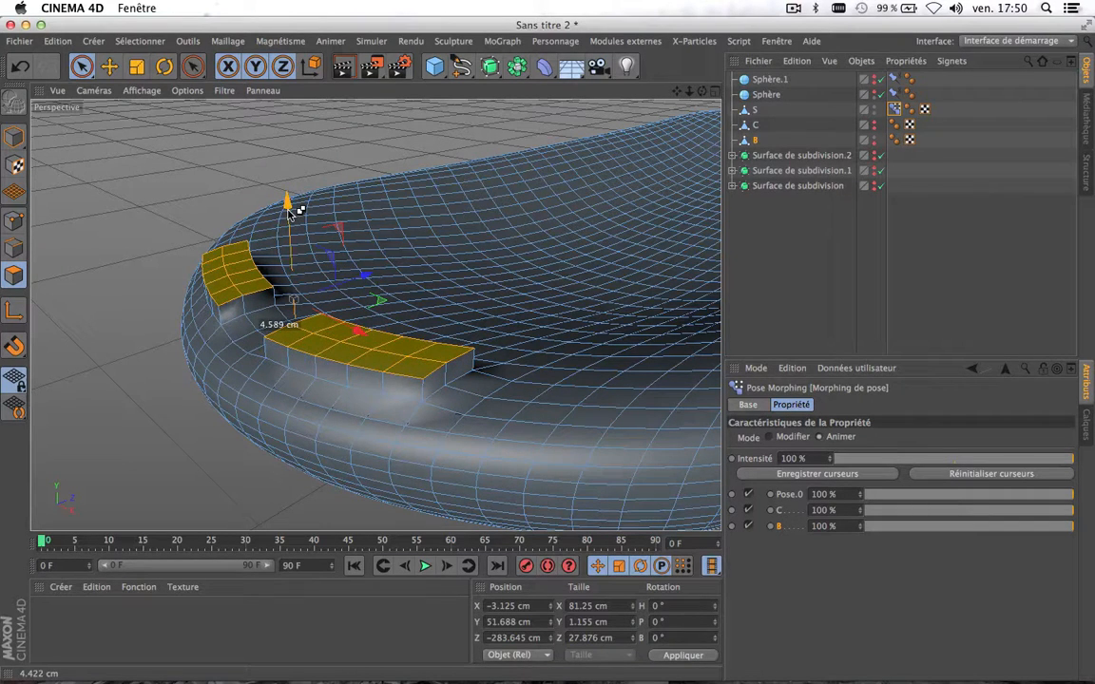
# Try scaling both extruded patches together, and undo the scaling
pyautogui.press('t')
pyautogui.moveTo(144, 183); pyautogui.dragTo(141, 230)
pyautogui.press('super+z')
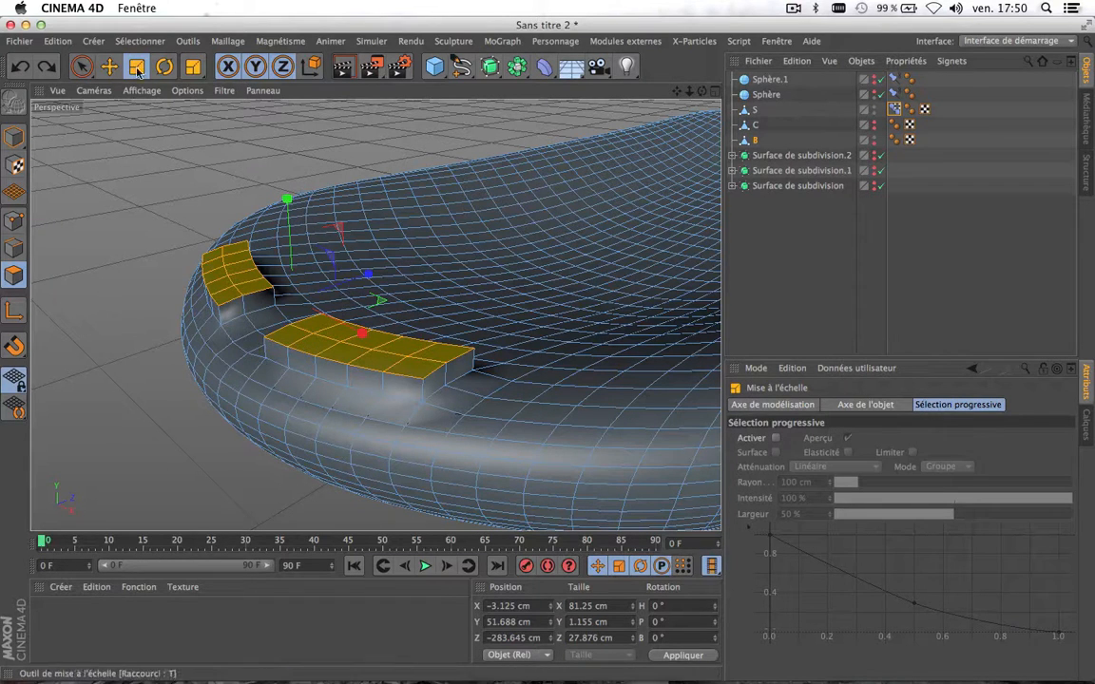
# Move both extruded patches up by about another 5.8 cm
pyautogui.press('e')
pyautogui.moveTo(290, 199); pyautogui.dragTo(286, 174)
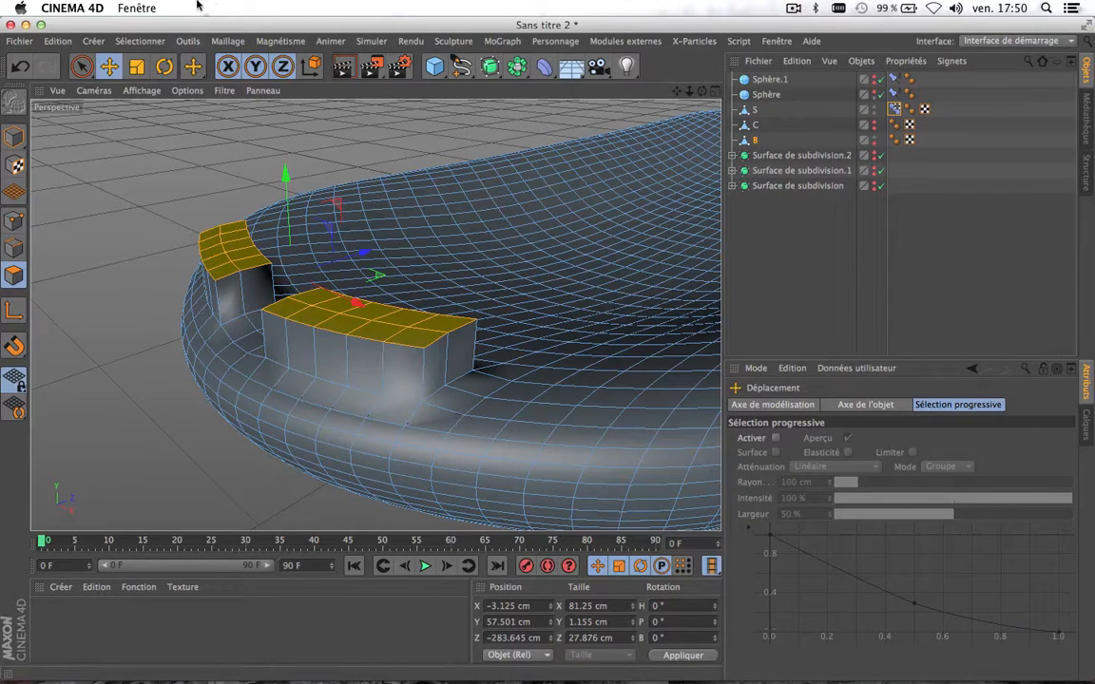
# Loop-select the edges around the top face of the raised block nearer the camera
pyautogui.click(140, 41)
pyautogui.click(148, 149)
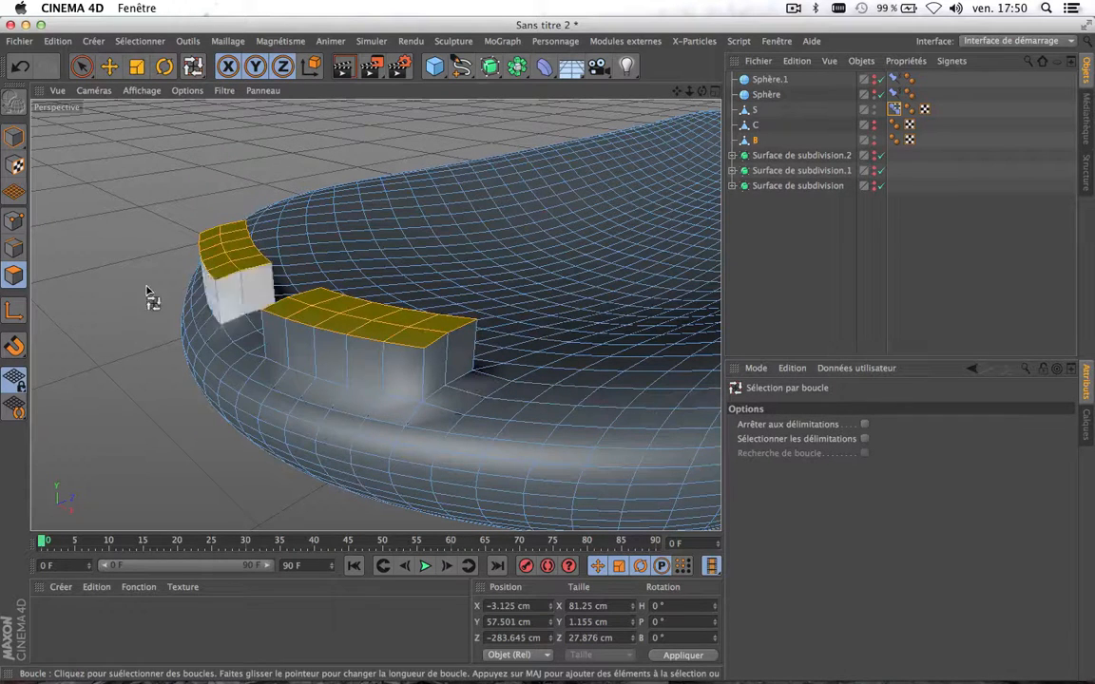
pyautogui.click(14, 250)
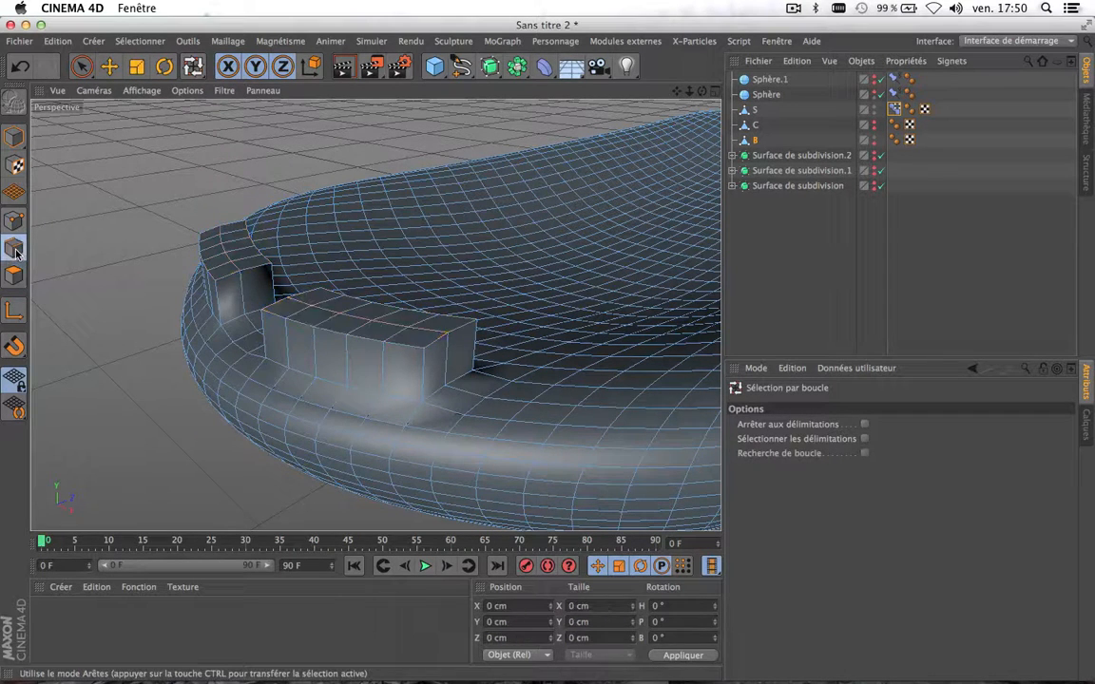
pyautogui.click(317, 329)
# Try scaling the top edge loop down to about 26 cm in X, and undo the scaling
pyautogui.click(137, 67)
pyautogui.moveTo(122, 156); pyautogui.dragTo(98, 260)
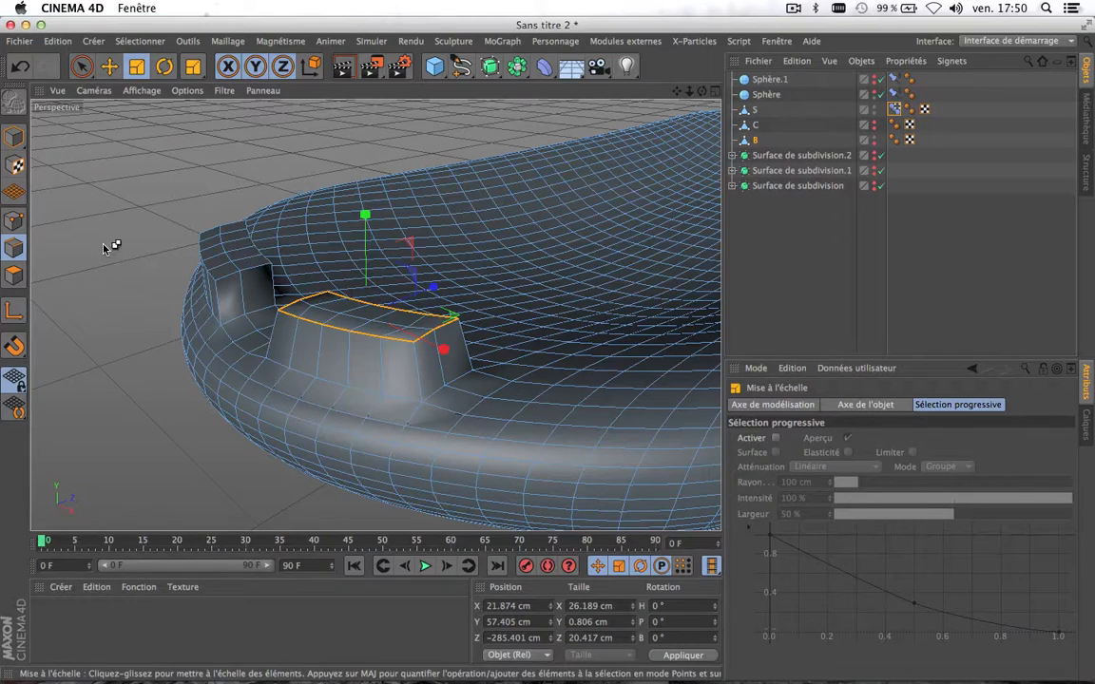
pyautogui.press('super+z')
pyautogui.press('super+e')
pyautogui.click(8, 67)
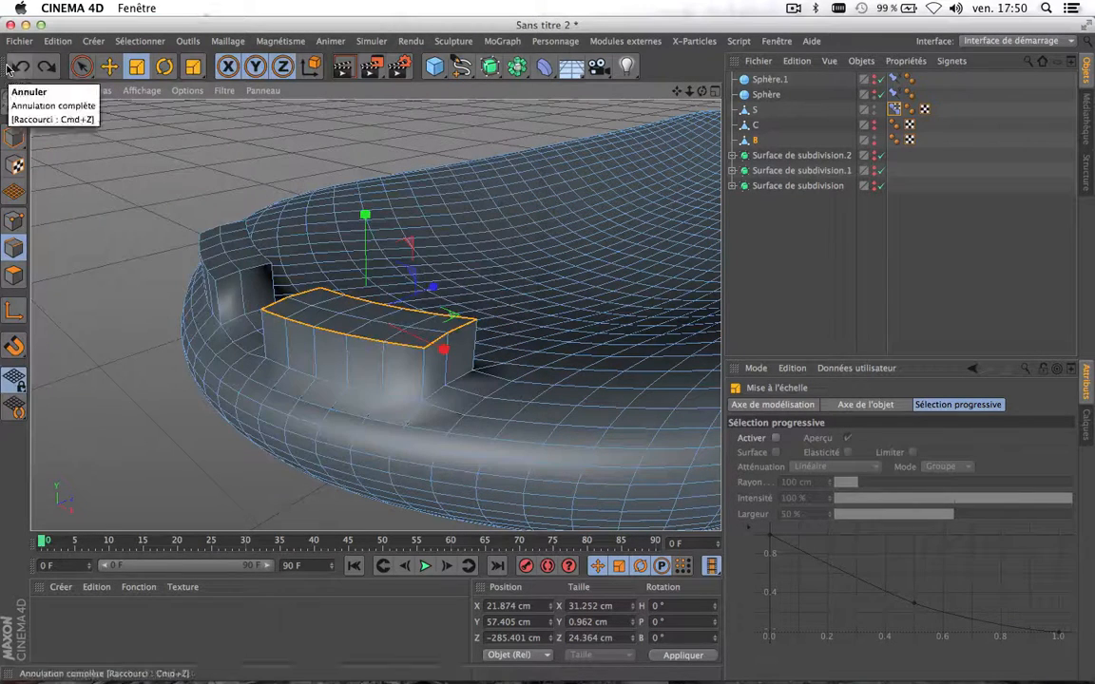
# Brush-select all the top polygons of the raised block nearer the camera
pyautogui.click(13, 275)
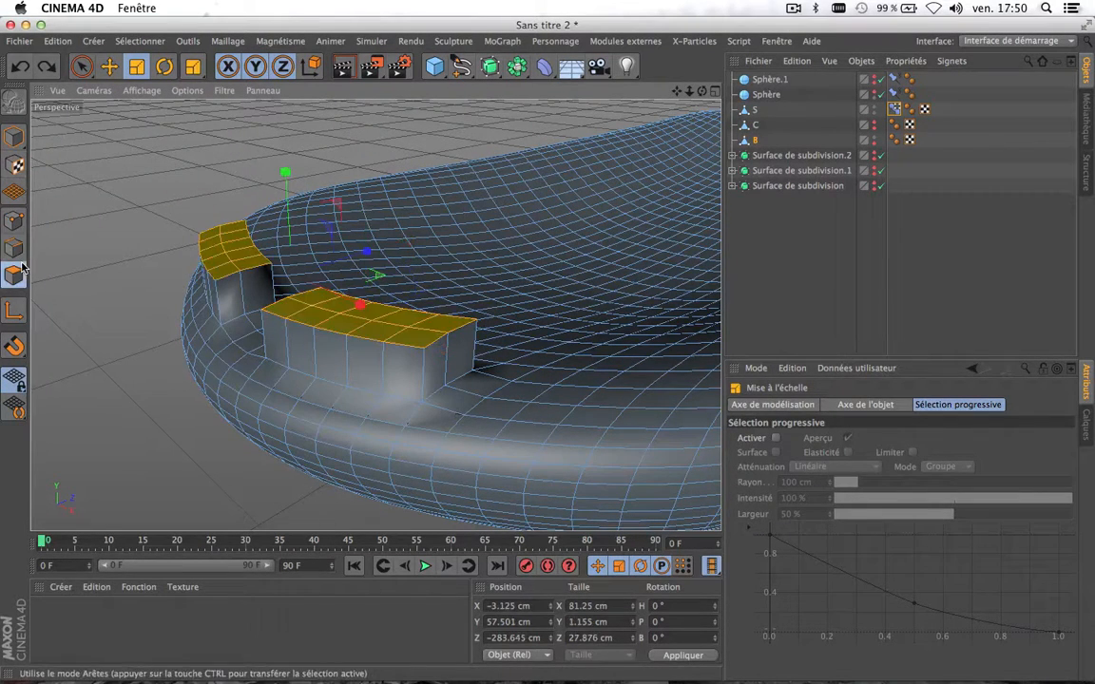
pyautogui.click(81, 65)
pyautogui.moveTo(342, 314)
pyautogui.mouseDown()
pyautogui.moveTo(359, 321)
pyautogui.moveTo(305, 308)
pyautogui.moveTo(413, 330)
pyautogui.mouseUp()
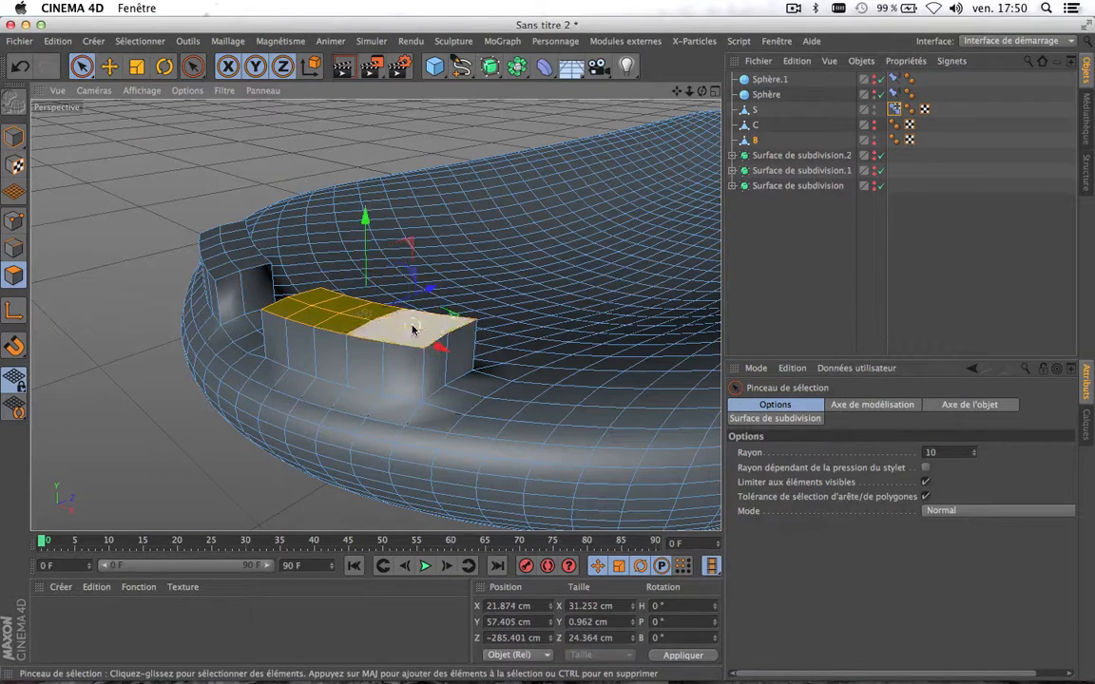
pyautogui.click(142, 188)
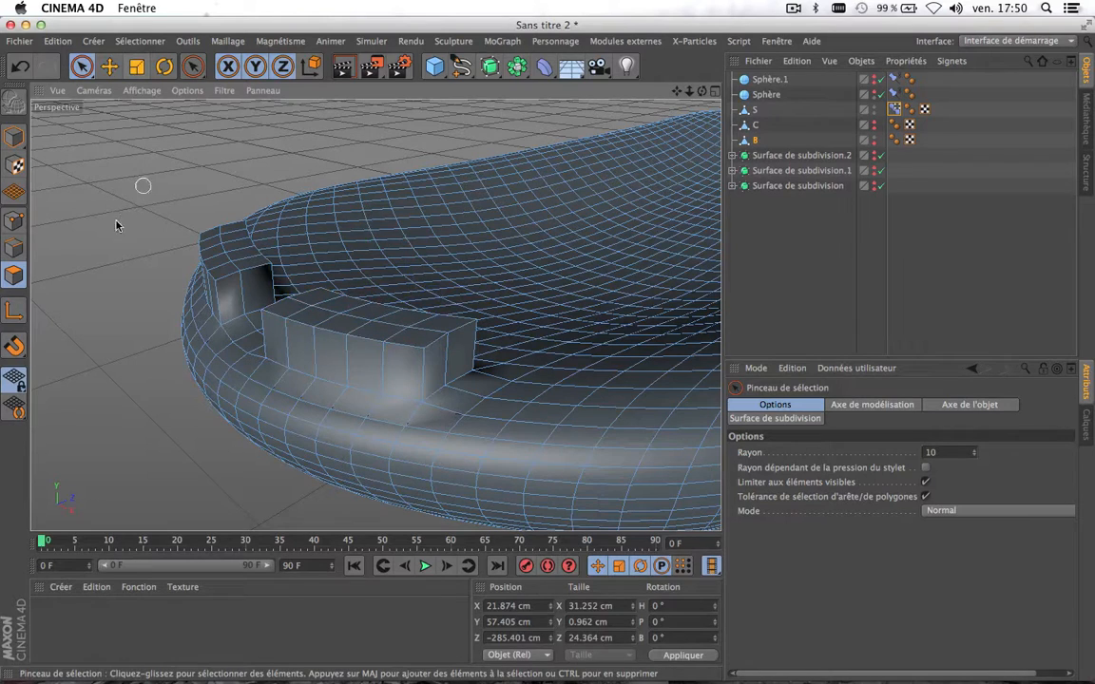
pyautogui.moveTo(295, 300); pyautogui.dragTo(421, 329)
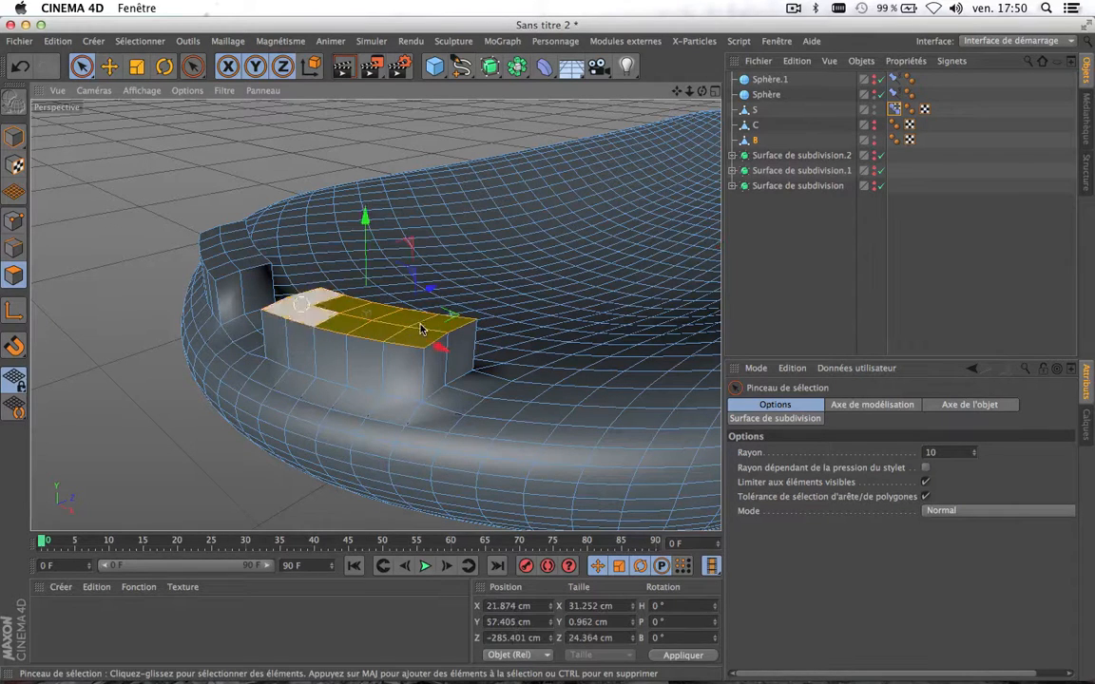
# Scale the selected top polygons down to about 19 cm in X and lower them about 5.8 cm
pyautogui.click(136, 66)
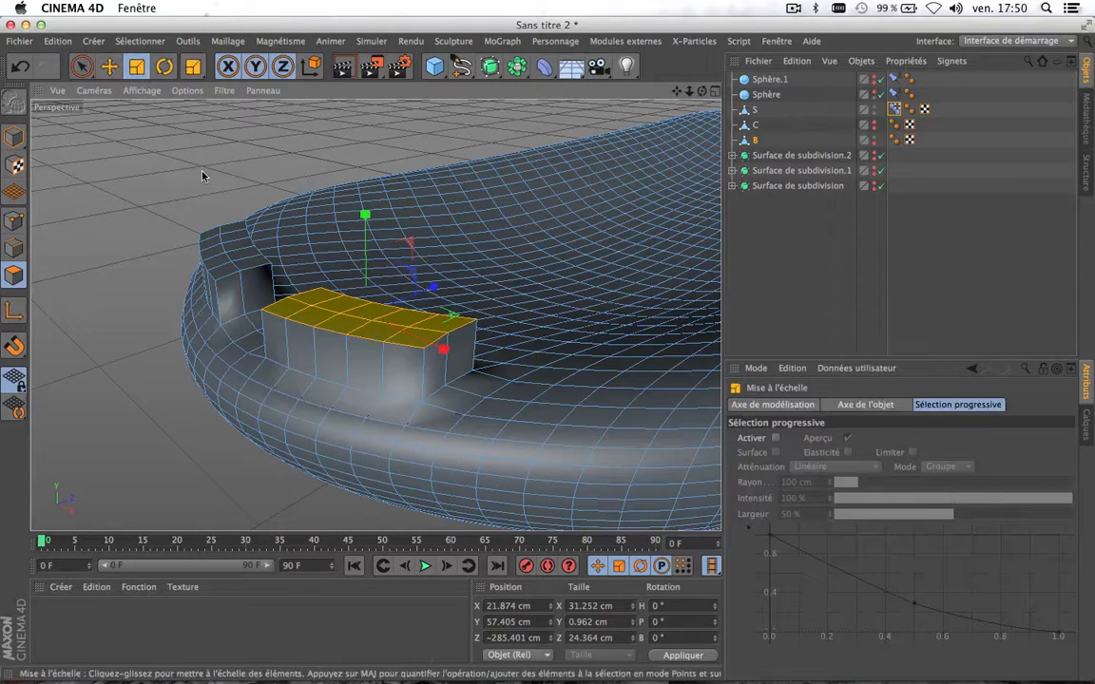
pyautogui.moveTo(202, 176); pyautogui.dragTo(42, 312)
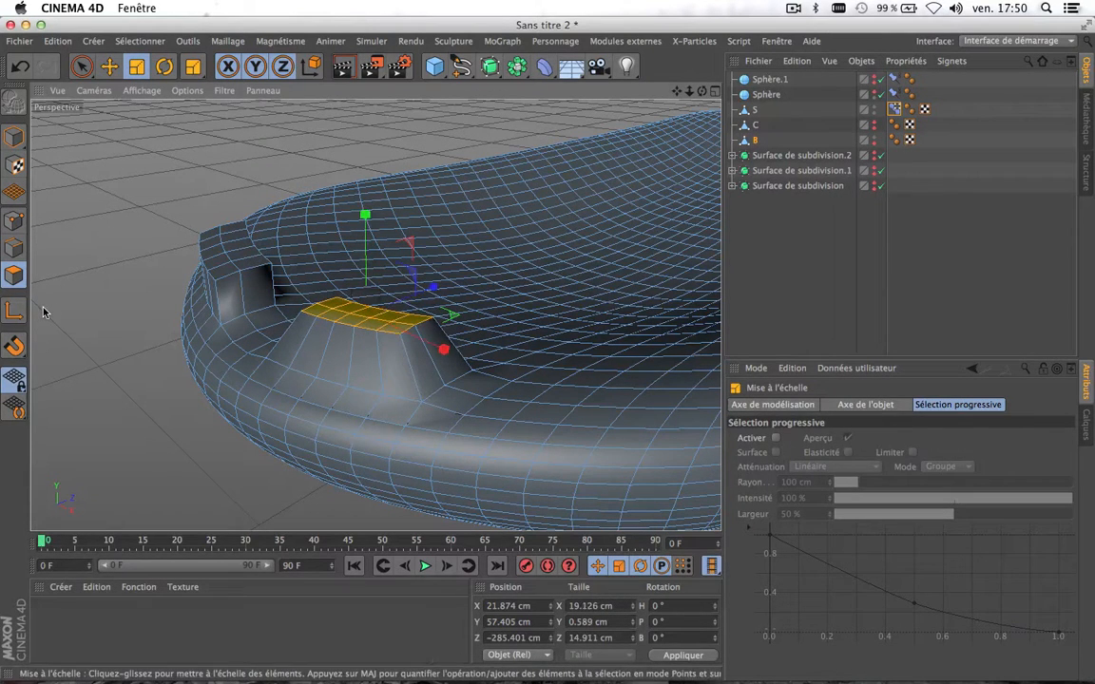
pyautogui.click(109, 65)
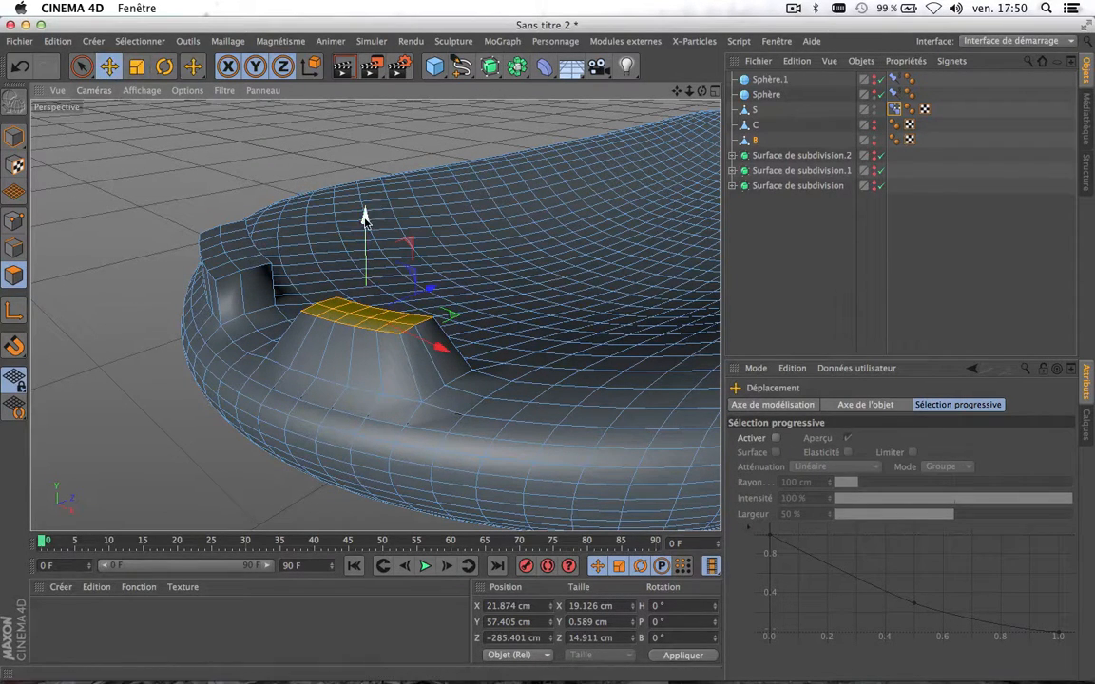
pyautogui.moveTo(365, 217); pyautogui.dragTo(365, 250)
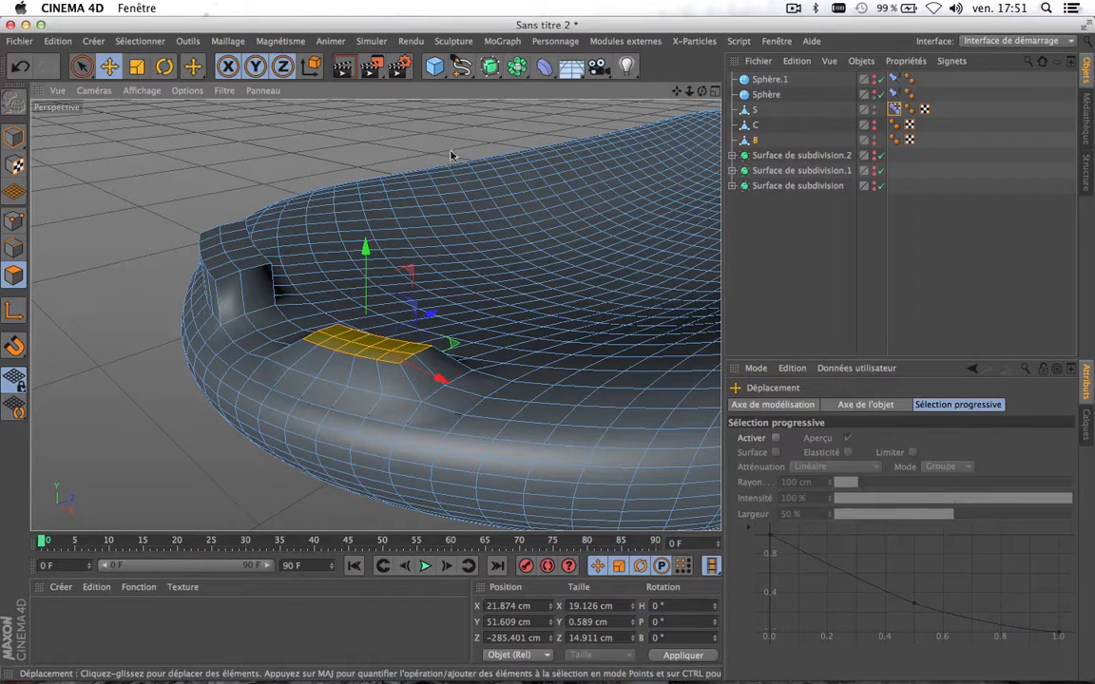
# Brush-select all the top polygons of the other, still straight raised block
pyautogui.click(346, 65)
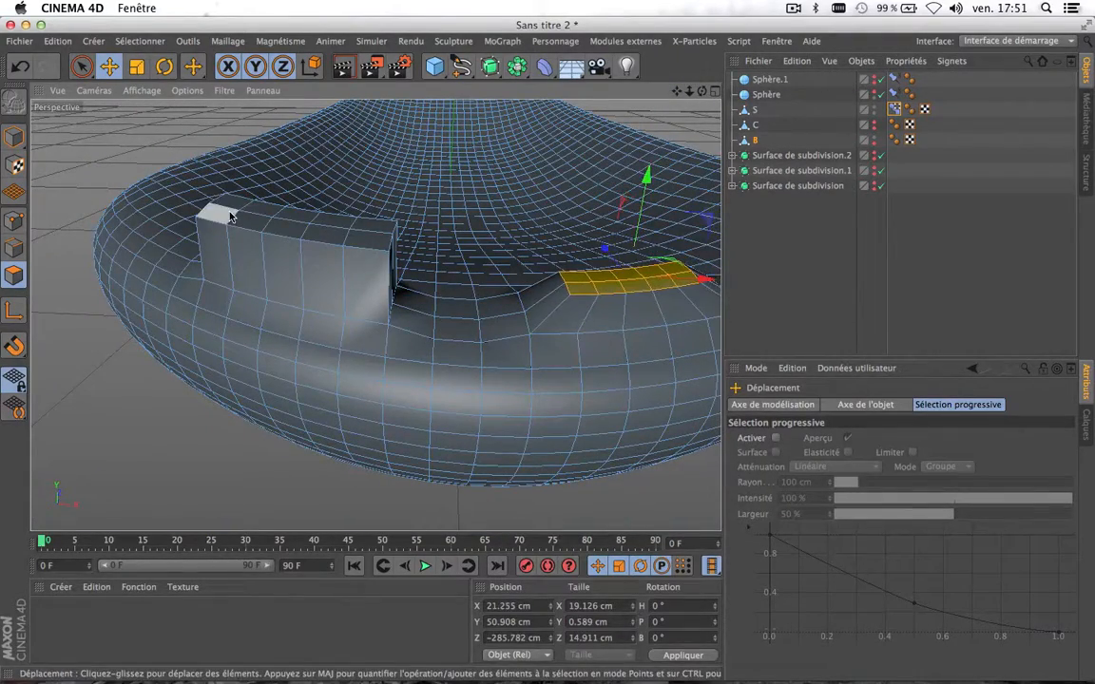
pyautogui.click(82, 66)
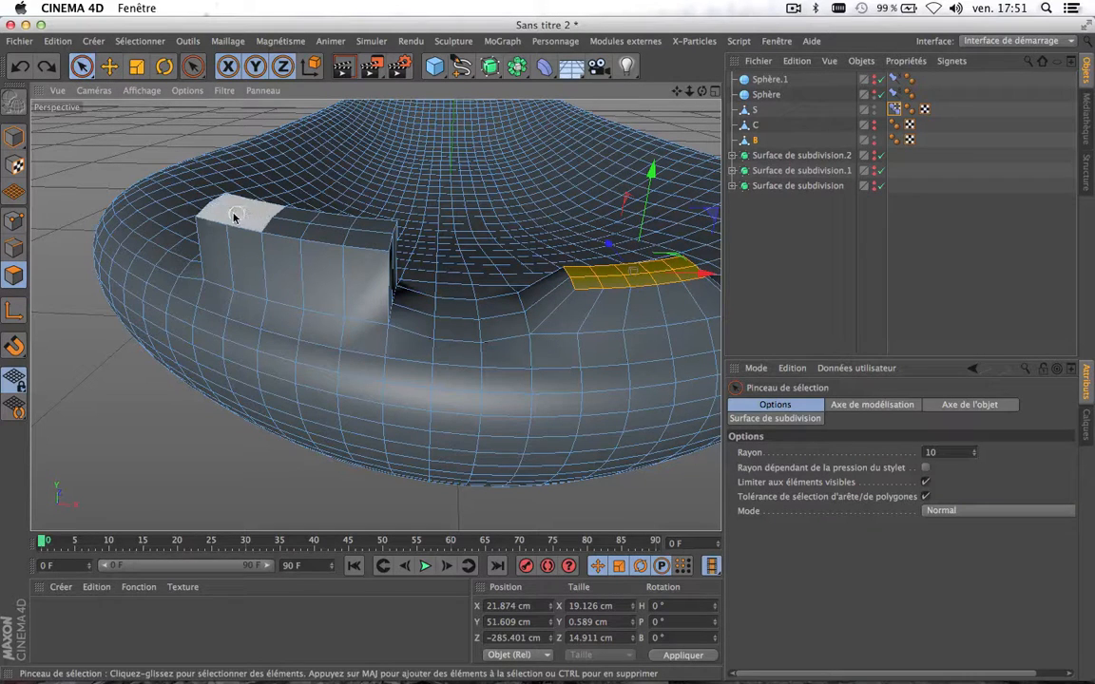
pyautogui.moveTo(214, 194); pyautogui.dragTo(362, 232)
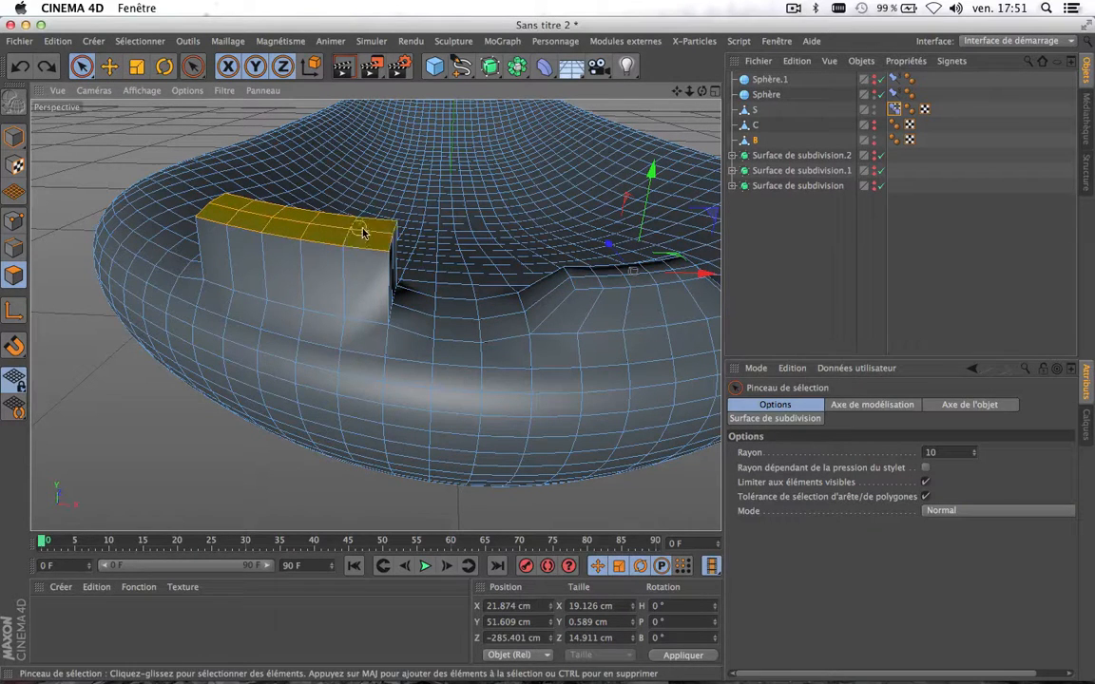
# Scale this block's top polygons down to about 20 cm in X, lower them about 6.4 cm and clear the selection
pyautogui.click(137, 65)
pyautogui.moveTo(105, 169); pyautogui.dragTo(38, 184)
pyautogui.press('e')
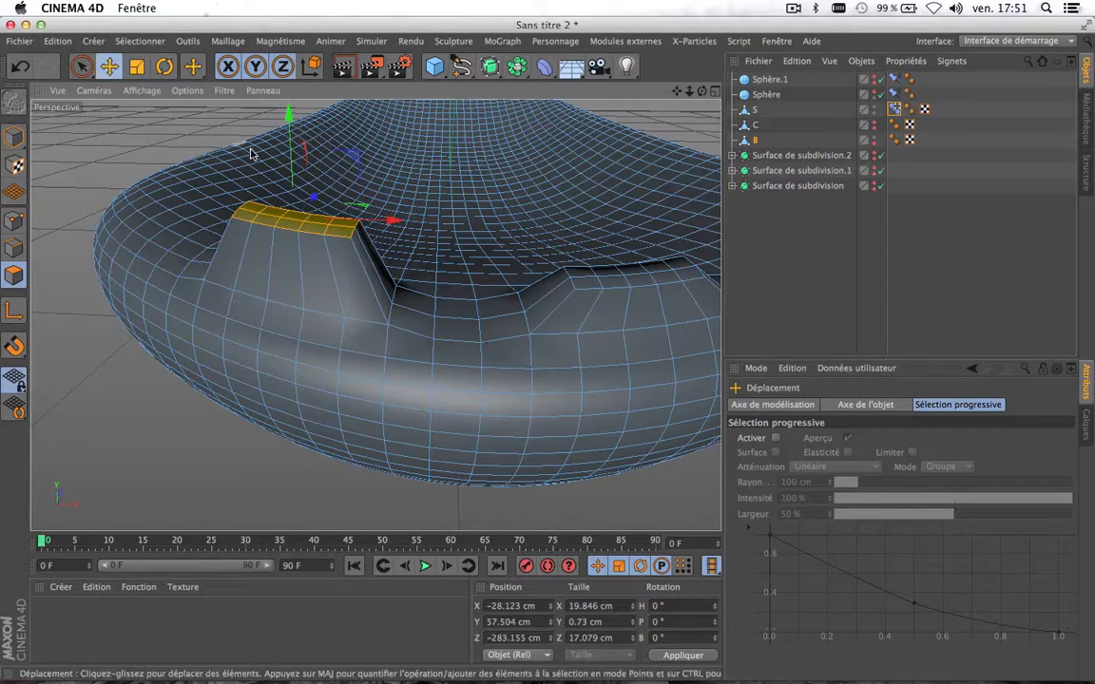
pyautogui.moveTo(286, 112); pyautogui.dragTo(291, 160)
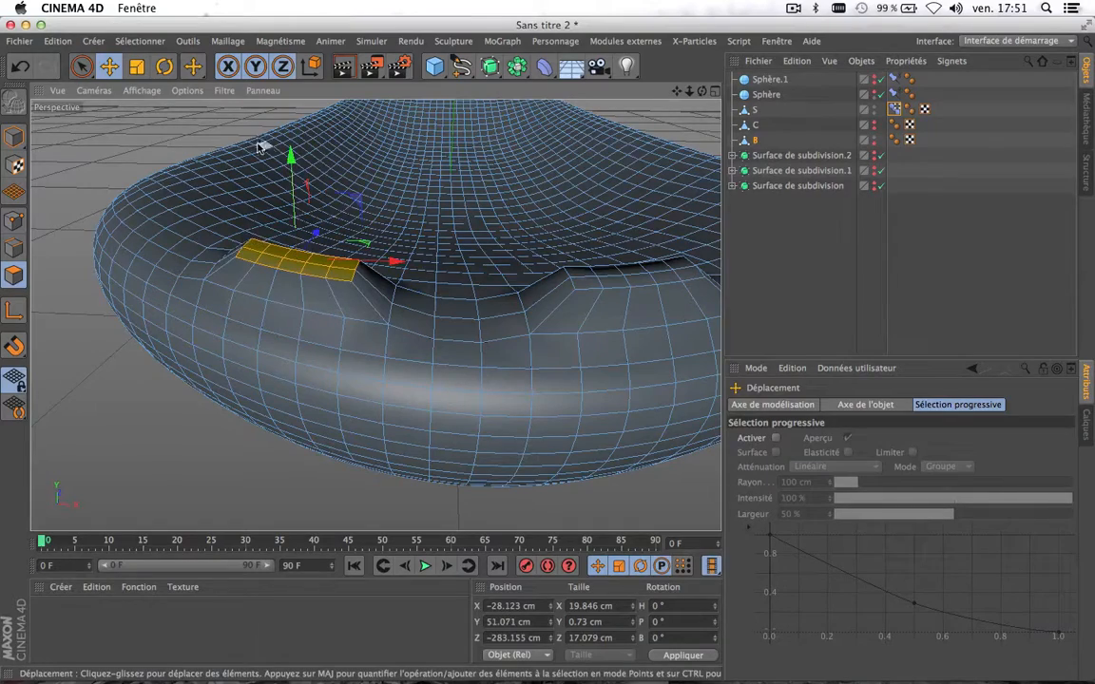
pyautogui.click(180, 126)
# Hide the B target and make both sphere eyes, Sphère and Sphère.1, visible in the viewport
pyautogui.scroll(-5, 354, 287)
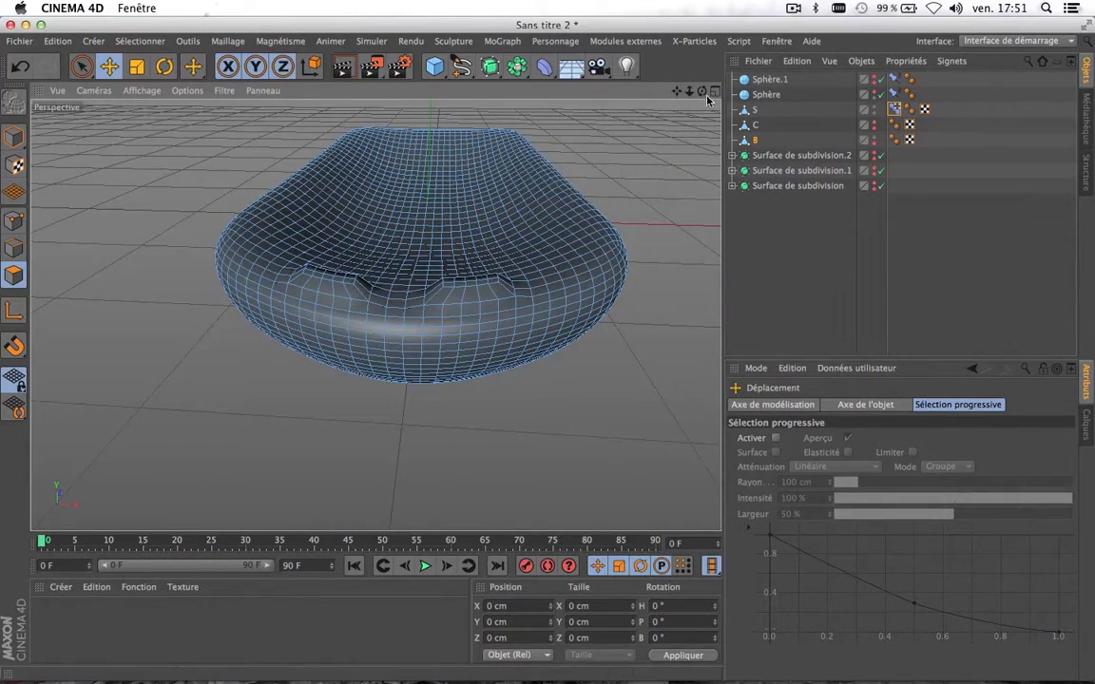
pyautogui.scroll(-5, 375, 314)
pyautogui.moveTo(702, 91); pyautogui.dragTo(703, 94)
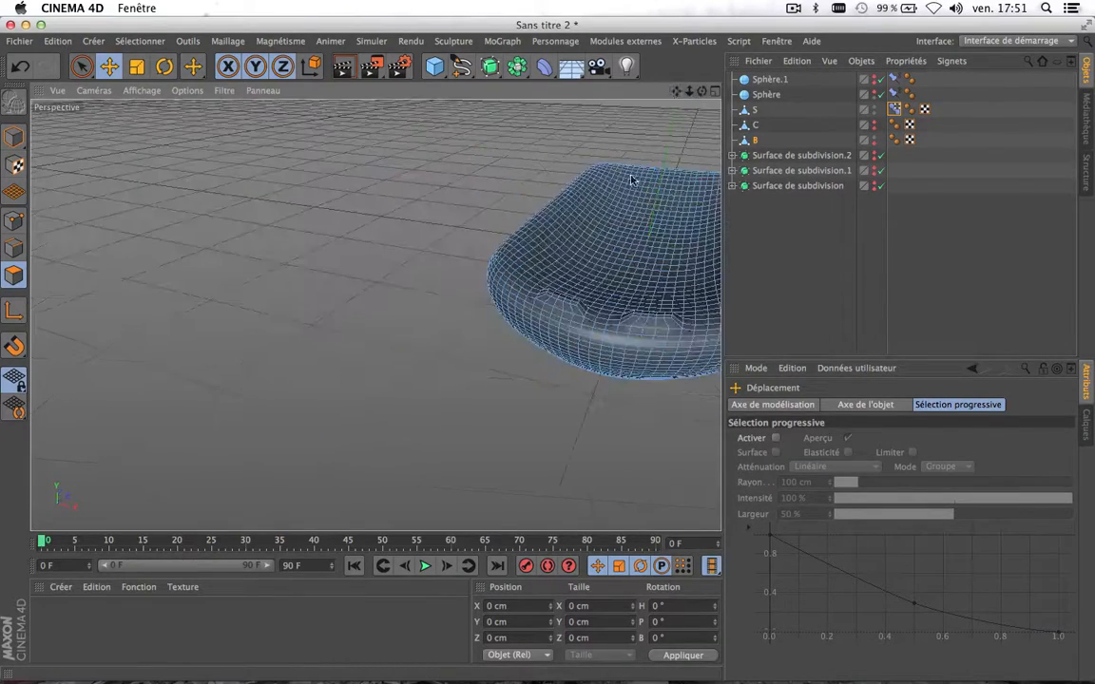
pyautogui.keyDown('alt'); pyautogui.moveTo(582, 316); pyautogui.dragTo(255, 351, button='middle'); pyautogui.keyUp('alt')
pyautogui.scroll(4, 255, 351)
pyautogui.scroll(2, 255, 352)
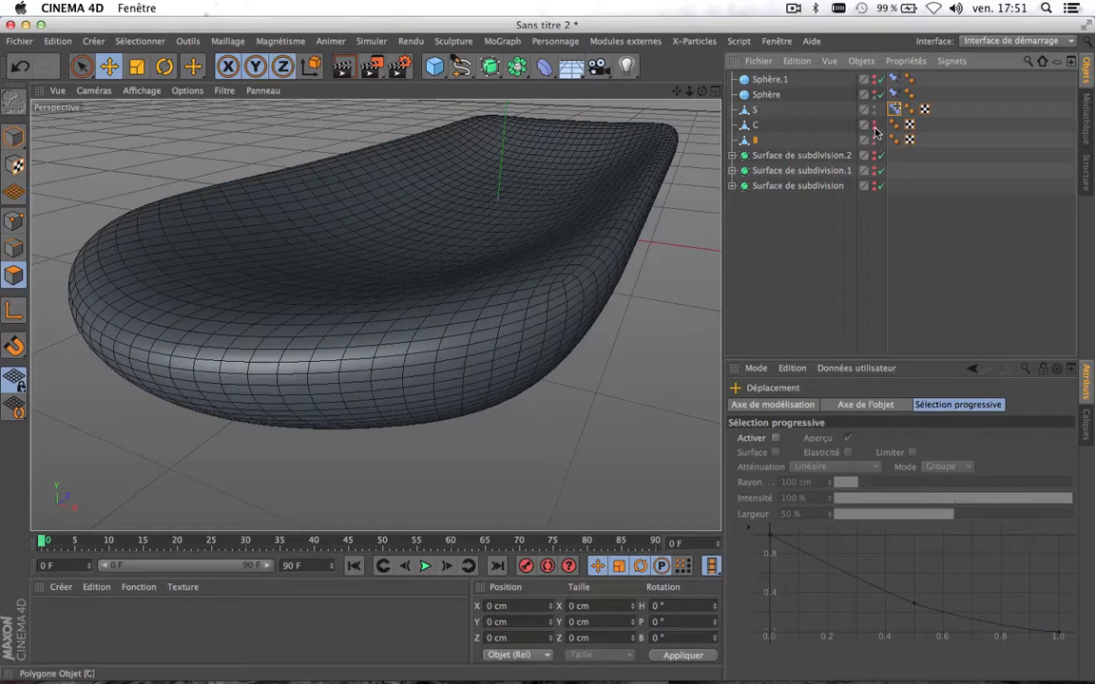
pyautogui.click(874, 94)
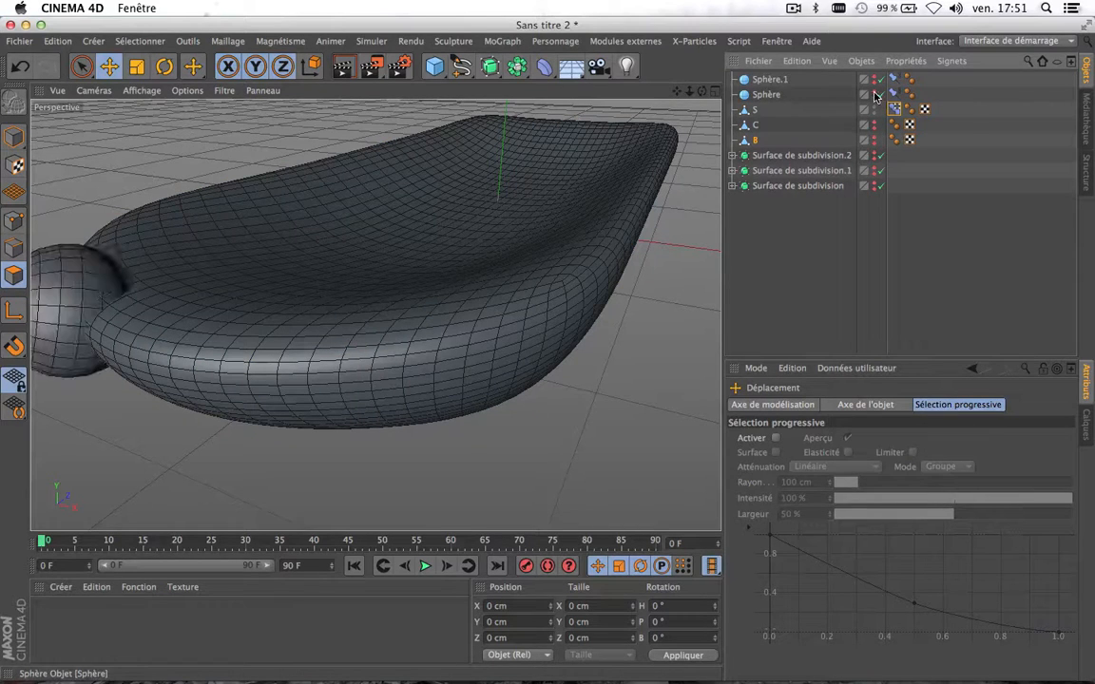
pyautogui.click(874, 80)
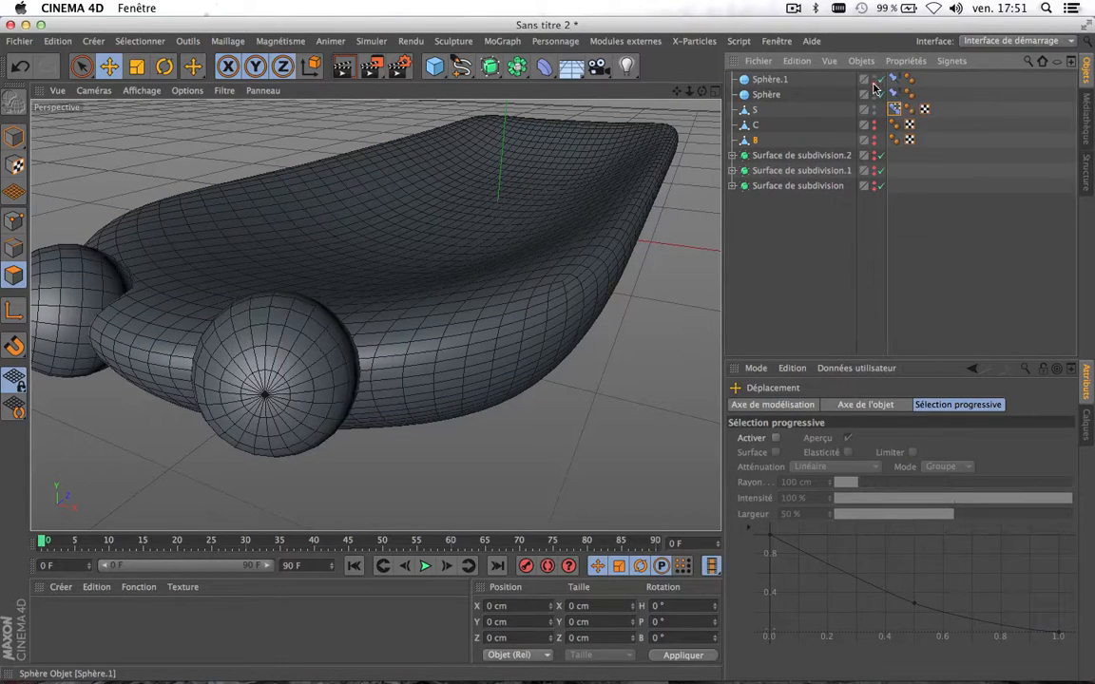
# Open the Pose Morphing properties of S and examine how both sphere eyes sit against the body's front rim
pyautogui.click(894, 110)
pyautogui.scroll(-5, 480, 232)
pyautogui.scroll(1, 478, 231)
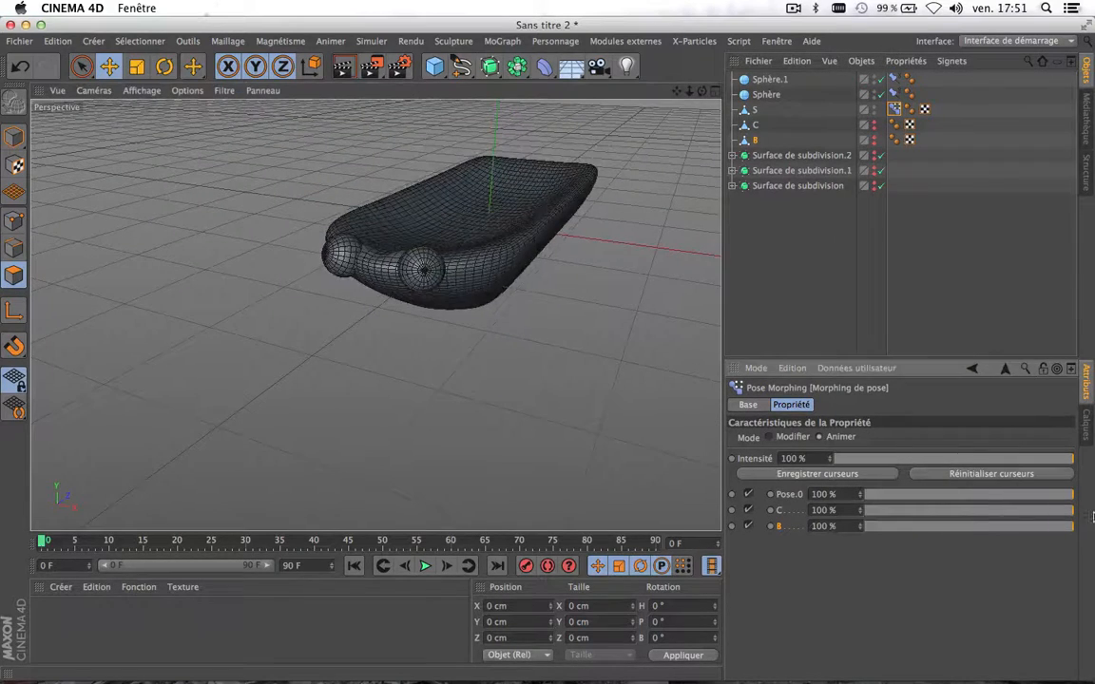
pyautogui.scroll(5, 466, 297)
pyautogui.scroll(-1, 466, 296)
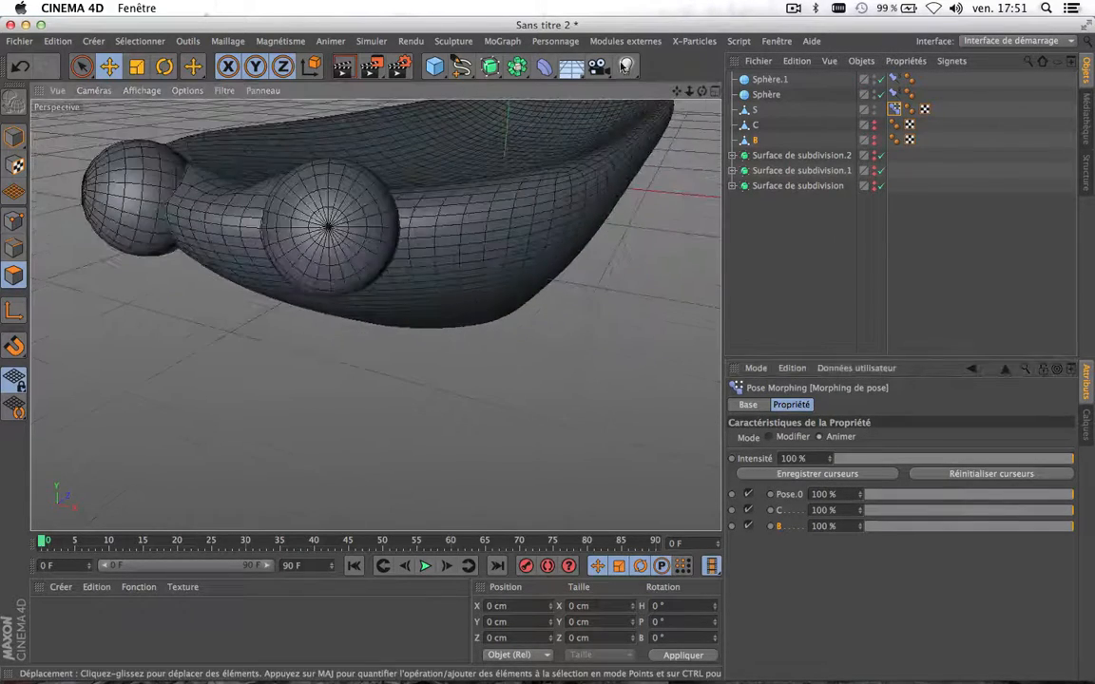
pyautogui.scroll(1, 374, 313)
pyautogui.keyDown('alt'); pyautogui.moveTo(376, 315); pyautogui.dragTo(377, 315); pyautogui.keyUp('alt')
pyautogui.keyDown('alt'); pyautogui.moveTo(376, 316); pyautogui.dragTo(375, 315, button='middle'); pyautogui.keyUp('alt')
pyautogui.keyDown('alt'); pyautogui.moveTo(376, 315); pyautogui.dragTo(374, 314); pyautogui.keyUp('alt')
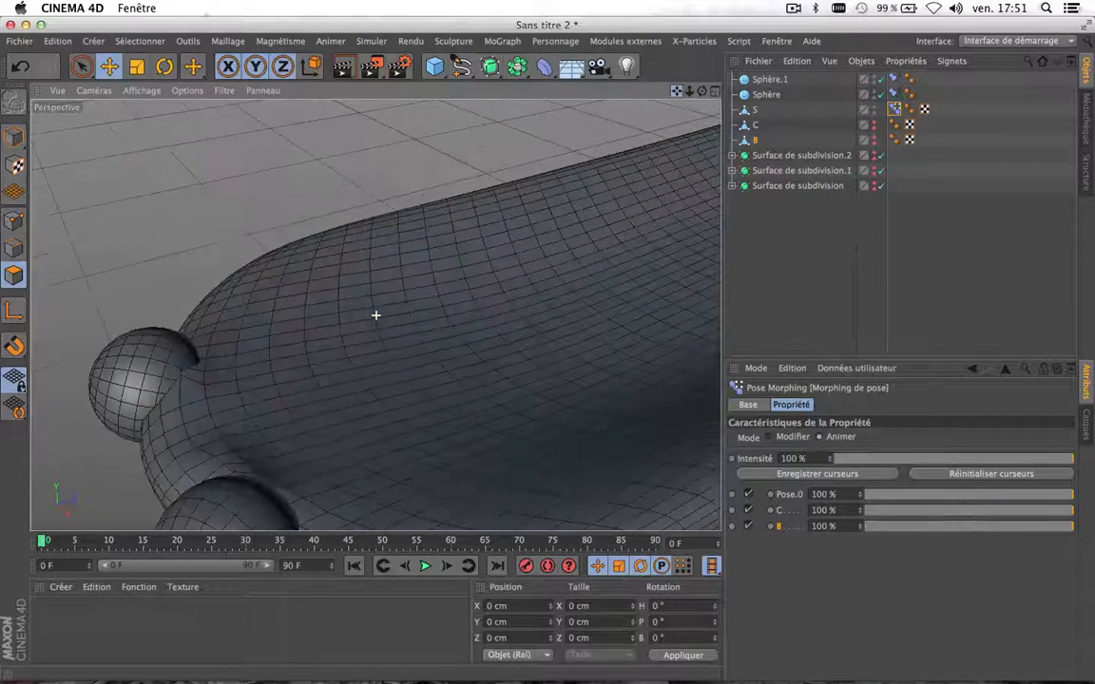
pyautogui.scroll(8, 217, 326)
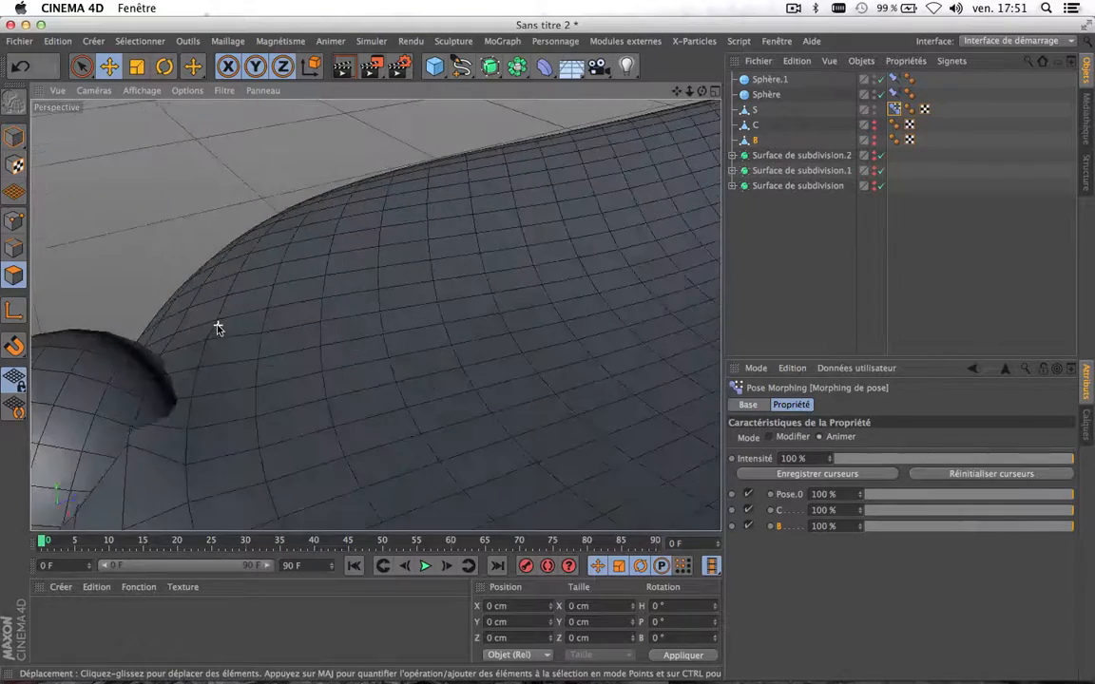
pyautogui.scroll(-4, 217, 326)
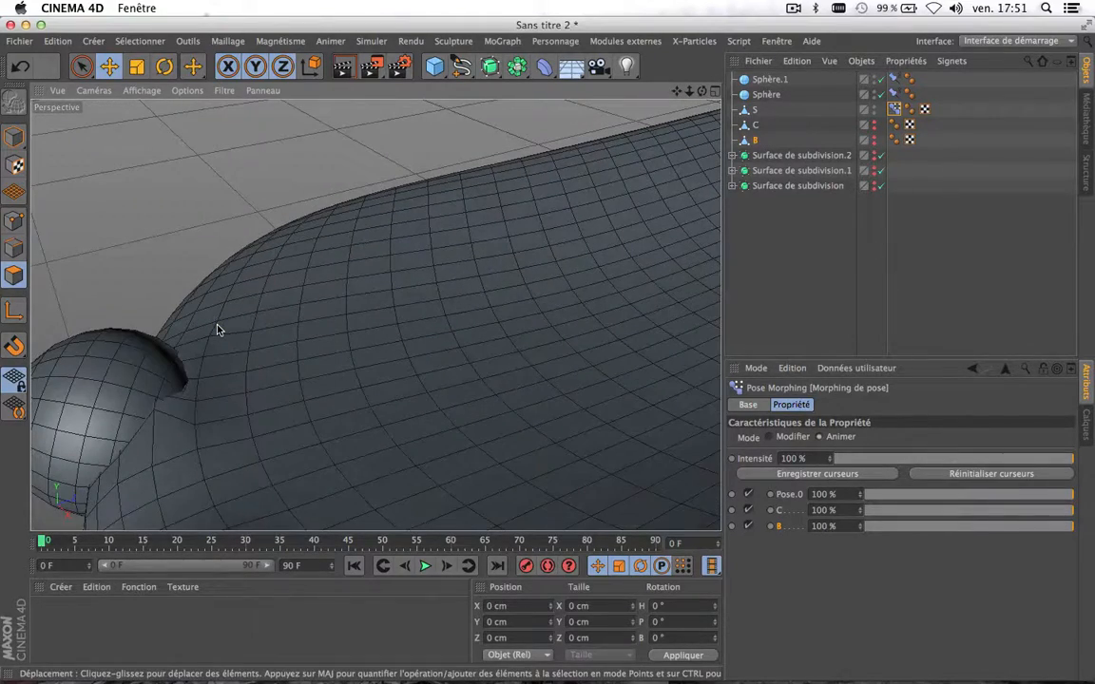
pyautogui.scroll(-10, 218, 328)
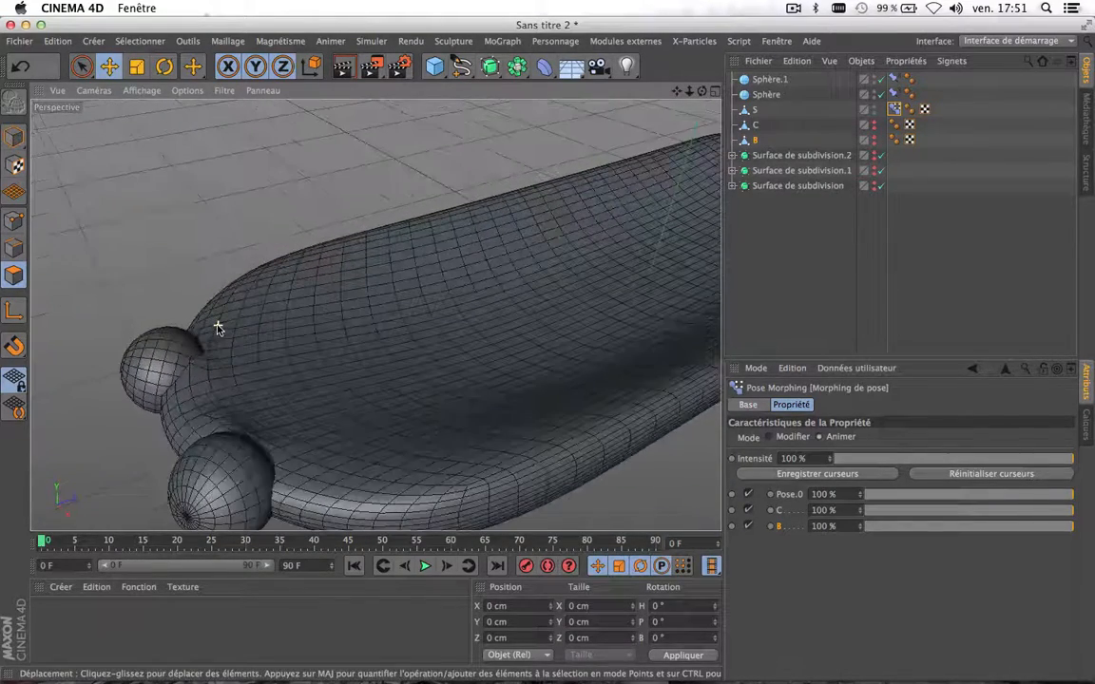
pyautogui.scroll(-3, 264, 398)
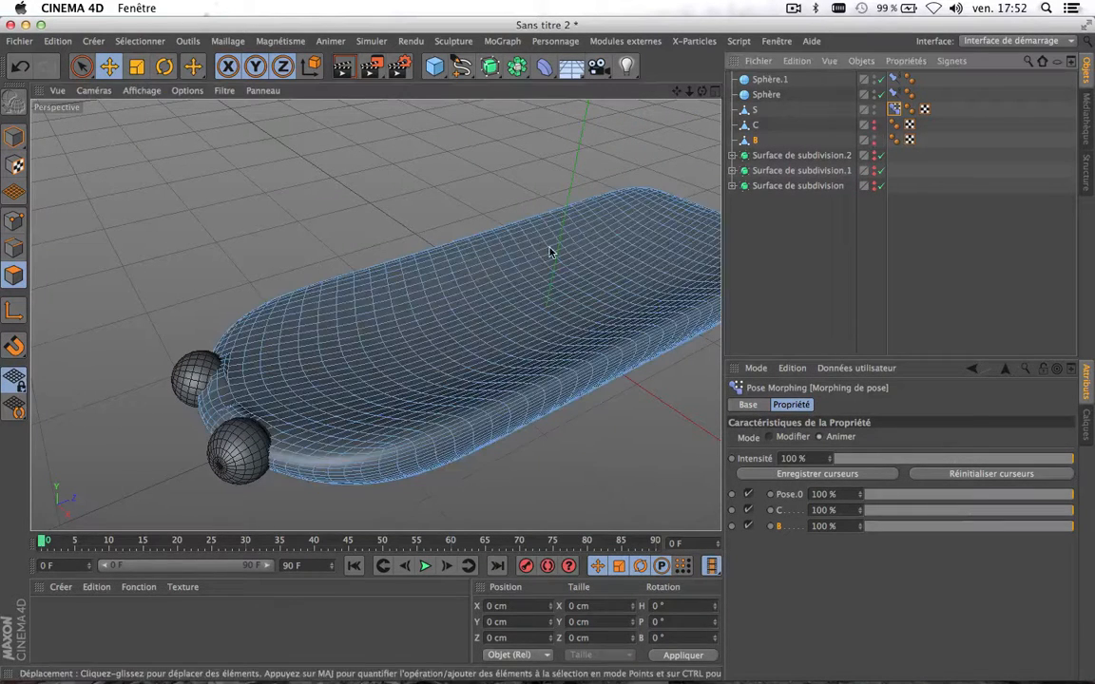
# Select the top polygons of B's support beside the far sphere eye and raise them about 3.5 cm
pyautogui.scroll(5, 176, 375)
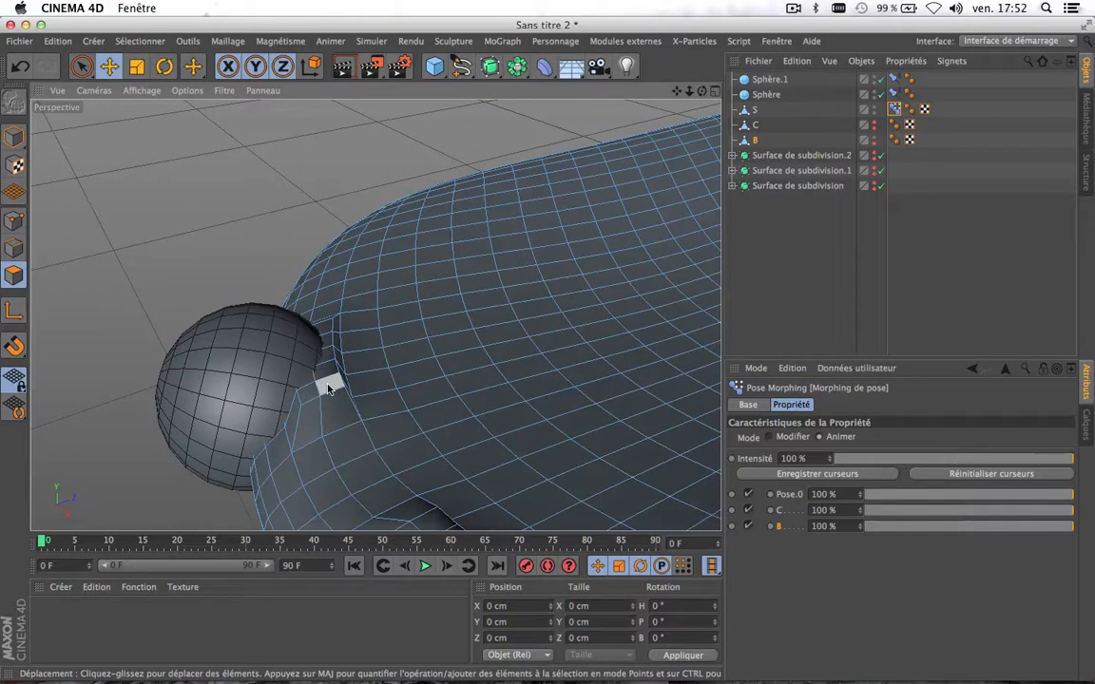
pyautogui.moveTo(328, 388); pyautogui.dragTo(328, 384)
pyautogui.click(80, 68)
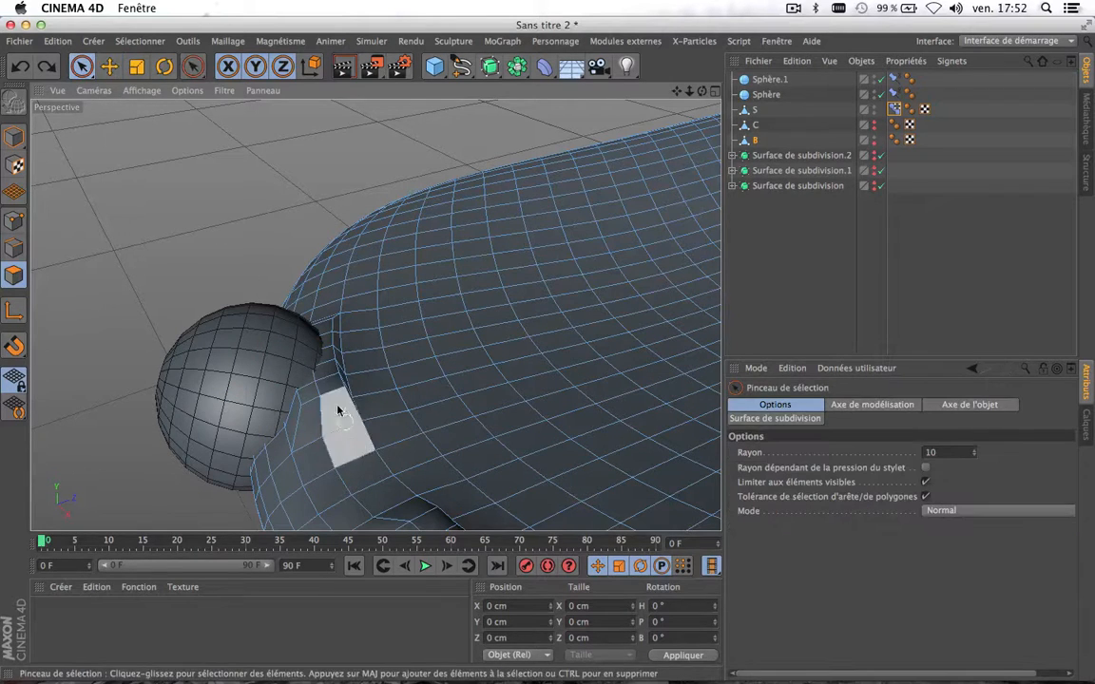
pyautogui.moveTo(314, 340); pyautogui.dragTo(322, 378)
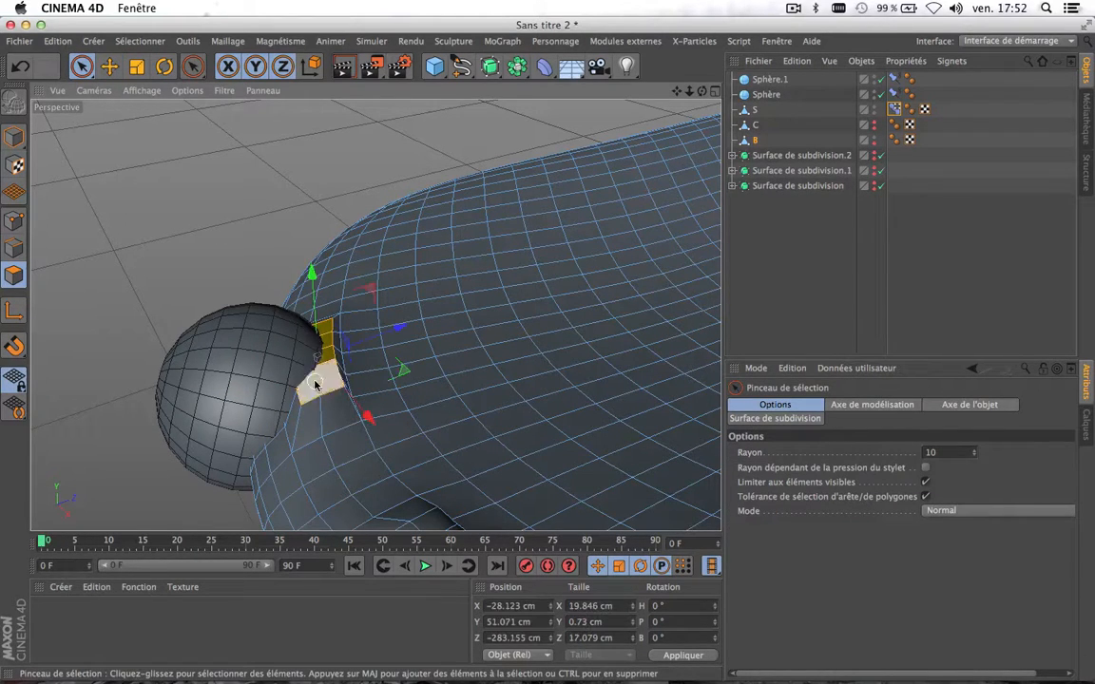
pyautogui.moveTo(314, 275)
pyautogui.mouseDown()
pyautogui.moveTo(310, 255)
pyautogui.moveTo(321, 263)
pyautogui.mouseUp()
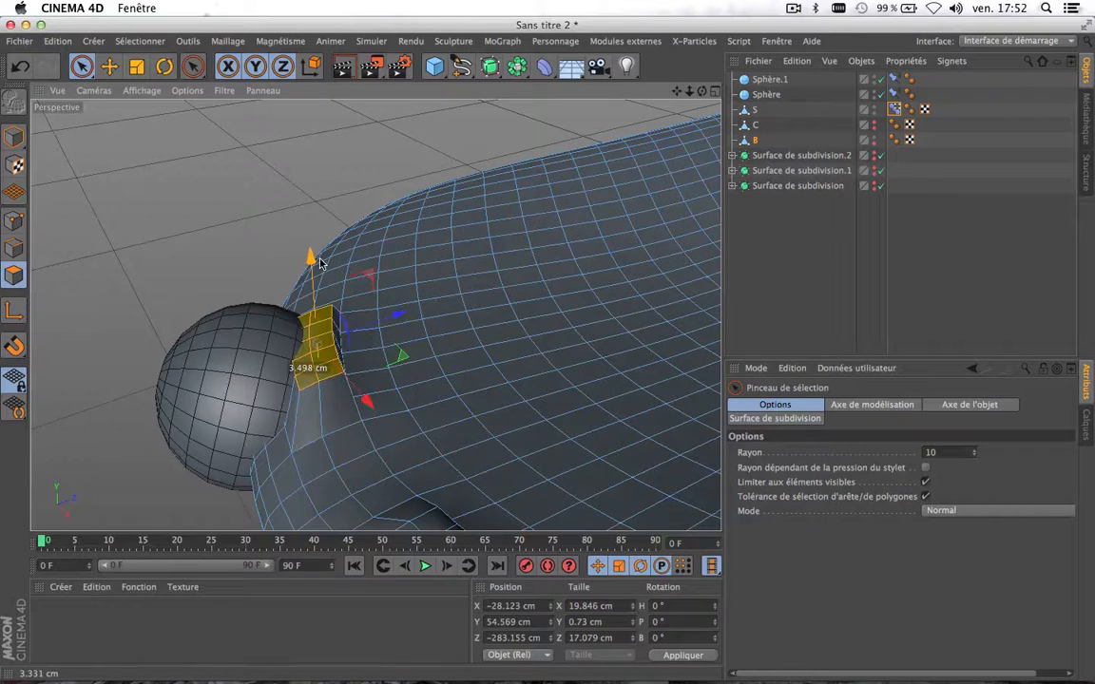
# Scale the selected support top up to about 22.8 cm in X and try rotating it
pyautogui.click(136, 66)
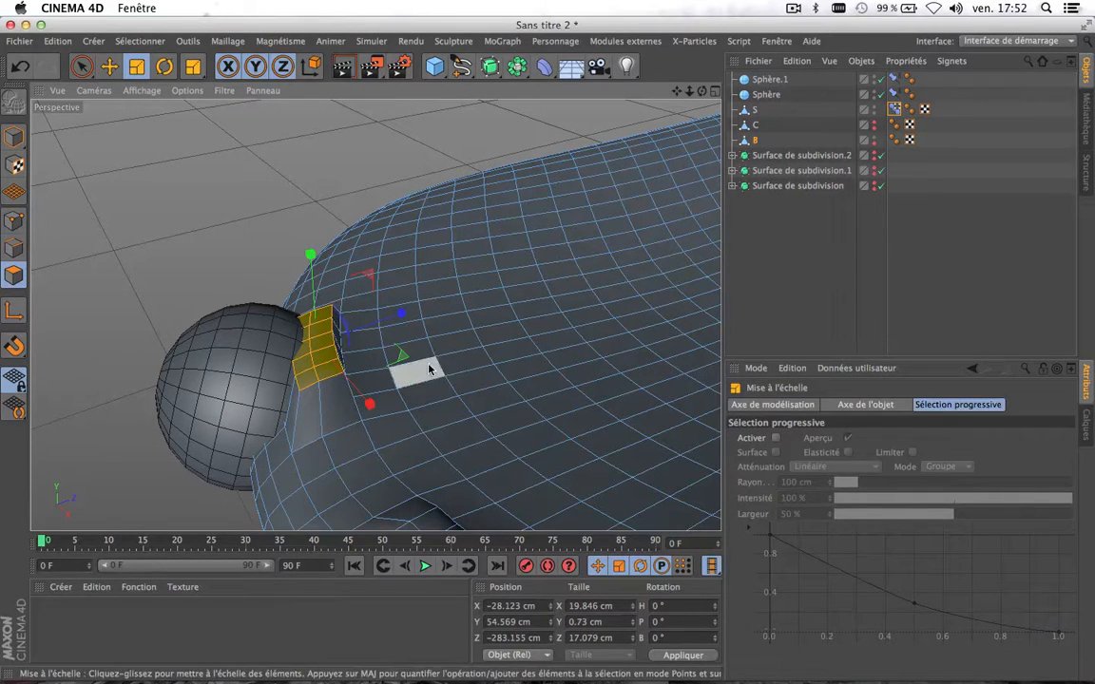
pyautogui.moveTo(422, 370); pyautogui.dragTo(582, 322)
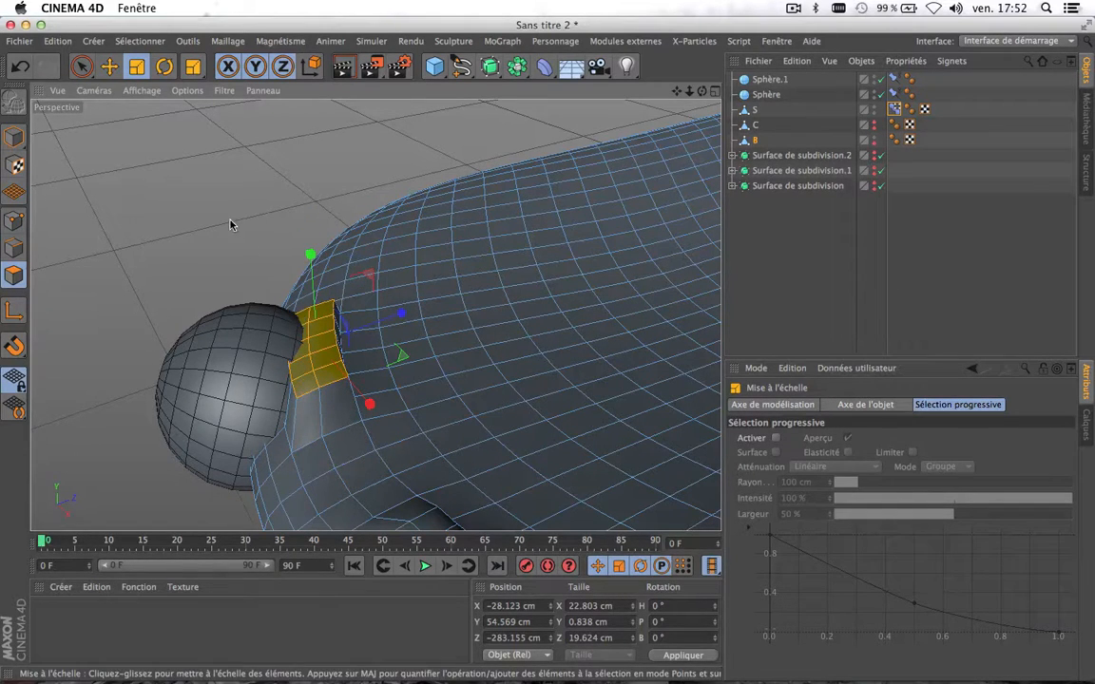
pyautogui.click(164, 66)
pyautogui.moveTo(366, 328); pyautogui.dragTo(325, 287)
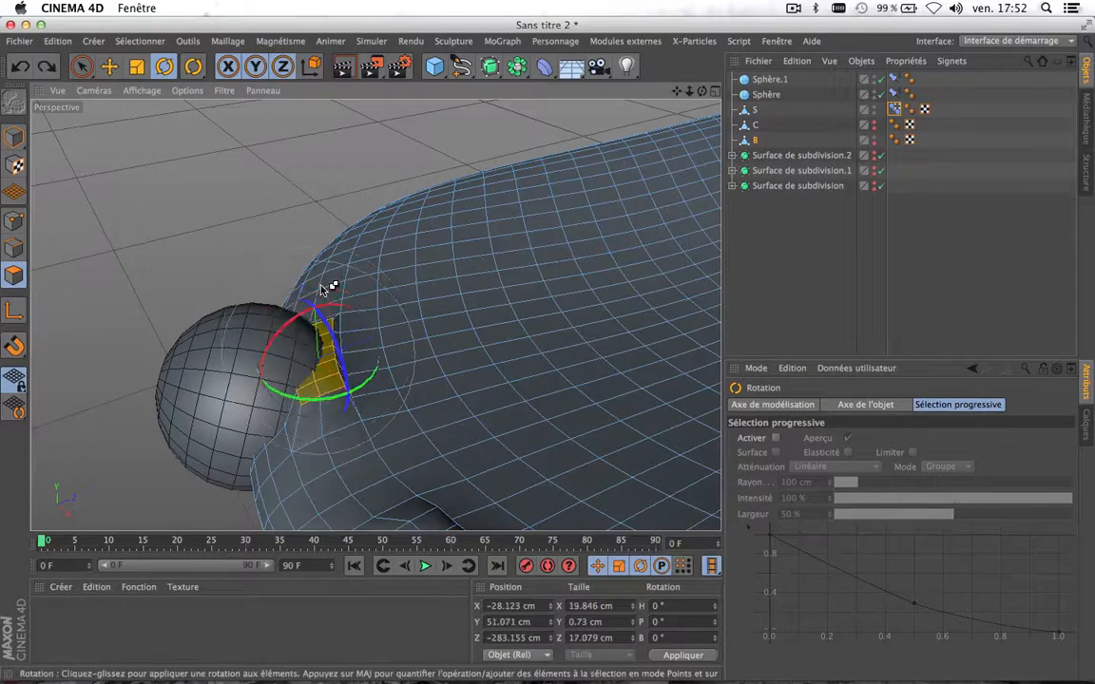
# Undo the recent support and visibility edits back to the two straight raised blocks on B's front rim
pyautogui.click(183, 229)
pyautogui.press('super+z')
pyautogui.press('super+z')
pyautogui.press('super+z')
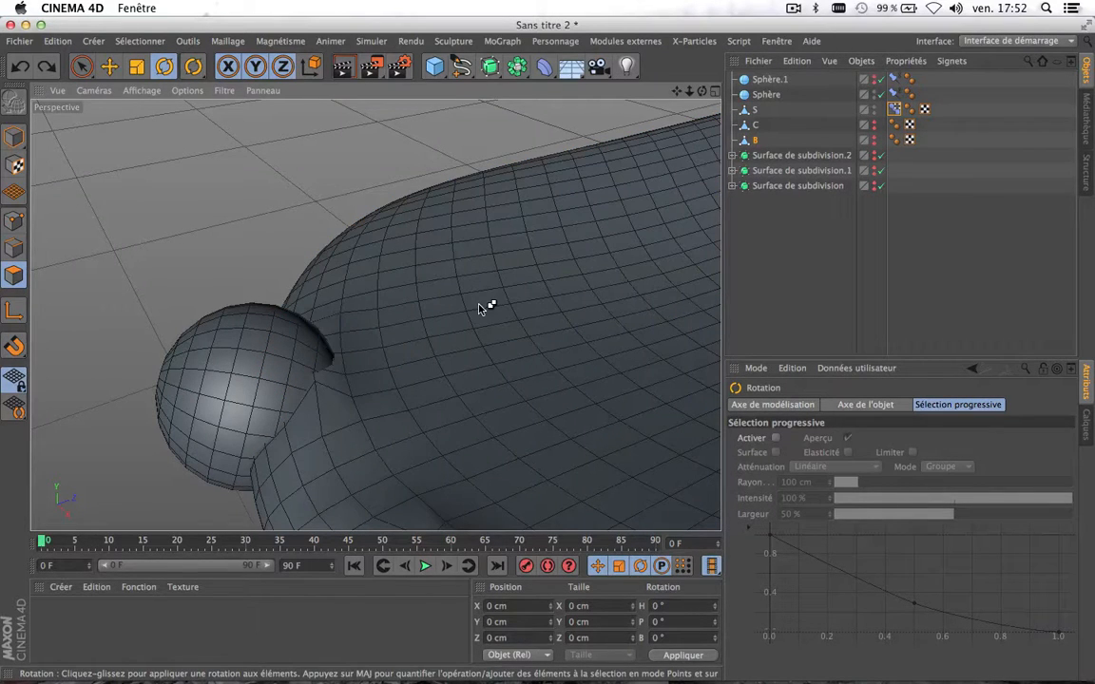
pyautogui.press('super+z')
pyautogui.press('super+z')
pyautogui.press('super+z')
pyautogui.press('super+z')
pyautogui.press('super+z')
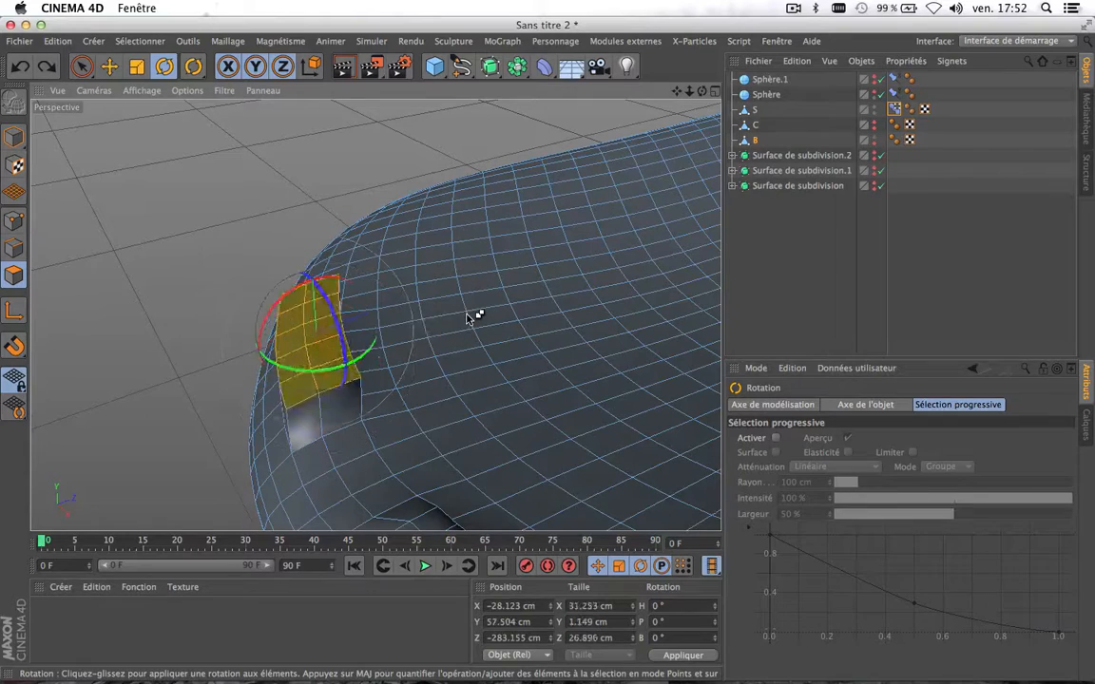
pyautogui.press('super+z')
pyautogui.press('super+z')
pyautogui.press('super+z')
pyautogui.press('super+z')
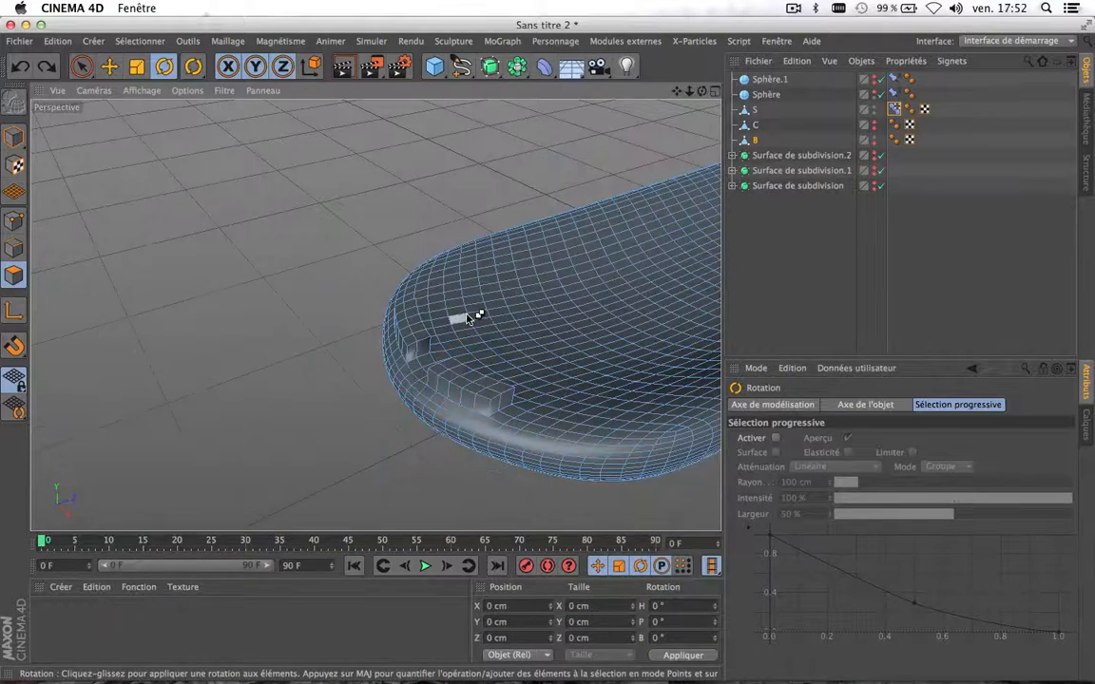
# Undo the extruded eye supports and preceding edits on B's front rim back to the unraised rim with the sphere eyes shown
pyautogui.press('super+z')
pyautogui.press('super+z')
pyautogui.press('super+z')
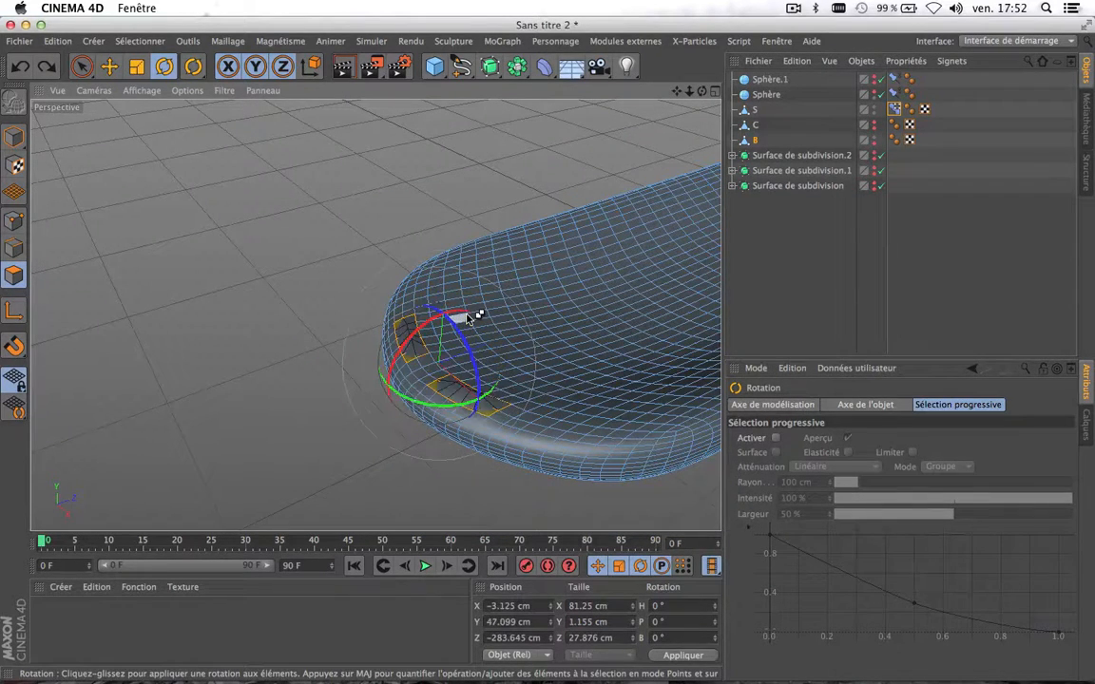
pyautogui.click(306, 322)
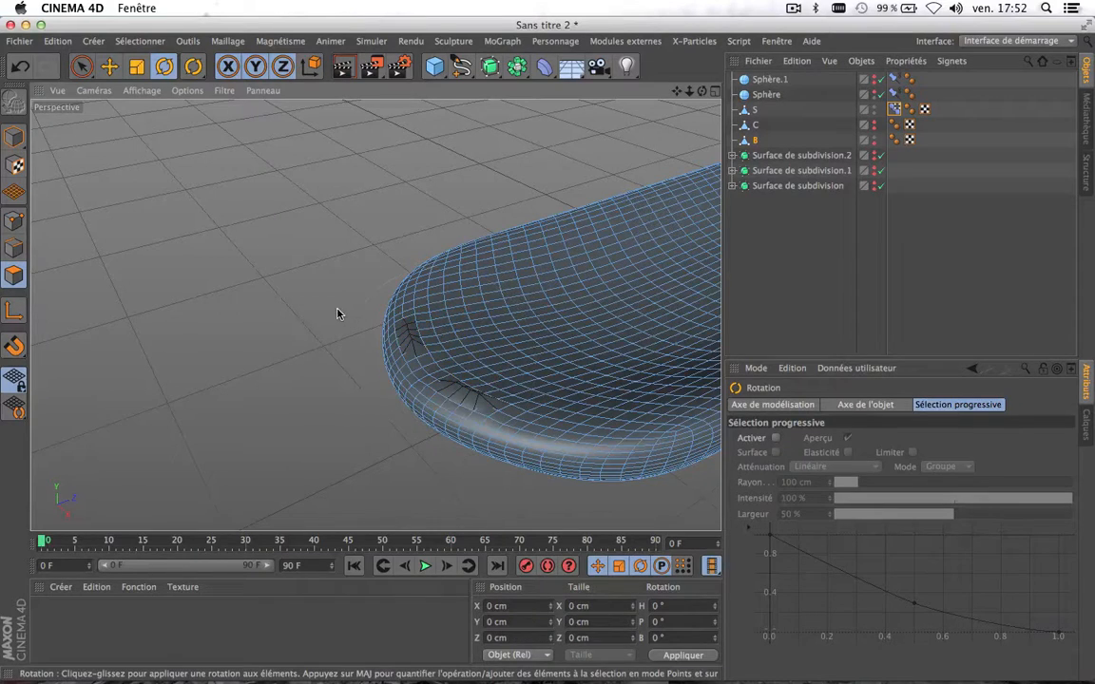
pyautogui.scroll(5, 444, 369)
pyautogui.press('super+z')
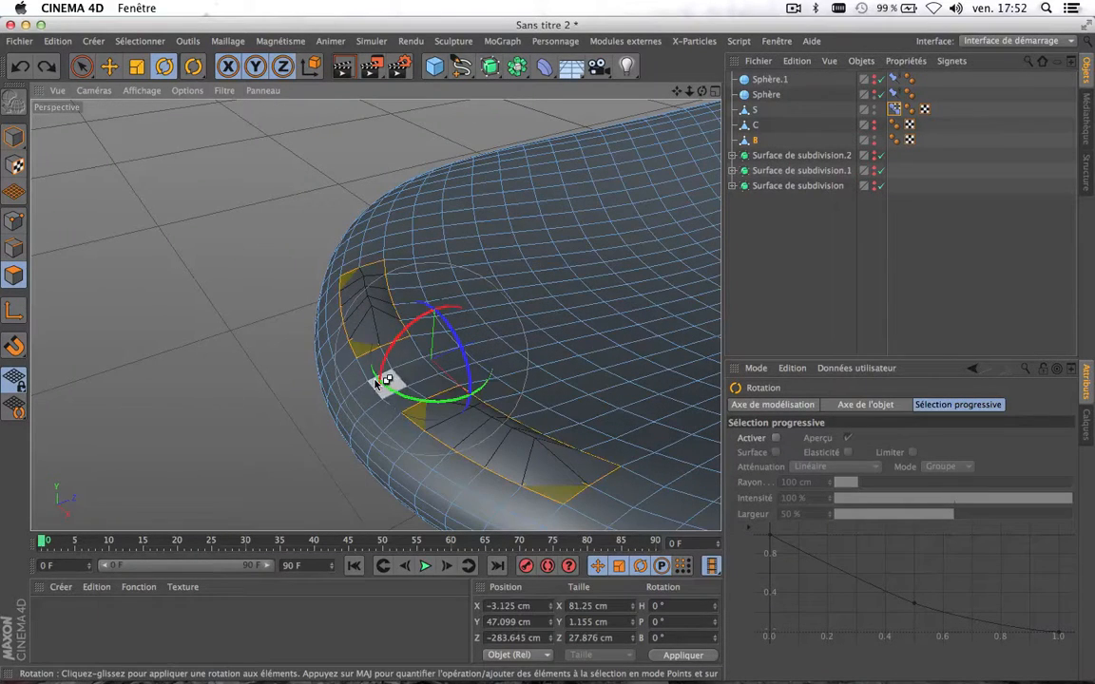
pyautogui.click(241, 410)
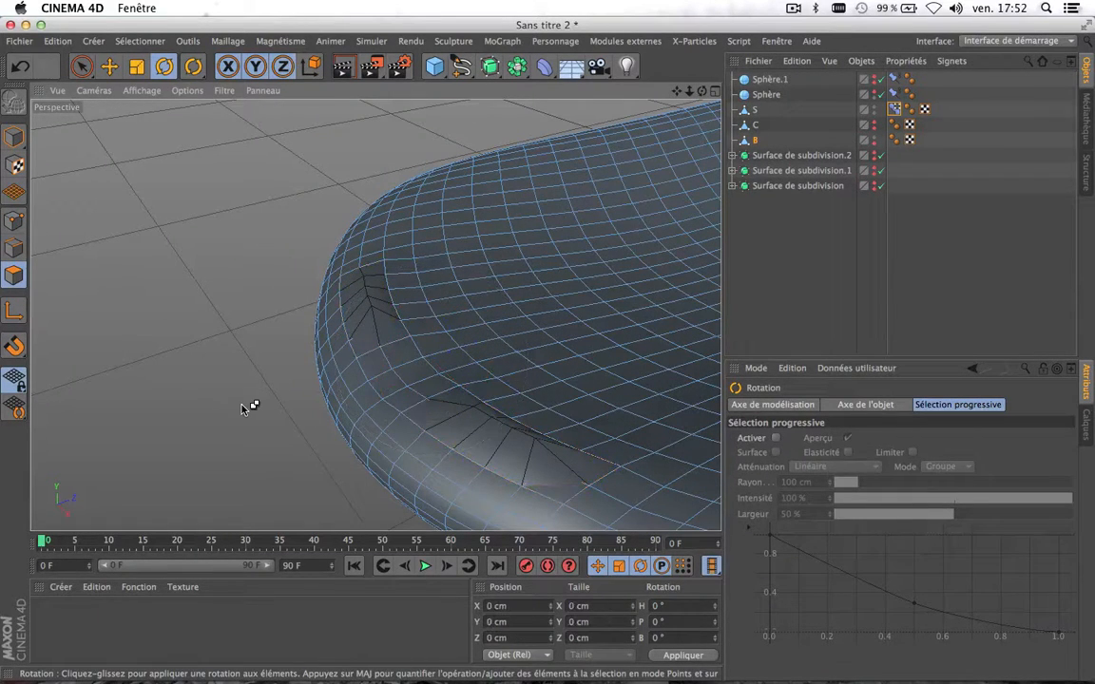
pyautogui.press('super+z')
pyautogui.press('super+z')
pyautogui.press('super+z')
pyautogui.press('super+z')
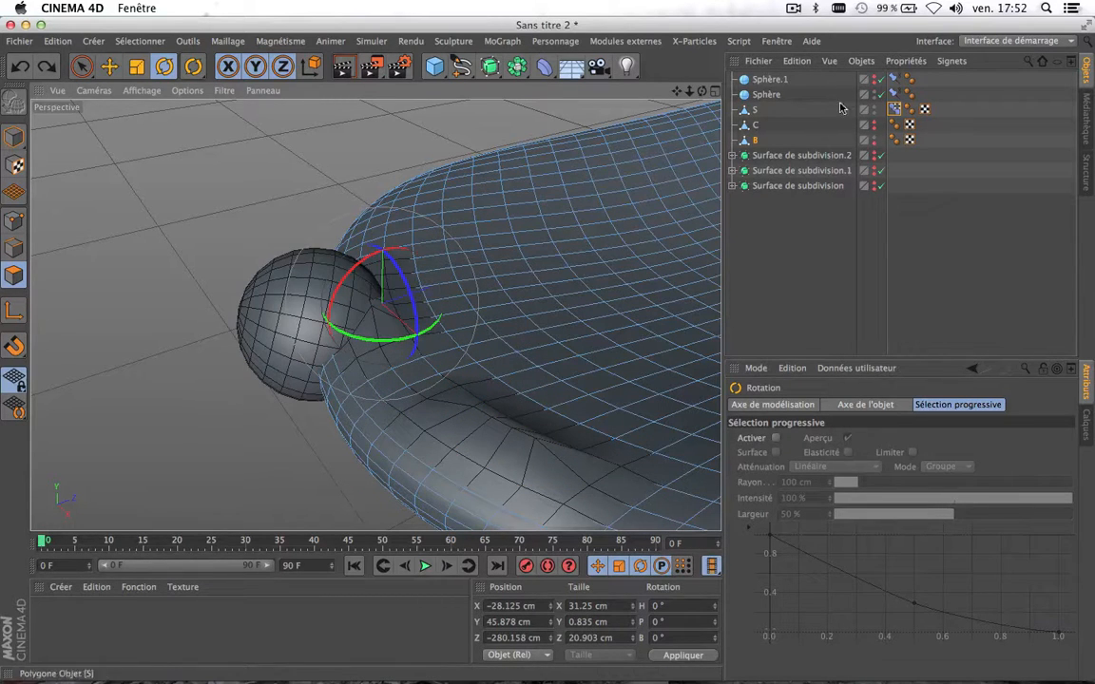
# Hide the B target object in the viewport, leaving the morphed S body and both sphere eyes displayed
pyautogui.click(875, 123)
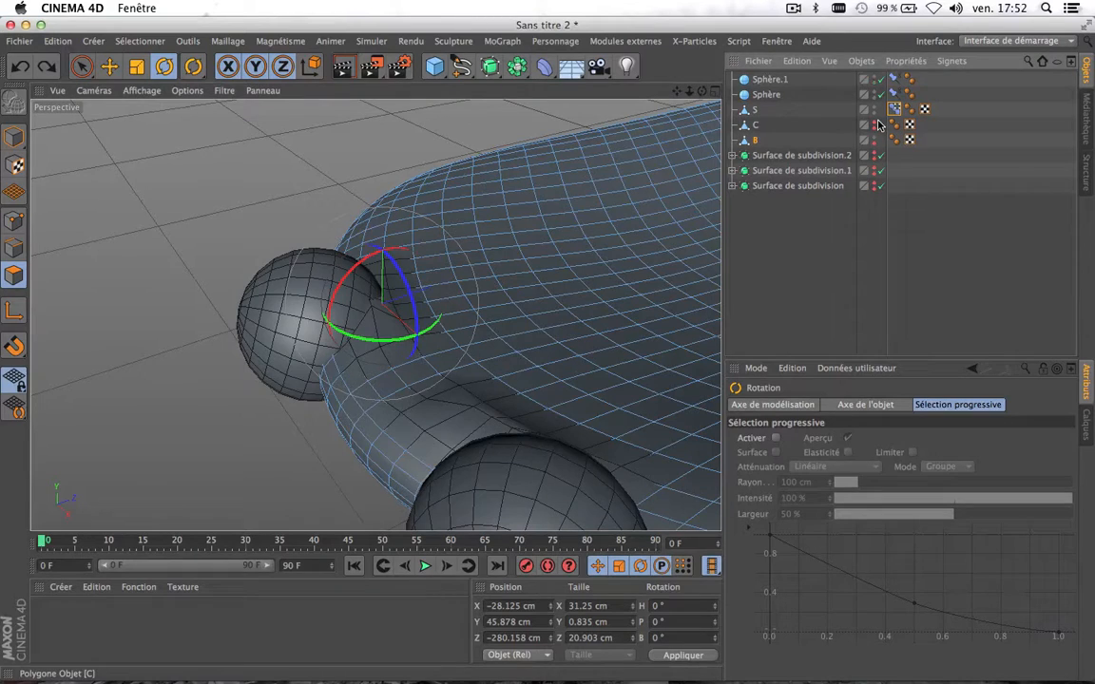
pyautogui.scroll(-10, 559, 222)
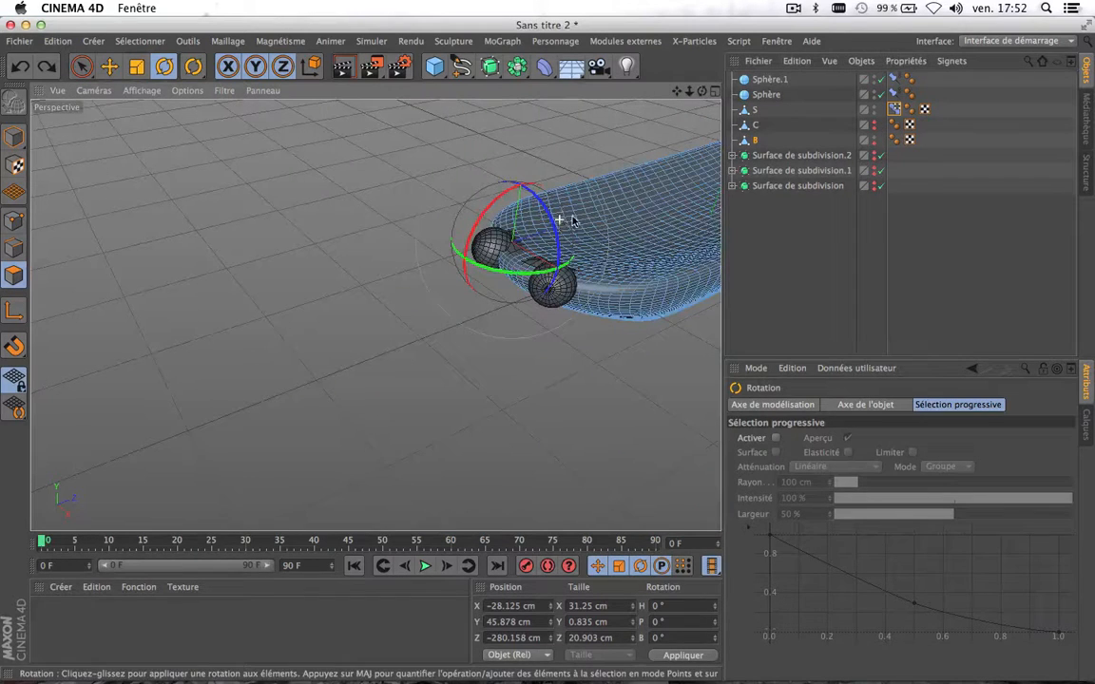
pyautogui.doubleClick(874, 138)
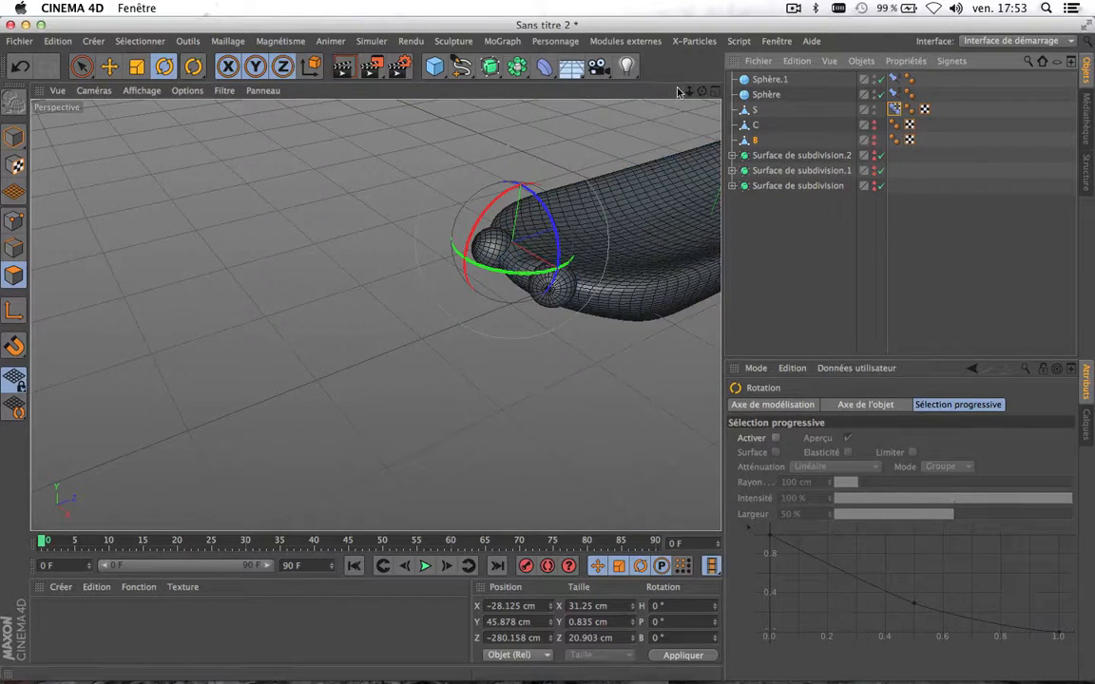
pyautogui.moveTo(678, 92); pyautogui.dragTo(511, 94)
pyautogui.scroll(10, 332, 237)
pyautogui.click(154, 287)
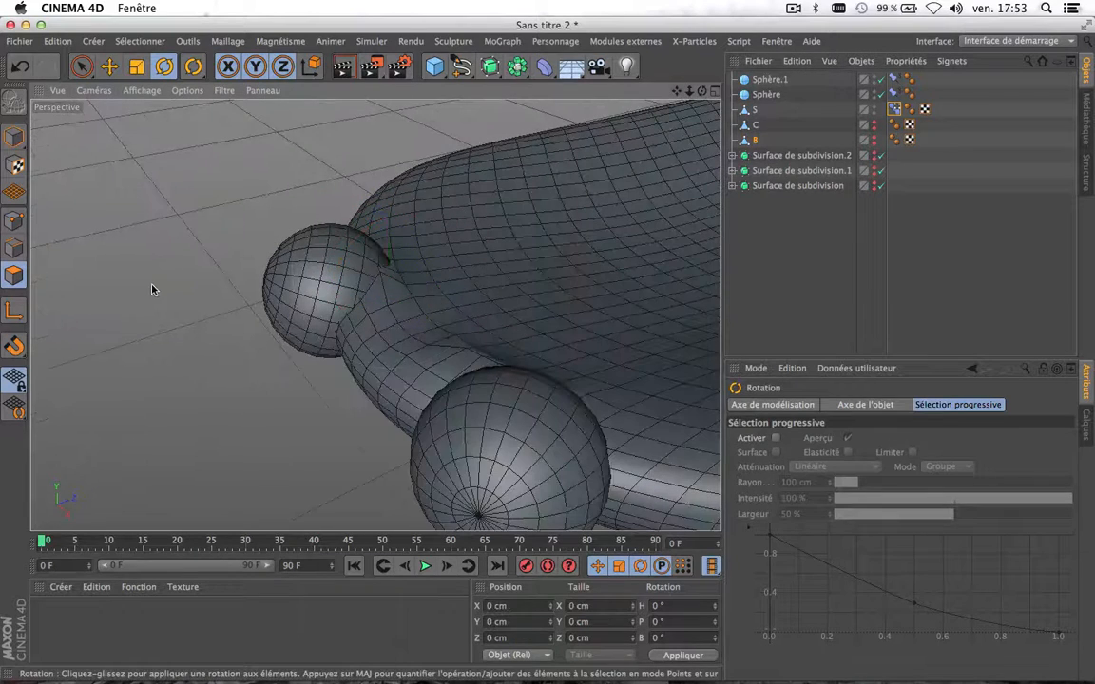
pyautogui.scroll(-6, 617, 276)
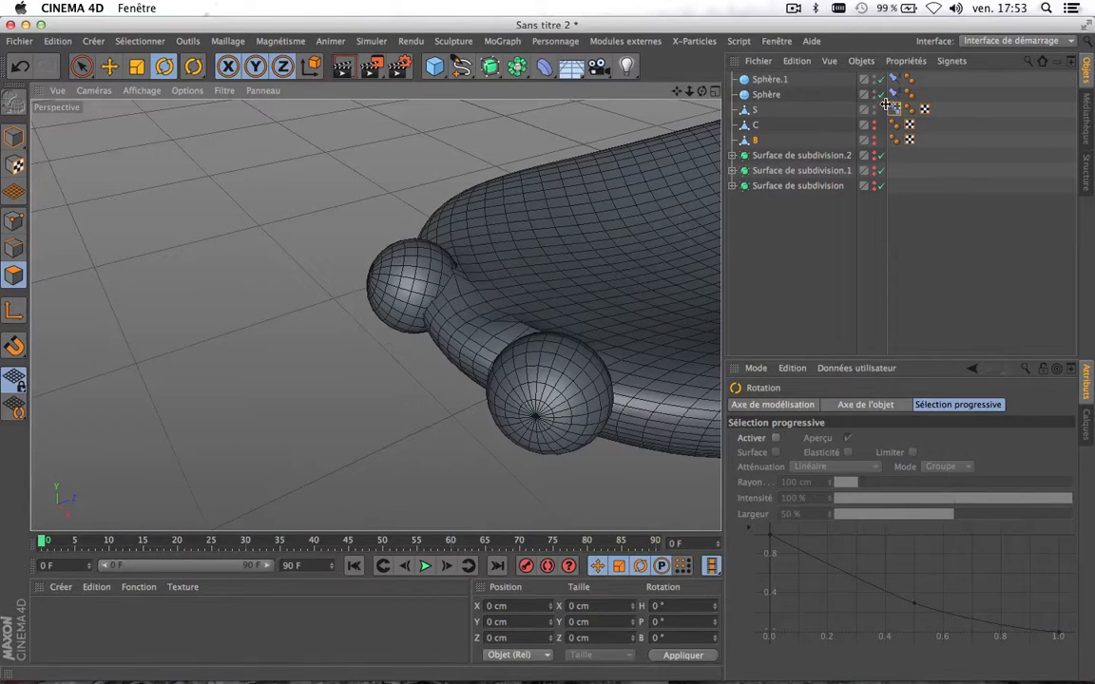
# Open the Pose Morphing properties of S and examine the eyes' placement against the whole morphed body
pyautogui.click(893, 109)
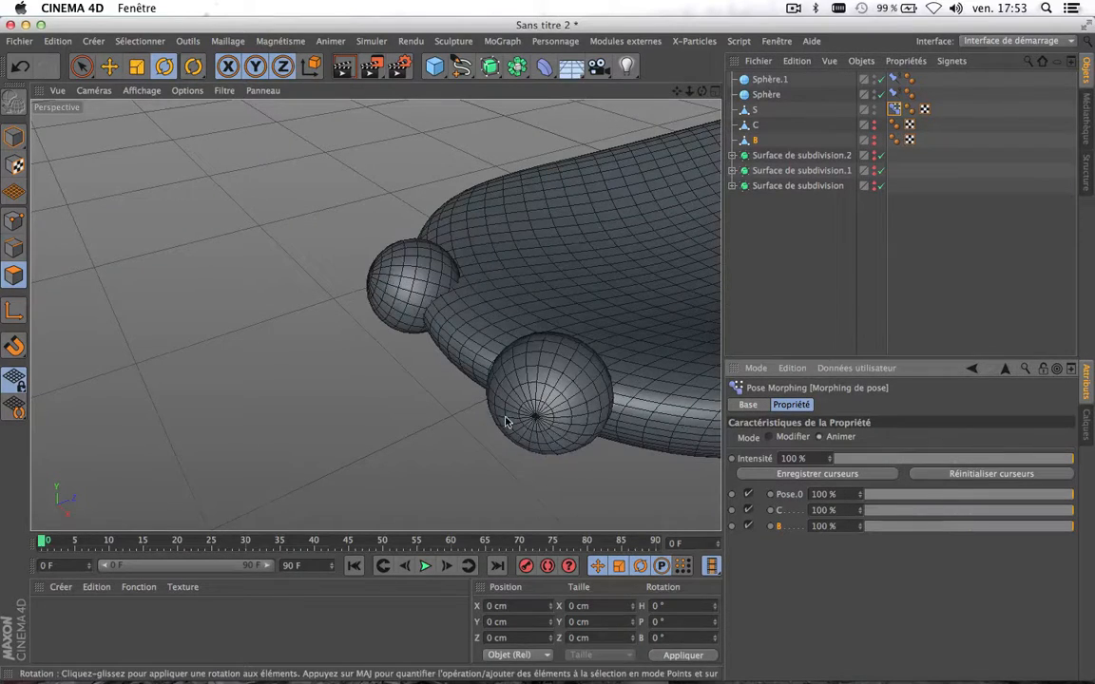
pyautogui.scroll(-5, 506, 421)
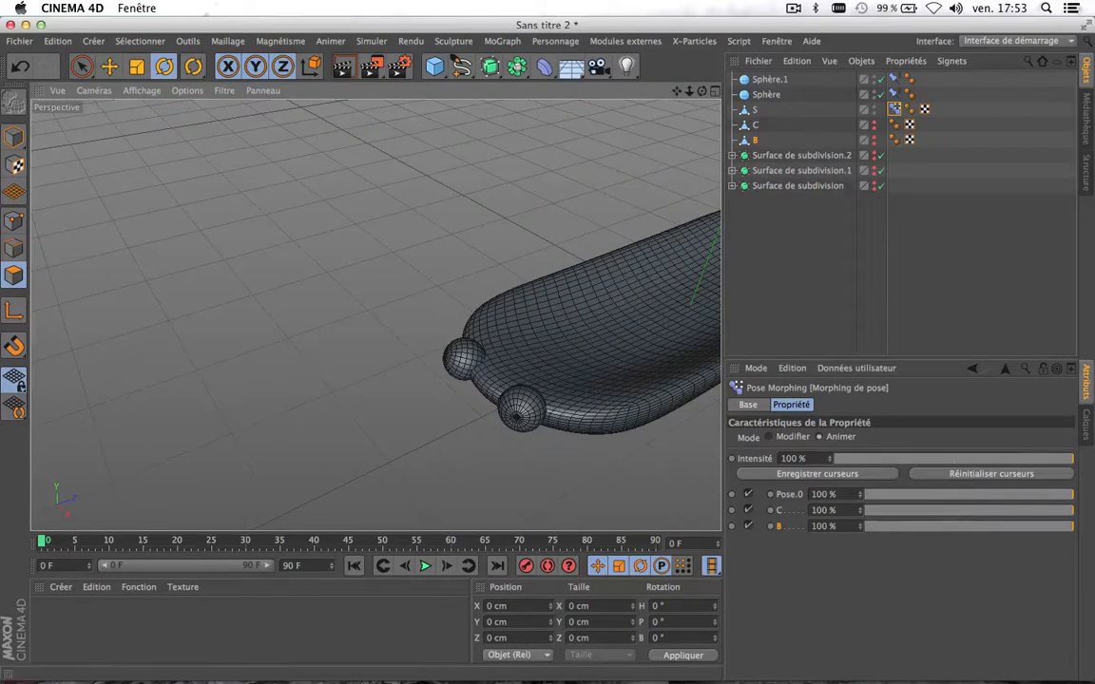
pyautogui.moveTo(676, 92); pyautogui.dragTo(452, 2)
pyautogui.moveTo(703, 92); pyautogui.dragTo(722, 58)
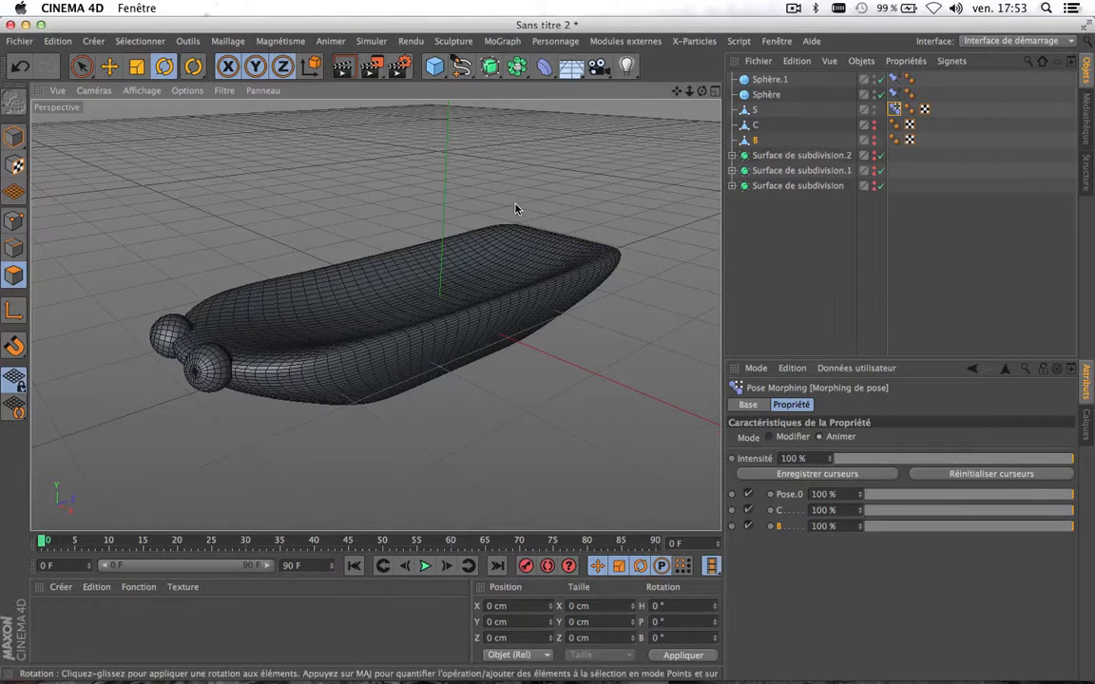
pyautogui.scroll(-5, 395, 287)
pyautogui.scroll(6, 395, 287)
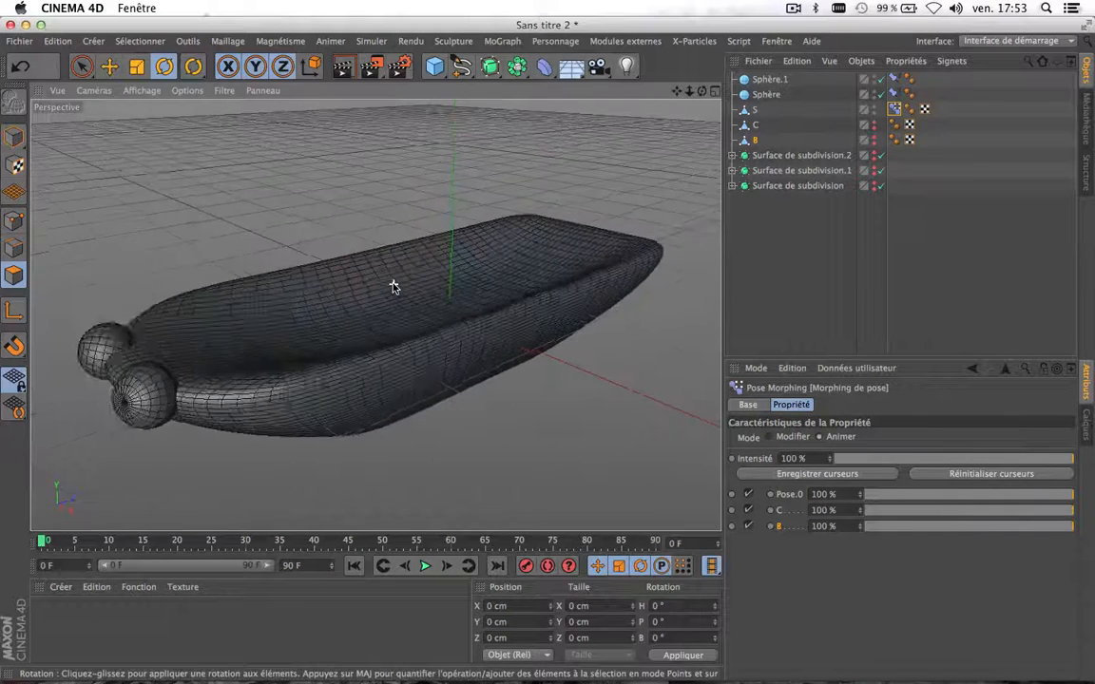
pyautogui.scroll(-3, 395, 287)
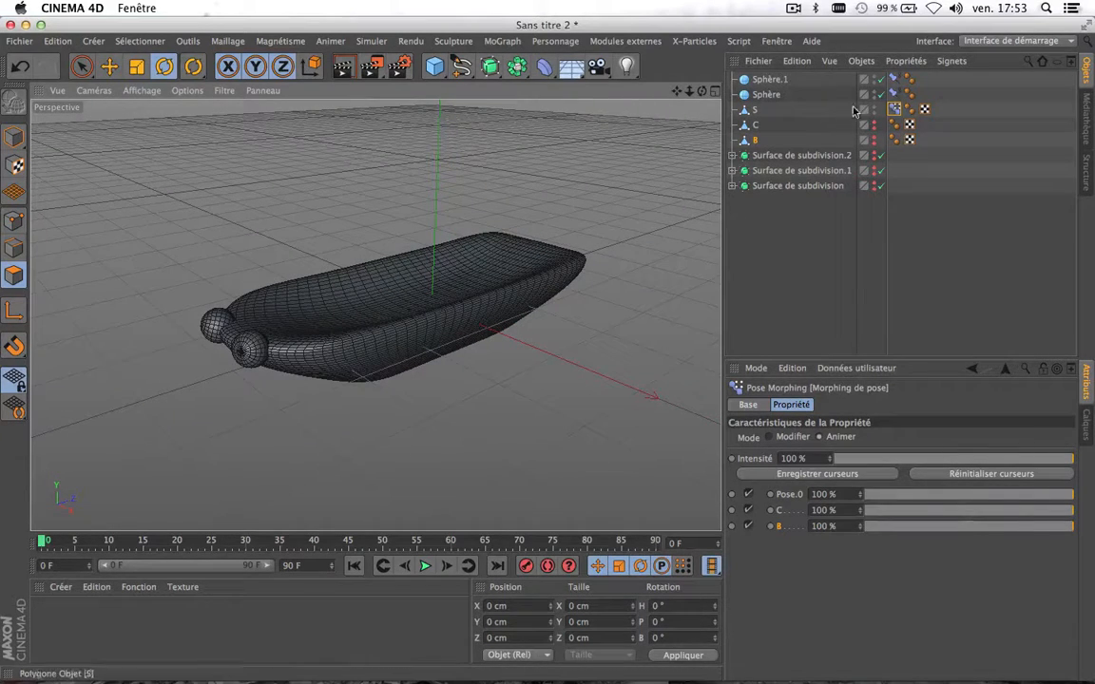
# Set the priority of both sphere eyes' constraint tags to Dynamiques (R11.5) with a value of 410
pyautogui.click(893, 78)
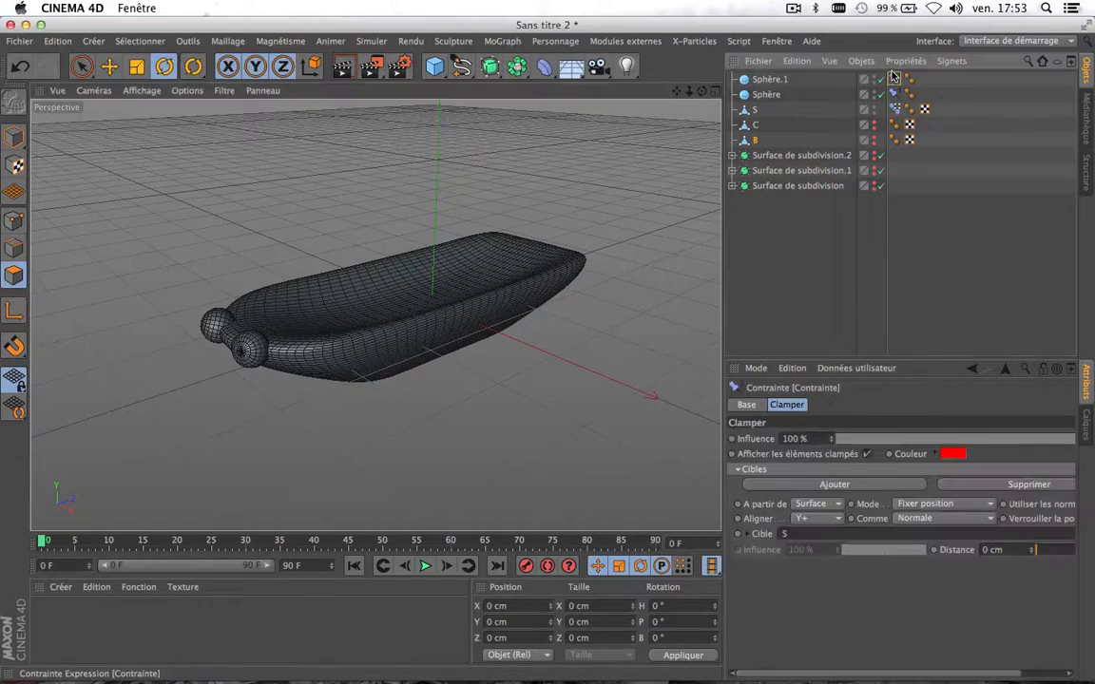
pyautogui.keyDown('shift'); pyautogui.click(893, 94); pyautogui.keyUp('shift')
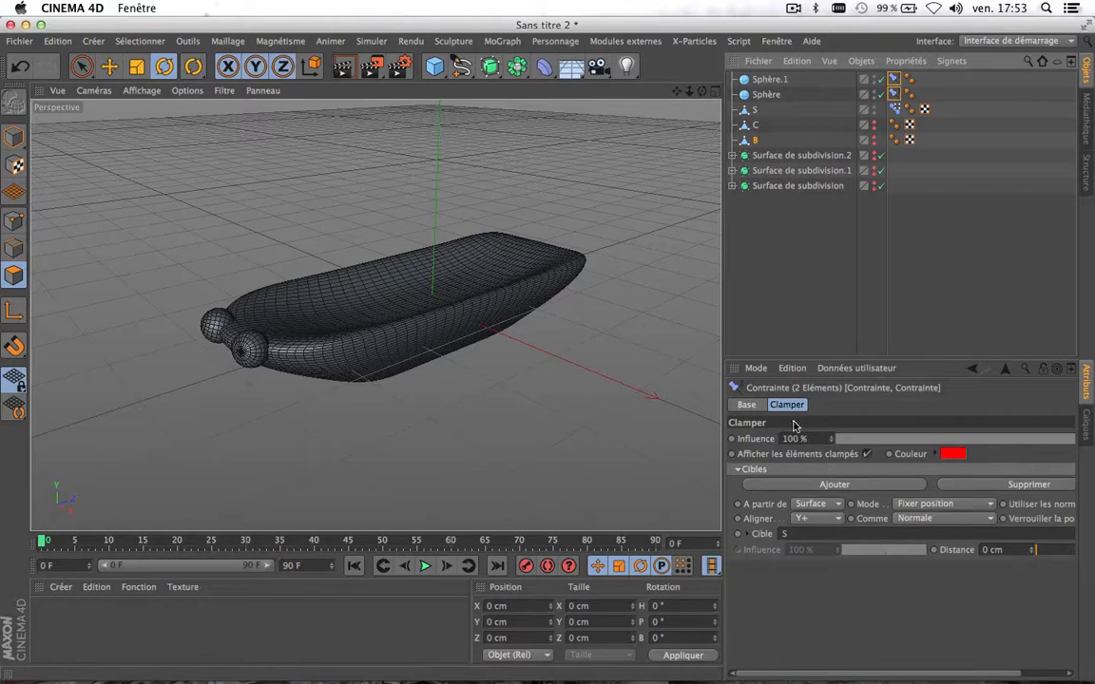
pyautogui.click(747, 405)
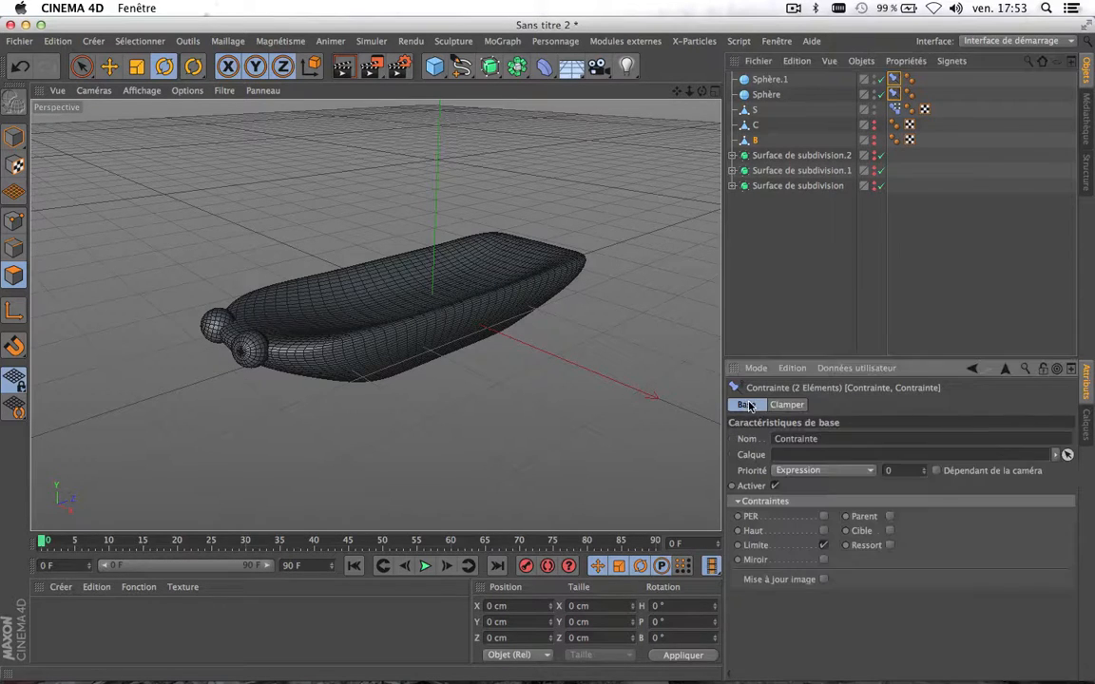
pyautogui.click(823, 470)
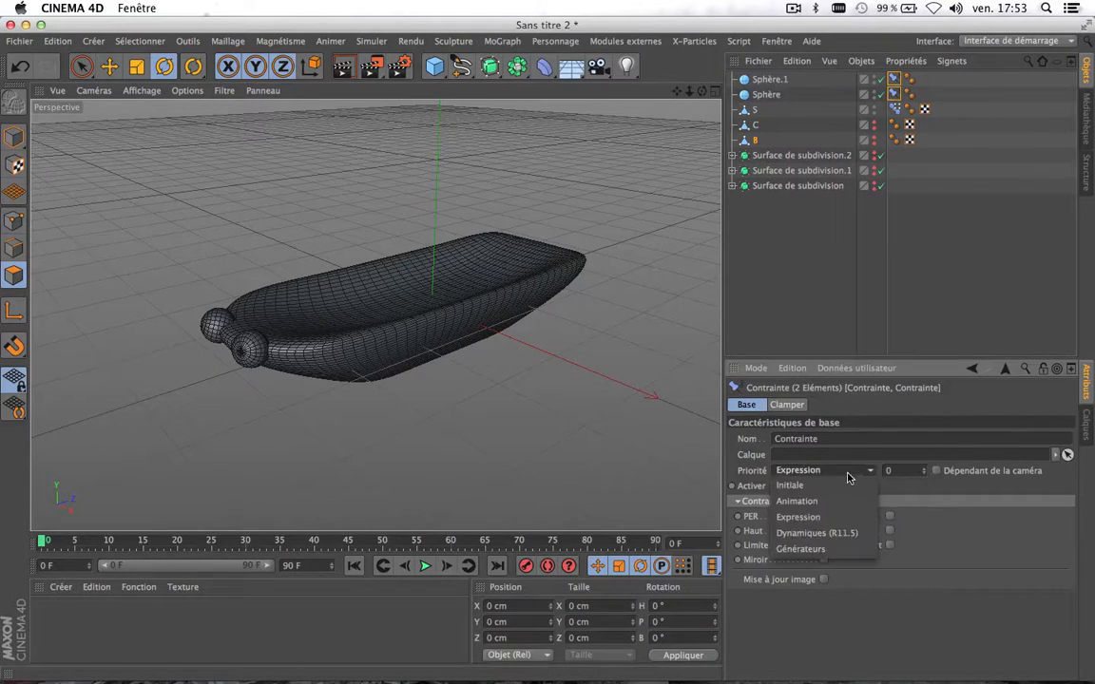
pyautogui.click(819, 534)
pyautogui.moveTo(923, 471); pyautogui.dragTo(988, 465)
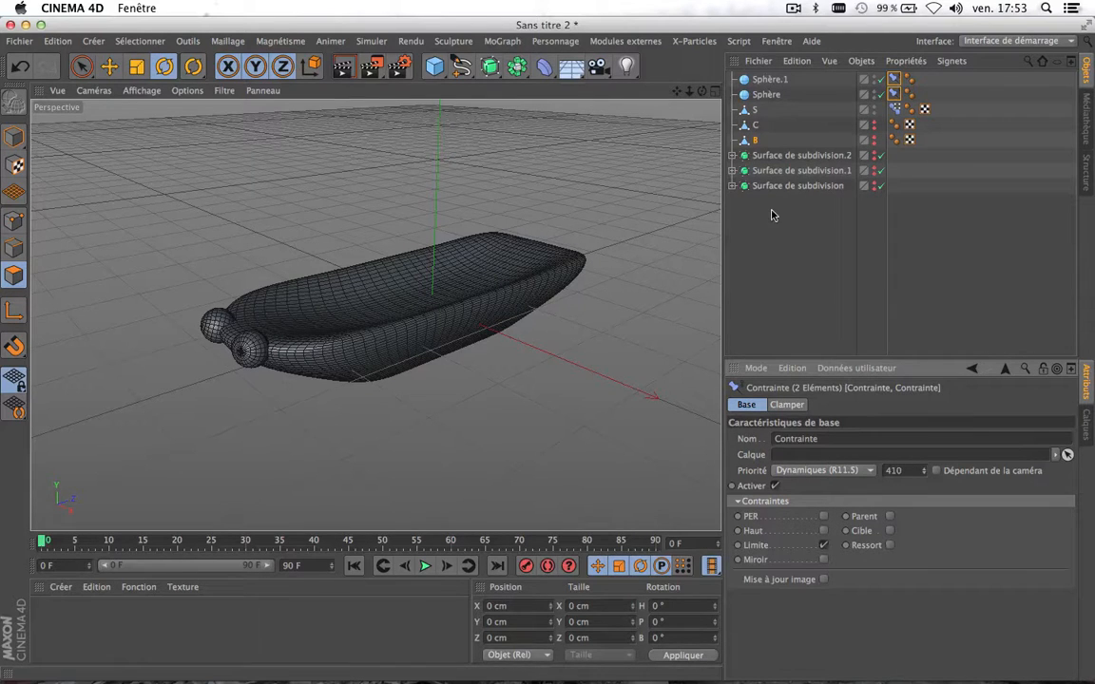
# Lower the B pose strength of S's Pose Morphing to 0%, and reopen the constraint properties of both sphere eyes
pyautogui.click(896, 109)
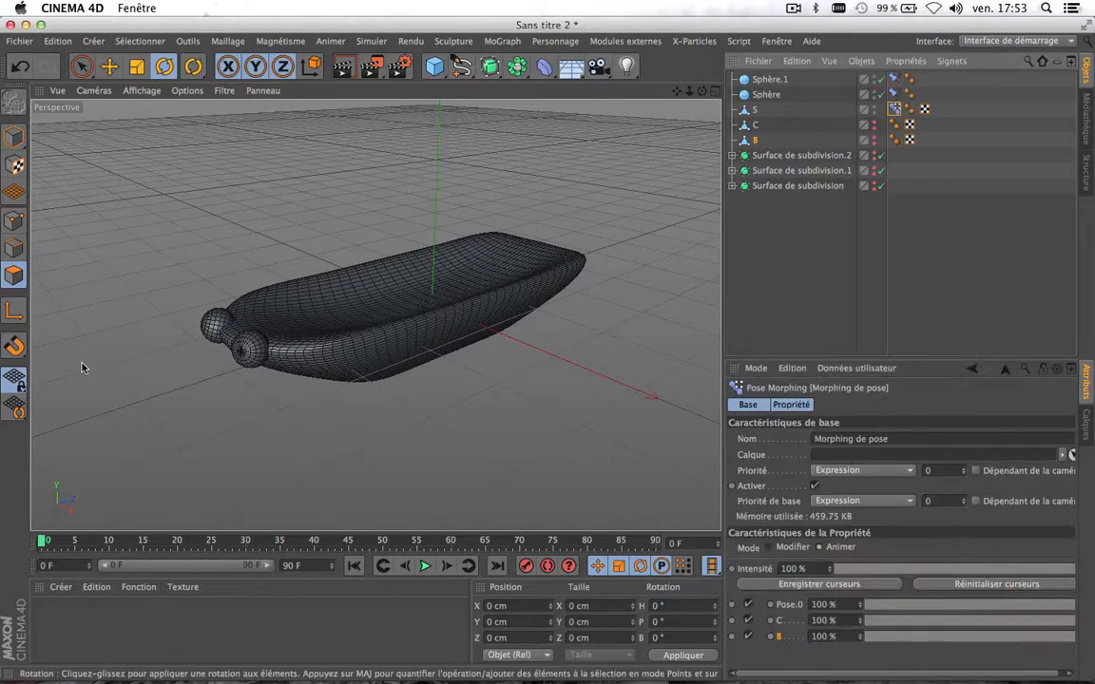
pyautogui.scroll(5, 73, 326)
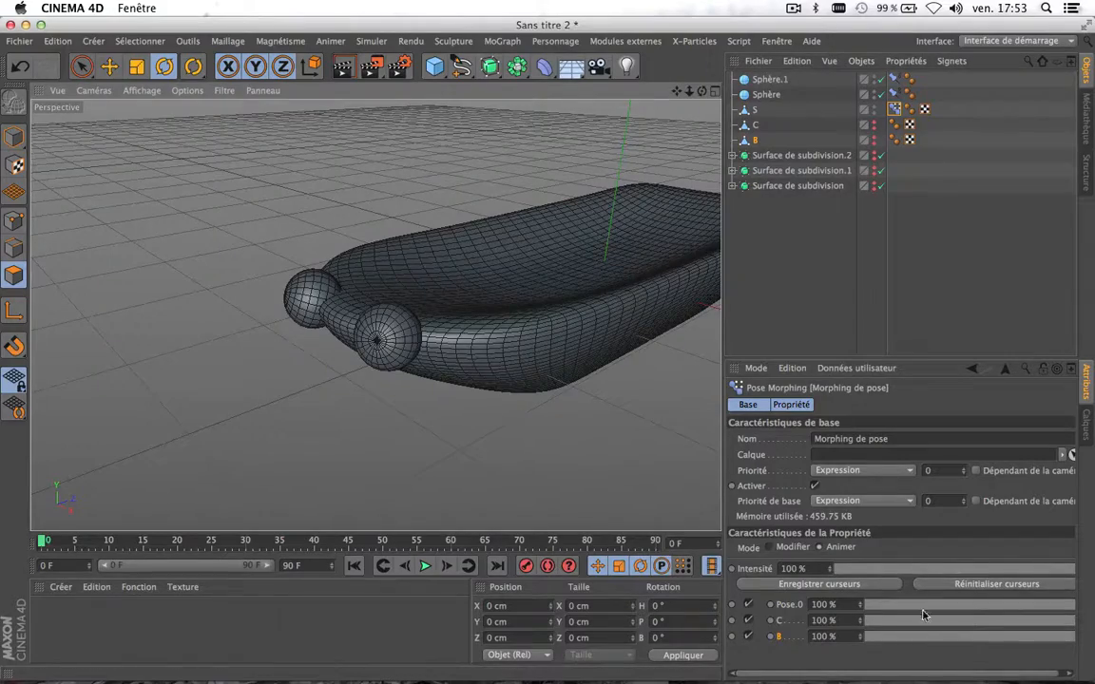
pyautogui.moveTo(963, 645); pyautogui.dragTo(945, 549)
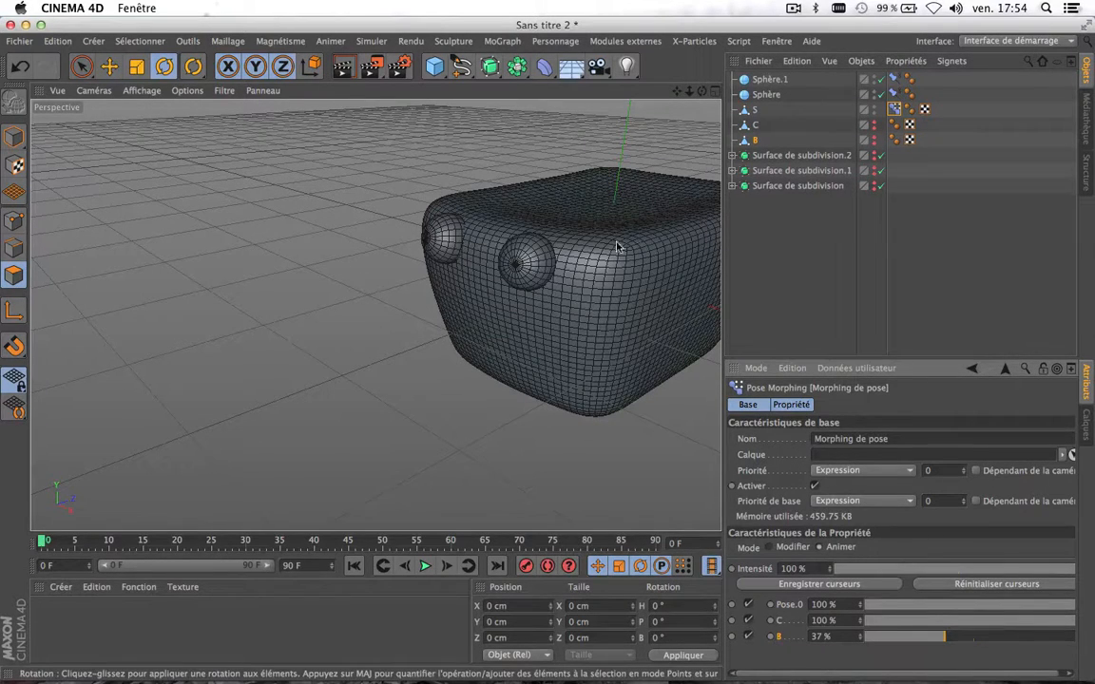
pyautogui.moveTo(954, 639); pyautogui.dragTo(812, 620)
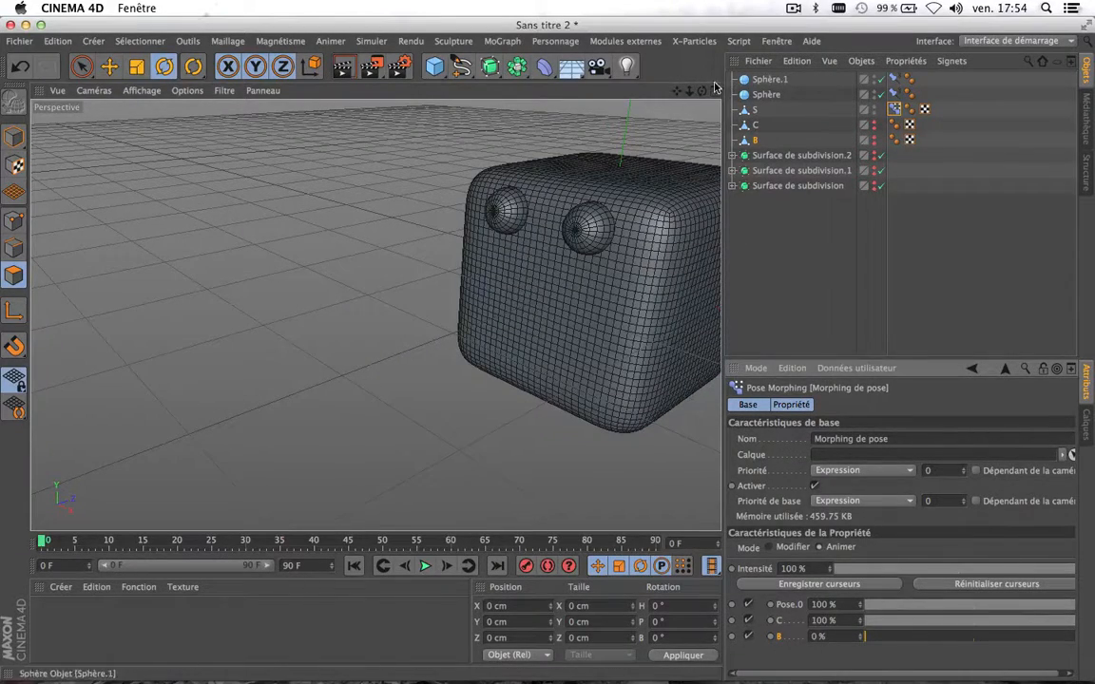
pyautogui.moveTo(677, 92); pyautogui.dragTo(551, 93)
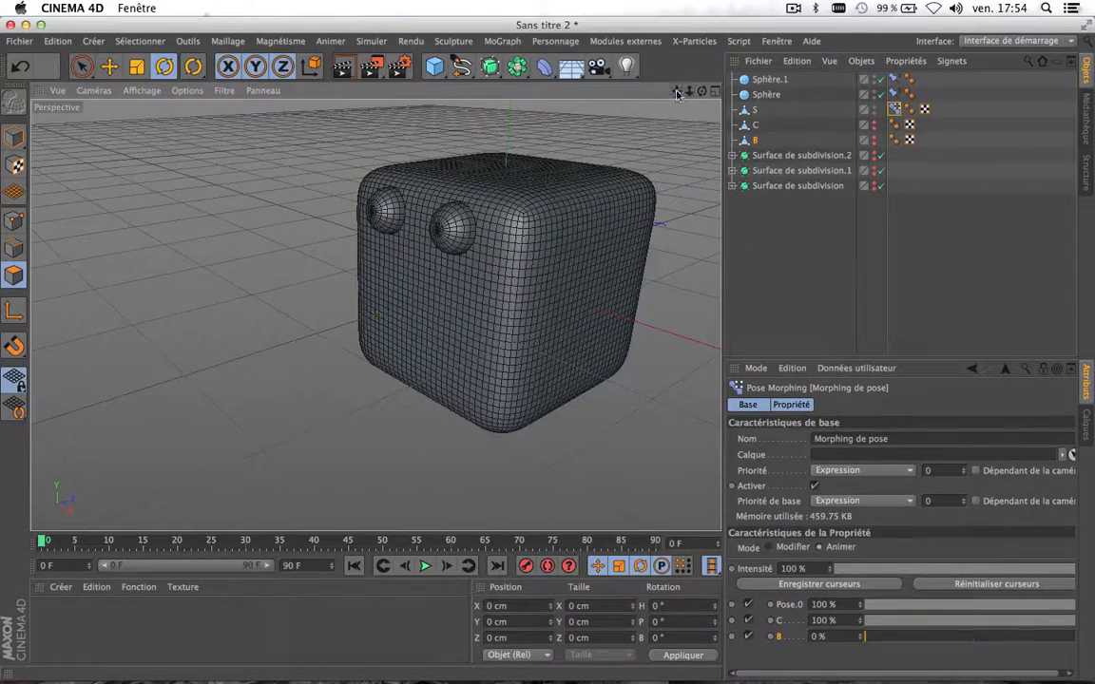
pyautogui.click(893, 80)
pyautogui.keyDown('shift'); pyautogui.click(897, 91); pyautogui.keyUp('shift')
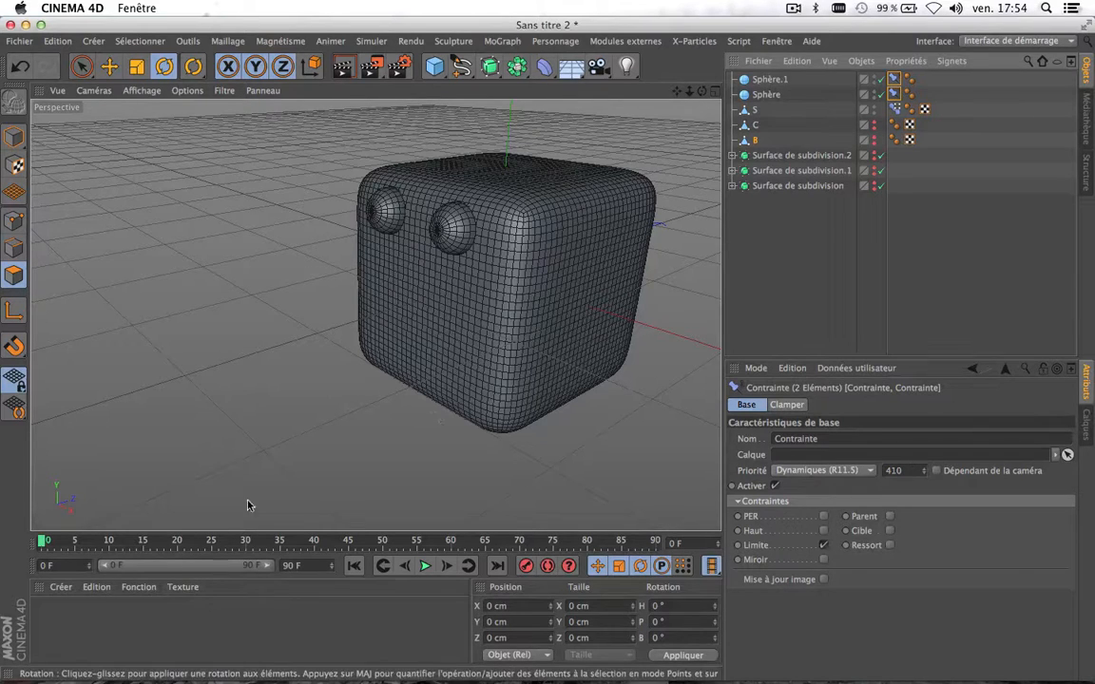
# Create a new material with Spécularité disabled and its colour set to white (255, 255, 255)
pyautogui.doubleClick(74, 611)
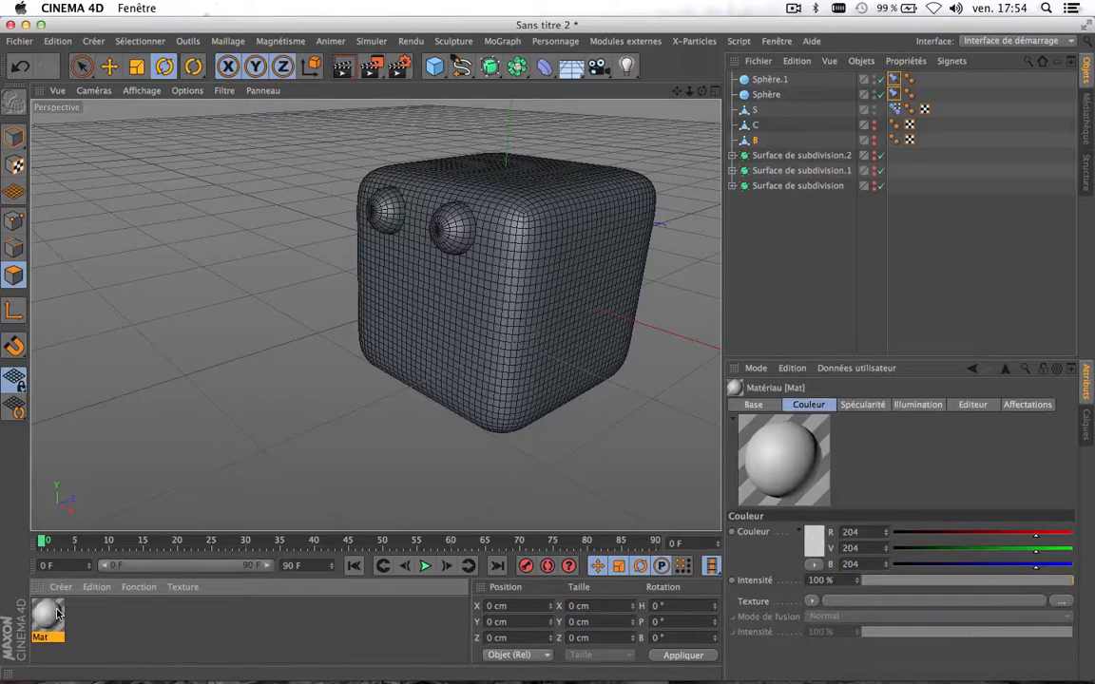
pyautogui.doubleClick(59, 617)
pyautogui.click(307, 426)
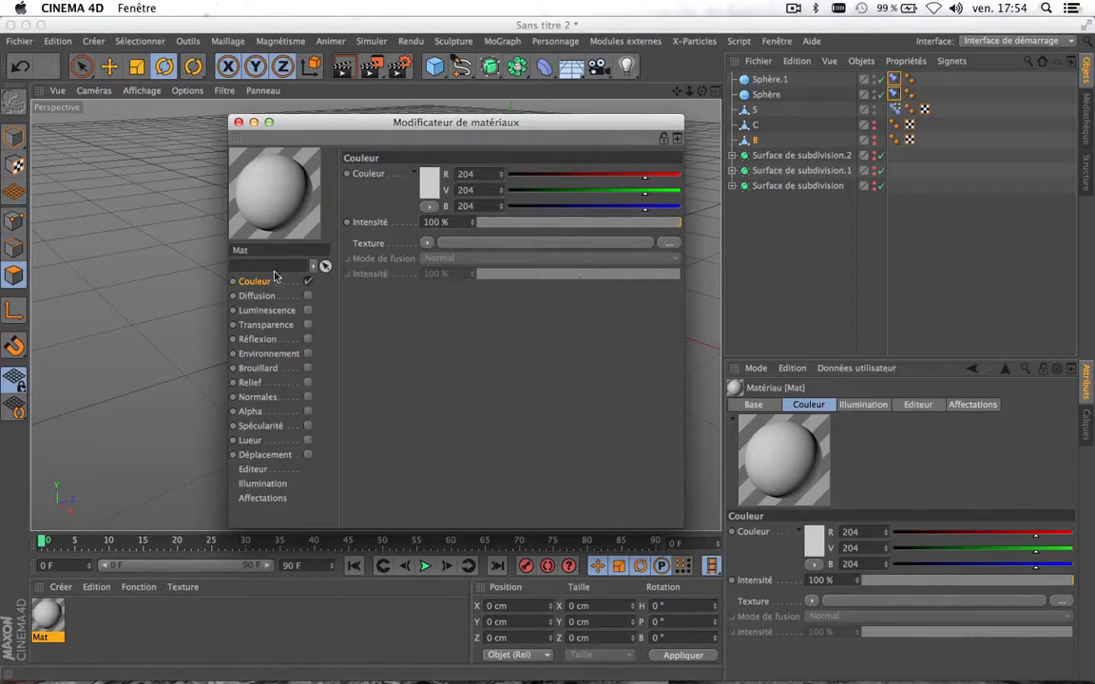
pyautogui.click(433, 182)
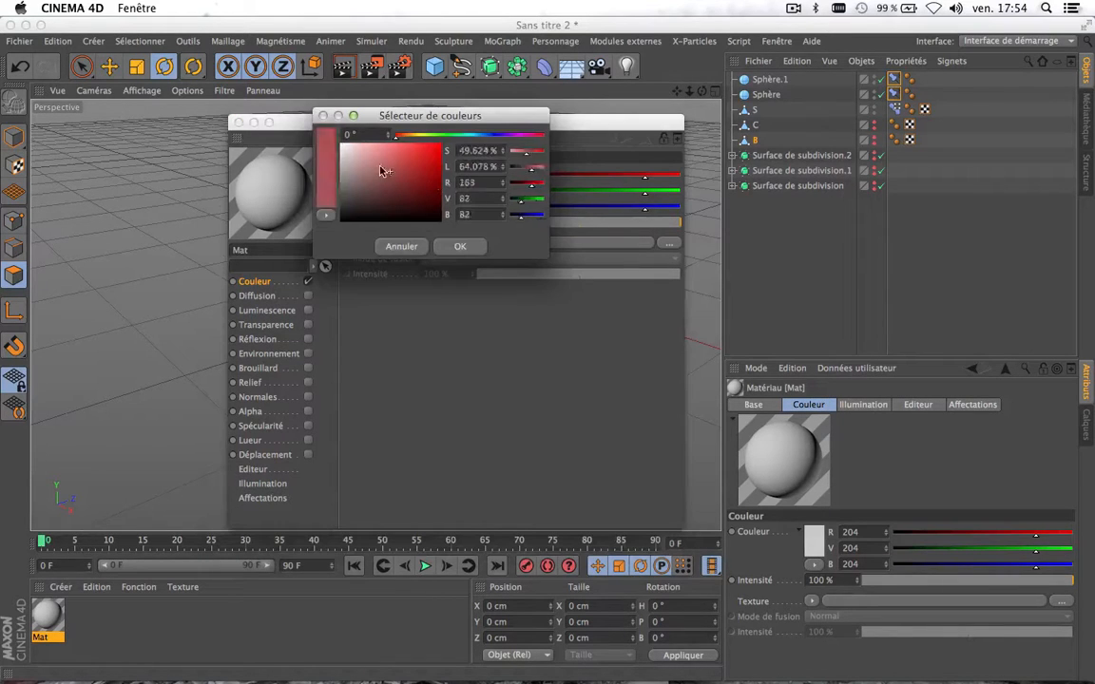
pyautogui.click(459, 246)
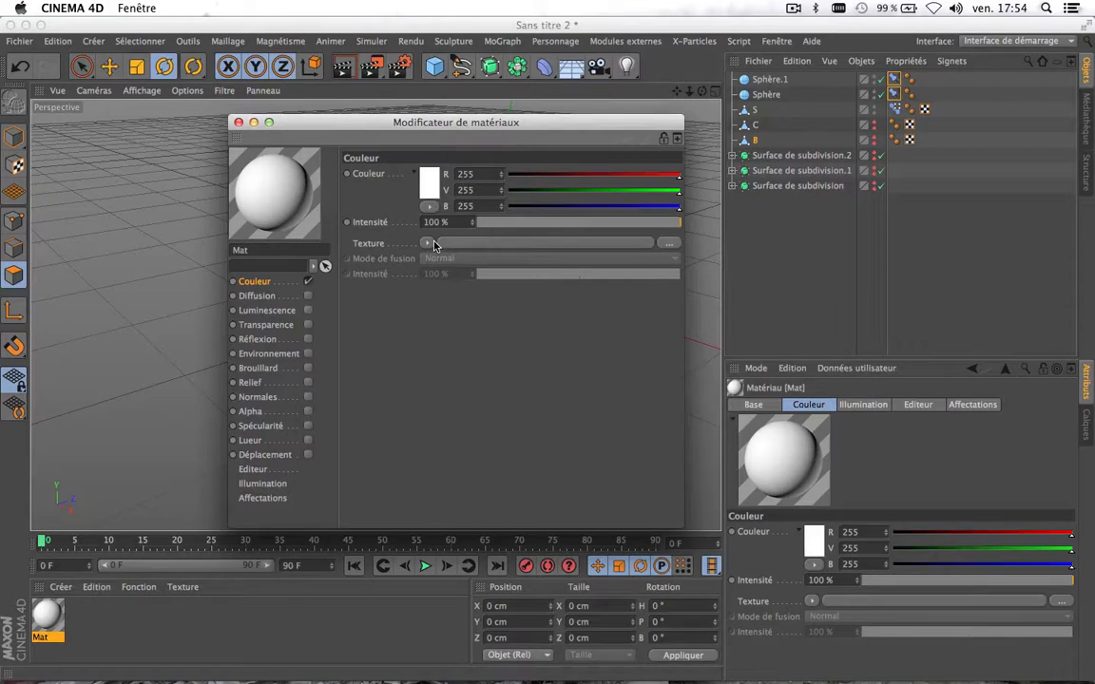
# Load a Dégradé texture of type 2D – V into the material's colour and swap its knots into a sharp white-to-black split past the middle
pyautogui.click(430, 244)
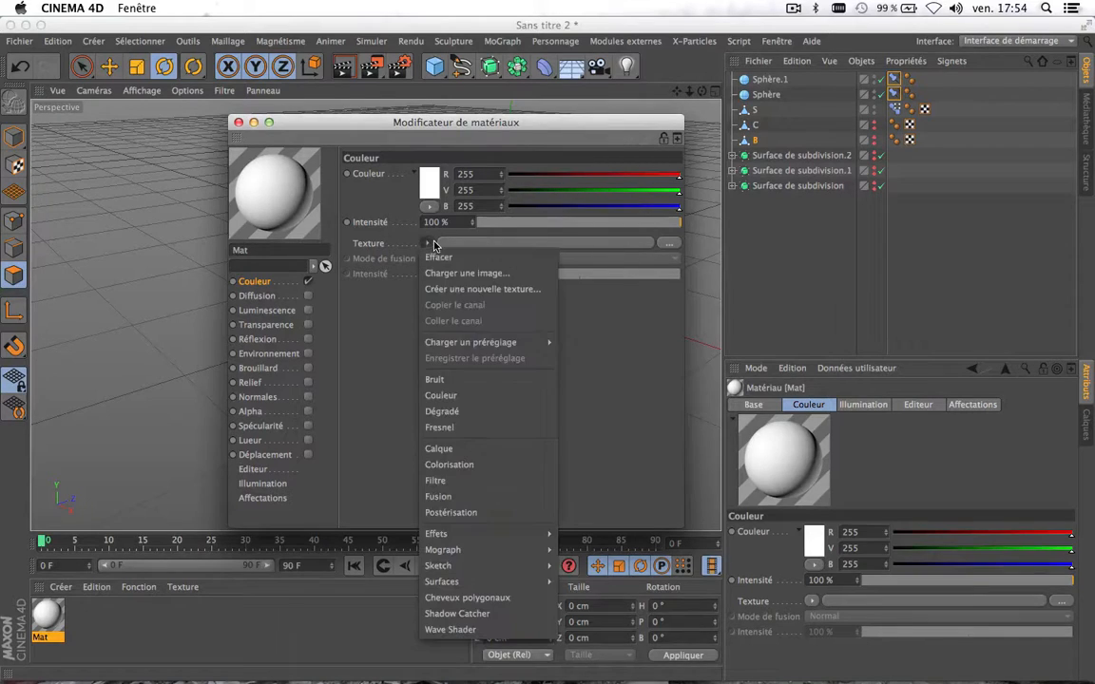
pyautogui.click(446, 413)
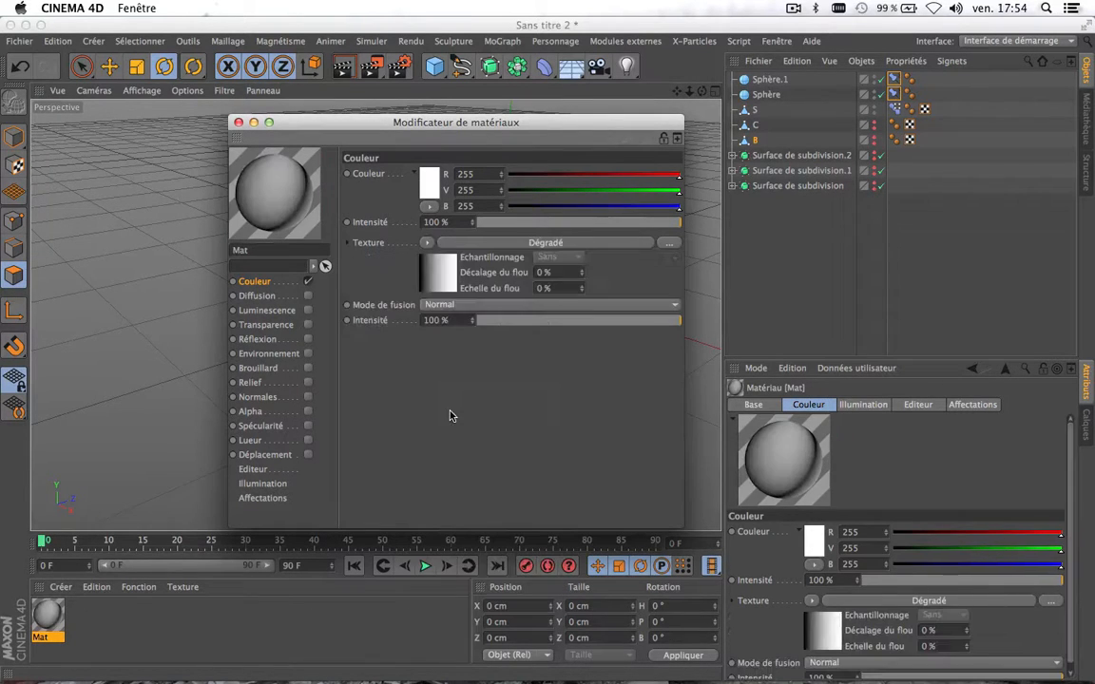
pyautogui.click(446, 267)
pyautogui.click(466, 302)
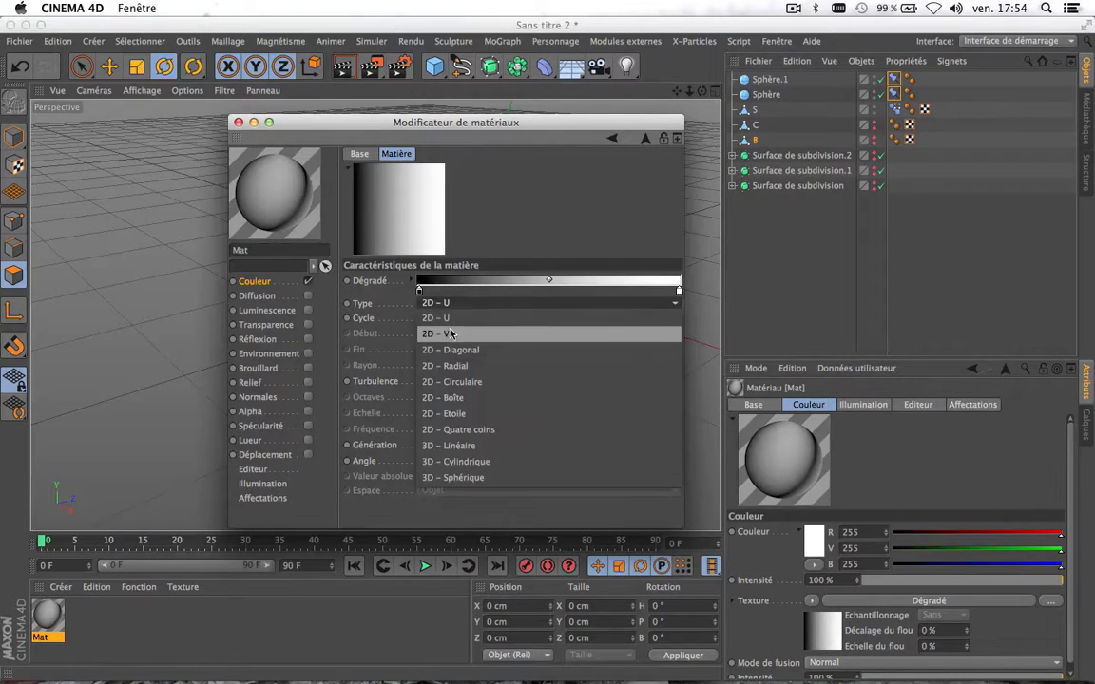
pyautogui.click(463, 335)
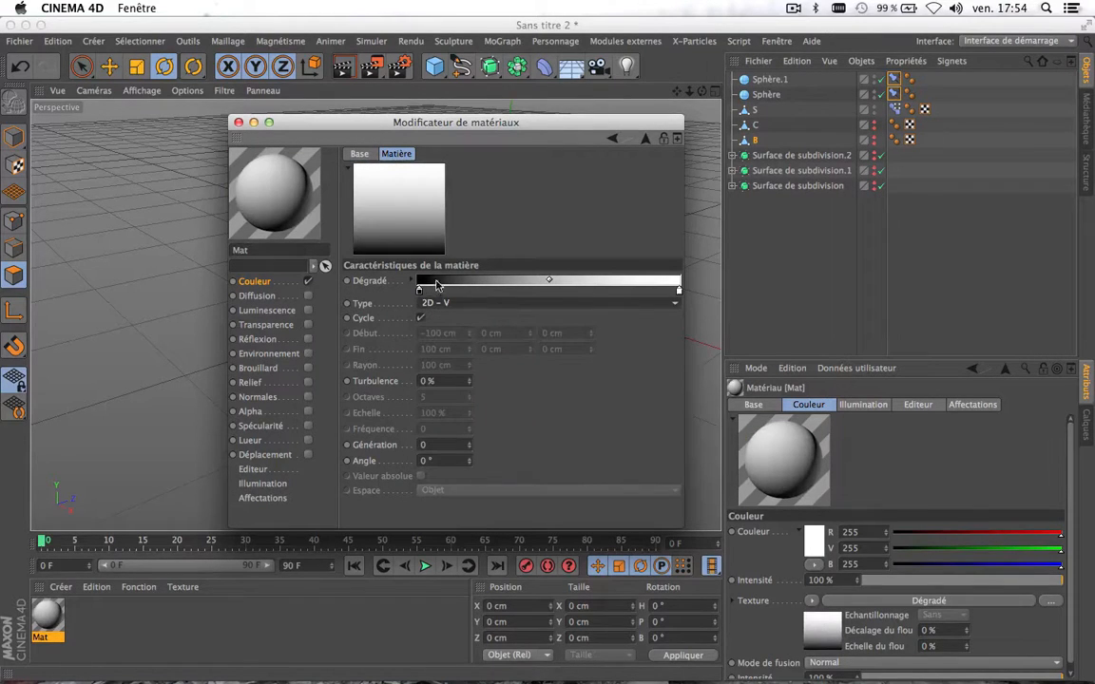
pyautogui.moveTo(419, 291); pyautogui.dragTo(585, 291)
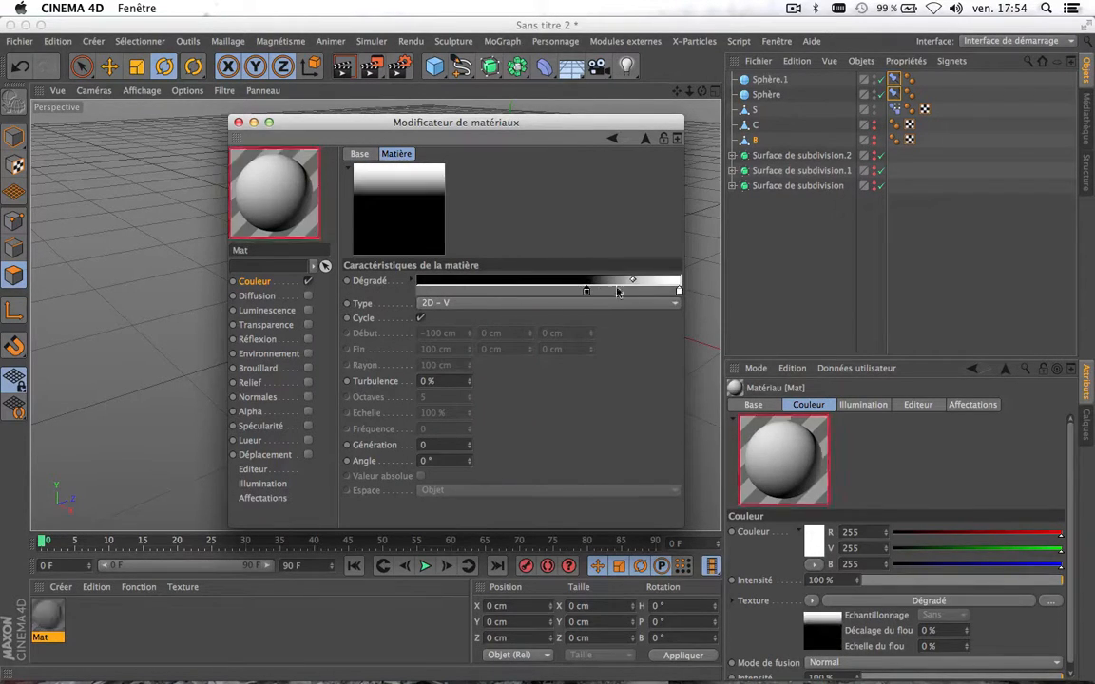
pyautogui.moveTo(679, 291); pyautogui.dragTo(597, 292)
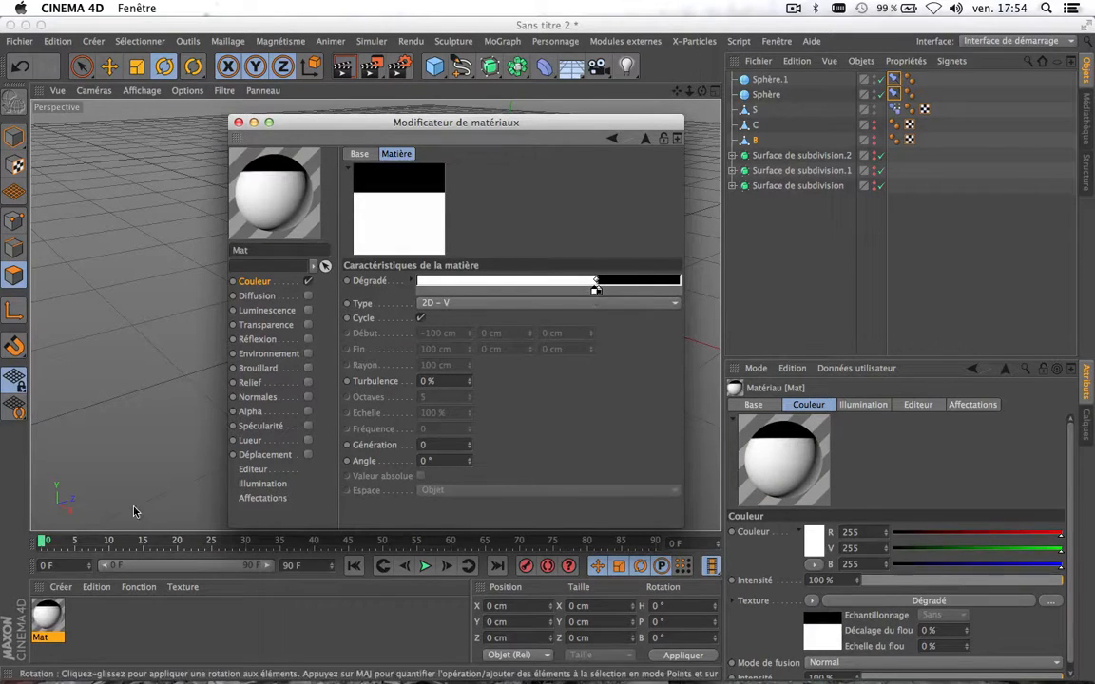
# Apply Mat to Sphère.1 with Planaire projection and render the view to check the eye
pyautogui.moveTo(46, 616); pyautogui.dragTo(774, 82)
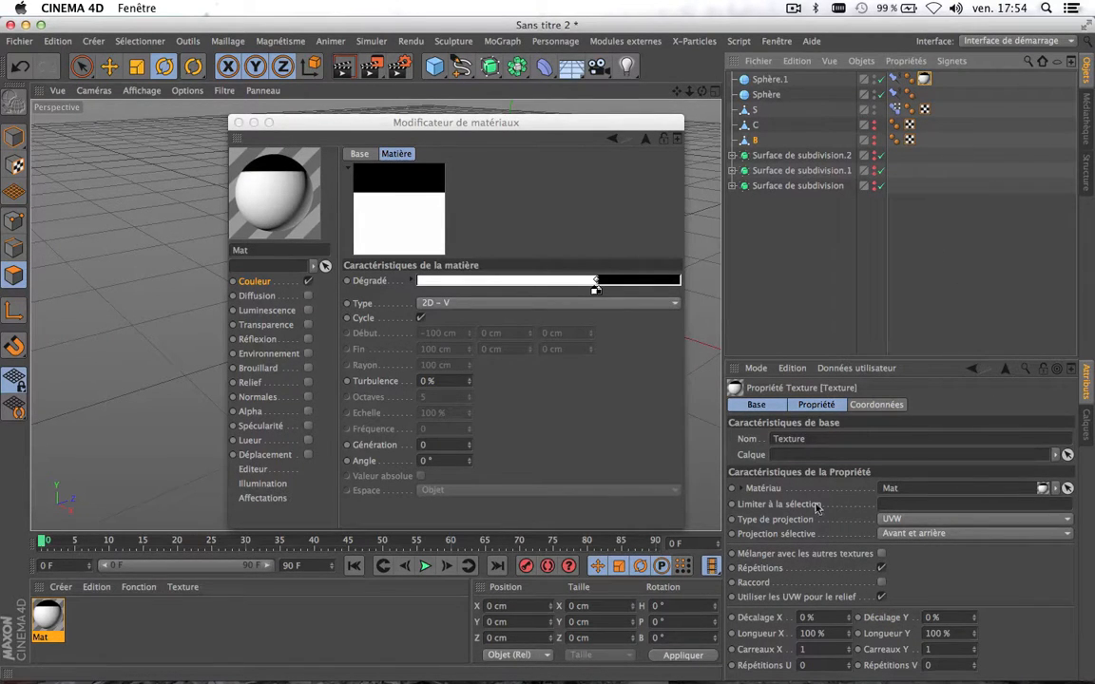
pyautogui.click(896, 516)
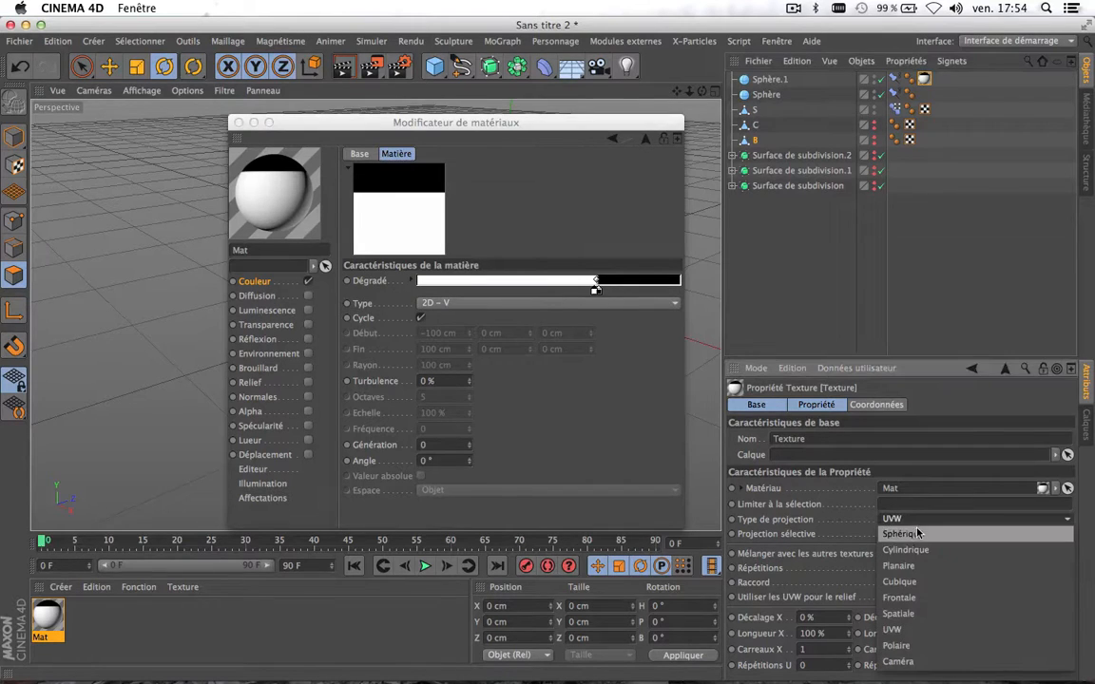
pyautogui.click(908, 571)
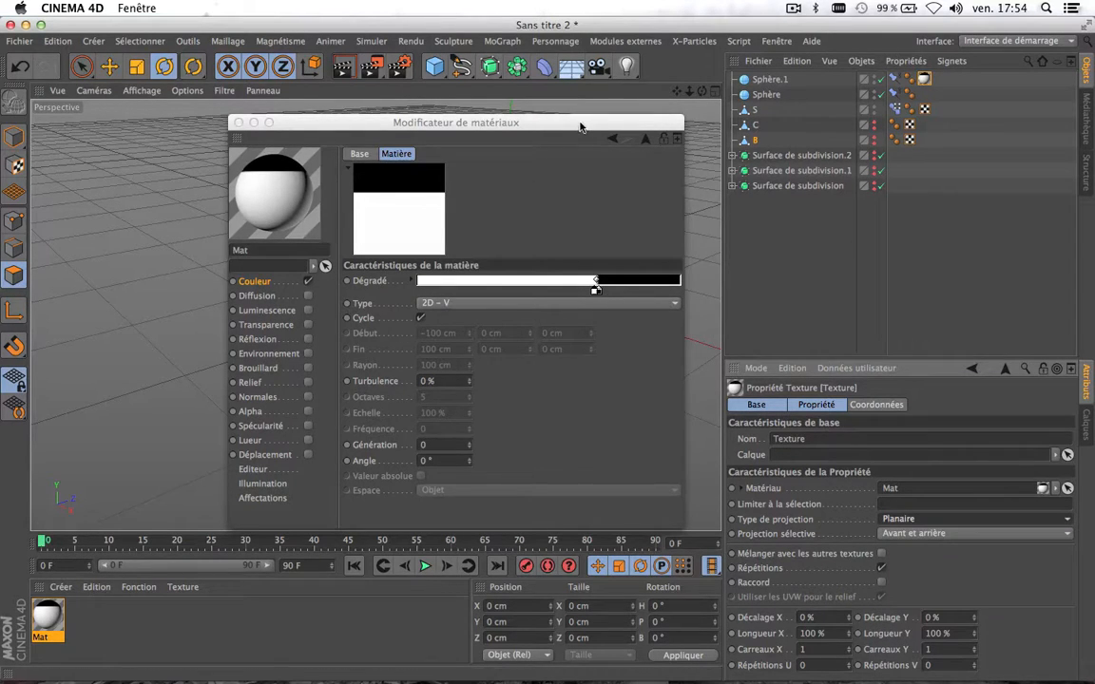
pyautogui.moveTo(579, 122); pyautogui.dragTo(931, 100)
pyautogui.keyDown('alt'); pyautogui.moveTo(538, 157); pyautogui.dragTo(514, 176); pyautogui.keyUp('alt')
pyautogui.click(344, 66)
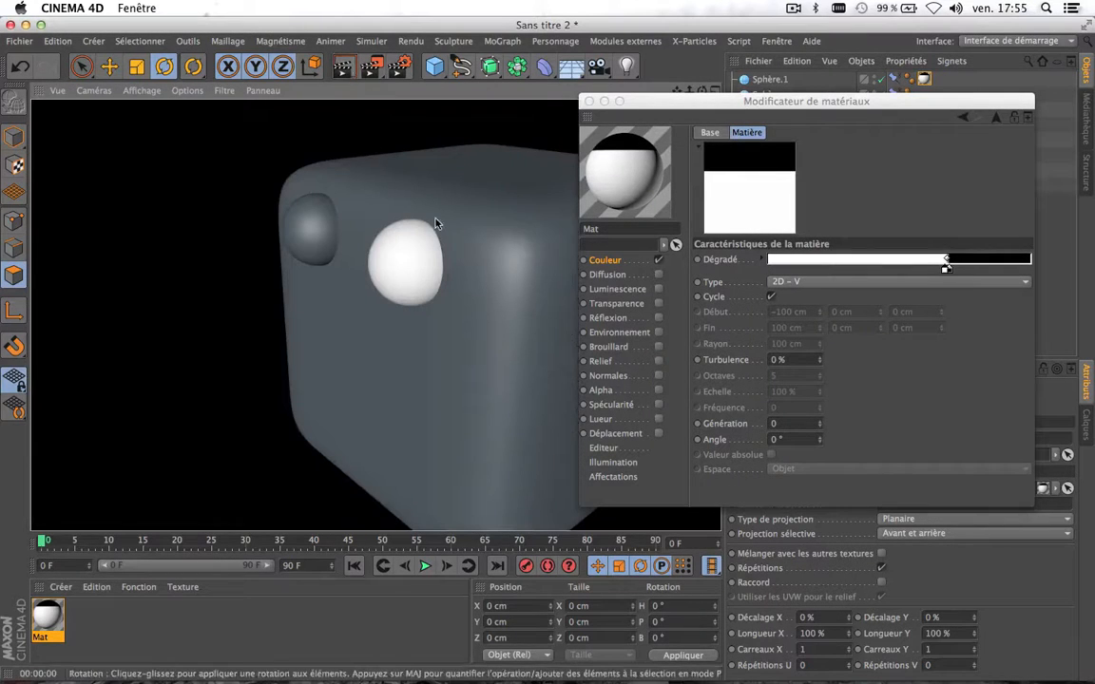
# Adjust the gradient's black and white knots until Sphère.1 shows a small, sharp black pupil, check it in a render, and close the material editor
pyautogui.moveTo(944, 273); pyautogui.dragTo(903, 273)
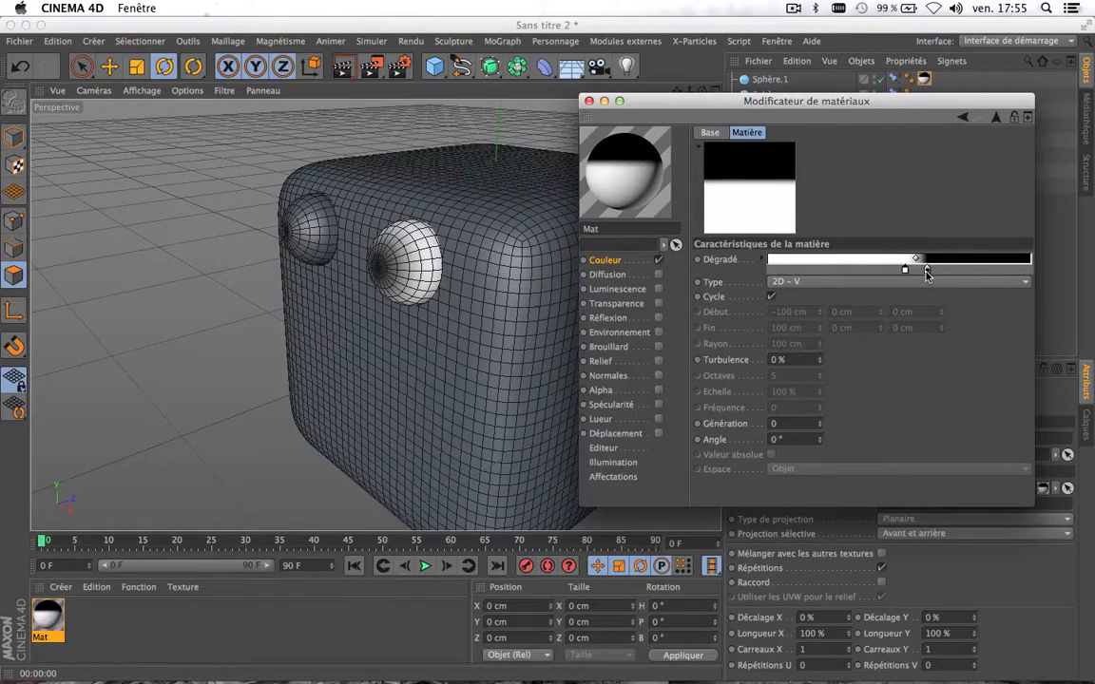
pyautogui.hotkey('ctrl', 'r')
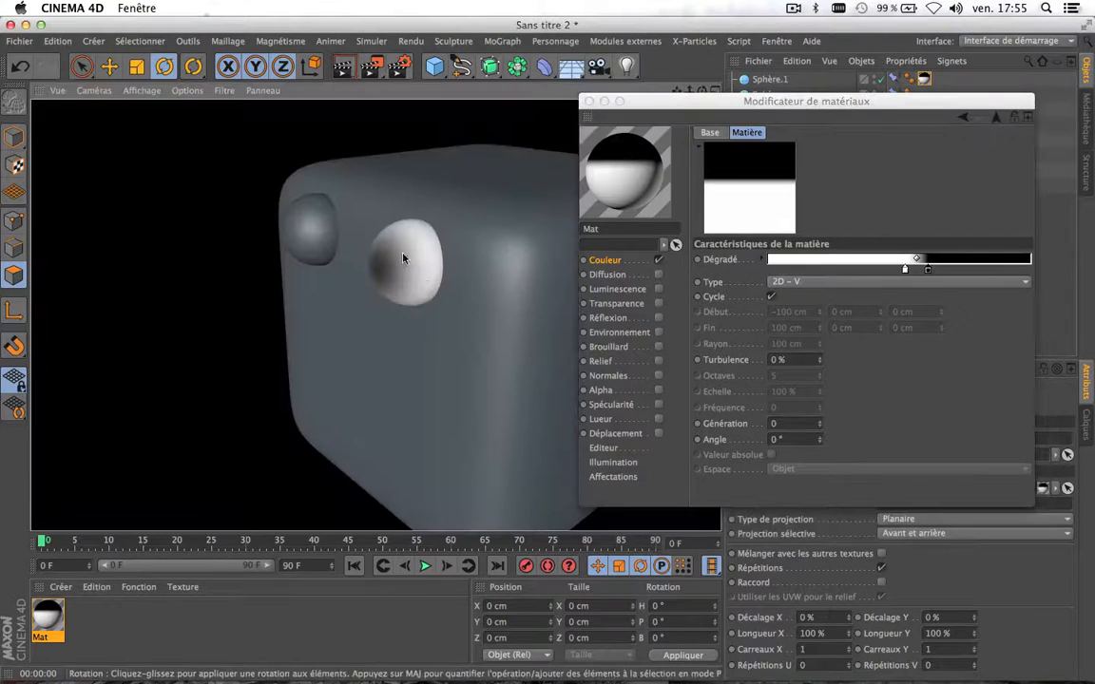
pyautogui.click(928, 273)
pyautogui.moveTo(920, 272); pyautogui.dragTo(908, 275)
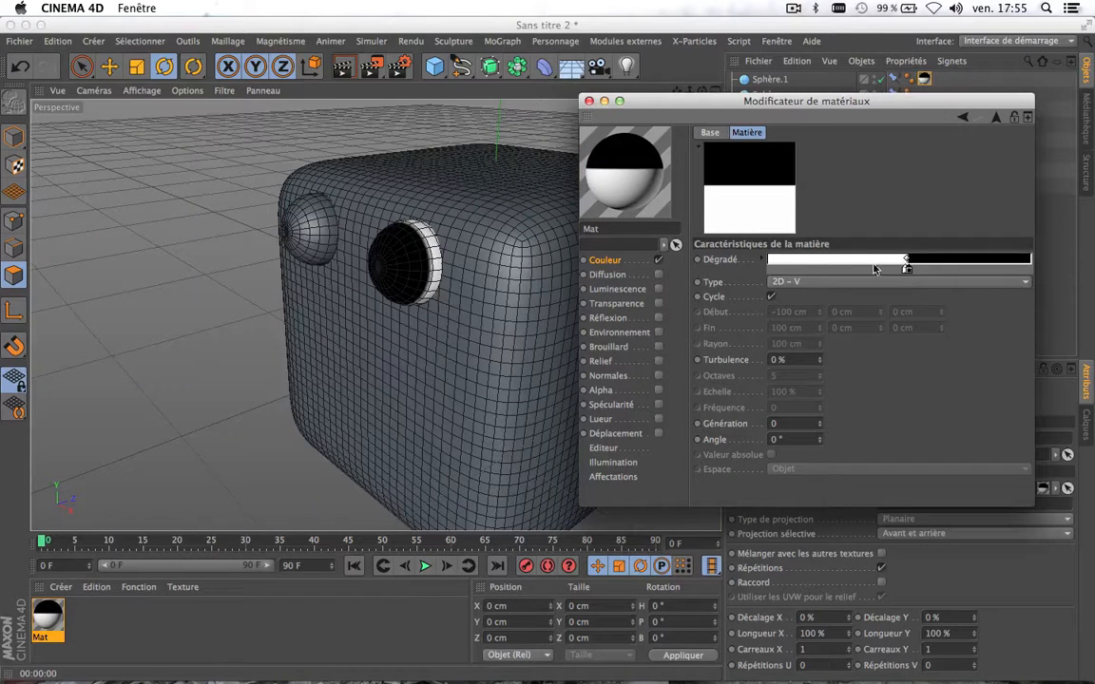
pyautogui.moveTo(910, 274); pyautogui.dragTo(926, 273)
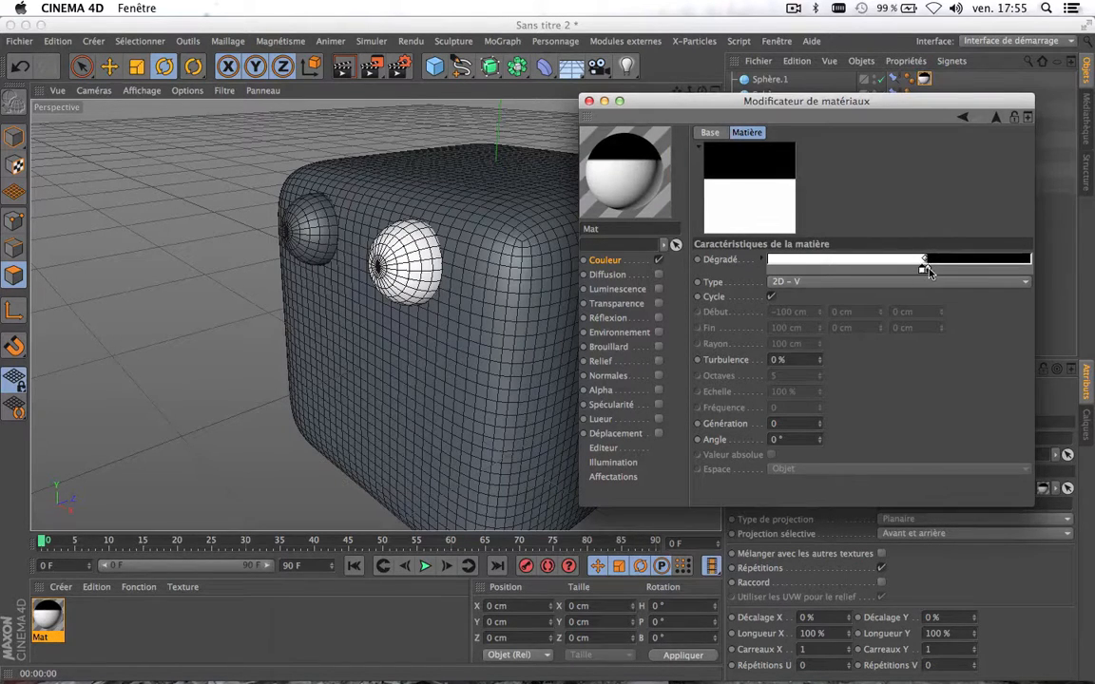
pyautogui.moveTo(920, 273); pyautogui.dragTo(921, 276)
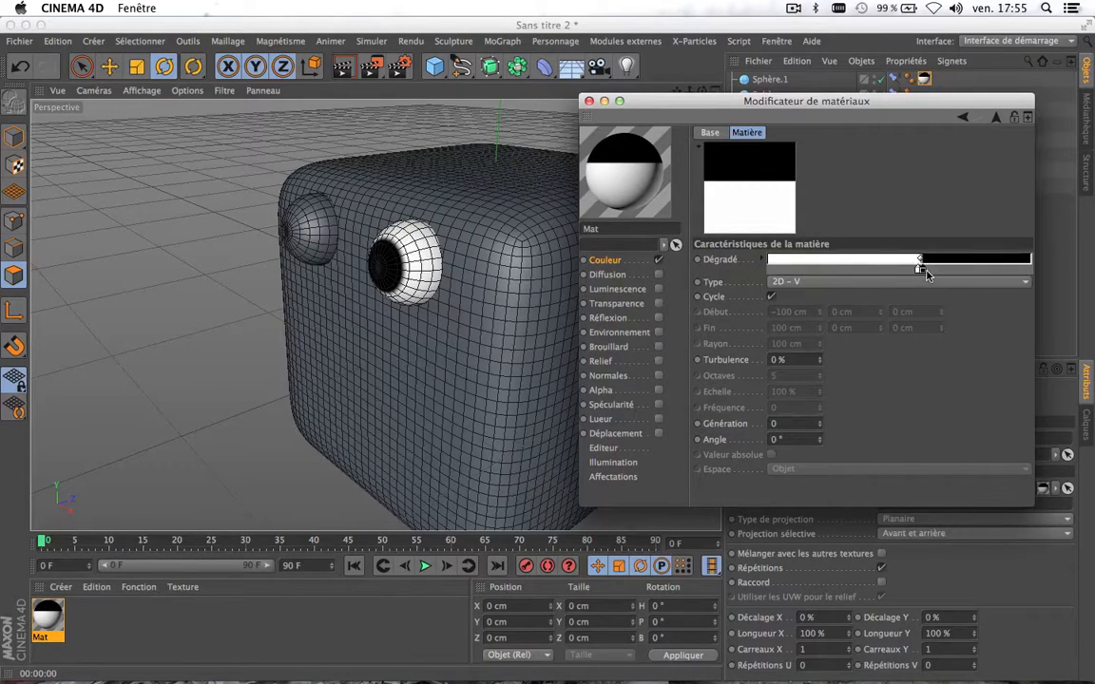
pyautogui.moveTo(923, 272); pyautogui.dragTo(924, 273)
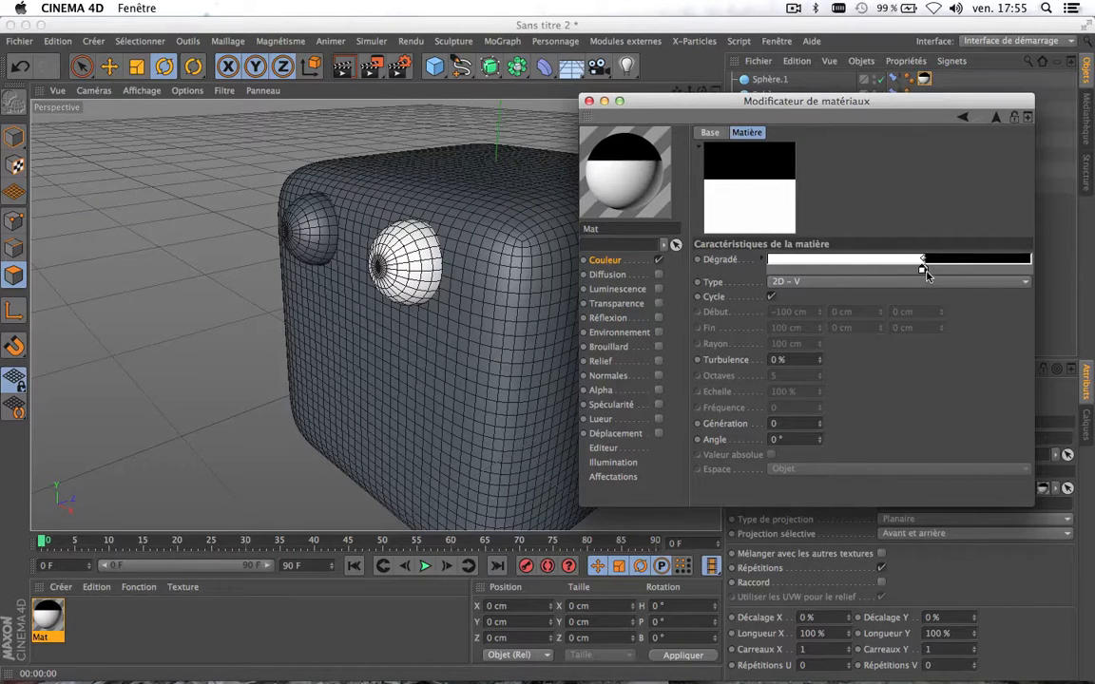
pyautogui.click(343, 67)
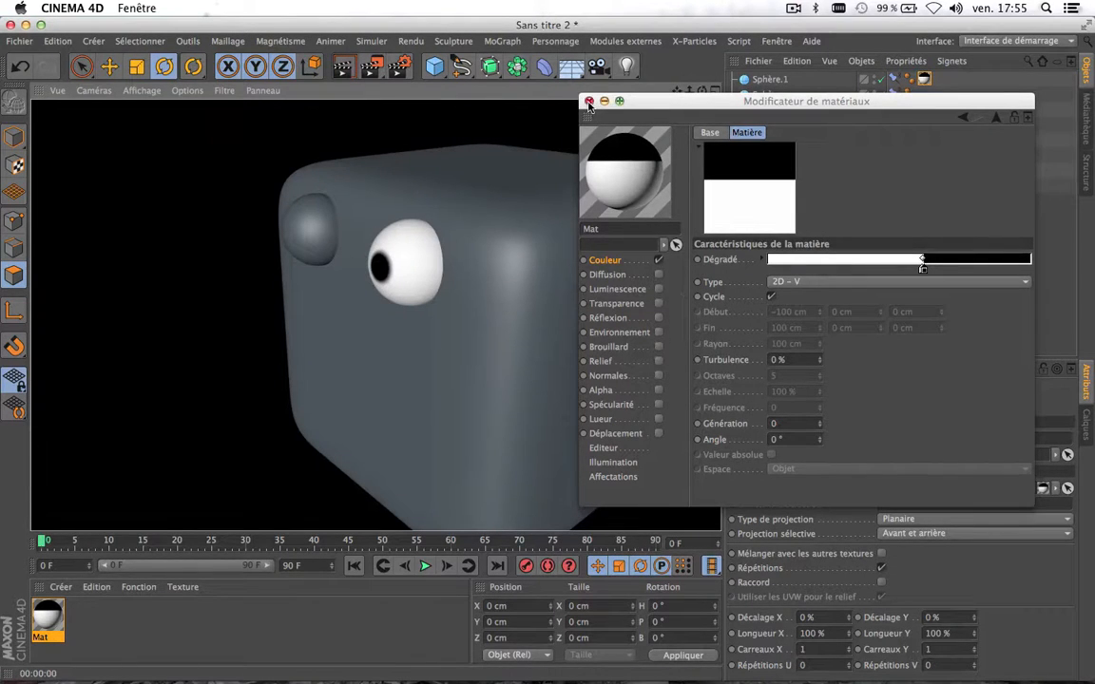
pyautogui.click(589, 100)
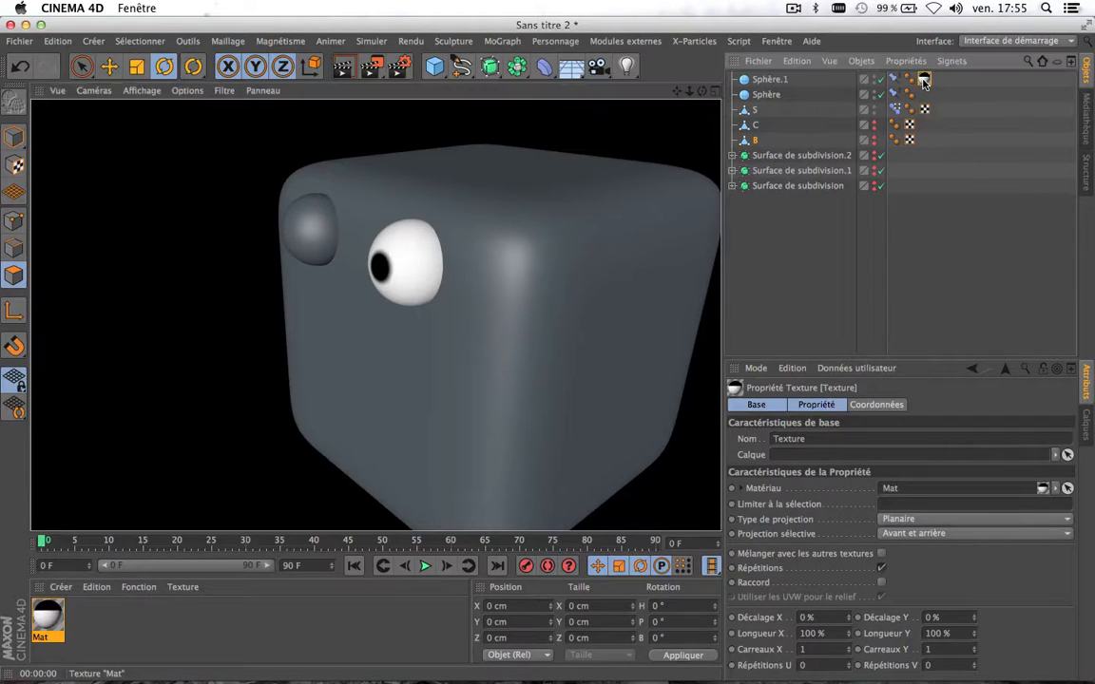
# Copy the Mat texture tag from Sphère.1 onto Sphère and render the view with both eyes
pyautogui.keyDown('ctrl'); pyautogui.moveTo(924, 80); pyautogui.dragTo(927, 95); pyautogui.keyUp('ctrl')
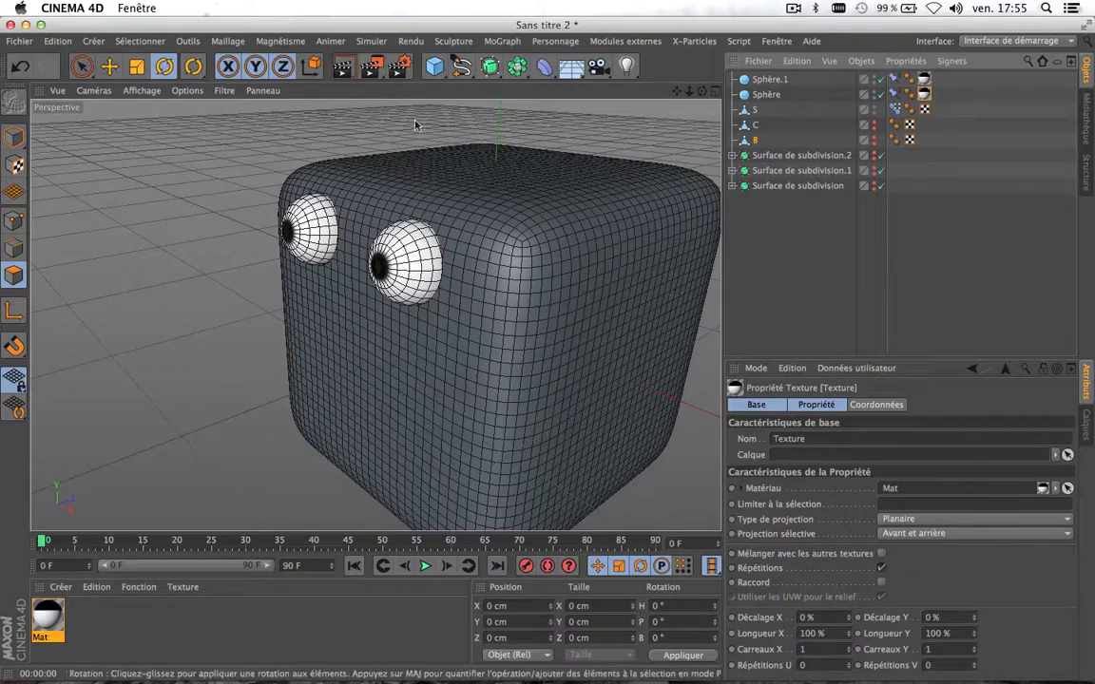
pyautogui.click(341, 67)
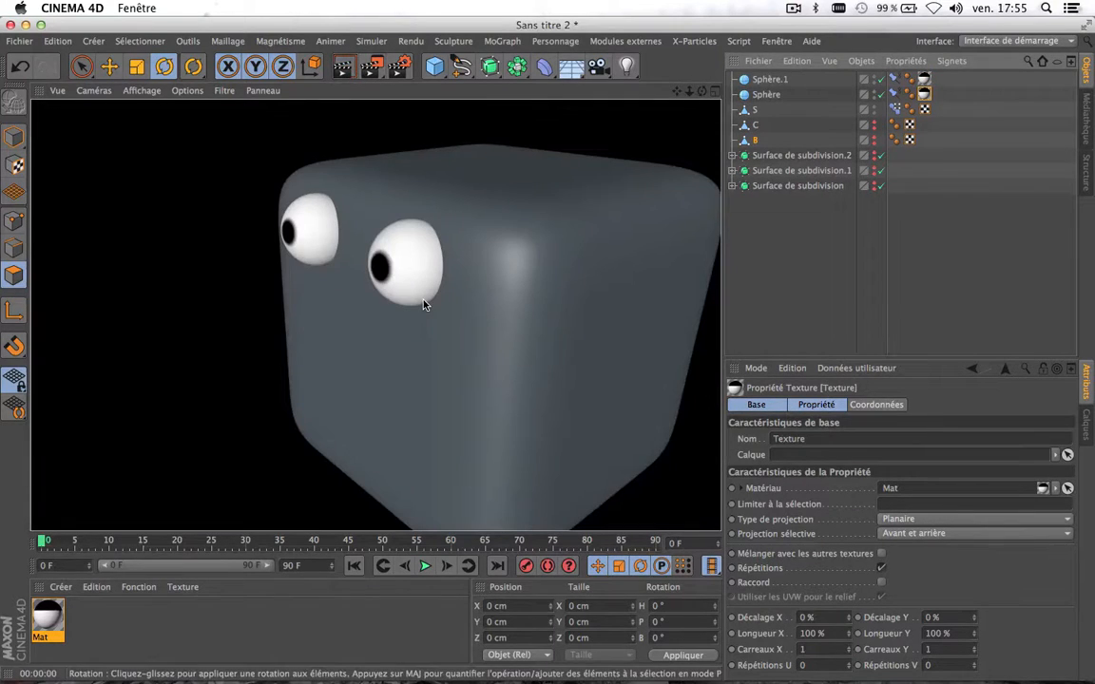
# Raise the B pose strength of S's Pose Morphing to 100%, render the morphed body, and inspect the eyes from a lower angle
pyautogui.scroll(-10, 424, 304)
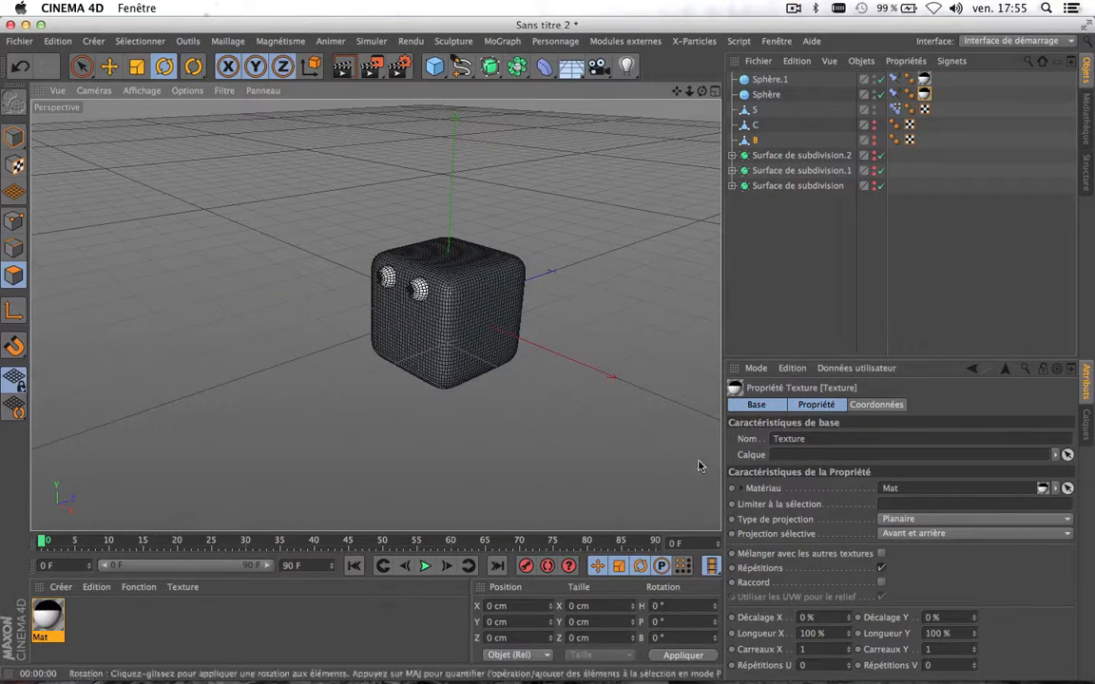
pyautogui.click(895, 110)
pyautogui.moveTo(936, 637); pyautogui.dragTo(1091, 637)
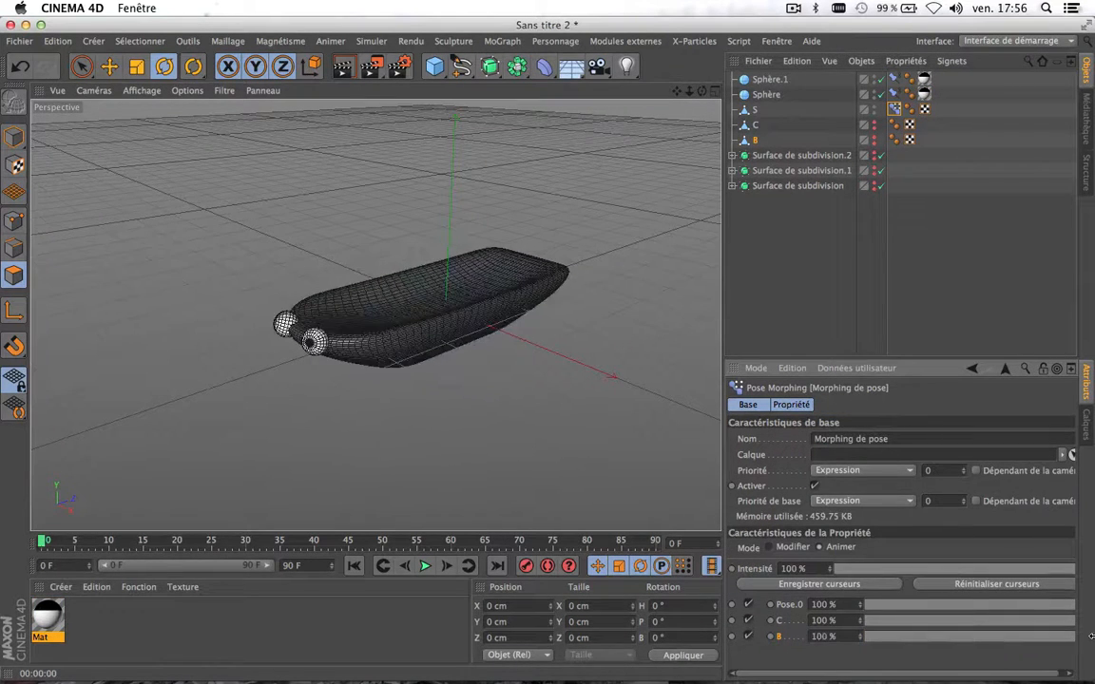
pyautogui.click(343, 66)
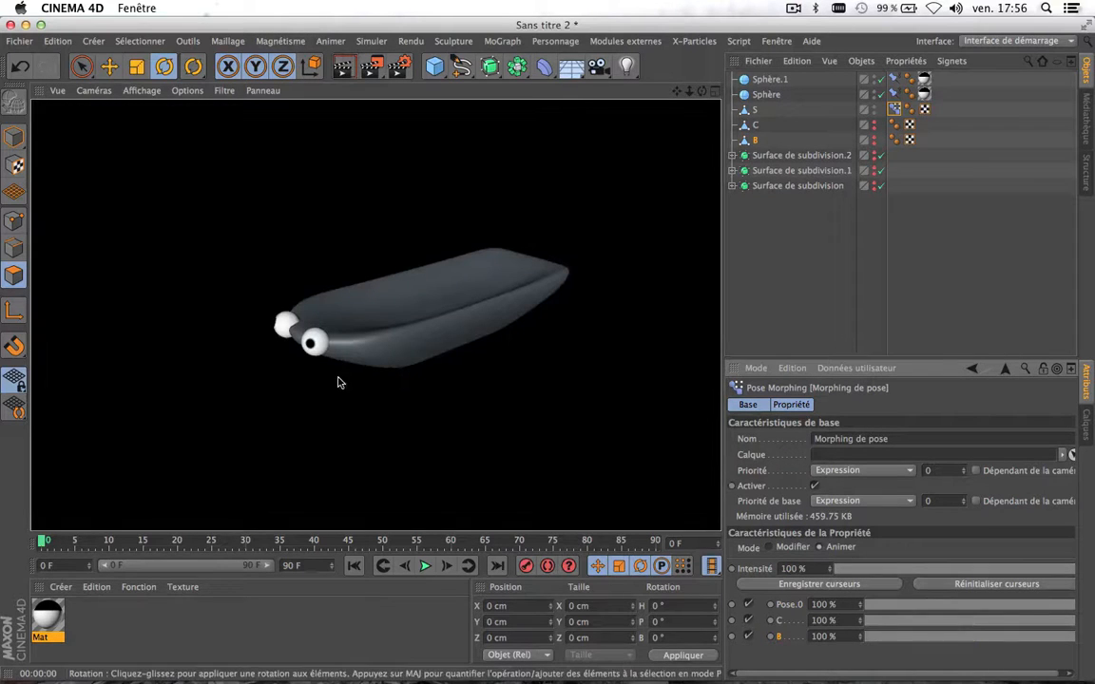
pyautogui.click(525, 343)
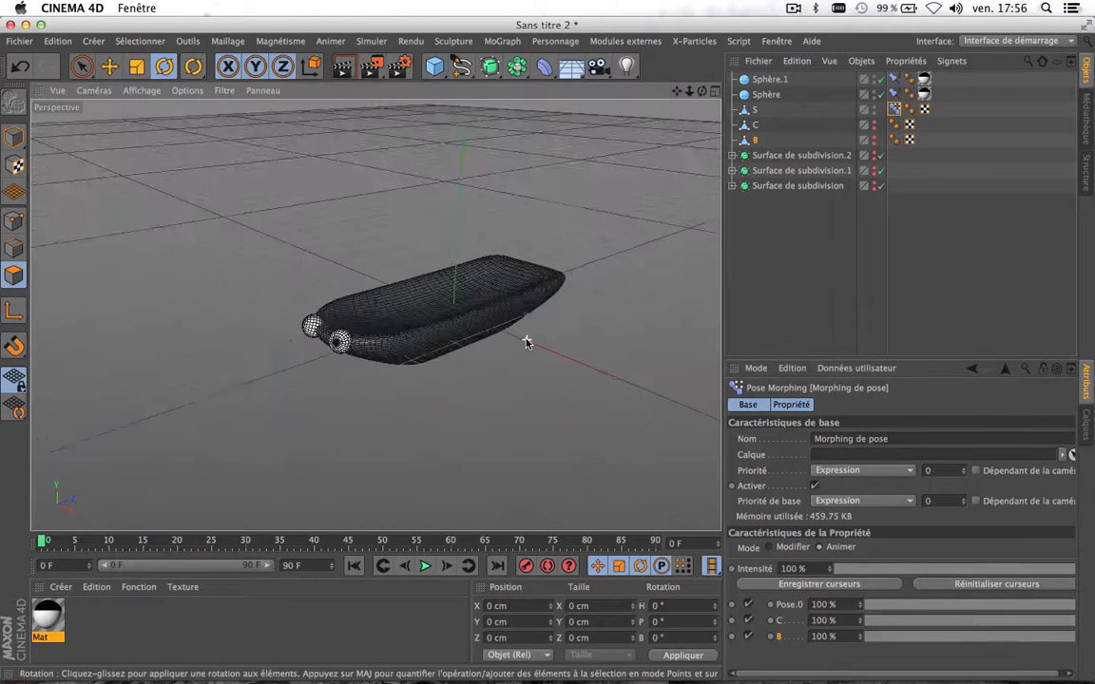
pyautogui.scroll(2, 525, 342)
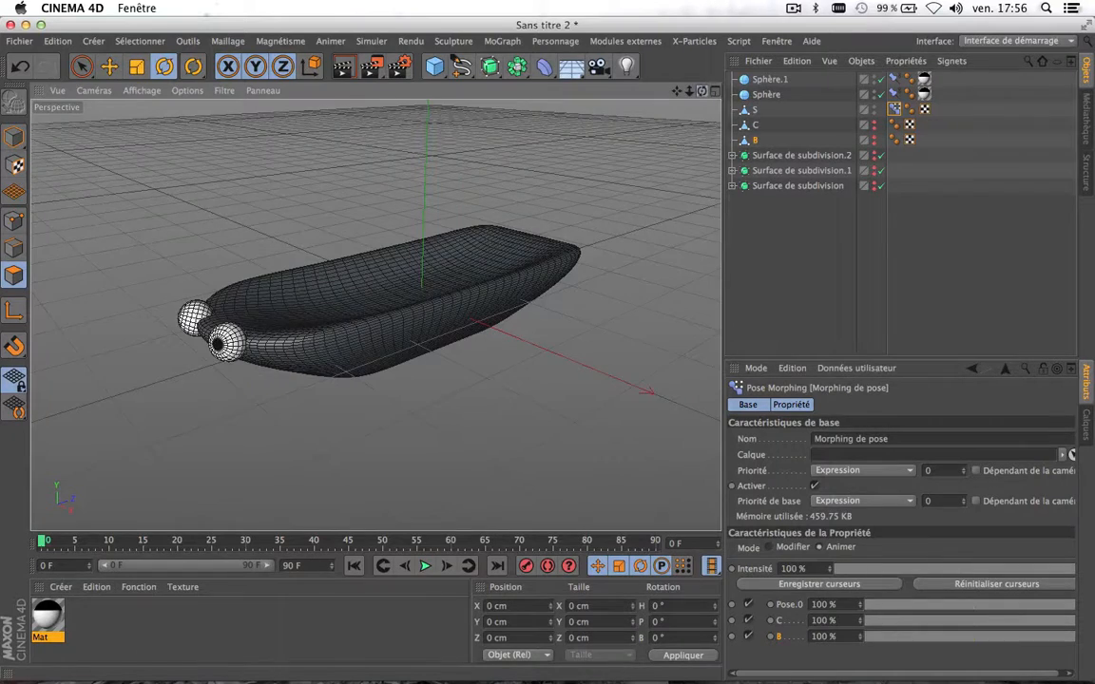
pyautogui.moveTo(676, 90); pyautogui.dragTo(581, 174)
pyautogui.moveTo(702, 90)
pyautogui.mouseDown()
pyautogui.moveTo(825, 91)
pyautogui.moveTo(759, 91)
pyautogui.mouseUp()
# Create a second material and set its colour to saturated blue (0, 110, 255)
pyautogui.click(134, 630)
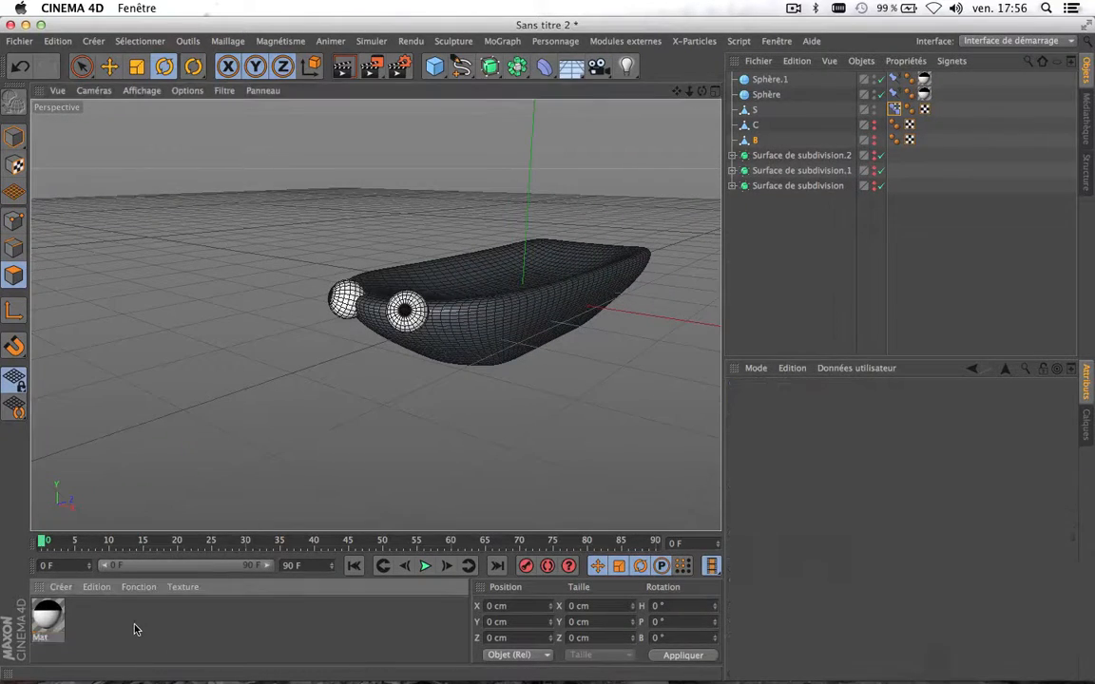
pyautogui.doubleClick(134, 630)
pyautogui.doubleClick(46, 618)
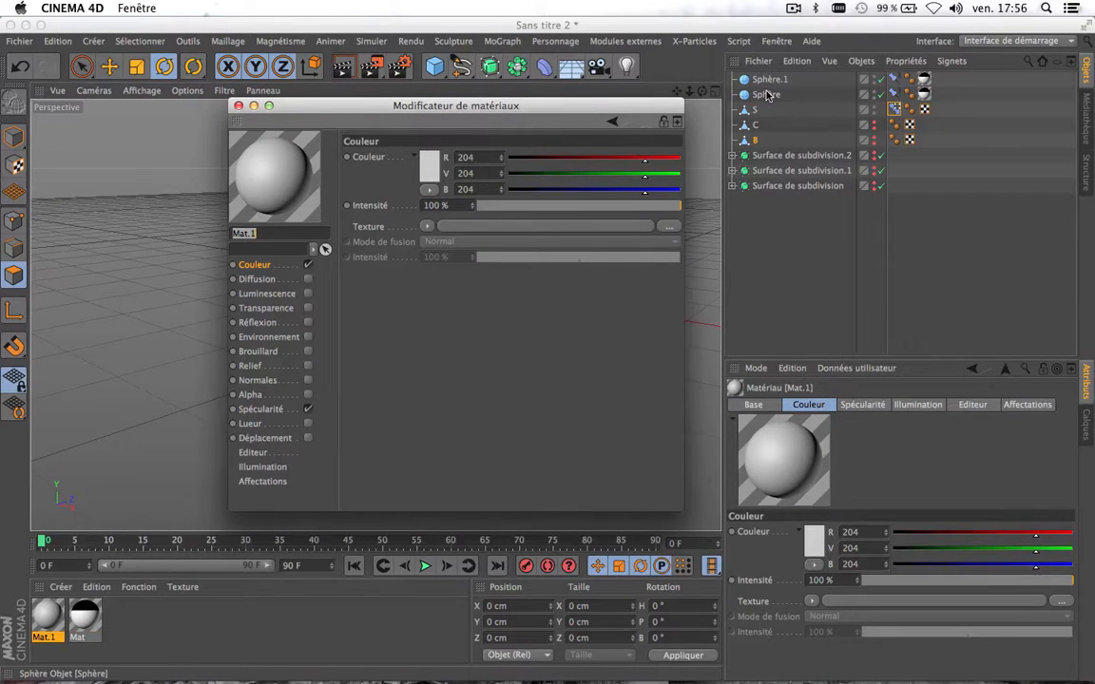
pyautogui.click(432, 176)
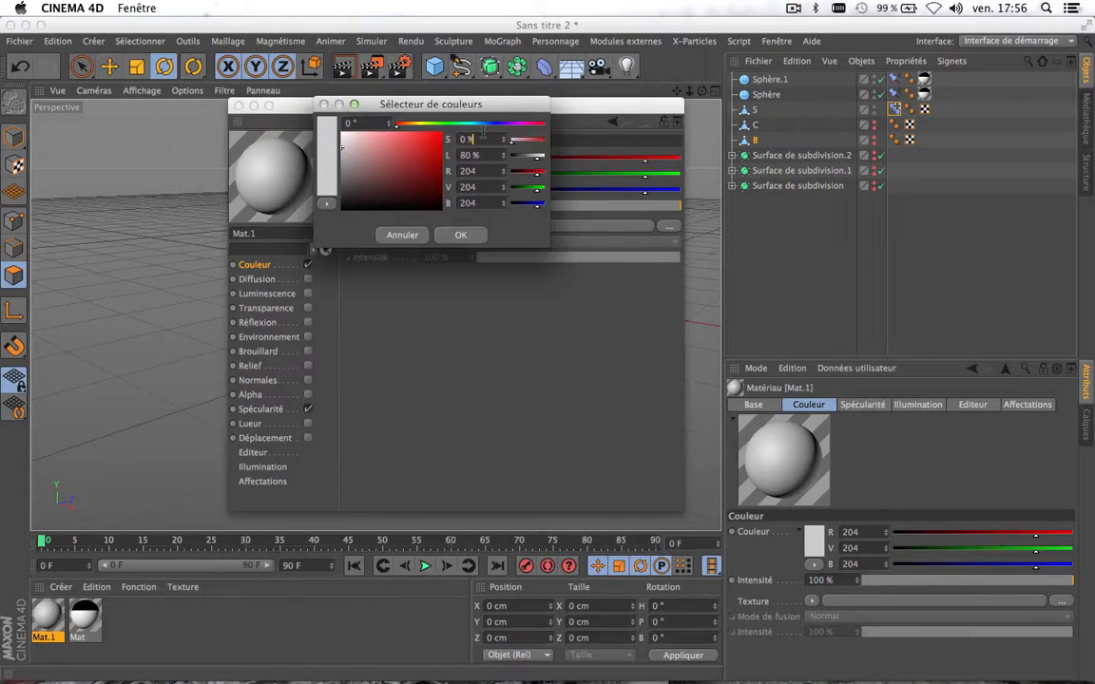
pyautogui.click(483, 127)
pyautogui.moveTo(484, 126); pyautogui.dragTo(484, 126)
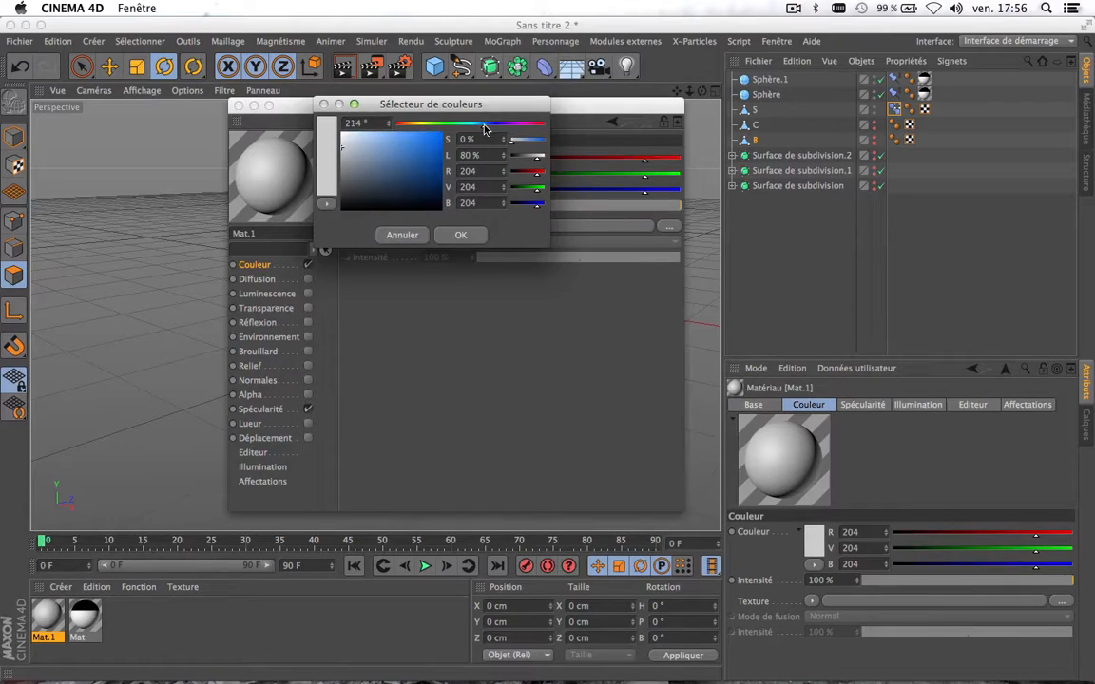
pyautogui.moveTo(398, 138); pyautogui.dragTo(478, 132)
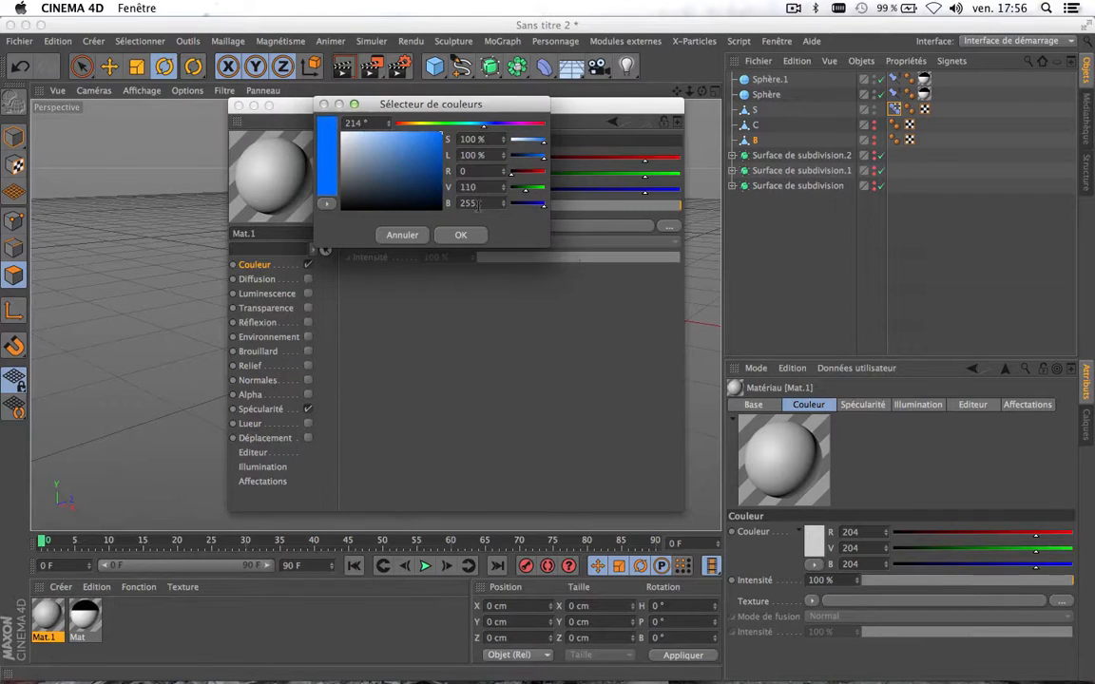
pyautogui.click(461, 236)
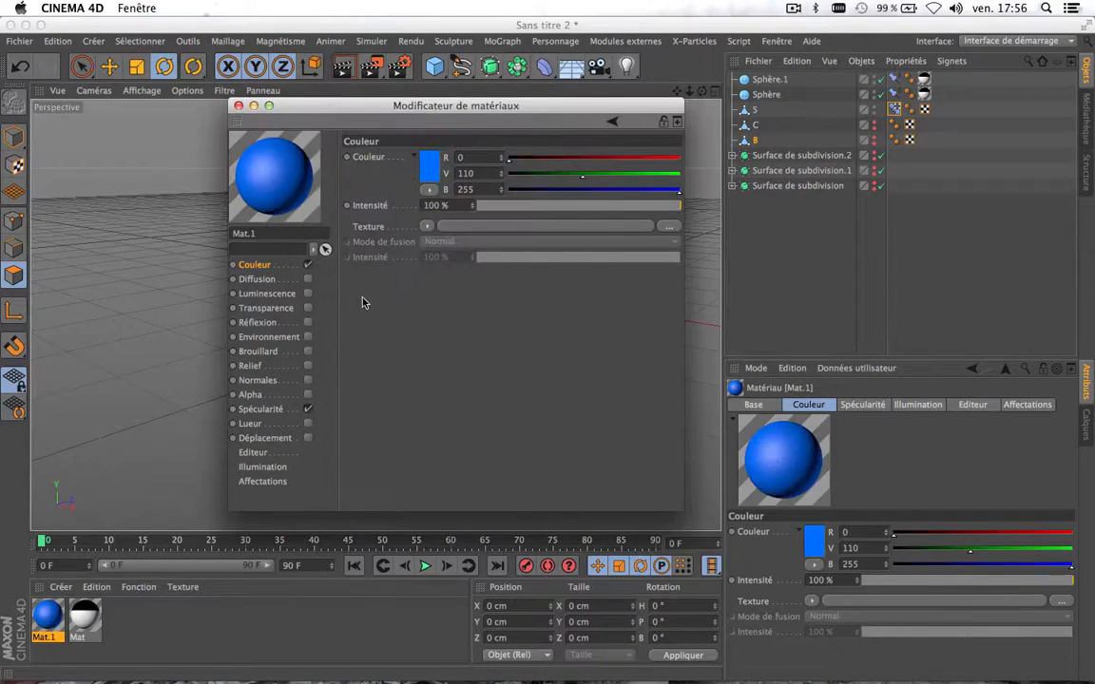
# Enable Réflexion on the blue material at 7% intensity, review its Spécularité settings, and close the material editor
pyautogui.click(307, 322)
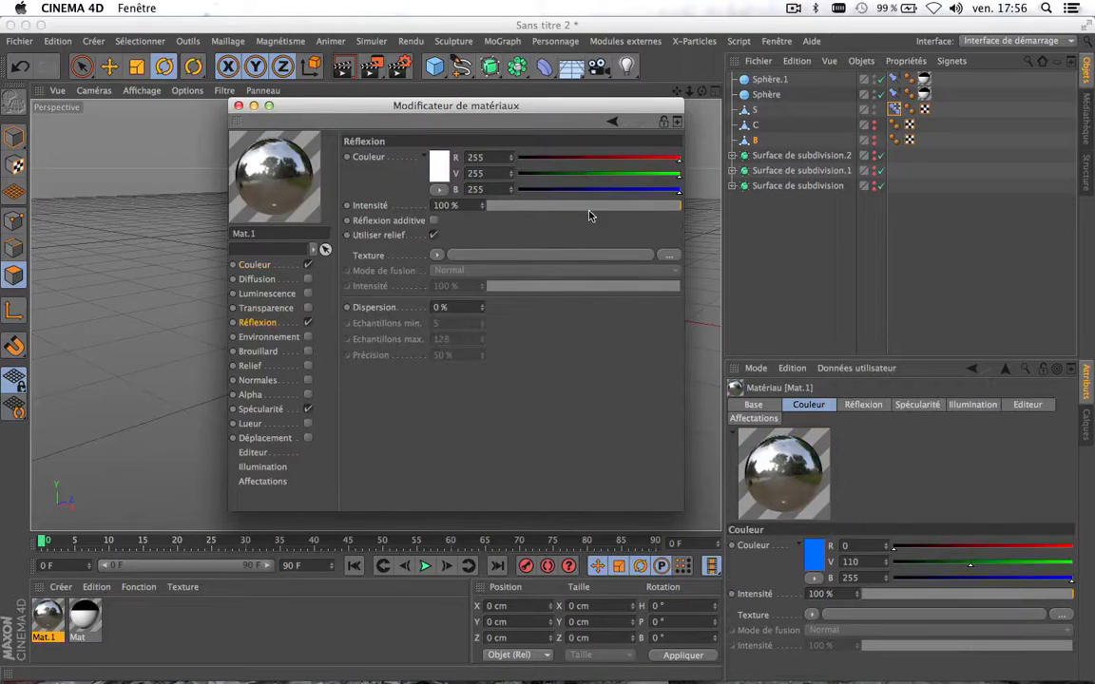
pyautogui.moveTo(588, 215); pyautogui.dragTo(504, 213)
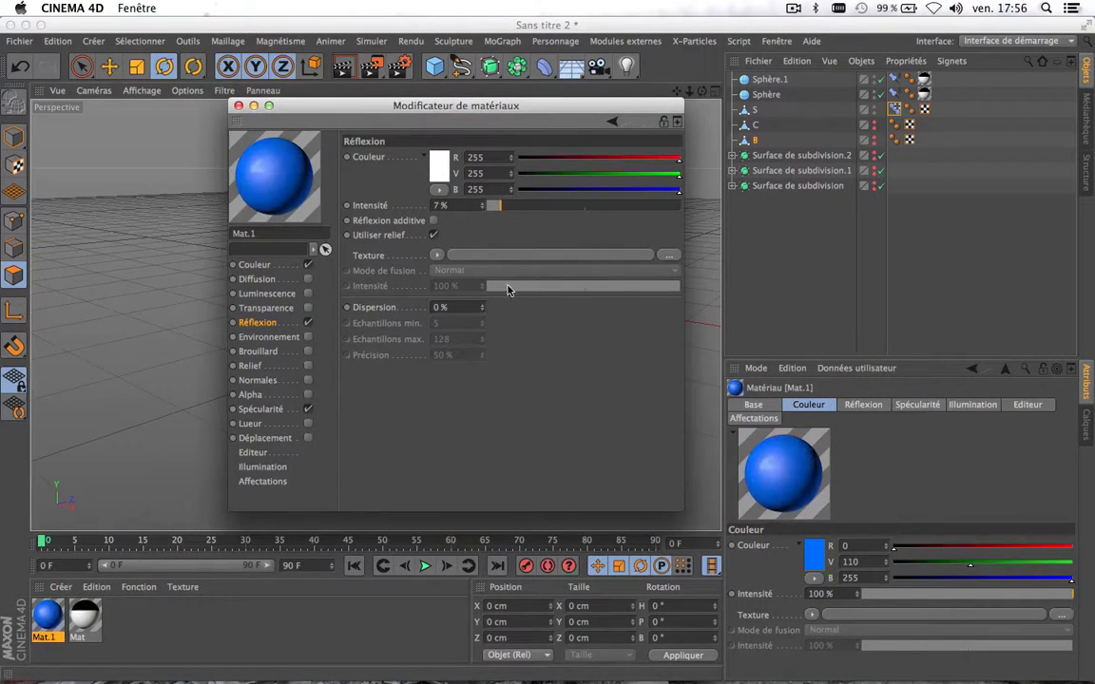
pyautogui.click(260, 409)
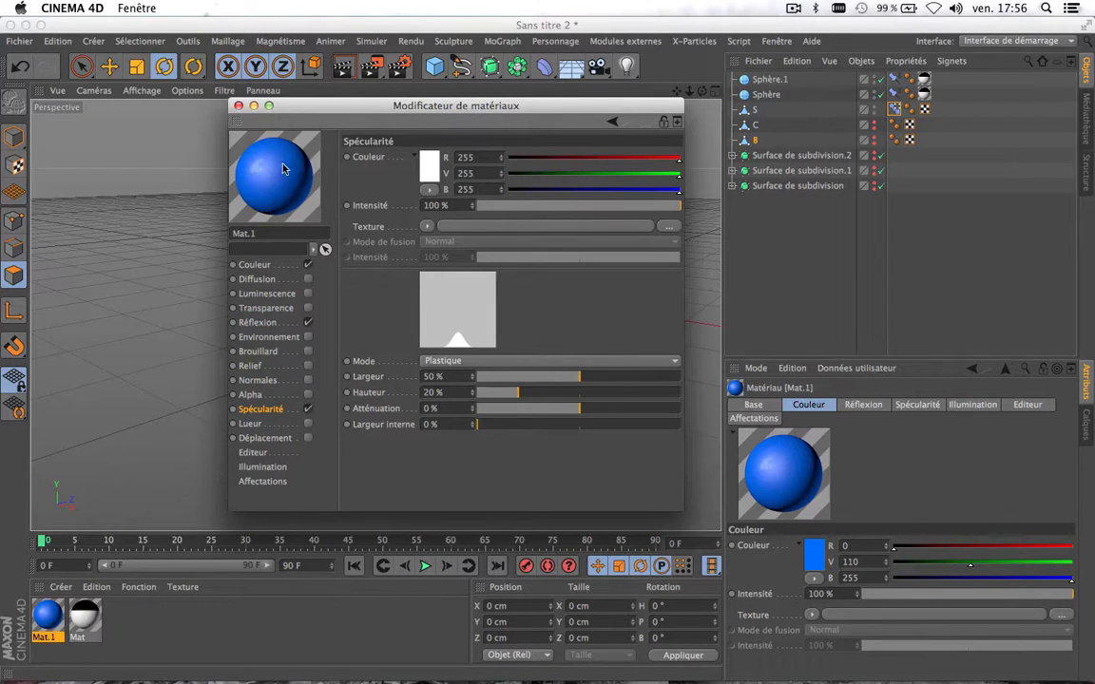
pyautogui.click(238, 105)
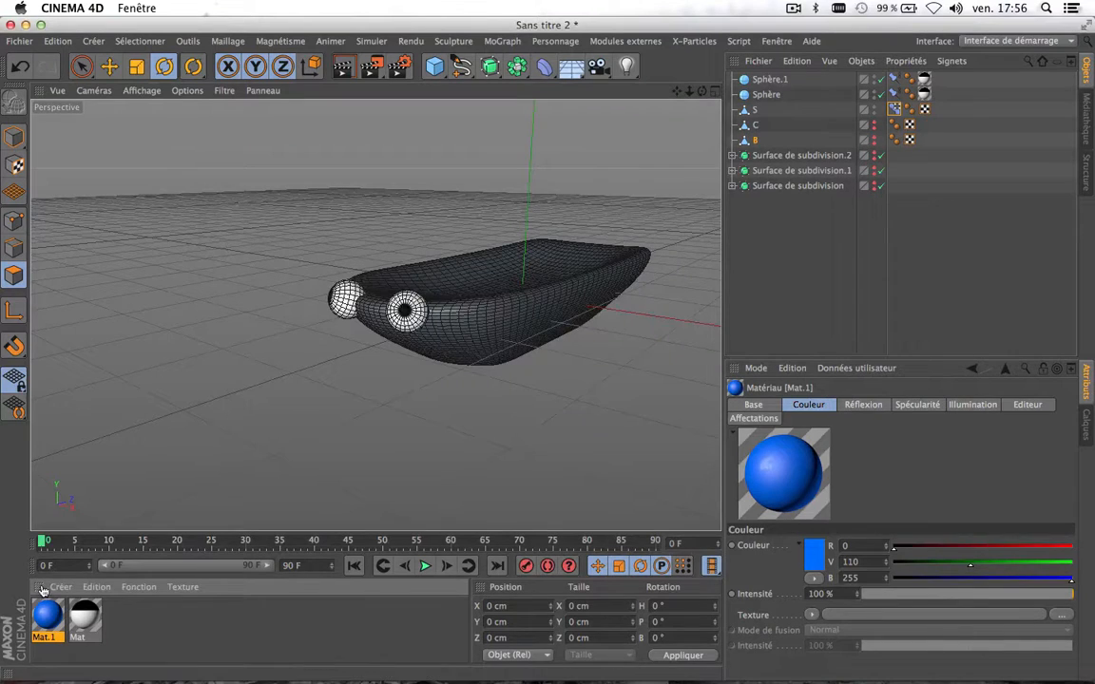
# Apply the blue Mat.1 material to S and check its Pose Morphing with the B pose at 100%
pyautogui.moveTo(53, 621); pyautogui.dragTo(751, 112)
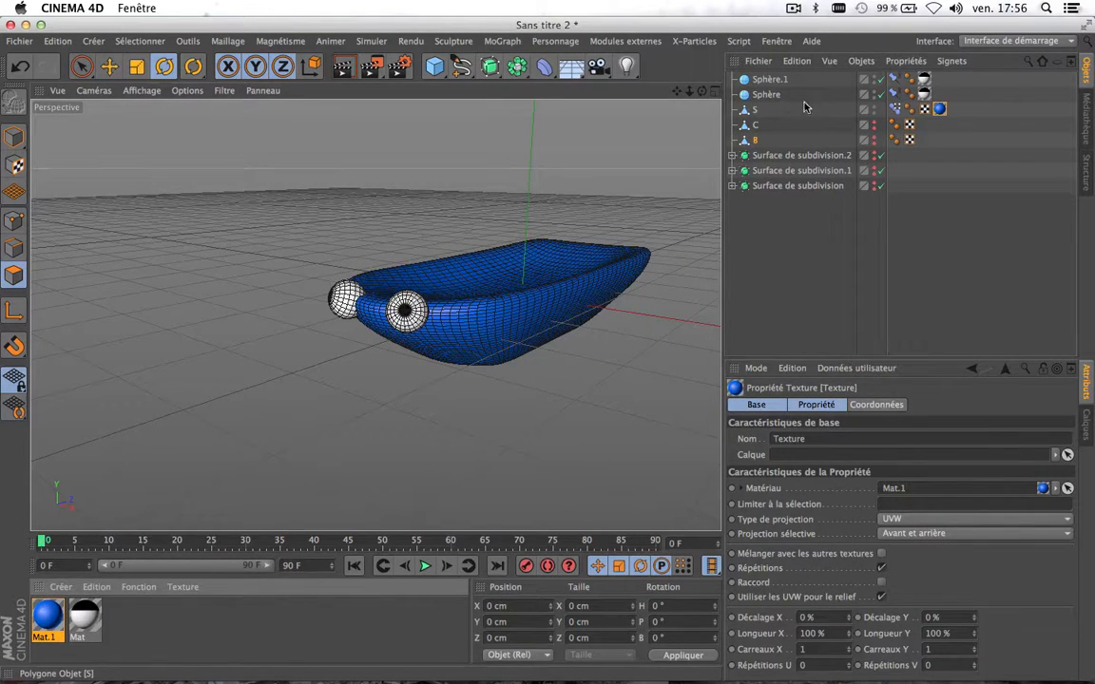
pyautogui.click(894, 108)
pyautogui.moveTo(915, 634); pyautogui.dragTo(1091, 605)
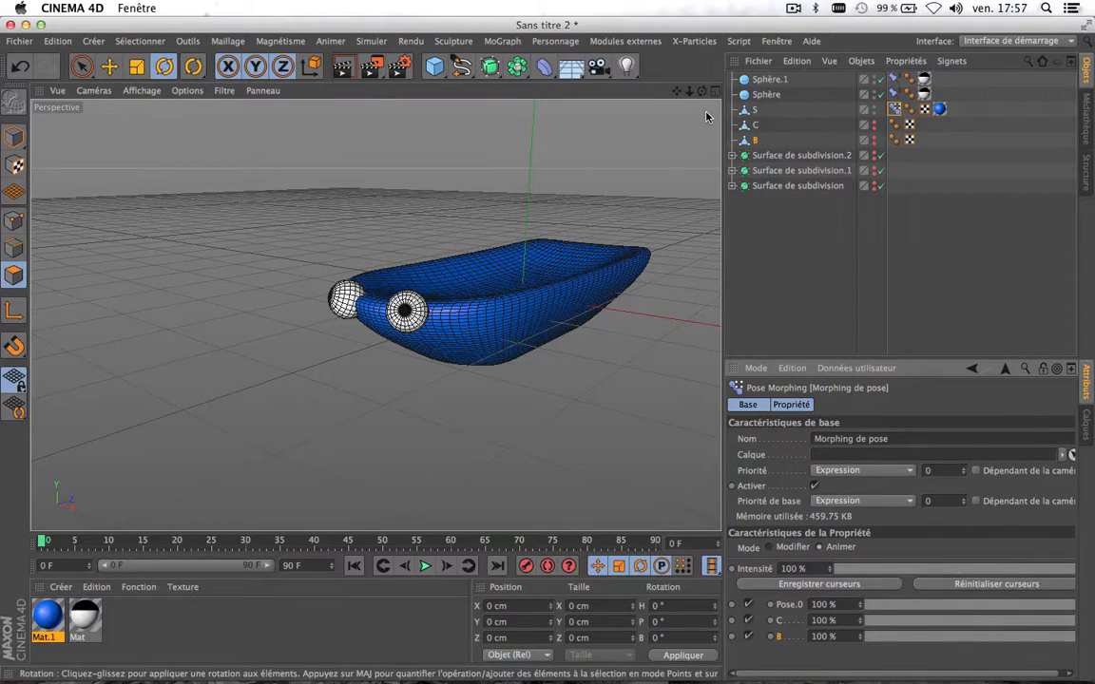
# Set the animation's end frame to 130 and extend the preview range to 130 F
pyautogui.scroll(2, 570, 248)
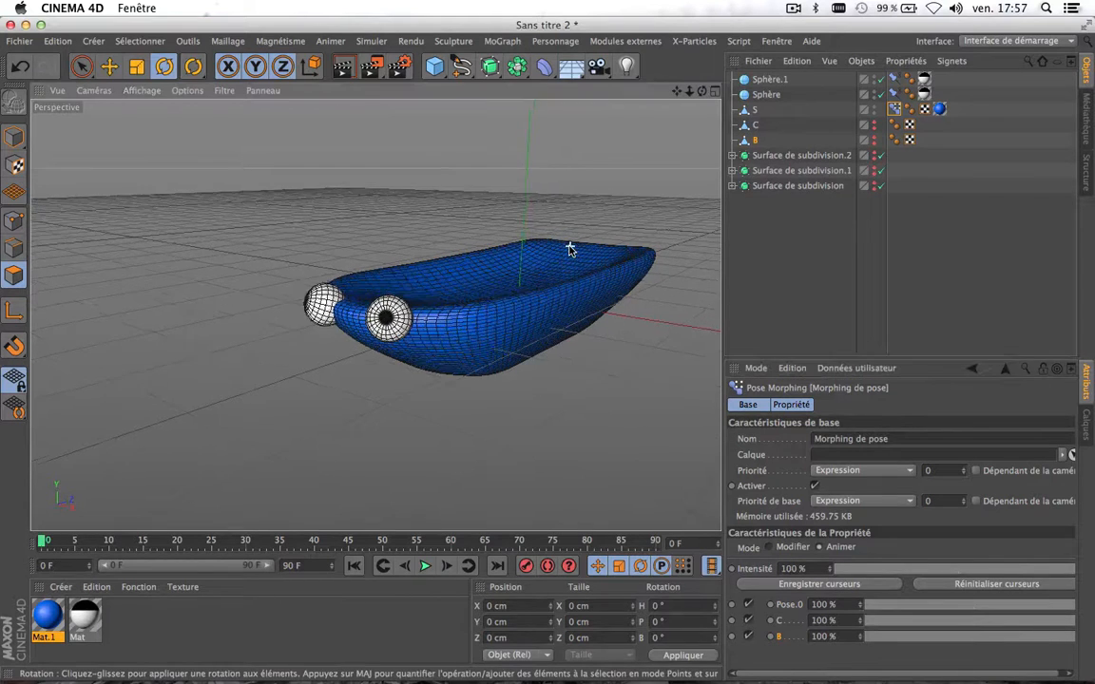
pyautogui.scroll(-2, 570, 249)
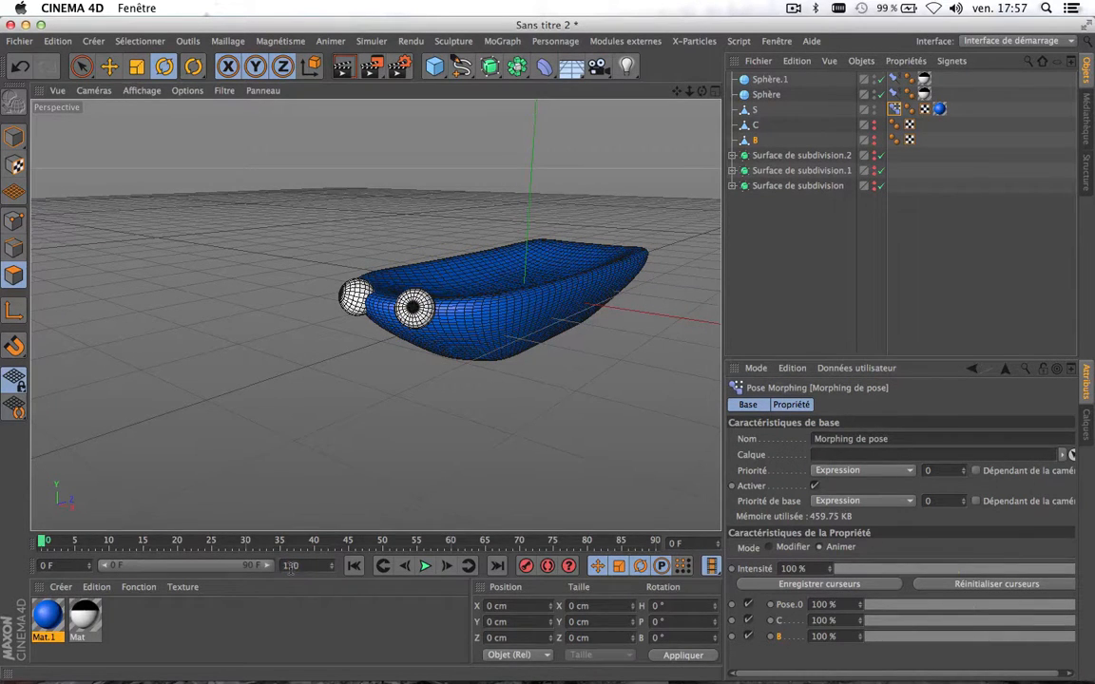
pyautogui.click(283, 618)
pyautogui.moveTo(223, 568); pyautogui.dragTo(301, 583)
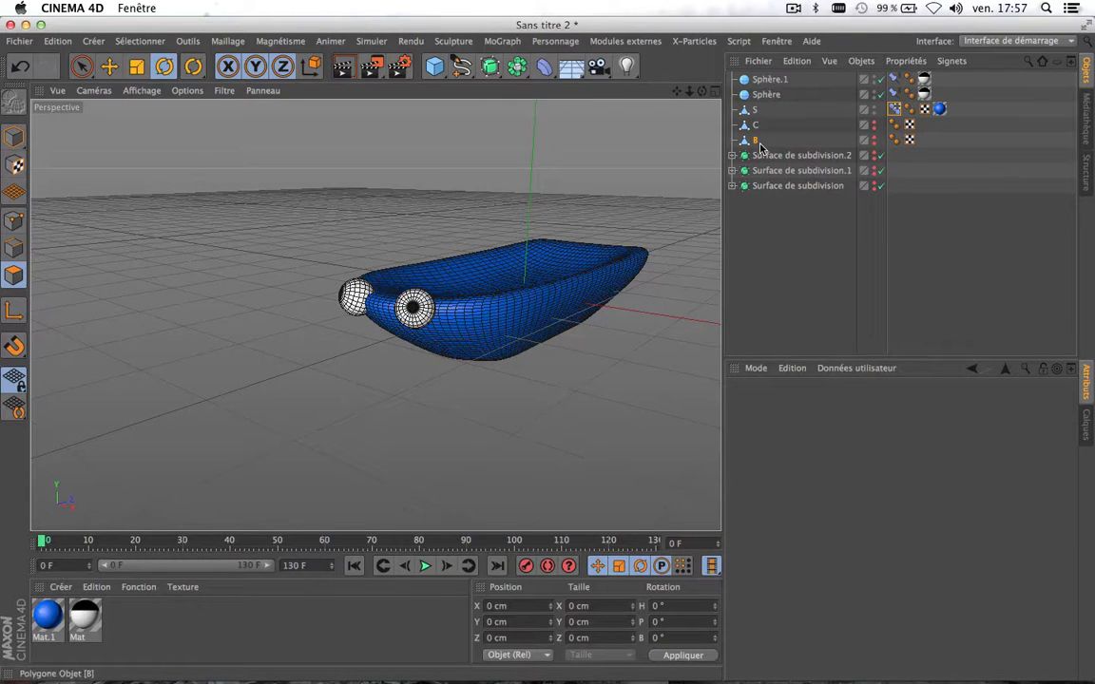
# At frame 0, keyframe S's Pose Morphing with Pose.0 at 100% and C and B at 0%
pyautogui.click(896, 112)
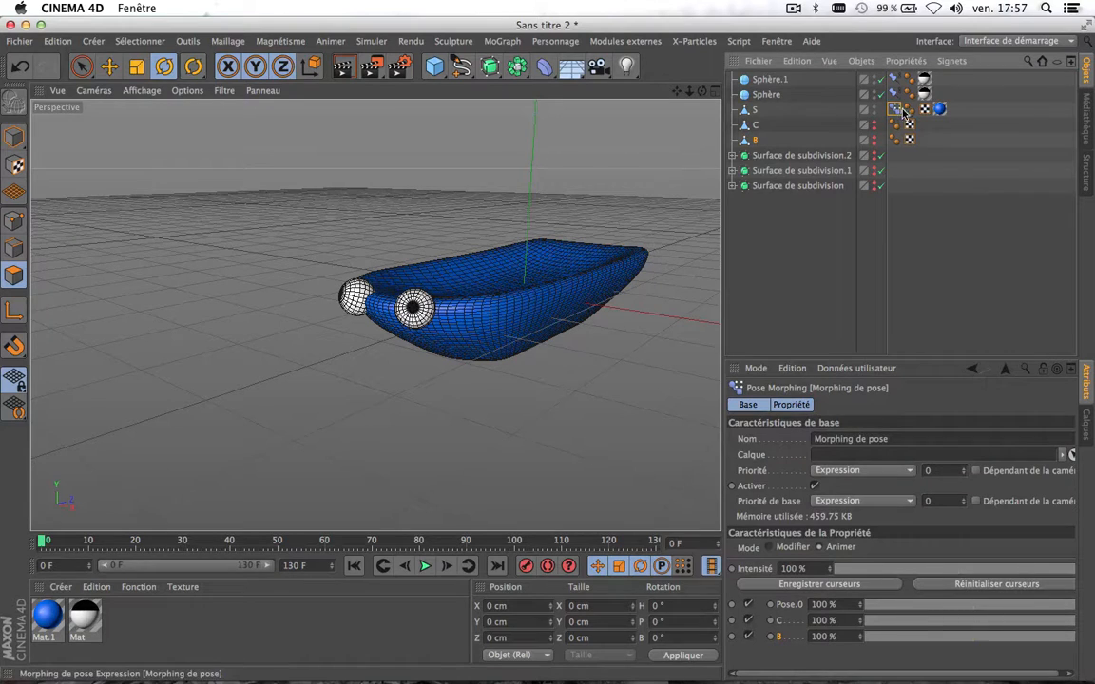
pyautogui.click(788, 406)
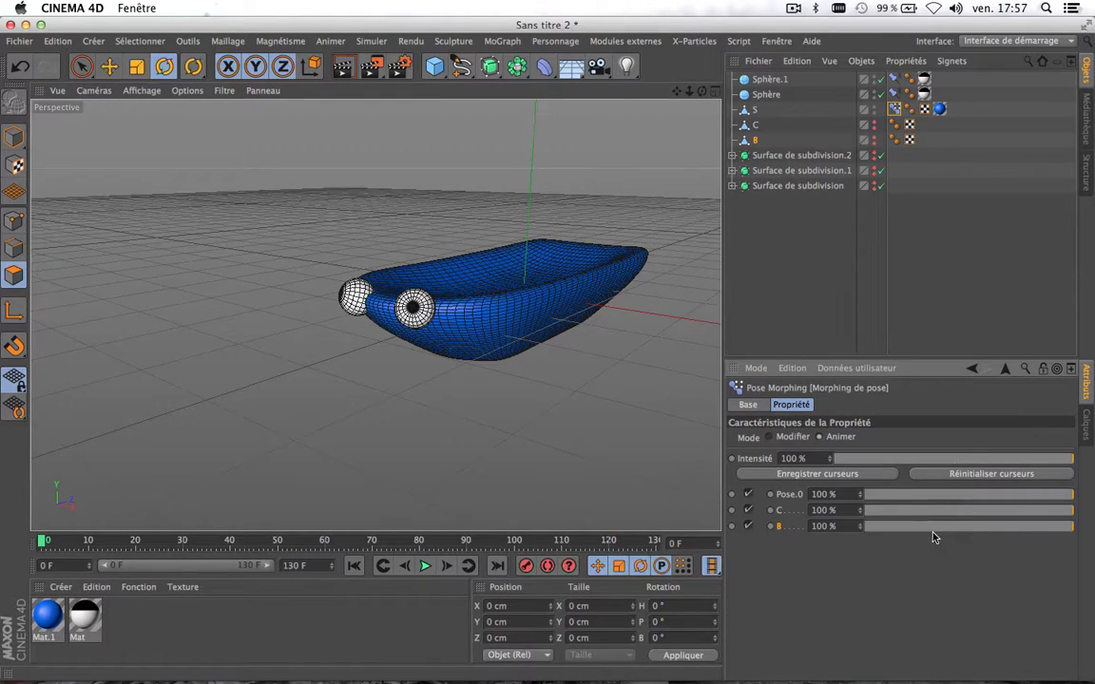
pyautogui.moveTo(960, 525); pyautogui.dragTo(788, 528)
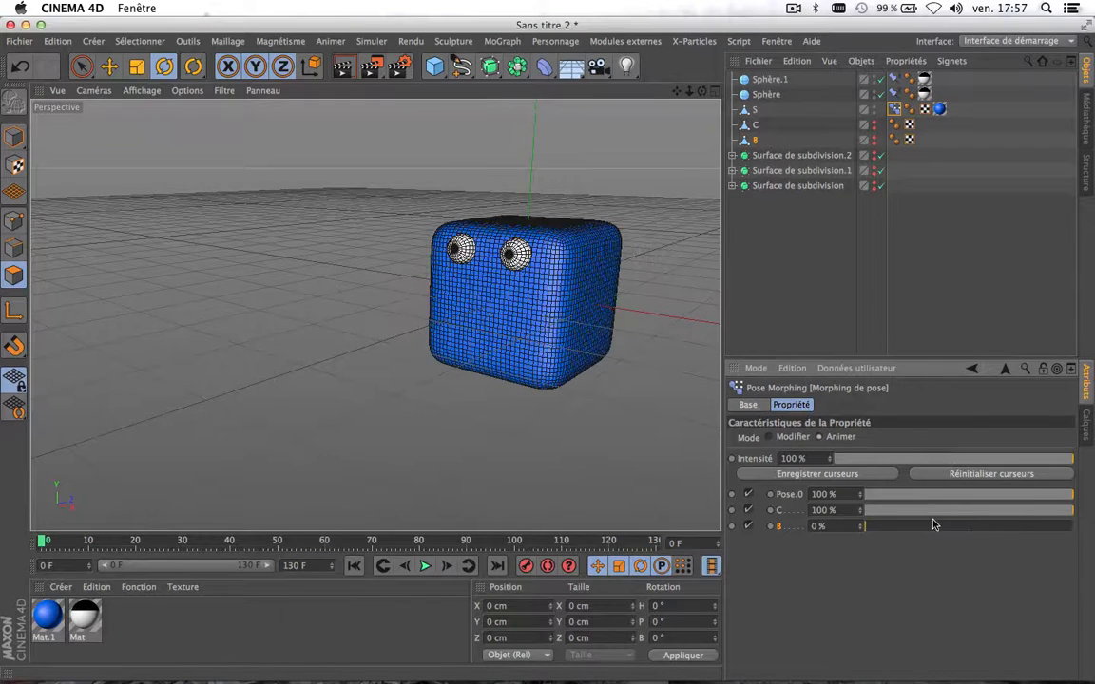
pyautogui.moveTo(932, 510); pyautogui.dragTo(775, 513)
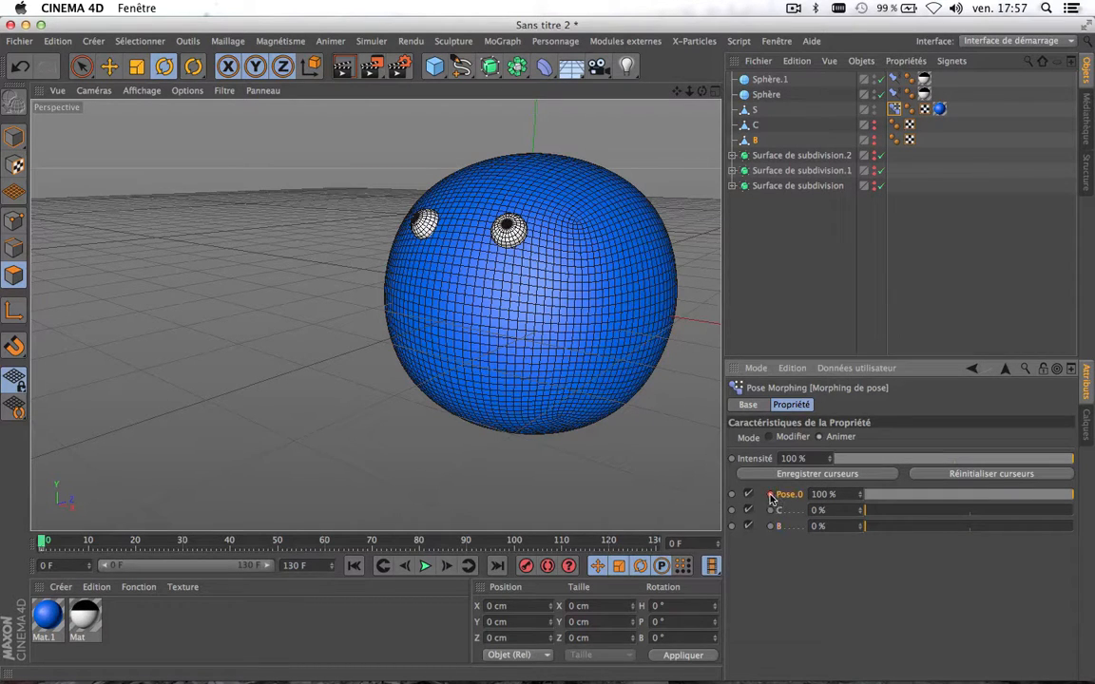
pyautogui.click(775, 526)
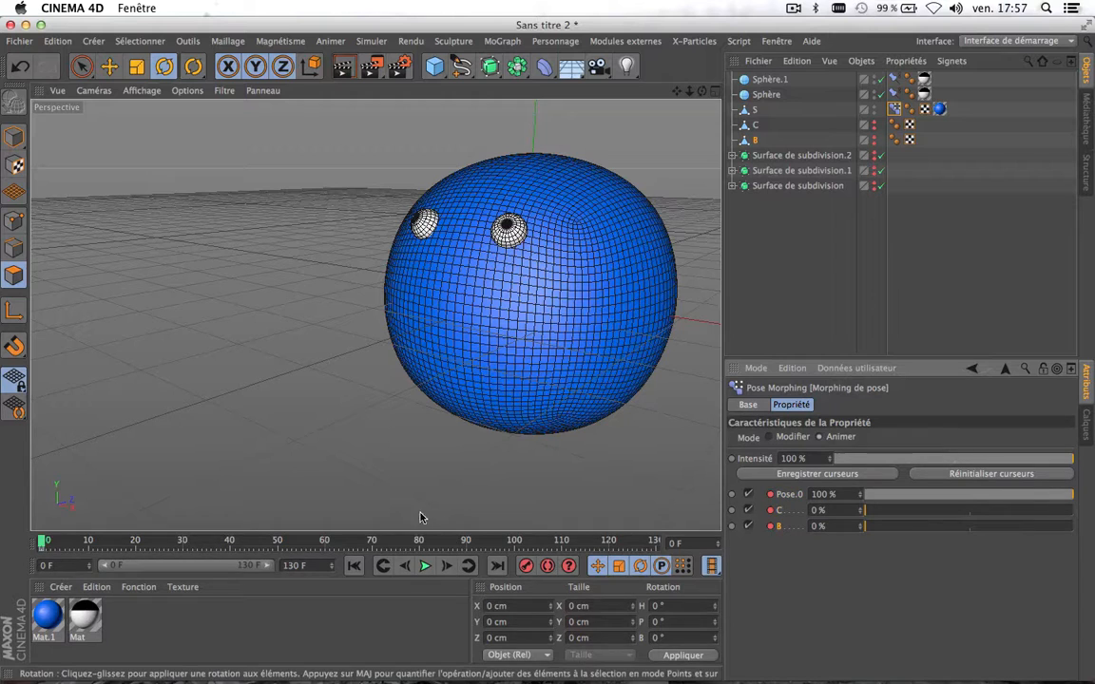
# Keyframe pose C at 100% and B at 0% on frame 40, keyframe B at 100% on frame 80, and preview the morph
pyautogui.moveTo(84, 540); pyautogui.dragTo(229, 542)
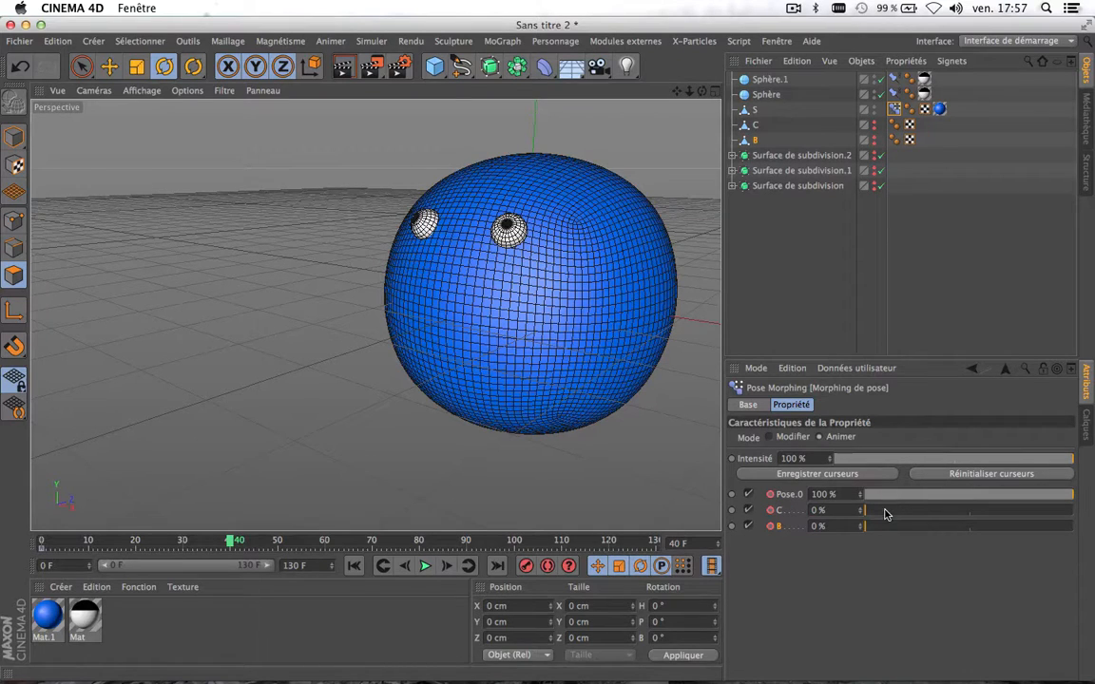
pyautogui.moveTo(884, 514); pyautogui.dragTo(1090, 510)
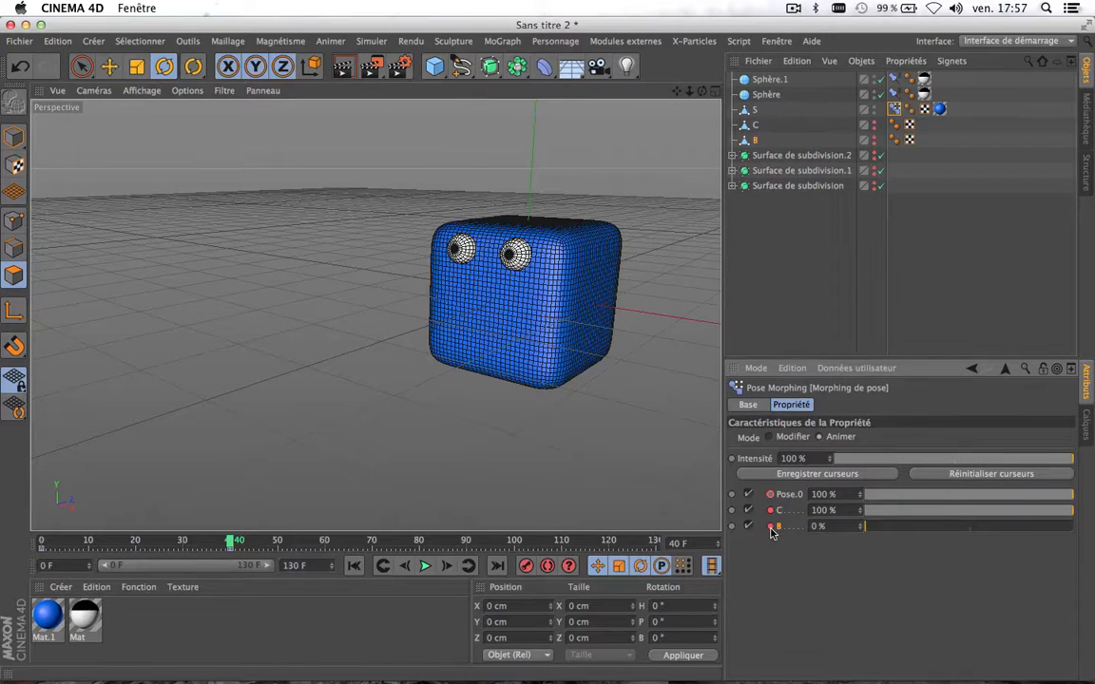
pyautogui.moveTo(258, 543); pyautogui.dragTo(427, 549)
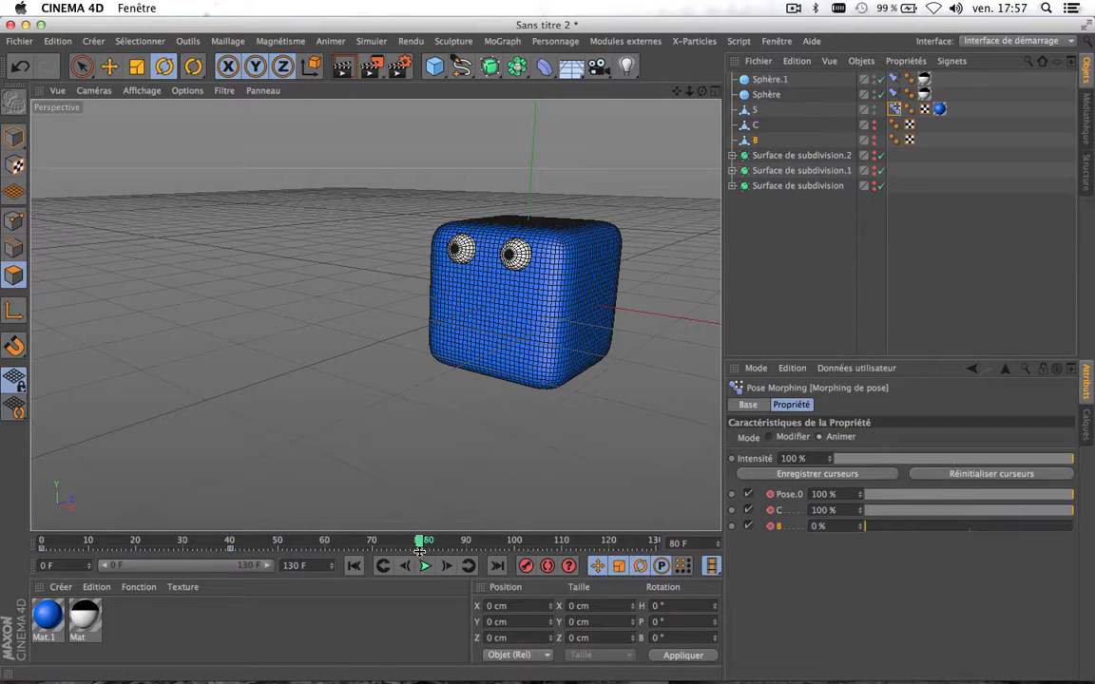
pyautogui.moveTo(884, 530); pyautogui.dragTo(1093, 537)
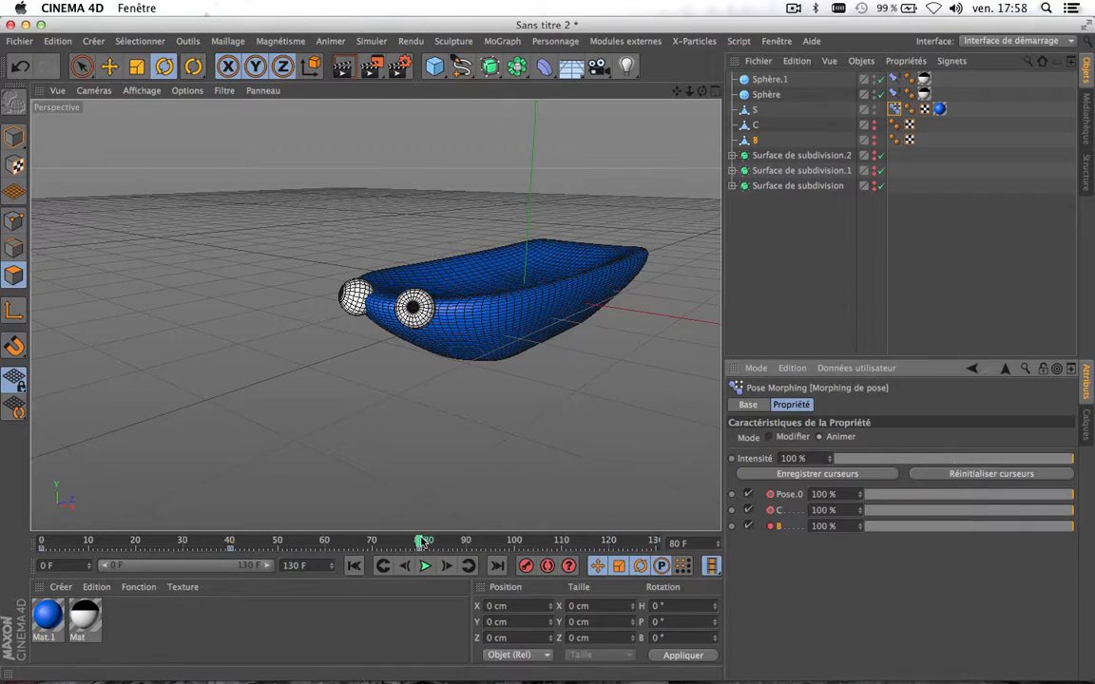
pyautogui.moveTo(419, 543); pyautogui.dragTo(342, 561)
pyautogui.click(424, 566)
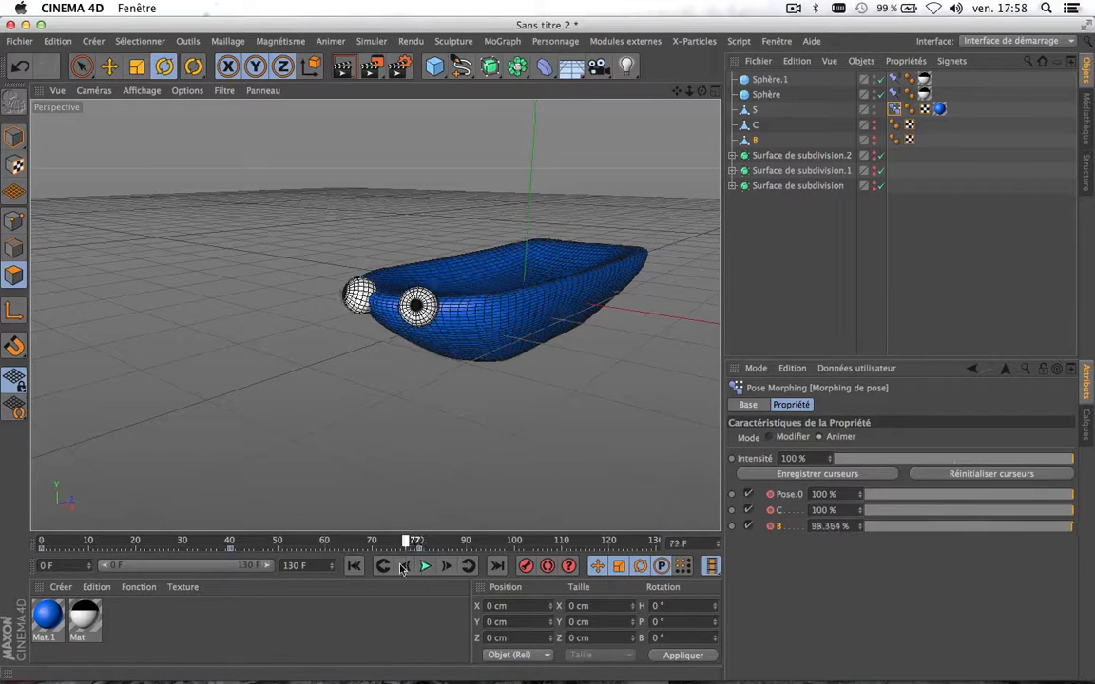
# At frame 130, set the C and B pose strengths to 0% and keyframe both
pyautogui.moveTo(414, 573); pyautogui.dragTo(663, 590)
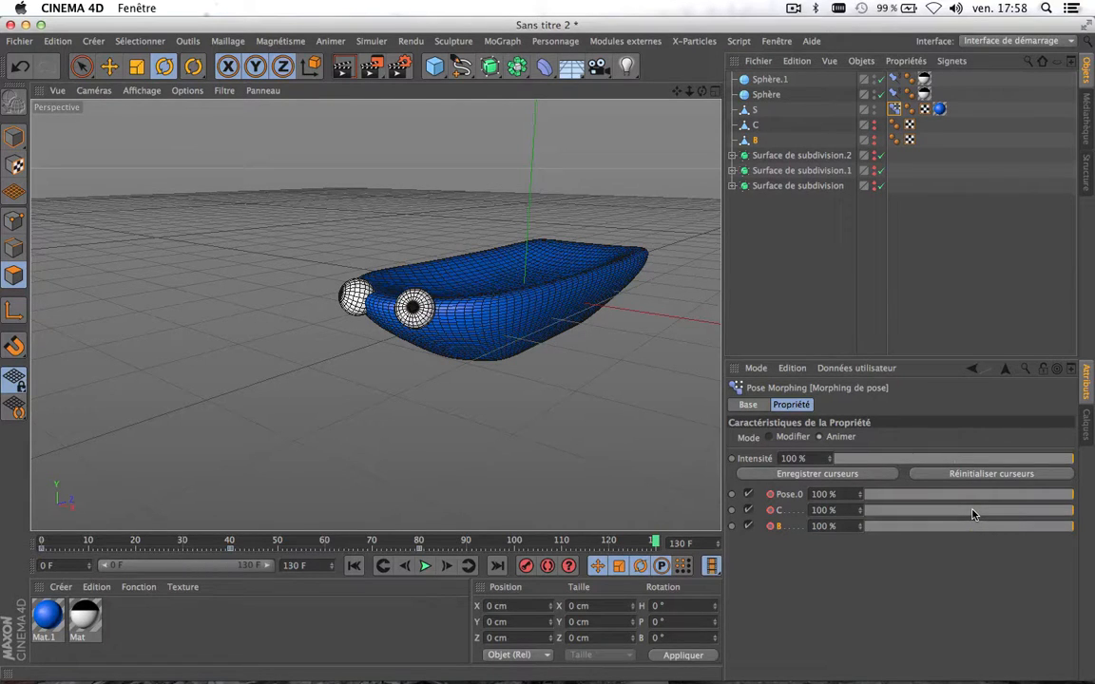
pyautogui.moveTo(972, 514); pyautogui.dragTo(874, 535)
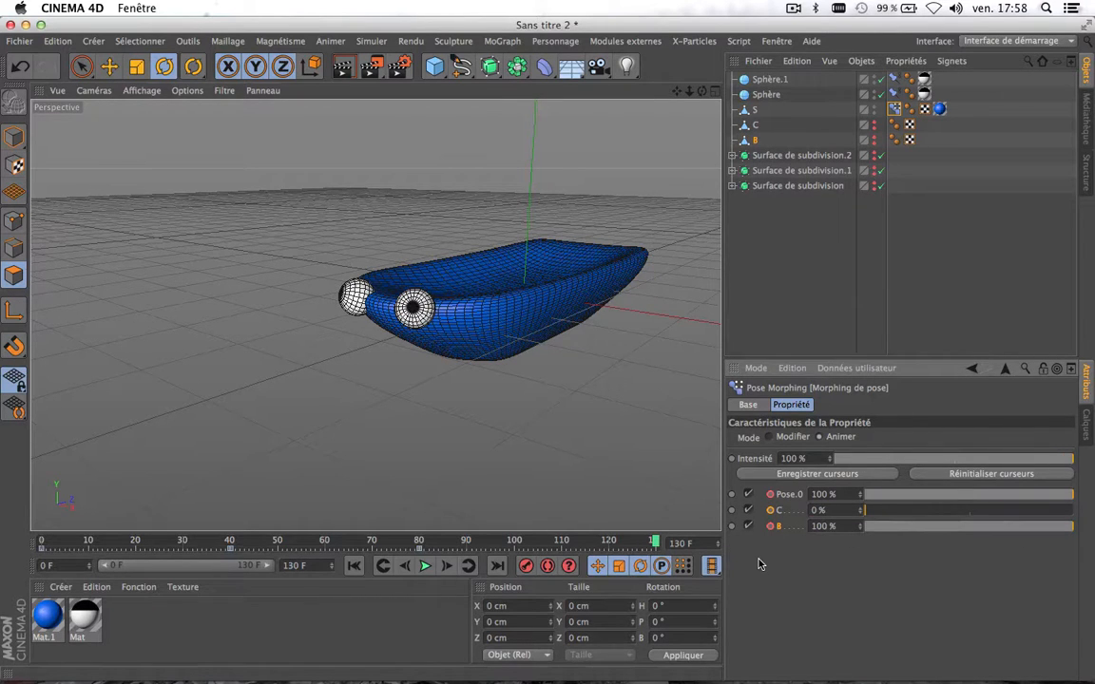
pyautogui.moveTo(866, 511); pyautogui.dragTo(1094, 538)
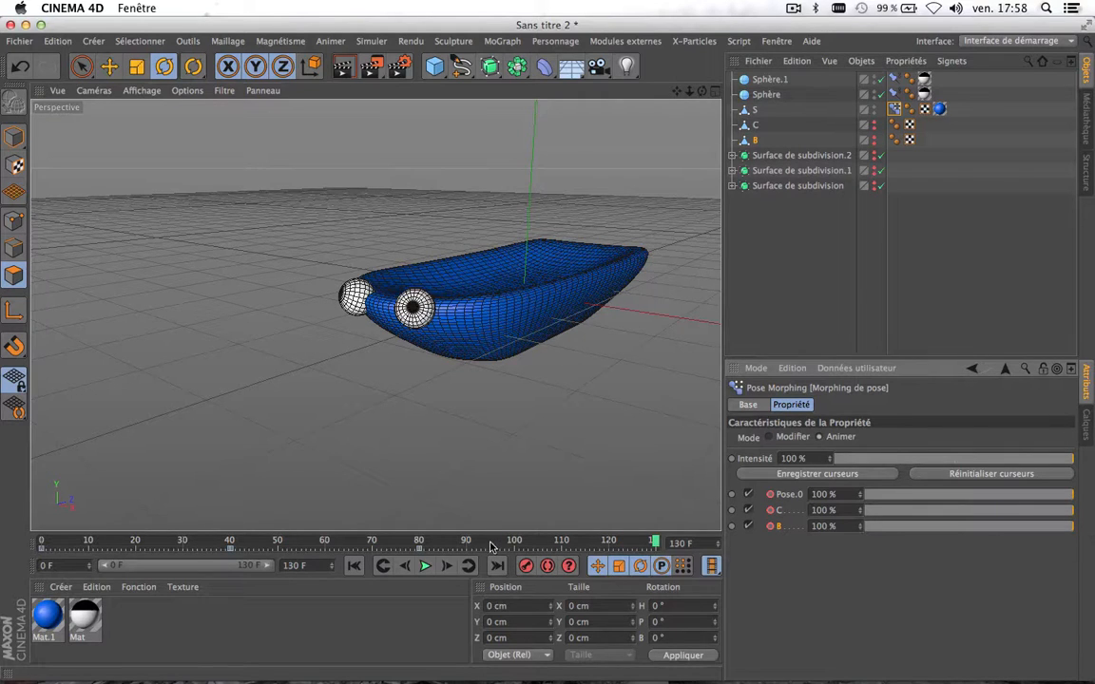
pyautogui.moveTo(491, 547); pyautogui.dragTo(653, 550)
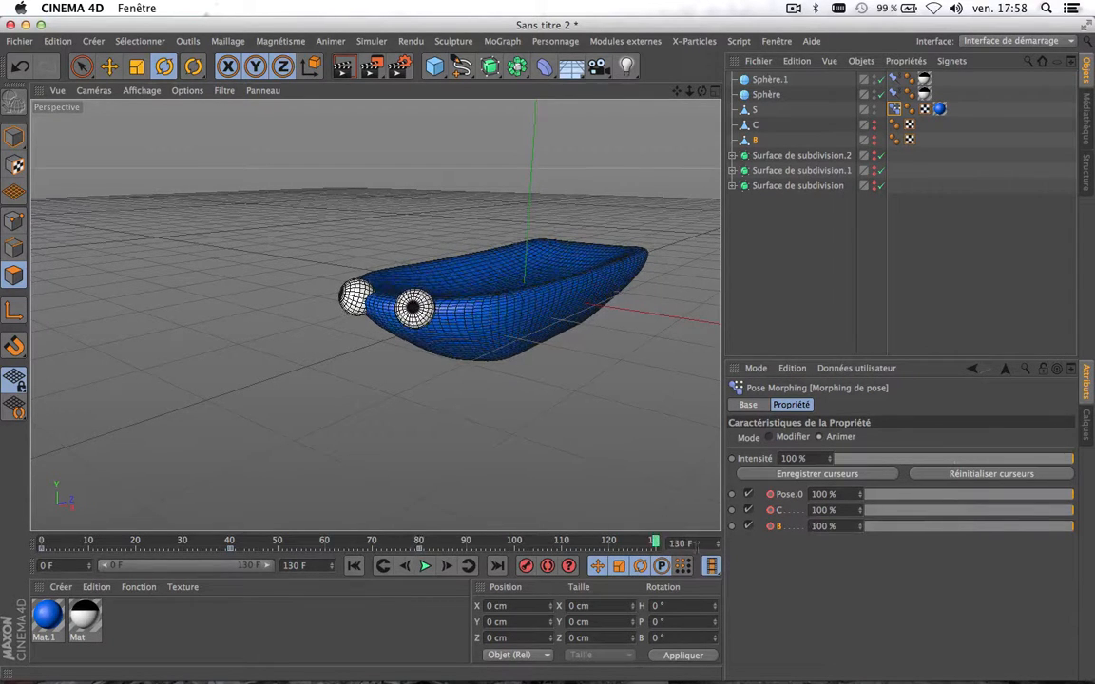
pyautogui.moveTo(948, 496); pyautogui.dragTo(861, 527)
pyautogui.moveTo(946, 525); pyautogui.dragTo(826, 518)
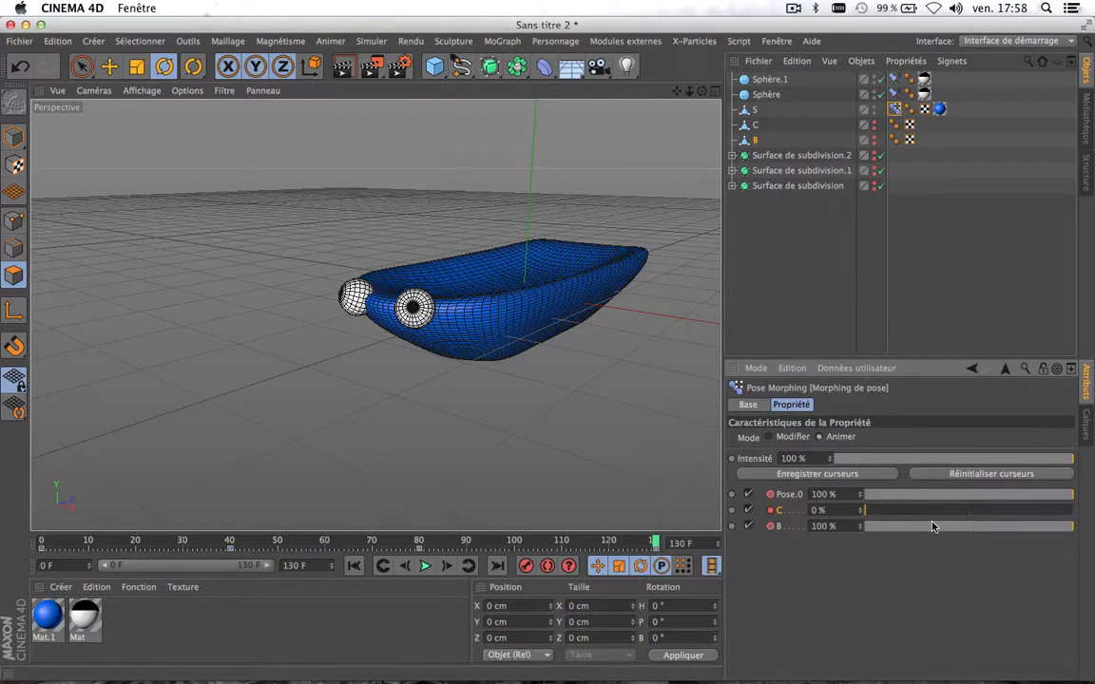
pyautogui.moveTo(932, 527); pyautogui.dragTo(769, 530)
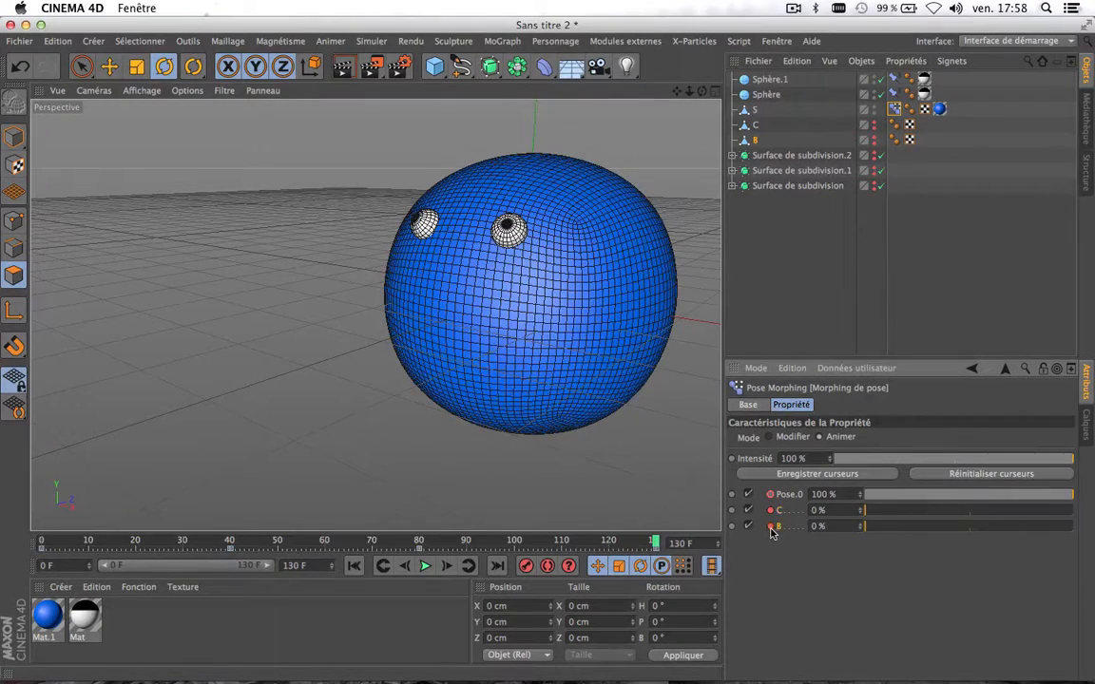
# Play the morph animation from frame 0 to check the transitions, and return to the start
pyautogui.moveTo(656, 542); pyautogui.dragTo(3, 605)
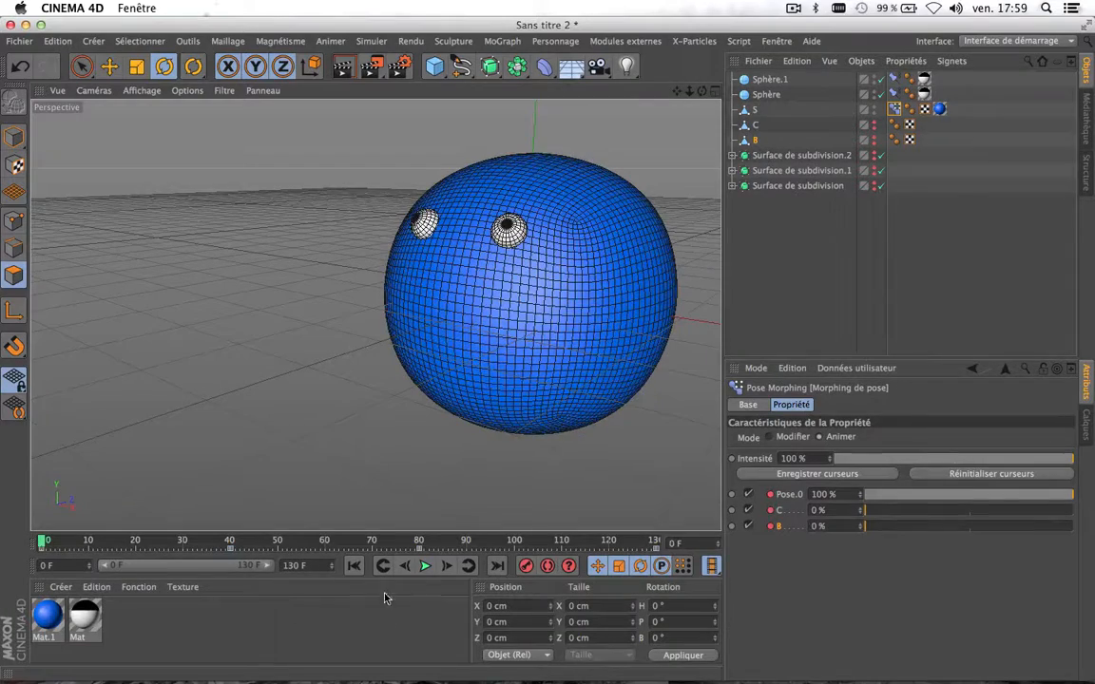
pyautogui.click(425, 566)
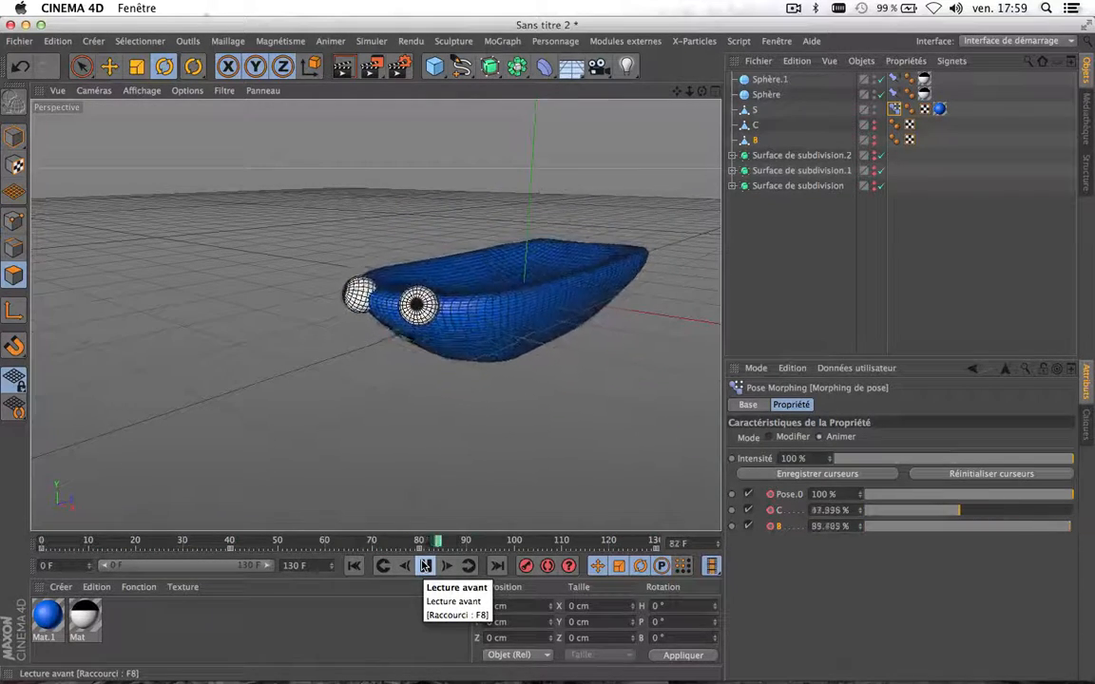
pyautogui.click(424, 565)
pyautogui.moveTo(419, 544); pyautogui.dragTo(40, 541)
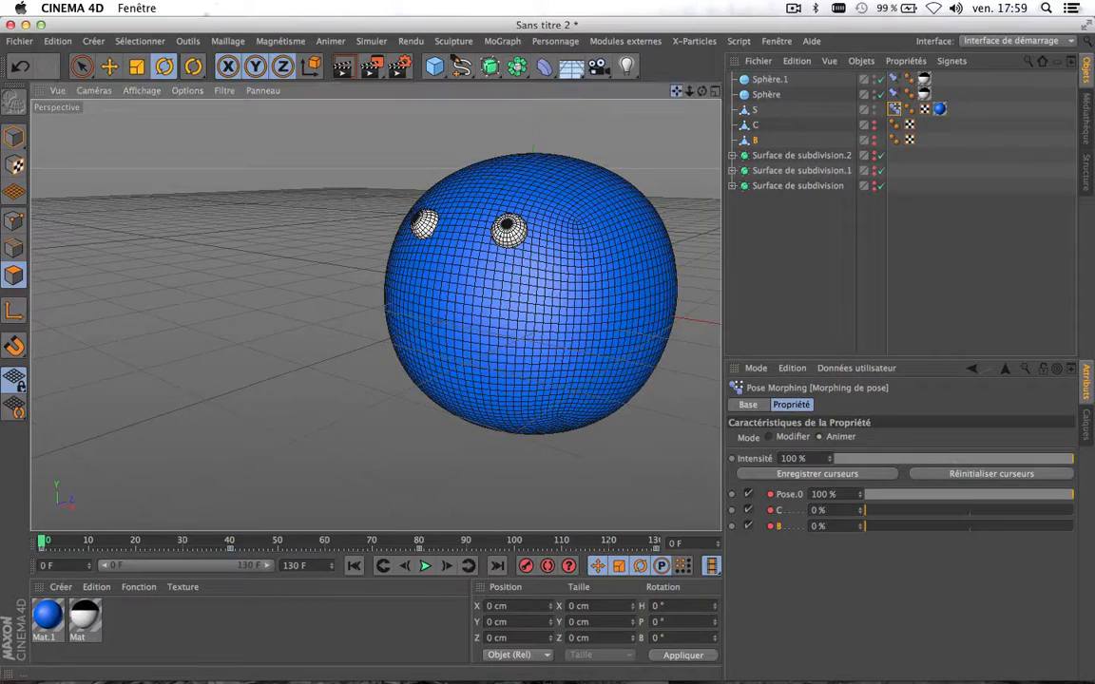
# Add a Vibration tag to the S object
pyautogui.keyDown('alt'); pyautogui.moveTo(474, 303); pyautogui.dragTo(380, 316, button='middle'); pyautogui.keyUp('alt')
pyautogui.scroll(-5, 568, 314)
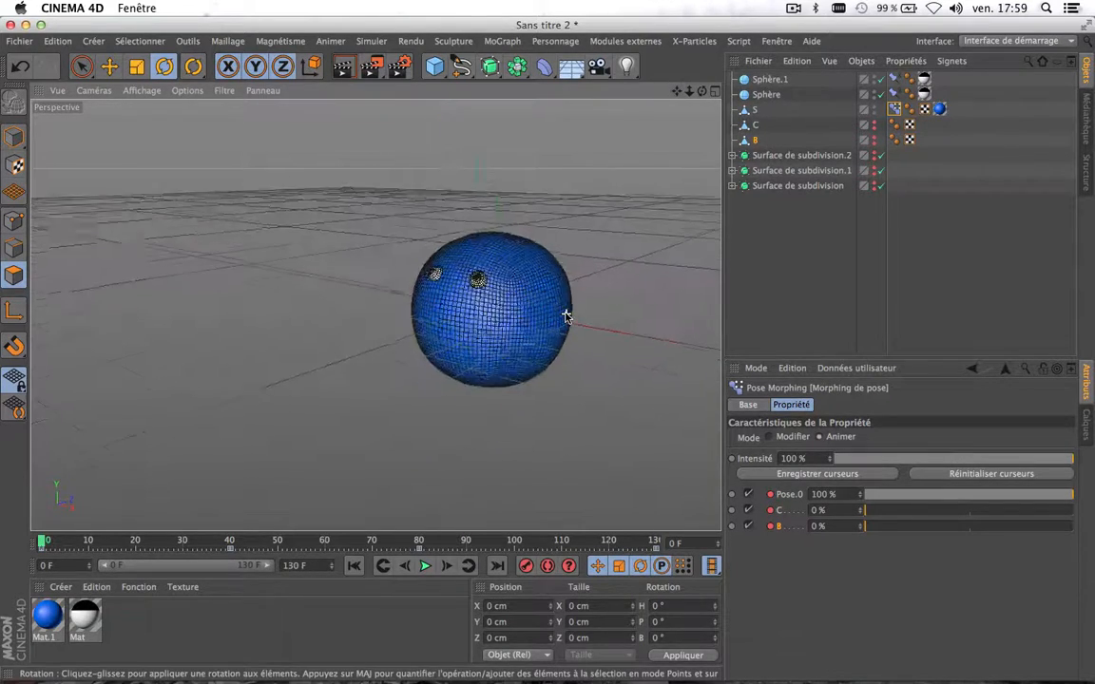
pyautogui.scroll(2, 567, 313)
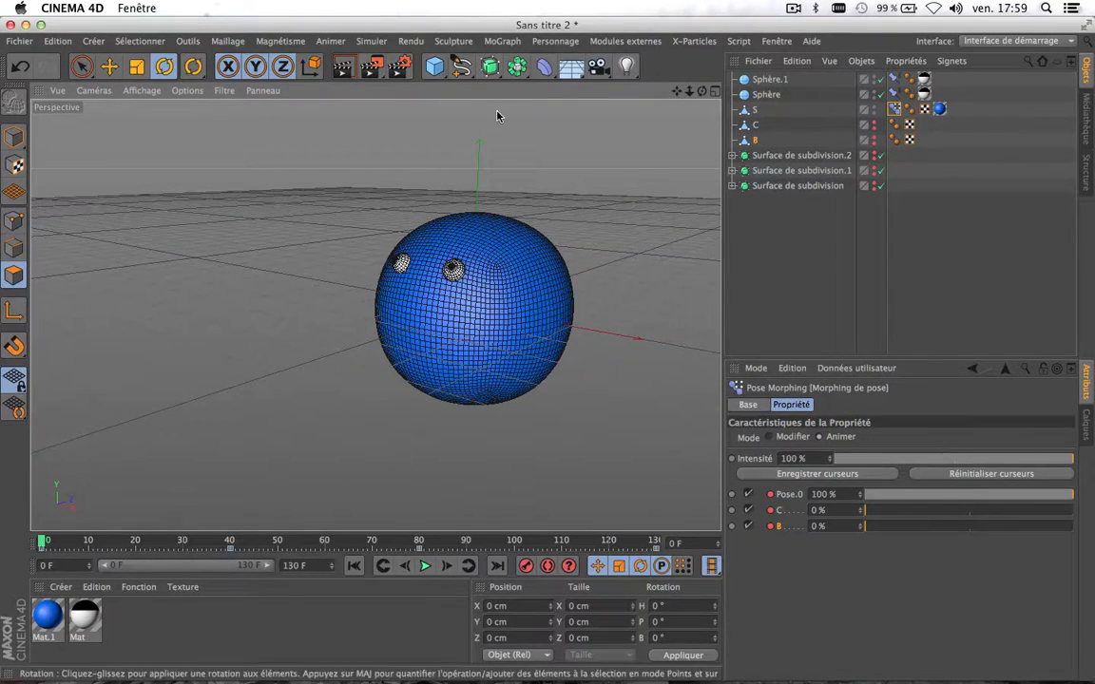
pyautogui.click(769, 254)
pyautogui.click(751, 112)
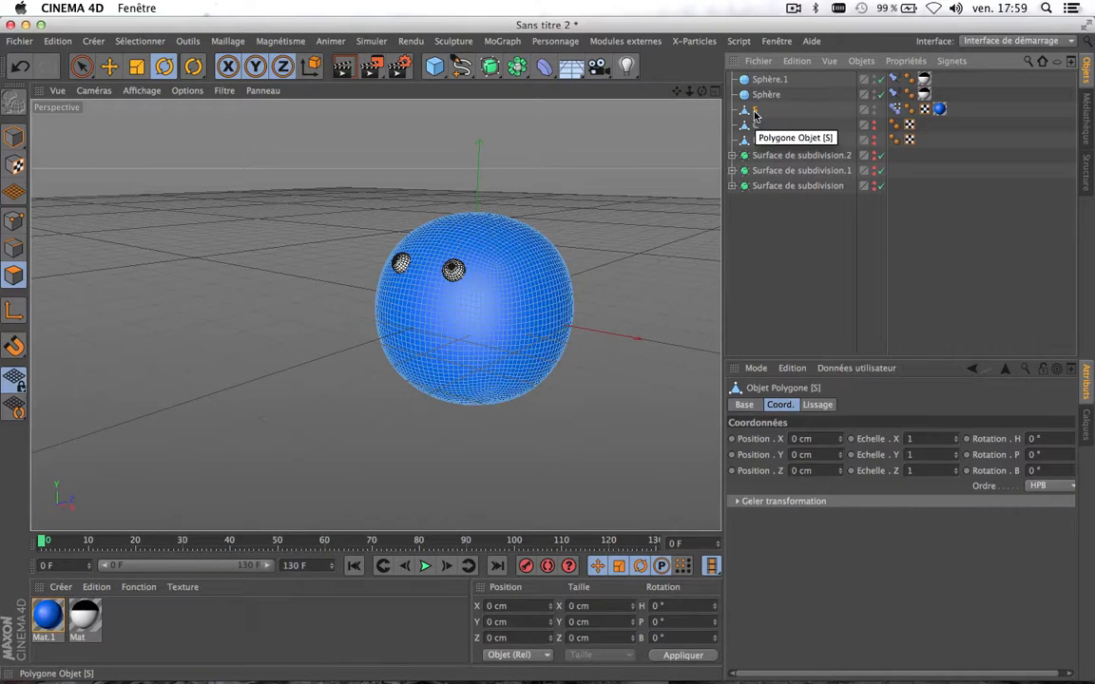
pyautogui.rightClick(754, 111)
pyautogui.moveTo(781, 113)
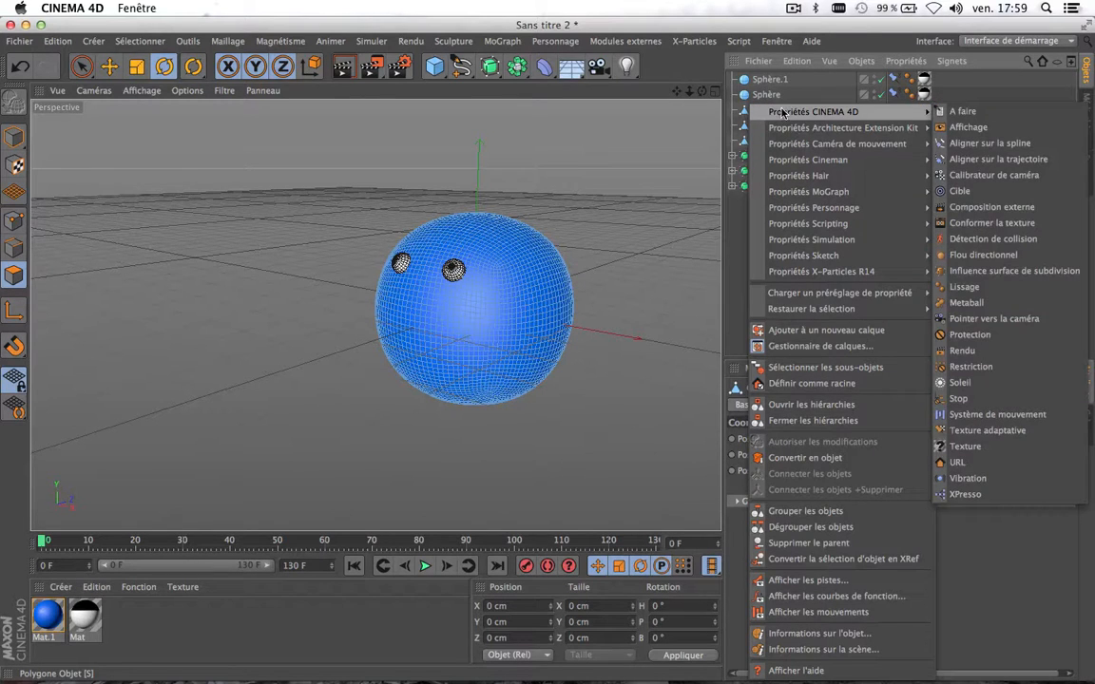
pyautogui.click(978, 480)
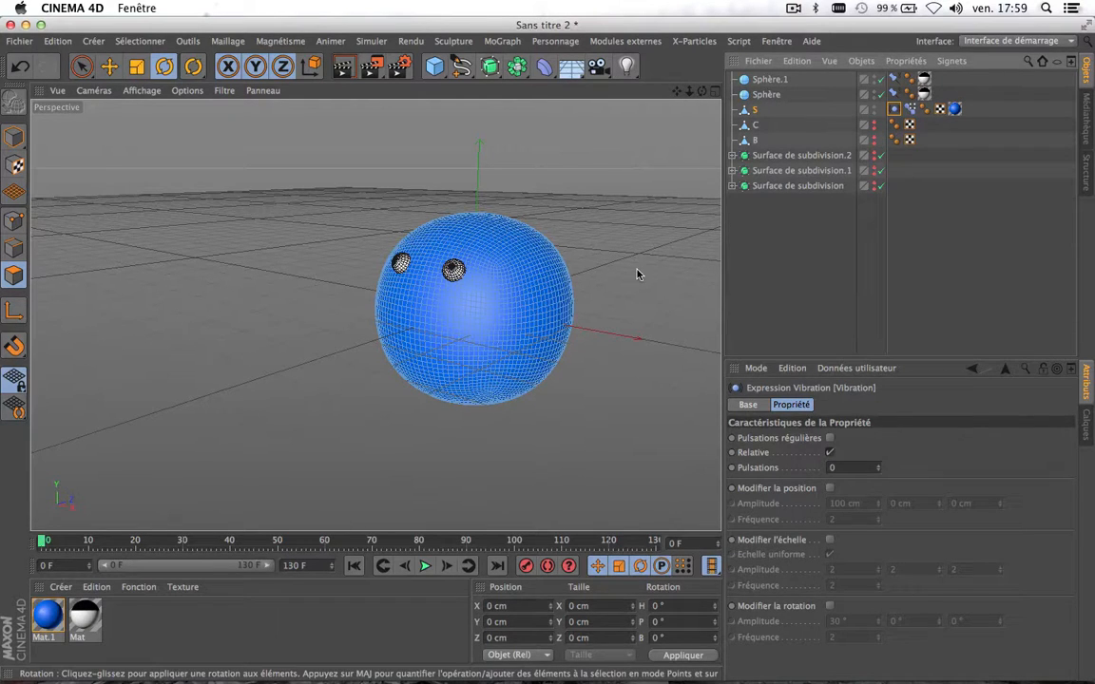
# Enable rotation in S's Vibration tag with amplitudes 9°, 5° and 6° and frequency 1.3, checking it during playback
pyautogui.click(829, 606)
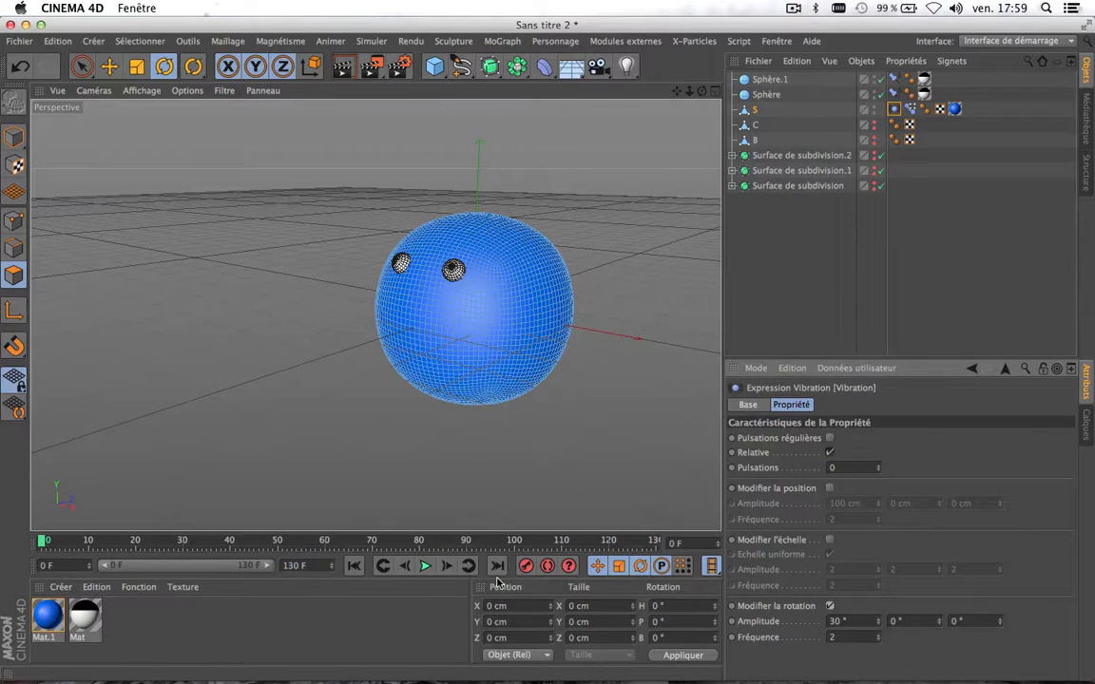
pyautogui.click(425, 566)
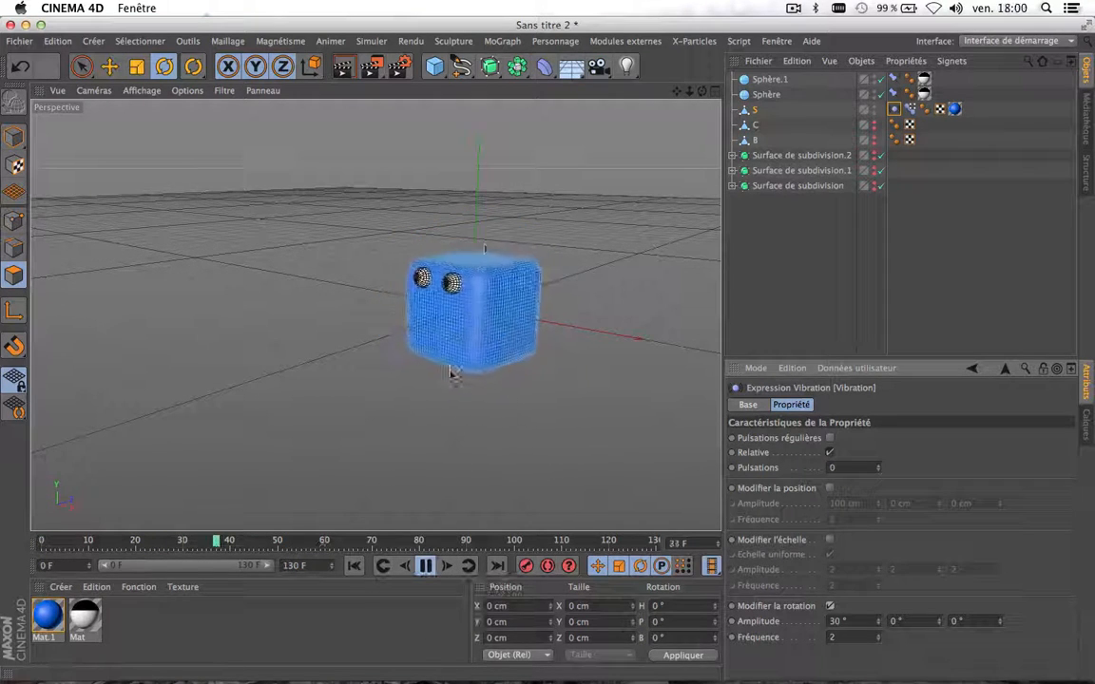
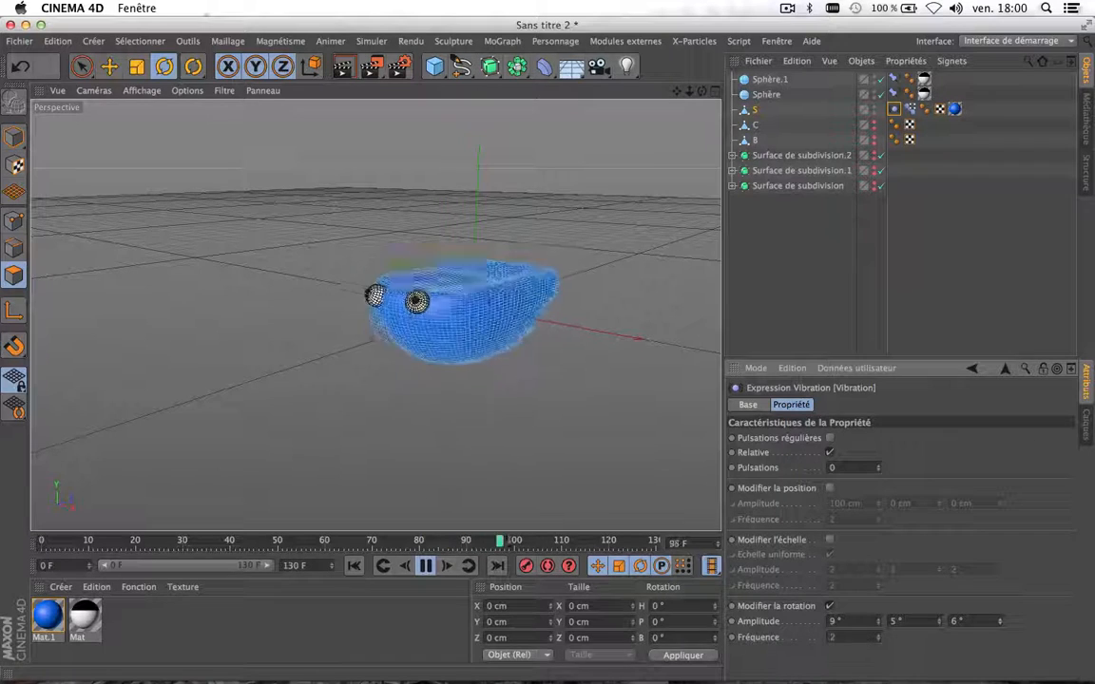
pyautogui.moveTo(876, 643); pyautogui.dragTo(879, 644)
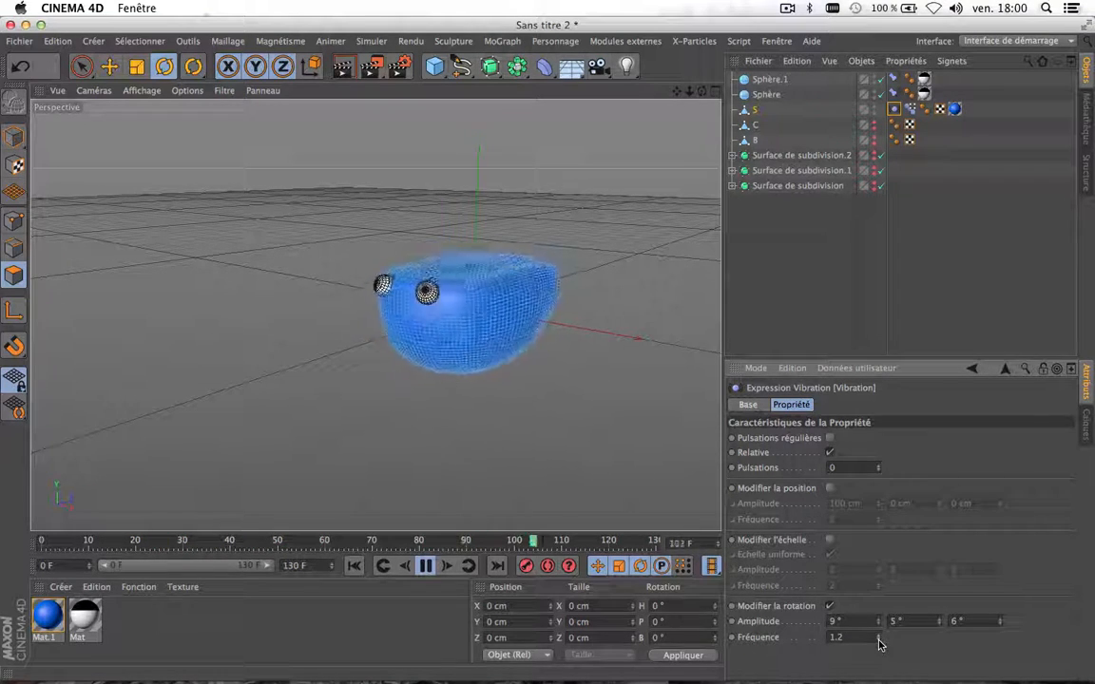
pyautogui.moveTo(878, 645); pyautogui.dragTo(878, 636)
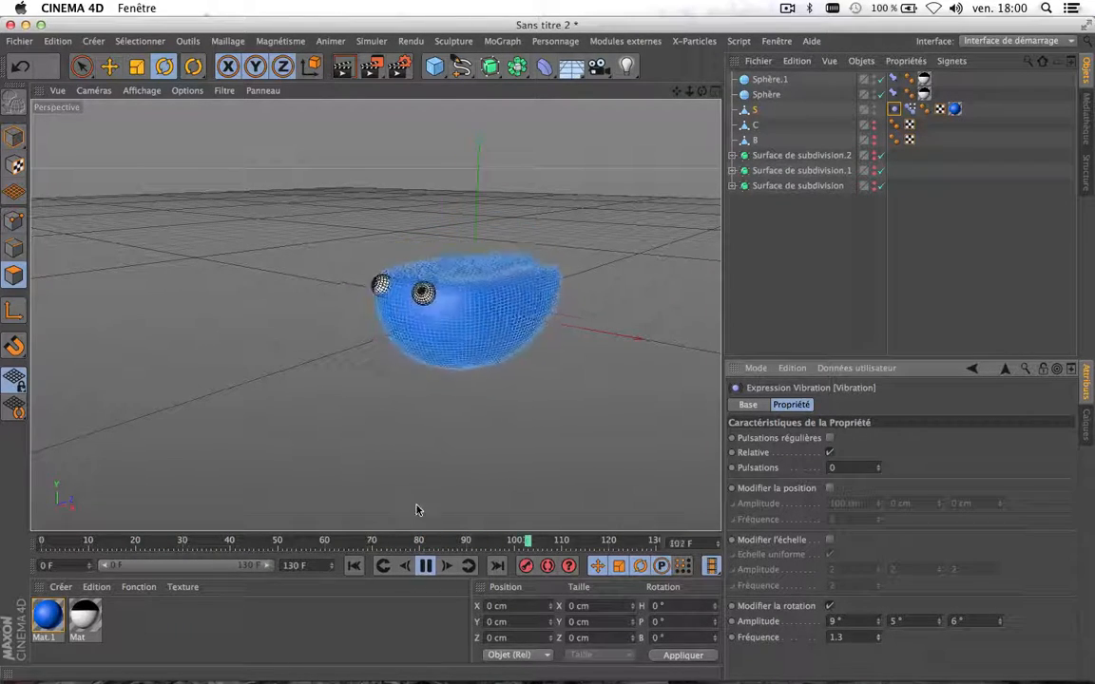
pyautogui.click(425, 568)
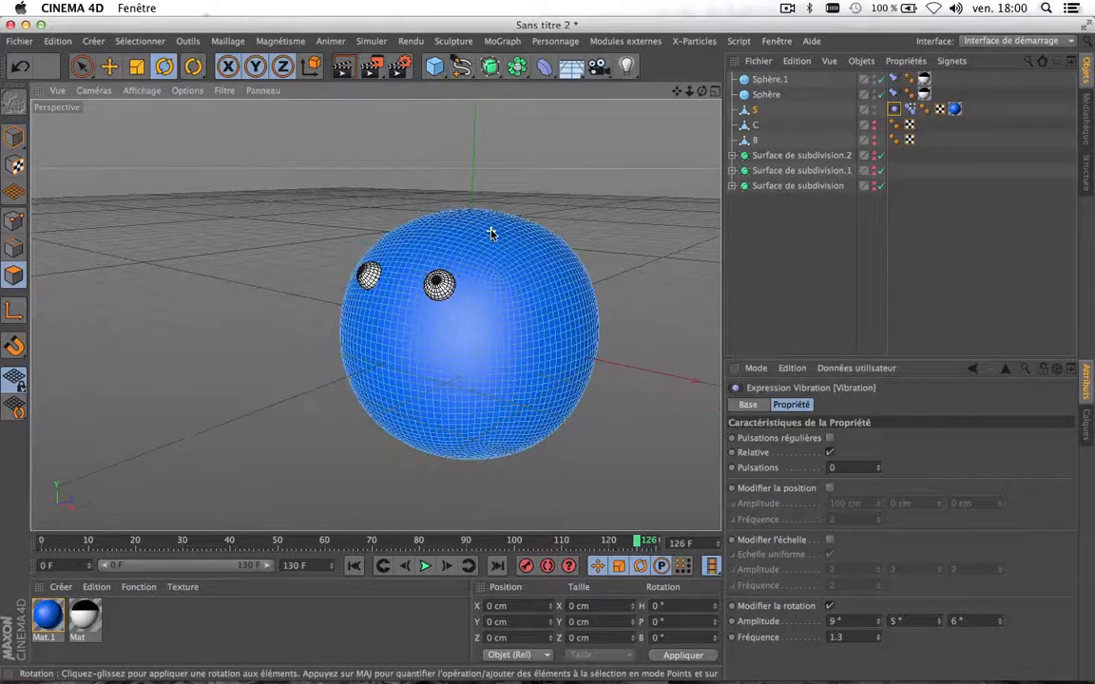
# Preview-render the blue character at frame 126 and examine it from different distances and angles
pyautogui.moveTo(676, 92); pyautogui.dragTo(376, 315)
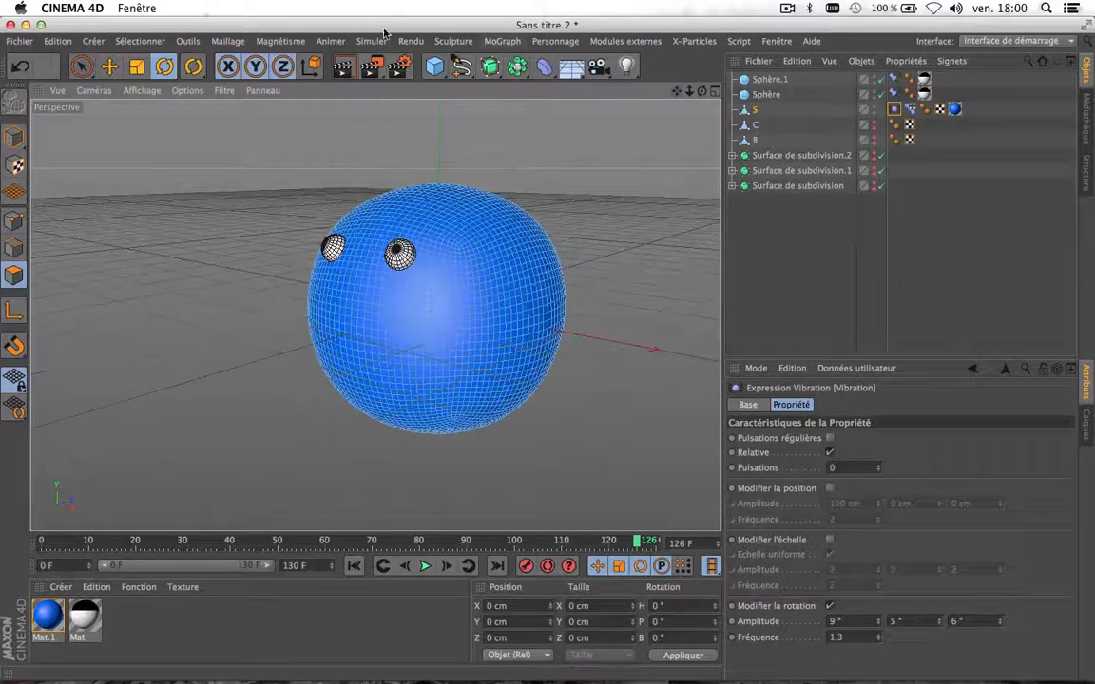
pyautogui.click(343, 66)
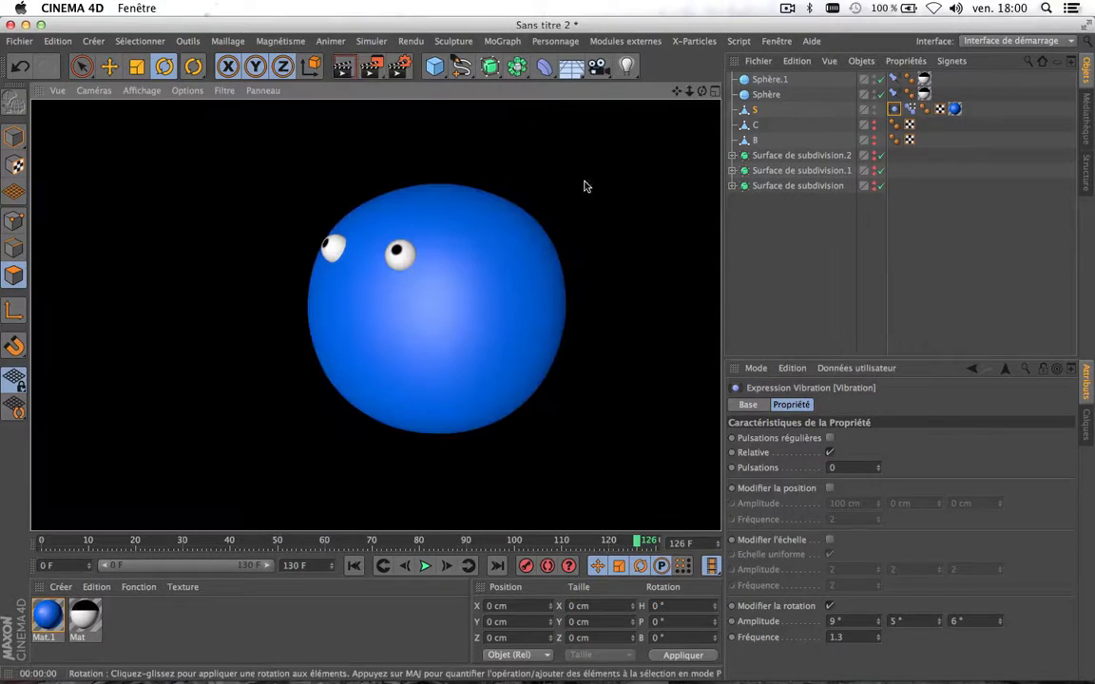
pyautogui.scroll(1, 448, 215)
pyautogui.scroll(-4, 447, 216)
pyautogui.scroll(10, 447, 215)
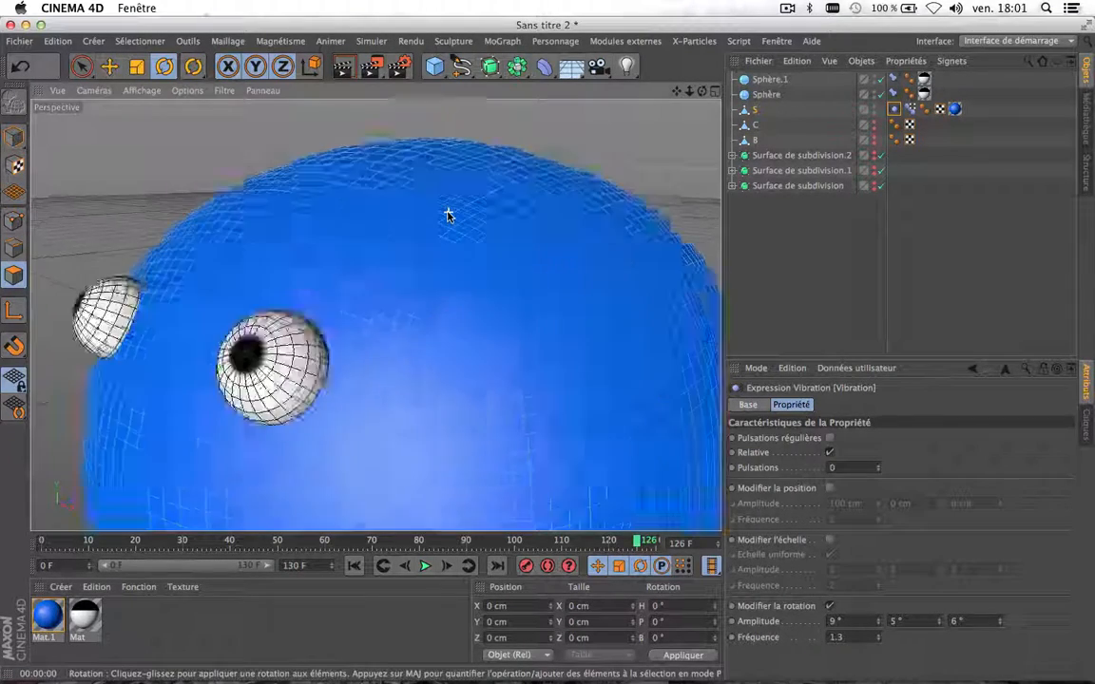
pyautogui.scroll(-12, 448, 216)
pyautogui.scroll(9, 448, 216)
pyautogui.scroll(-10, 448, 216)
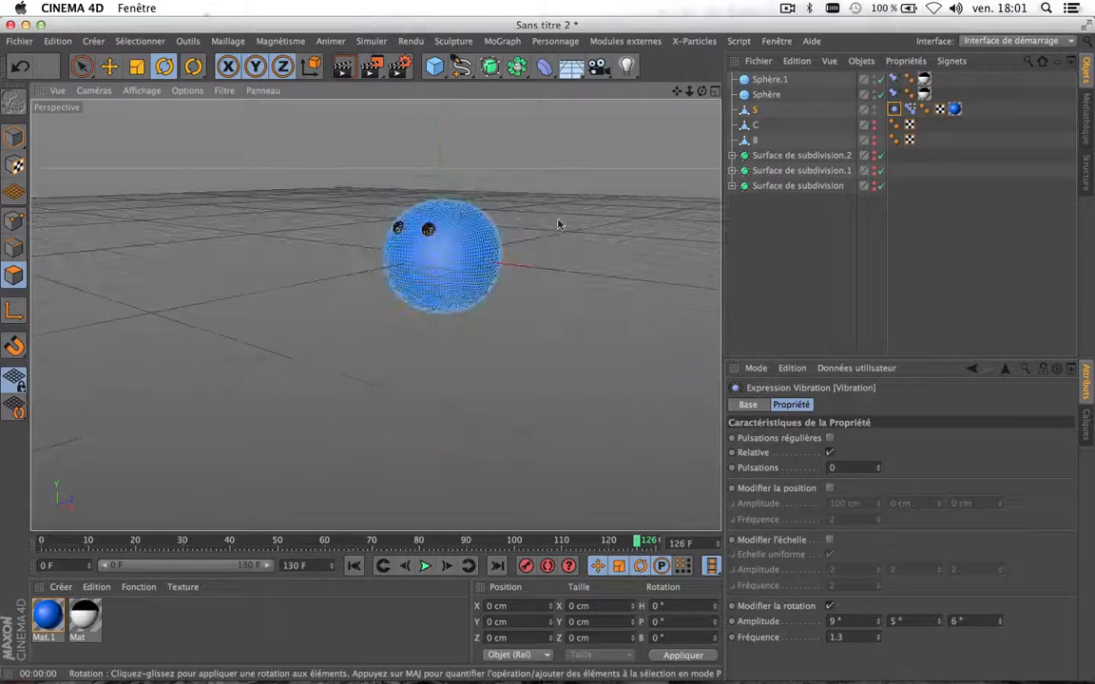
pyautogui.moveTo(702, 92); pyautogui.dragTo(668, 176)
pyautogui.moveTo(701, 90); pyautogui.dragTo(770, 88)
pyautogui.scroll(5, 423, 339)
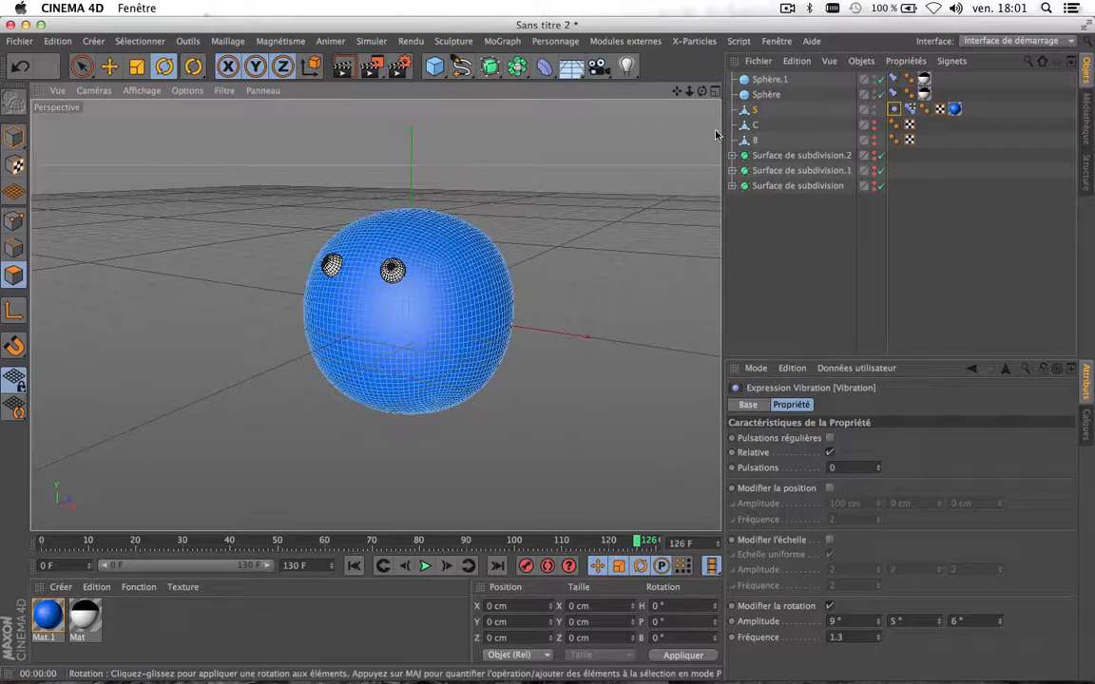
pyautogui.moveTo(702, 91); pyautogui.dragTo(683, 102)
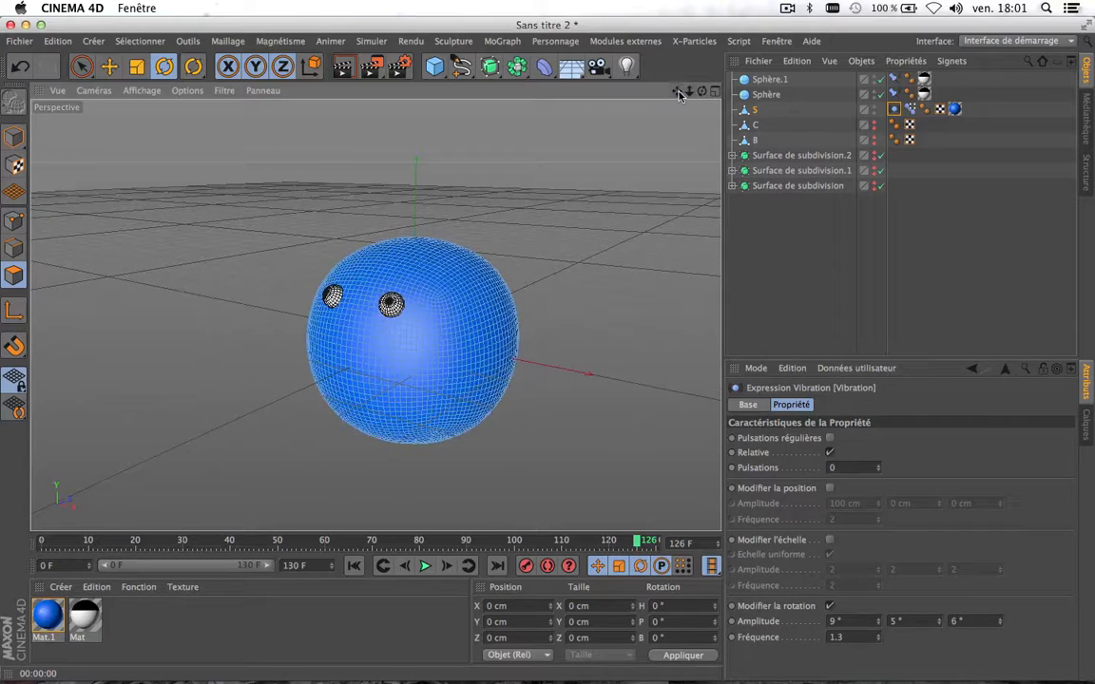
# Add a light object to the scene and change its type to Infinie
pyautogui.click(741, 268)
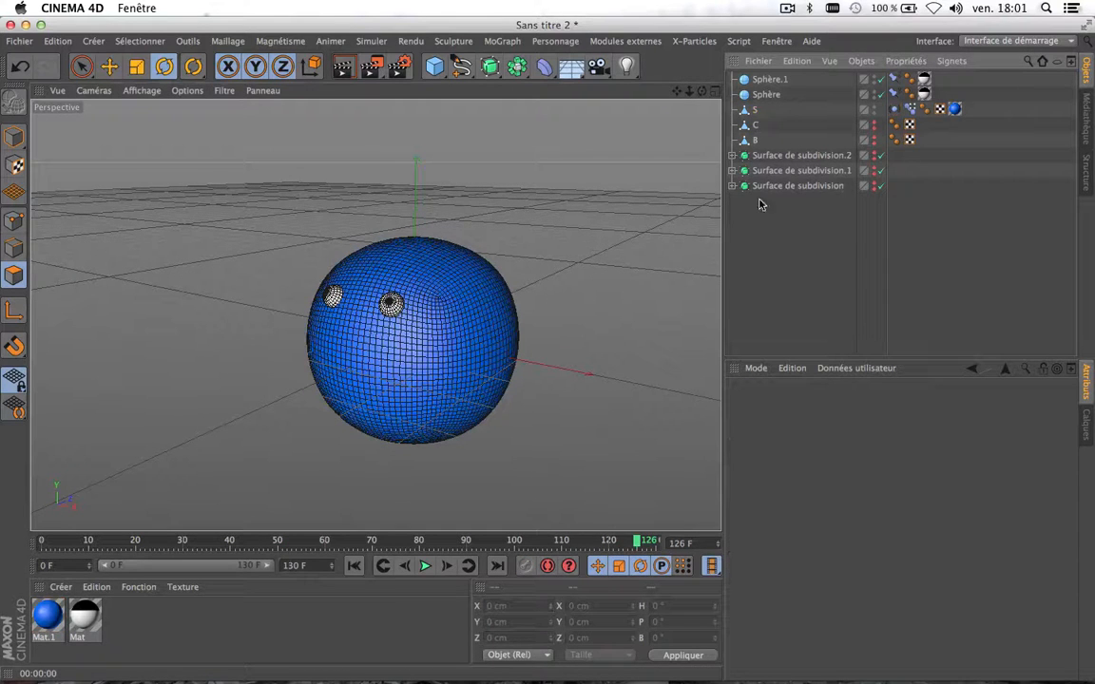
pyautogui.click(626, 67)
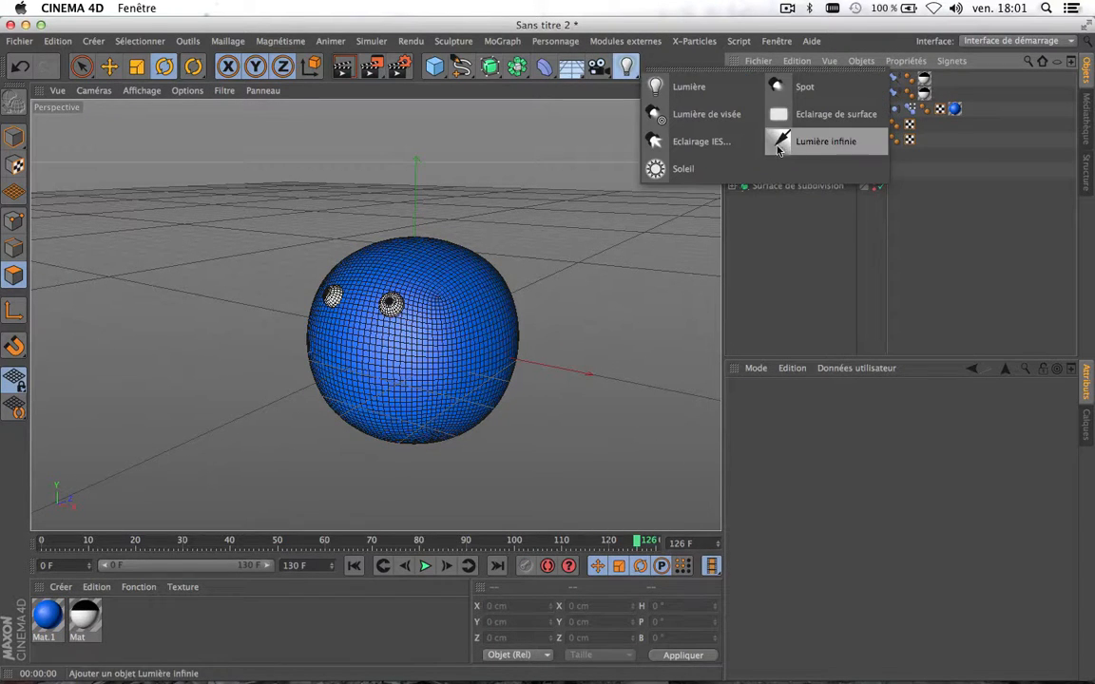
pyautogui.click(715, 87)
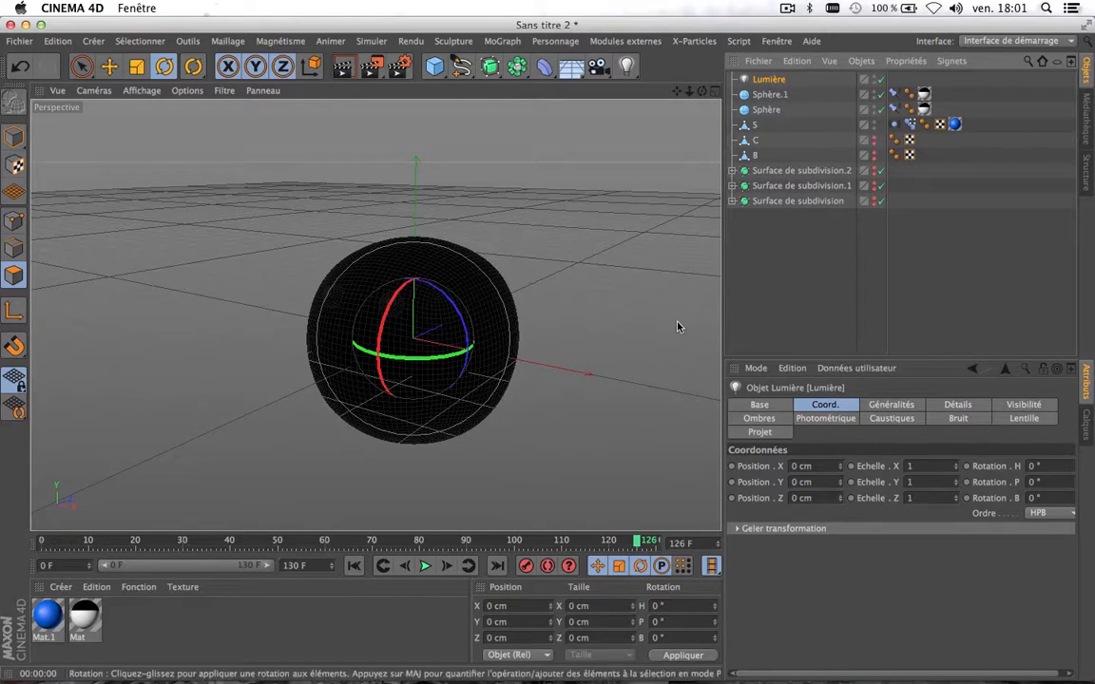
pyautogui.click(109, 66)
pyautogui.moveTo(412, 239)
pyautogui.mouseDown()
pyautogui.moveTo(415, 186)
pyautogui.moveTo(415, 253)
pyautogui.mouseUp()
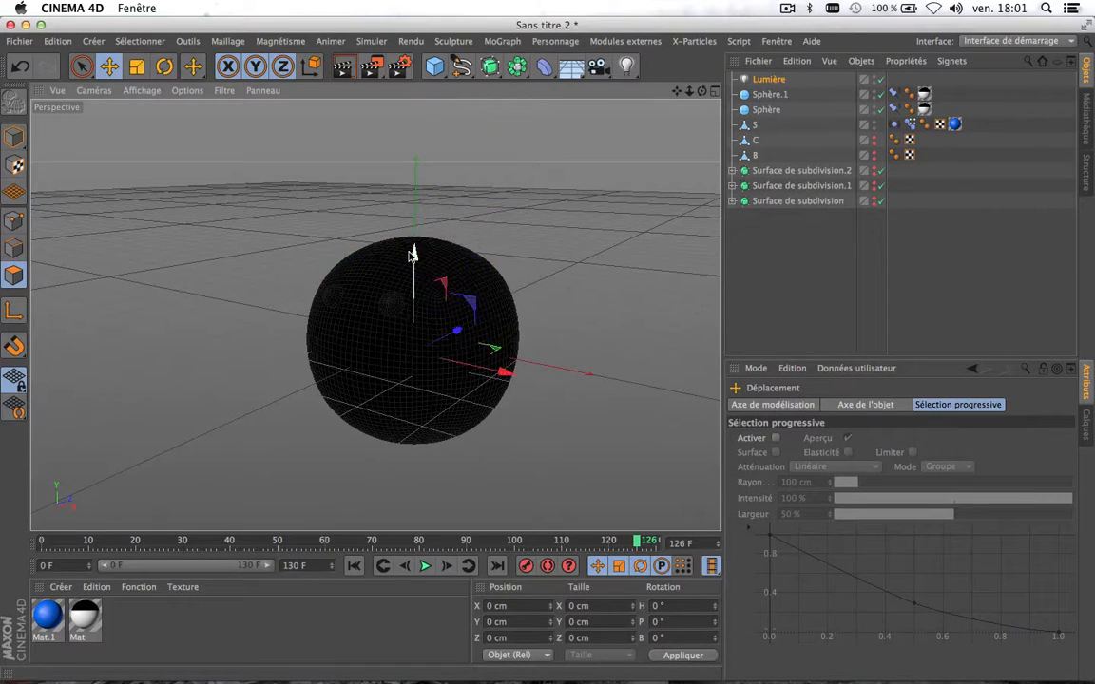
pyautogui.click(776, 82)
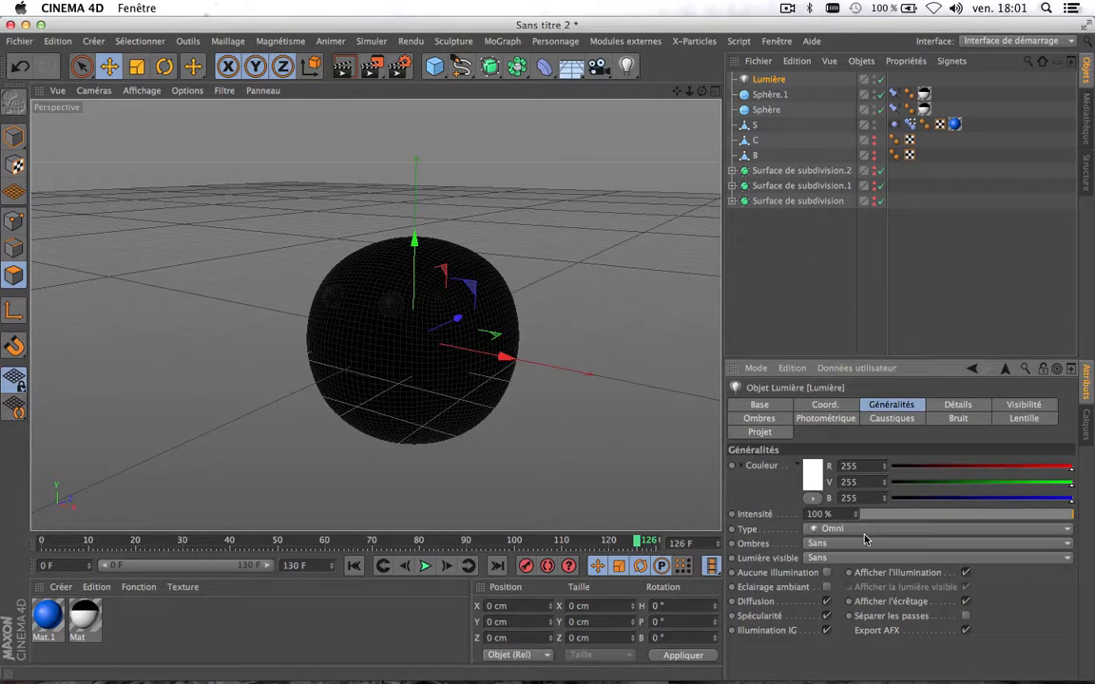
pyautogui.click(869, 530)
pyautogui.click(872, 409)
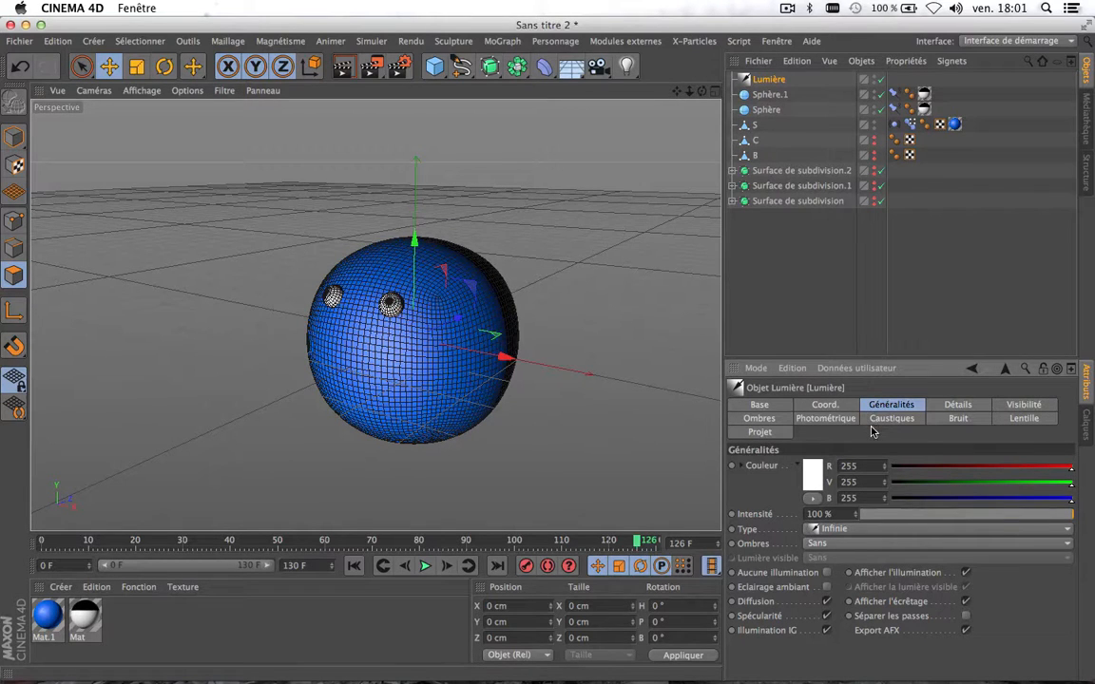
# Keep the infinite light's colour white, set its intensity to 143%, and preview-render the character
pyautogui.click(1062, 485)
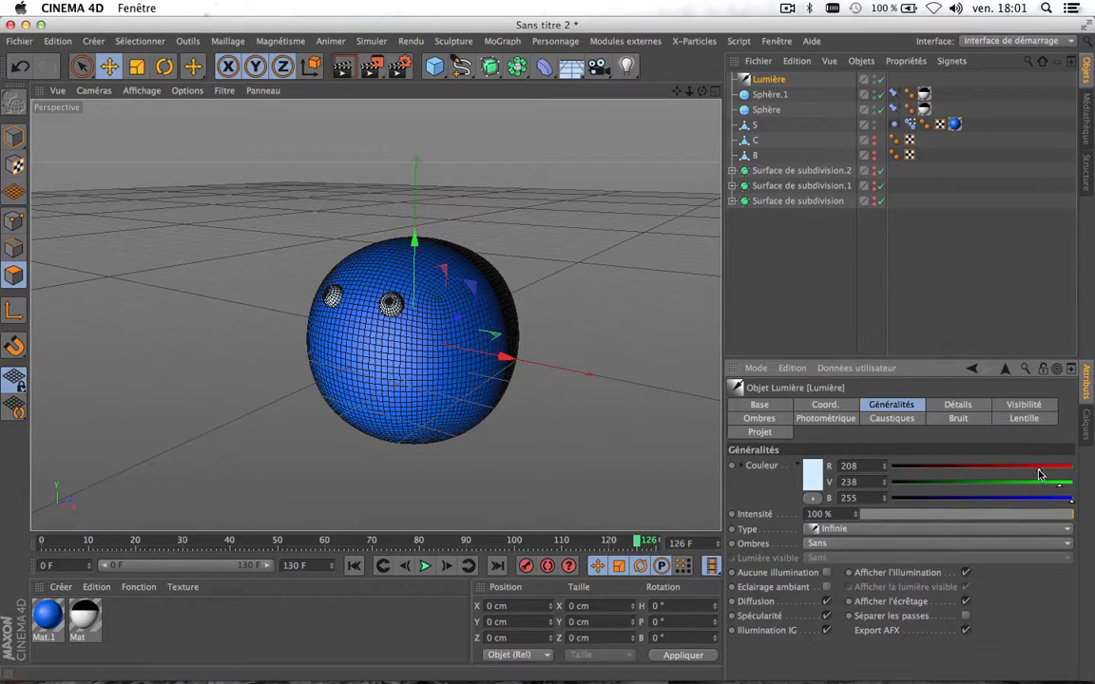
pyautogui.moveTo(1059, 484); pyautogui.dragTo(1091, 468)
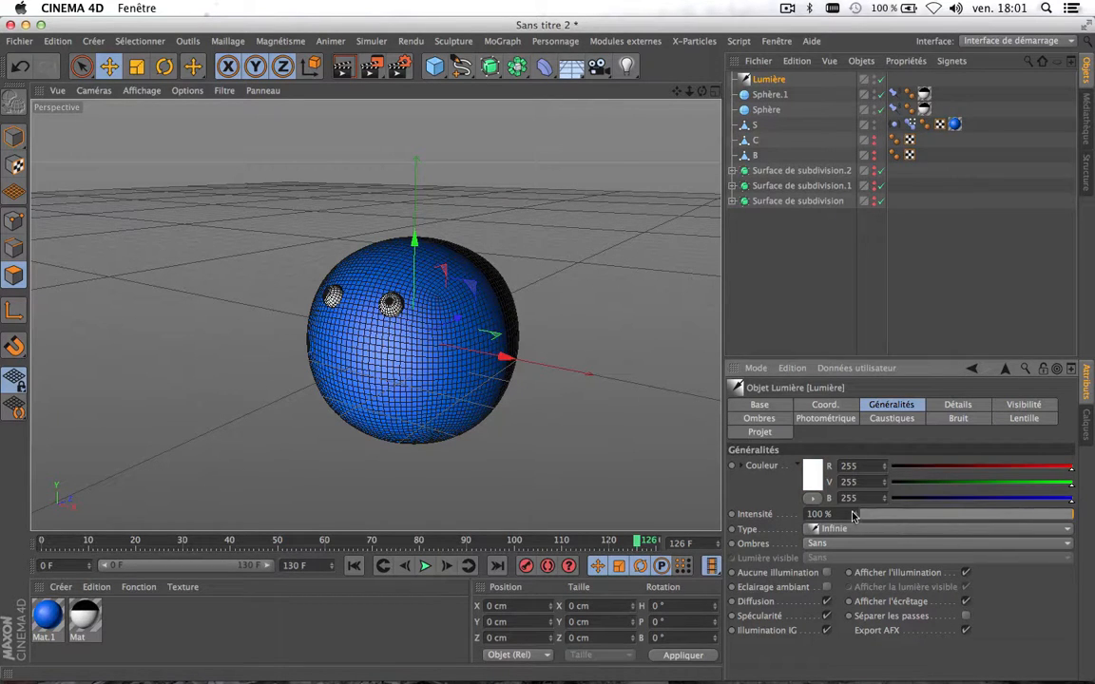
pyautogui.moveTo(855, 514); pyautogui.dragTo(855, 466)
pyautogui.moveTo(855, 515); pyautogui.dragTo(855, 525)
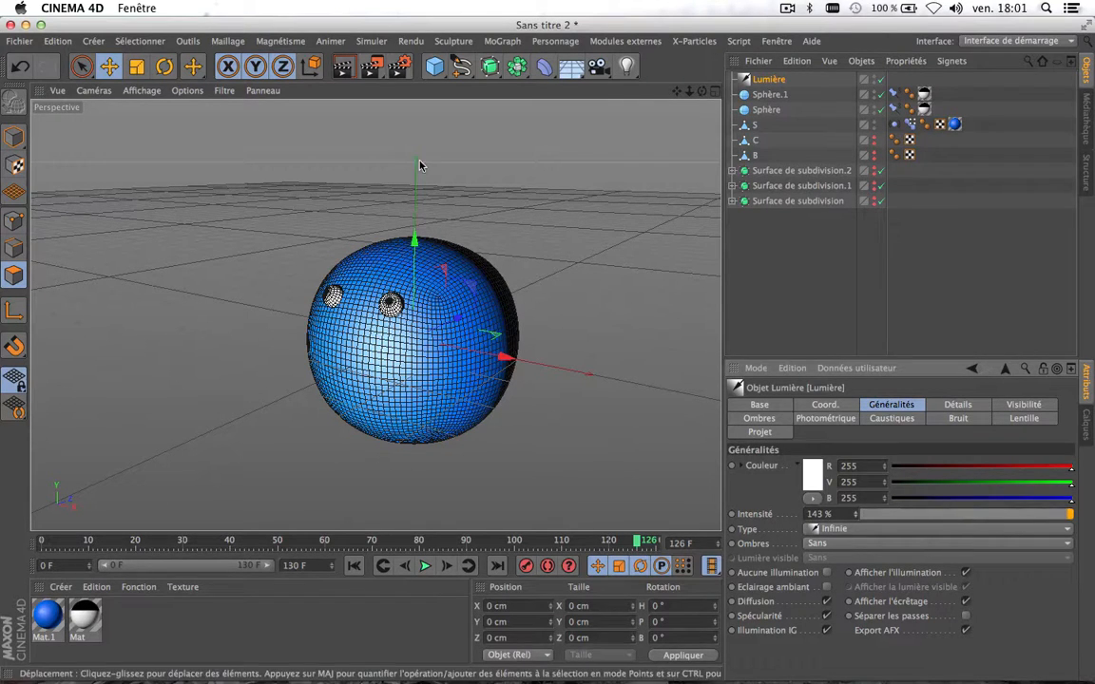
pyautogui.click(344, 70)
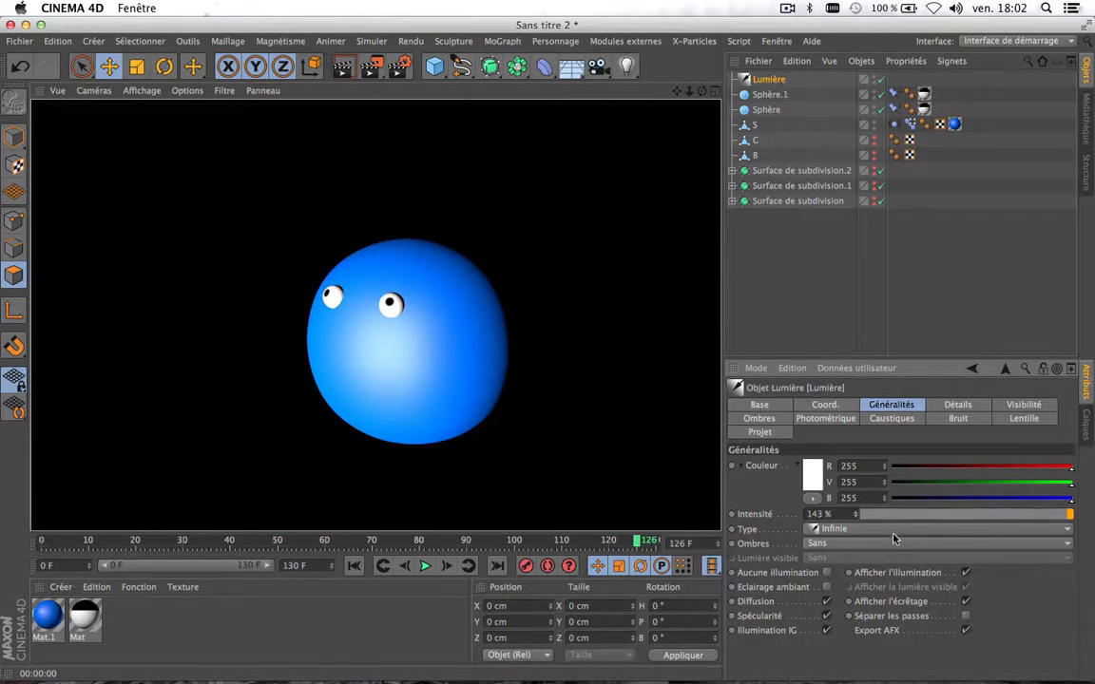
# Add a second light with ambient lighting enabled, colour RGB 255, 202, 194 and 121% intensity, and preview-render the character
pyautogui.click(626, 65)
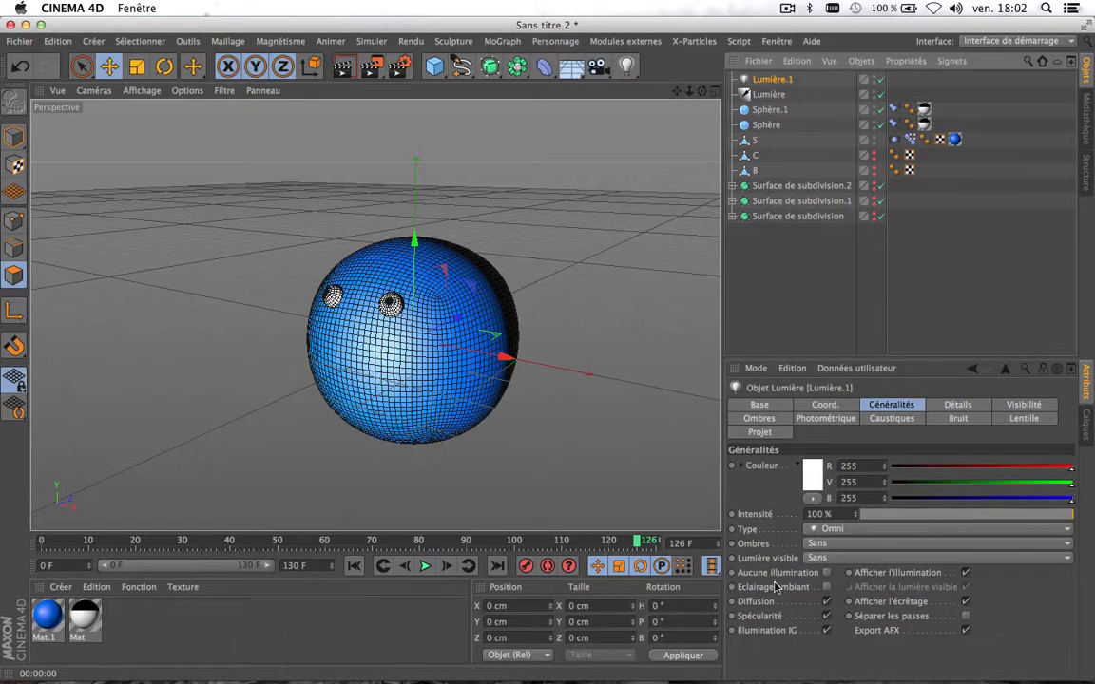
pyautogui.click(826, 587)
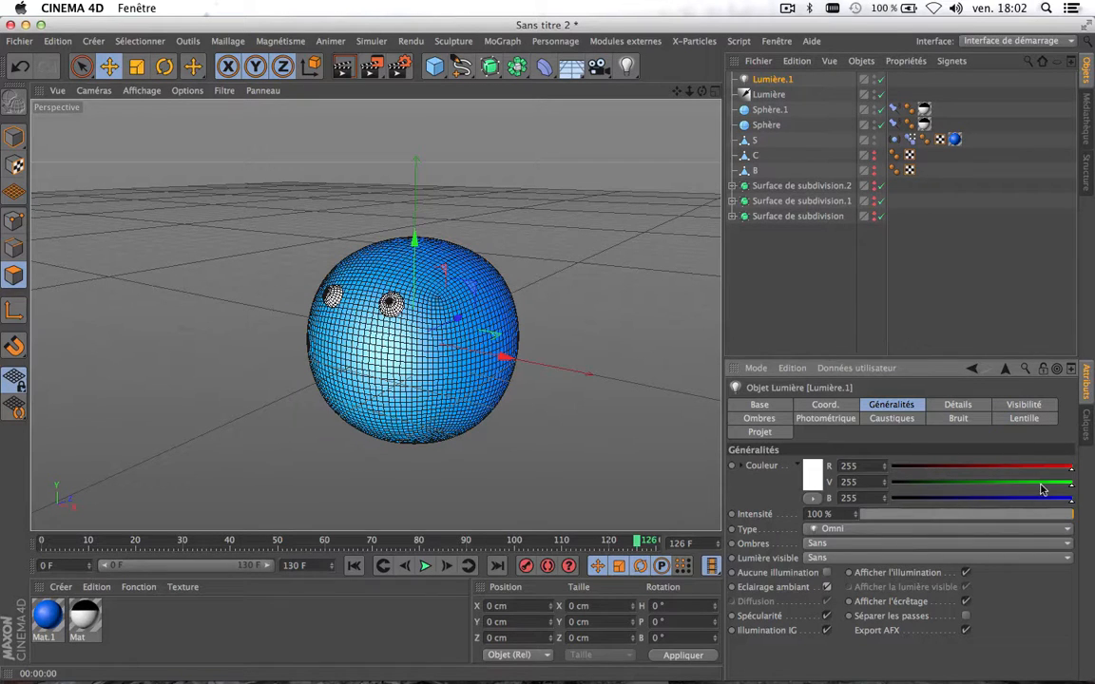
pyautogui.moveTo(1065, 480); pyautogui.dragTo(1051, 484)
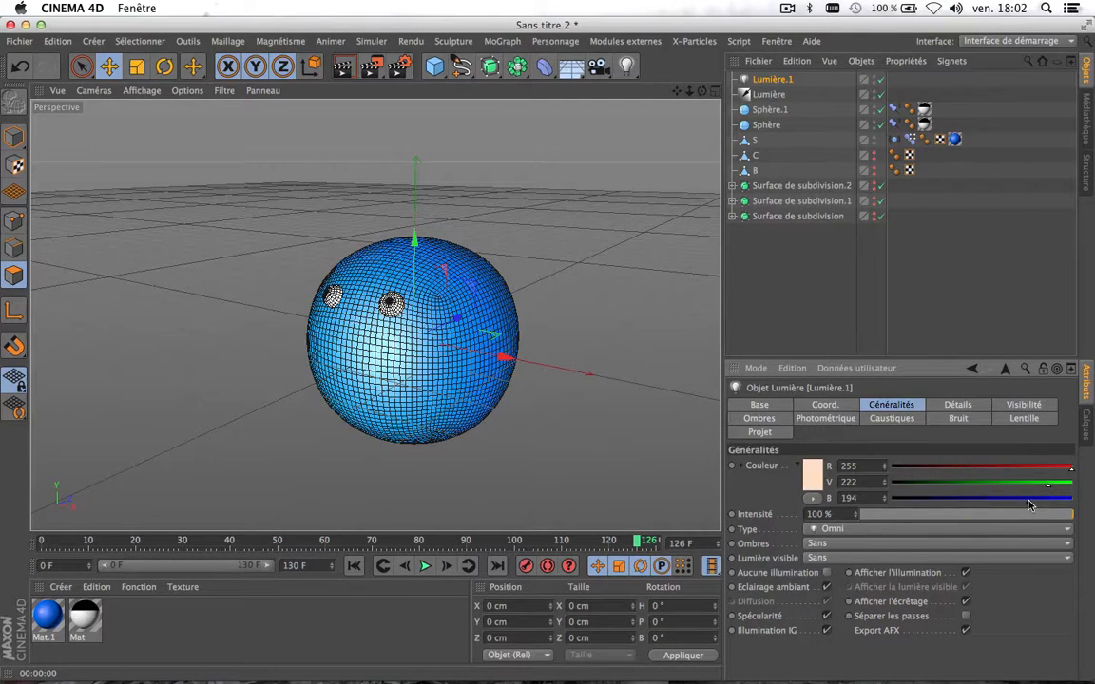
pyautogui.moveTo(1047, 486); pyautogui.dragTo(1038, 489)
pyautogui.click(854, 513)
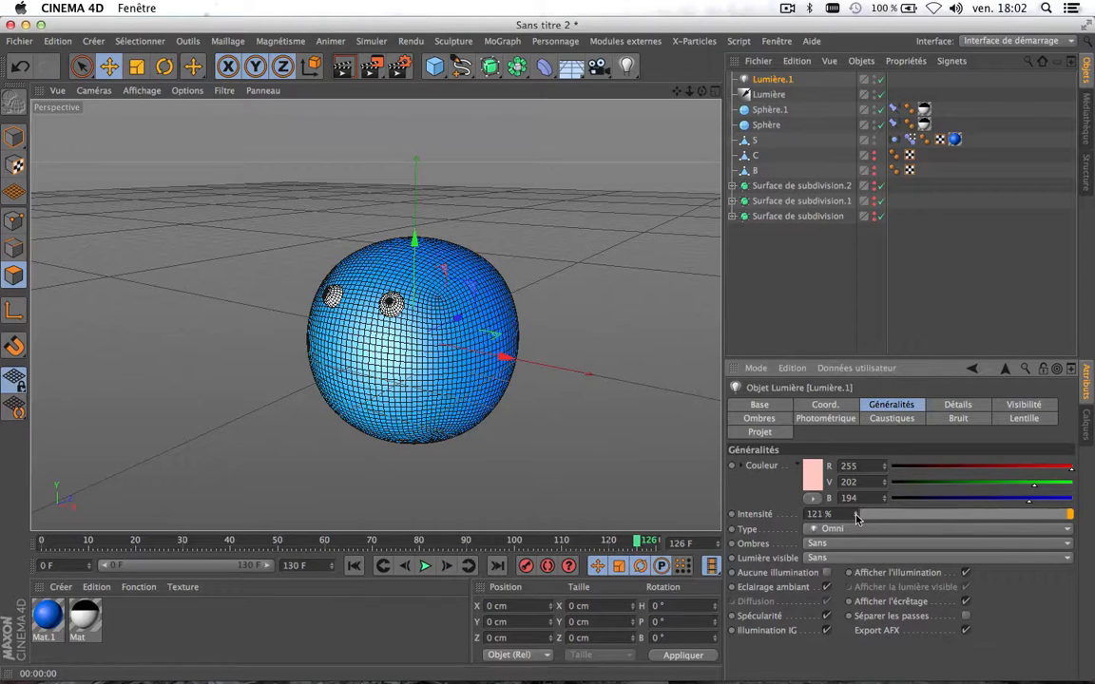
pyautogui.click(343, 65)
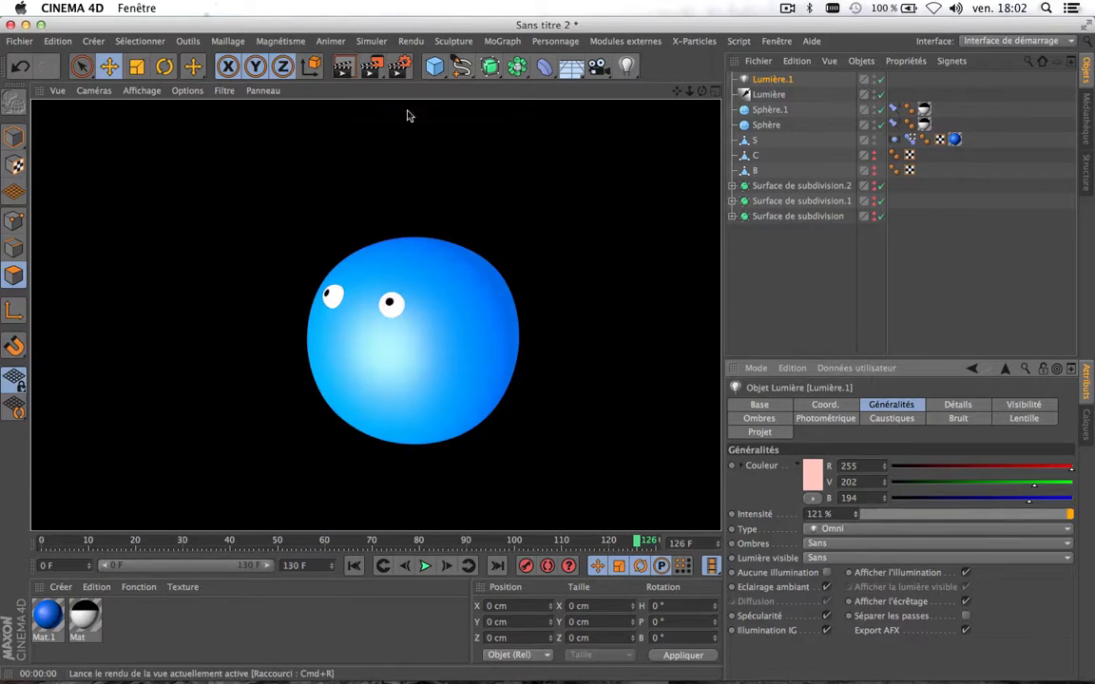
# Try the Infinie type on the second light and preview-render the character at frames 126 and 61
pyautogui.click(875, 528)
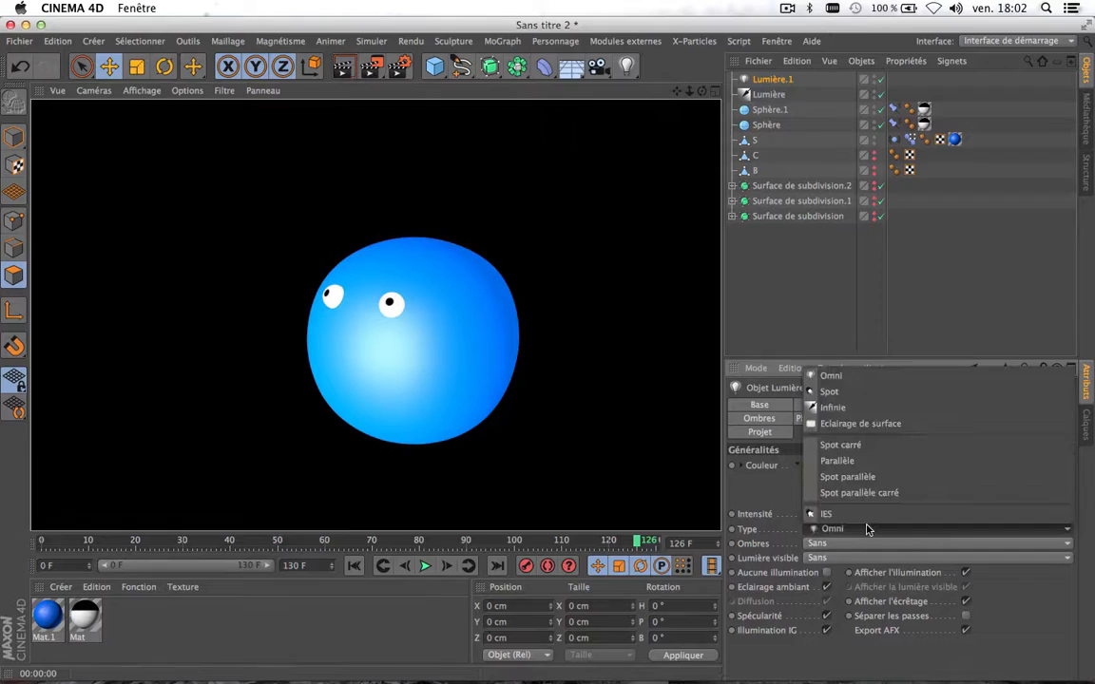
pyautogui.click(834, 408)
pyautogui.click(343, 66)
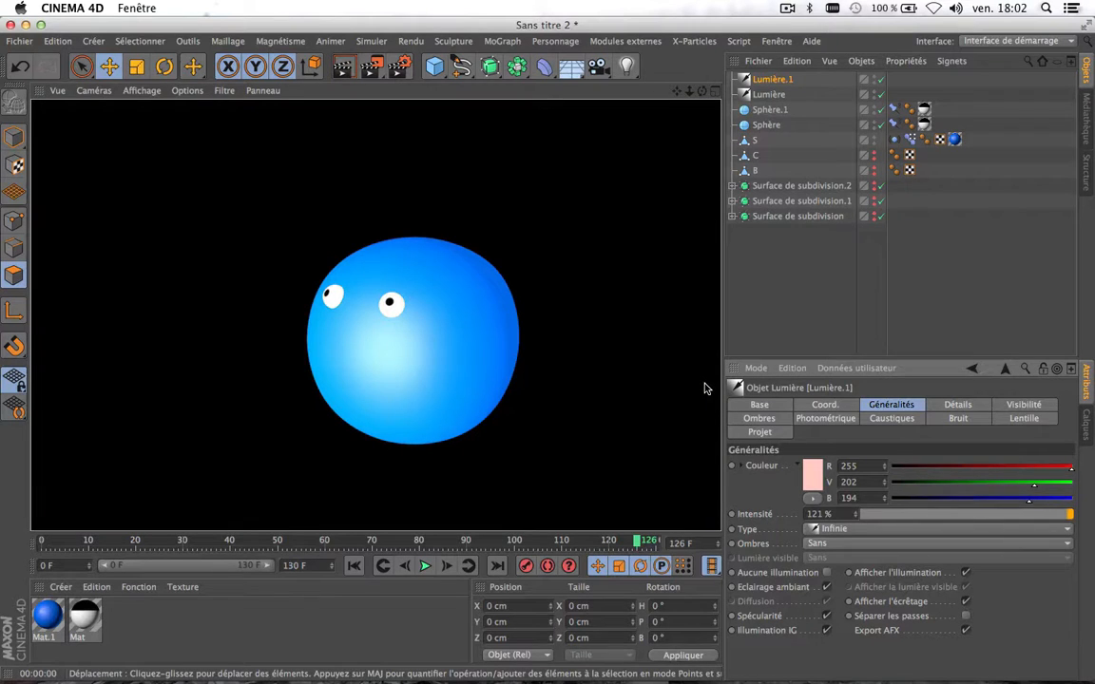
pyautogui.click(236, 541)
pyautogui.moveTo(236, 541); pyautogui.dragTo(331, 540)
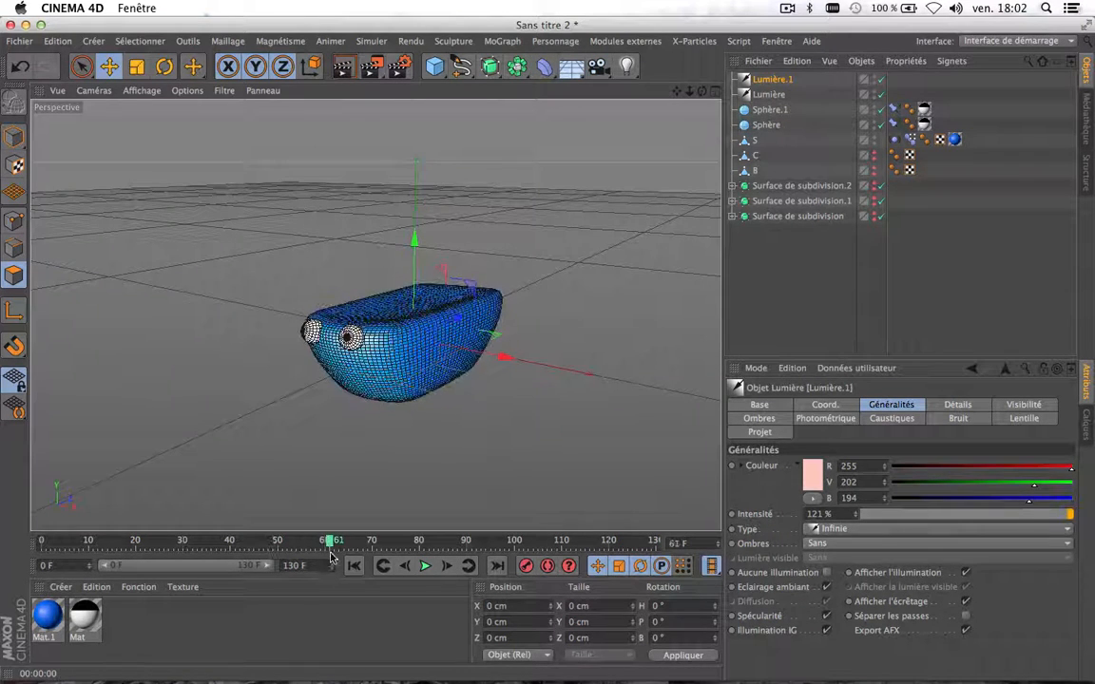
pyautogui.click(343, 66)
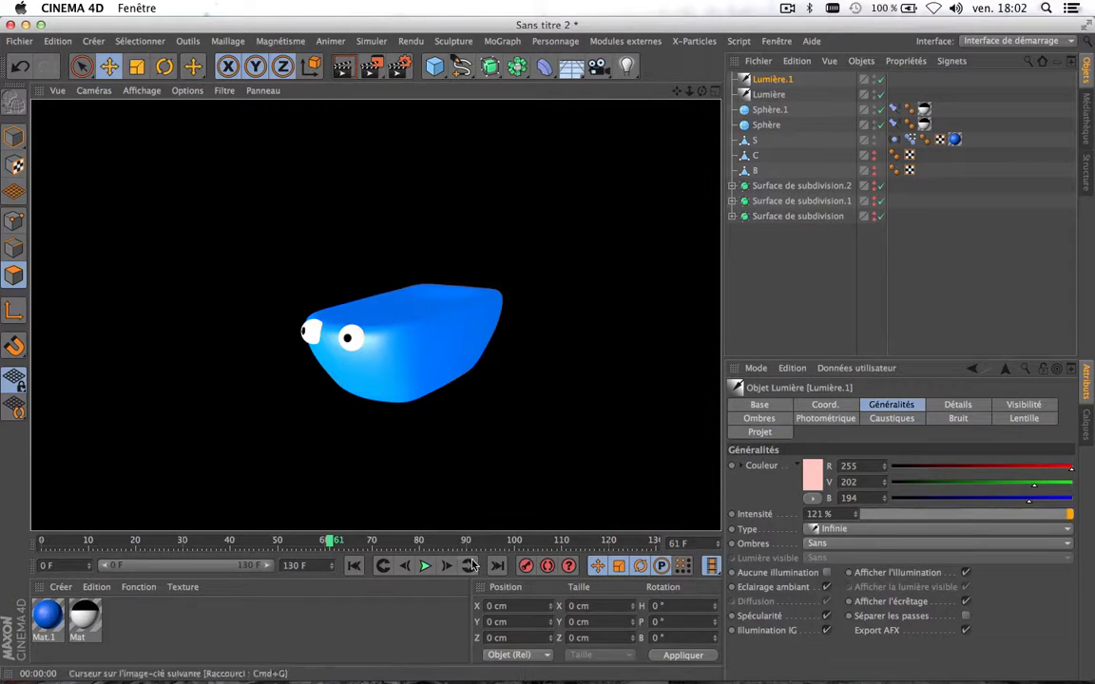
# Change the second light to a Spot and move it along its Z axis to in front of the character's eyes
pyautogui.click(836, 528)
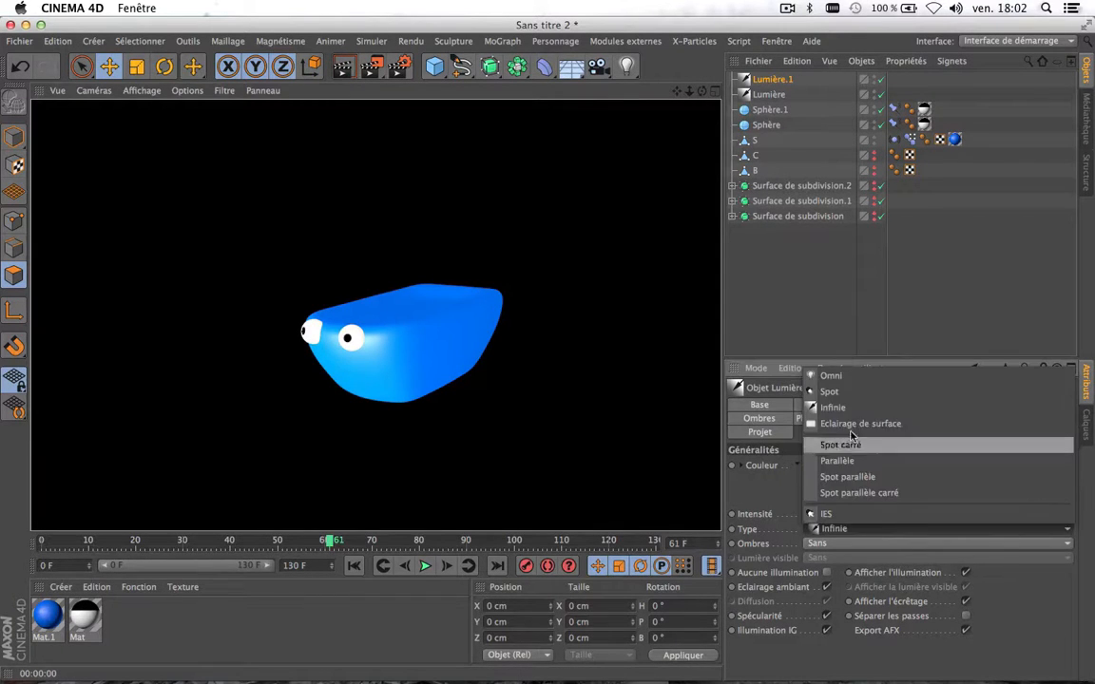
pyautogui.click(855, 392)
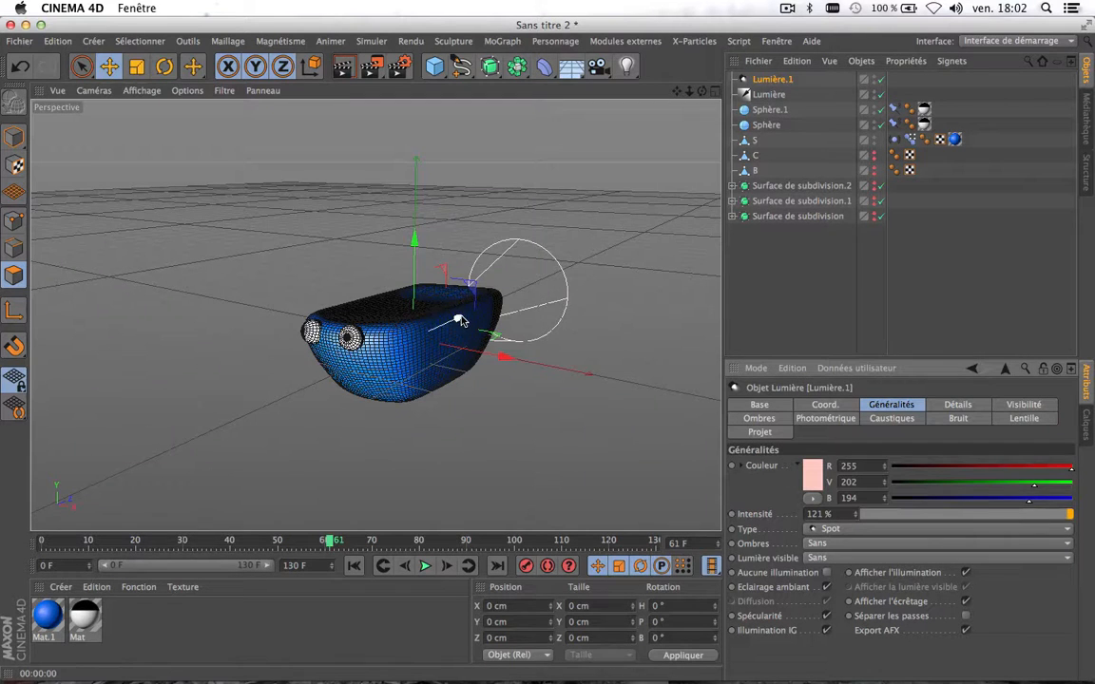
pyautogui.moveTo(460, 320); pyautogui.dragTo(85, 485)
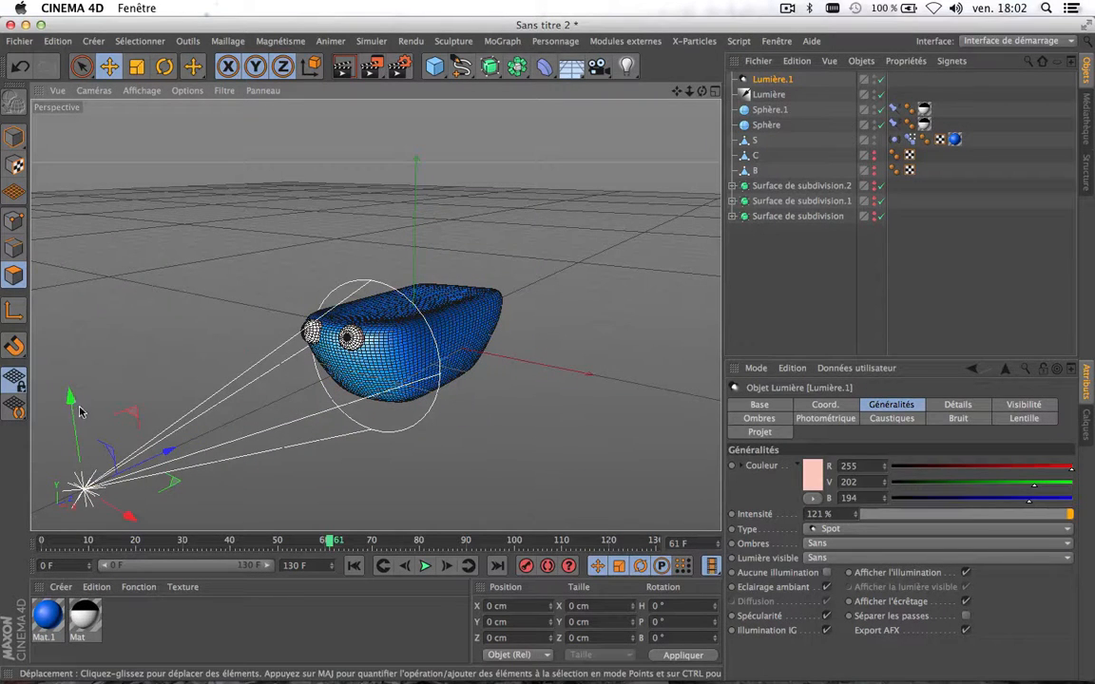
# Preview-render the spot-lit character at frames 32, 101 and 80, and examine the light's placement in the scene
pyautogui.click(202, 542)
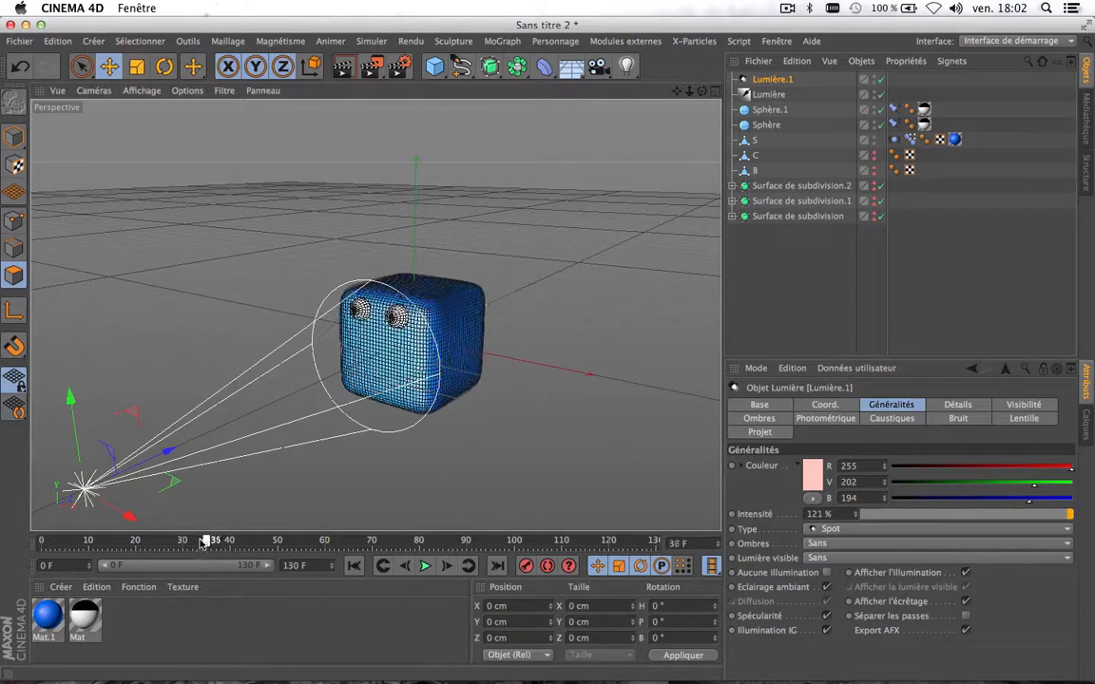
pyautogui.moveTo(202, 541); pyautogui.dragTo(195, 542)
pyautogui.click(343, 66)
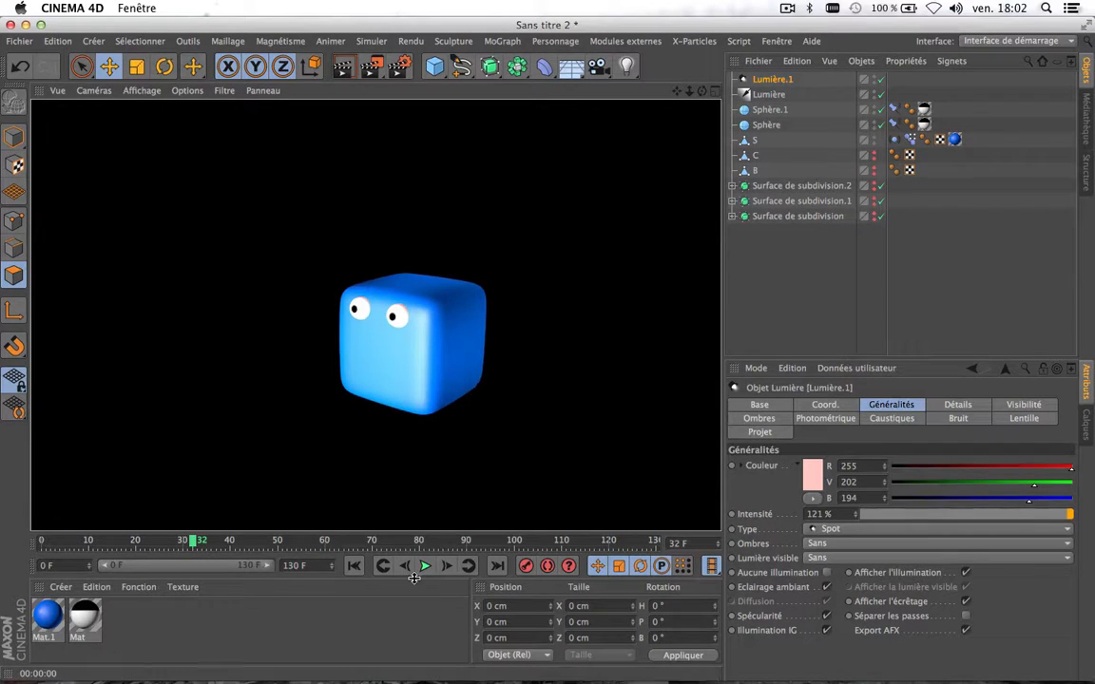
pyautogui.moveTo(376, 542); pyautogui.dragTo(518, 542)
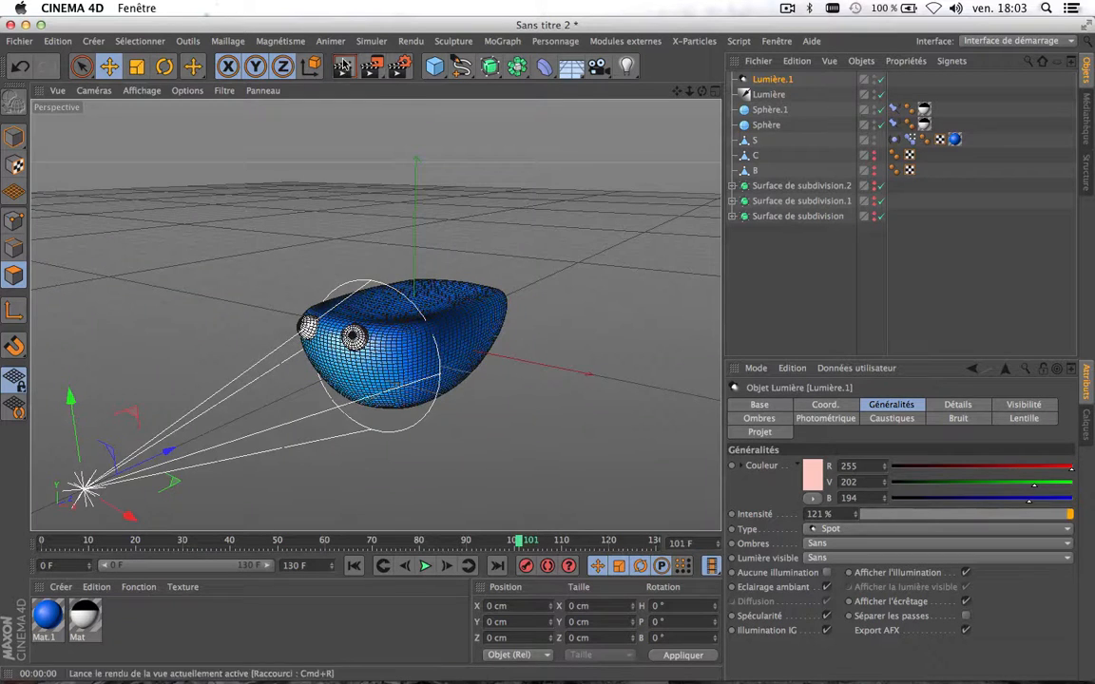
pyautogui.click(343, 66)
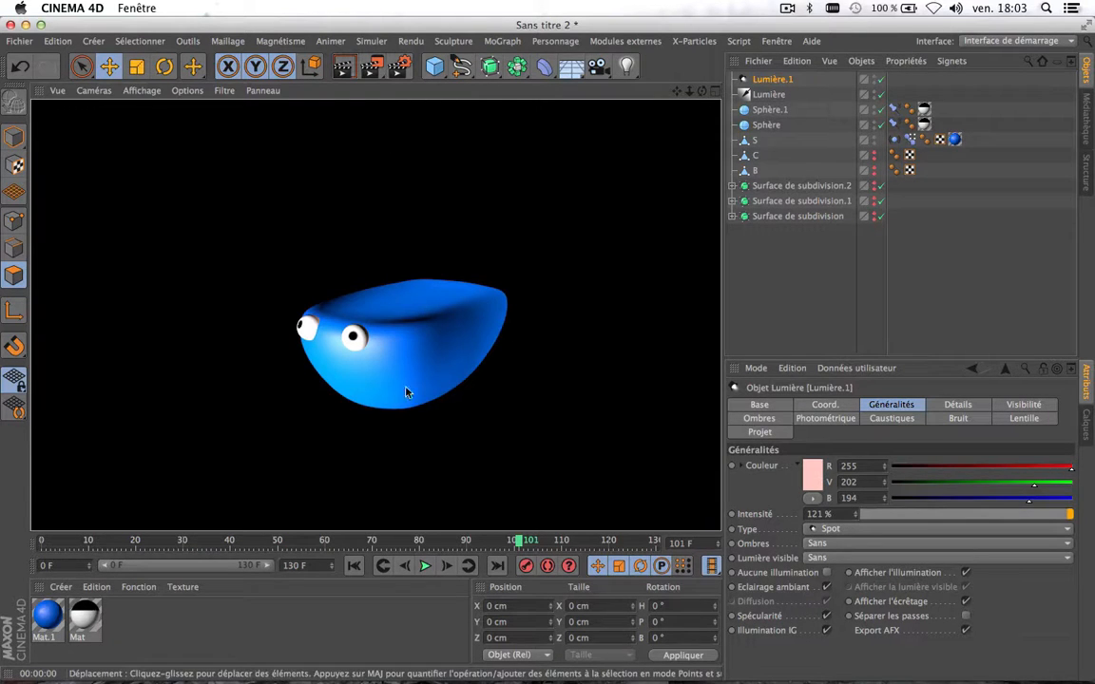
pyautogui.click(425, 565)
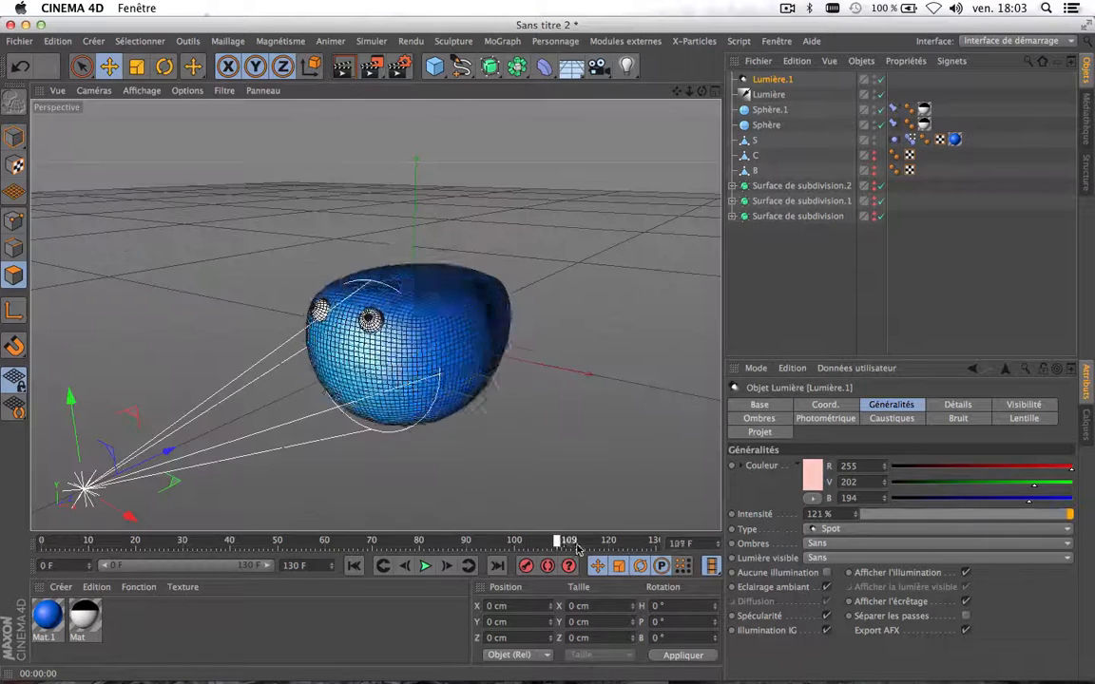
pyautogui.click(343, 66)
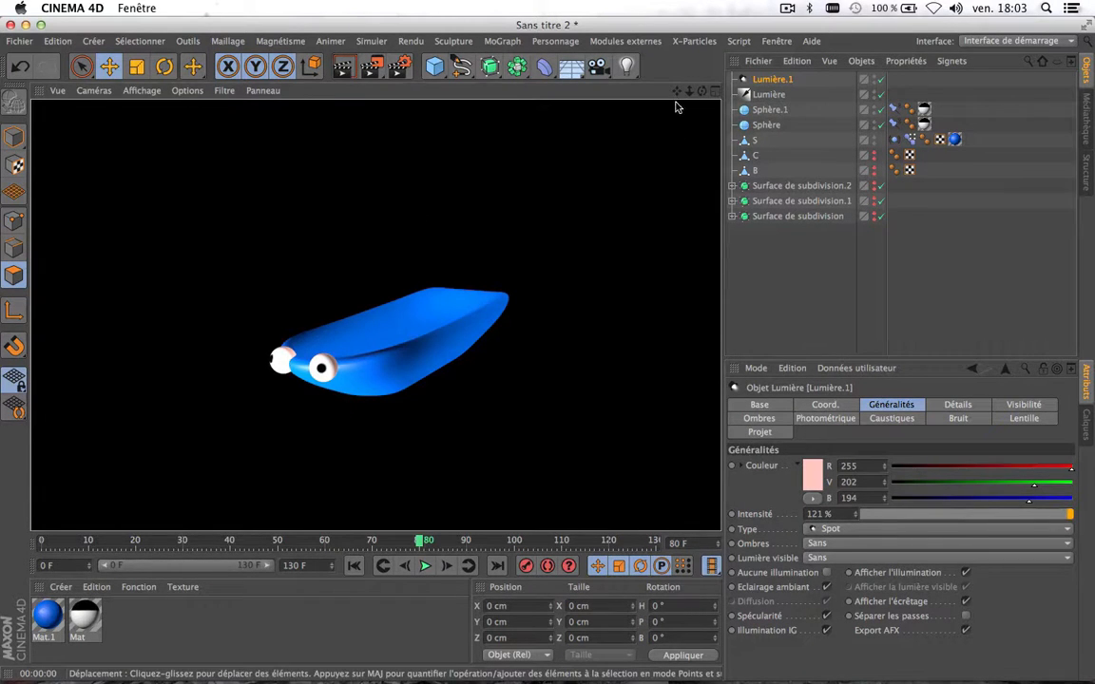
pyautogui.moveTo(676, 91); pyautogui.dragTo(701, 27)
pyautogui.scroll(3, 465, 190)
pyautogui.scroll(-3, 466, 190)
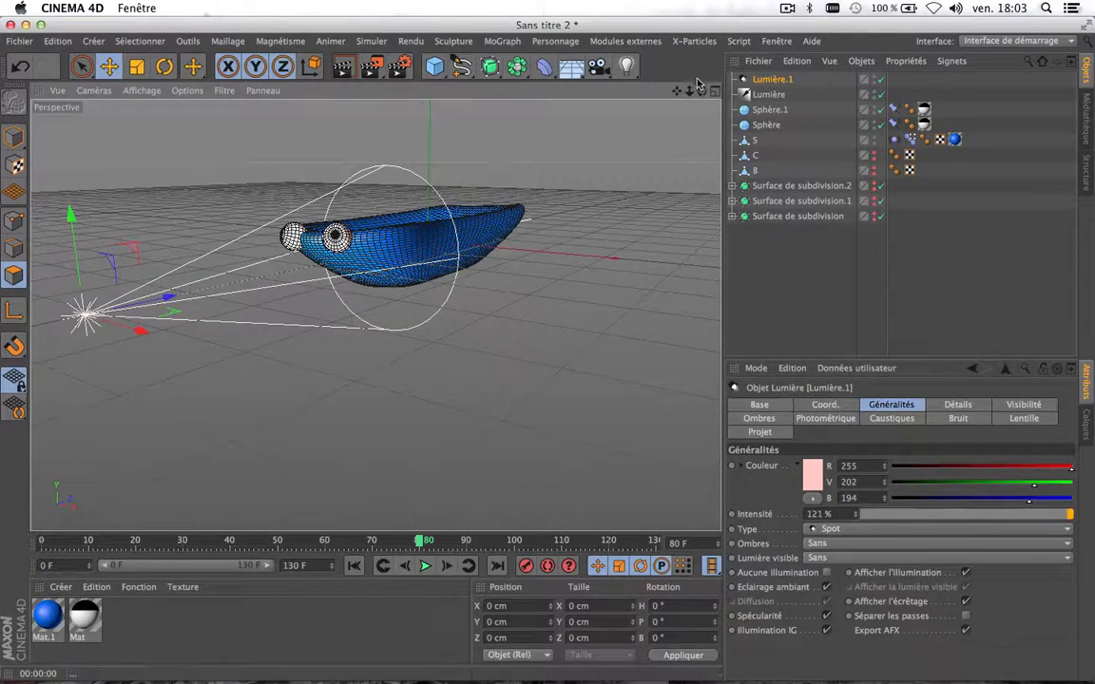
# Add a camera to the scene and set its focal length to 20.8 and sensor size to 108.1
pyautogui.moveTo(676, 92); pyautogui.dragTo(705, 136)
pyautogui.scroll(3, 416, 211)
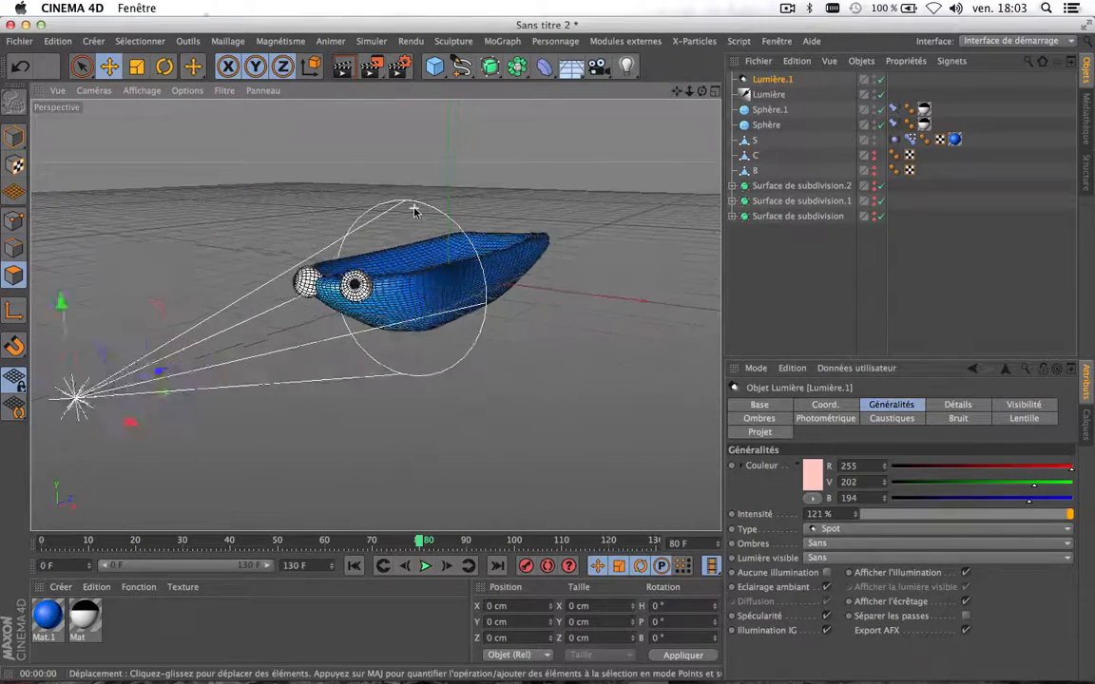
pyautogui.moveTo(672, 93); pyautogui.dragTo(646, 63)
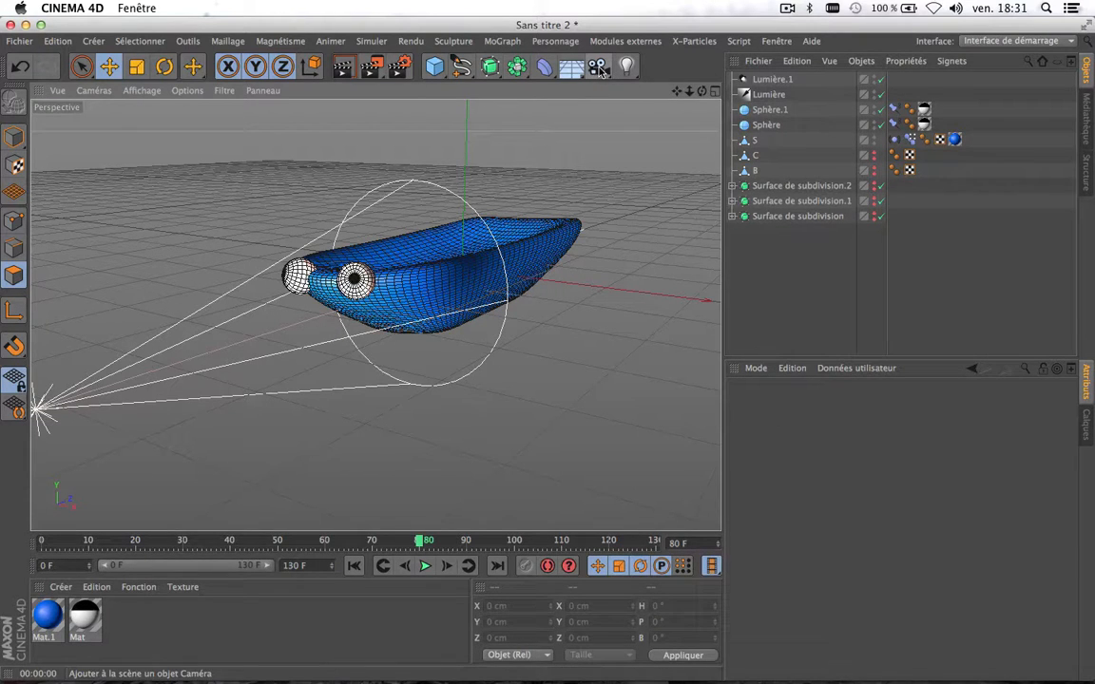
pyautogui.click(598, 69)
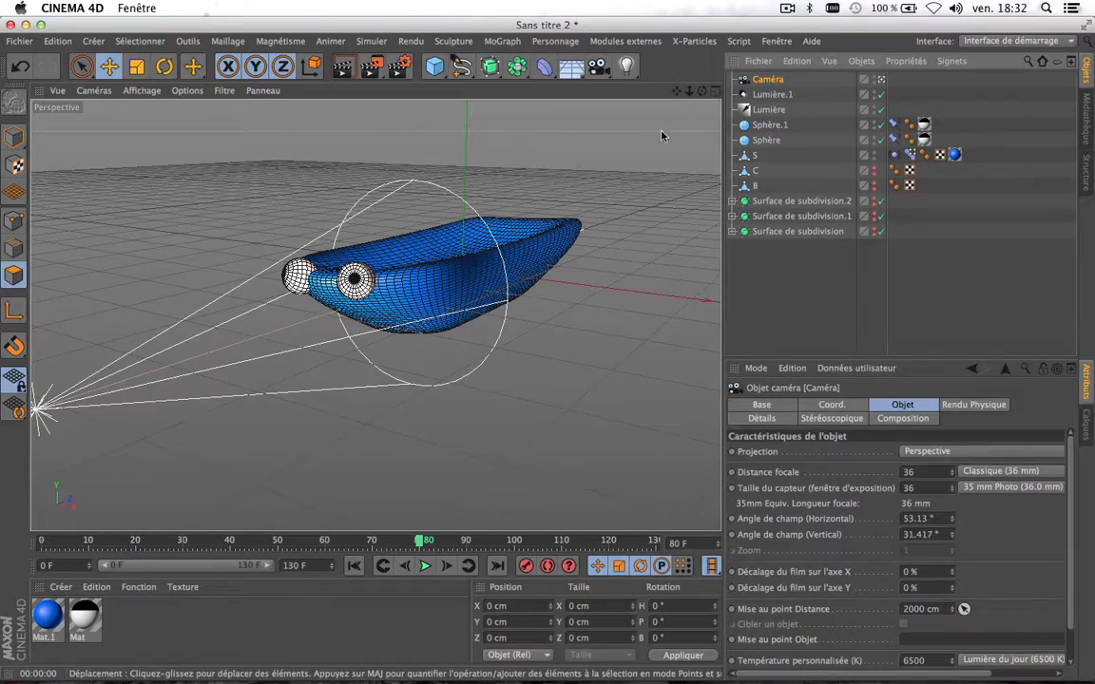
pyautogui.moveTo(676, 92); pyautogui.dragTo(721, 72)
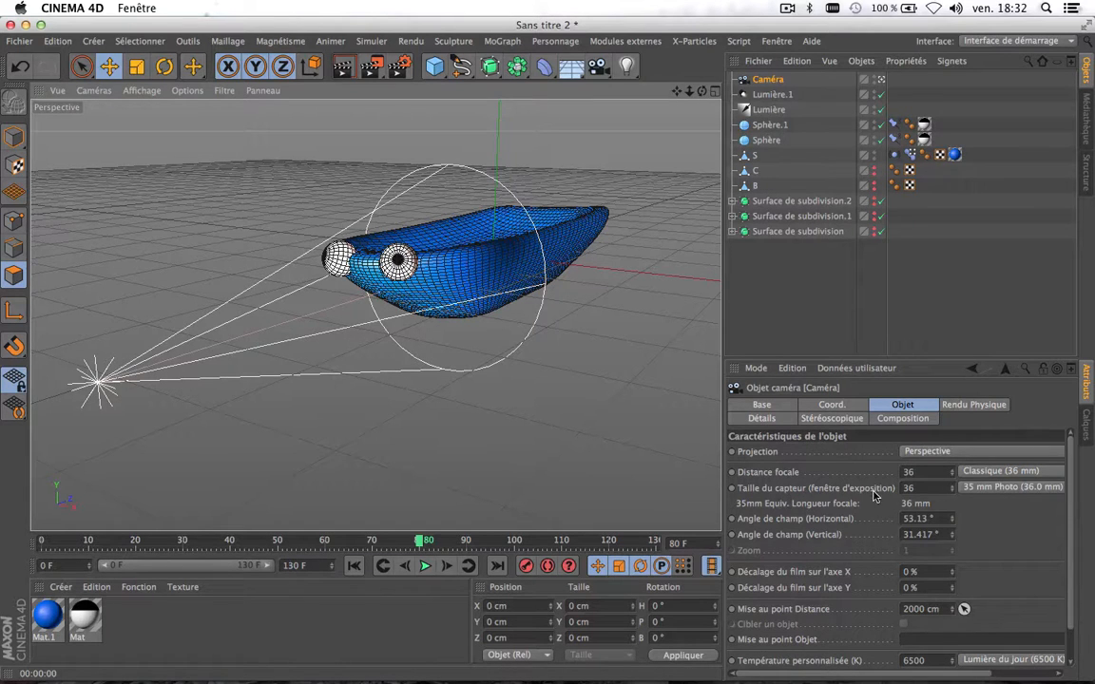
pyautogui.moveTo(951, 472); pyautogui.dragTo(952, 540)
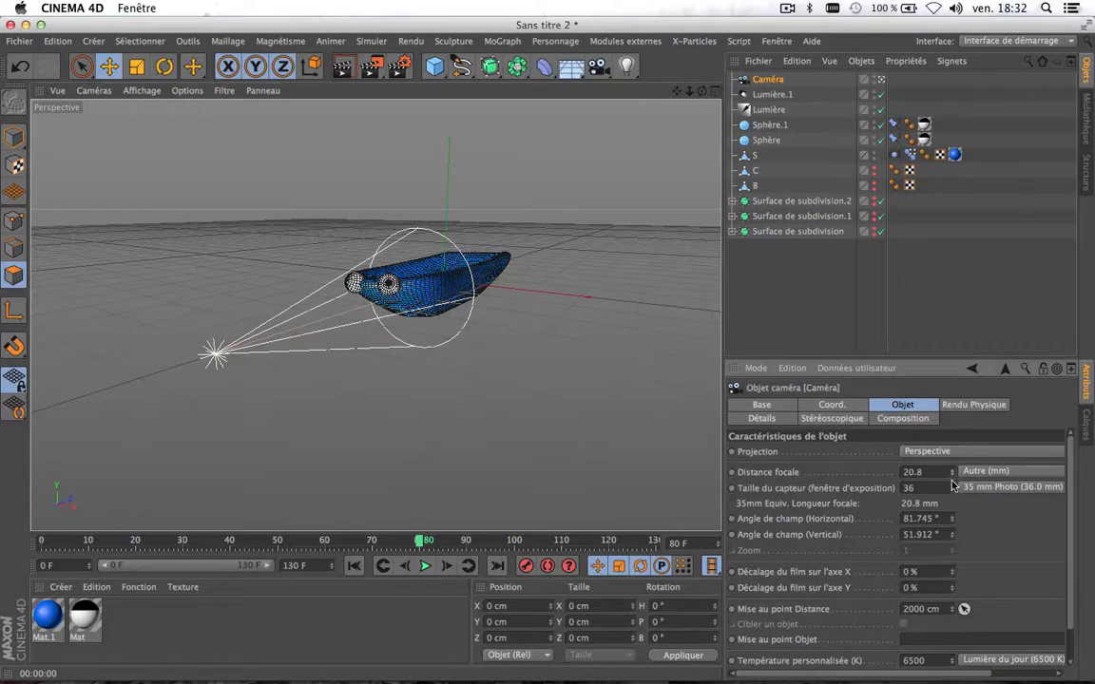
pyautogui.moveTo(952, 488); pyautogui.dragTo(951, 441)
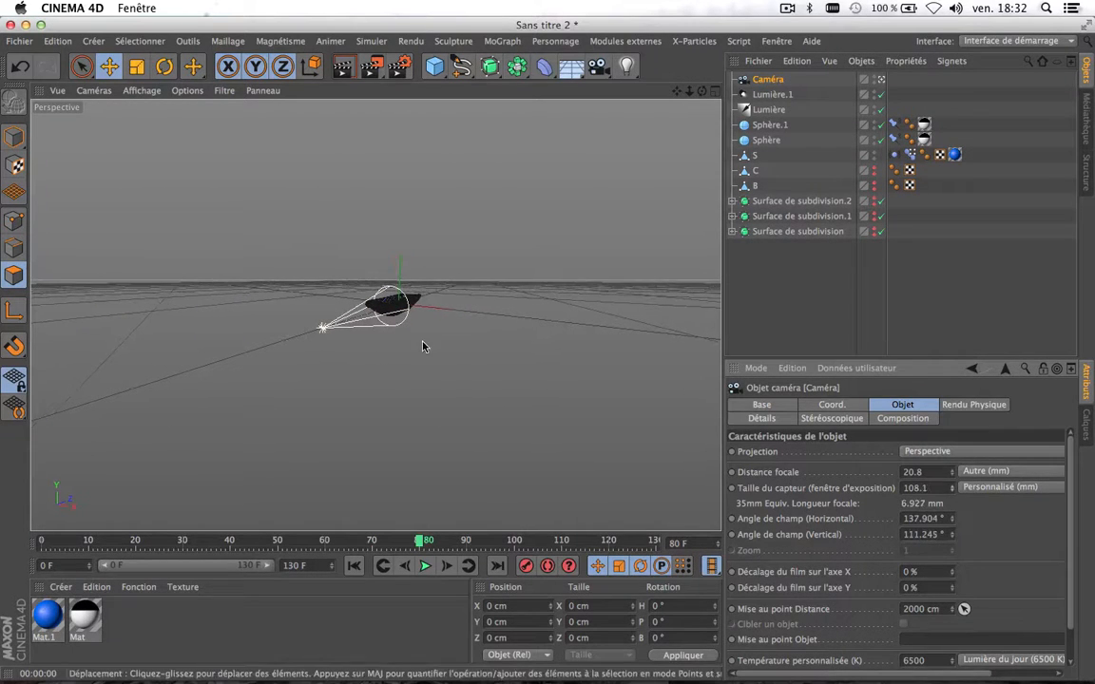
# Examine the wide-angle distortion on the character from several distances and angles, revert the view changes, and check frame 62
pyautogui.scroll(10, 376, 303)
pyautogui.scroll(-5, 377, 303)
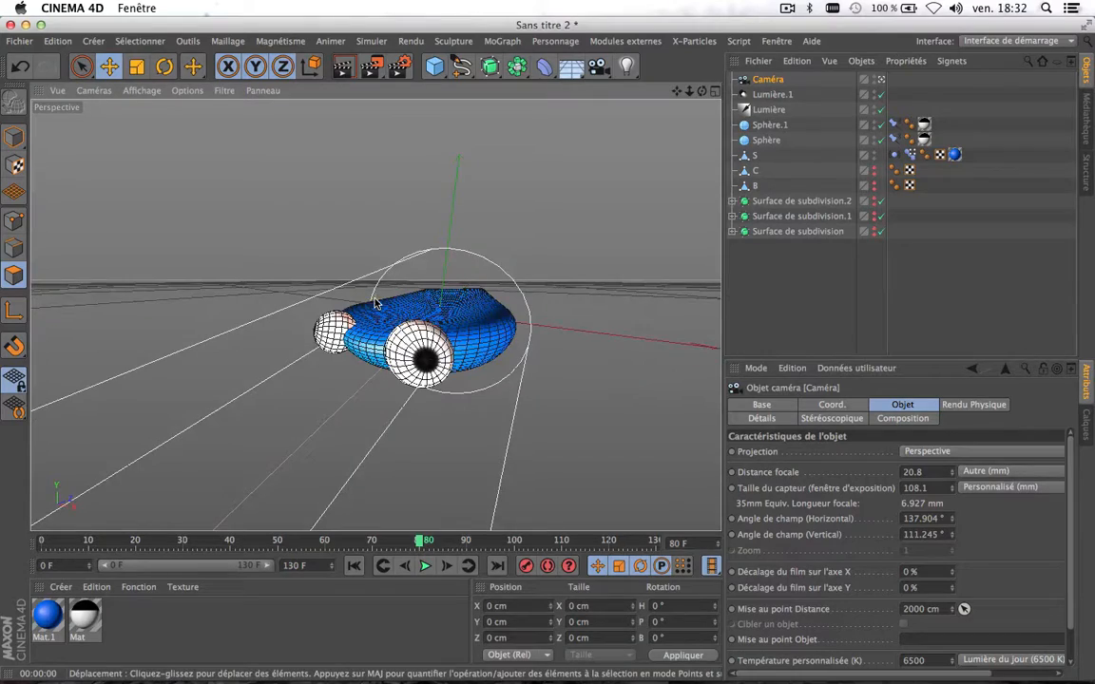
pyautogui.scroll(-6, 377, 304)
pyautogui.scroll(3, 376, 304)
pyautogui.moveTo(676, 91); pyautogui.dragTo(376, 316)
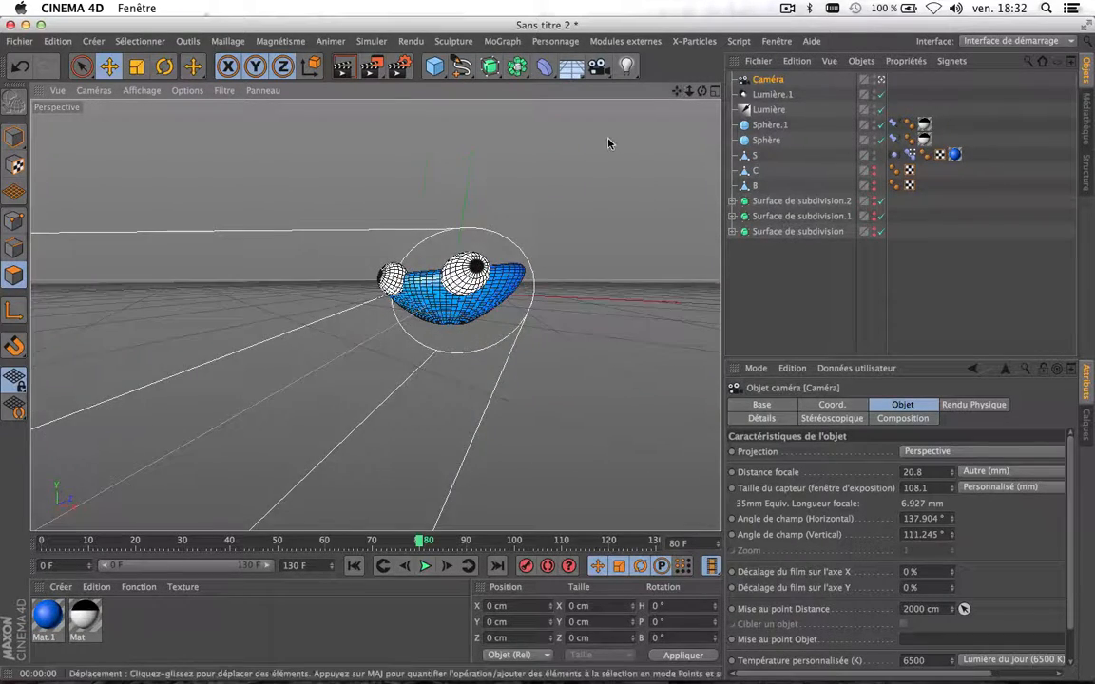
pyautogui.press('super+shift+z')
pyautogui.press('super+shift+z')
pyautogui.press('super+shift+z')
pyautogui.press('super+shift+z')
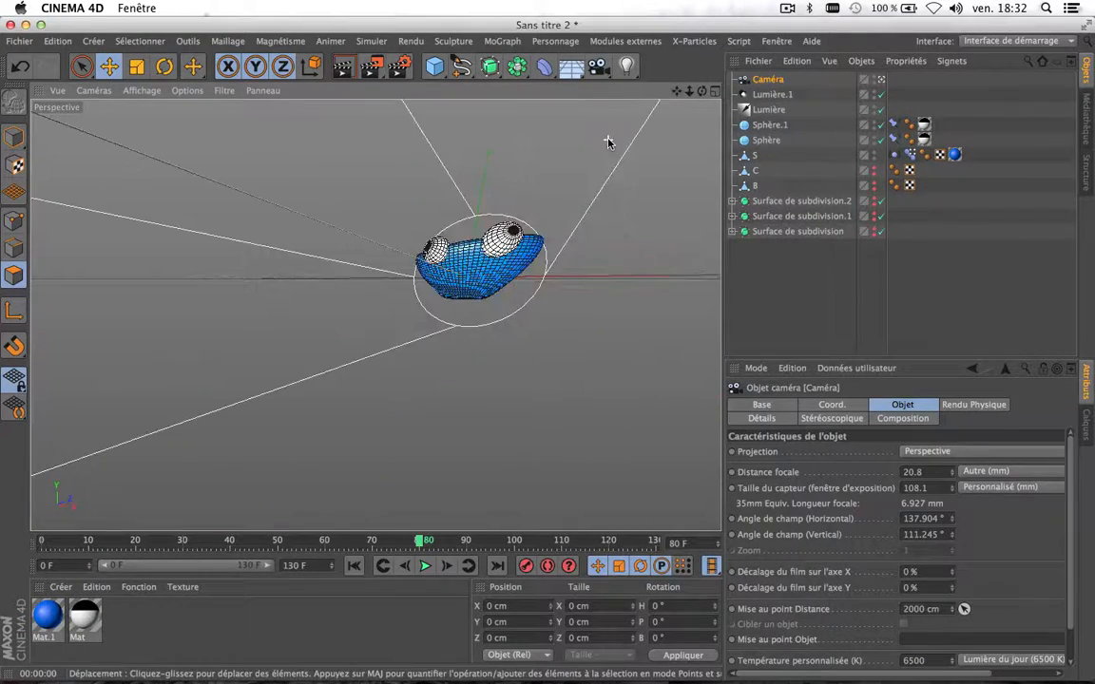
pyautogui.press('super+shift+z')
pyautogui.press('super+shift+z')
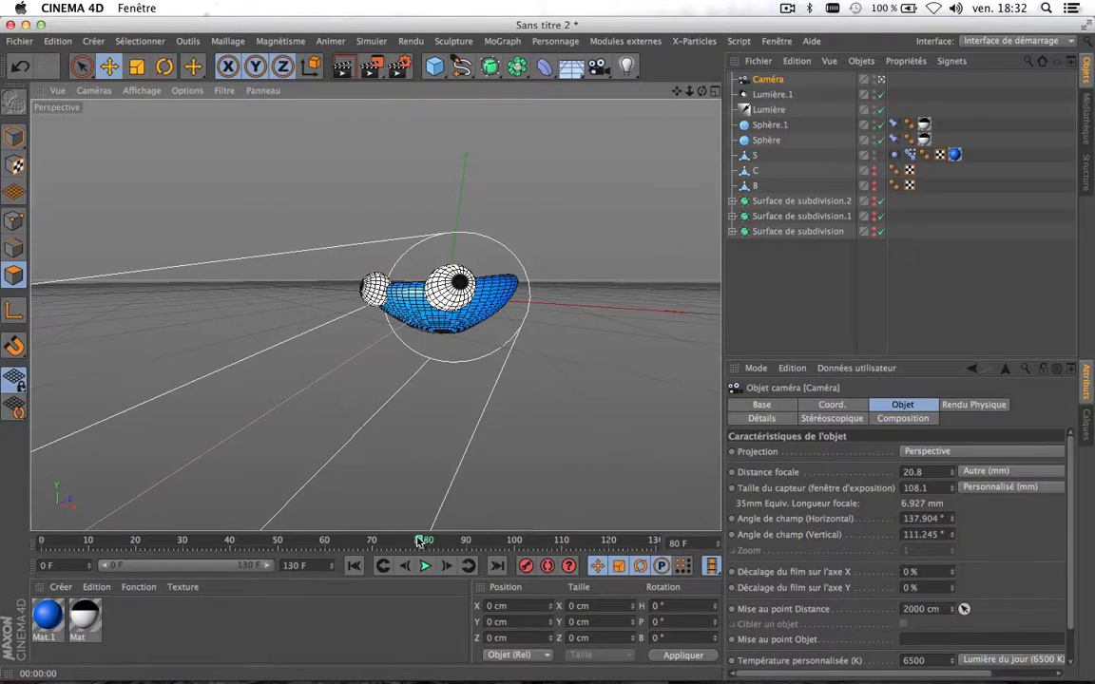
pyautogui.moveTo(421, 542); pyautogui.dragTo(304, 486)
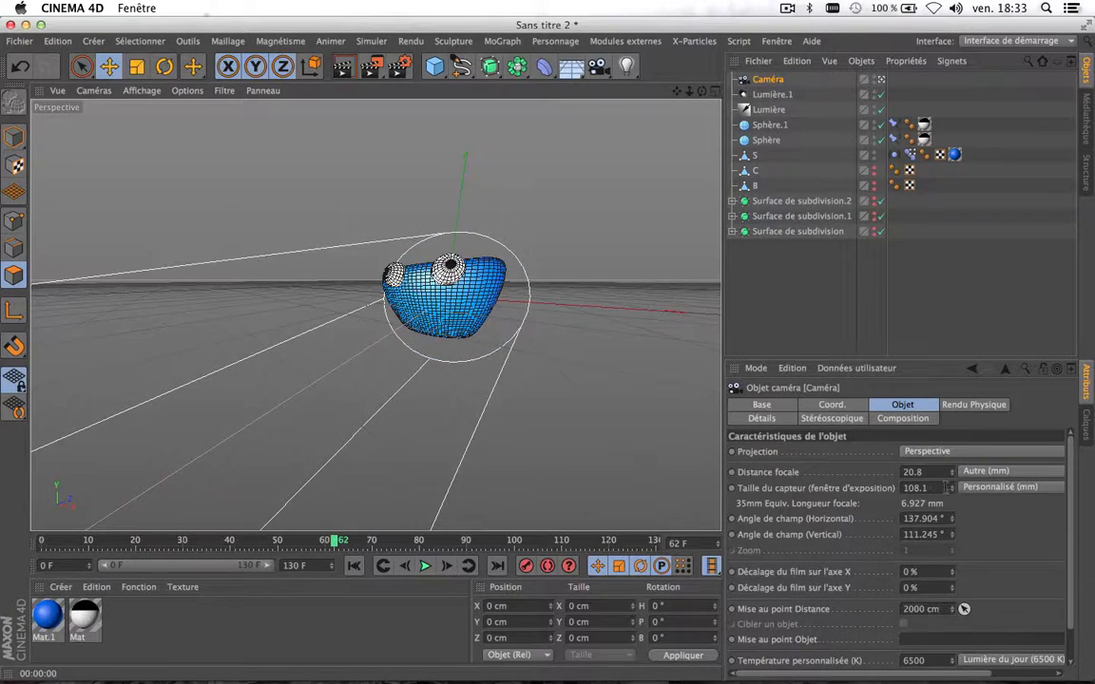
# Set the camera's sensor size to 93.8 and focal length to 24.2, checking the character at frames 70 and 84
pyautogui.moveTo(952, 487)
pyautogui.mouseDown()
pyautogui.moveTo(952, 513)
pyautogui.moveTo(950, 484)
pyautogui.moveTo(952, 494)
pyautogui.mouseUp()
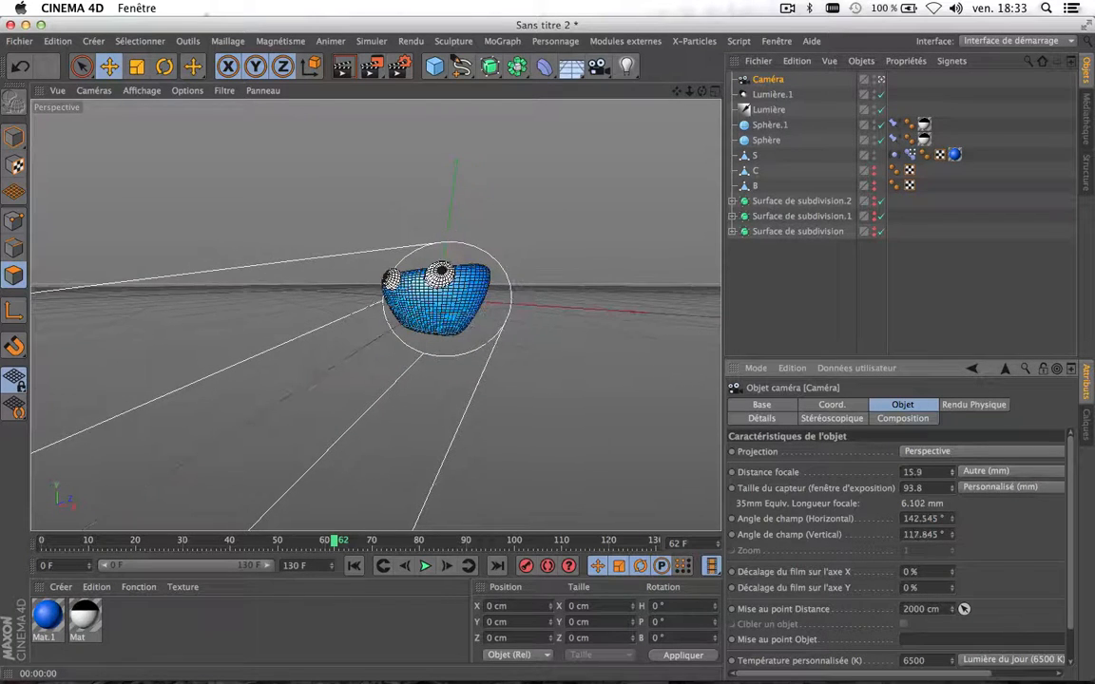
pyautogui.scroll(6, 469, 257)
pyautogui.scroll(-6, 470, 255)
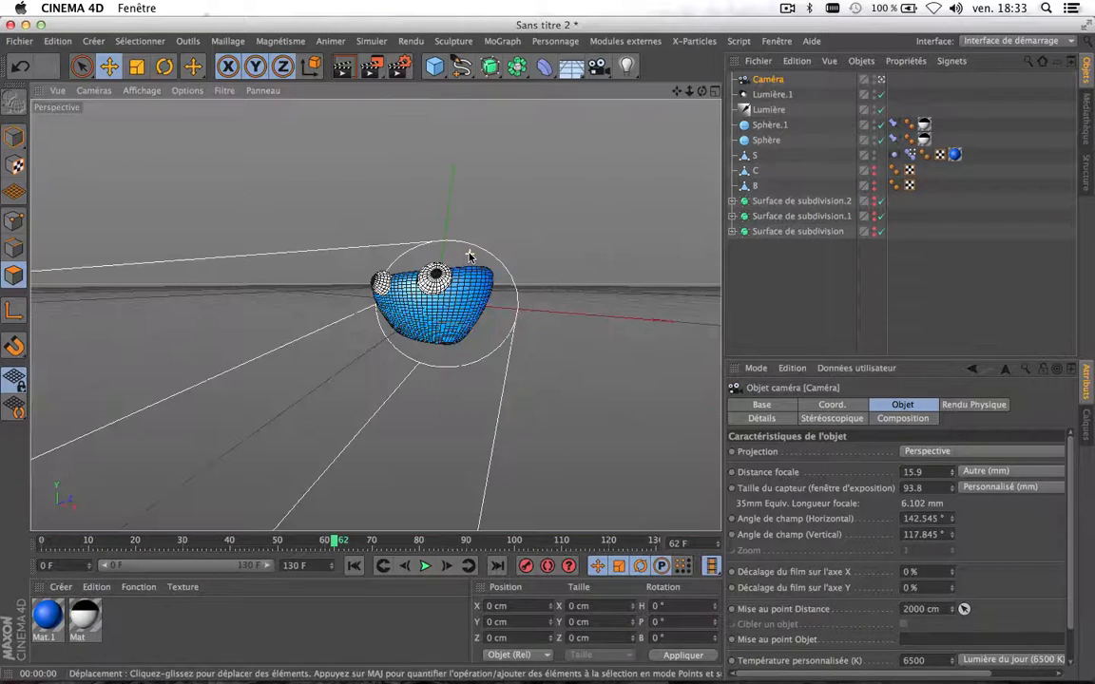
pyautogui.moveTo(337, 541); pyautogui.dragTo(372, 533)
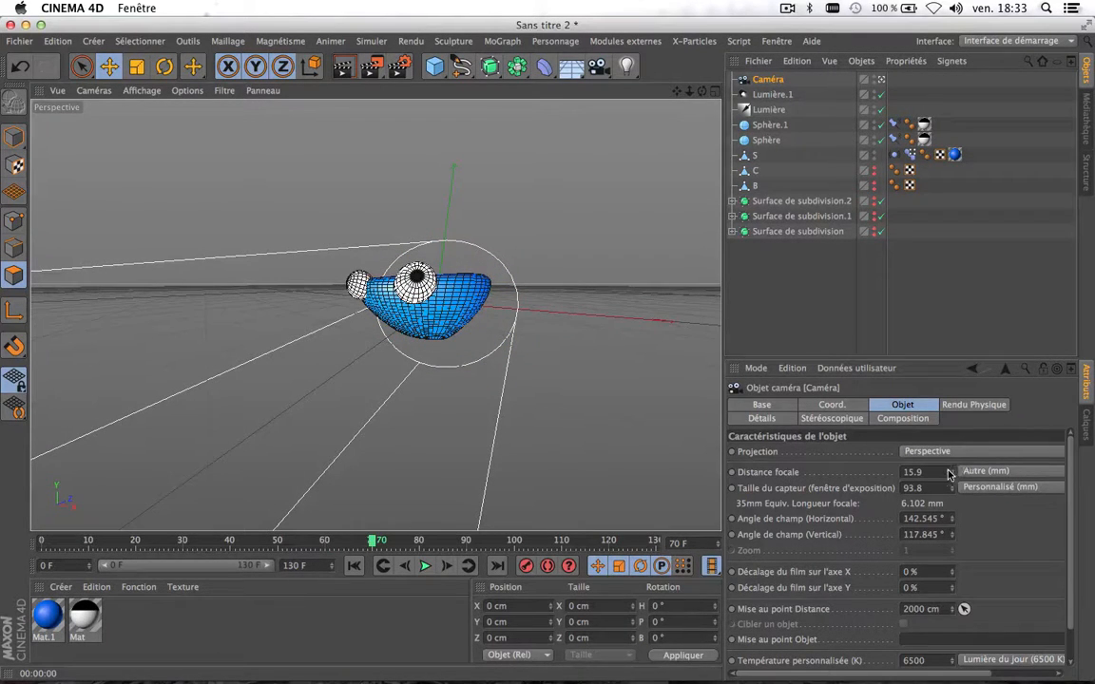
pyautogui.moveTo(951, 472); pyautogui.dragTo(951, 451)
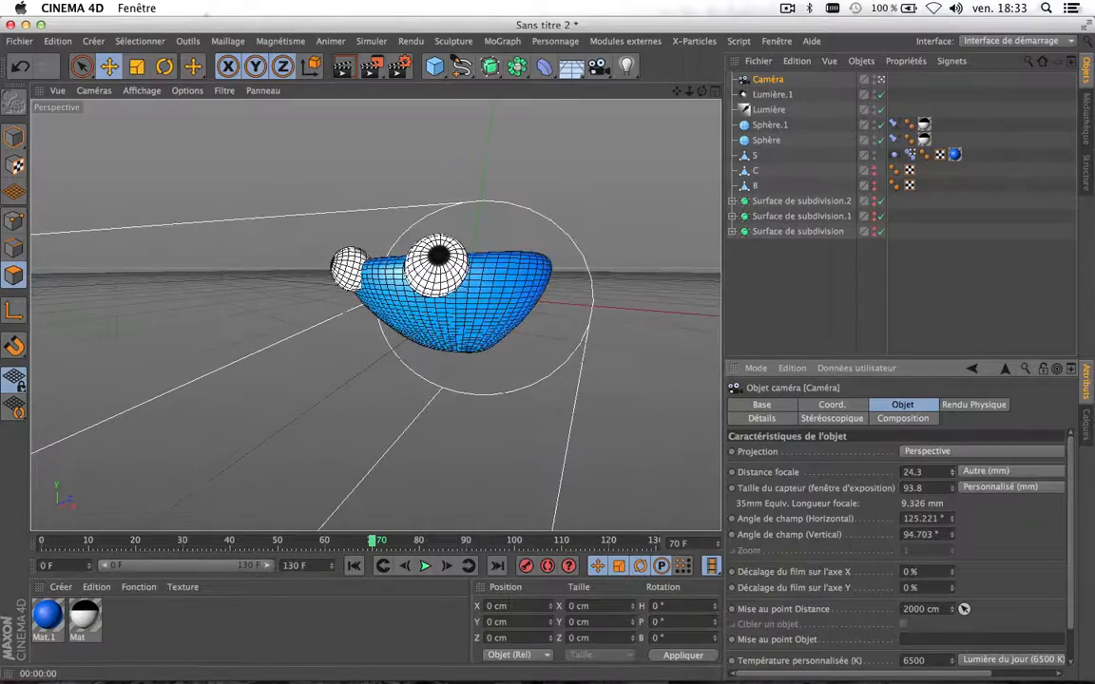
pyautogui.moveTo(376, 540); pyautogui.dragTo(441, 482)
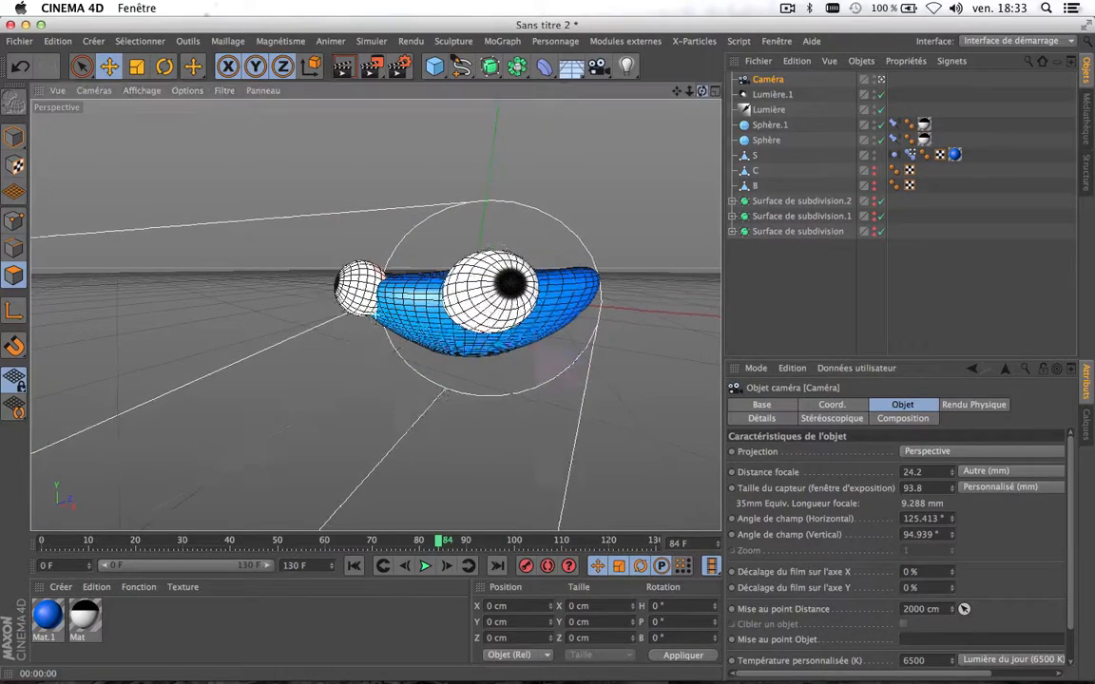
# Set the camera's sensor size to 71.8 and check the character's perspective from other angles and frames
pyautogui.moveTo(701, 91); pyautogui.dragTo(806, 92)
pyautogui.moveTo(677, 91); pyautogui.dragTo(576, 76)
pyautogui.moveTo(362, 545); pyautogui.dragTo(470, 539)
pyautogui.scroll(-10, 534, 386)
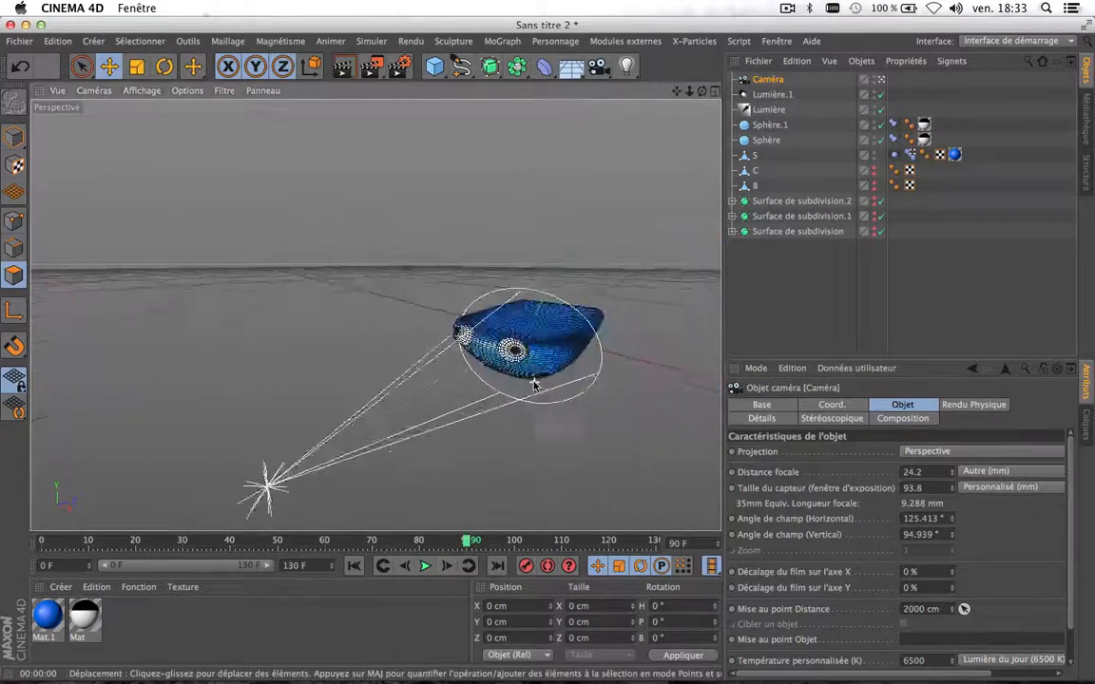
pyautogui.scroll(4, 534, 386)
pyautogui.moveTo(395, 546); pyautogui.dragTo(439, 540)
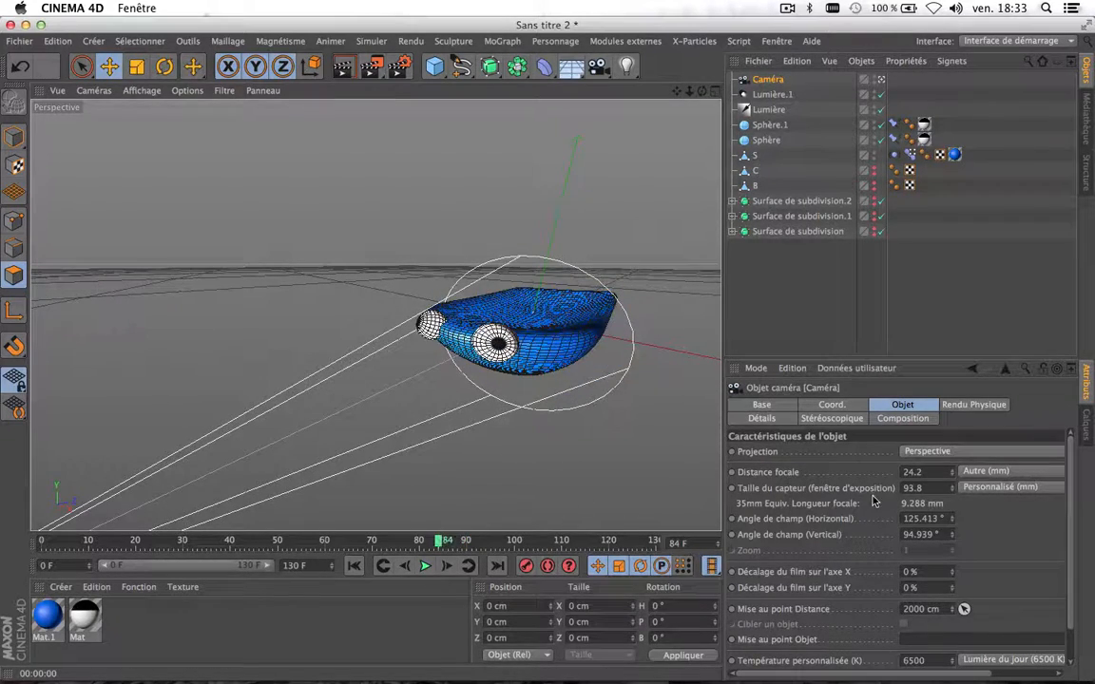
pyautogui.moveTo(950, 490); pyautogui.dragTo(944, 528)
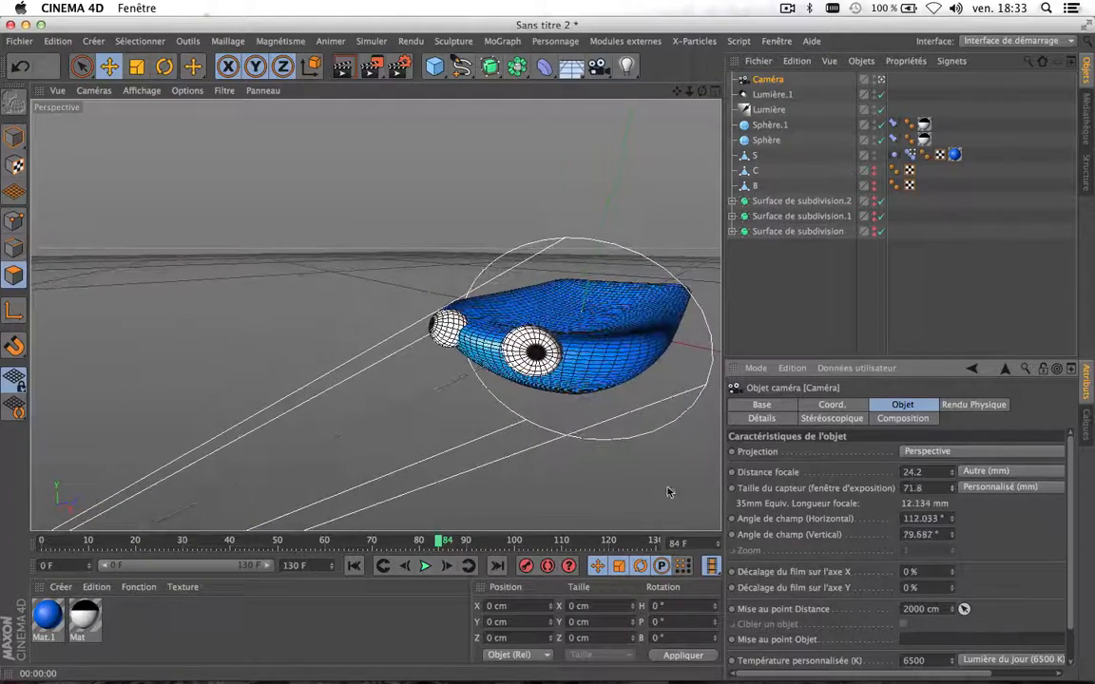
pyautogui.moveTo(702, 91); pyautogui.dragTo(633, 70)
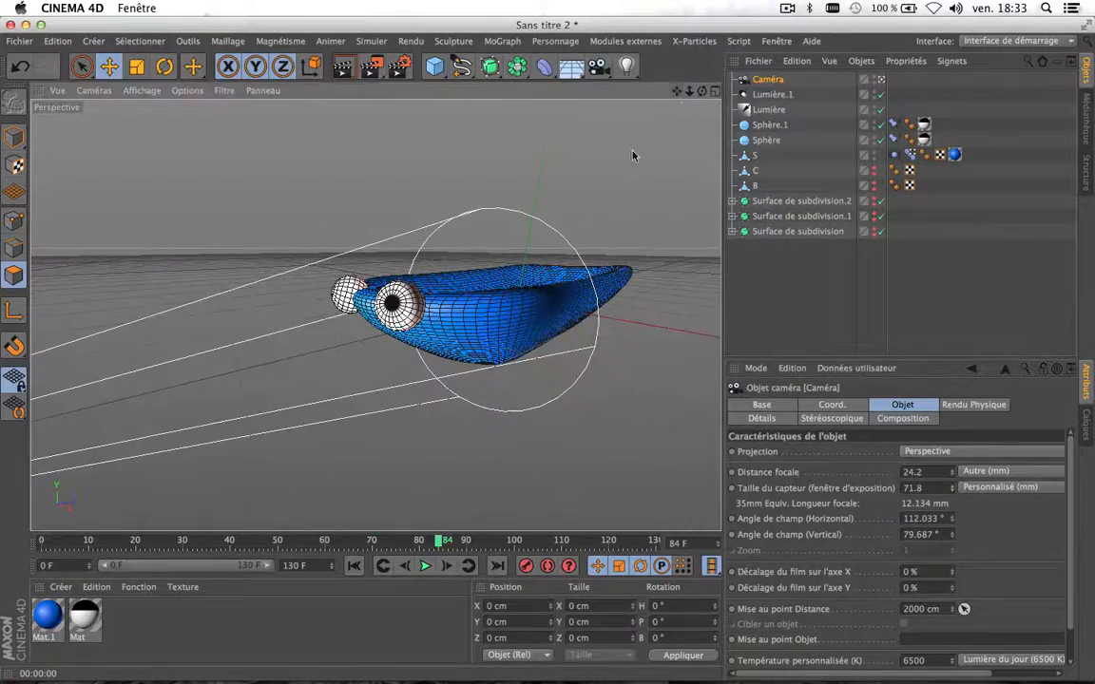
pyautogui.moveTo(375, 541); pyautogui.dragTo(618, 480)
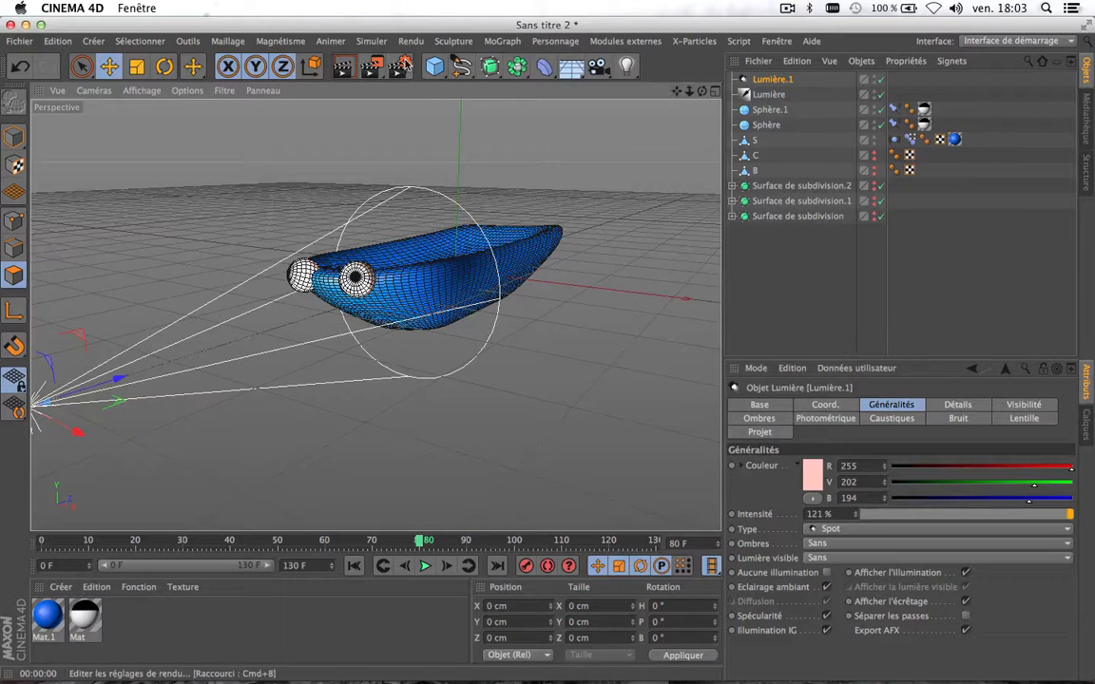
# Set the render engine to Physique in the render settings
pyautogui.click(399, 66)
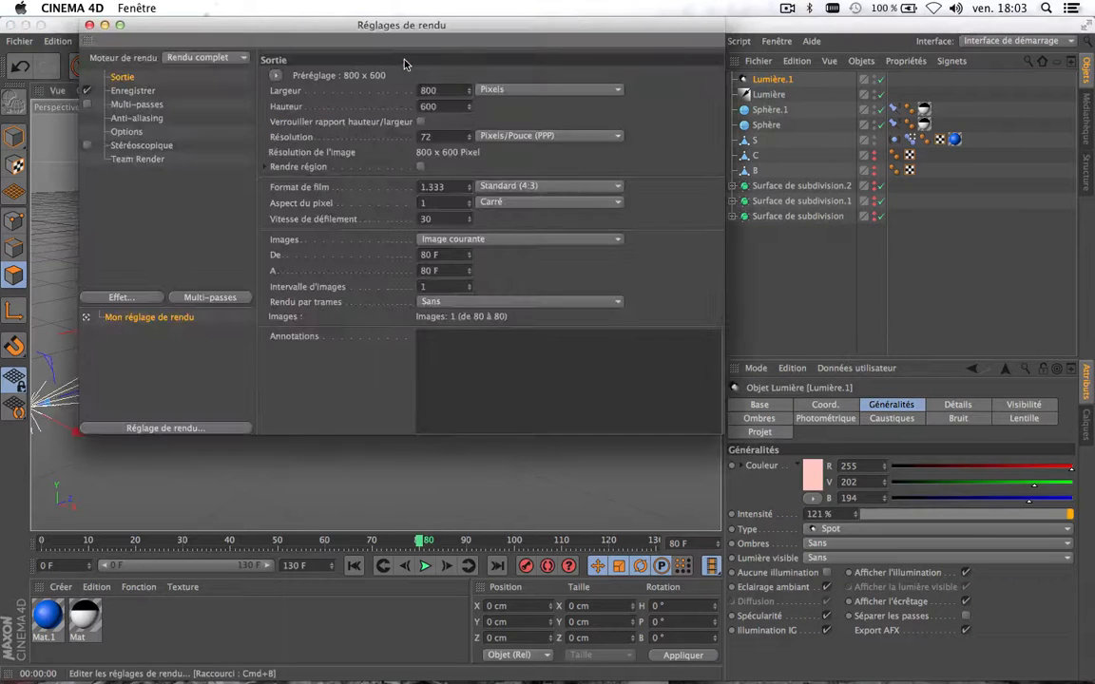
pyautogui.click(212, 59)
pyautogui.click(204, 83)
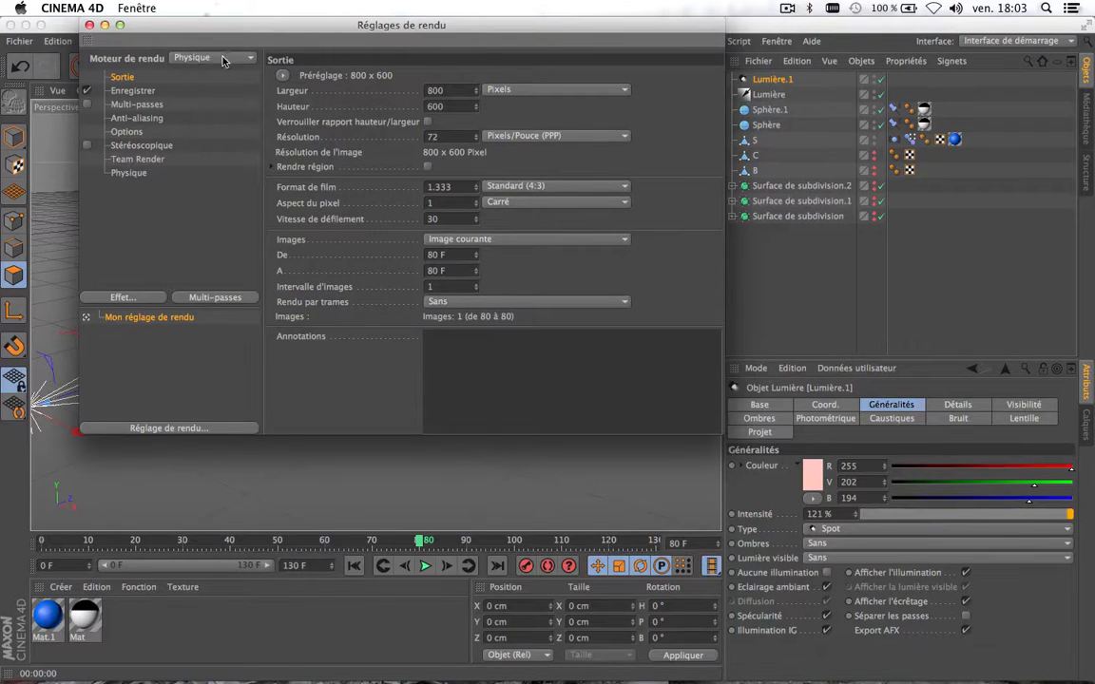
pyautogui.click(224, 59)
pyautogui.click(211, 91)
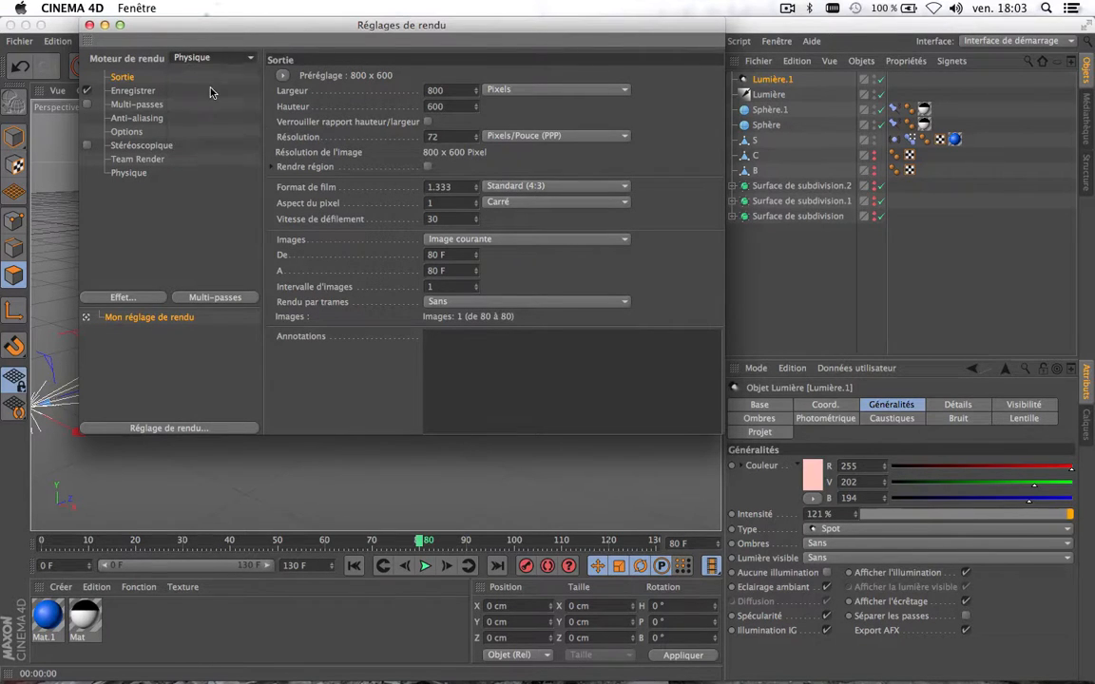
# Enable Flou de mouvement for the Physique renderer and add the Occlusion ambiante effect
pyautogui.click(141, 172)
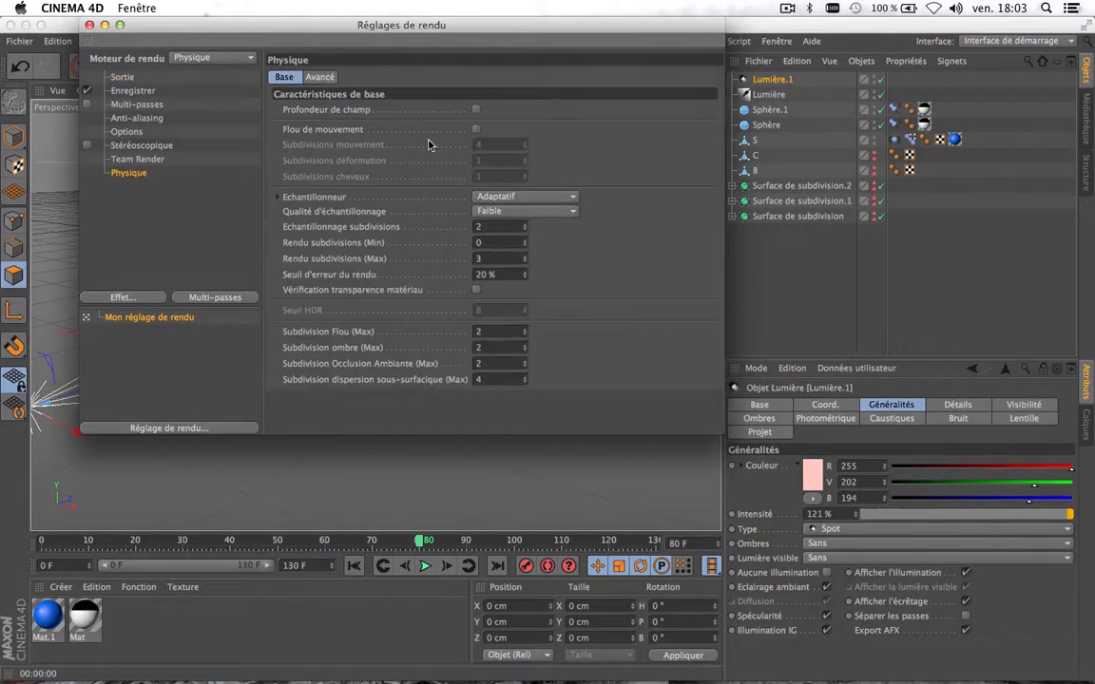
pyautogui.click(476, 130)
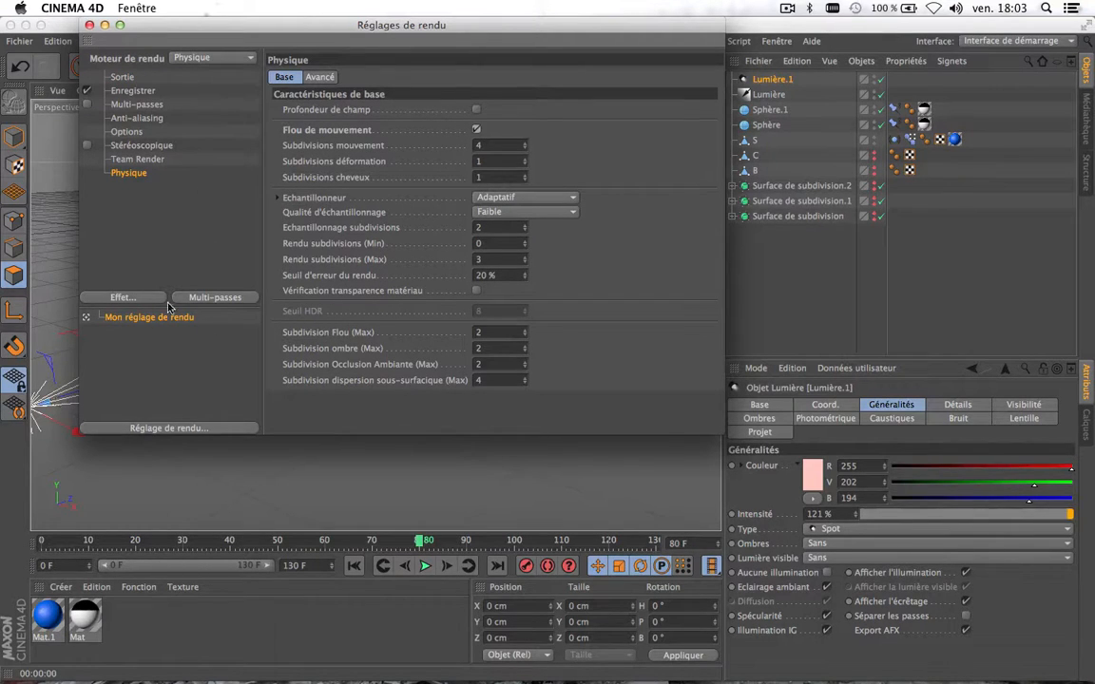
pyautogui.click(134, 296)
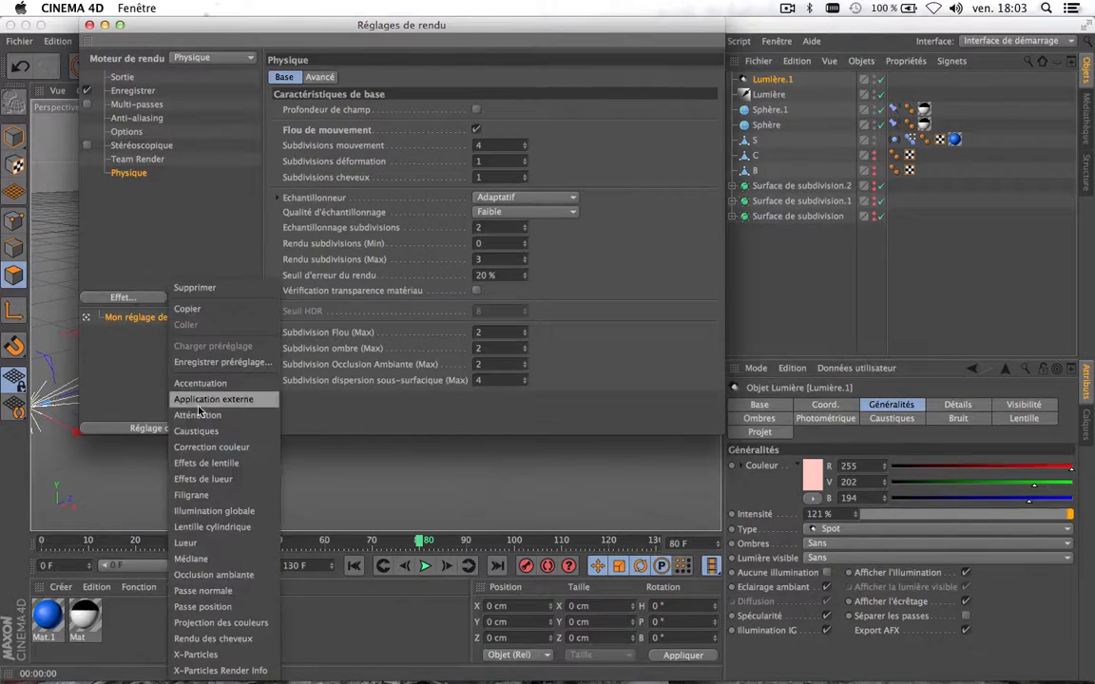
pyautogui.click(215, 575)
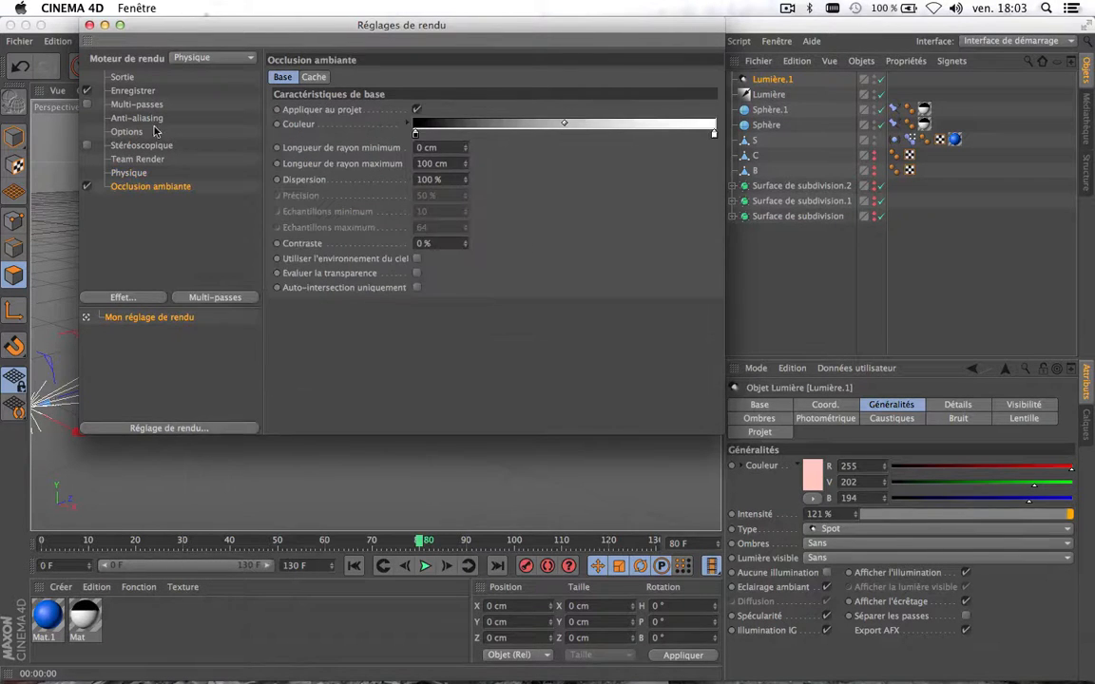
# Set the render output size to 1280 x 720 pixels and the frame range to Toutes les images
pyautogui.click(123, 77)
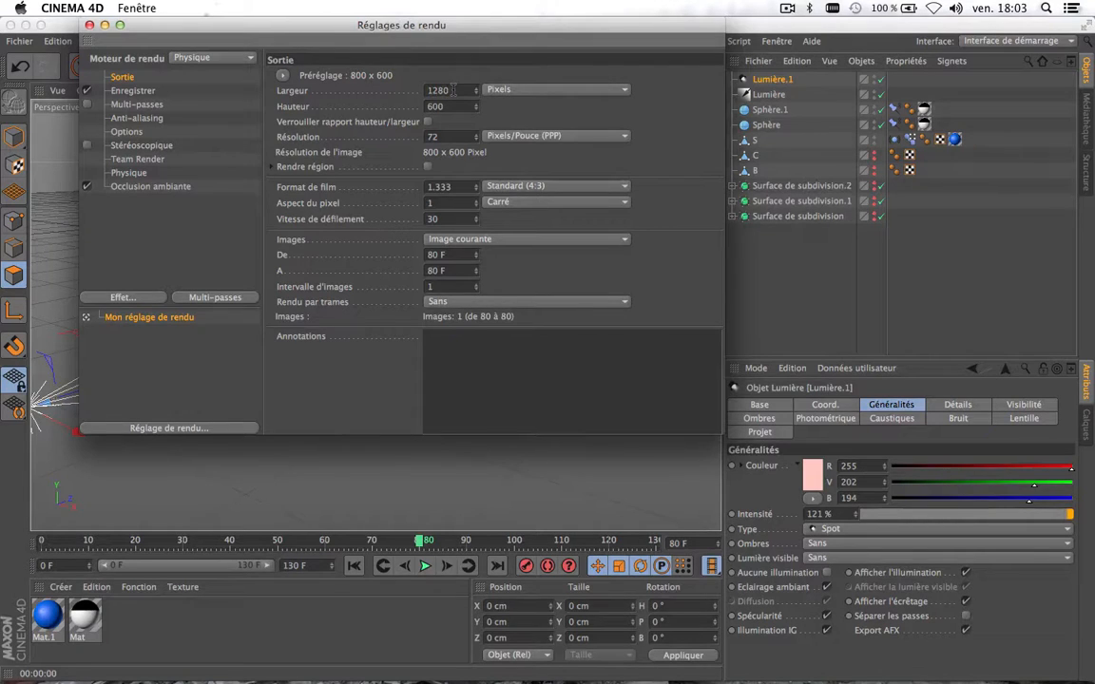
pyautogui.click(443, 106)
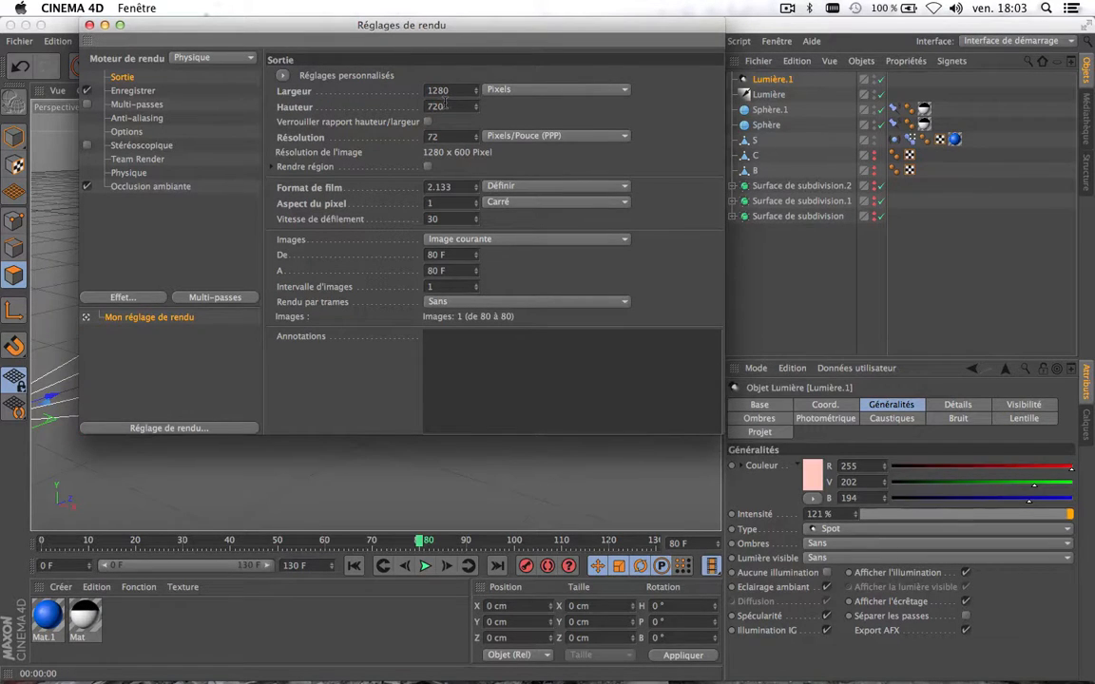
pyautogui.write('720')
pyautogui.press('Return')
pyautogui.click(498, 240)
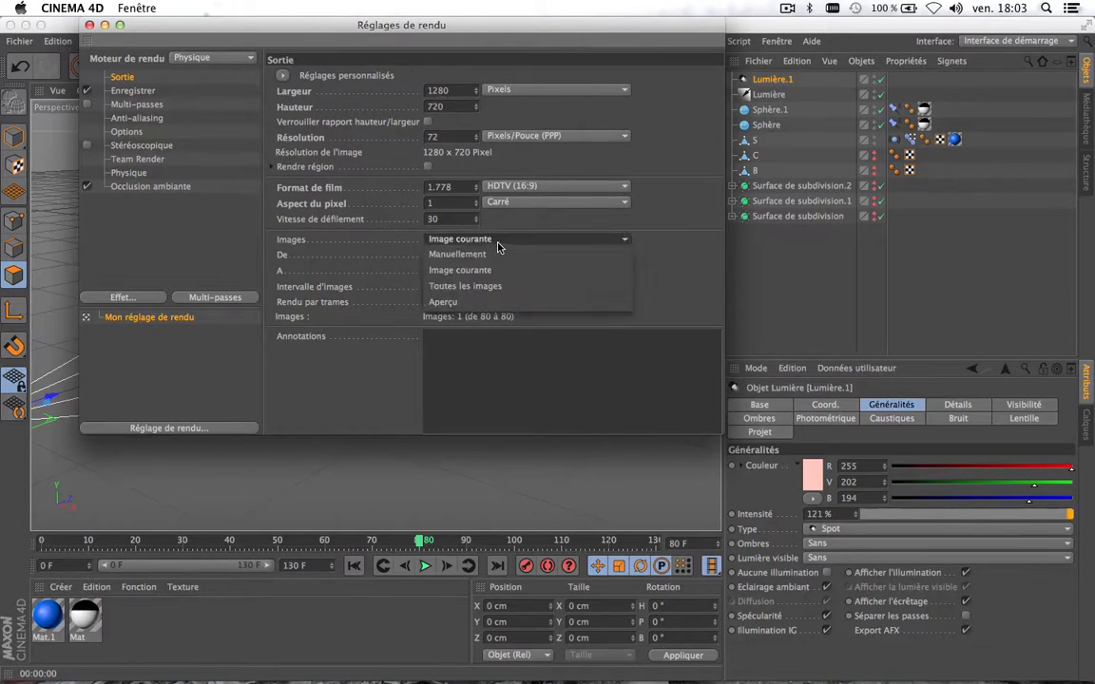
pyautogui.click(483, 286)
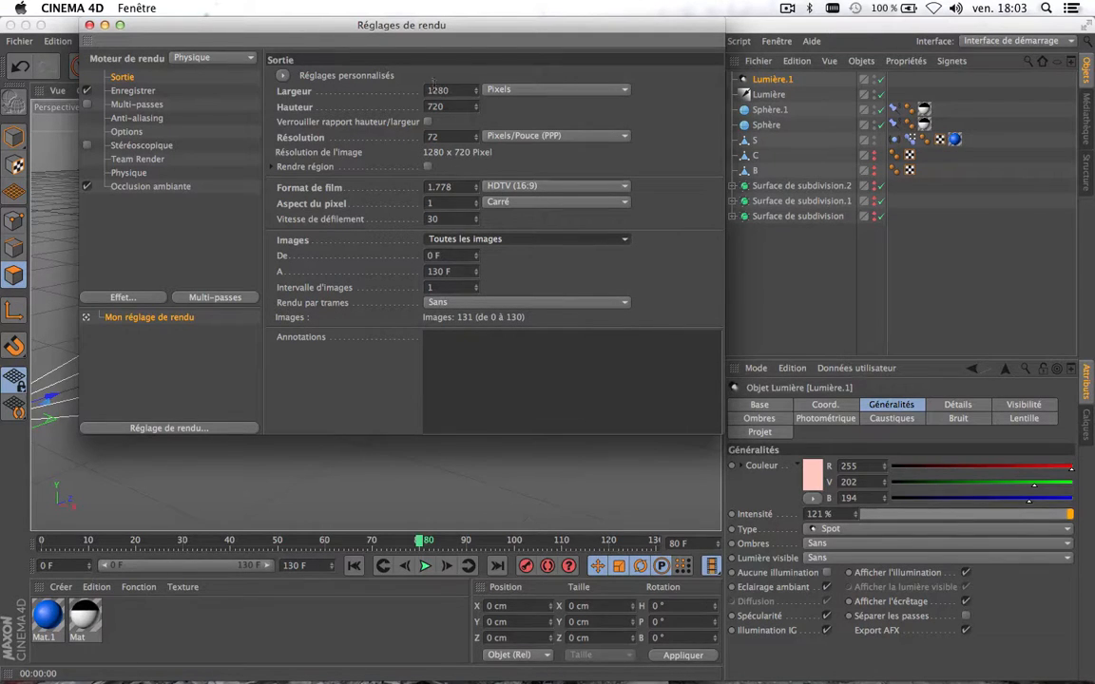
# Set the render's save format to Film QuickTime and close the render settings
pyautogui.click(138, 91)
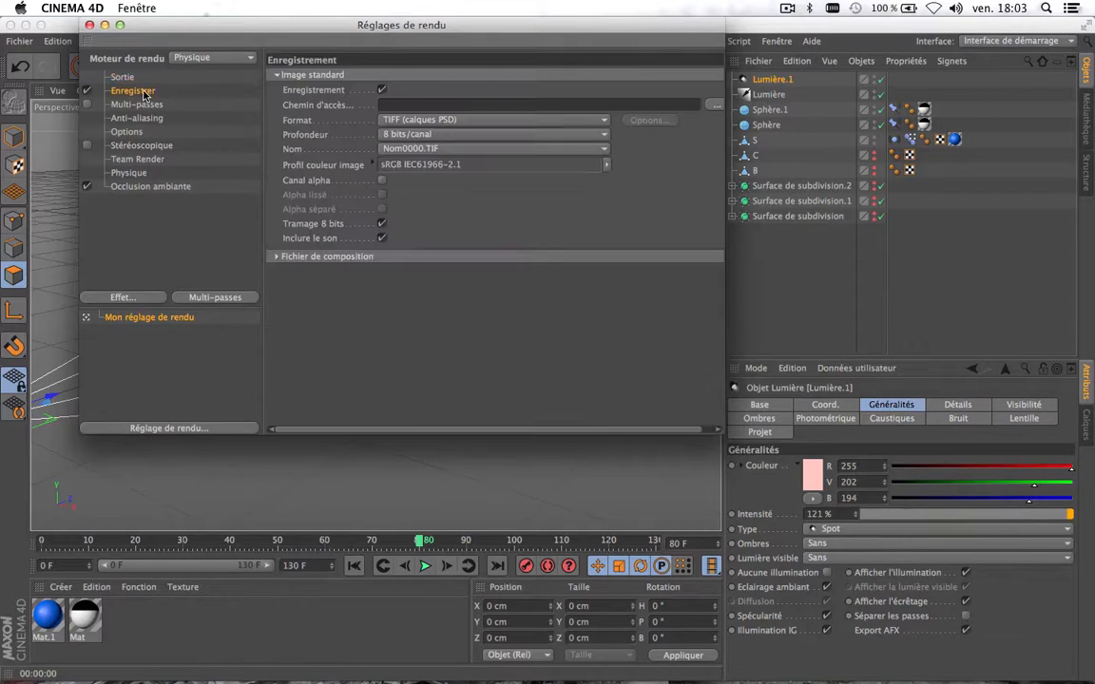
pyautogui.click(475, 122)
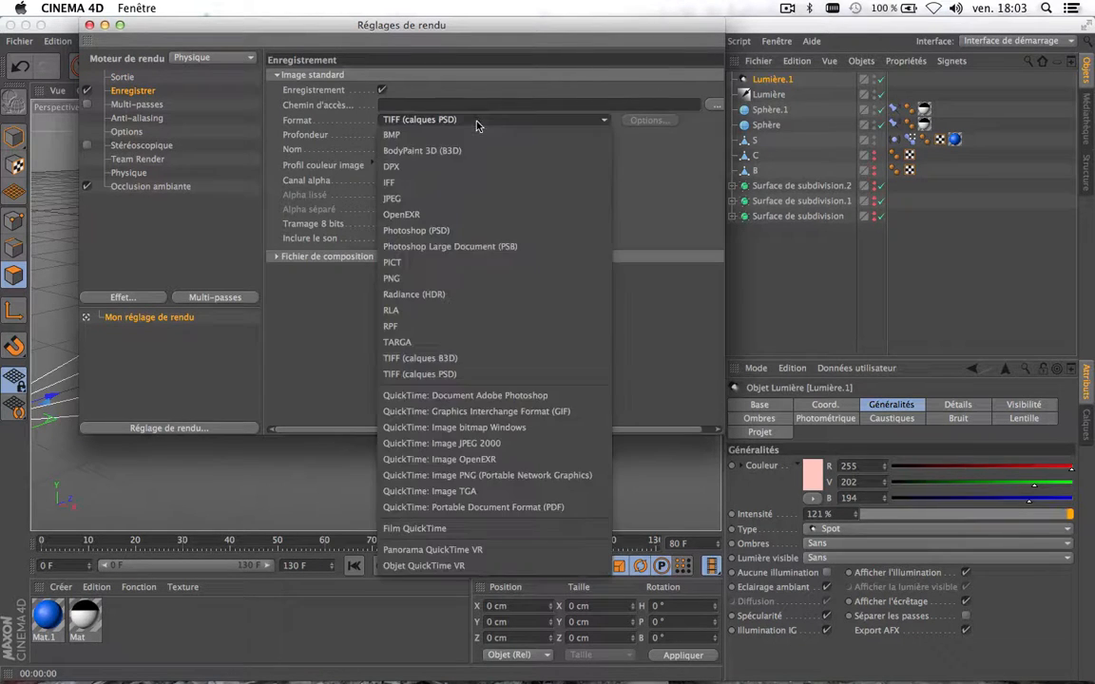
pyautogui.click(431, 533)
pyautogui.click(90, 24)
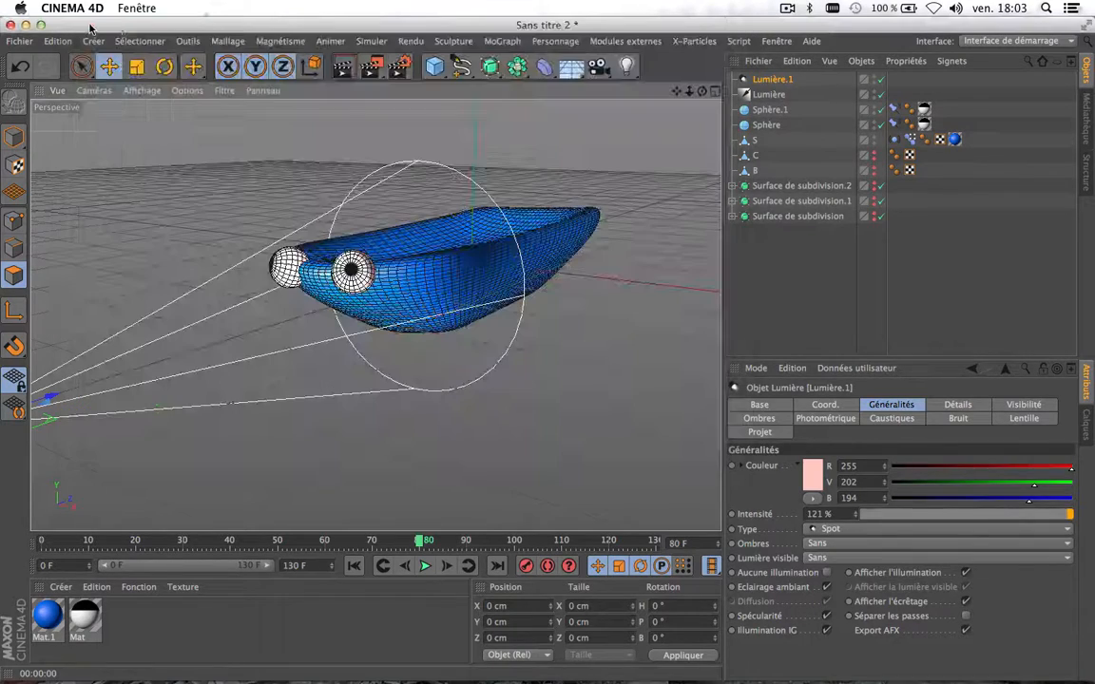
# Move the timeline to frame 49 and render the animation in the Visualiseur, continuing without a save file
pyautogui.moveTo(419, 540); pyautogui.dragTo(275, 540)
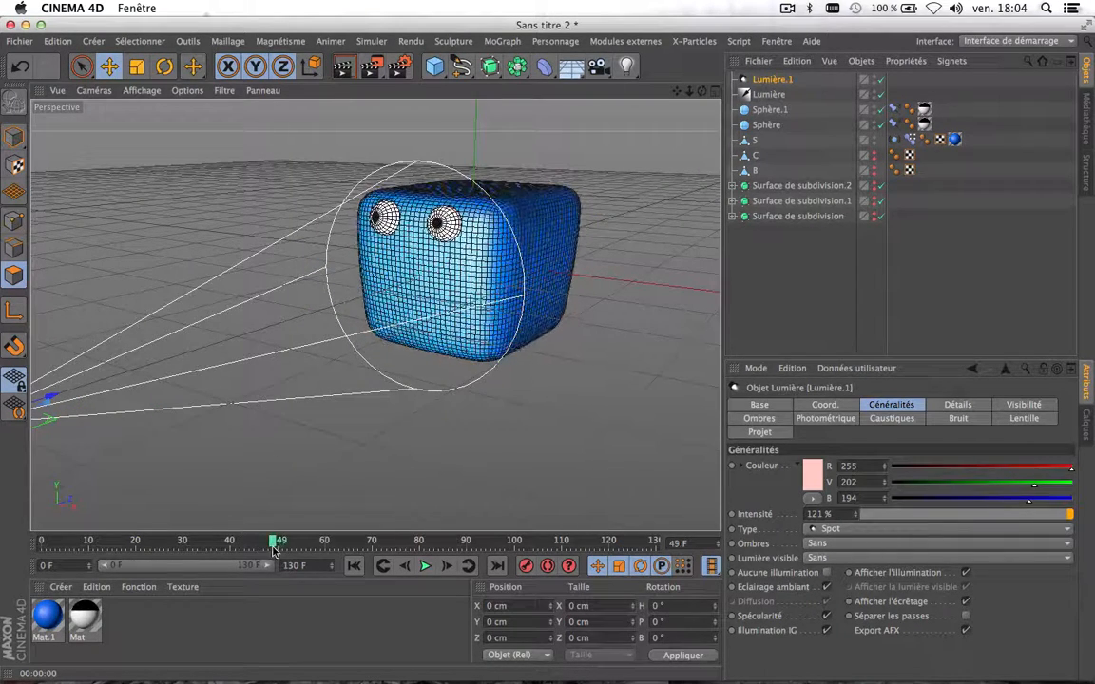
pyautogui.click(373, 65)
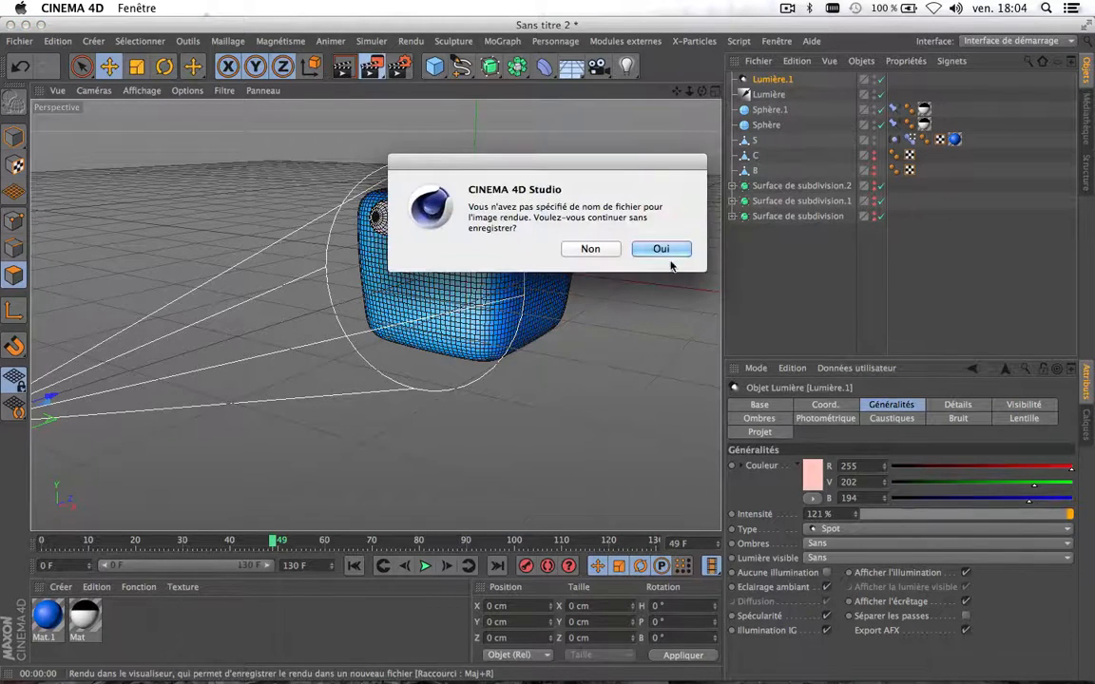
pyautogui.click(650, 249)
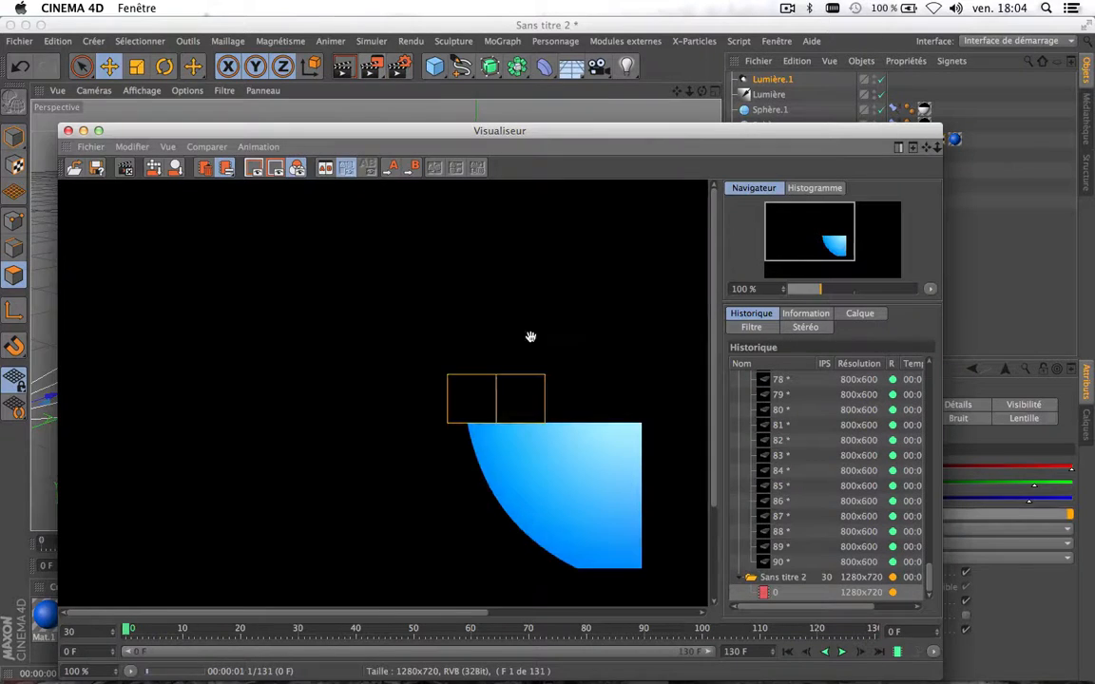
# Examine the blue character's body shading, eyes and framing in the first frames rendering in the Visualiseur
pyautogui.scroll(-3, 523, 359)
pyautogui.scroll(4, 523, 359)
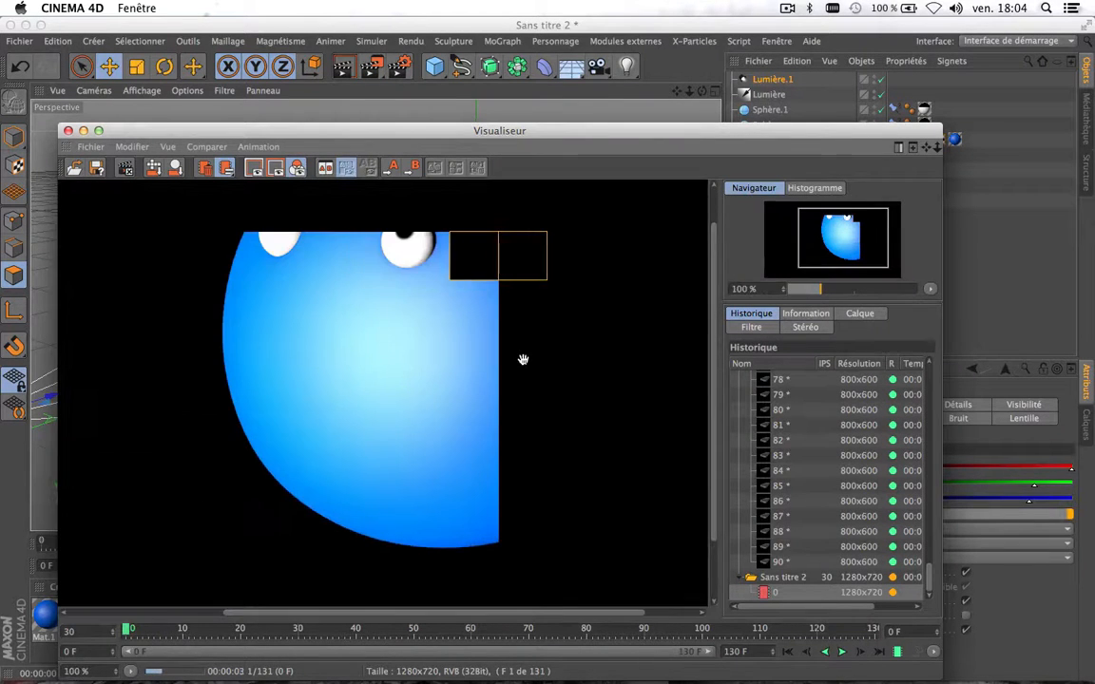
pyautogui.scroll(-2, 523, 360)
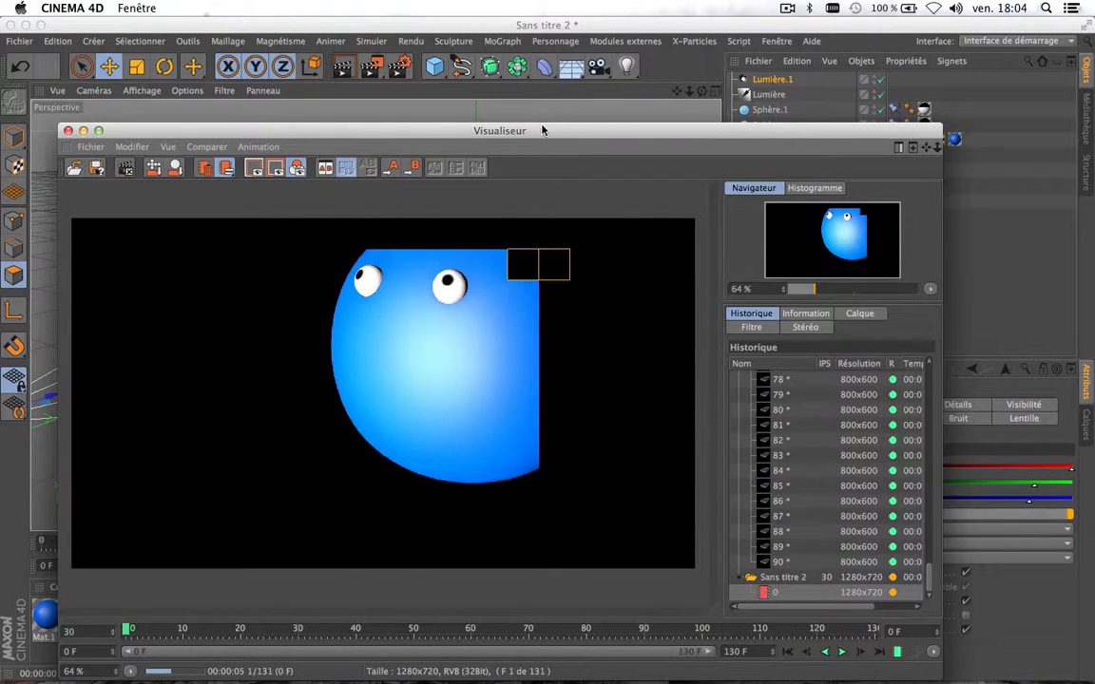
pyautogui.moveTo(541, 131); pyautogui.dragTo(553, 35)
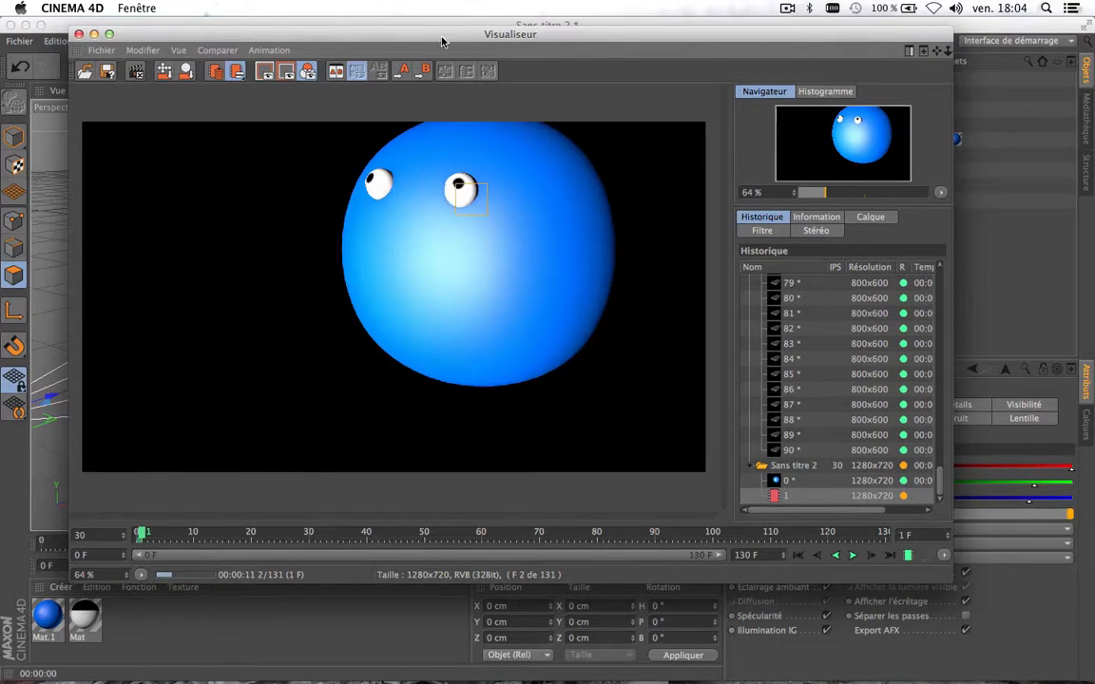
pyautogui.moveTo(441, 38); pyautogui.dragTo(479, 25)
pyautogui.scroll(4, 459, 167)
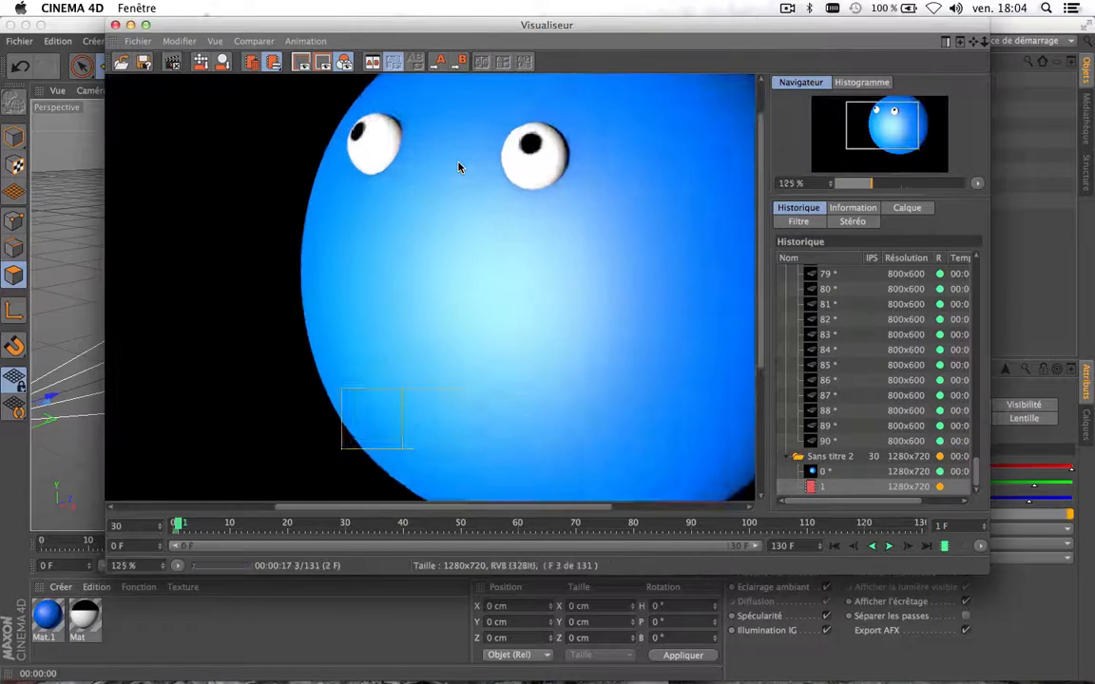
pyautogui.scroll(-6, 458, 167)
pyautogui.scroll(2, 476, 174)
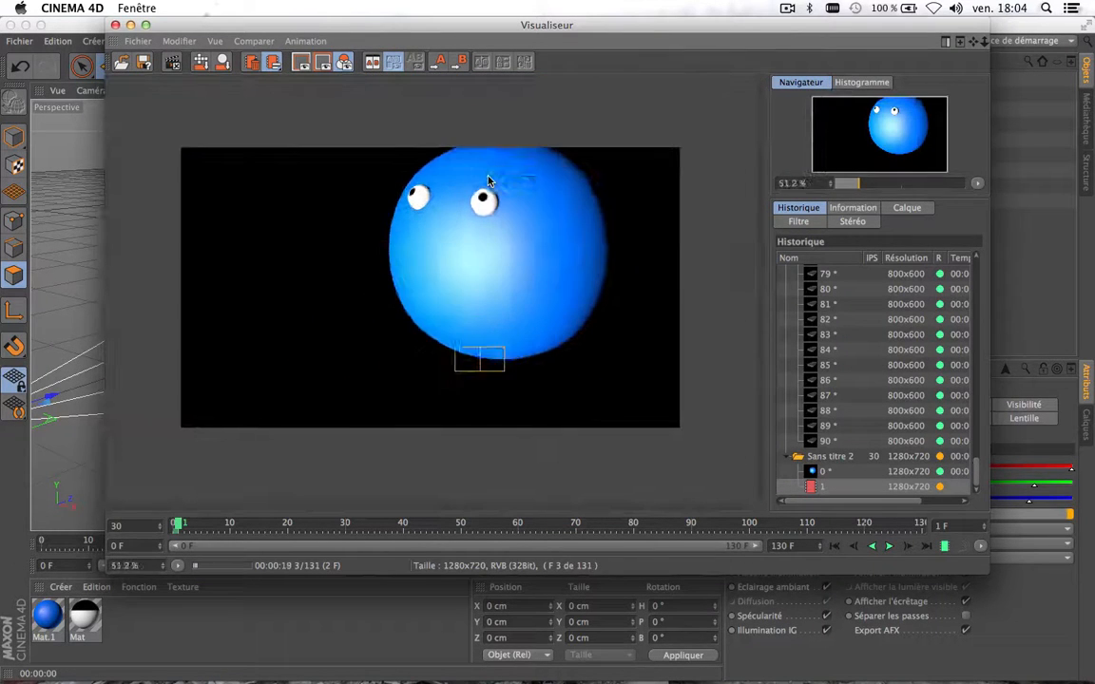
pyautogui.scroll(-1, 490, 181)
pyautogui.scroll(1, 497, 226)
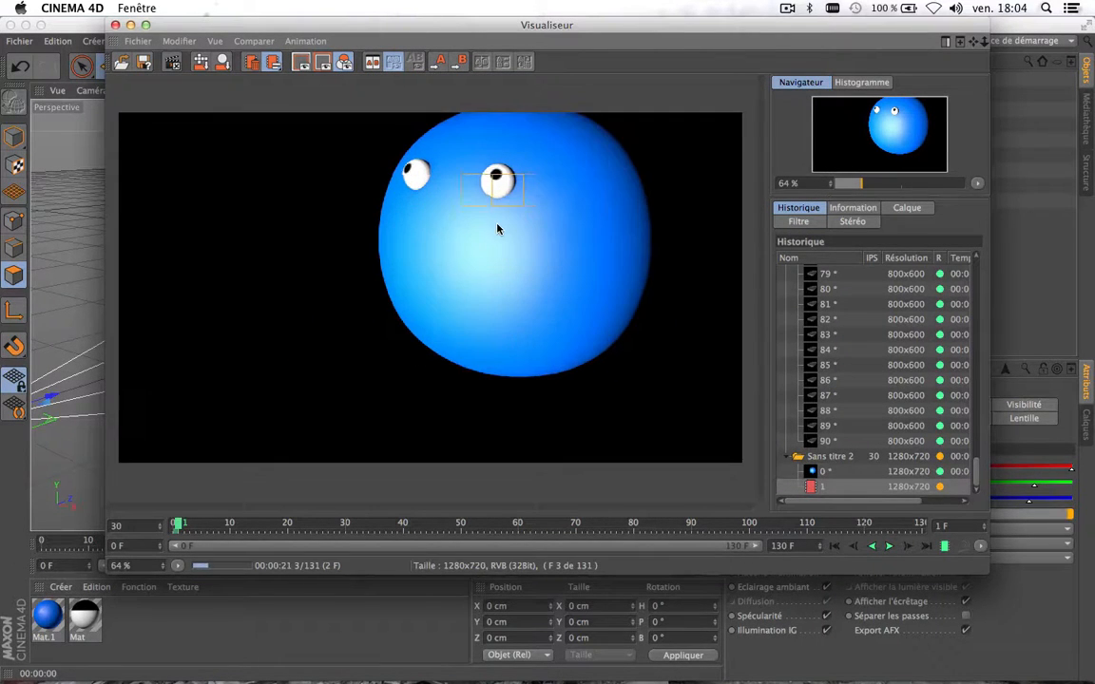
pyautogui.scroll(-2, 497, 226)
pyautogui.scroll(3, 497, 228)
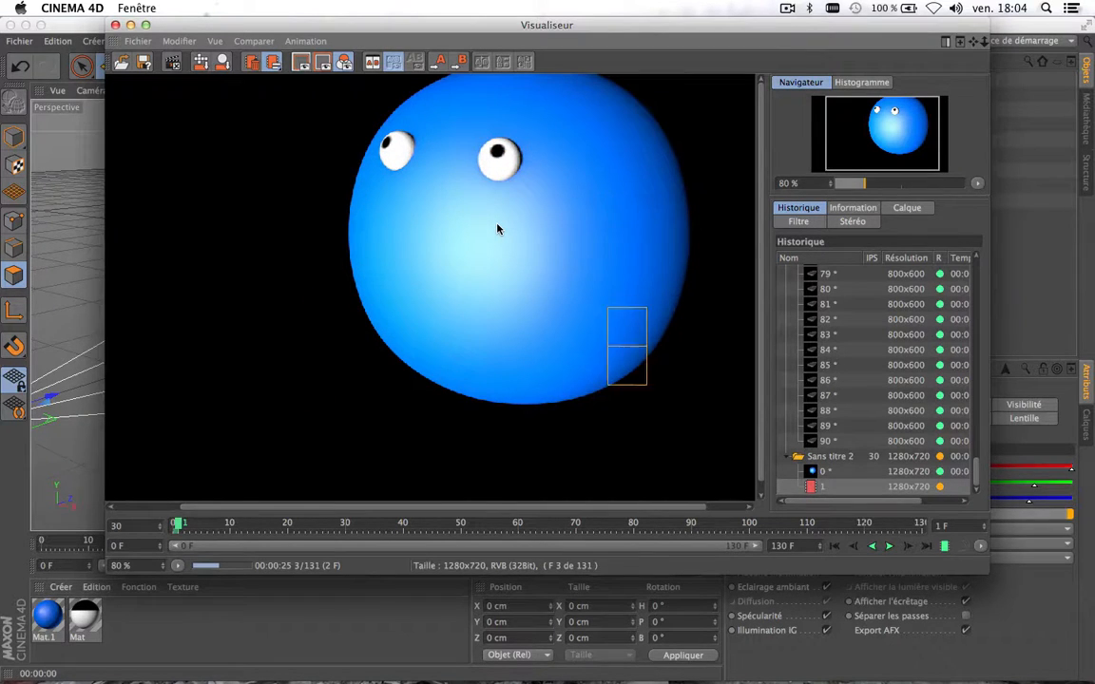
pyautogui.scroll(-1, 497, 228)
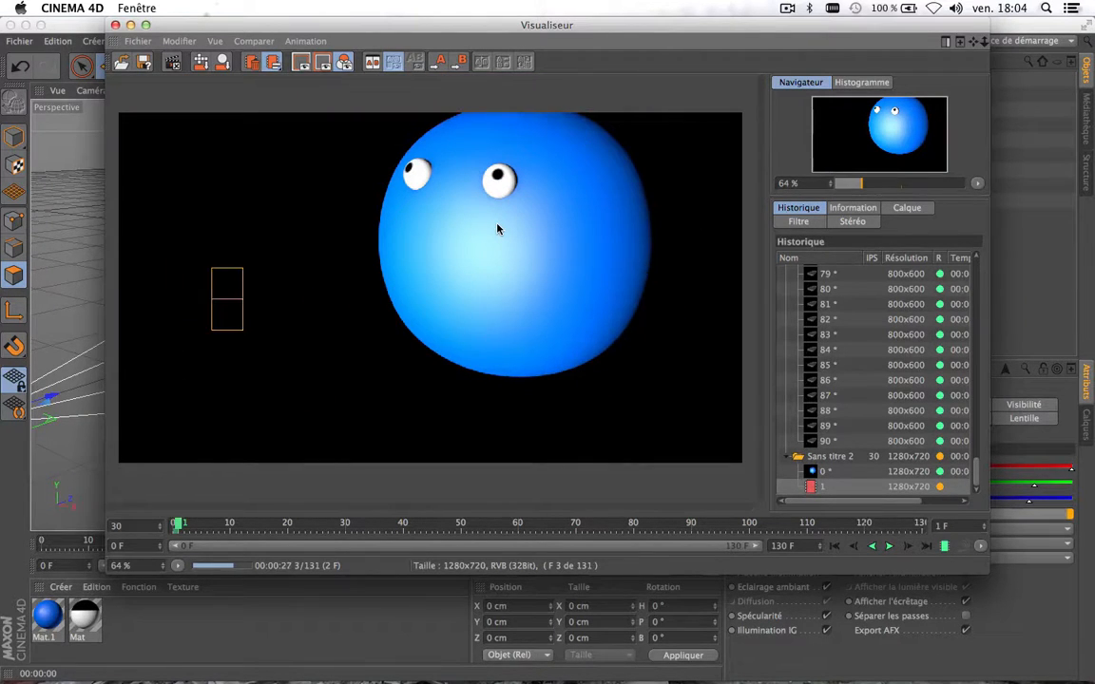